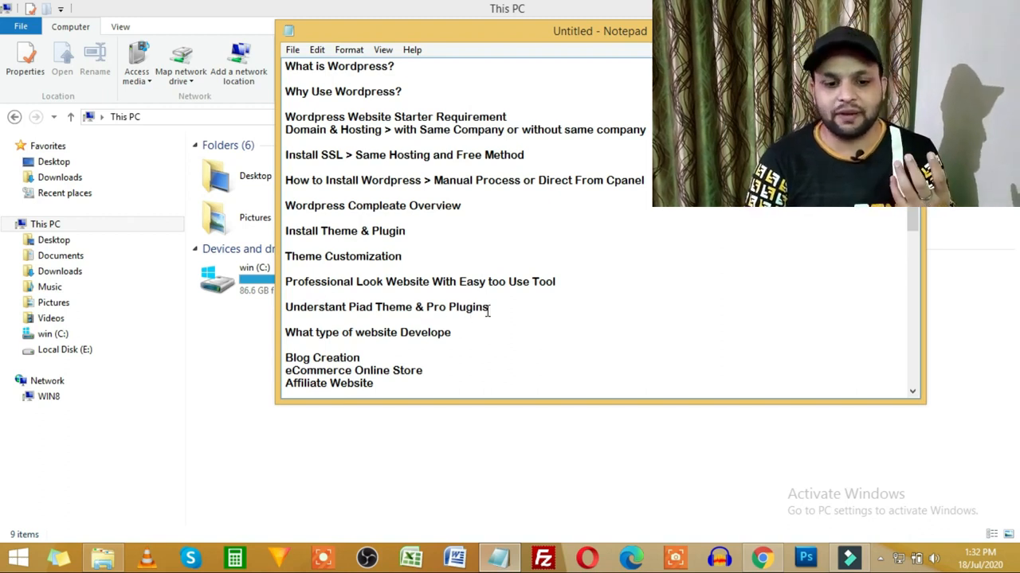
Step: Scroll through the Notepad outline notes
scroll(510, 309, down, 1)
scroll(510, 307, down, 1)
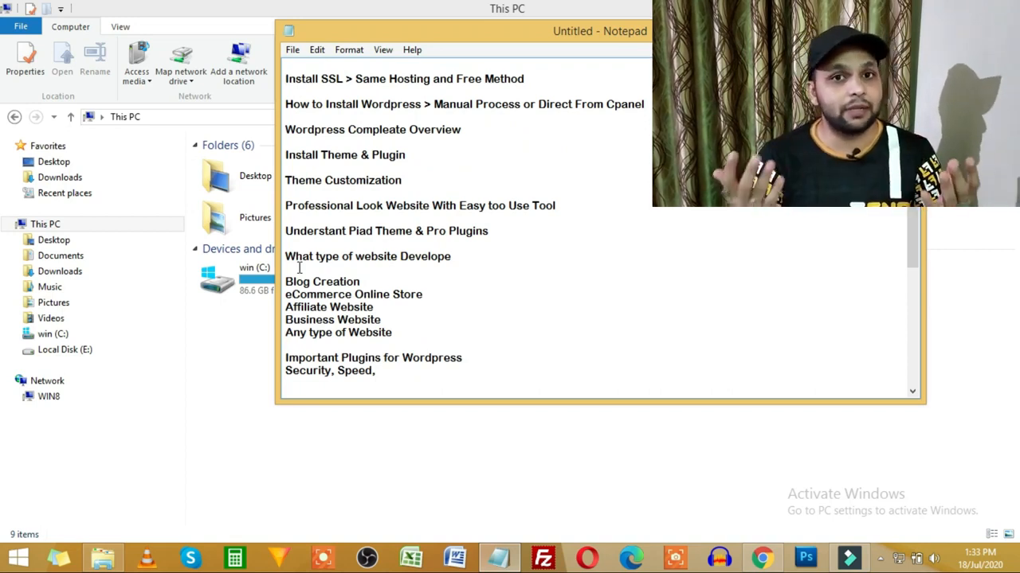
scroll(367, 282, down, 2)
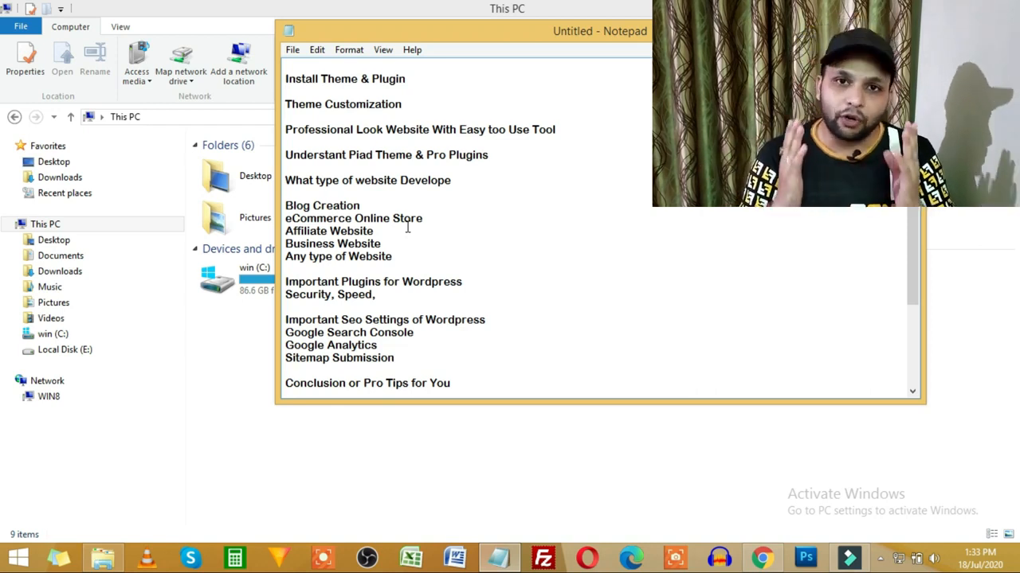
scroll(475, 232, down, 1)
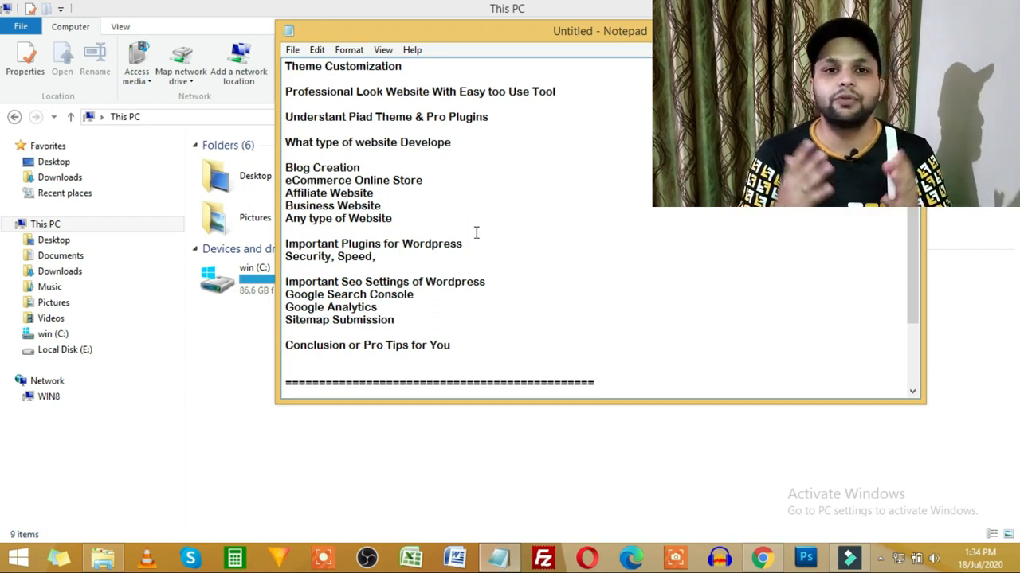
scroll(497, 278, up, 5)
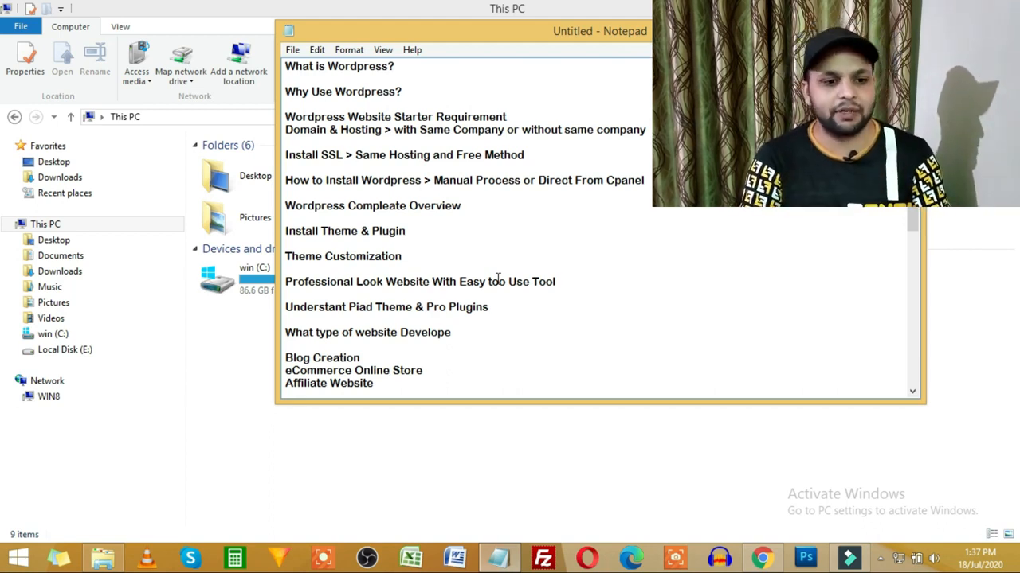
Step: Bring Chrome forward and scroll the webtechnicaltips.com homepage
key(alt+Tab)
key(alt+Tab)
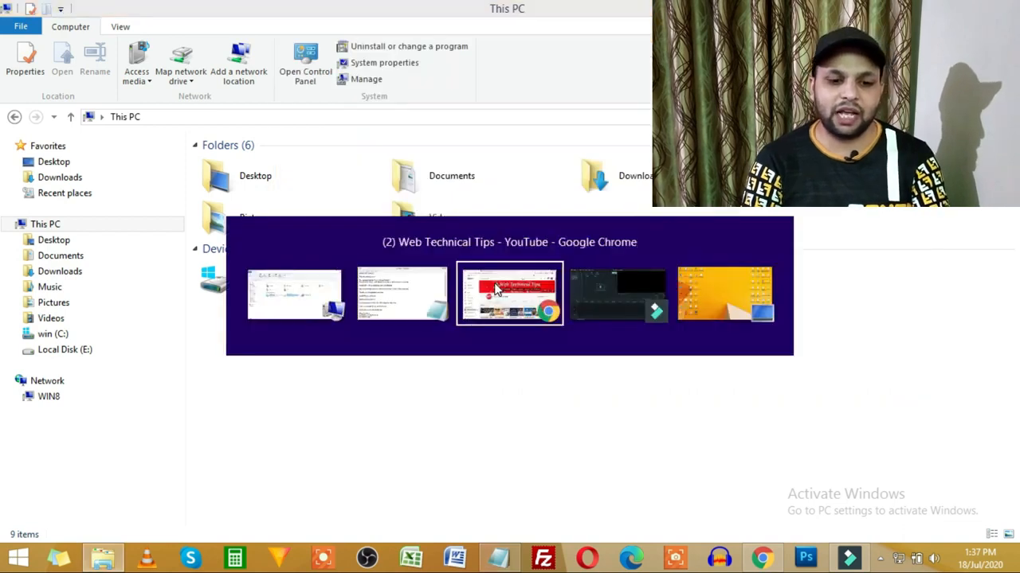
click(302, 13)
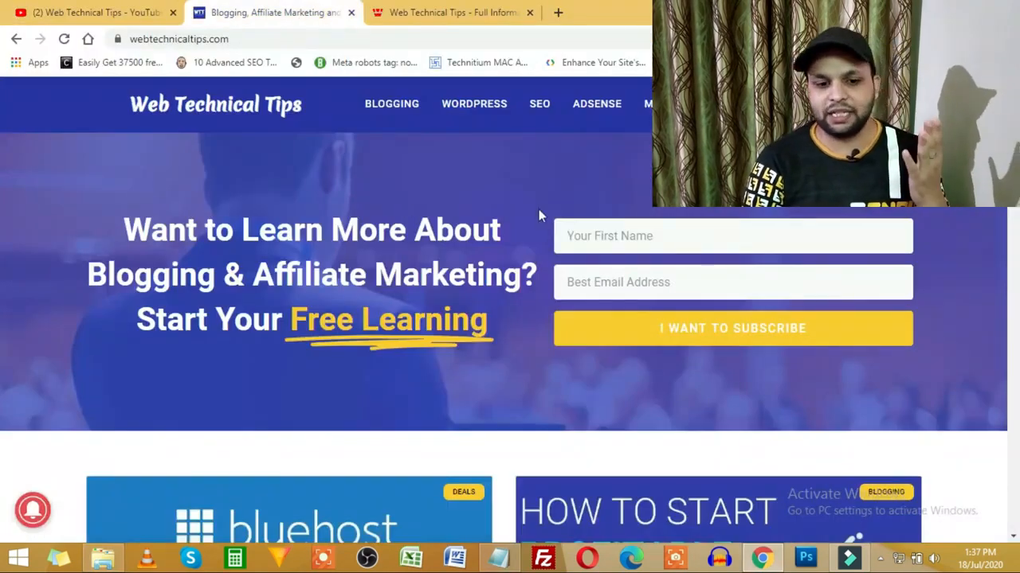
scroll(539, 213, down, 15)
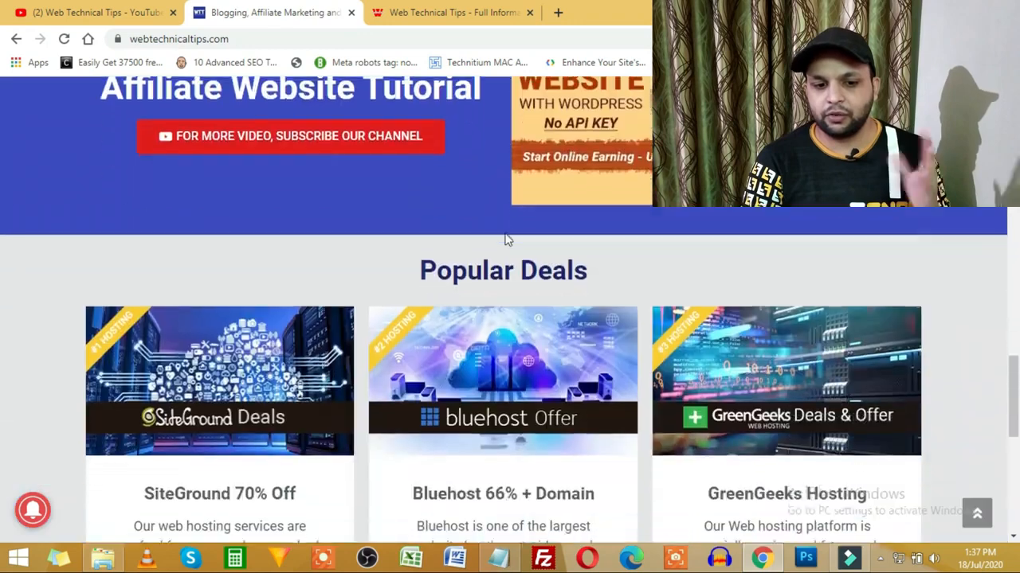
scroll(506, 239, down, 7)
scroll(506, 239, up, 10)
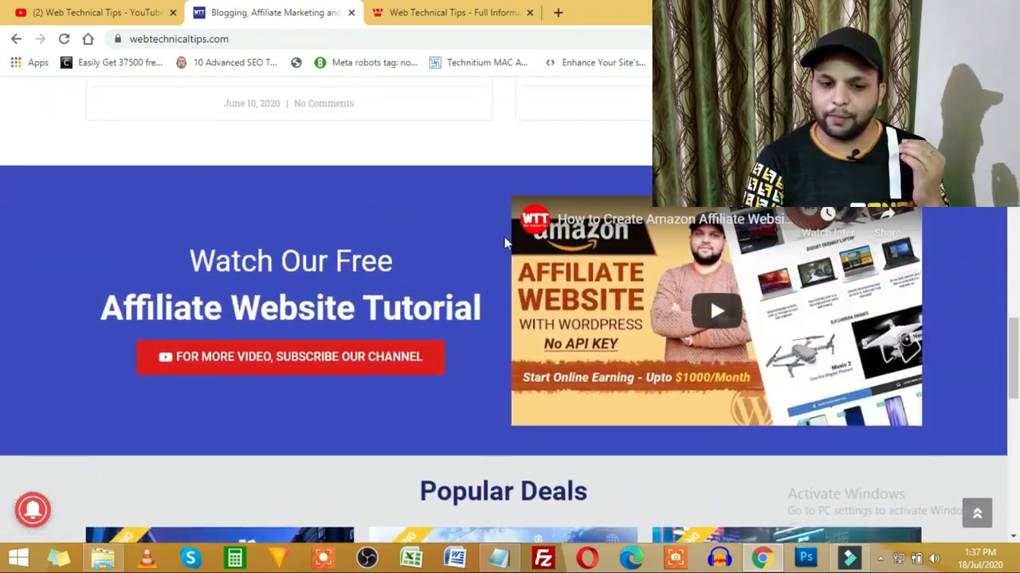
scroll(504, 239, up, 12)
Step: Compare the older webtechnicaltips.blogspot.com blog with the new webtechnicaltips.com homepage
click(464, 9)
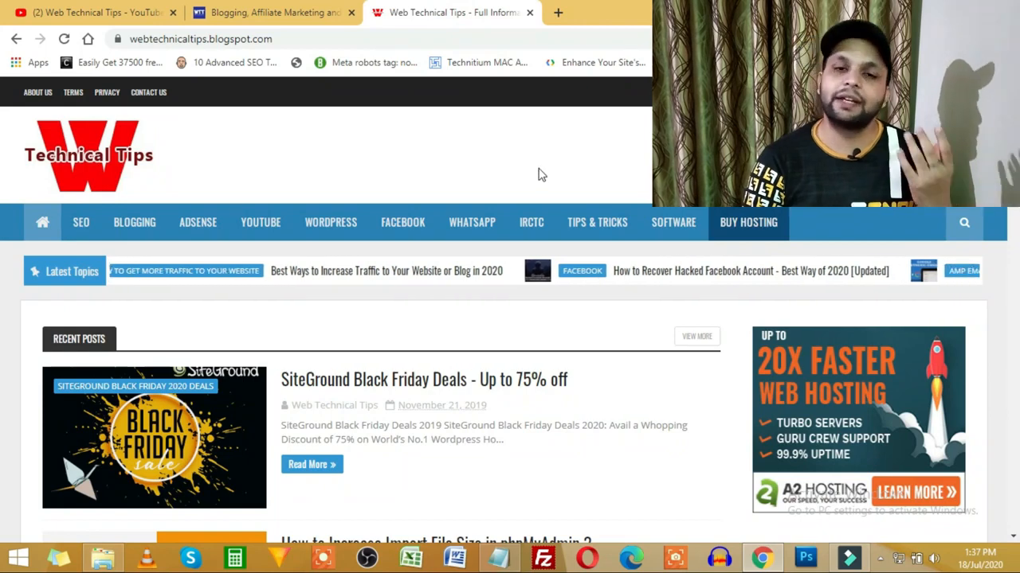
scroll(539, 174, down, 8)
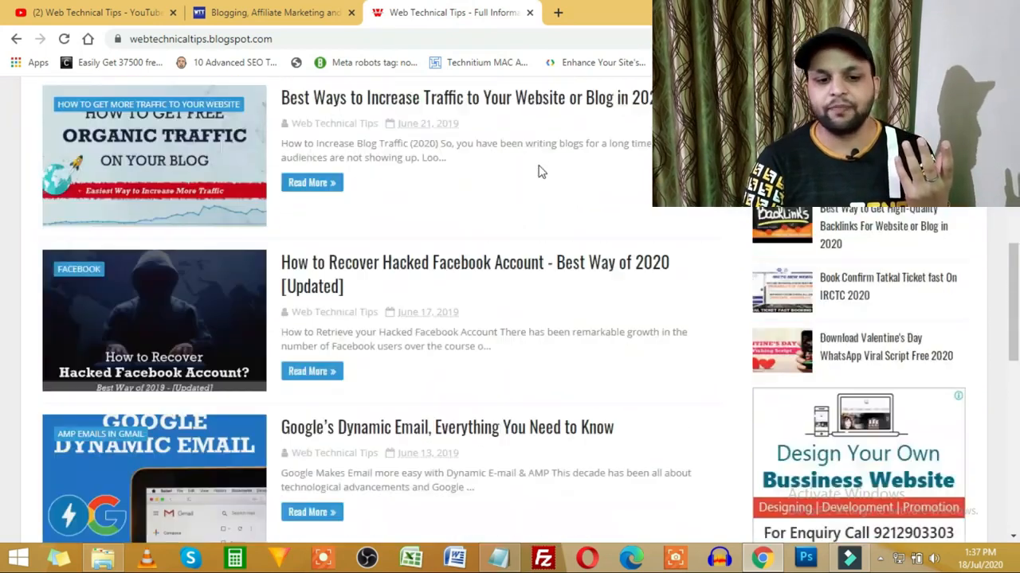
scroll(539, 172, down, 8)
scroll(546, 314, up, 6)
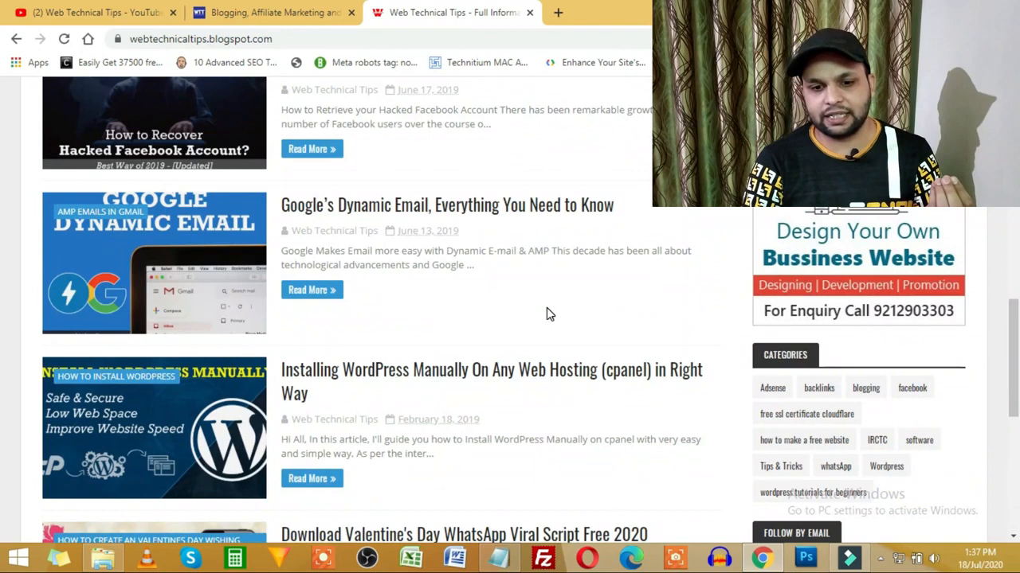
scroll(546, 314, up, 5)
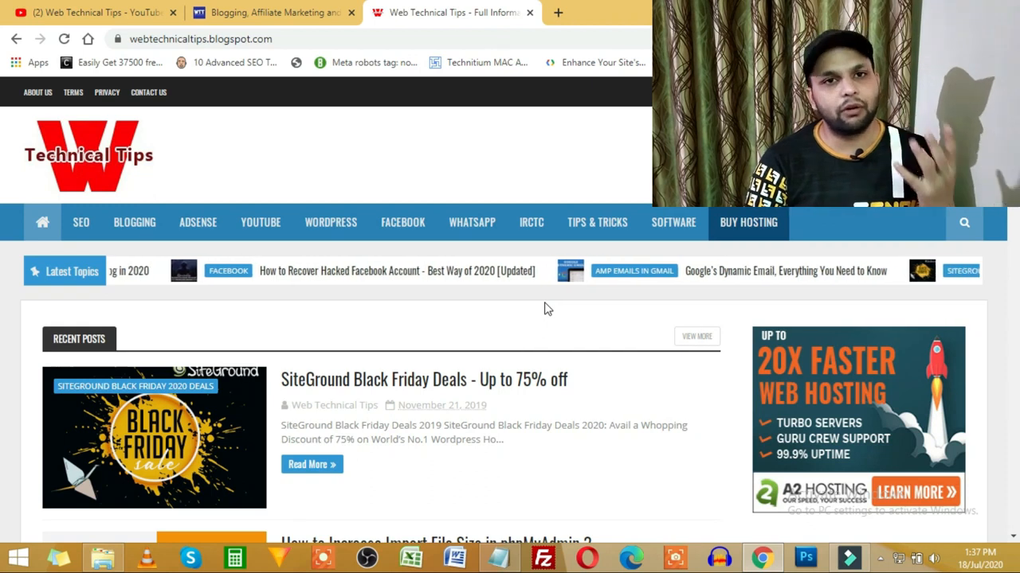
click(305, 13)
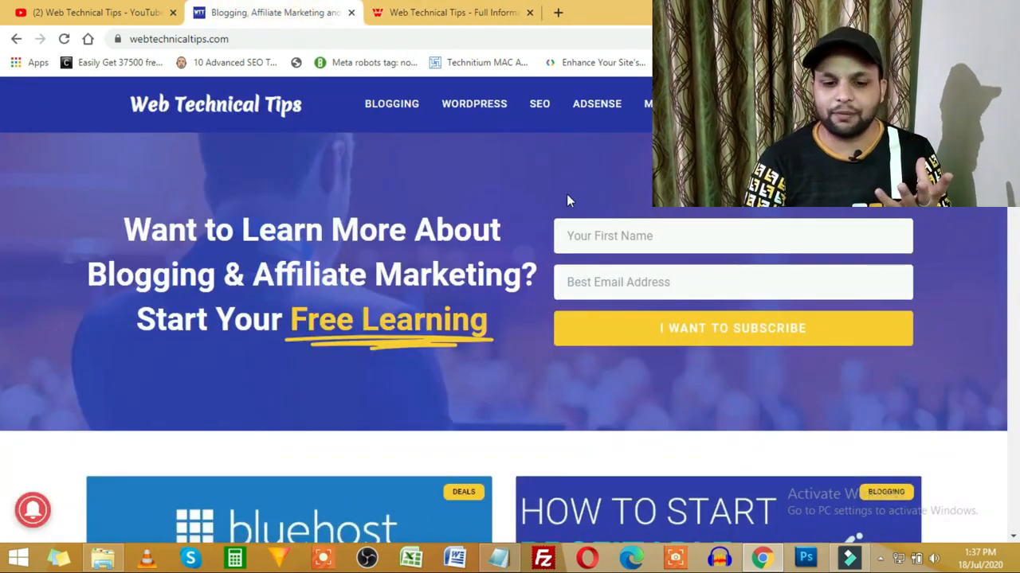
click(456, 11)
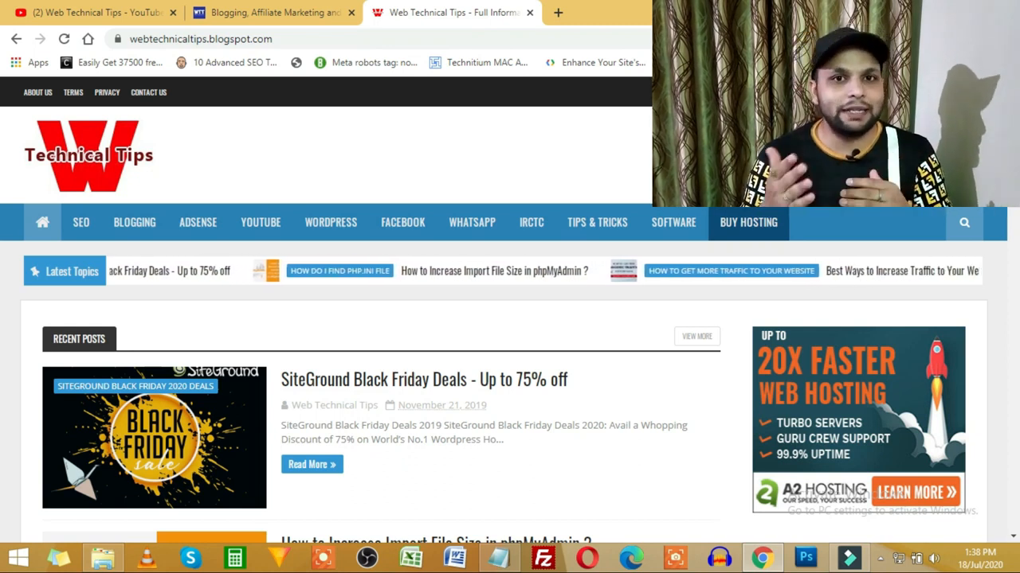
click(285, 10)
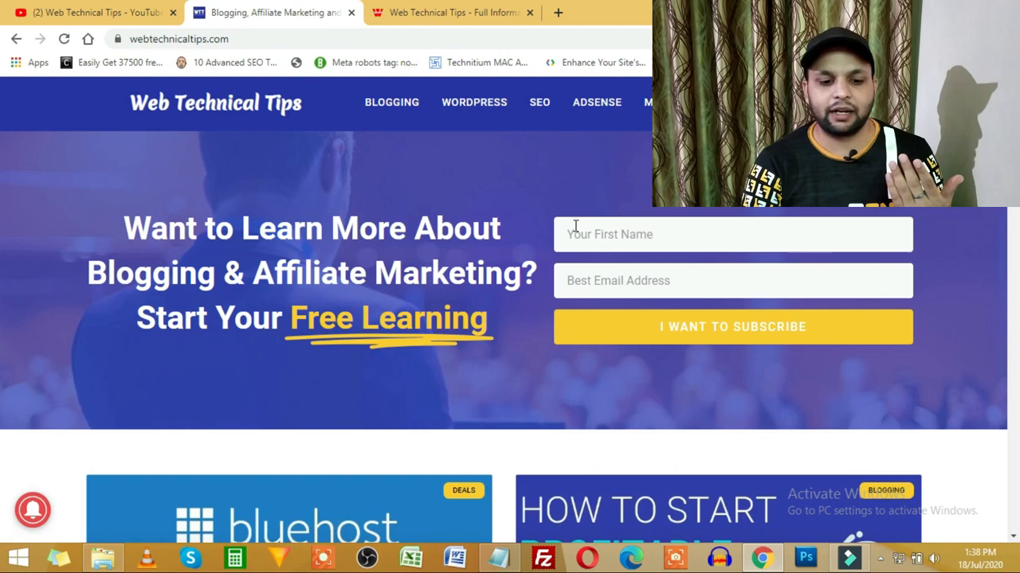
scroll(481, 344, down, 10)
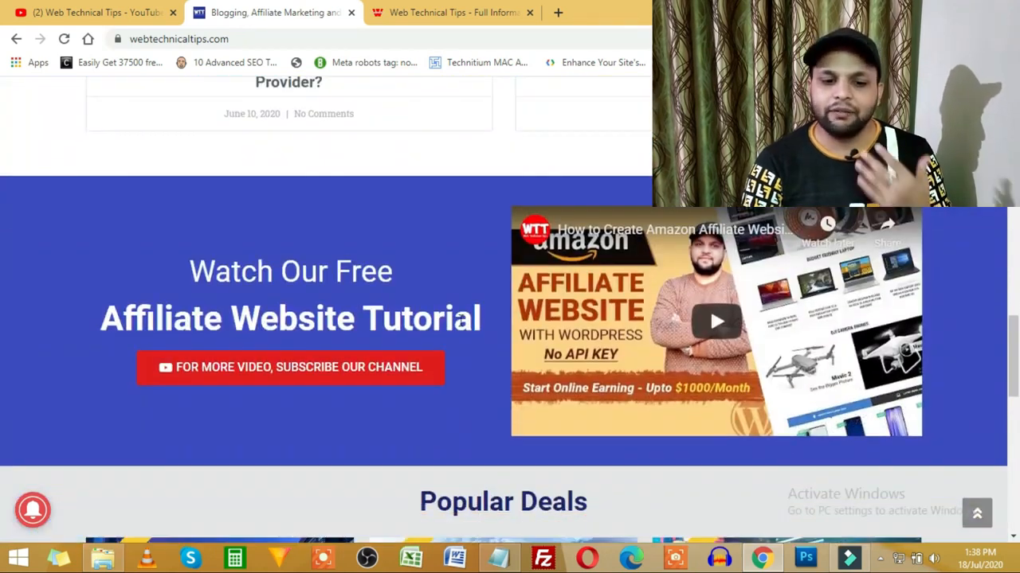
scroll(460, 320, down, 6)
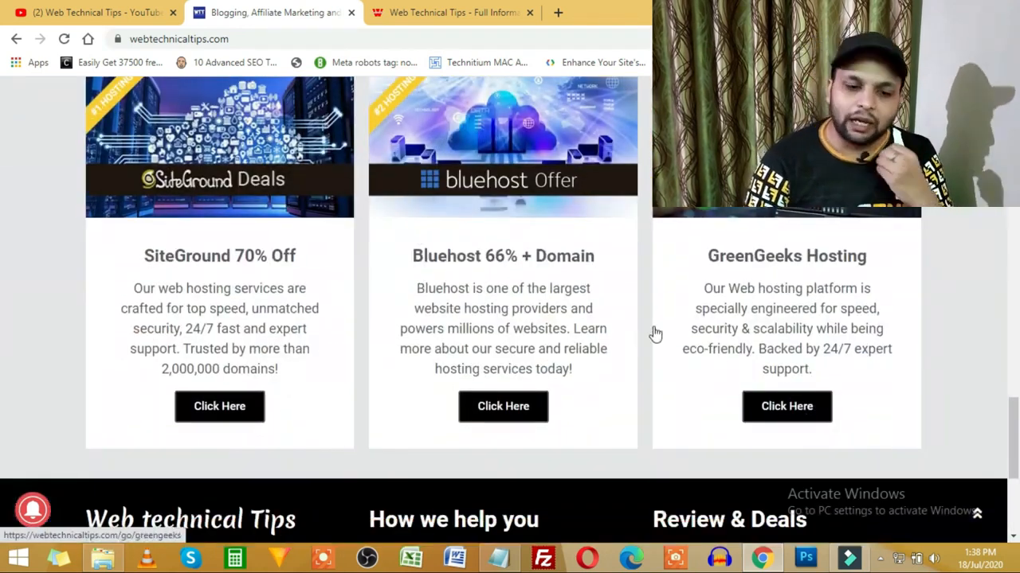
scroll(655, 333, up, 3)
scroll(775, 275, down, 6)
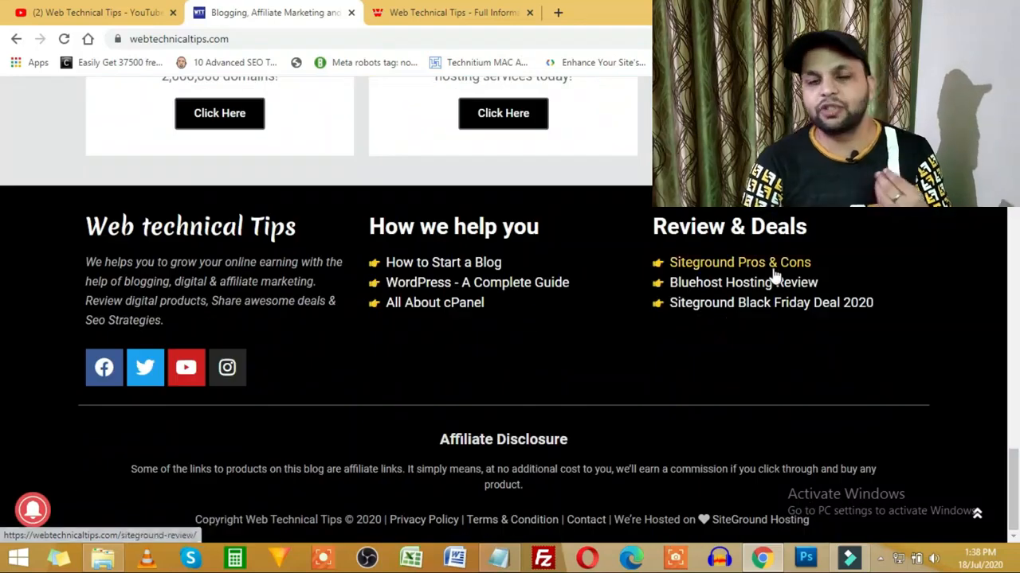
click(418, 12)
scroll(419, 185, down, 2)
scroll(418, 183, down, 10)
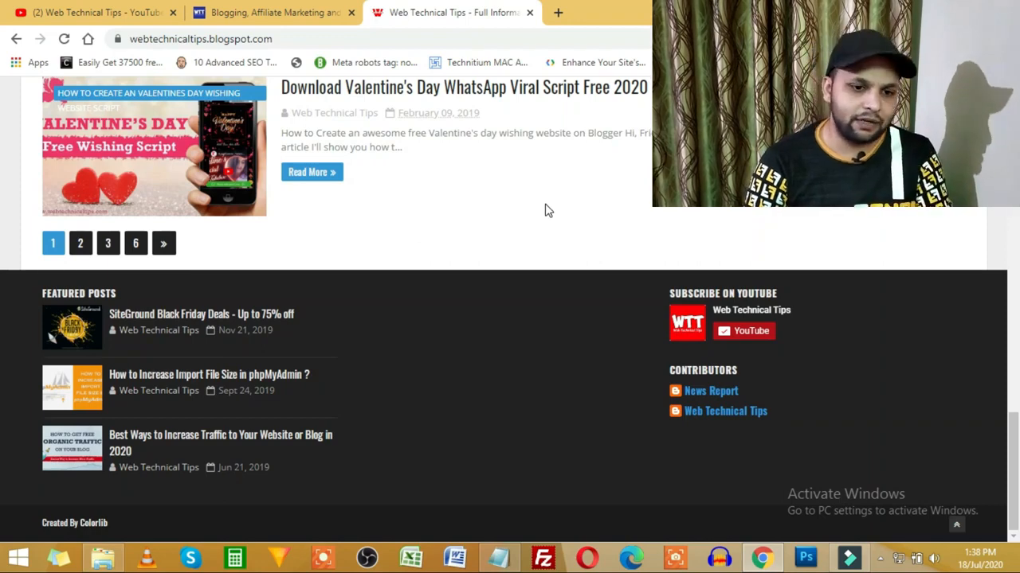
click(205, 17)
scroll(455, 271, up, 20)
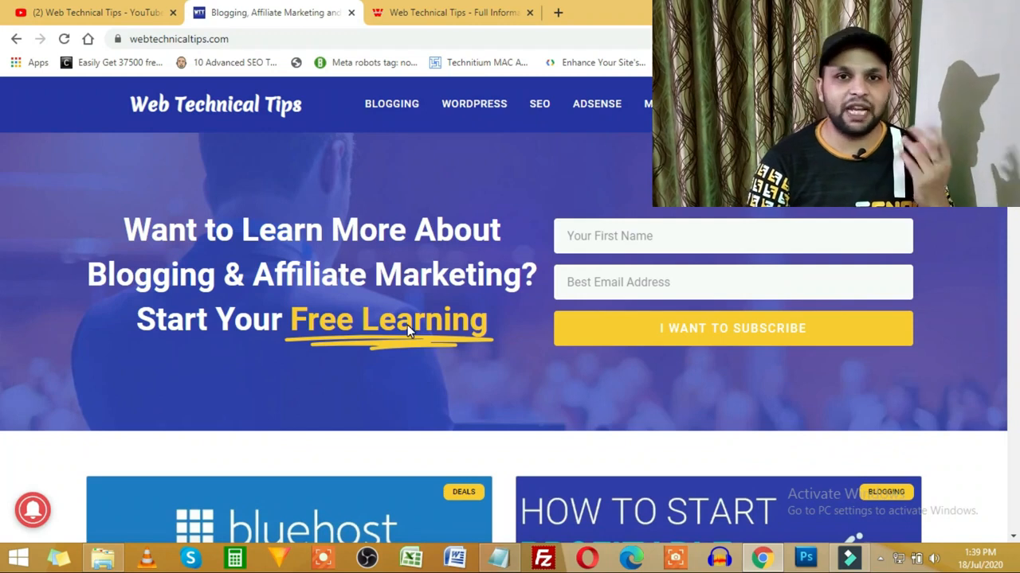
click(446, 12)
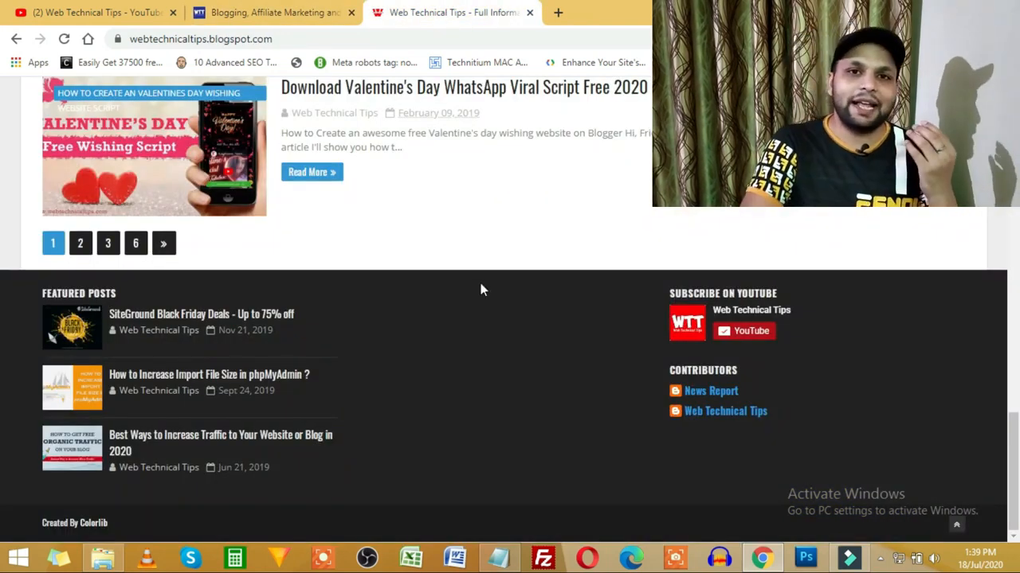
scroll(462, 234, up, 10)
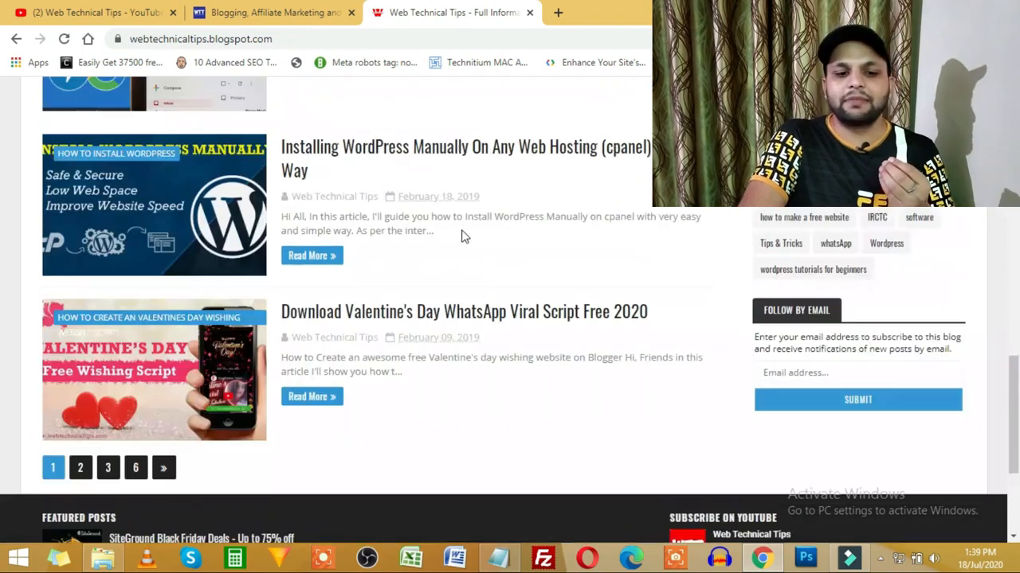
scroll(462, 235, up, 10)
click(293, 10)
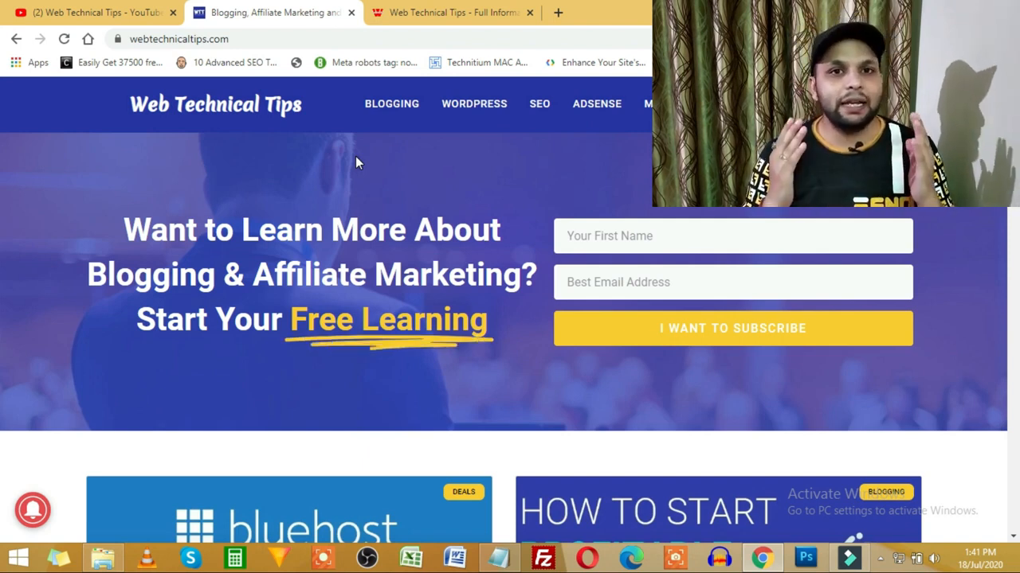
Step: Switch to the Notepad outline with the WordPress topic list
key(alt+Tab)
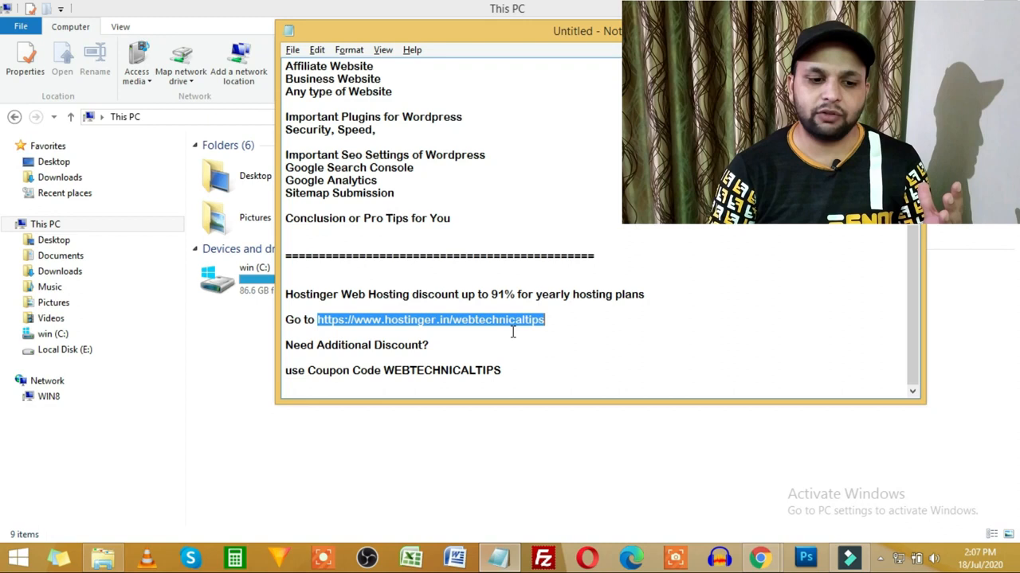
Step: Switch to the Hostinger India homepage and scroll down to the Single, Premium and ₹219 plan cards
click(512, 333)
mouse_move(770, 562)
click(843, 478)
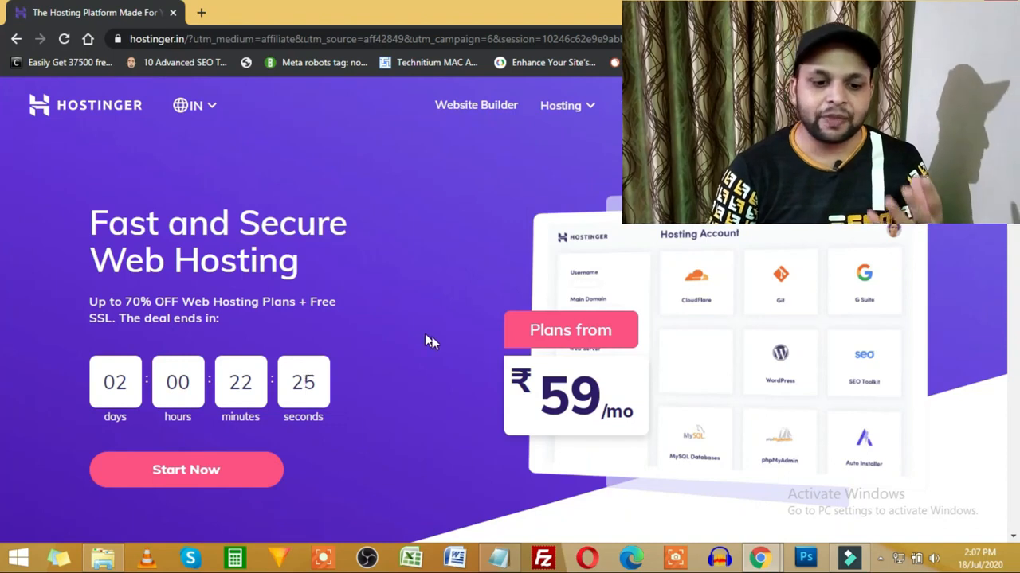
scroll(414, 333, down, 1)
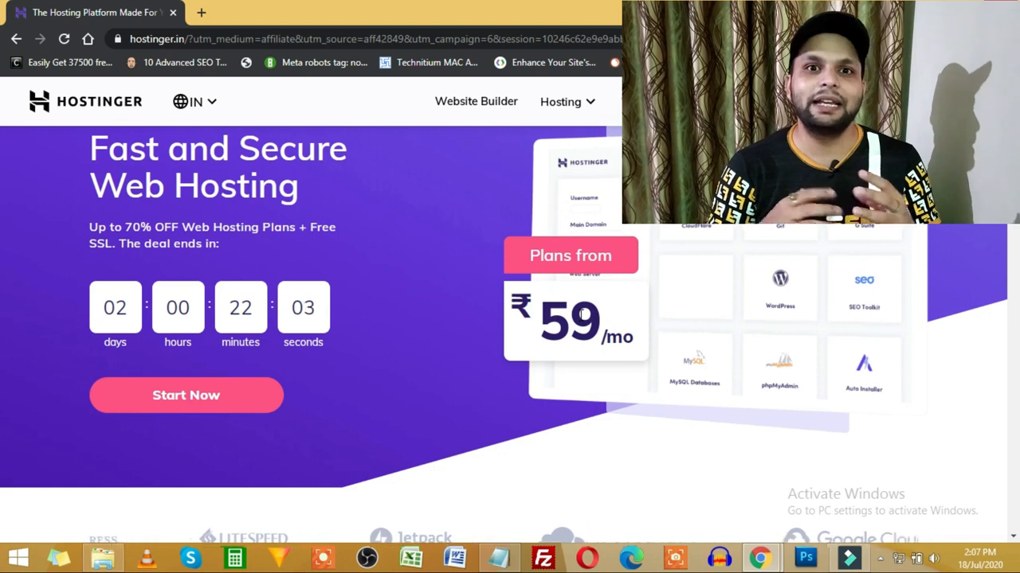
scroll(448, 294, down, 7)
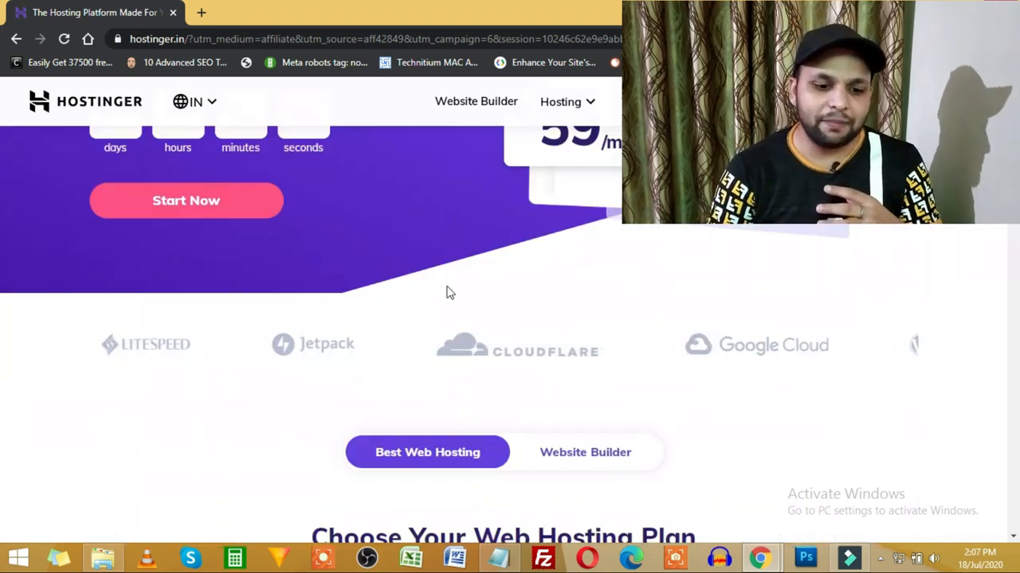
scroll(447, 293, down, 1)
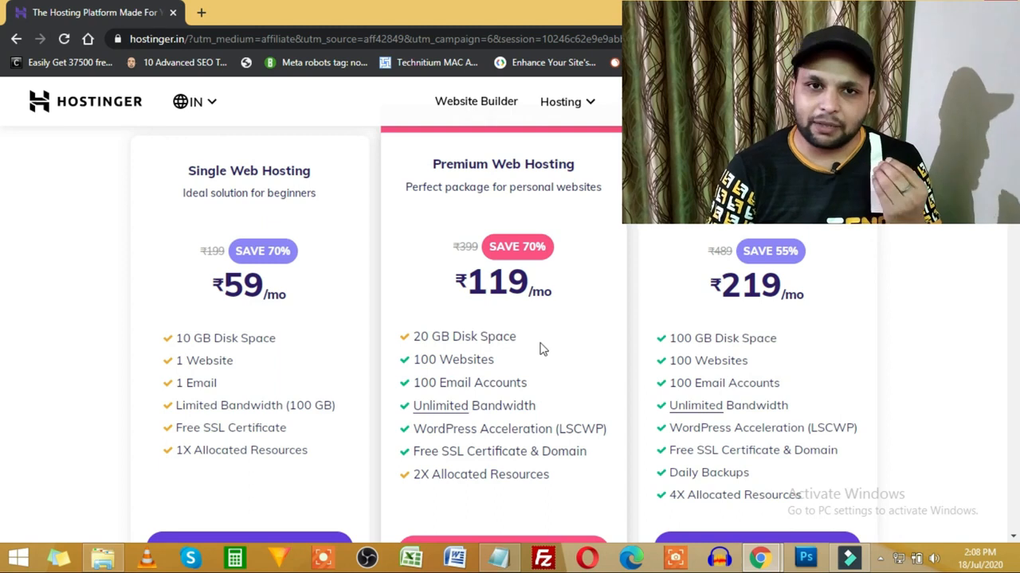
Step: Scroll the Hostinger plan cards into view with their ₹99/₹199/₹399 renewal prices
scroll(541, 346, up, 10)
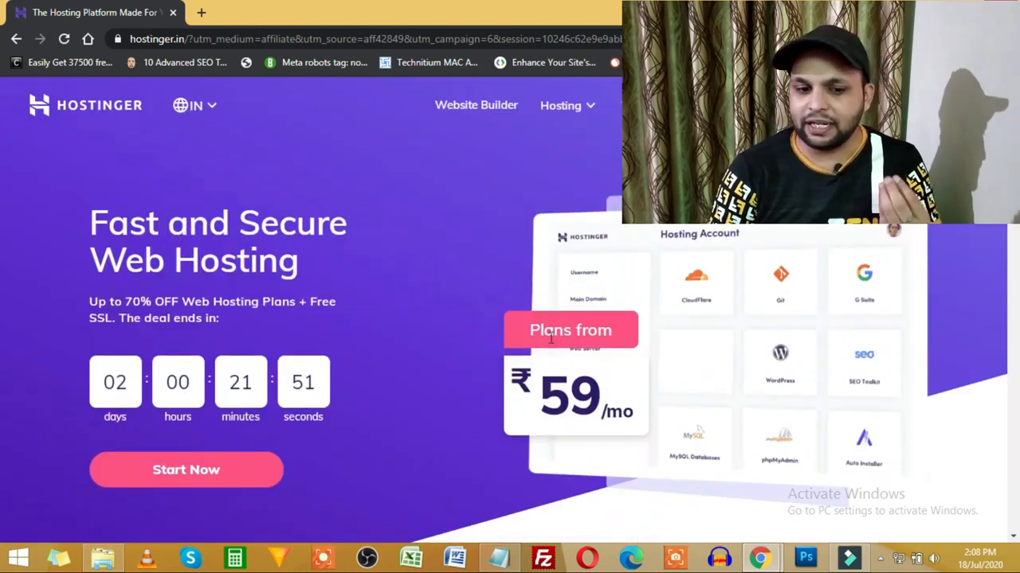
scroll(526, 334, down, 7)
scroll(263, 354, down, 2)
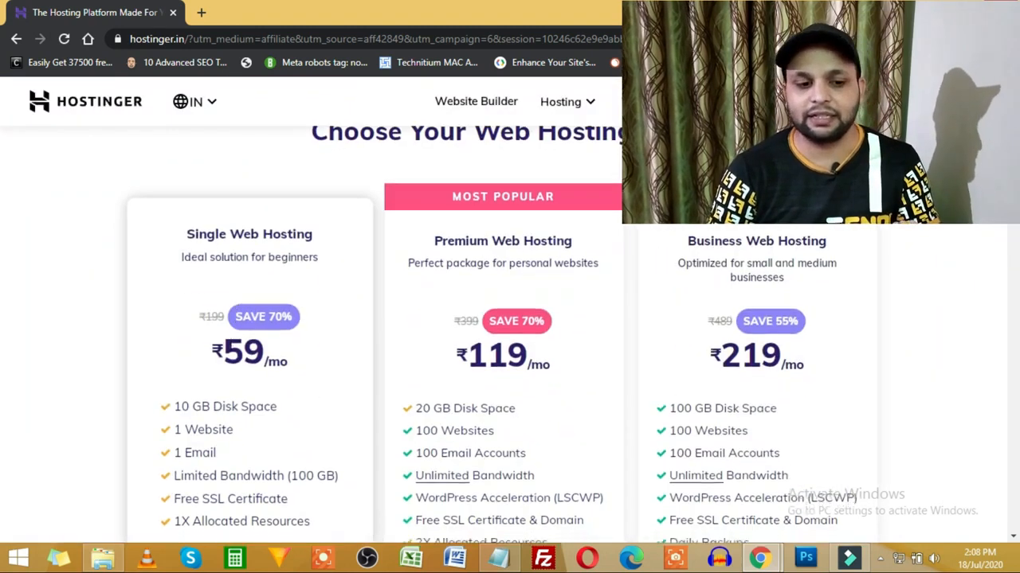
scroll(230, 344, down, 1)
scroll(232, 360, up, 2)
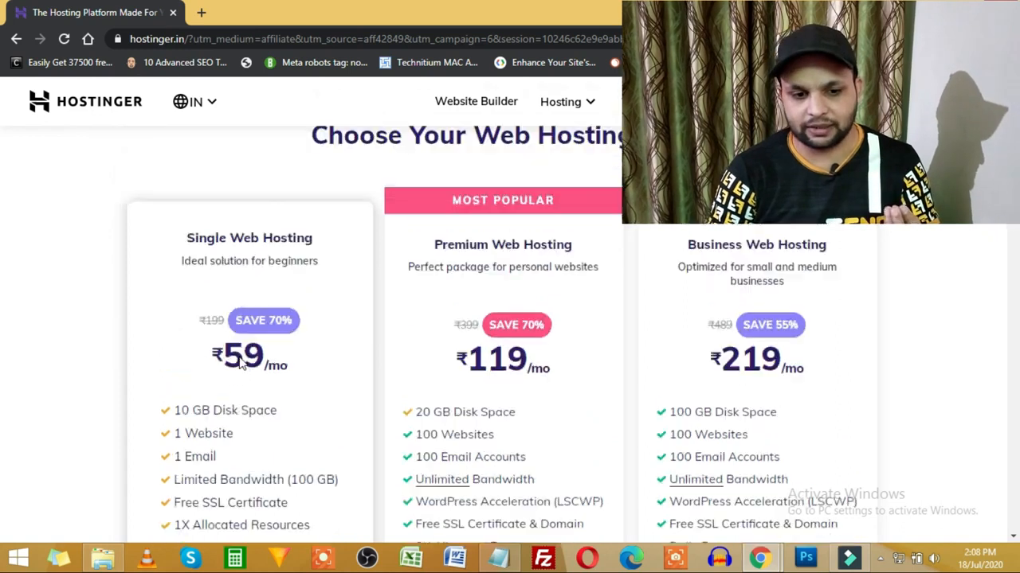
scroll(478, 338, down, 1)
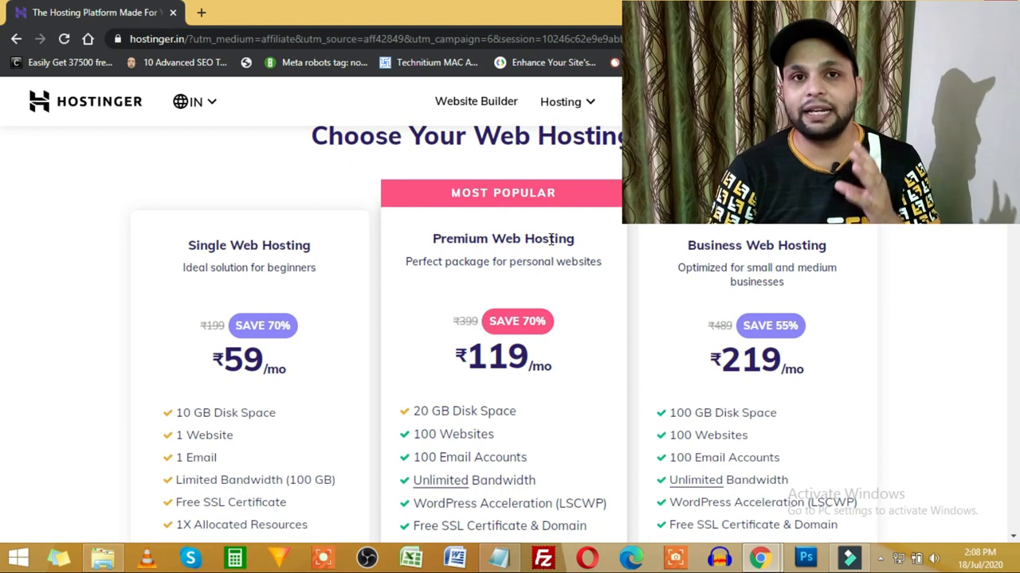
scroll(539, 297, down, 2)
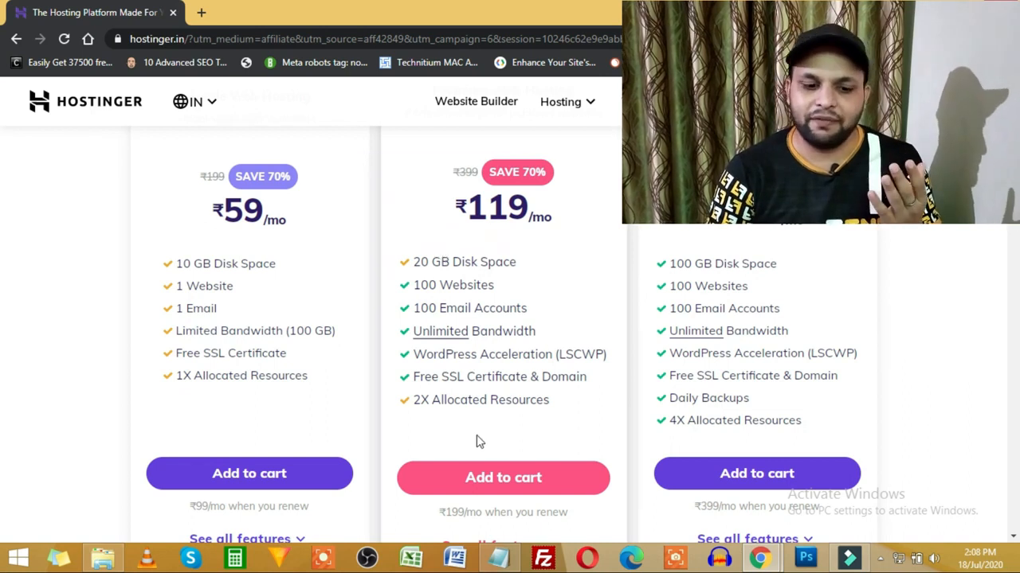
scroll(476, 430, down, 2)
Step: Expand all plan features and highlight LiteSpeed Cache, Cloudflare Protected Nameservers and 24/7/365 Support
click(551, 403)
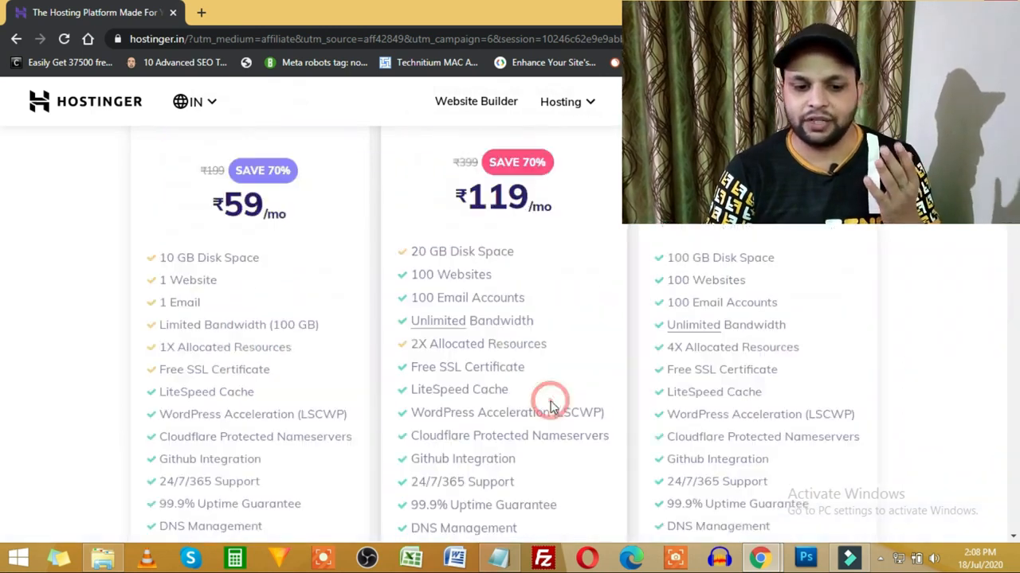
scroll(550, 405, up, 1)
scroll(548, 405, down, 4)
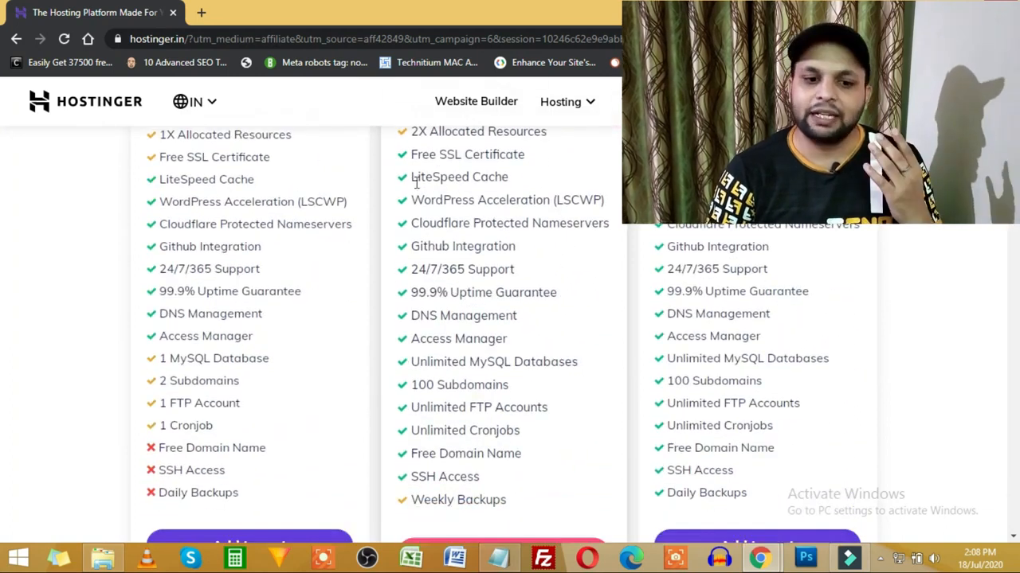
drag(414, 177, 504, 177)
drag(533, 223, 437, 223)
drag(419, 270, 410, 270)
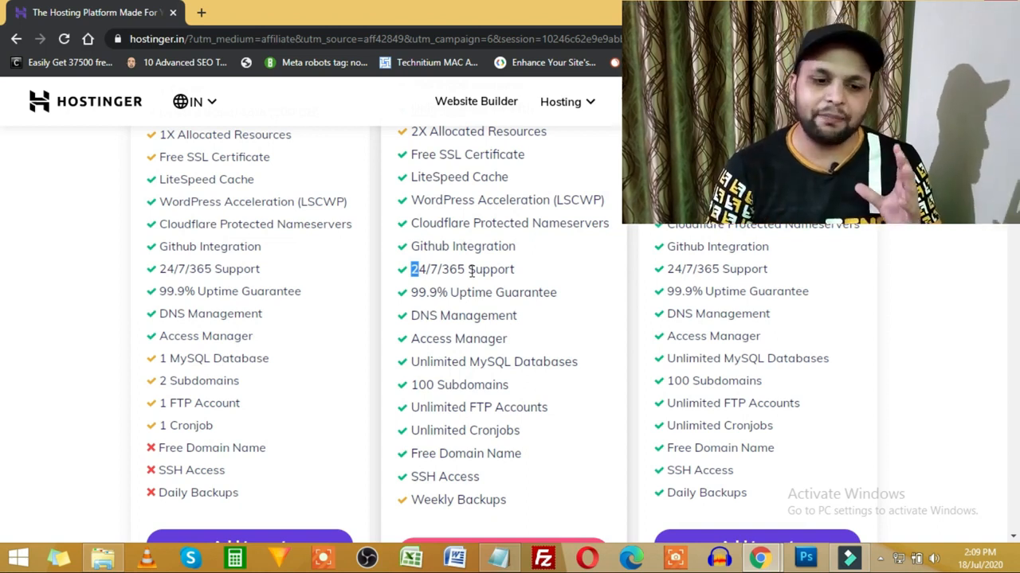
Step: Highlight Premium's Unlimited MySQL Databases, 100 Subdomains and Unlimited FTP Accounts
scroll(528, 319, up, 5)
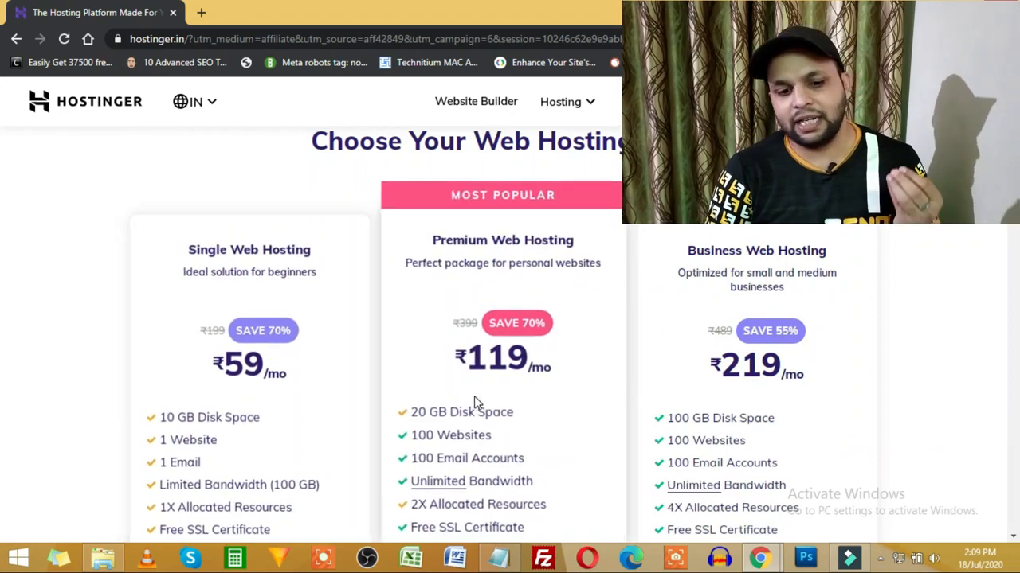
scroll(483, 403, down, 1)
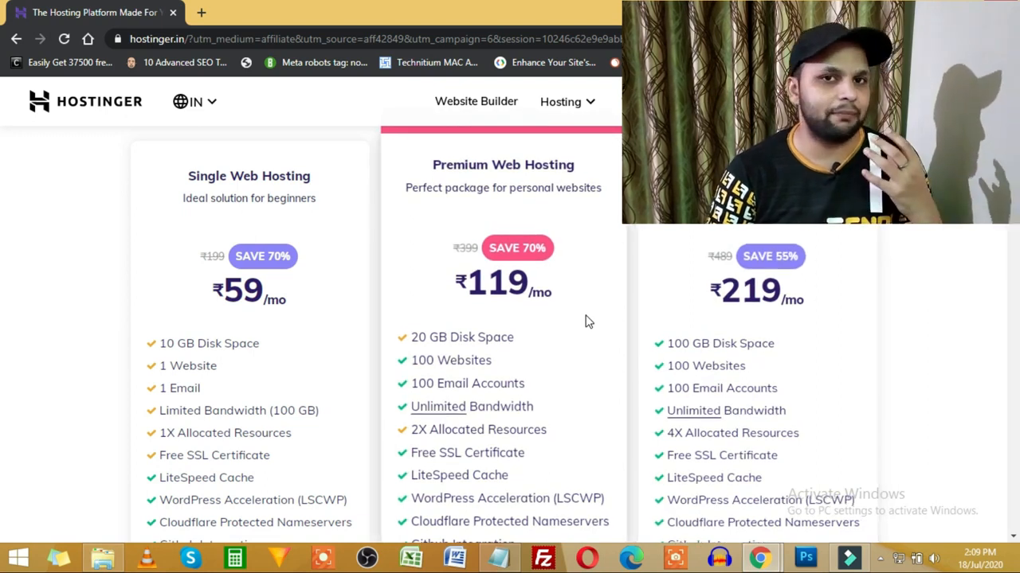
scroll(558, 323, down, 5)
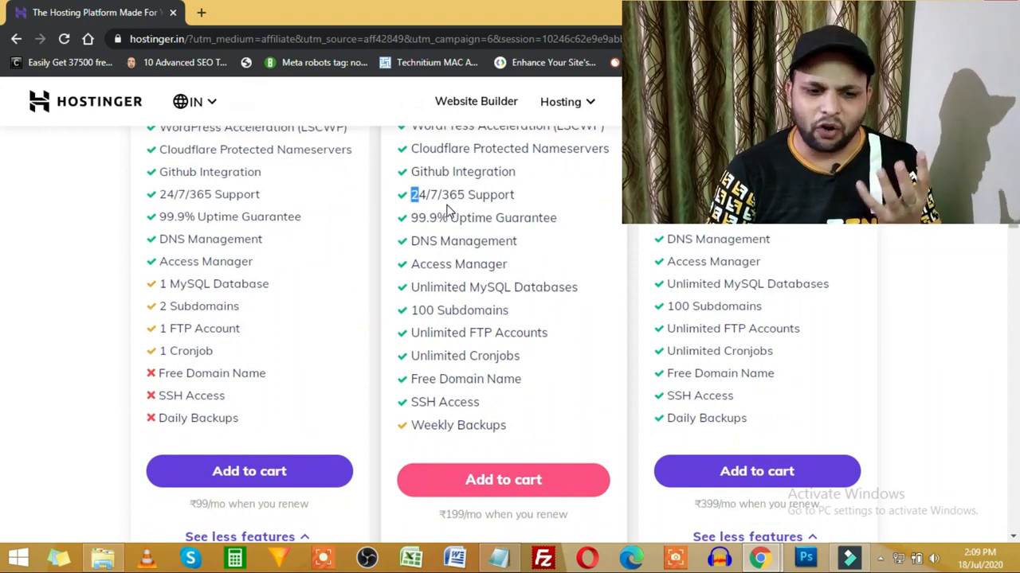
drag(419, 288, 551, 288)
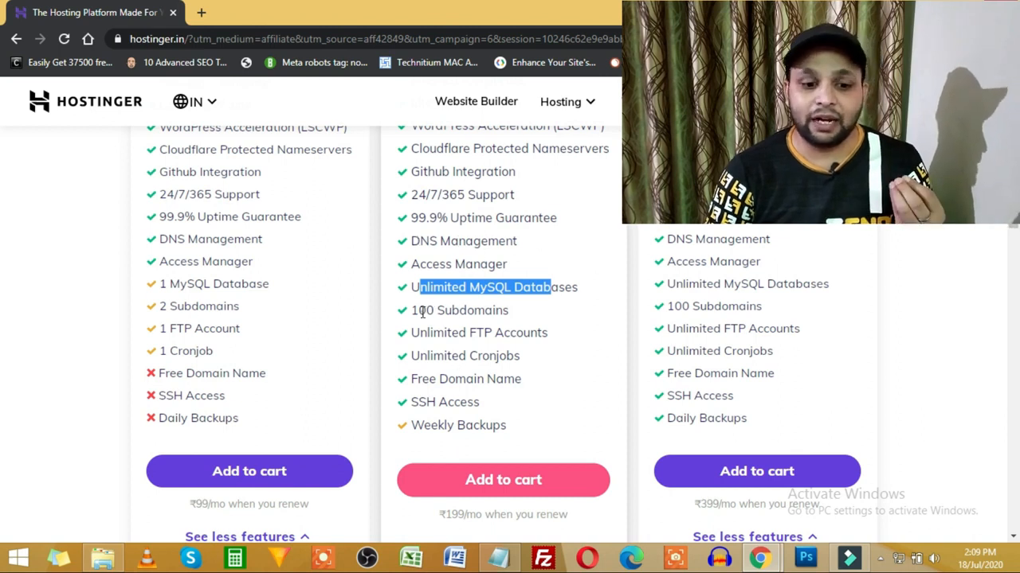
drag(418, 311, 505, 310)
drag(434, 333, 529, 335)
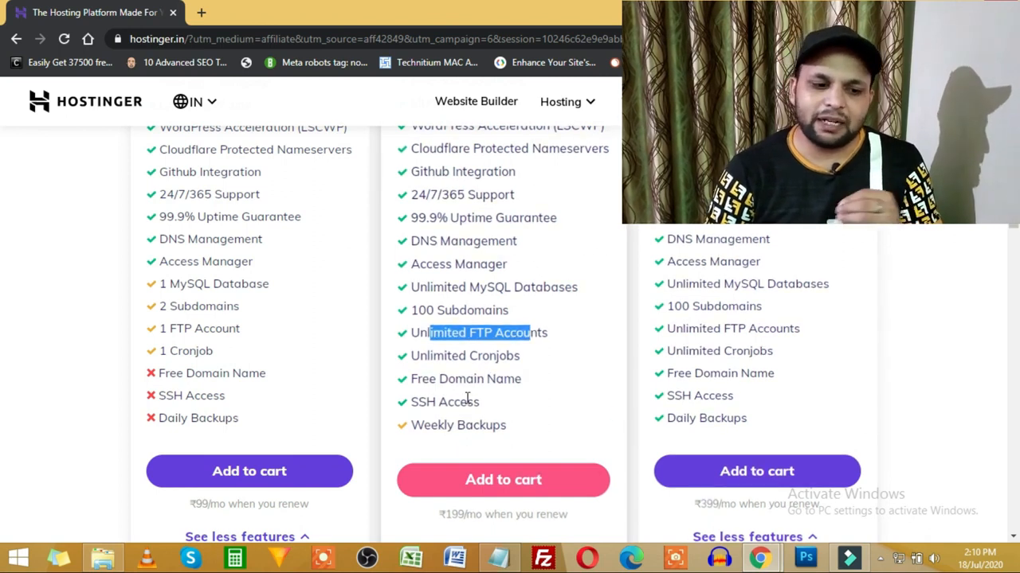
scroll(469, 374, up, 5)
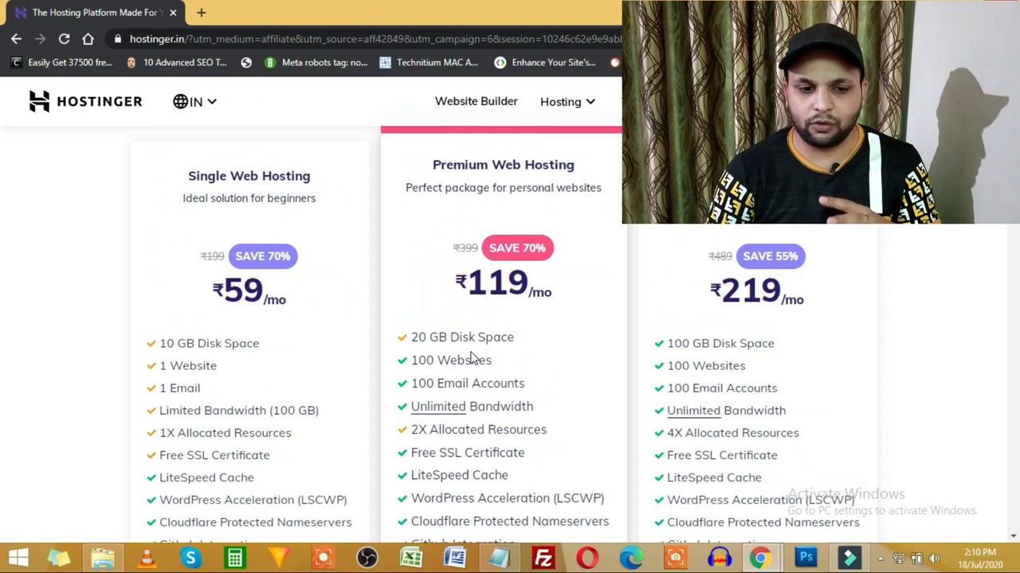
scroll(474, 358, up, 1)
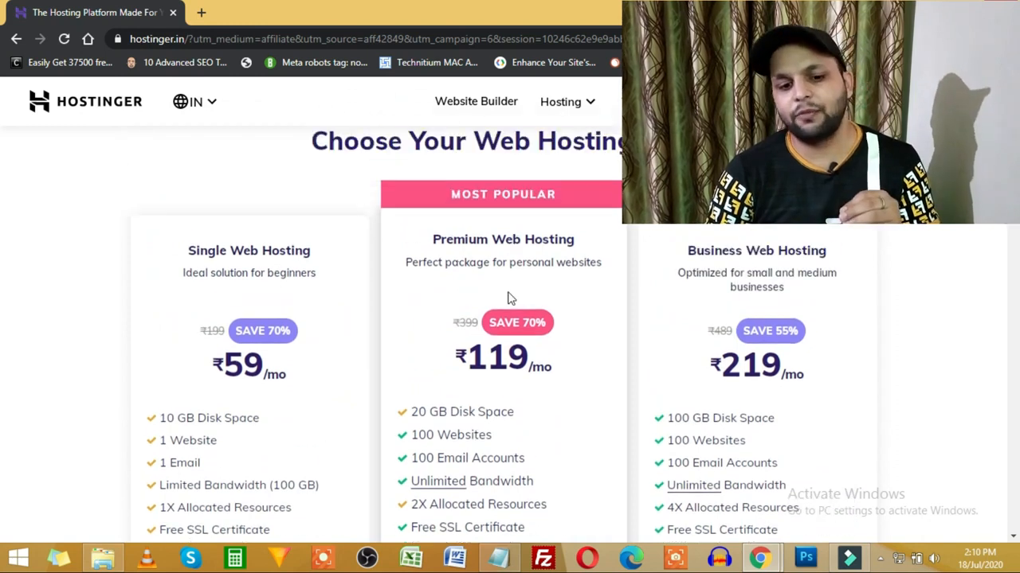
scroll(490, 343, down, 8)
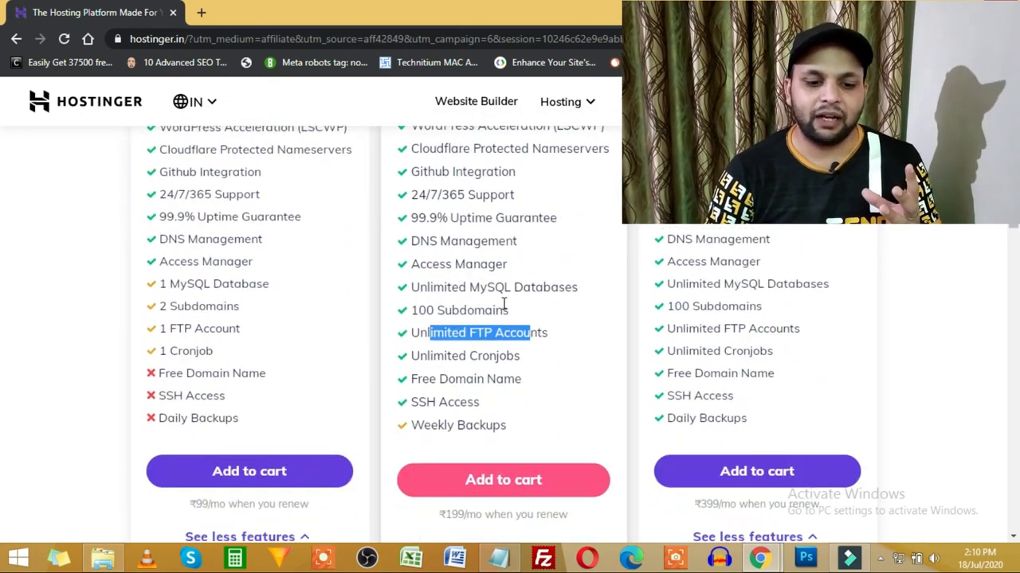
Step: Add Premium Web Hosting to the cart on the 12-month billing term
click(501, 255)
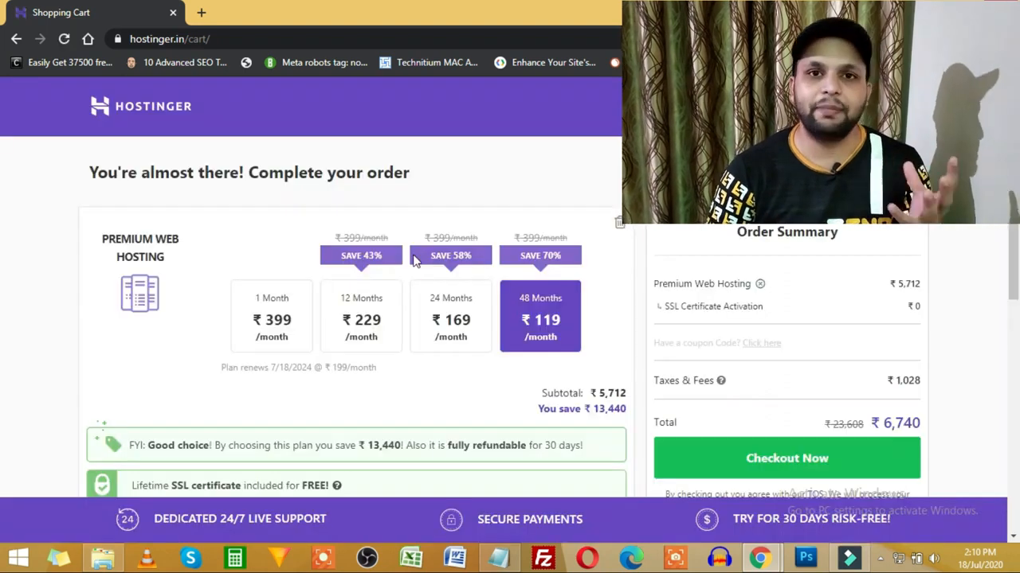
scroll(279, 237, down, 1)
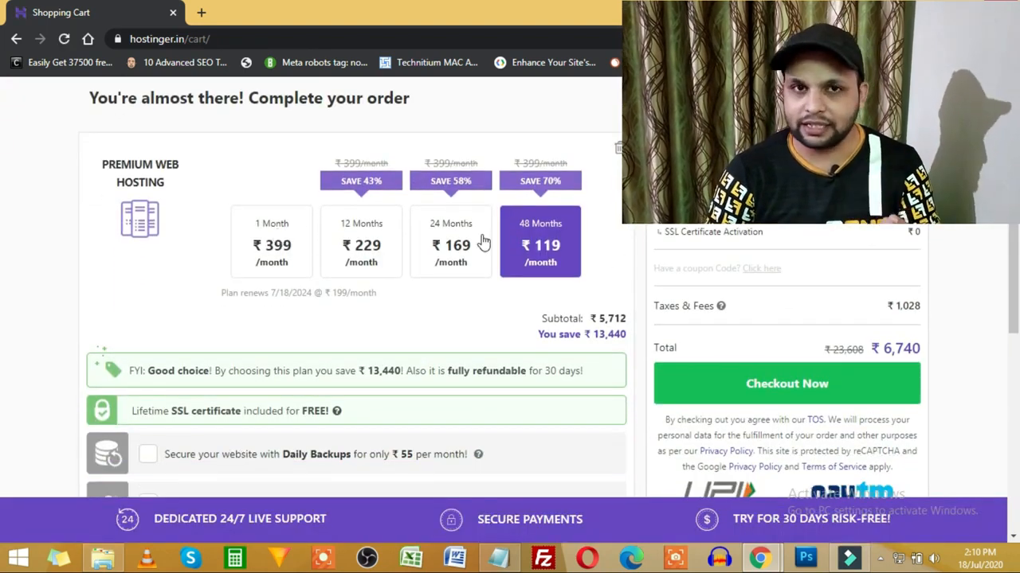
click(358, 245)
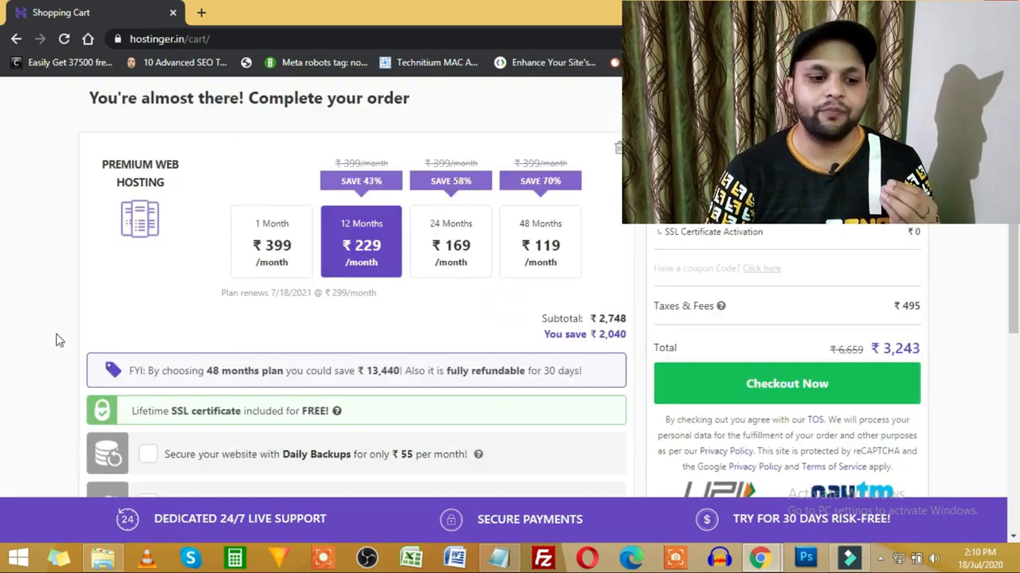
scroll(55, 340, down, 3)
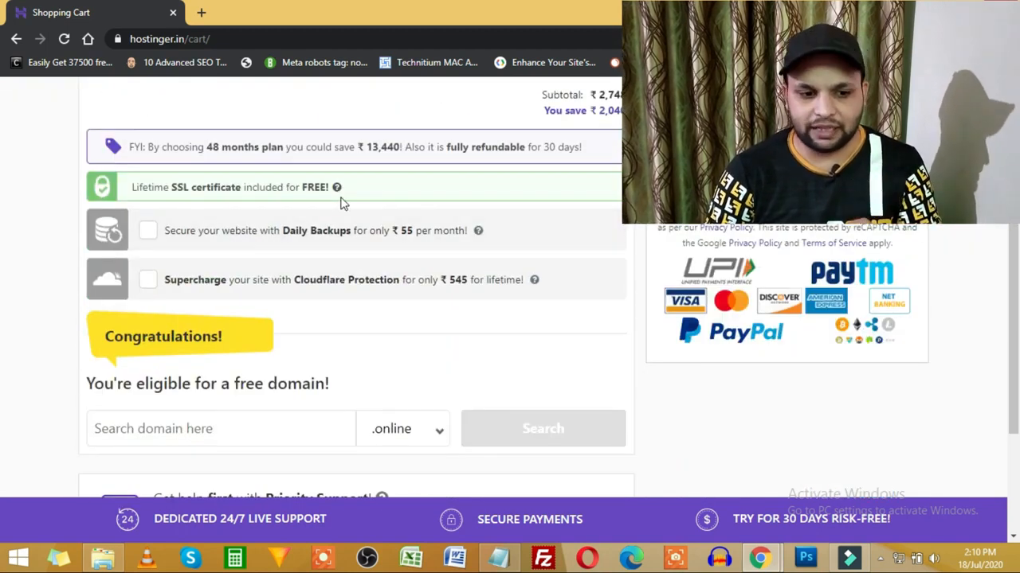
scroll(200, 391, down, 2)
Step: Review the free domain extensions, keep .online, and open the coupon code entry
click(136, 360)
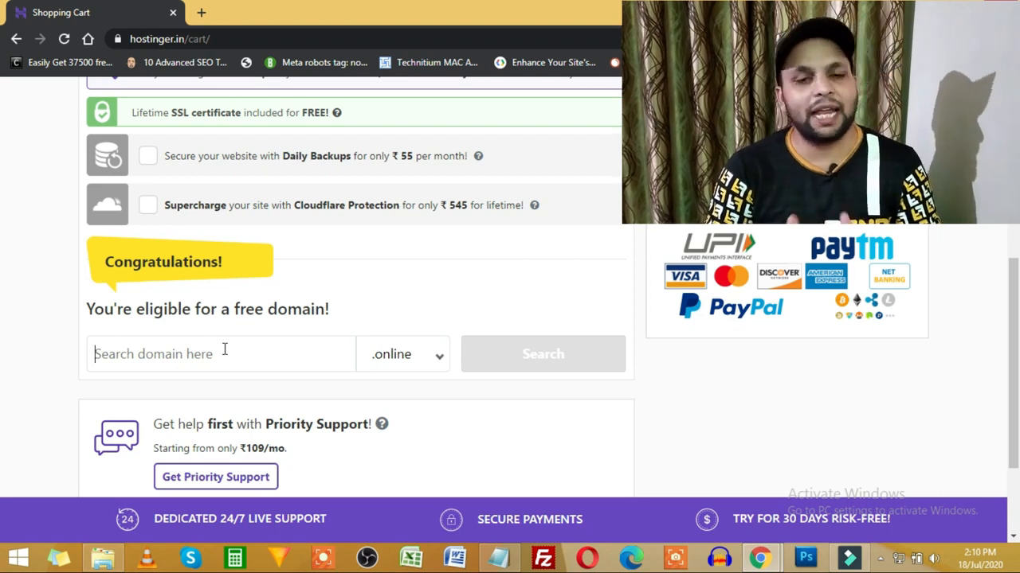
click(412, 354)
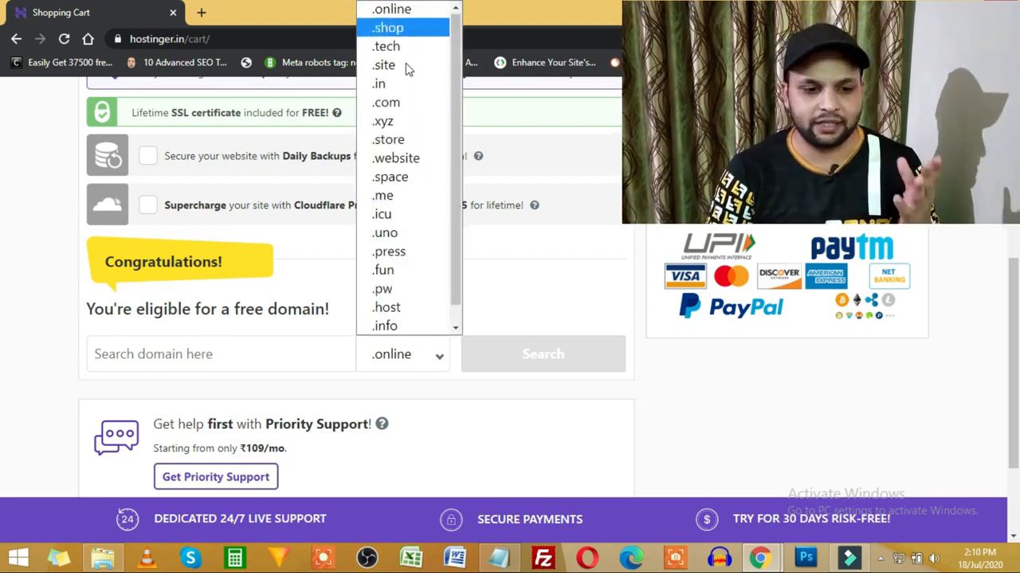
click(642, 375)
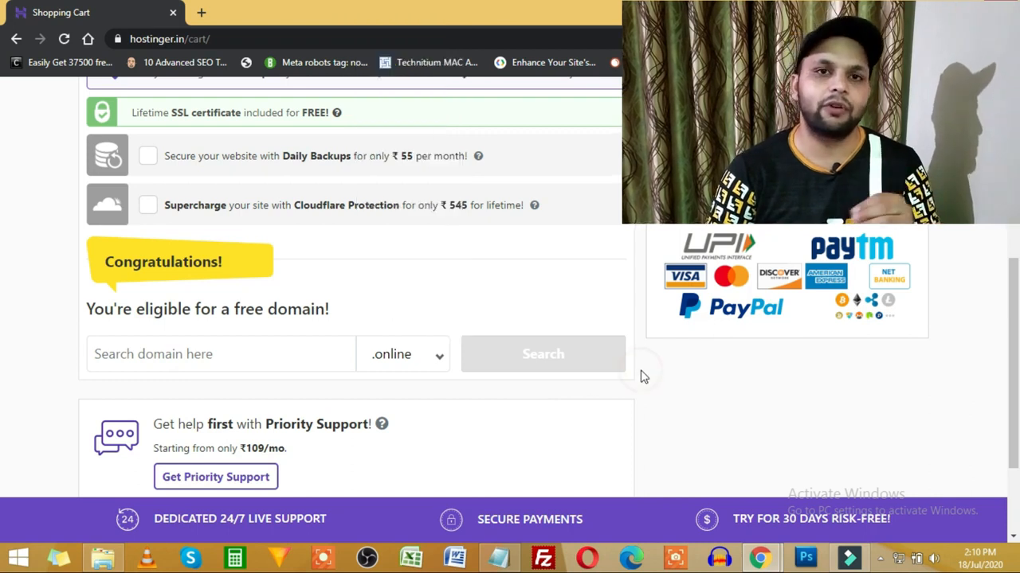
scroll(605, 373, down, 2)
scroll(550, 363, up, 5)
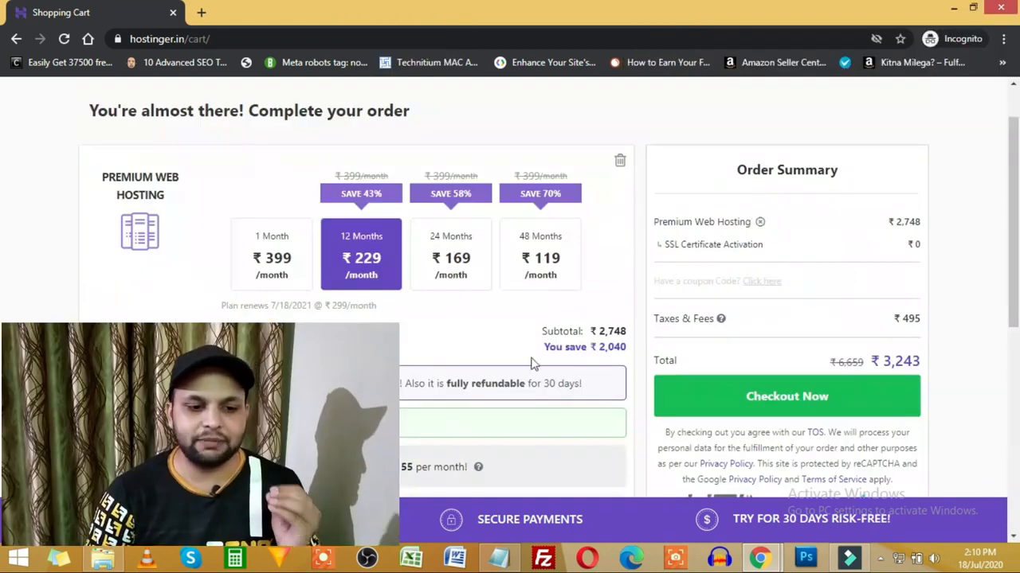
scroll(605, 327, down, 3)
scroll(716, 215, up, 2)
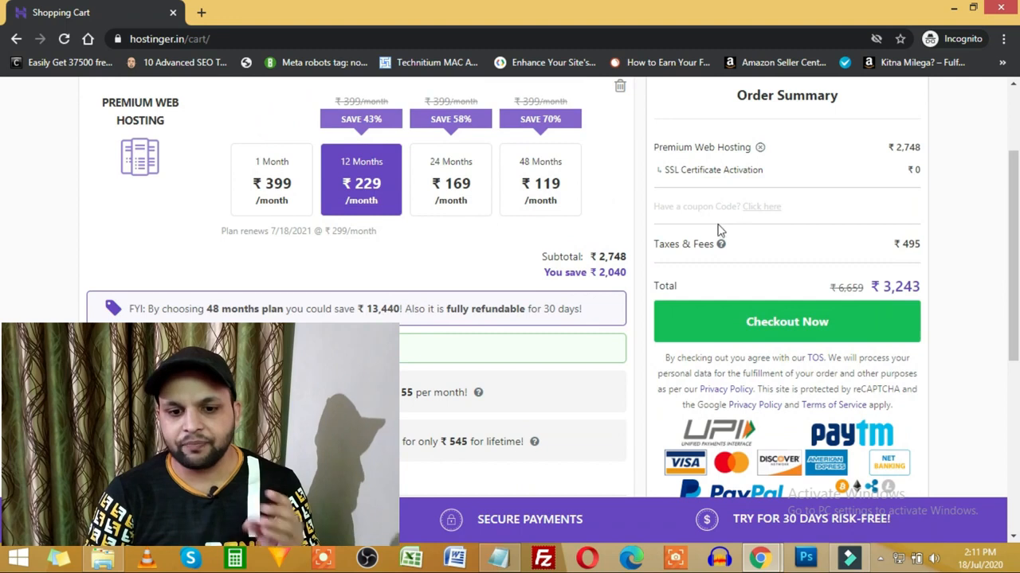
click(763, 208)
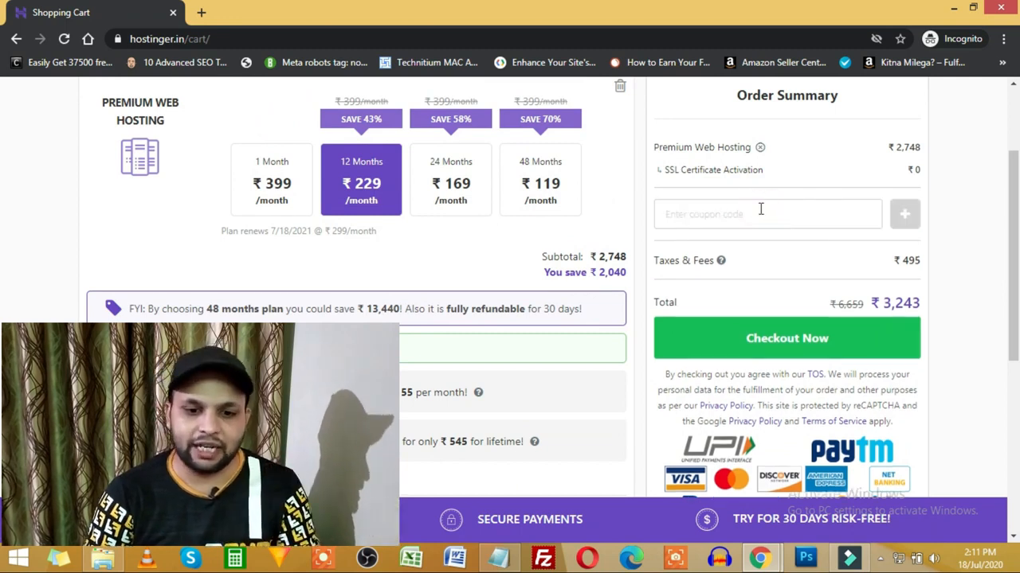
Step: Paste the coupon code from the notes and apply it, dropping the total to ₹3,016
click(753, 209)
key(alt+Tab)
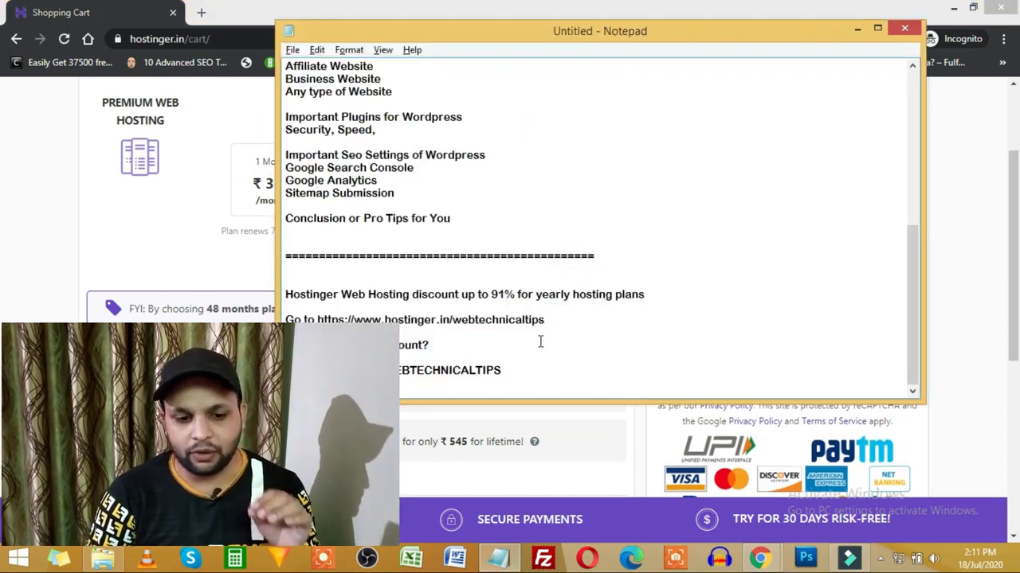
drag(389, 371, 504, 369)
key(ctrl+c)
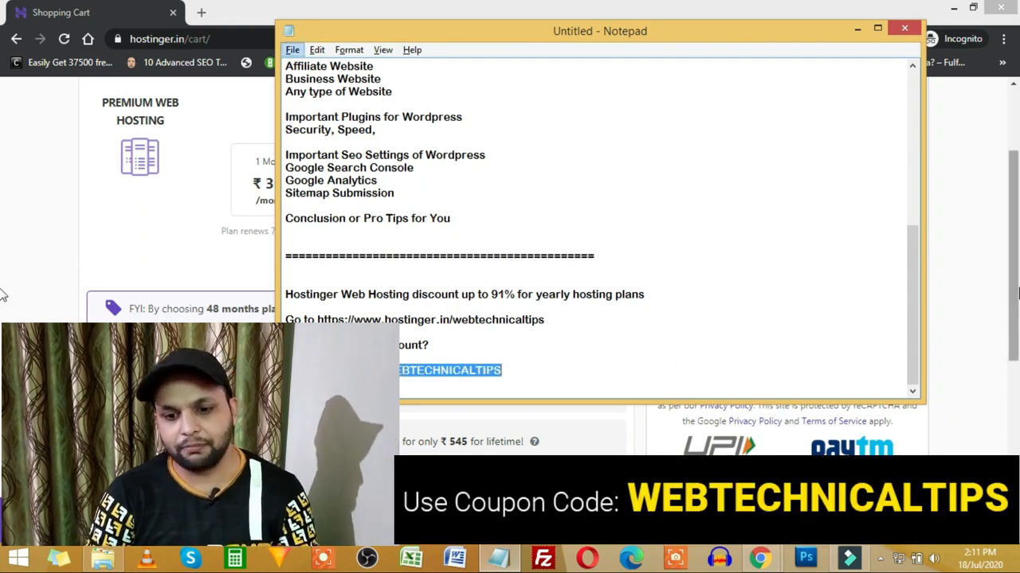
click(991, 291)
click(769, 214)
key(ctrl+v)
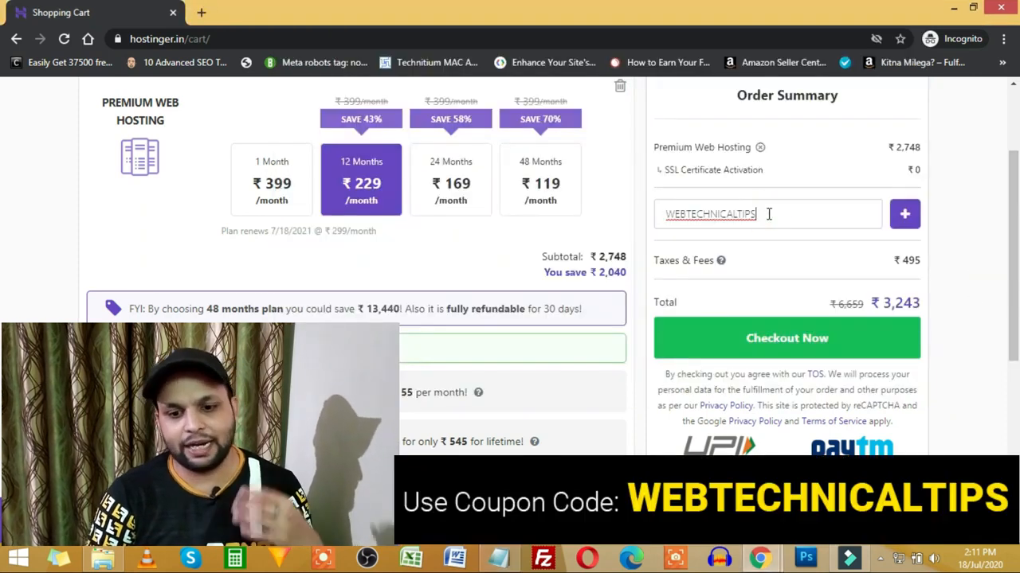
click(904, 214)
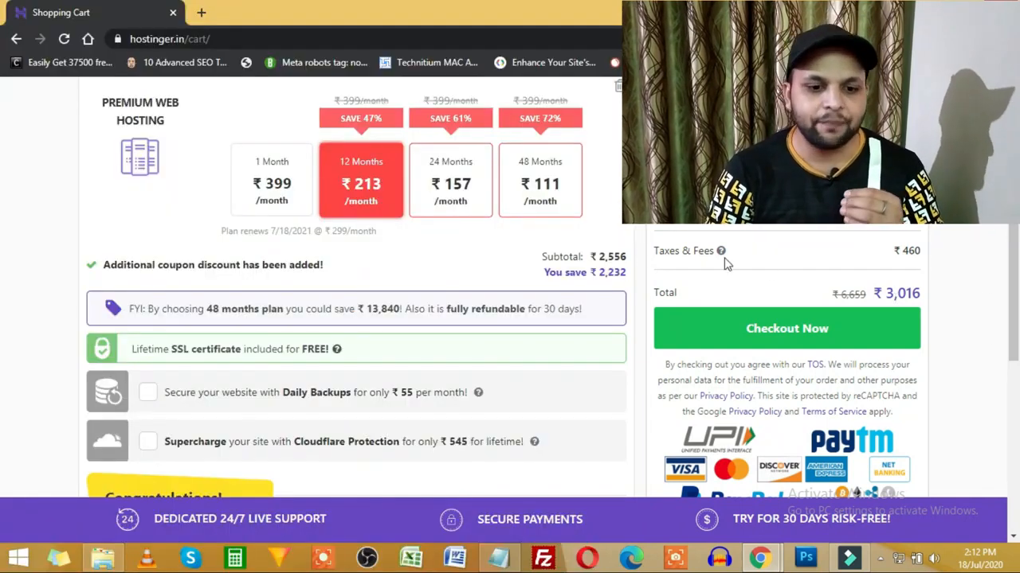
Step: Compare the cart totals for the 24-month and 48-month plans
scroll(541, 246, up, 1)
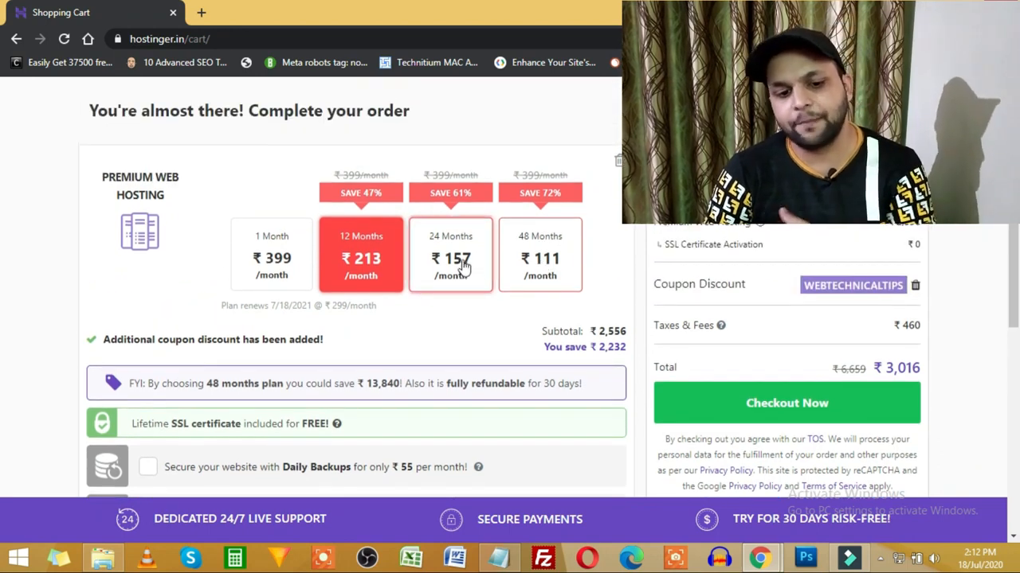
click(465, 271)
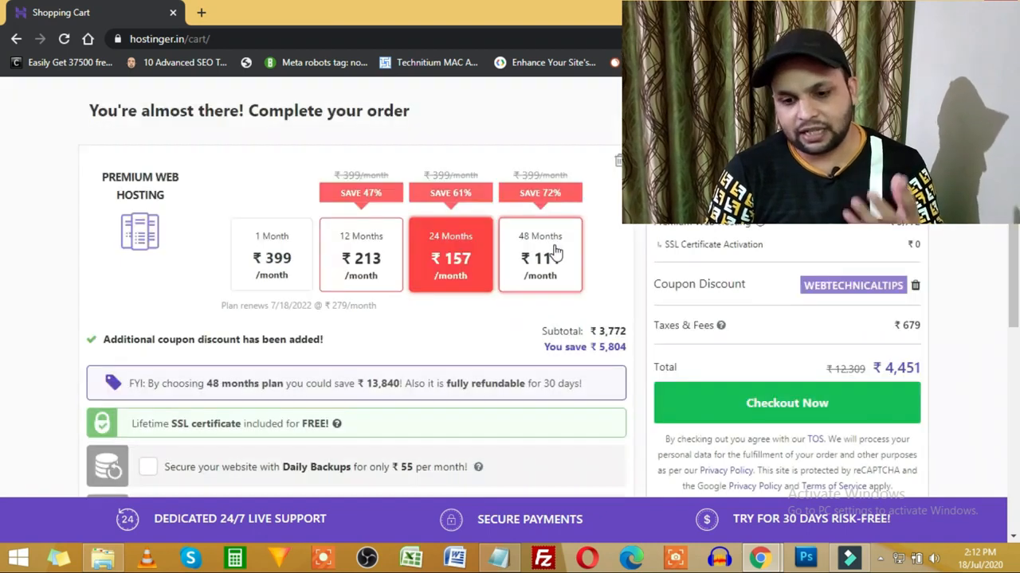
click(554, 252)
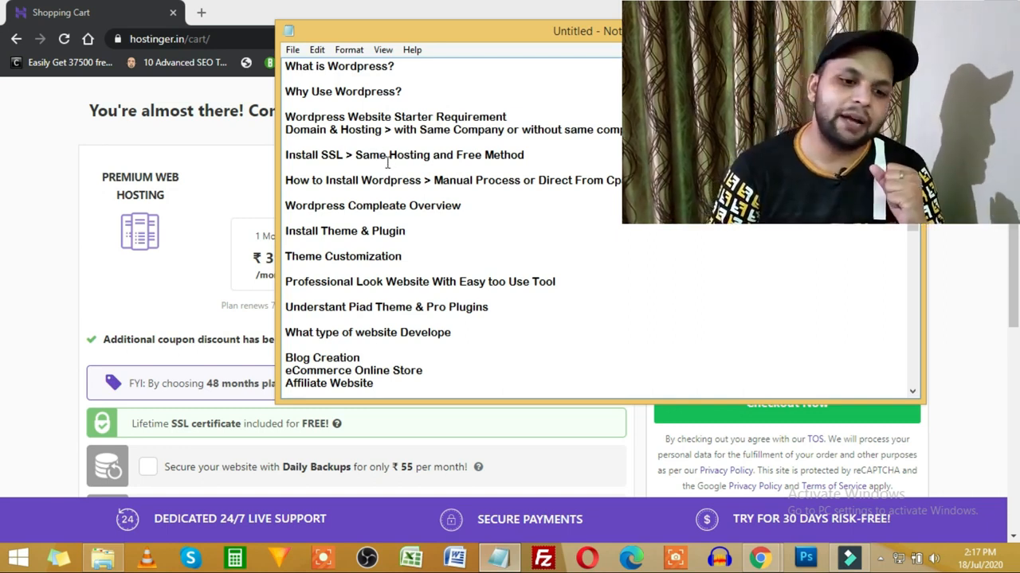
Step: Send the Notepad outline behind the Chrome window
click(31, 253)
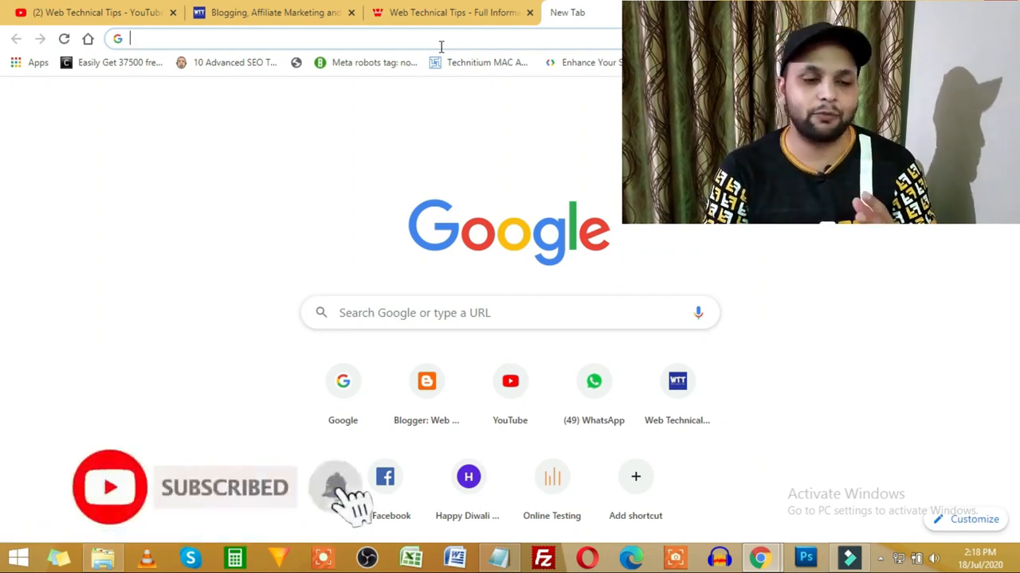
Step: Go to hostinger.in and log in with the saved credentials to reach hPanel
text(hos)
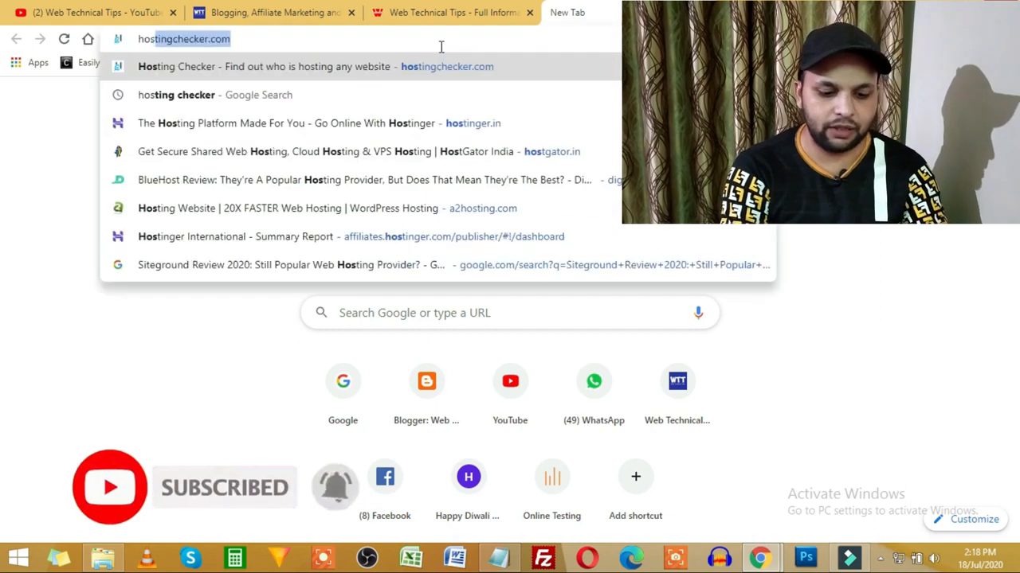
text(tinger.in)
key(Return)
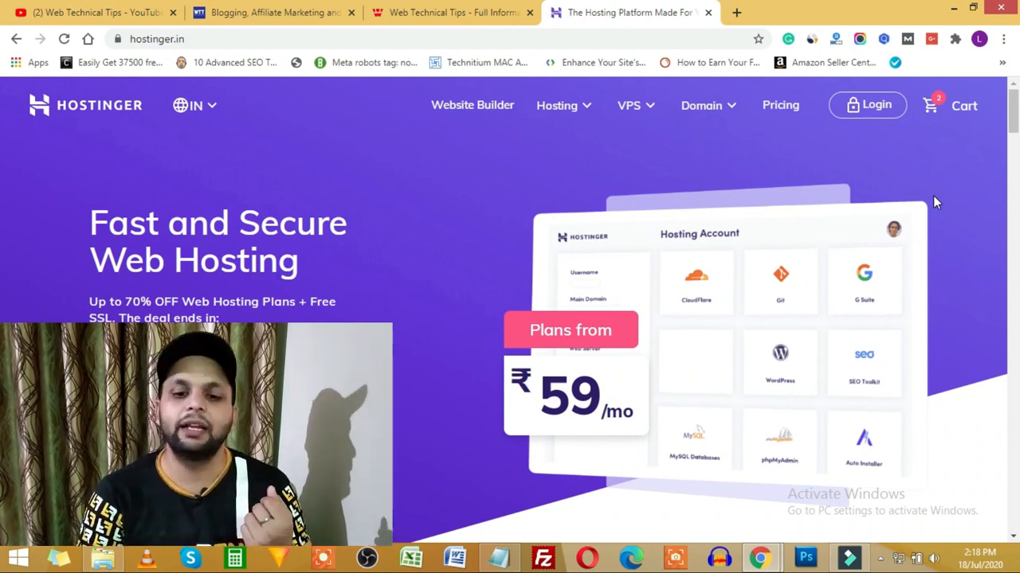
click(874, 112)
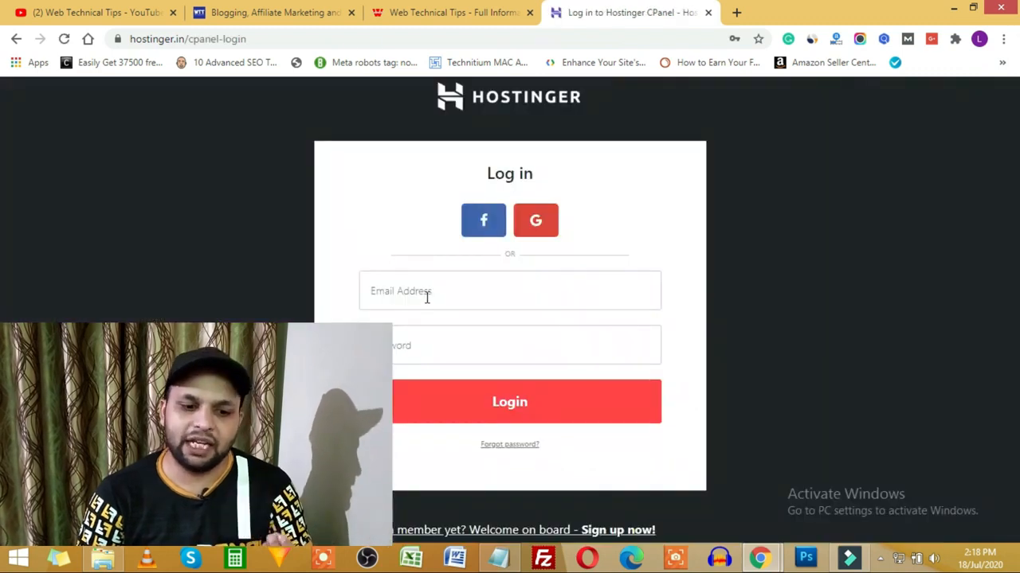
click(426, 295)
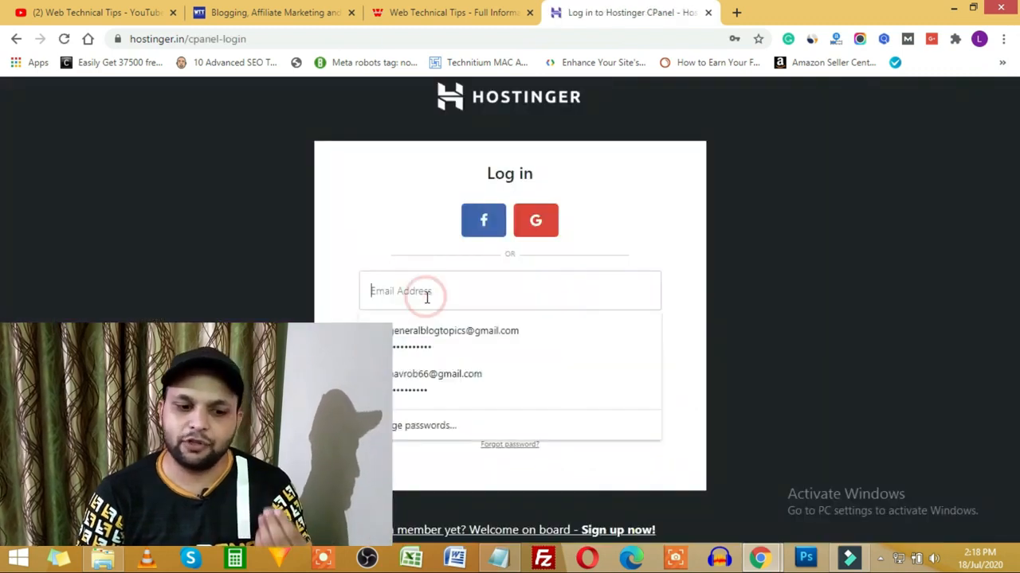
click(434, 342)
click(530, 400)
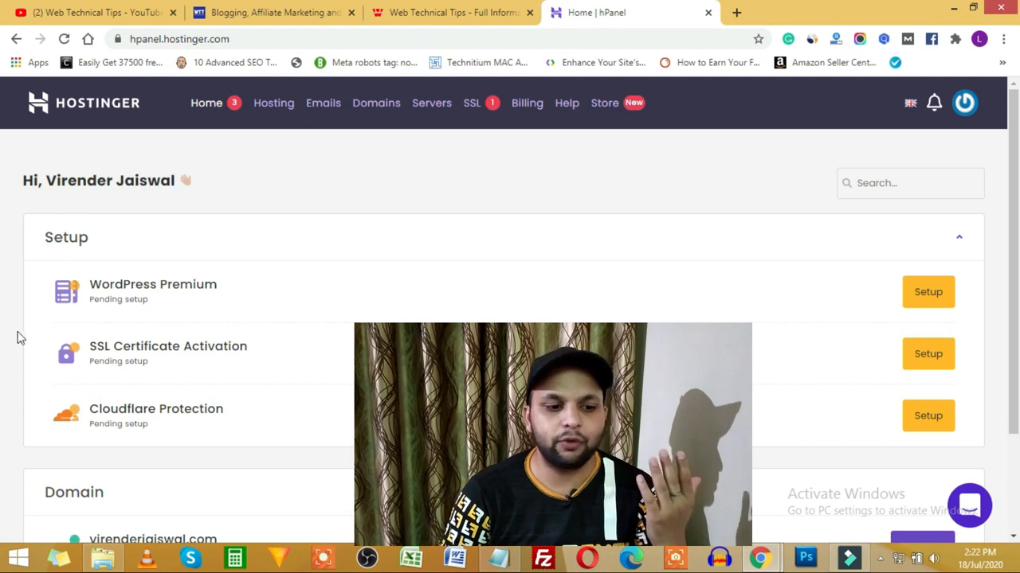
Step: Open the registered domain's management page from the Domain card on the hPanel home page
scroll(12, 329, down, 2)
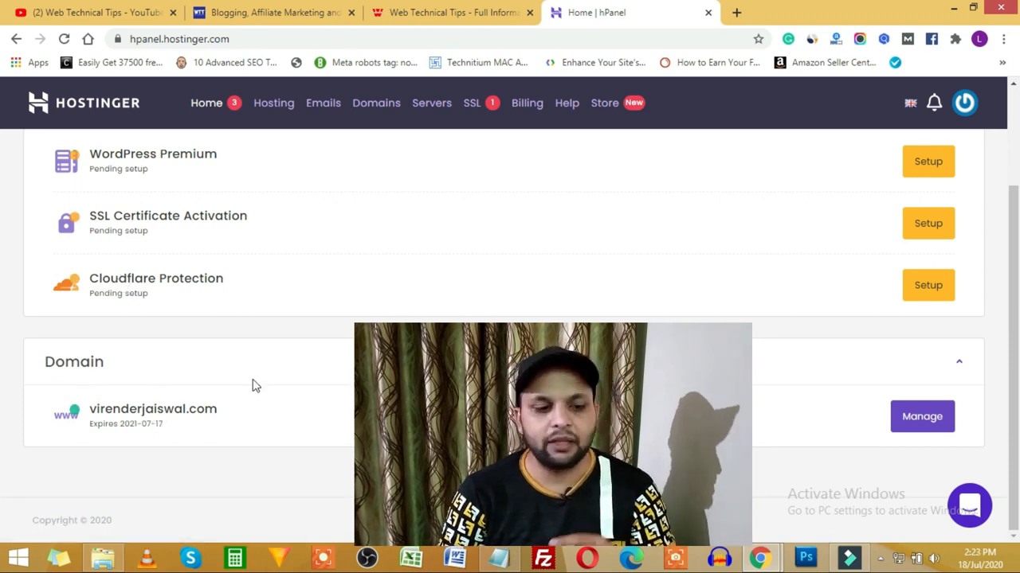
scroll(199, 390, up, 1)
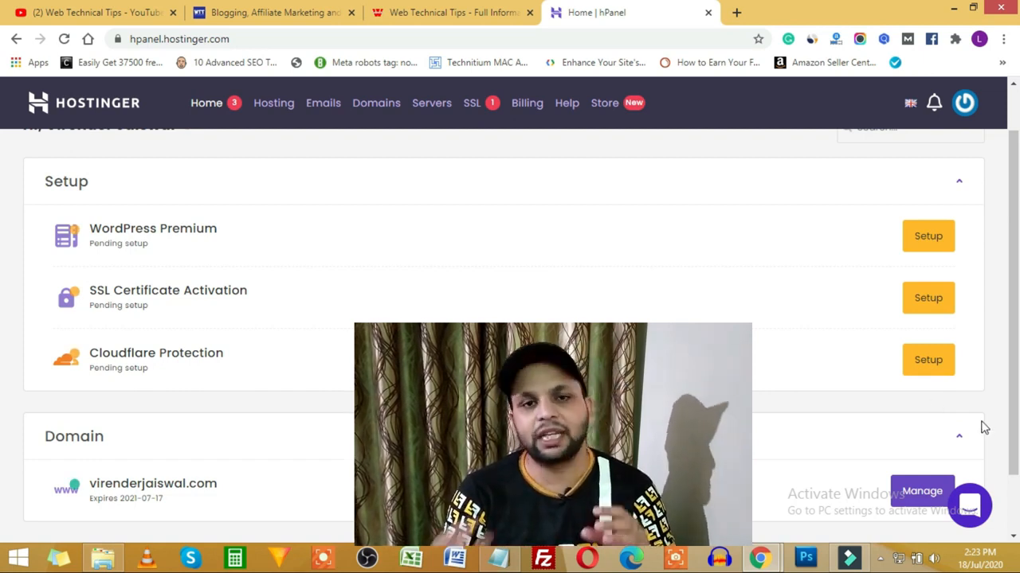
scroll(605, 485, down, 1)
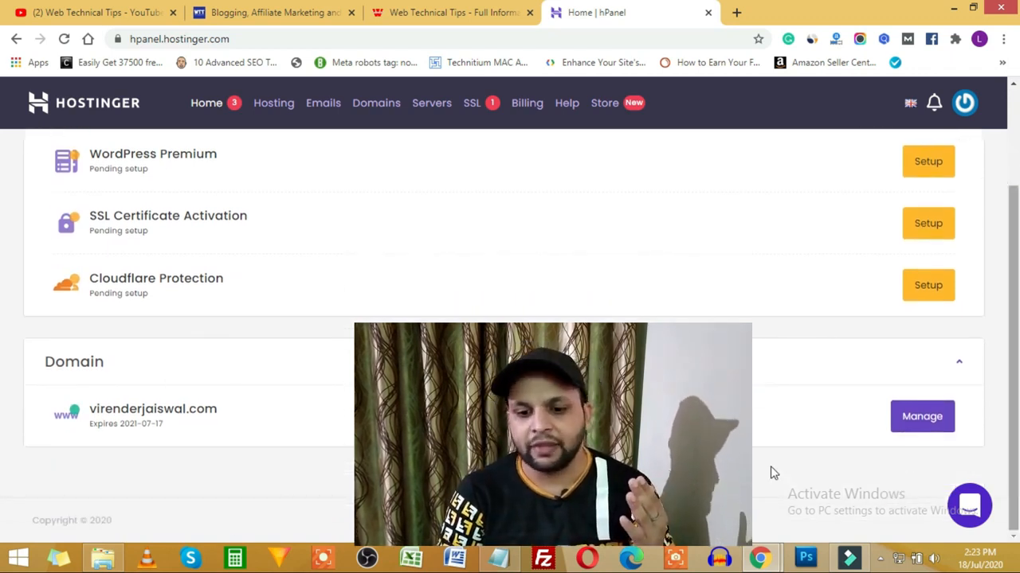
click(921, 420)
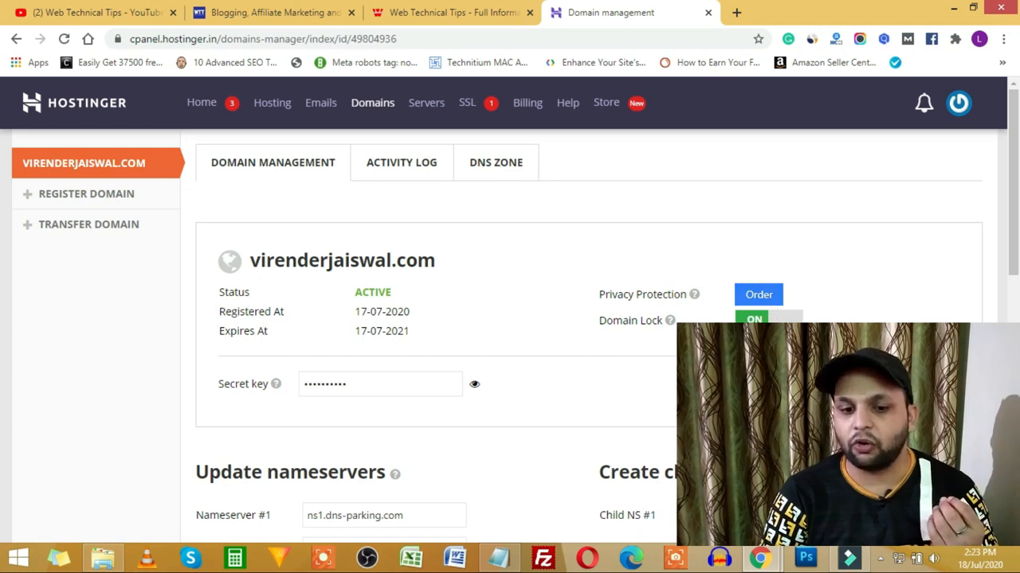
Step: Save the nameservers as ns1.dns-parking.com and ns2.dns-parking.com, then select the second address
scroll(441, 344, down, 1)
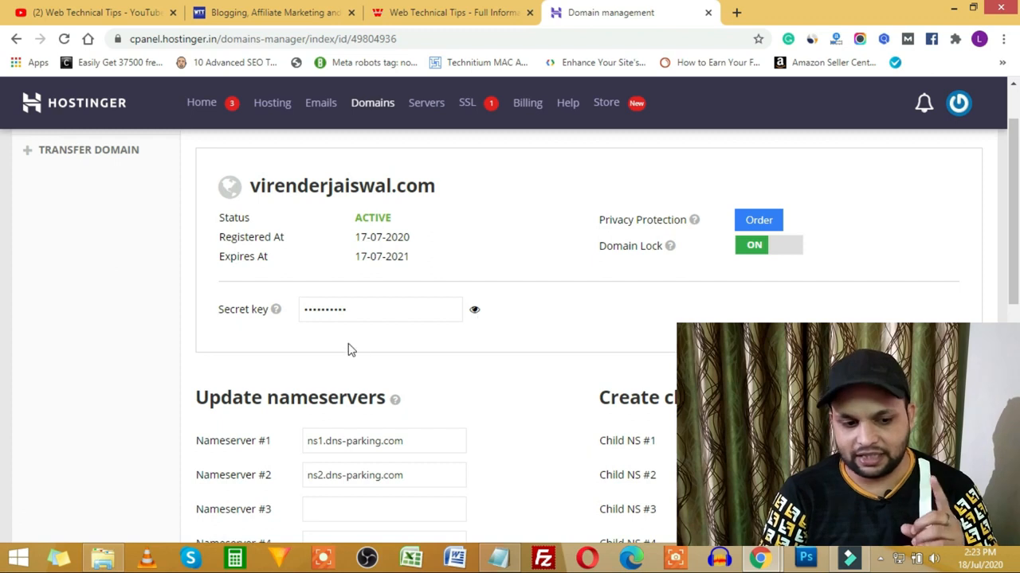
scroll(348, 348, down, 3)
scroll(257, 299, up, 1)
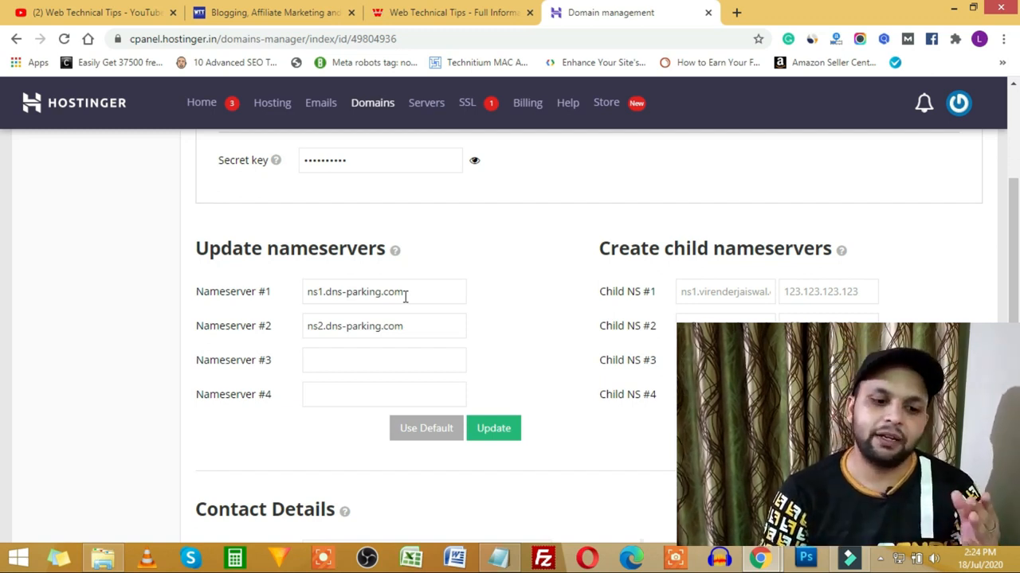
click(509, 427)
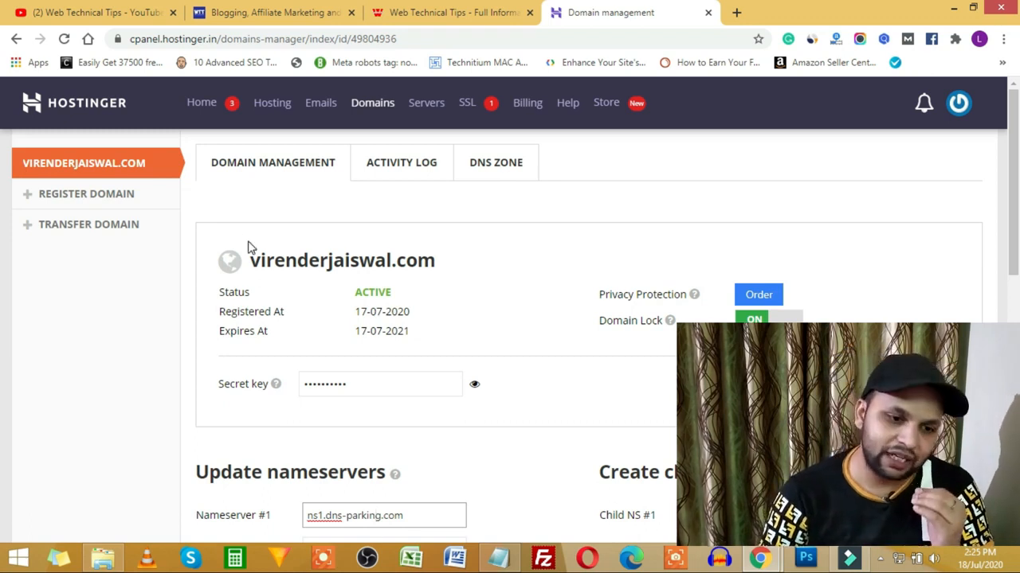
scroll(251, 250, down, 2)
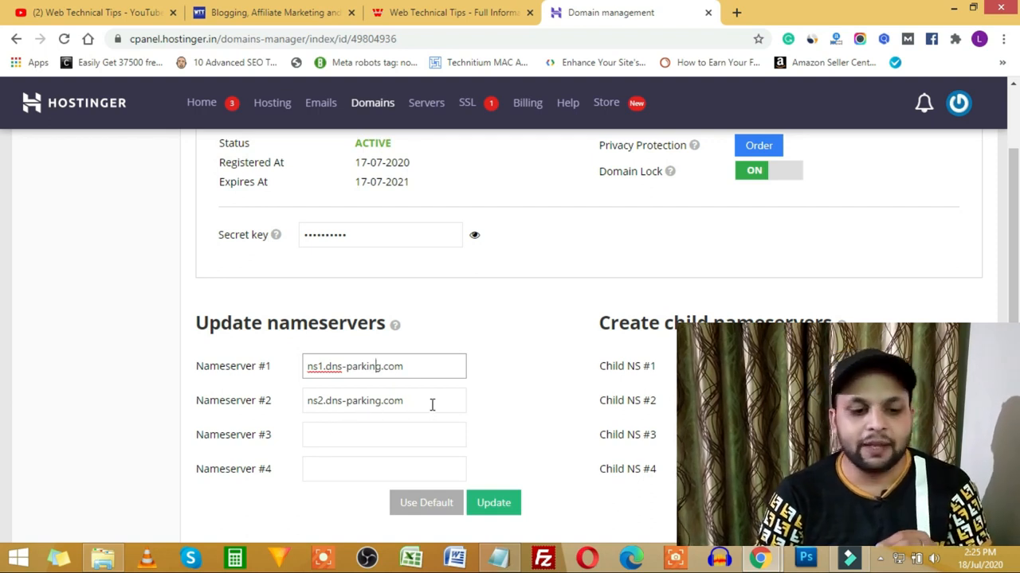
drag(431, 404, 289, 412)
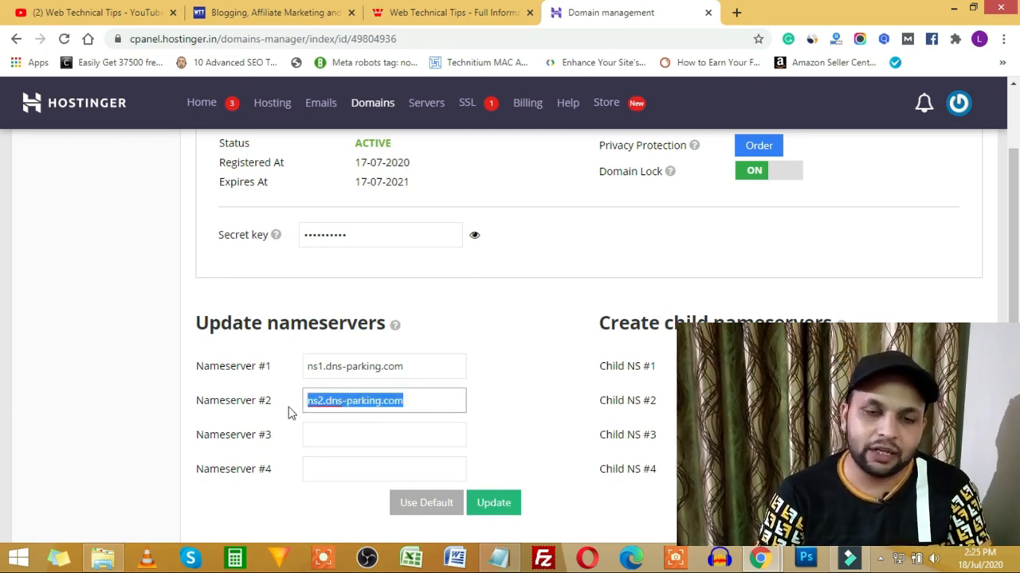
Step: Deselect the nameserver text and highlight 'with Same Company' in the Notepad outline
click(523, 387)
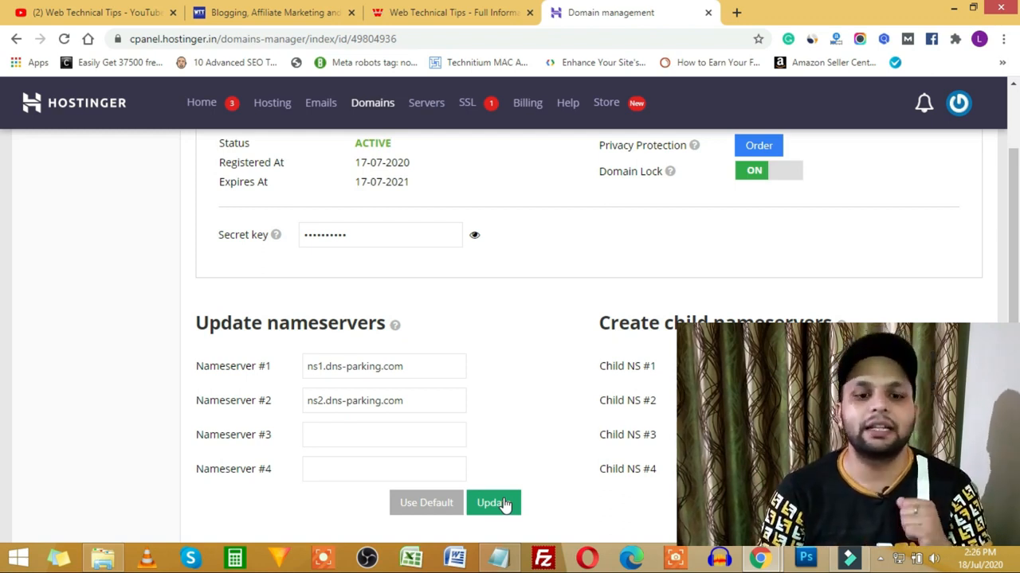
click(503, 559)
drag(394, 130, 504, 132)
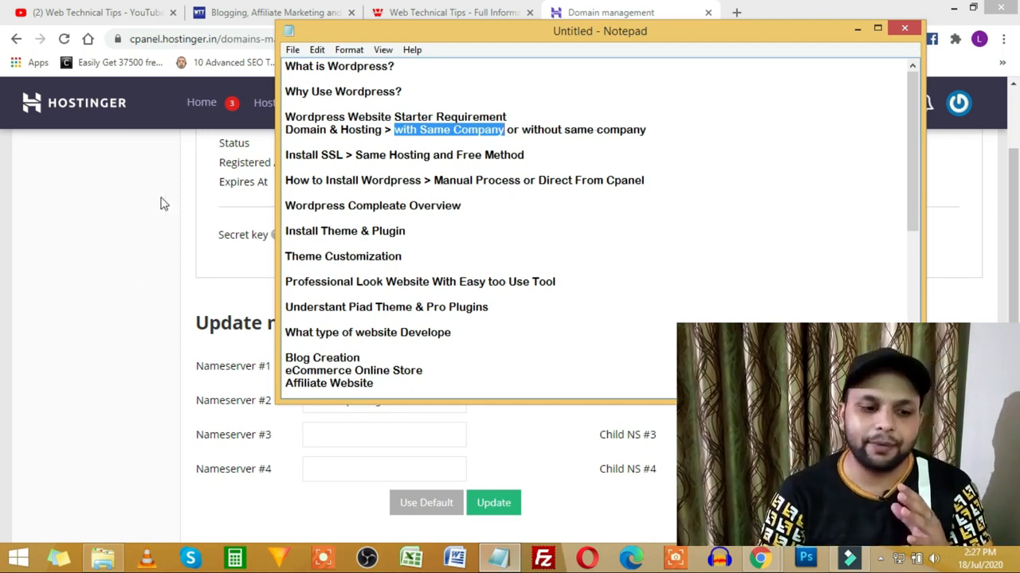
Step: Highlight 'Install SSL' in the Notepad outline, then return to the hPanel home dashboard
click(134, 328)
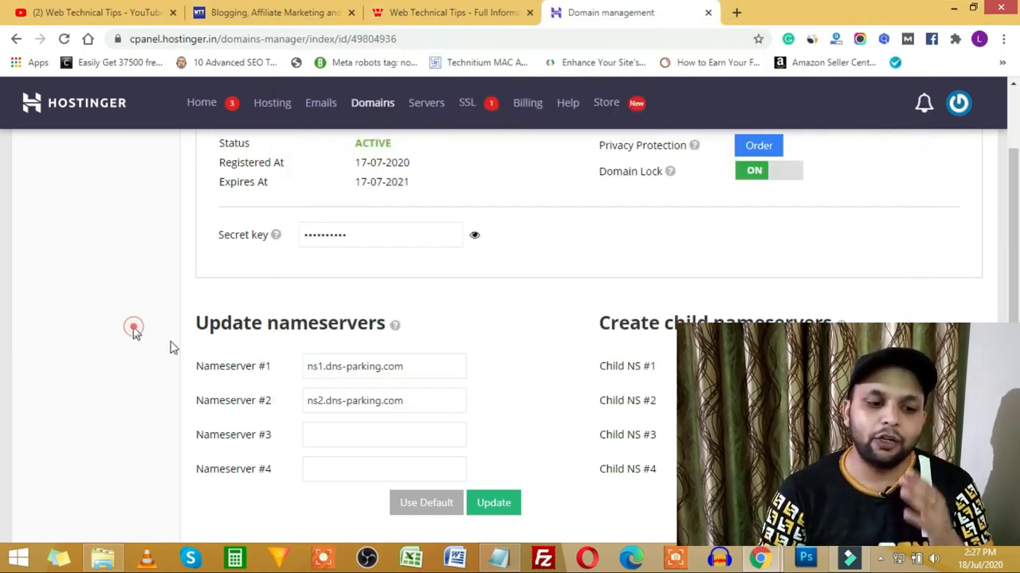
click(419, 367)
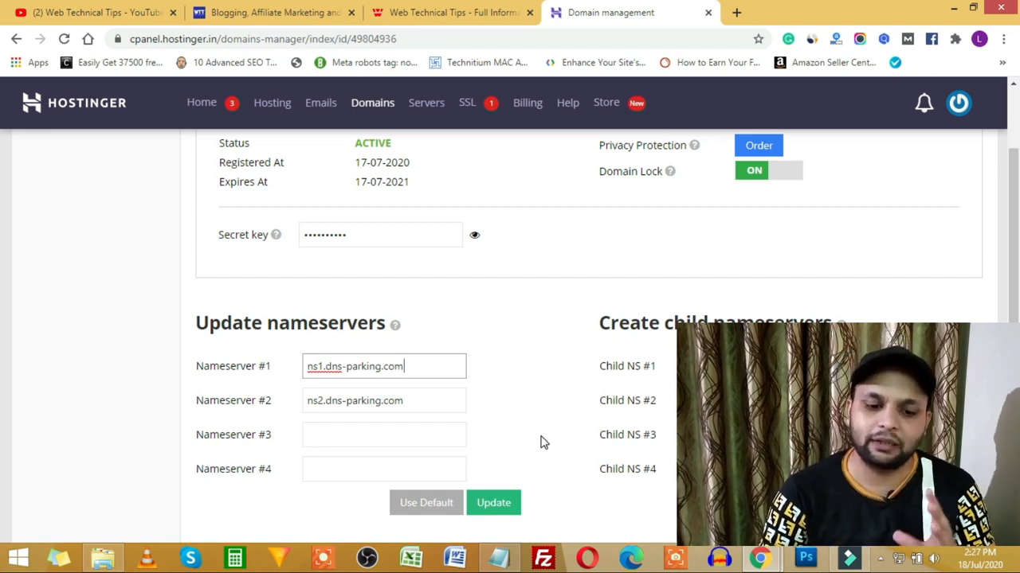
click(499, 557)
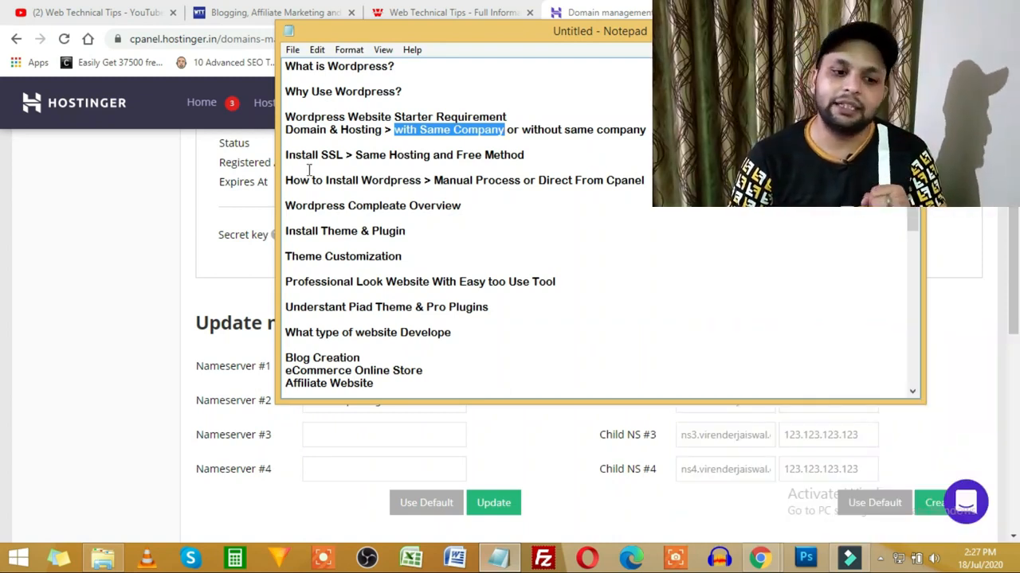
drag(343, 155, 285, 156)
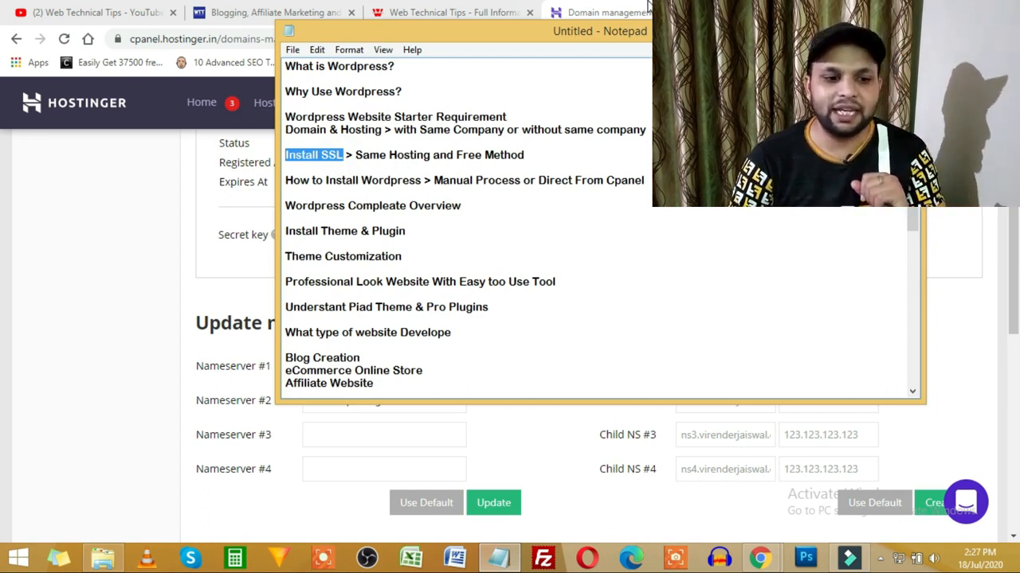
click(857, 28)
click(202, 109)
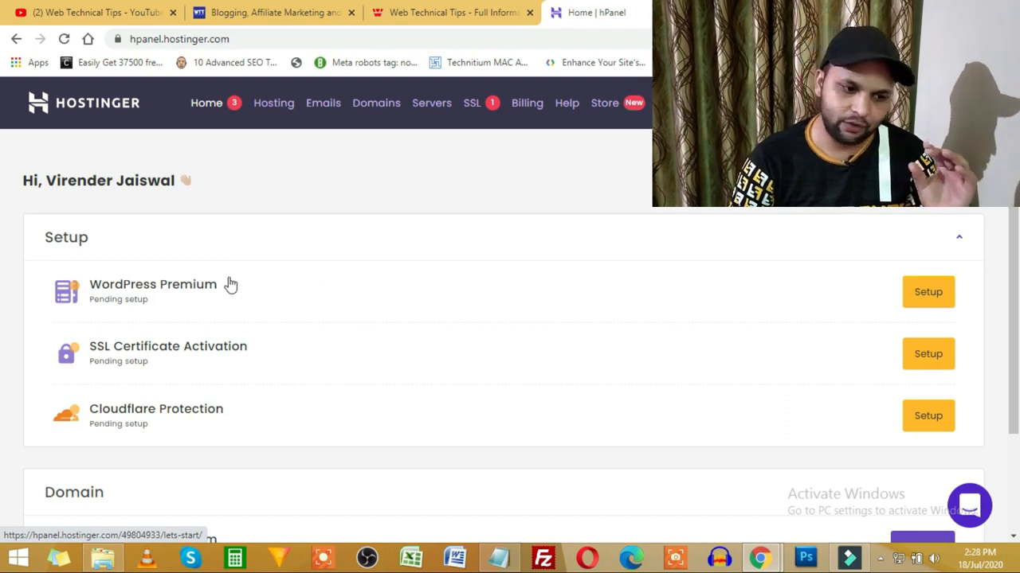
Step: Start the WordPress Premium setup and choose the account's existing domain for the website
click(928, 294)
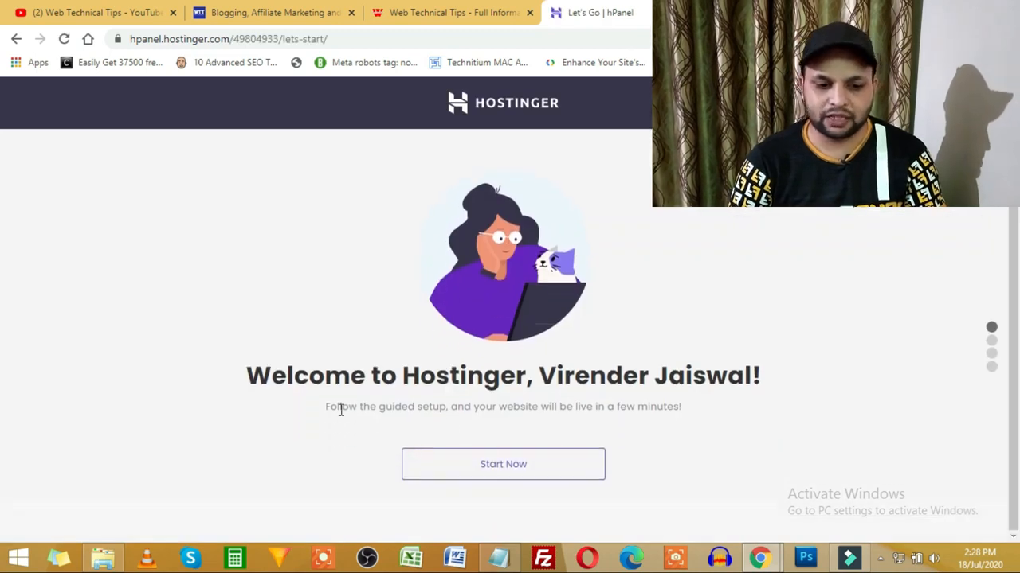
click(523, 473)
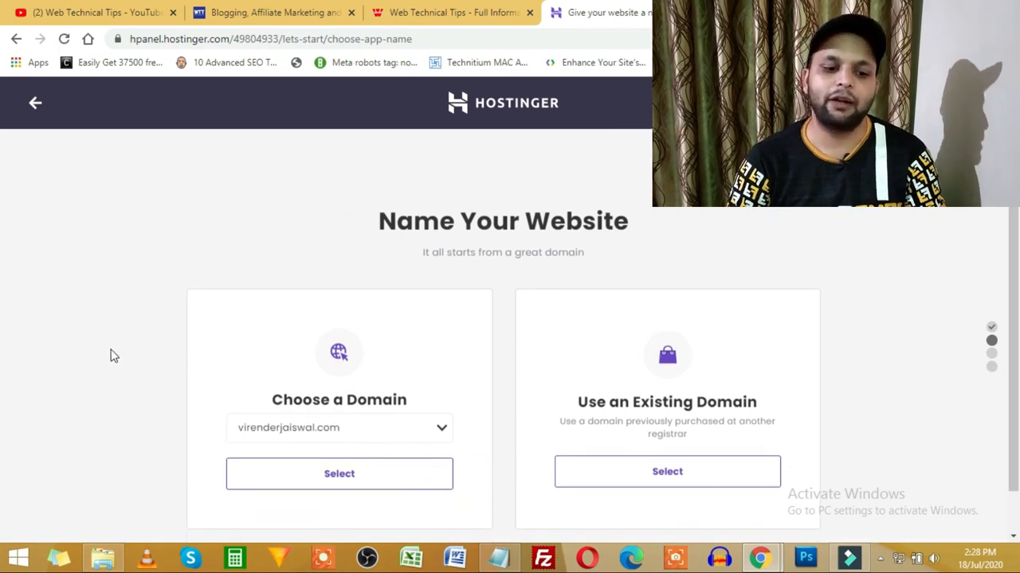
scroll(116, 355, down, 1)
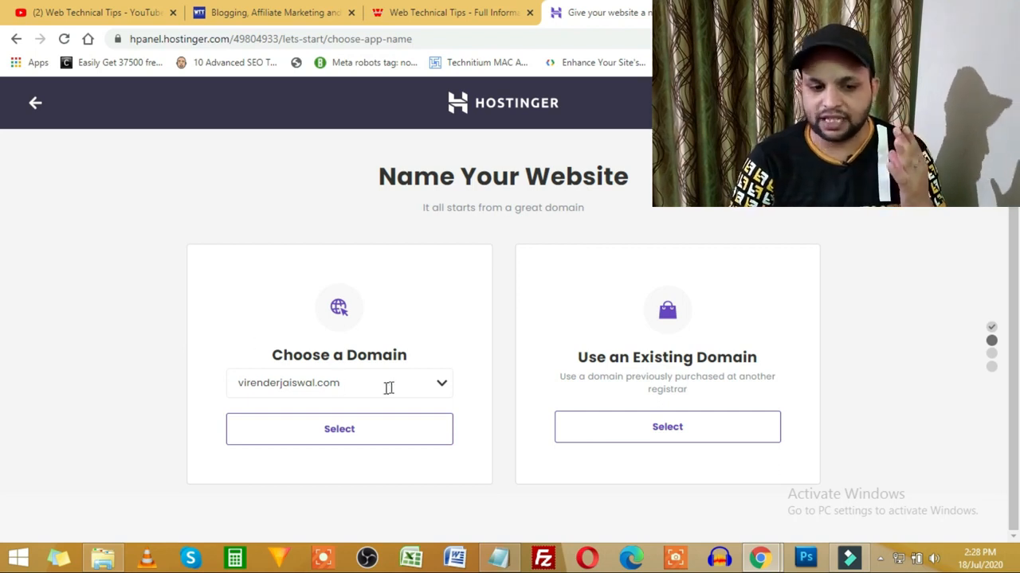
click(438, 384)
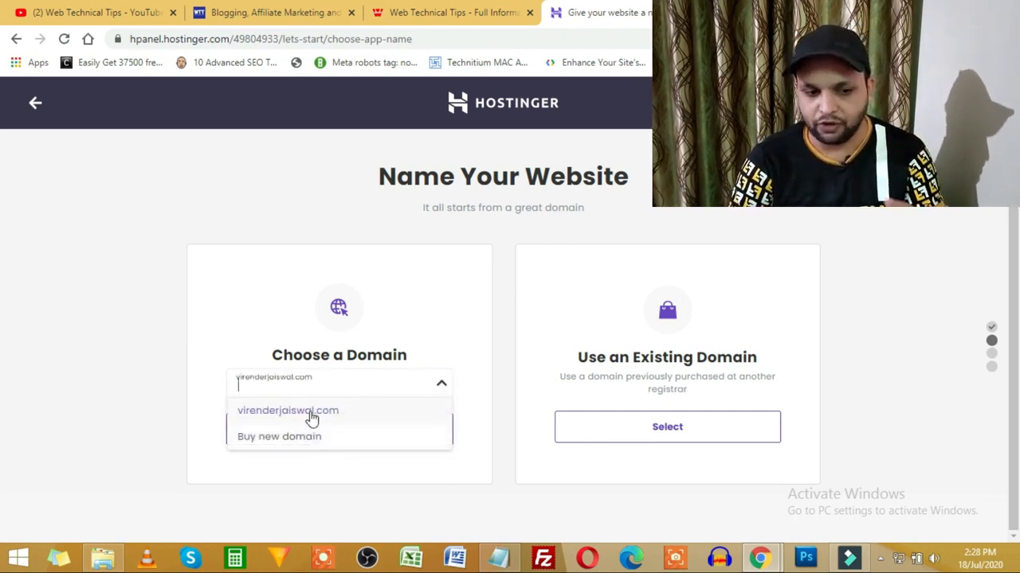
click(311, 414)
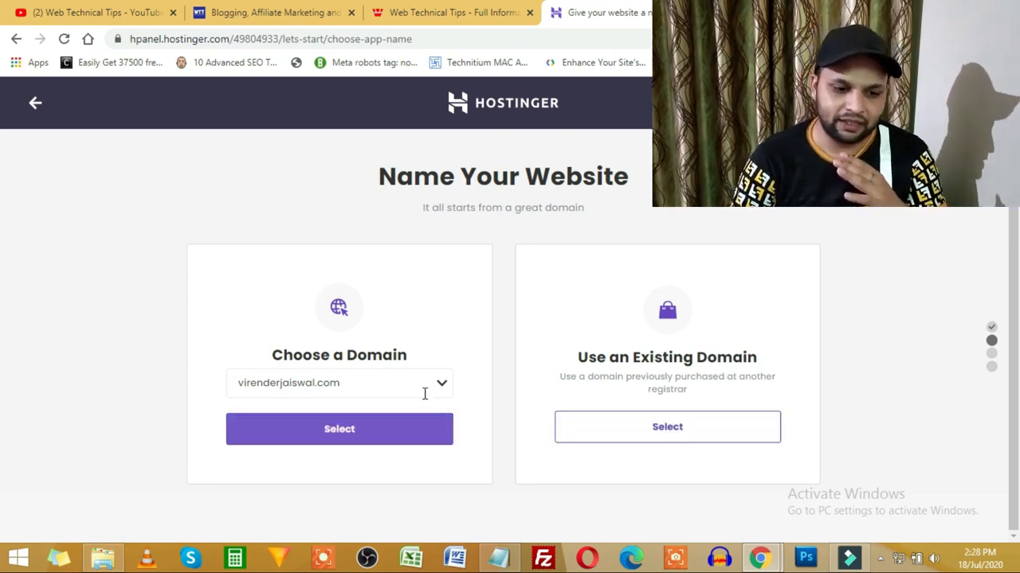
click(383, 441)
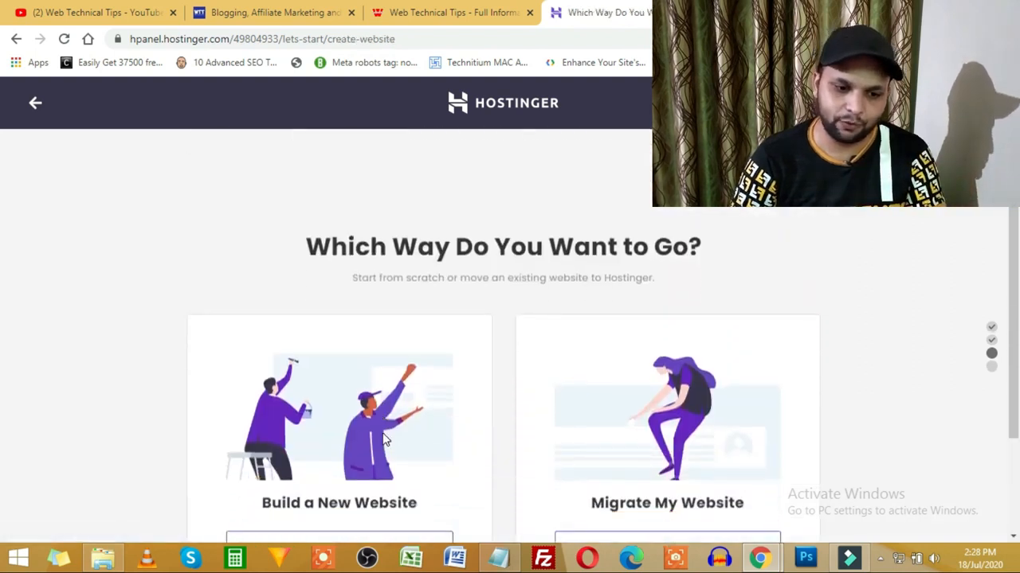
Step: Choose Build a New Website to reach the WordPress admin account form
scroll(105, 371, down, 1)
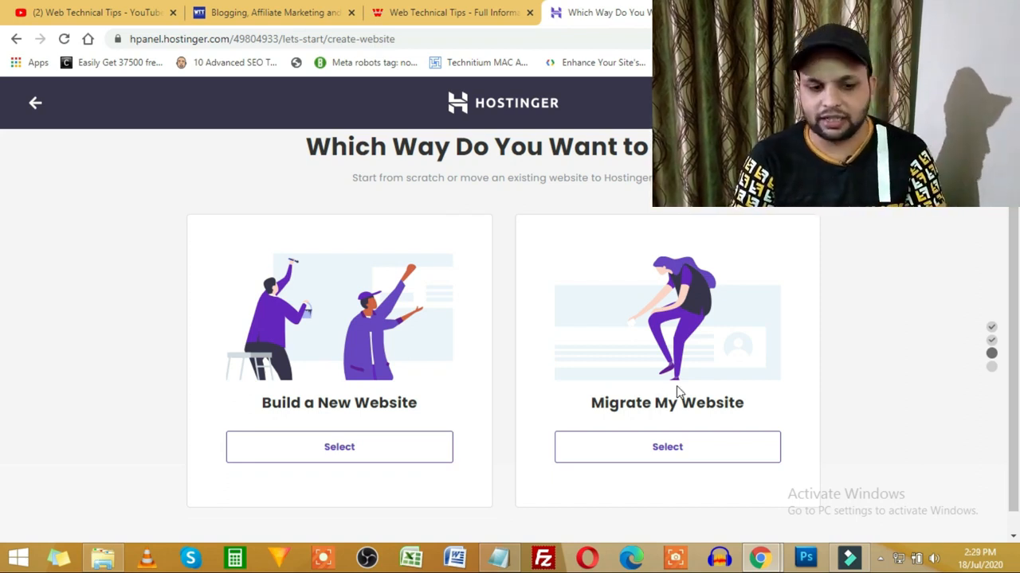
scroll(677, 391, down, 1)
click(365, 430)
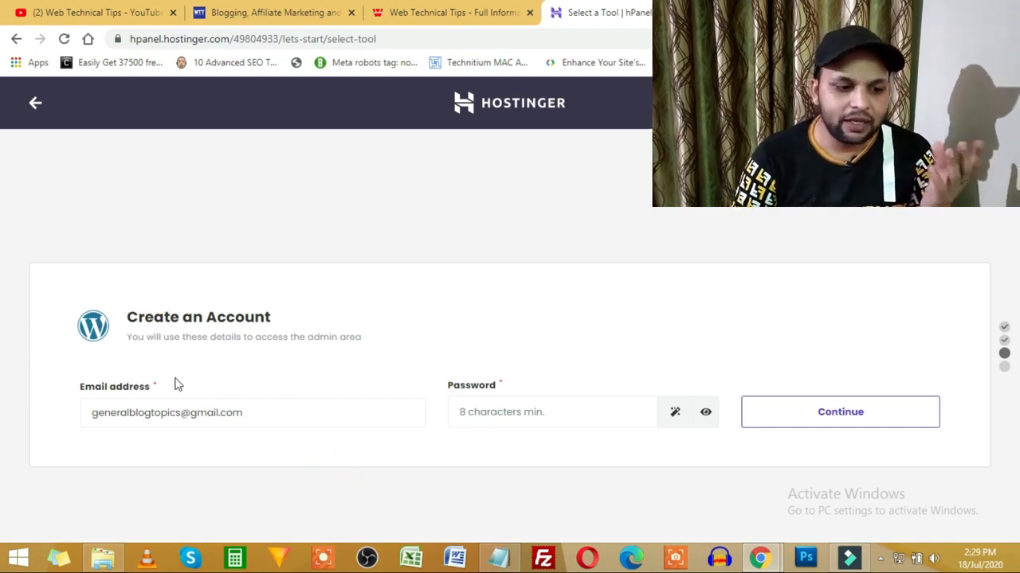
Step: Fill the WordPress admin password from the saved login and submit the account details
click(116, 412)
click(613, 472)
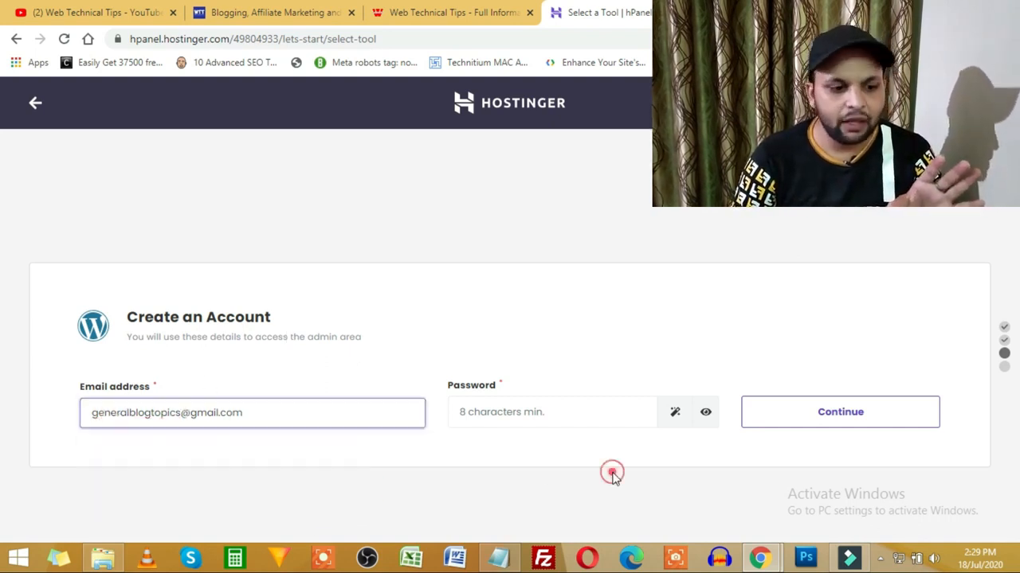
click(534, 412)
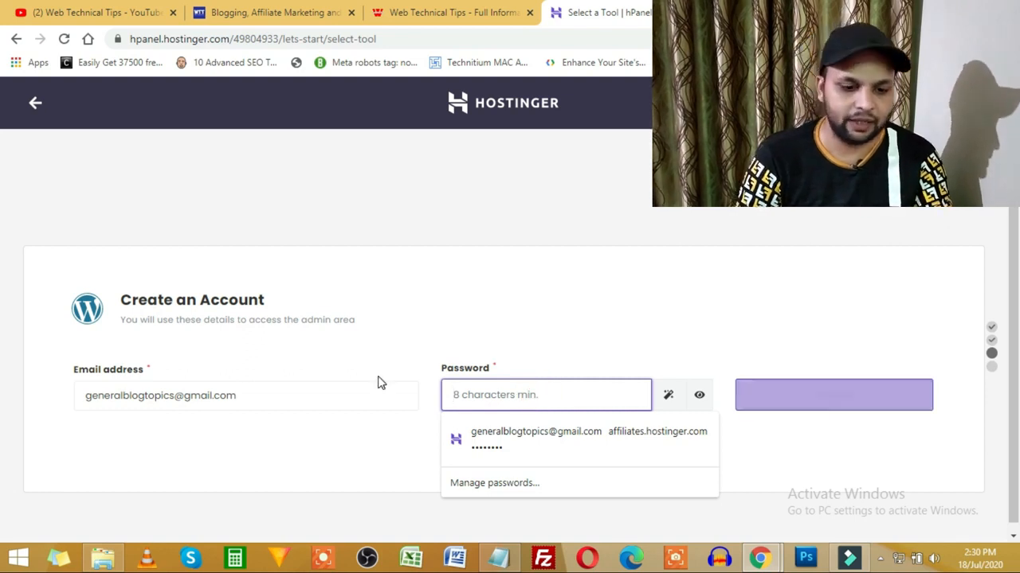
click(807, 433)
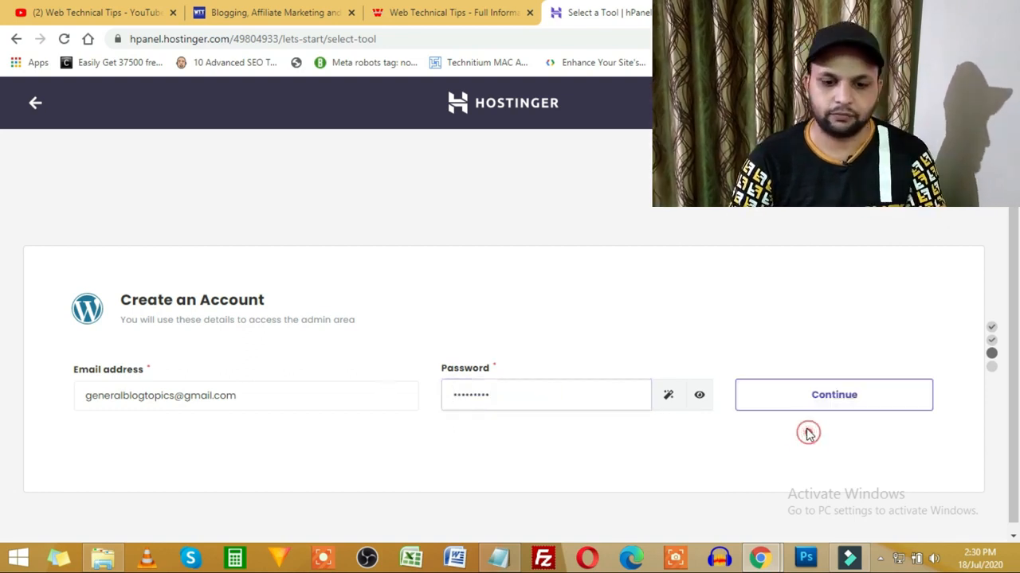
click(842, 399)
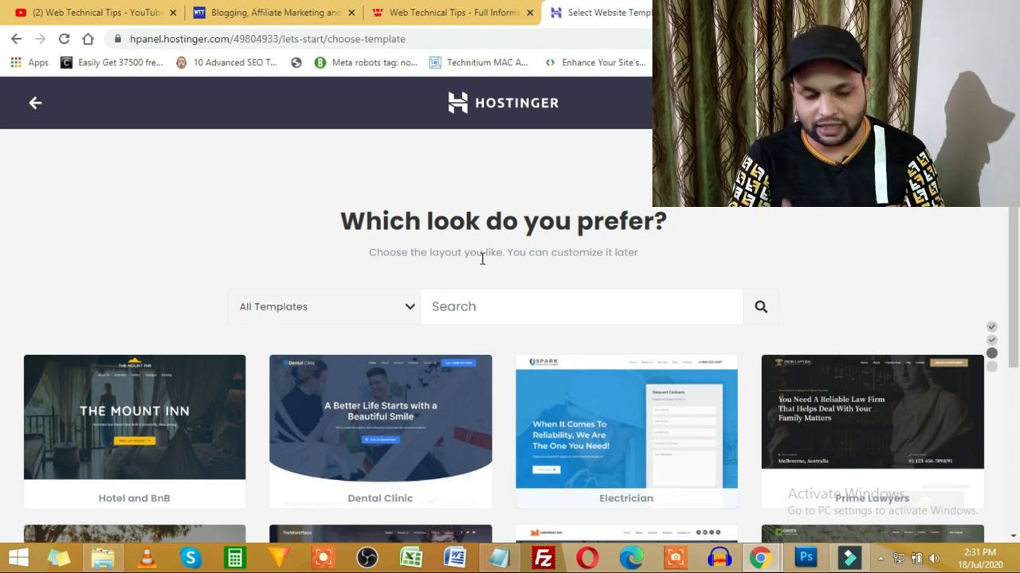
Step: Skip the website template choice to reach the setup summary
scroll(151, 278, down, 2)
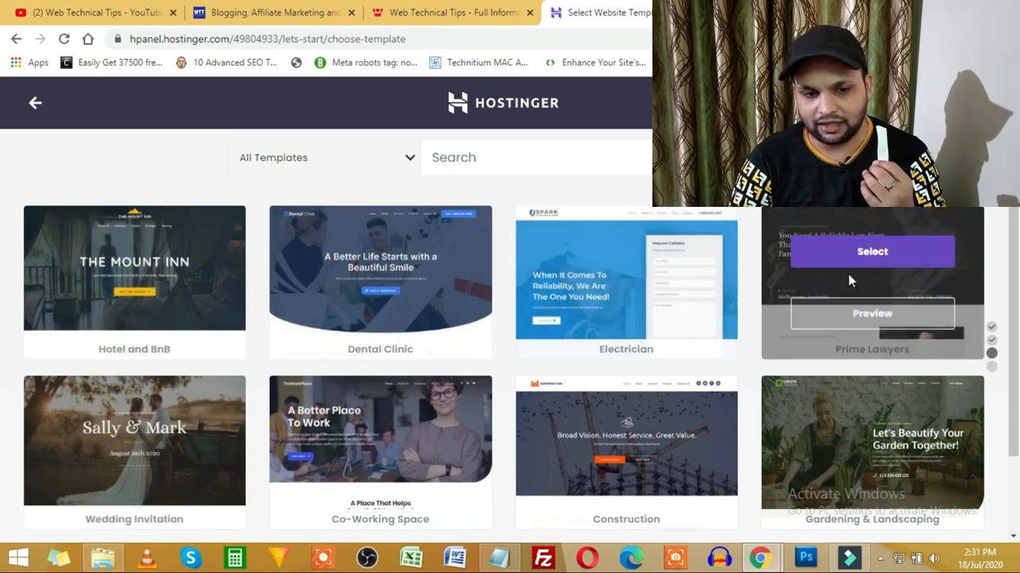
scroll(521, 278, down, 2)
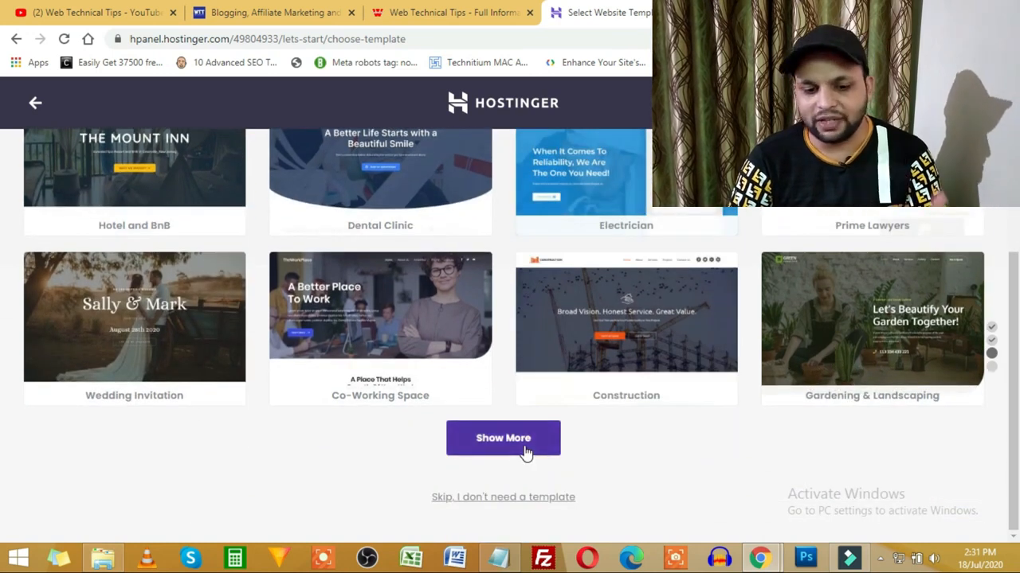
click(494, 500)
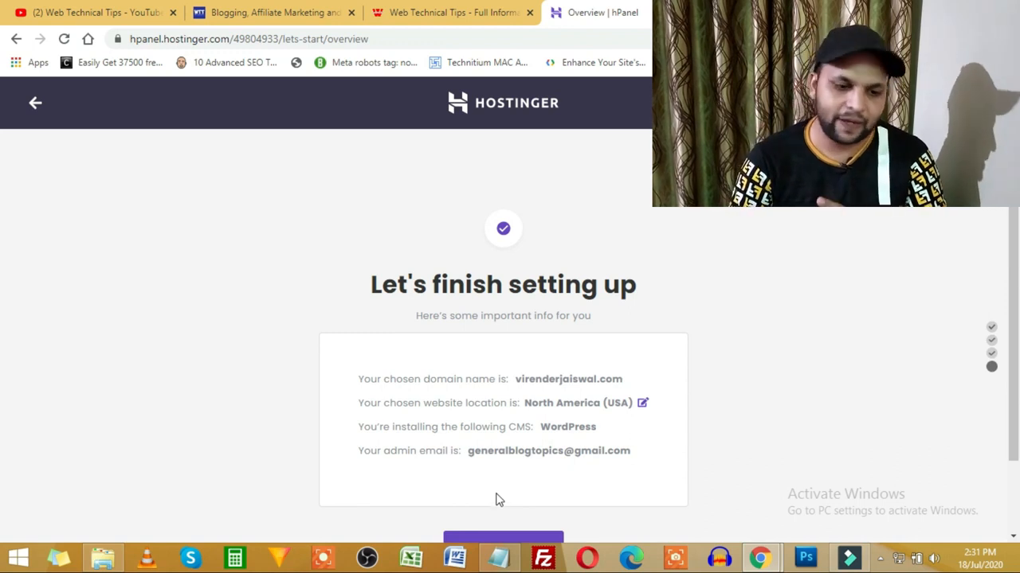
Step: Change the website location to Asia (Singapore) and finish the setup
scroll(699, 352, down, 1)
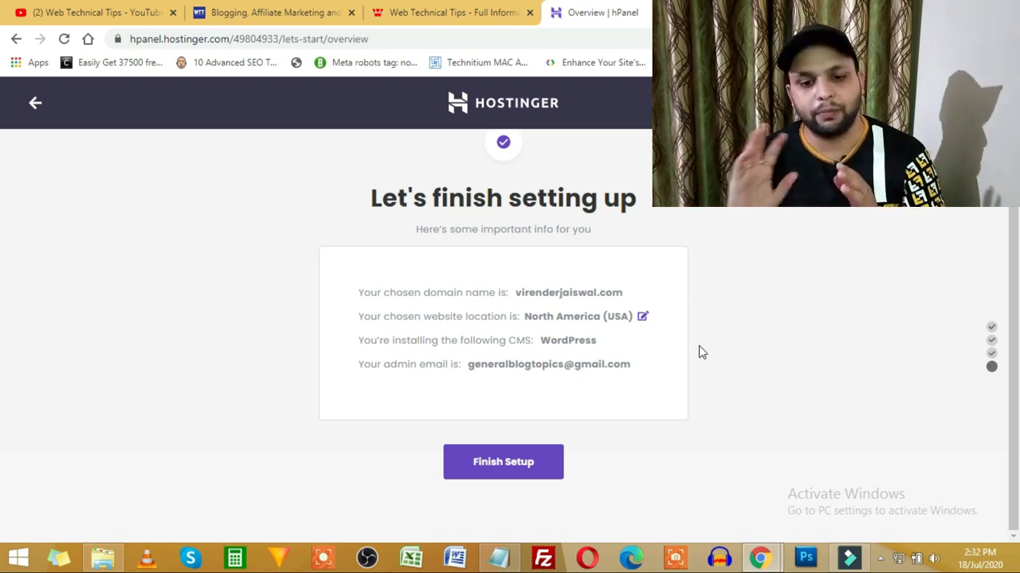
click(642, 317)
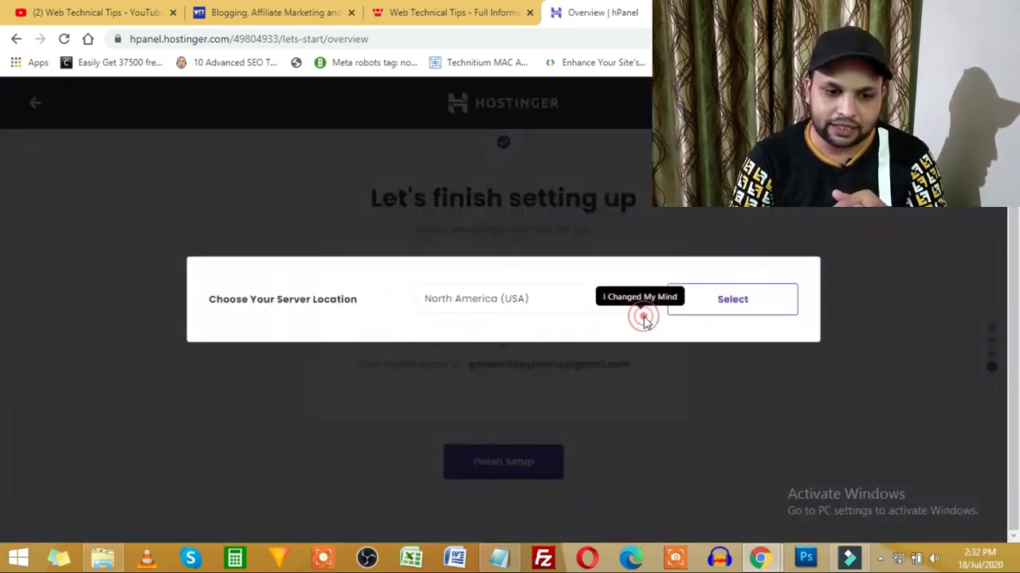
click(625, 303)
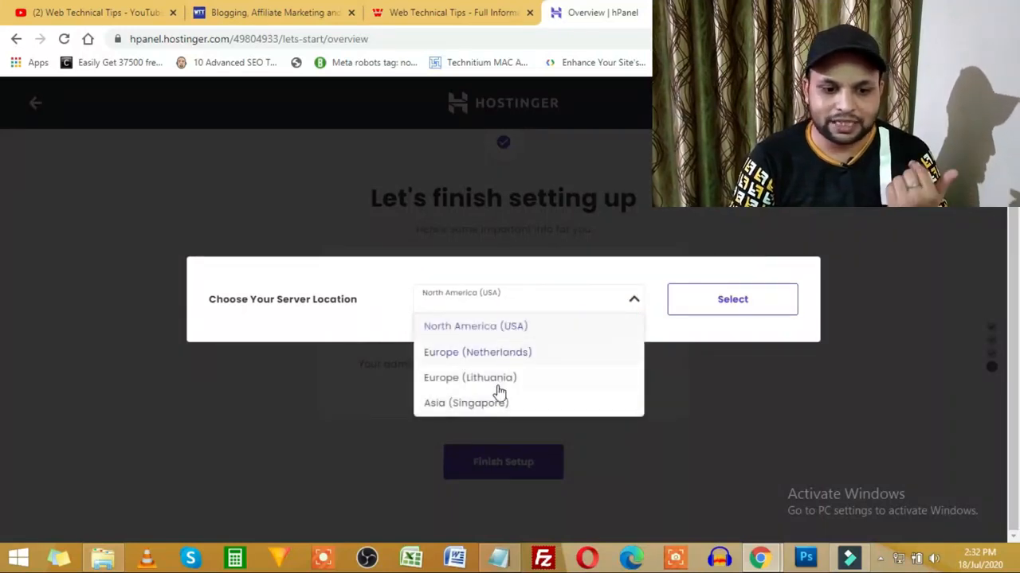
click(438, 406)
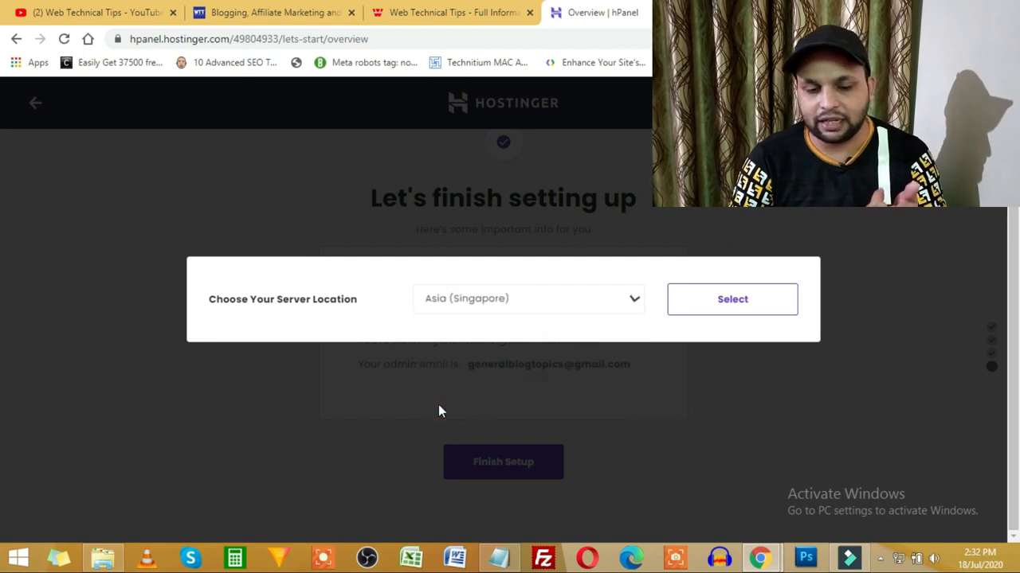
click(739, 302)
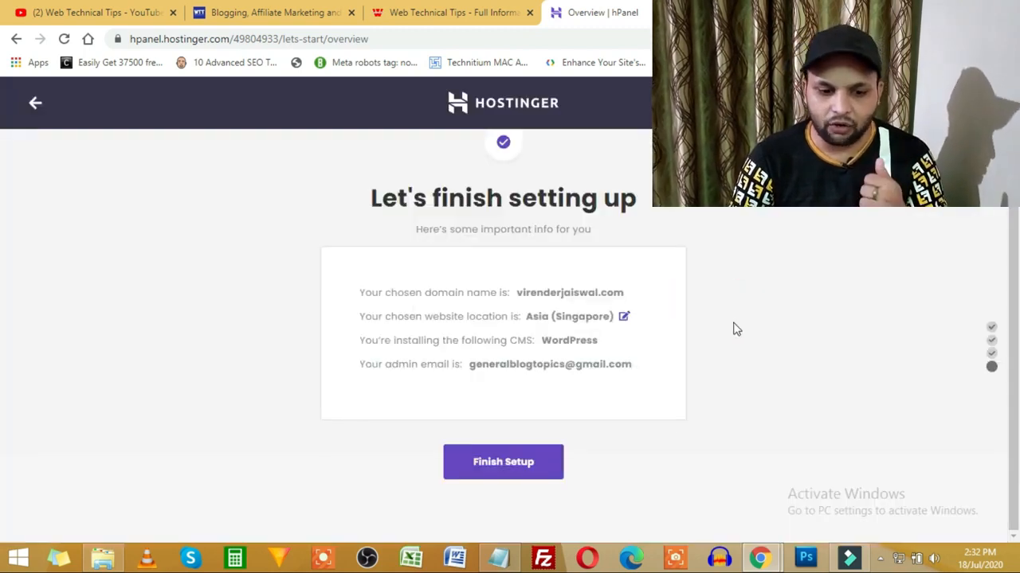
click(519, 469)
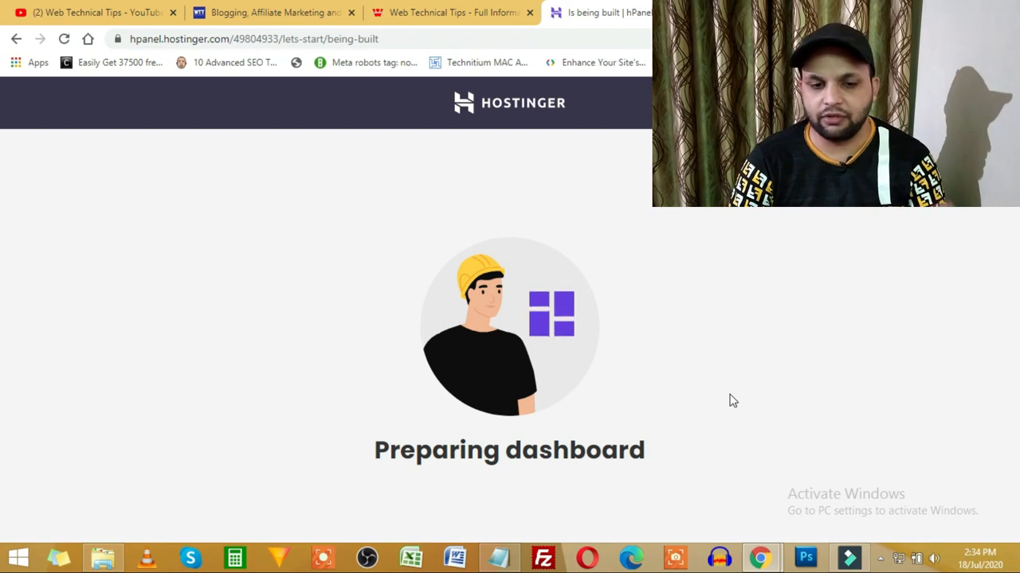
Step: Switch to the Notepad WordPress outline with Alt+Tab
key(alt+Tab)
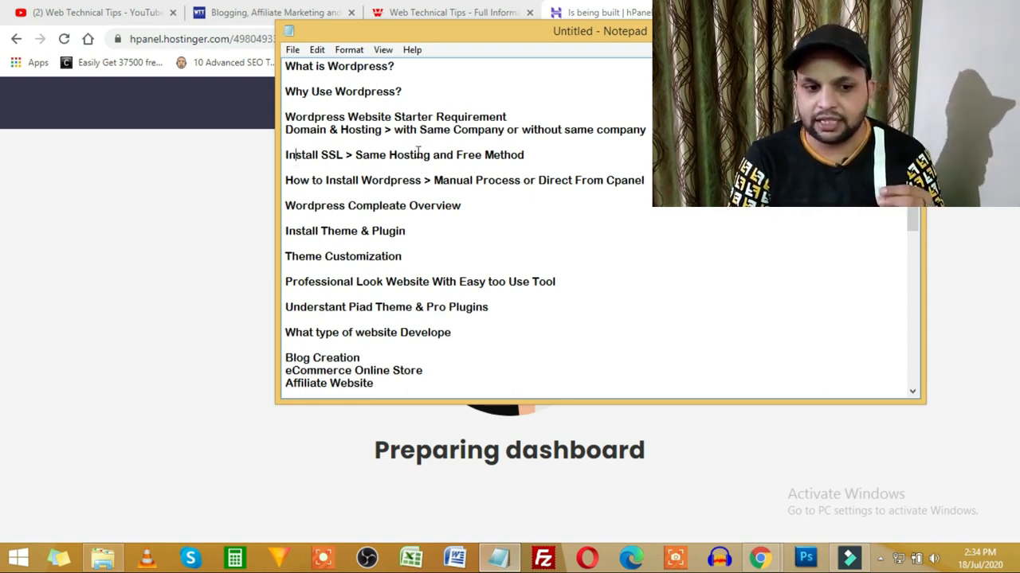
Step: Highlight the SSL and 'Install Wordpress … Direct From Cpanel' topics, then return to the browser
drag(418, 152, 364, 154)
drag(518, 156, 464, 155)
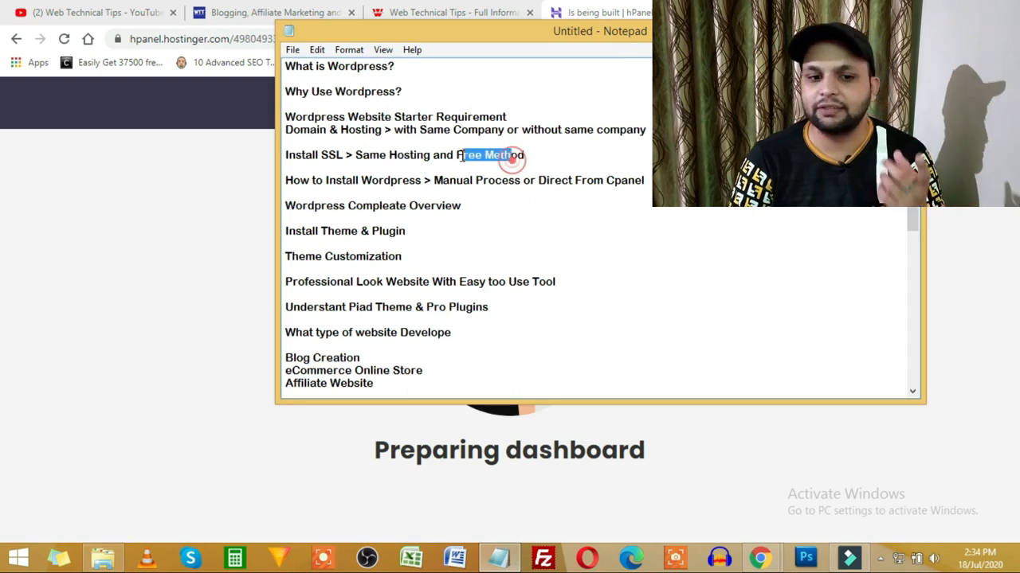
drag(391, 180, 299, 180)
click(390, 180)
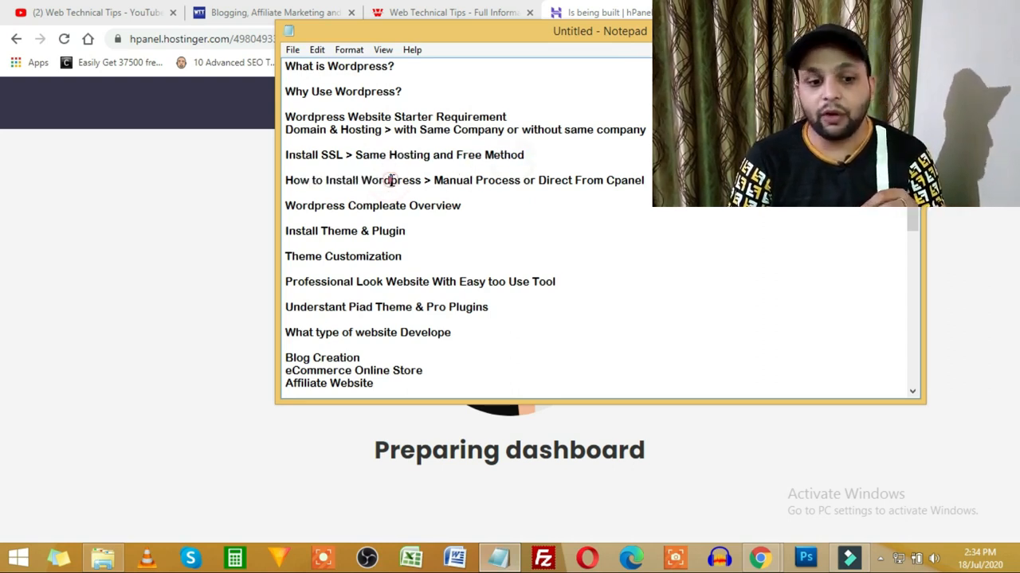
drag(409, 180, 348, 181)
mouse_move(545, 188)
mouse_down()
mouse_move(598, 180)
mouse_move(555, 180)
mouse_up()
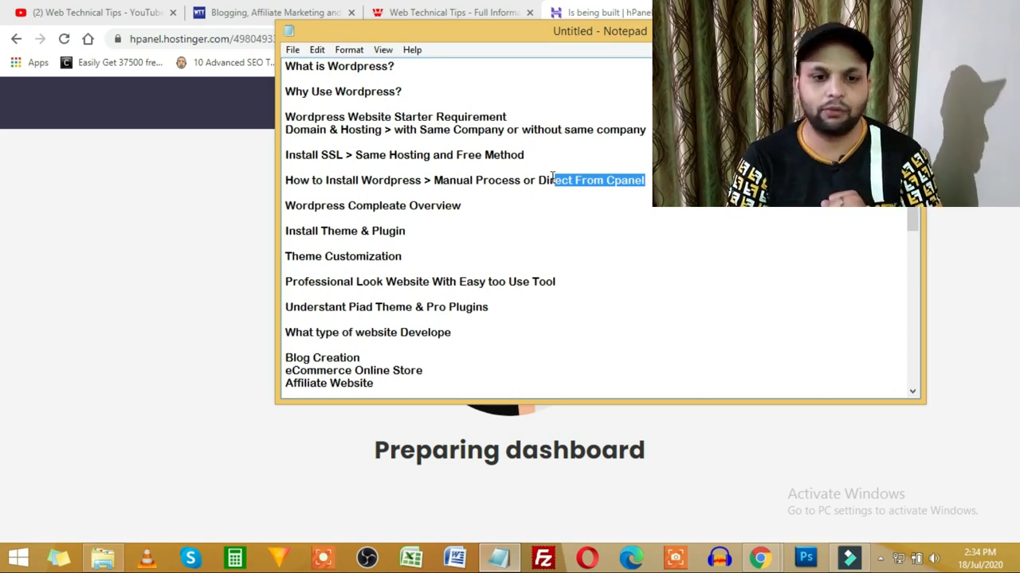
click(619, 470)
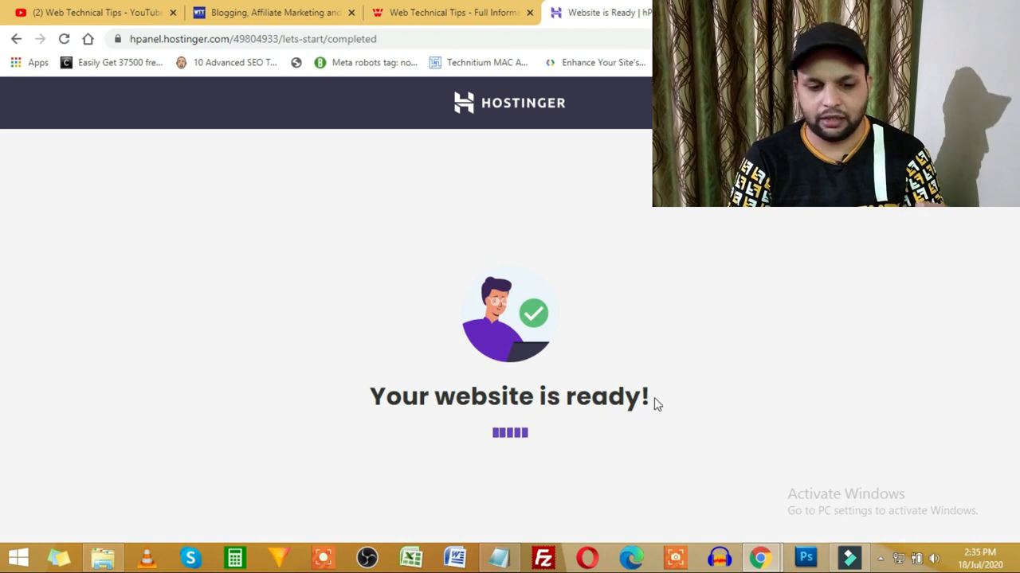
Step: Open the newly created website in a separate browser tab to confirm it loads
scroll(364, 352, down, 2)
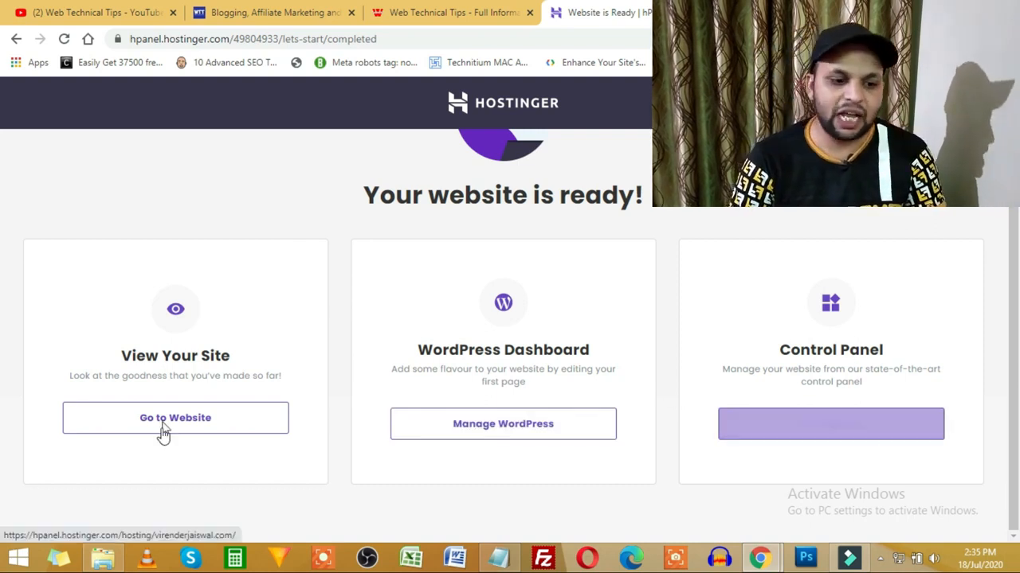
right_click(214, 421)
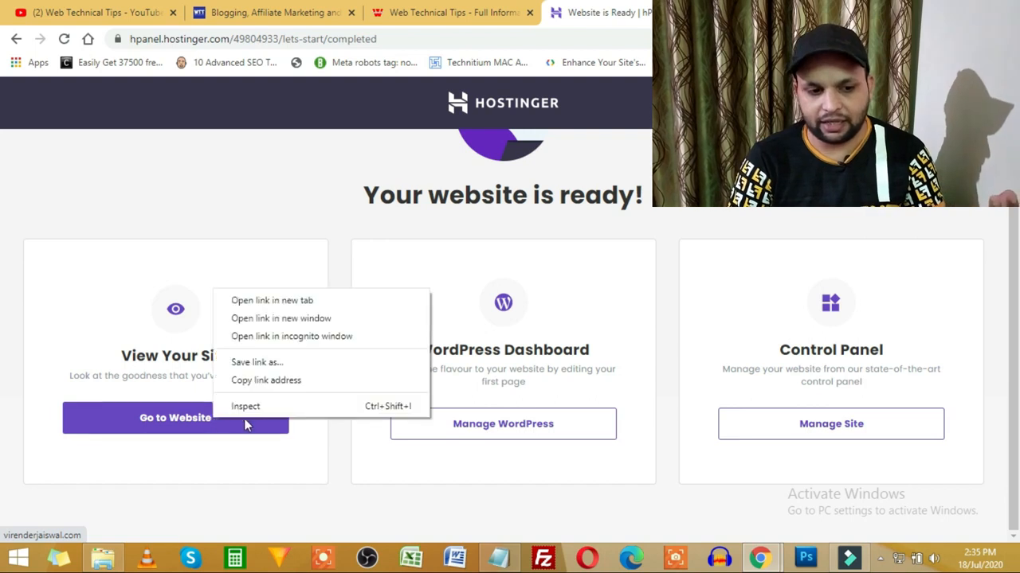
click(284, 300)
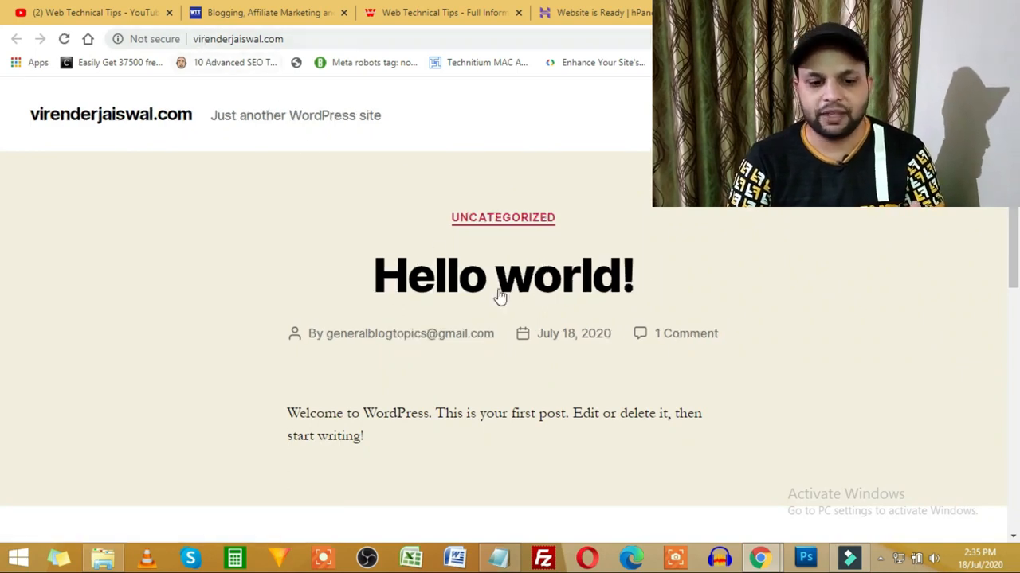
scroll(501, 291, down, 10)
scroll(500, 291, up, 10)
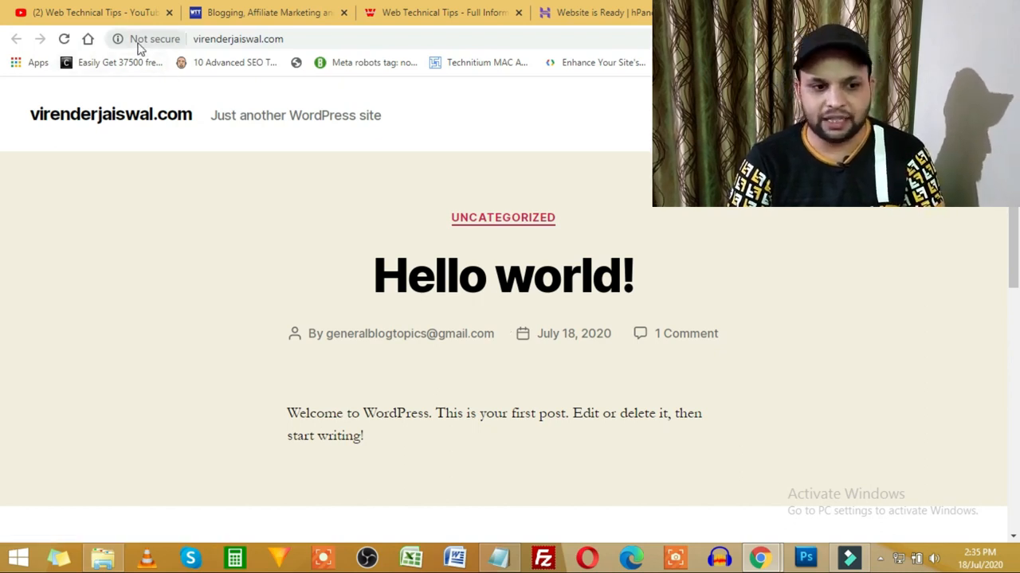
Step: Check the site's web address, then return to the Hostinger website-ready page
click(216, 46)
click(209, 42)
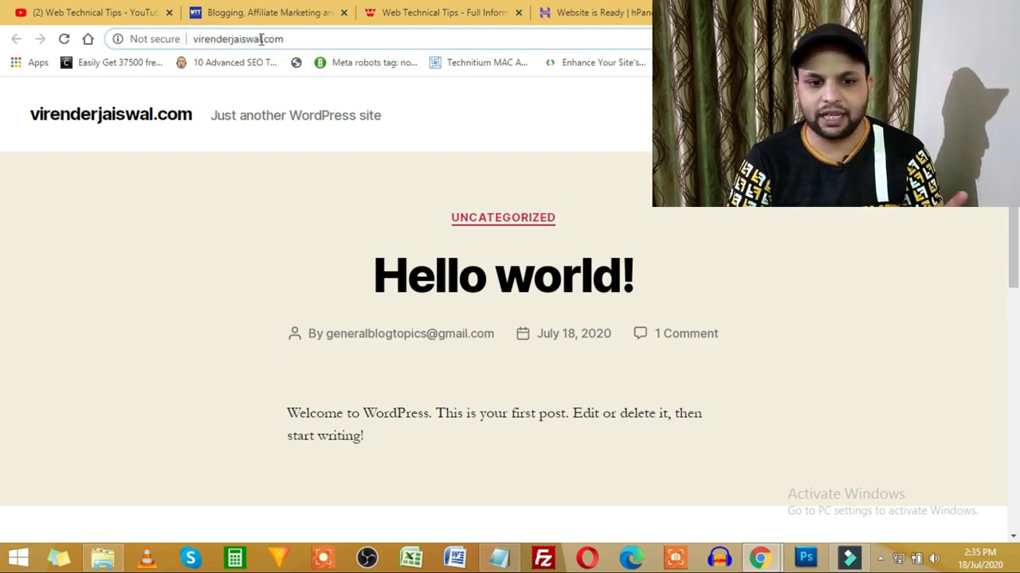
click(629, 10)
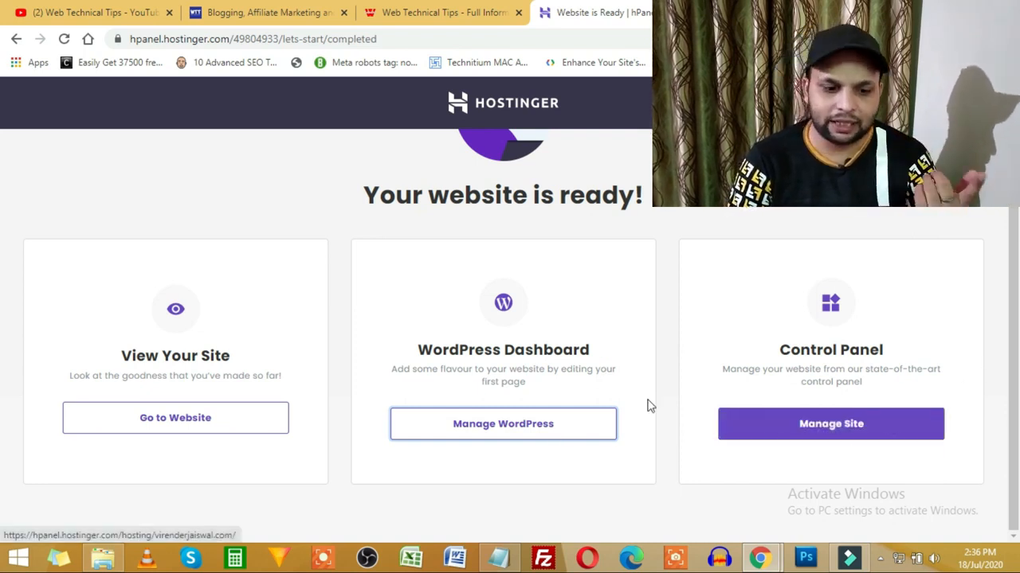
Step: Open the site's WordPress admin dashboard in its own tab and scroll through it
click(530, 430)
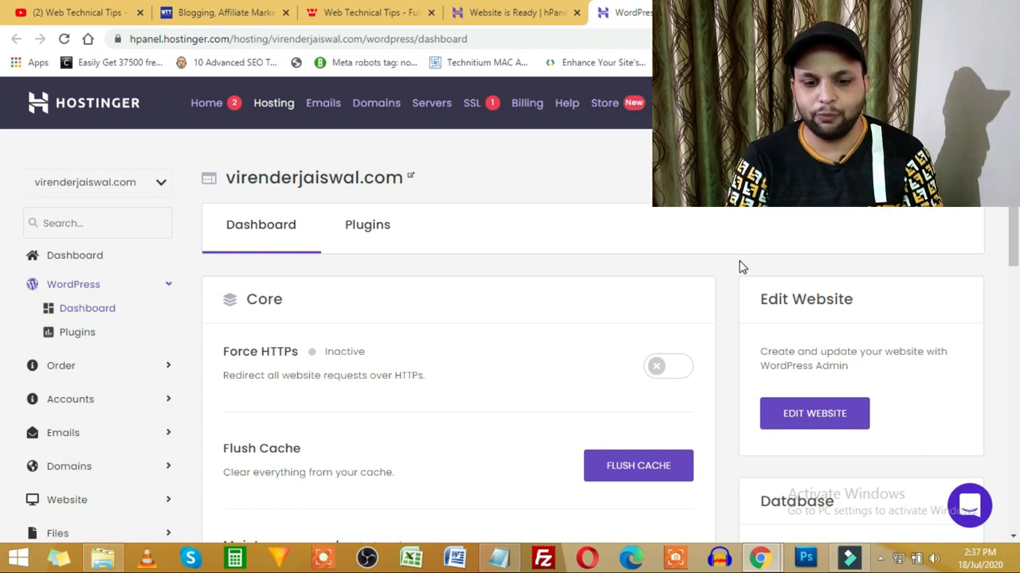
scroll(749, 380, down, 1)
scroll(749, 380, down, 2)
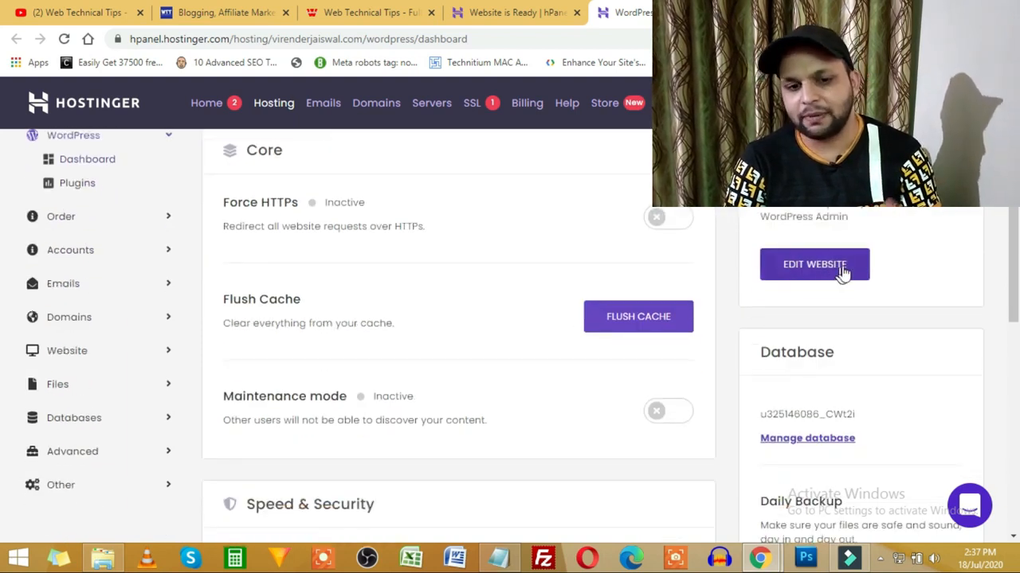
click(829, 270)
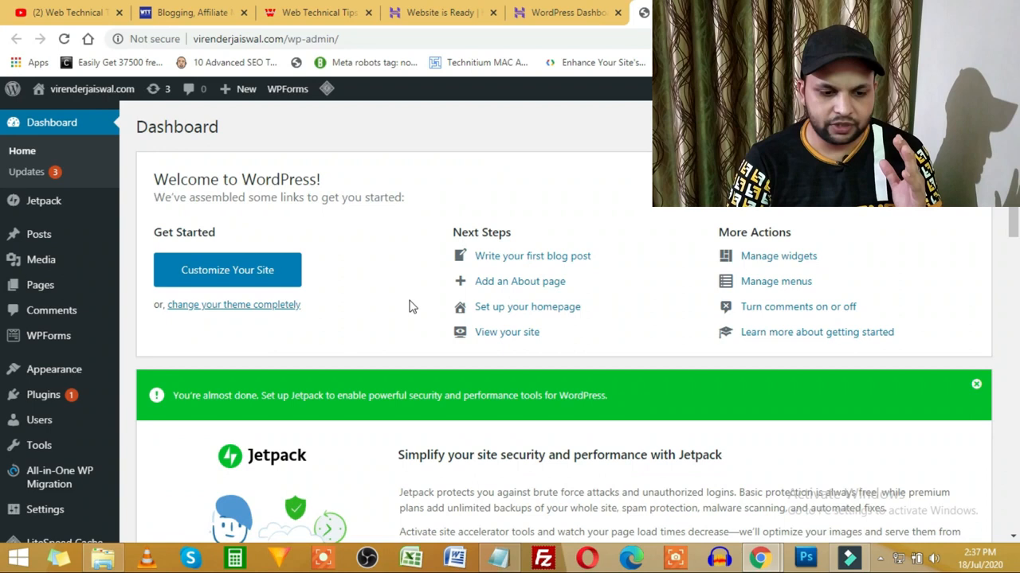
scroll(411, 307, down, 12)
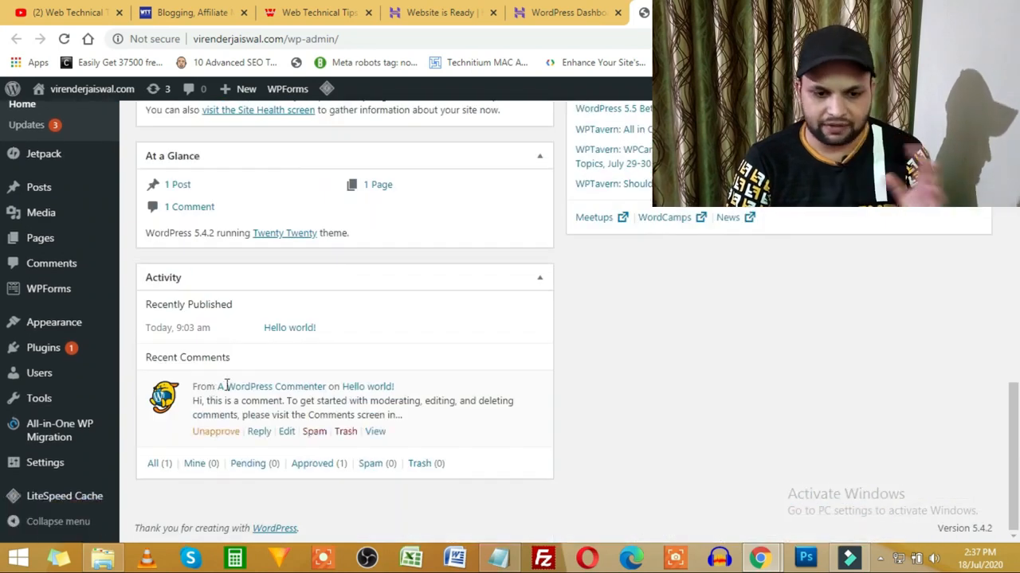
scroll(618, 374, up, 6)
Step: Go back to the hPanel WordPress Dashboard page for the new site
click(570, 12)
click(677, 13)
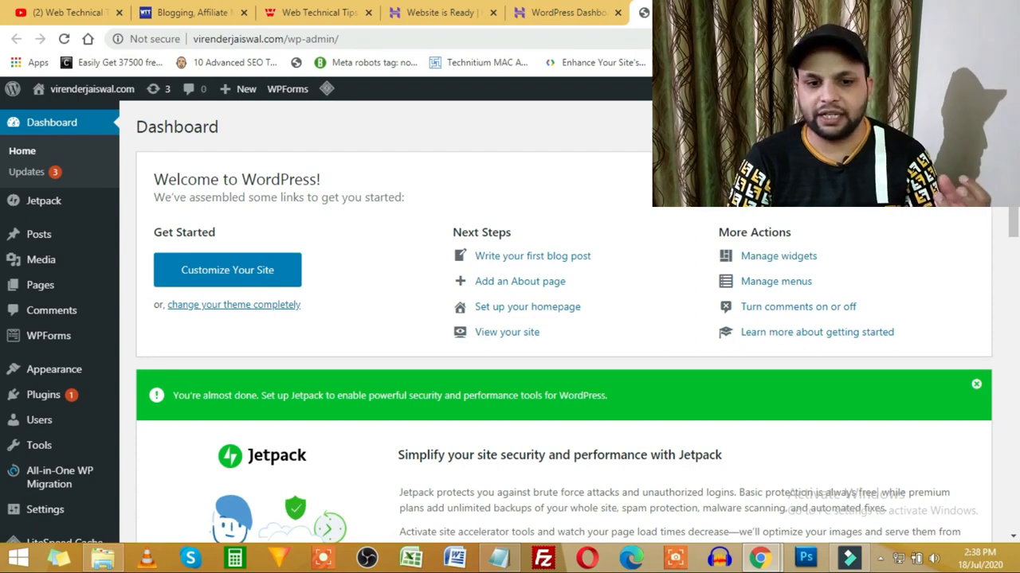
click(570, 12)
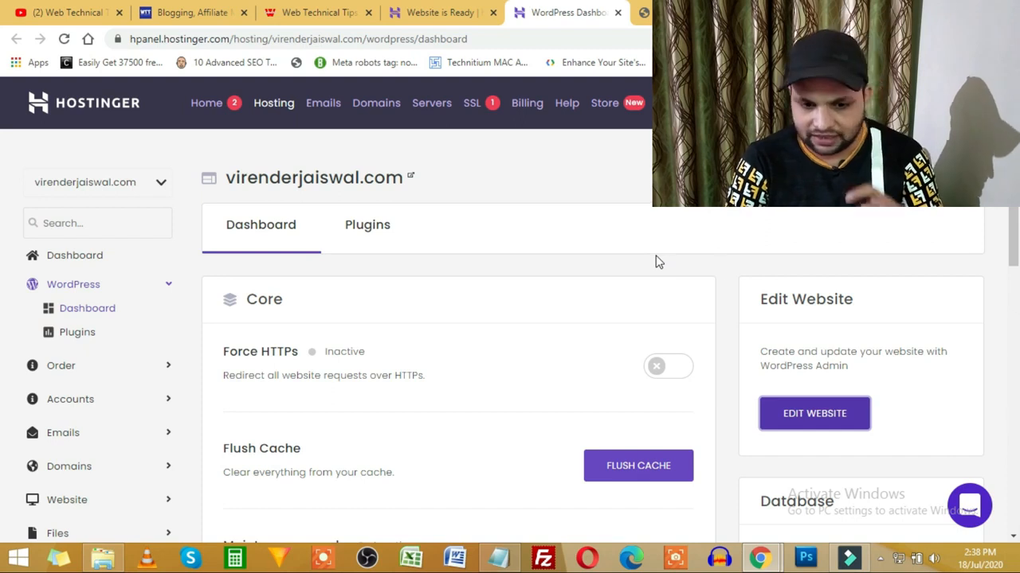
scroll(731, 274, down, 3)
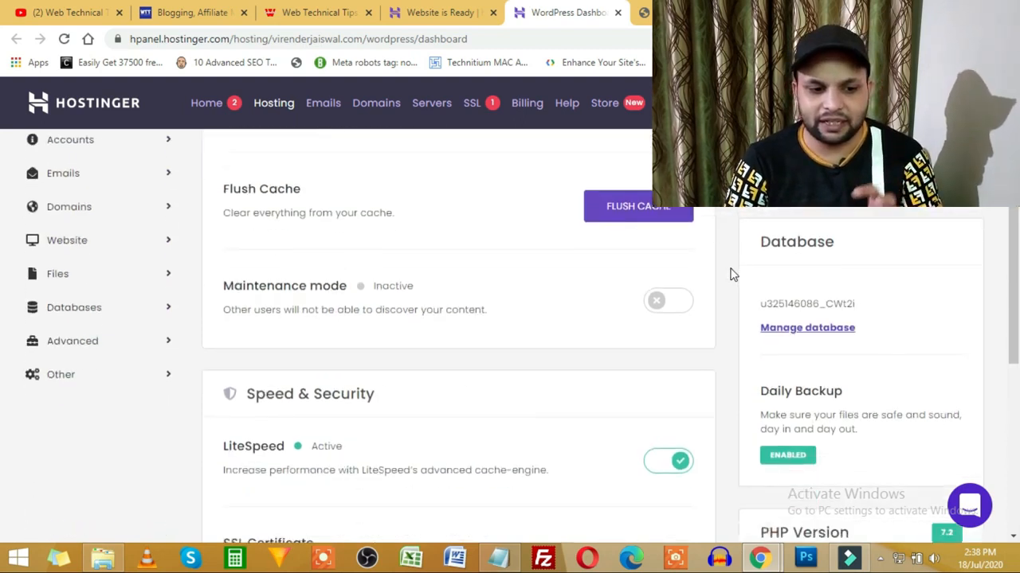
scroll(731, 275, down, 3)
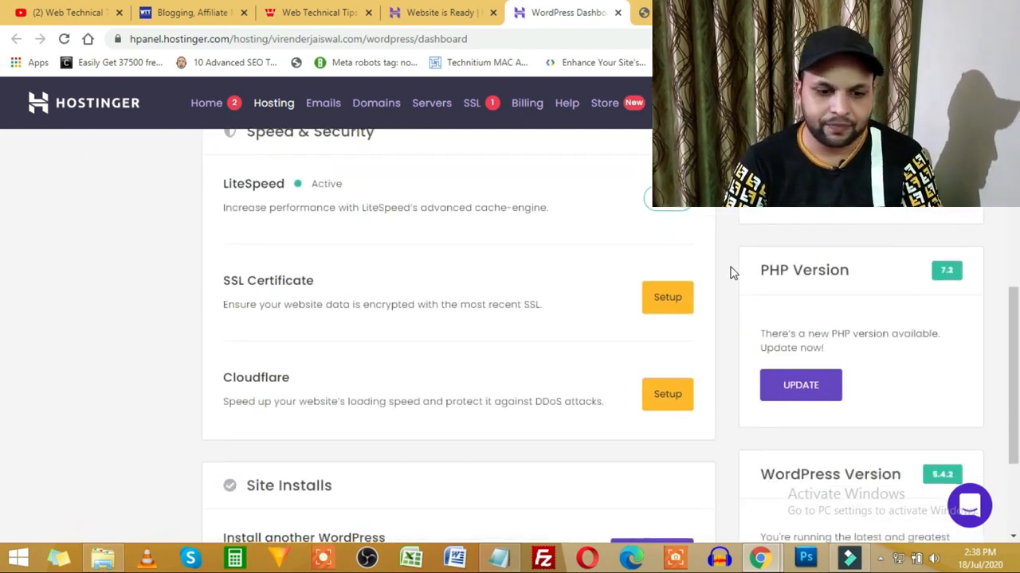
scroll(733, 273, down, 2)
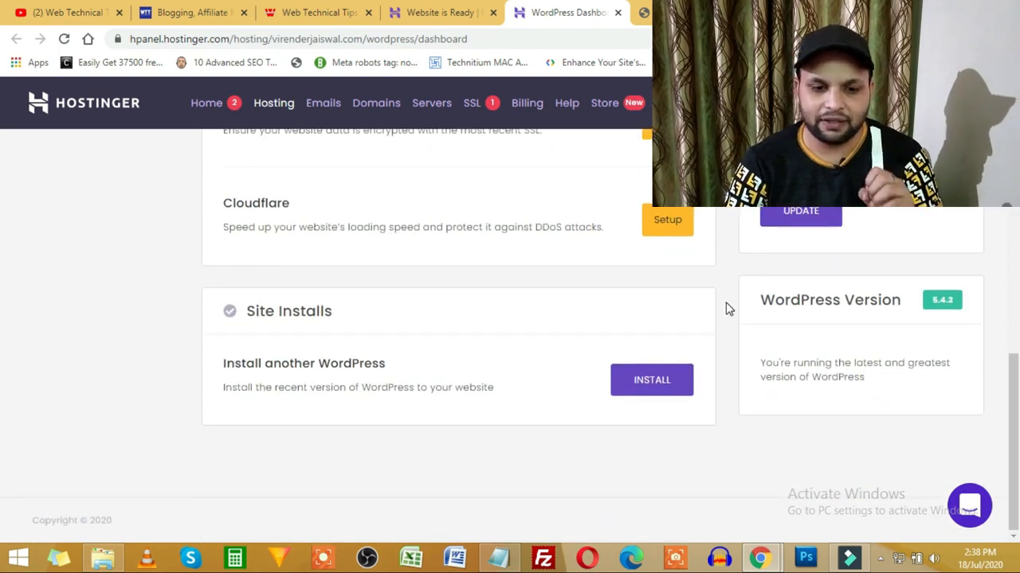
scroll(728, 309, up, 2)
scroll(725, 303, up, 5)
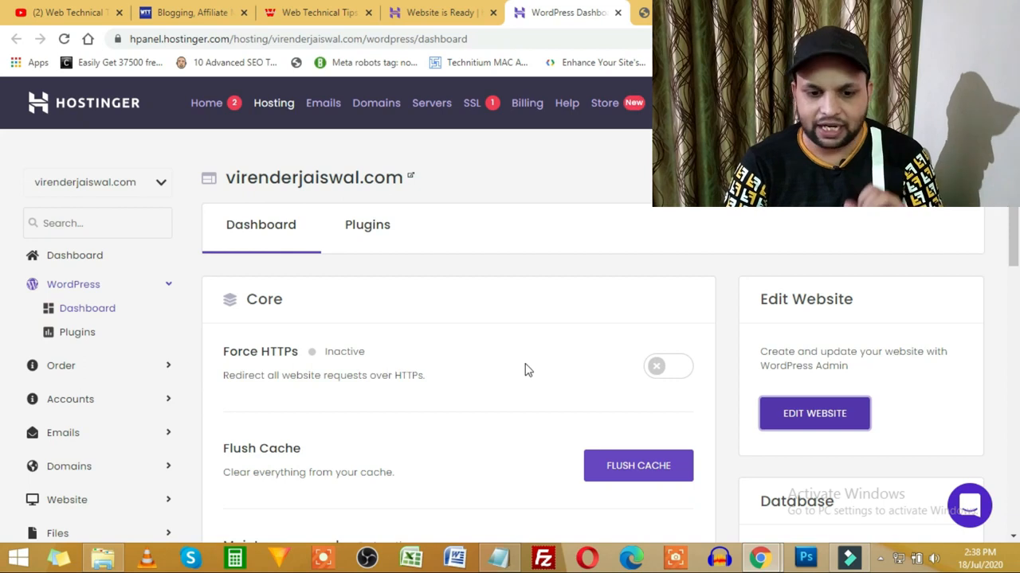
scroll(525, 361, down, 2)
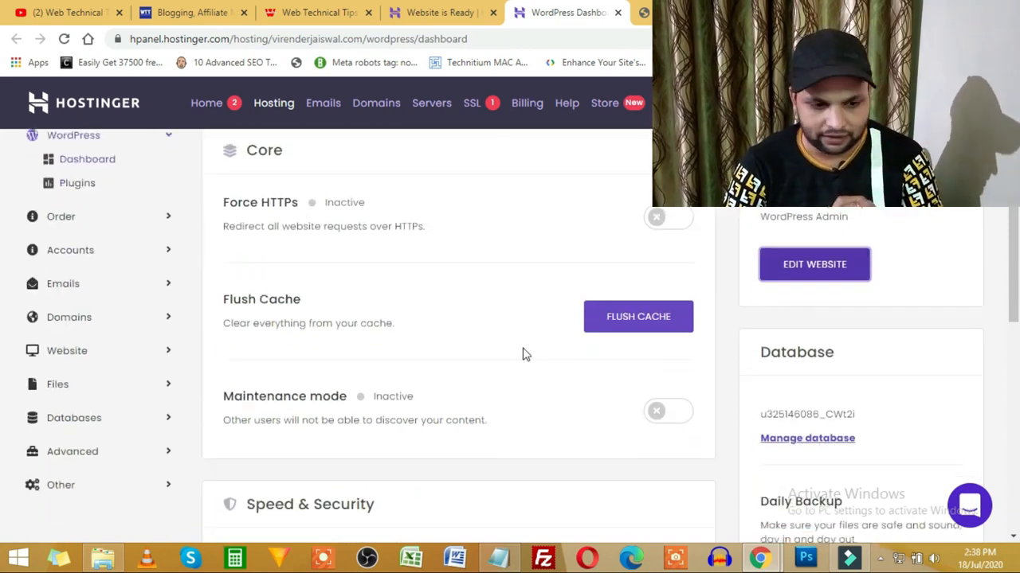
scroll(522, 353, down, 2)
scroll(510, 303, down, 2)
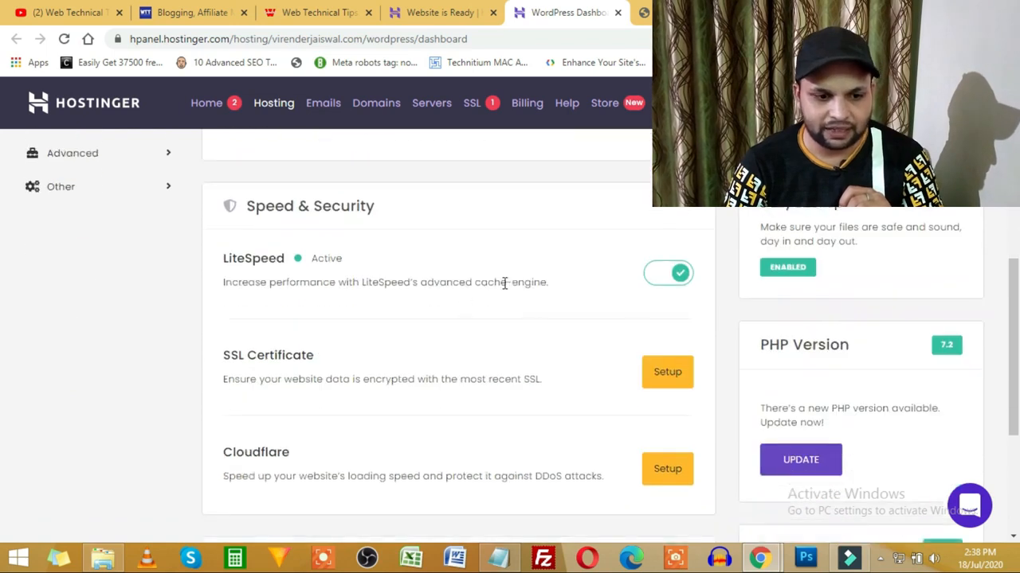
scroll(279, 284, down, 2)
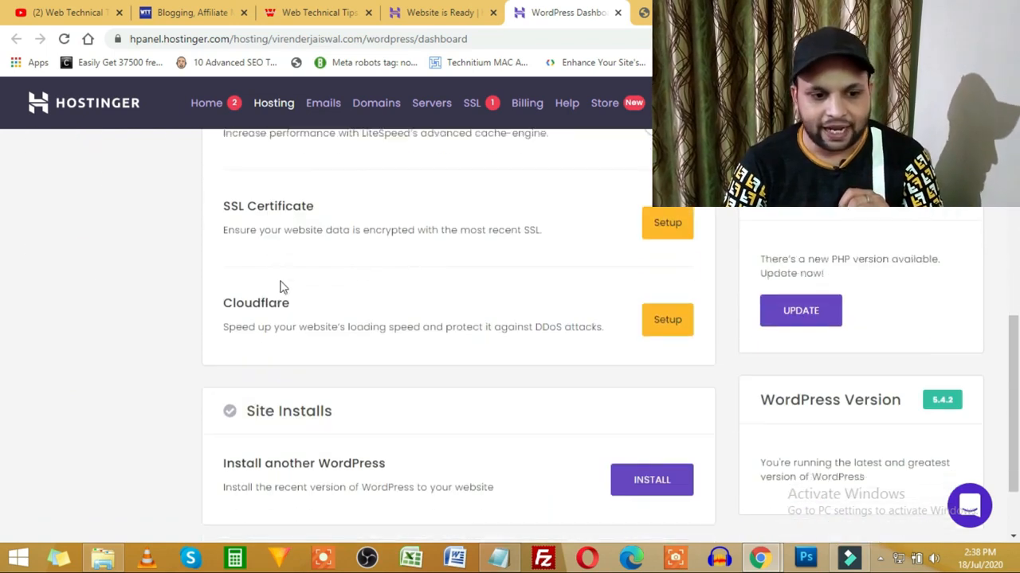
Step: Activate the SSL certificate for the site's domain, then bring up the live Hello world! page
click(664, 227)
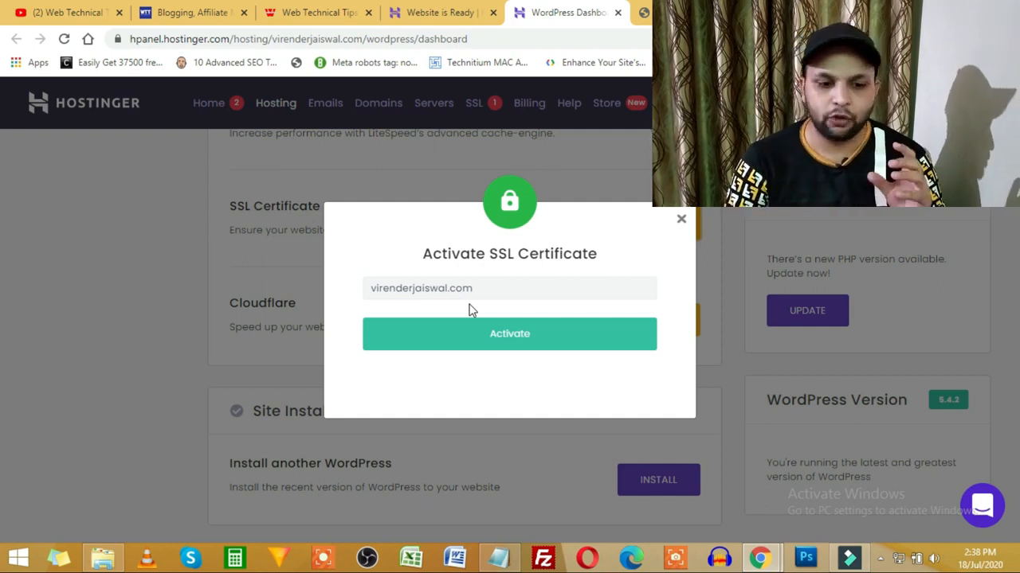
click(540, 288)
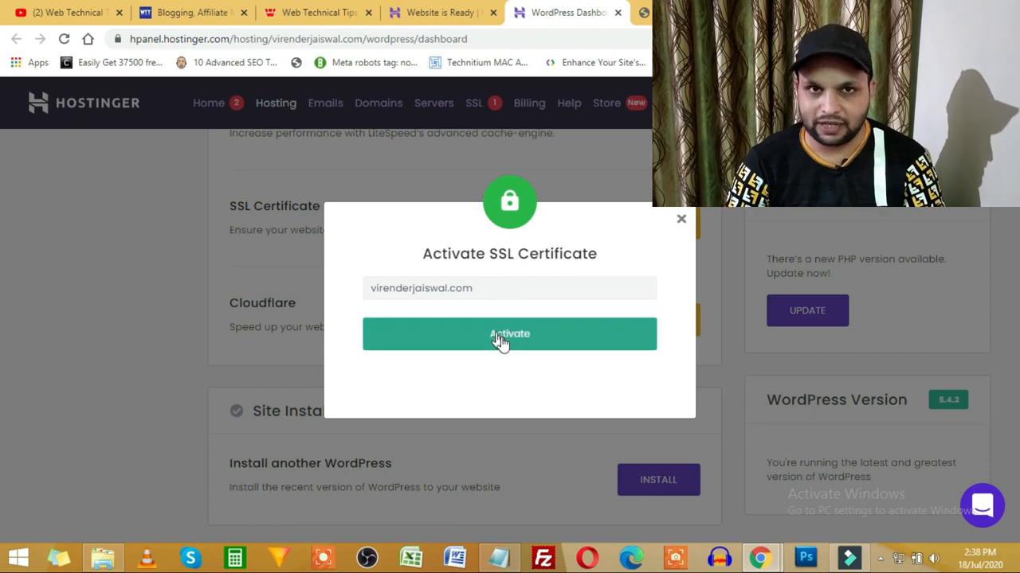
click(532, 338)
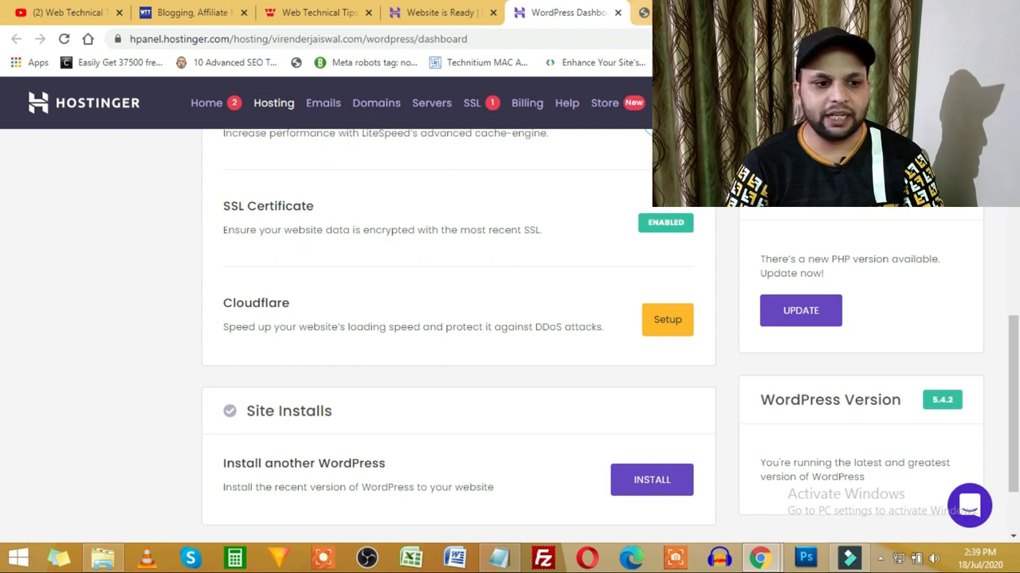
click(637, 12)
click(230, 39)
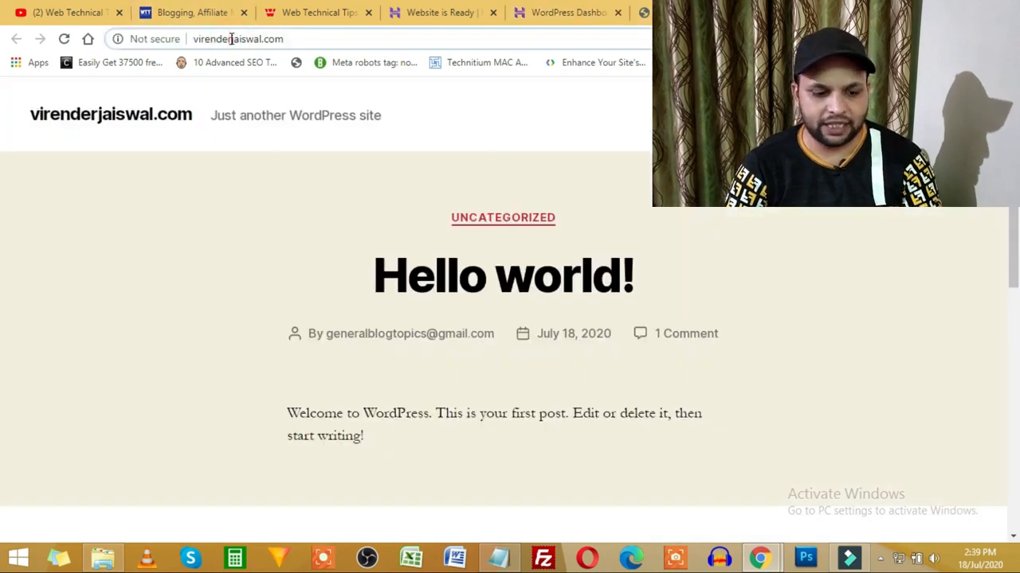
Step: Reload the live site, confirm its address now uses https, and return to hPanel
key(Return)
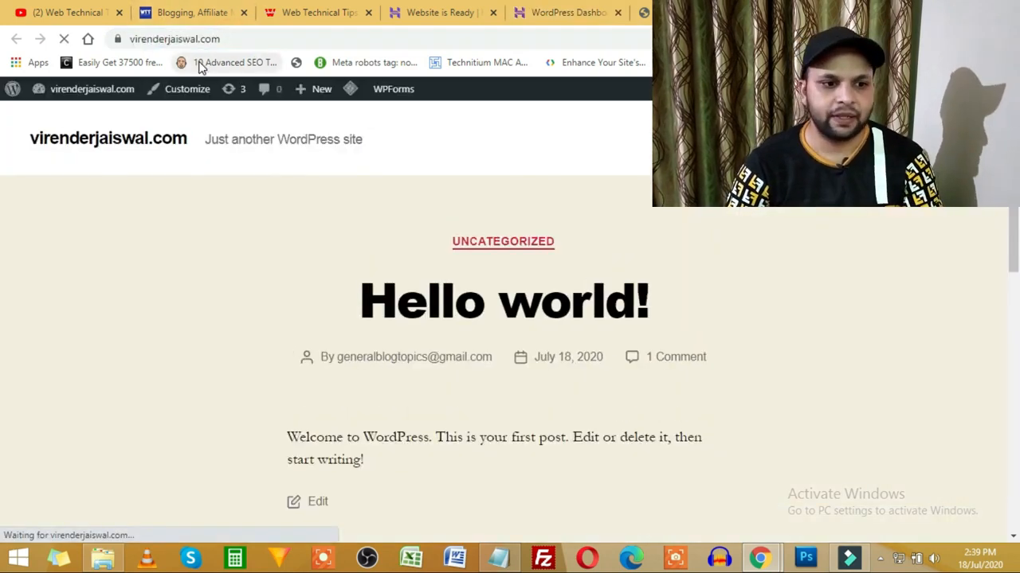
double_click(148, 39)
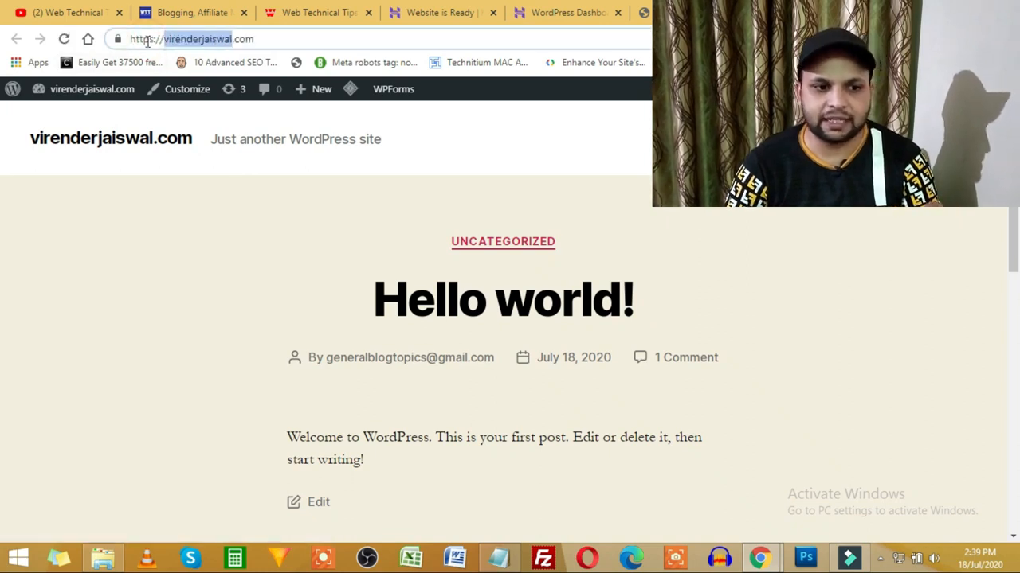
click(271, 38)
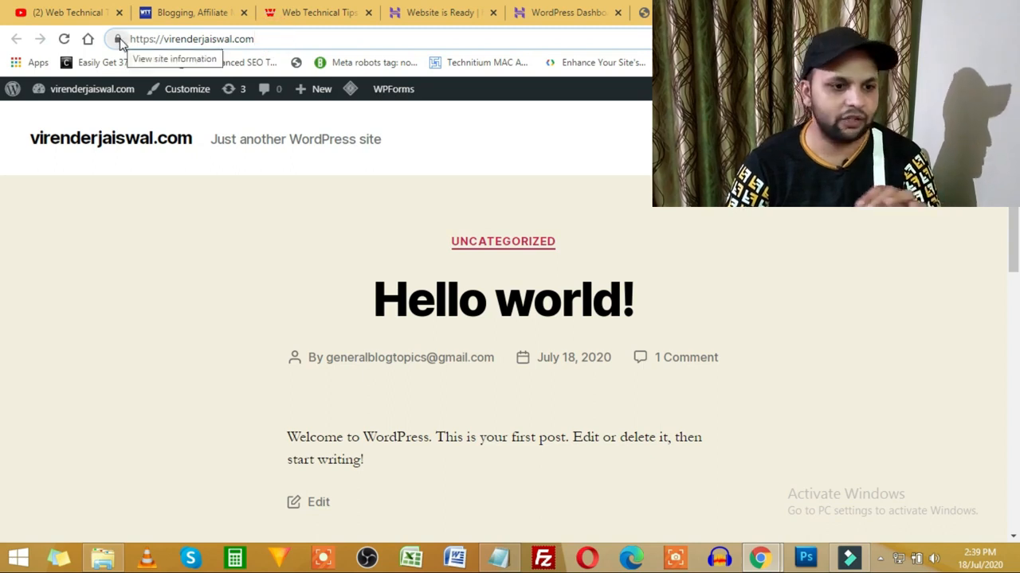
click(286, 36)
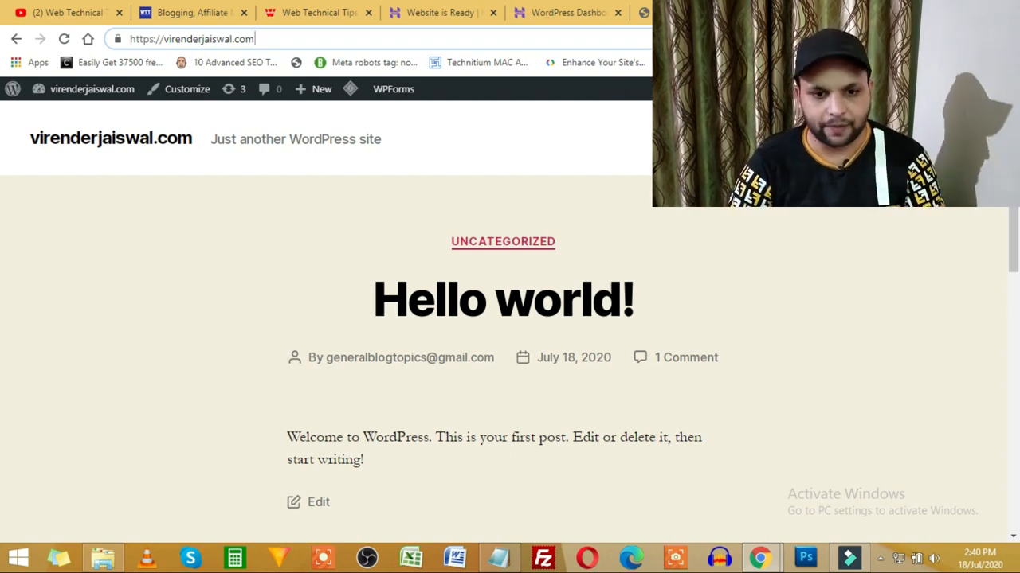
click(659, 11)
click(552, 21)
Step: Switch on the Force HTTPS toggle in hPanel's Core settings
scroll(619, 336, up, 3)
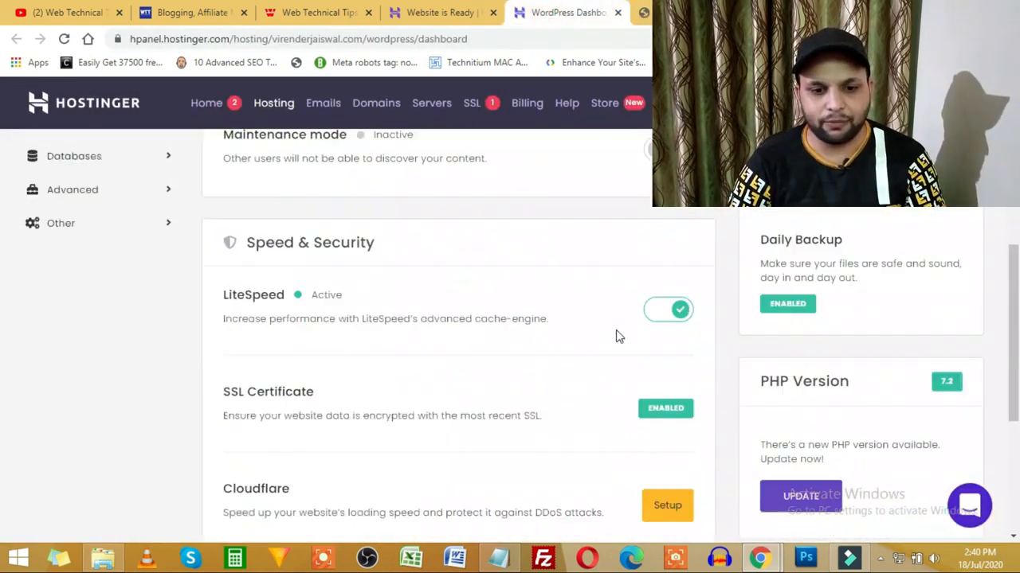
scroll(617, 336, up, 2)
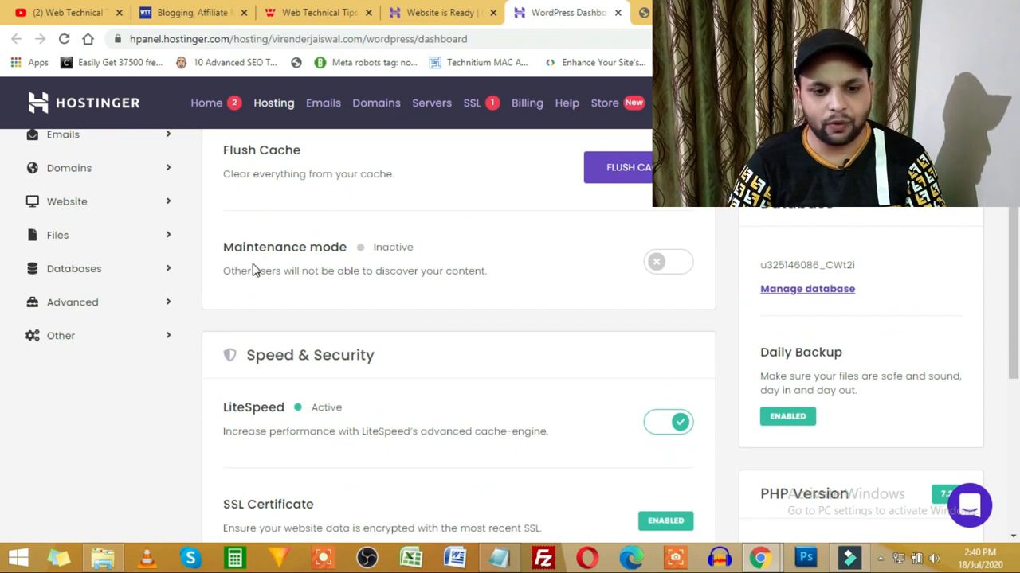
scroll(253, 270, up, 4)
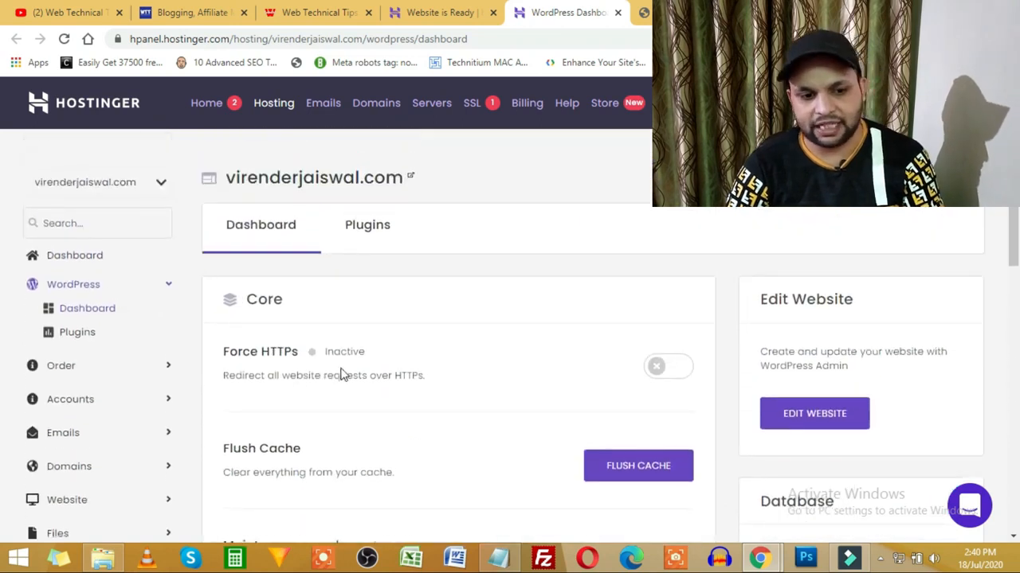
click(662, 366)
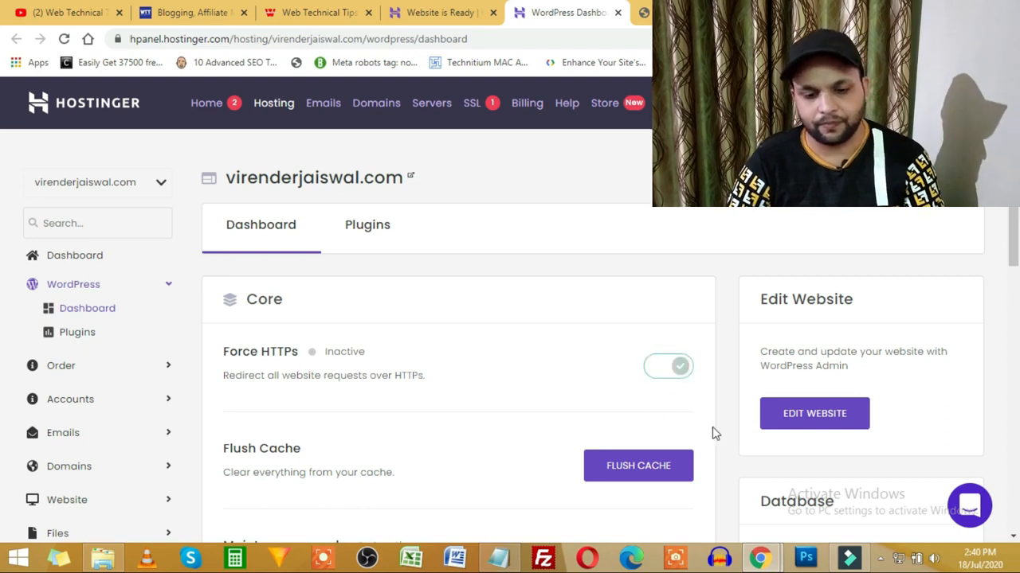
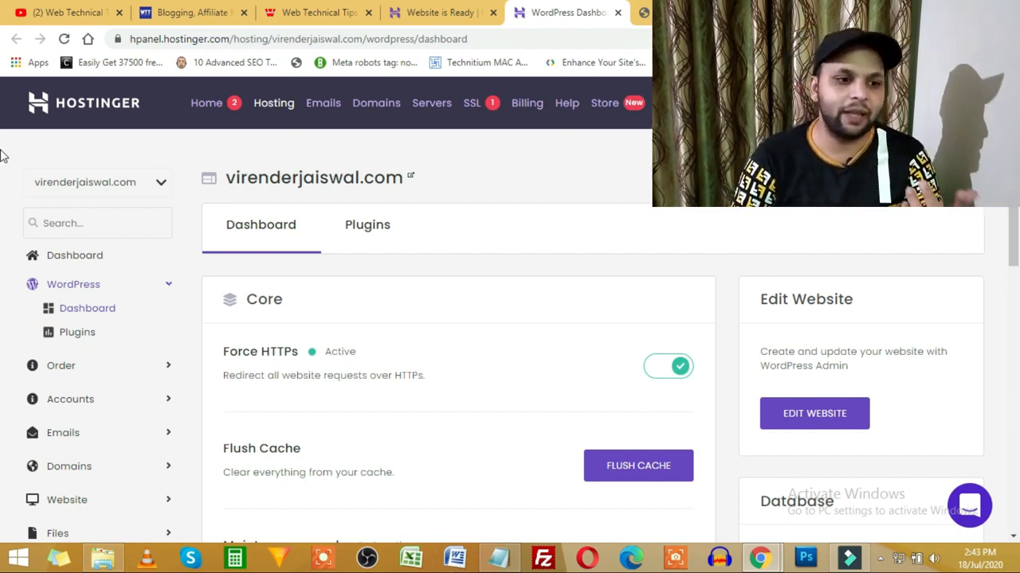
Step: Switch from the Hostinger dashboard to the Web Technical Tips YouTube videos tab
click(84, 12)
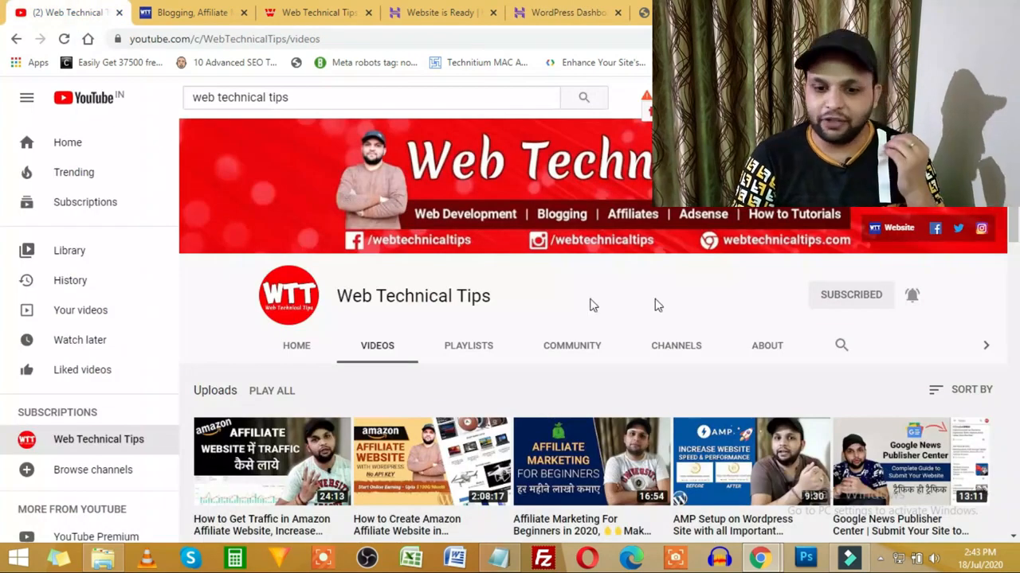
Step: Search the channel's videos for 'ssl' to list its free SSL tutorials, then bring Notepad forward
click(869, 348)
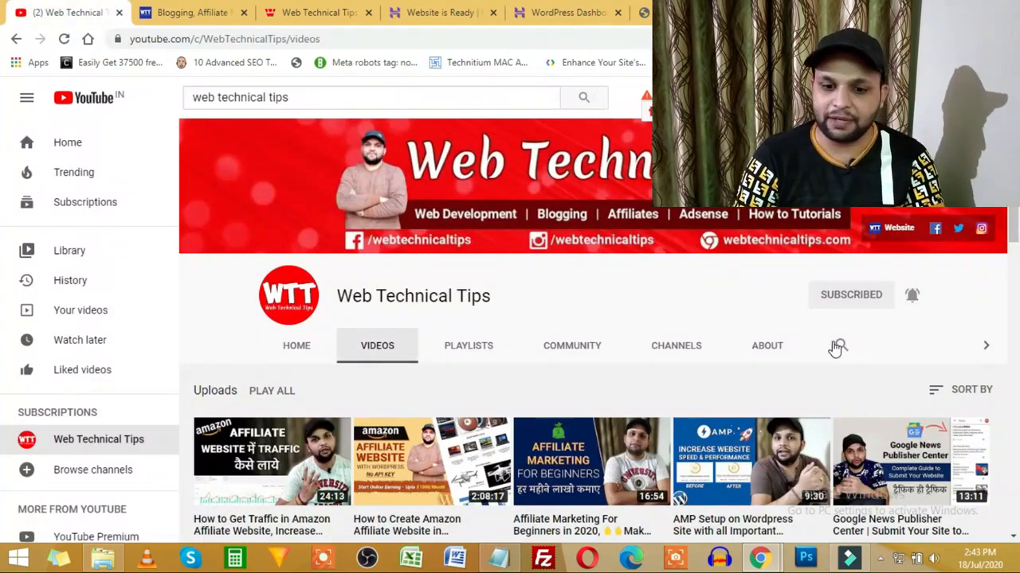
click(839, 345)
click(849, 344)
text(se)
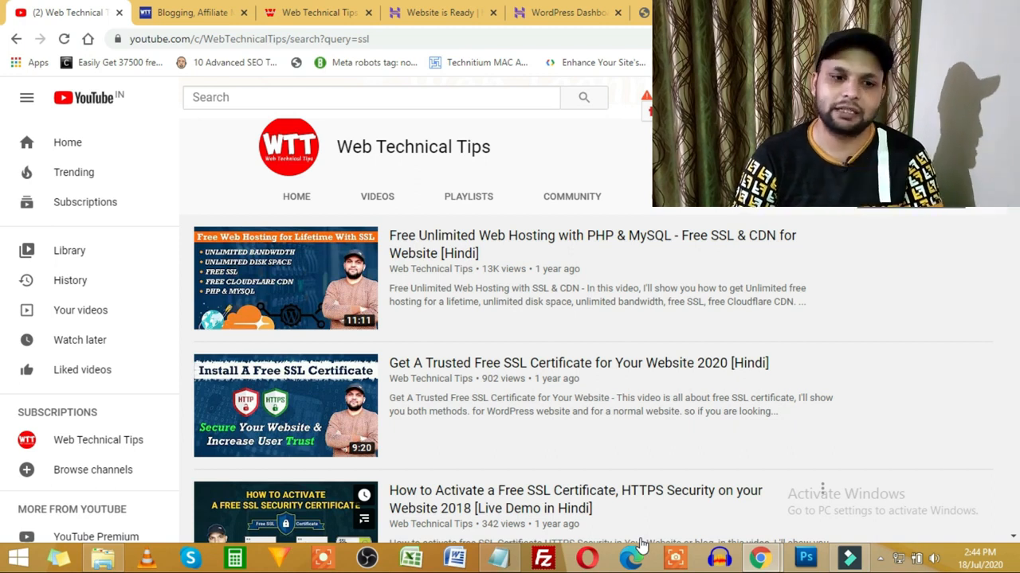
click(500, 558)
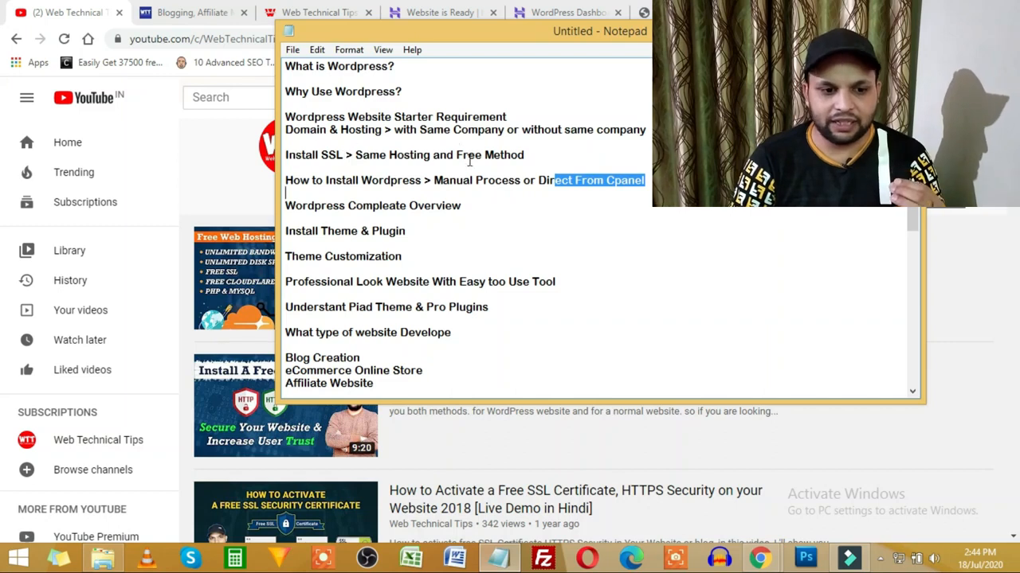
Step: Highlight the Install SSL, Domain & Hosting and Install Wordpress lines, then return to YouTube
drag(313, 156, 483, 156)
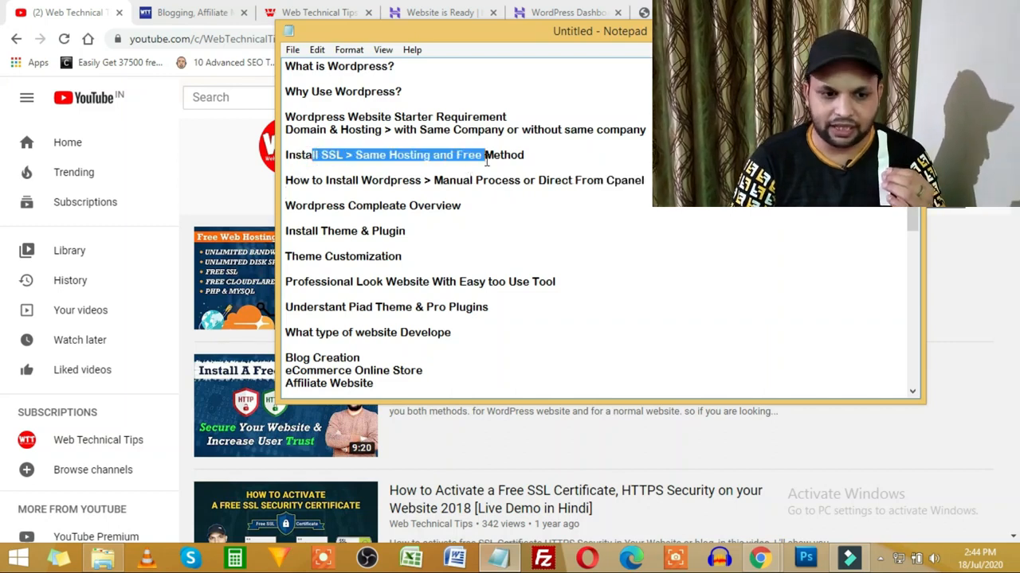
drag(589, 129, 348, 130)
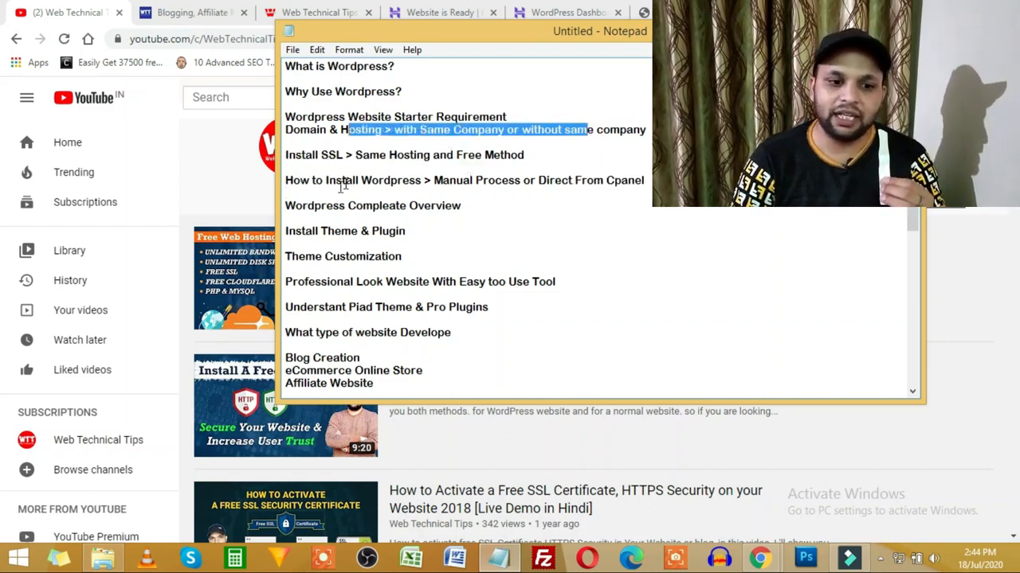
drag(322, 178, 597, 178)
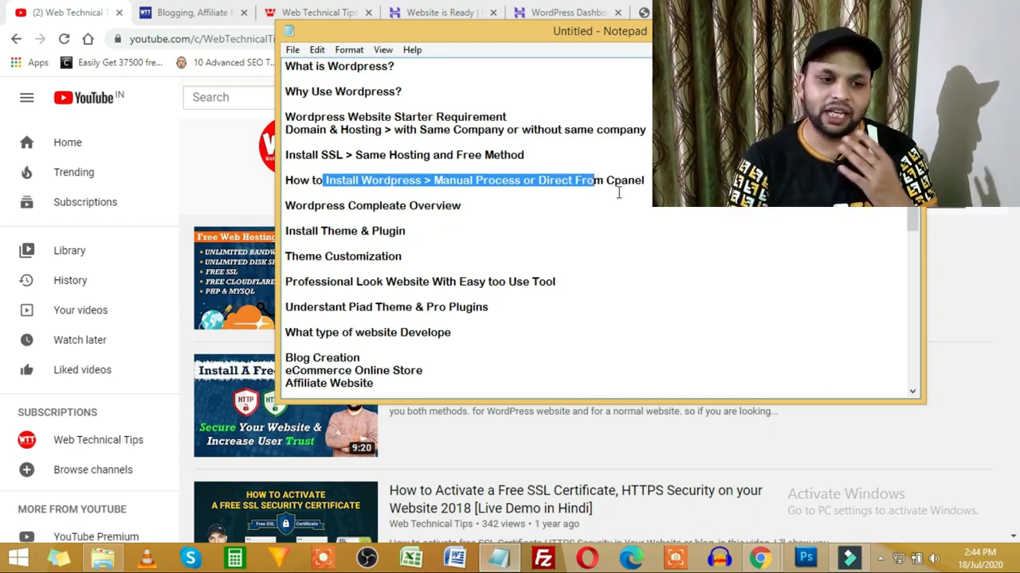
click(182, 118)
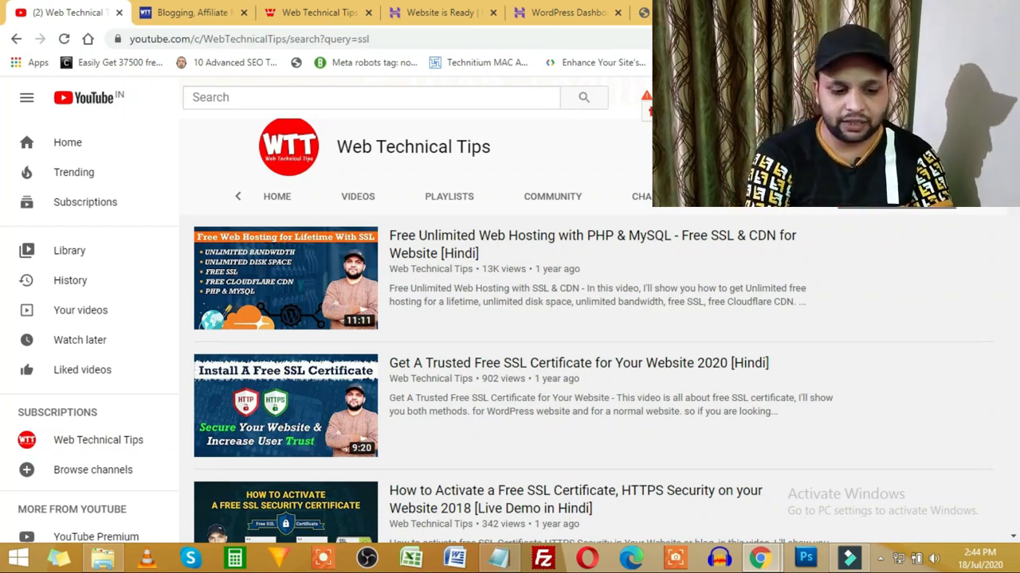
Step: Search the channel for 'wordpress' and review the results, including the manual cPanel install tutorial
text(wordpress)
key(Return)
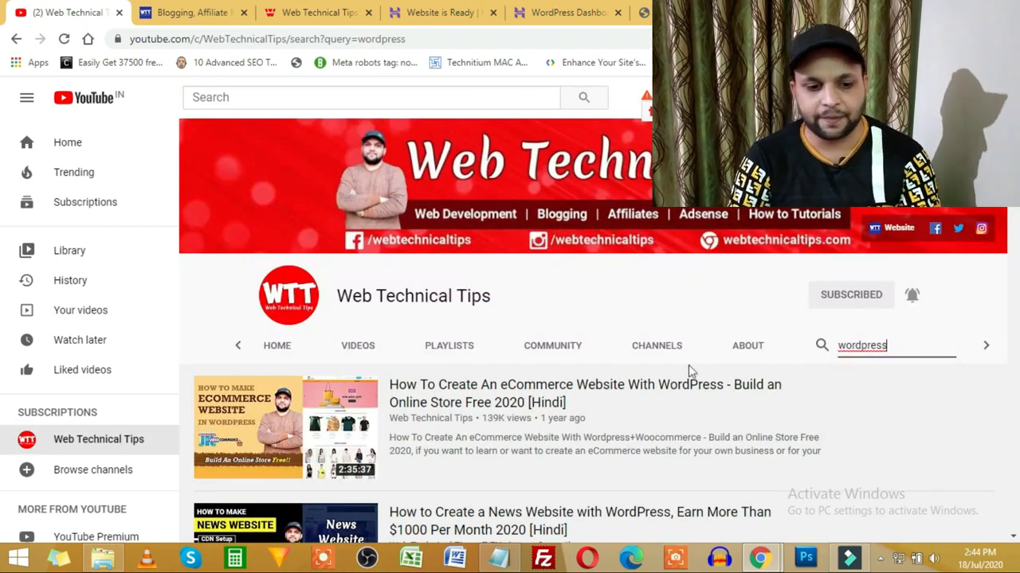
scroll(620, 393, down, 9)
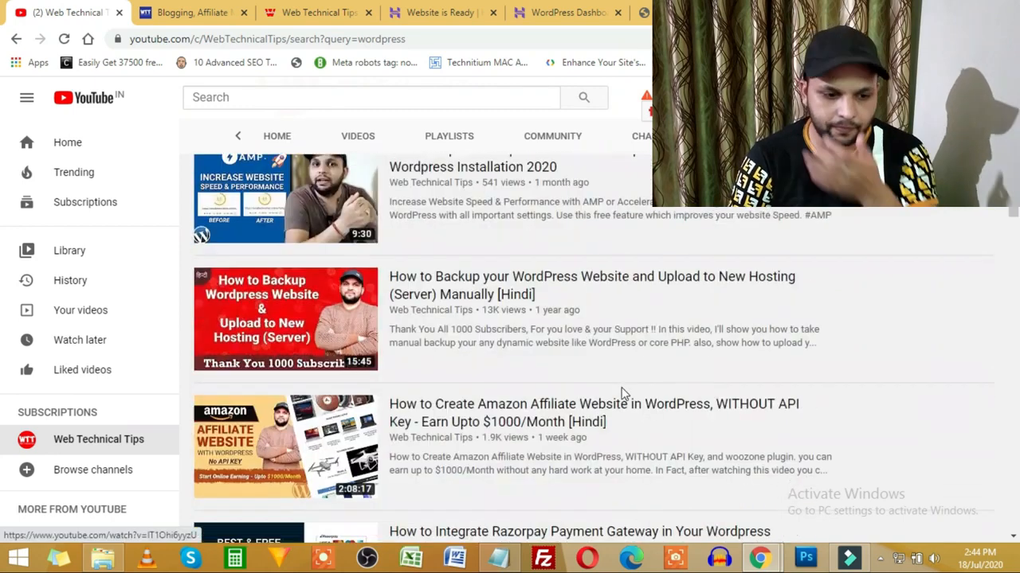
scroll(620, 393, down, 7)
scroll(614, 396, up, 2)
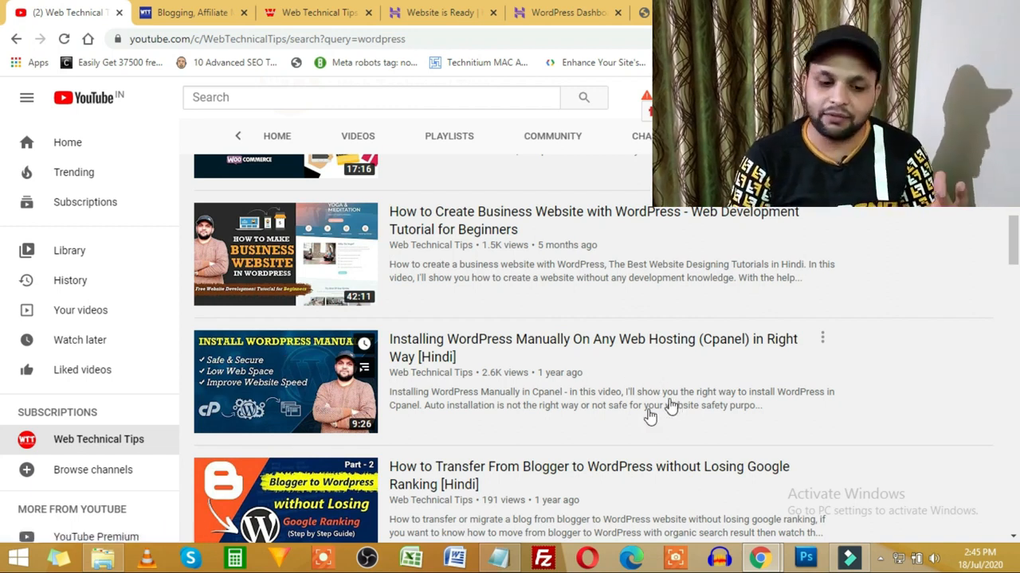
click(499, 557)
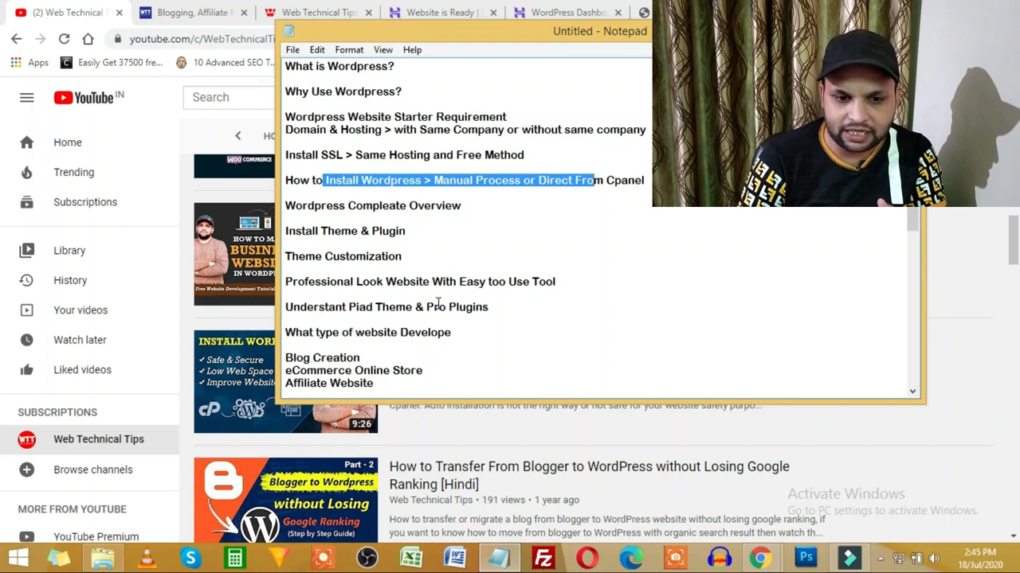
Step: Highlight the first five outline topics in Notepad, then go back to the Hostinger dashboard
click(533, 206)
drag(643, 180, 260, 65)
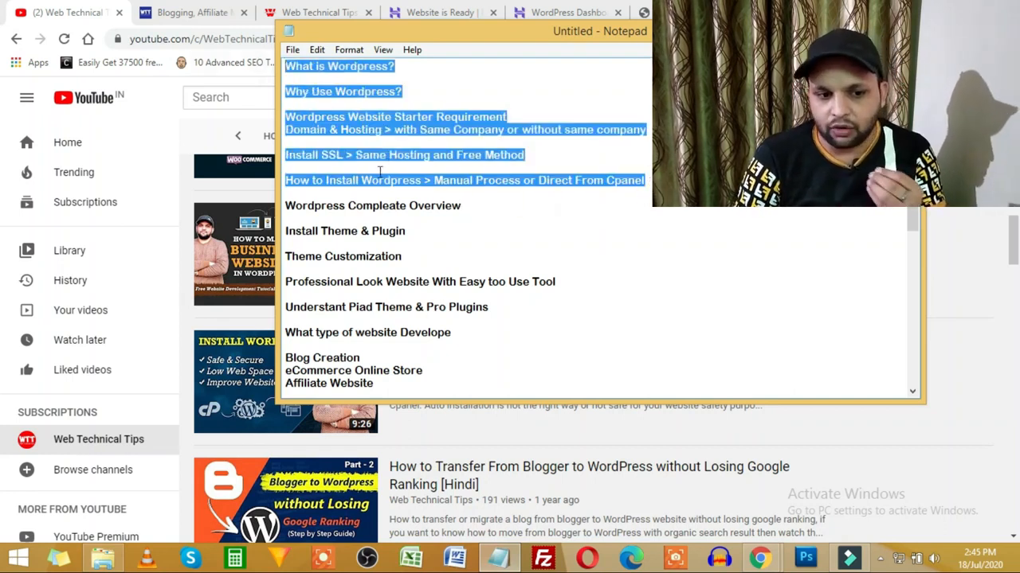
click(449, 209)
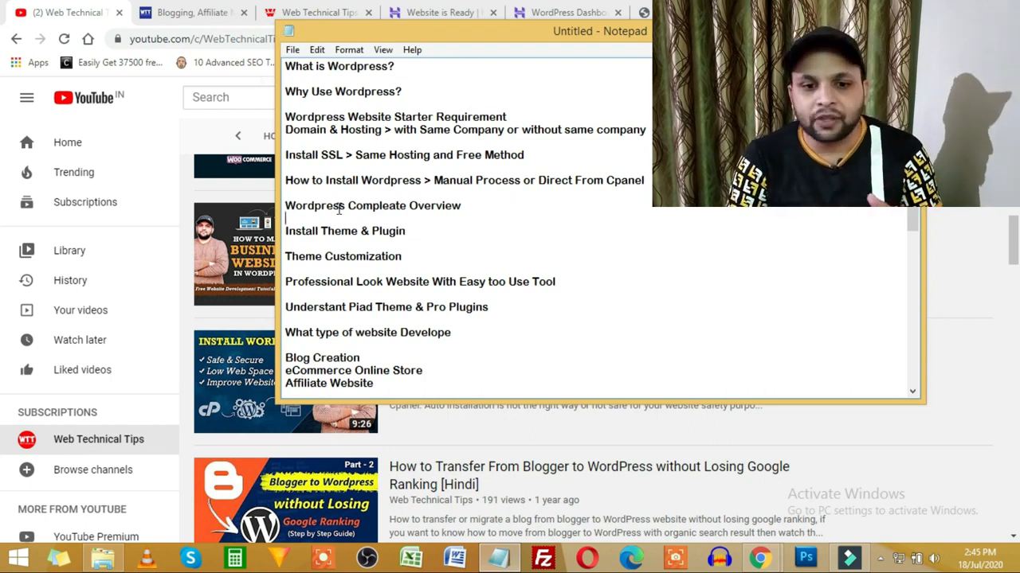
click(589, 9)
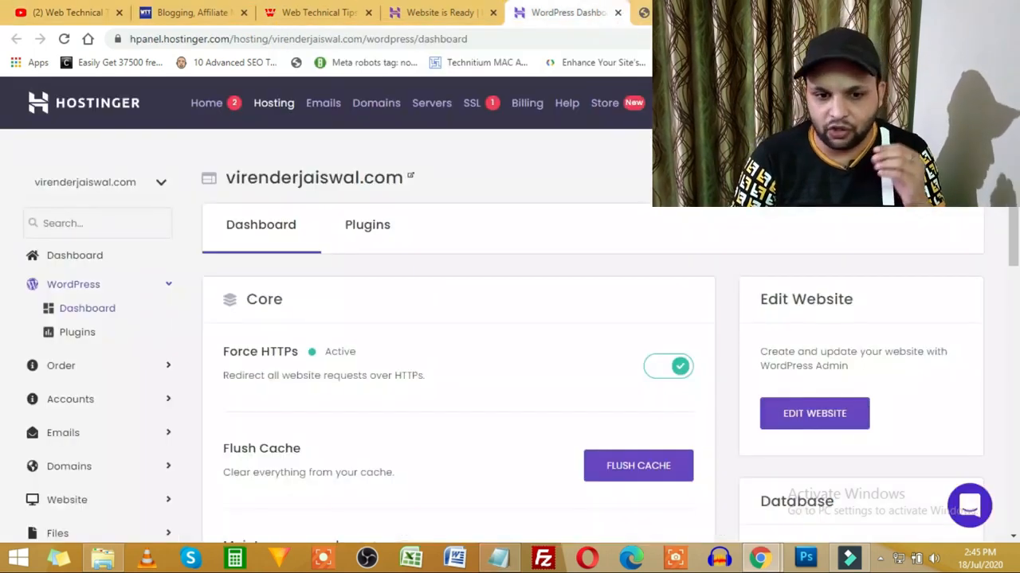
Step: Log back into wp-admin with the account password to reach Installed Plugins, declining password saving
click(684, 11)
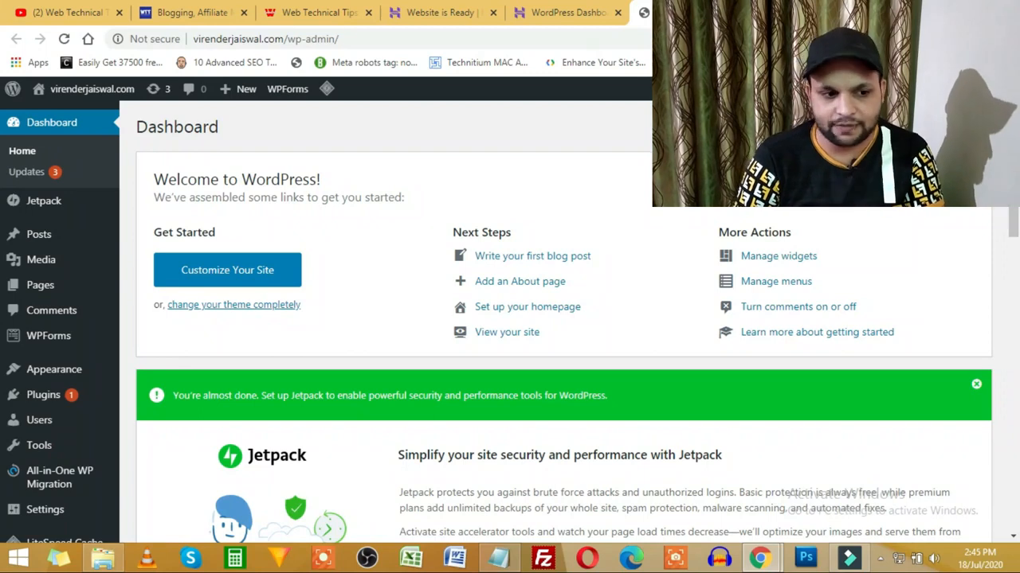
mouse_move(36, 422)
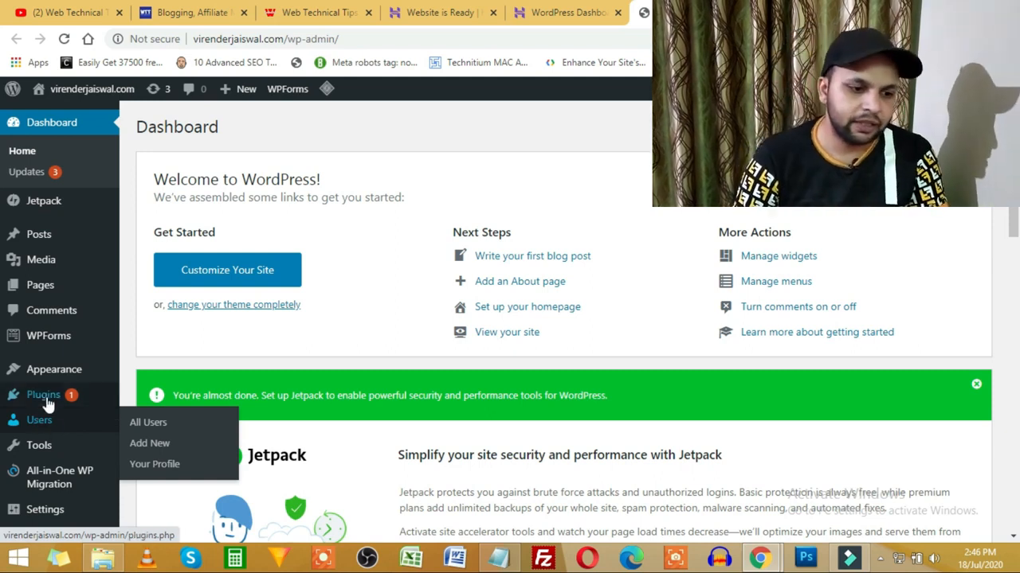
click(46, 399)
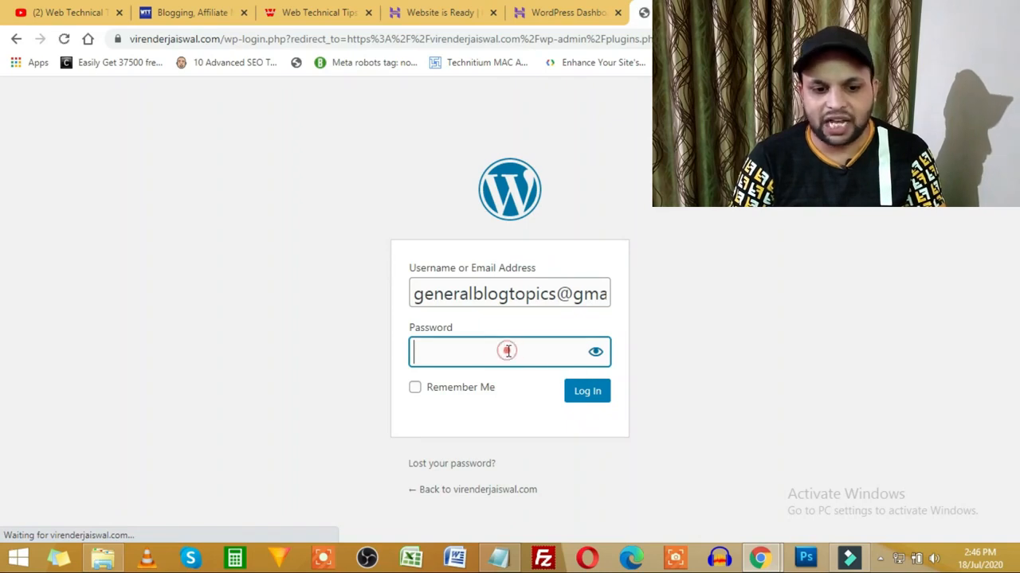
click(462, 351)
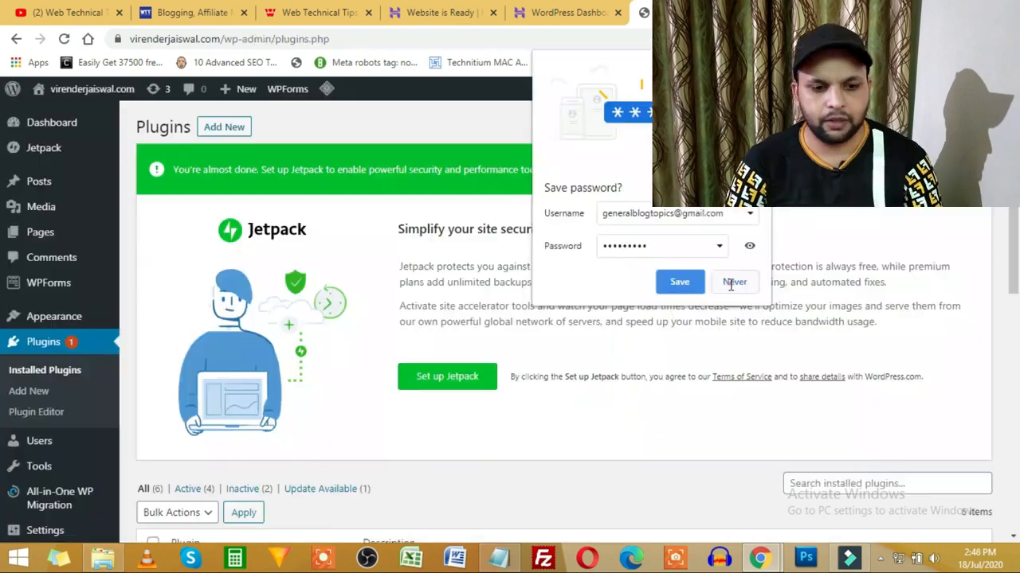
click(733, 282)
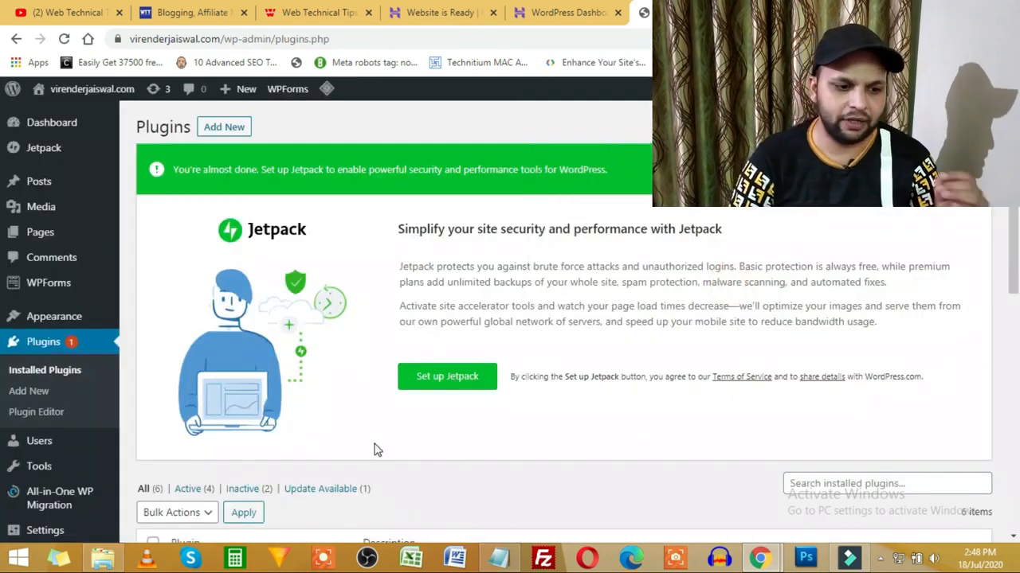
Step: Deactivate and delete LiteSpeed Cache so no plugins remain, then return to the Dashboard
scroll(482, 415, down, 3)
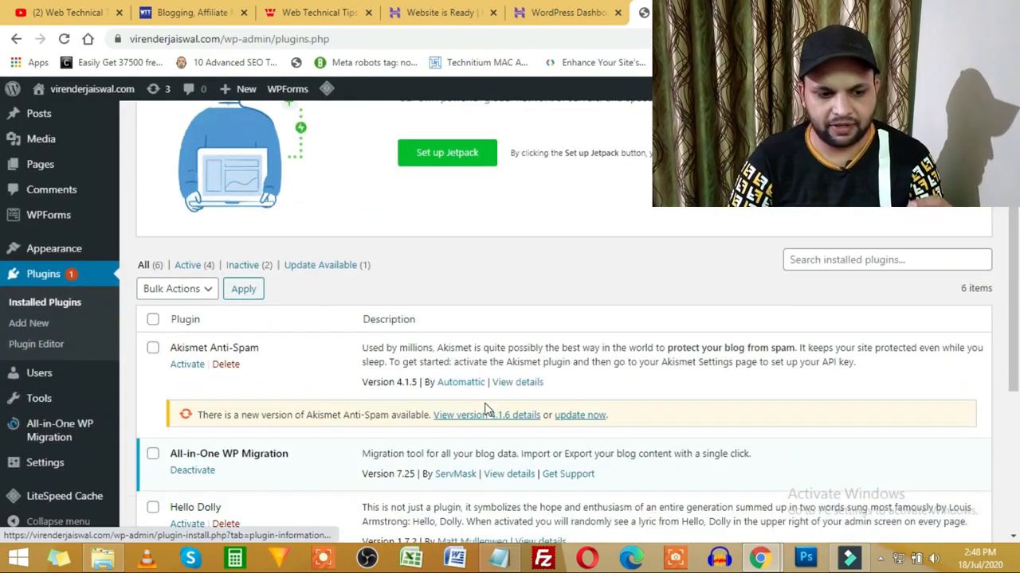
scroll(871, 314, up, 3)
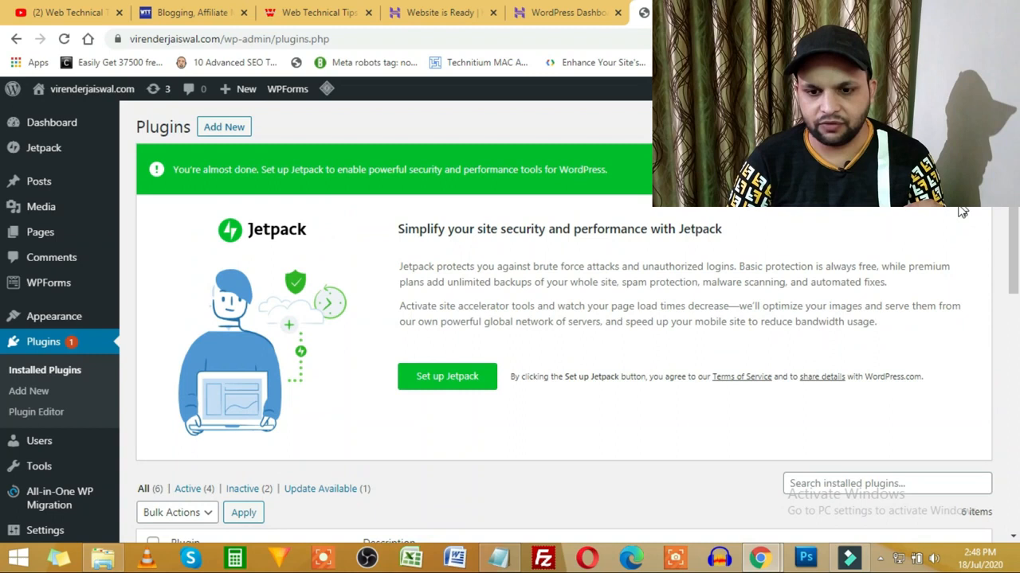
scroll(494, 273, down, 4)
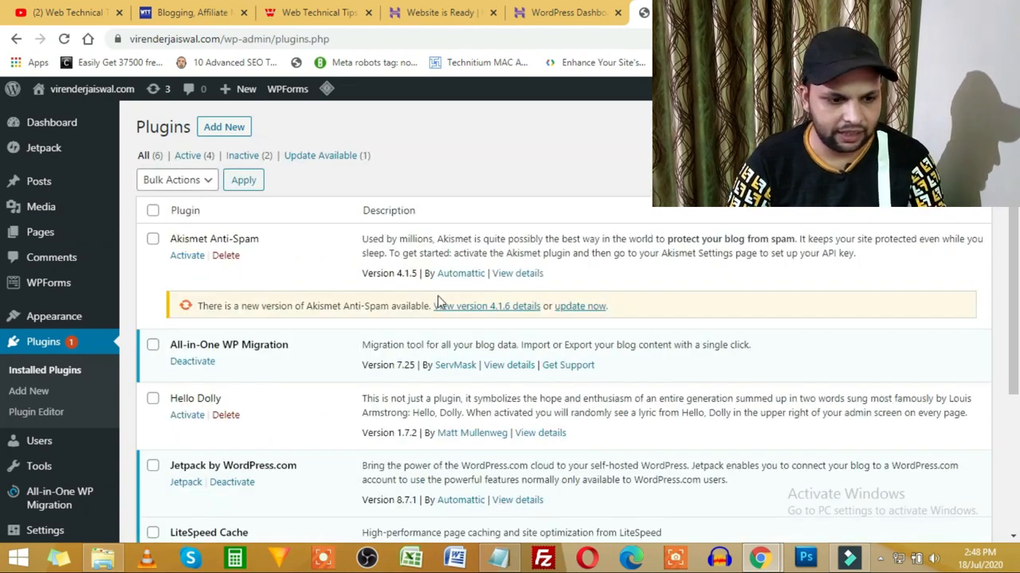
scroll(437, 297, down, 3)
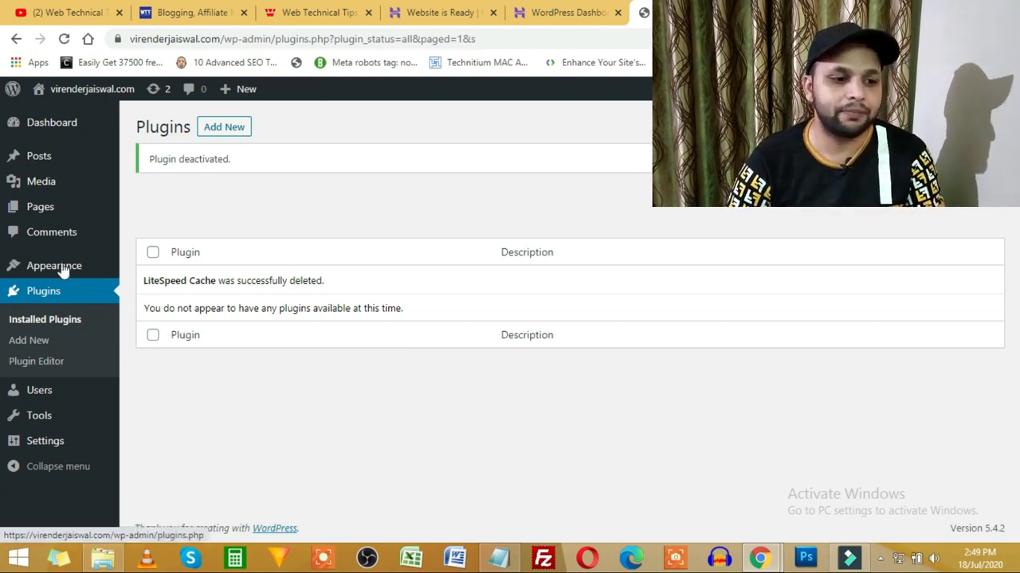
click(71, 123)
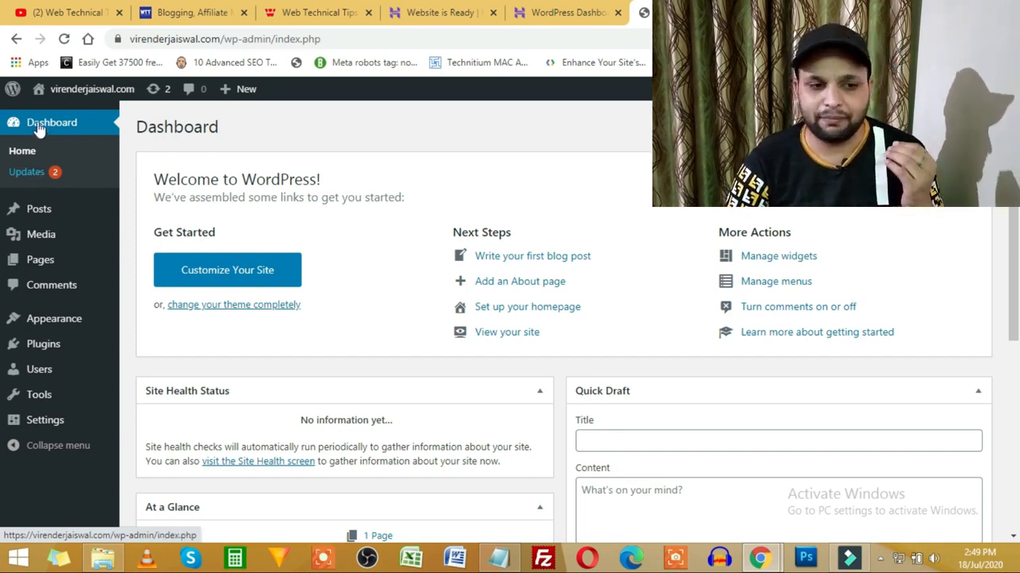
Step: Update Twenty Nineteen to 1.6 and Twenty Twenty to 1.4 from the Updates page
click(29, 173)
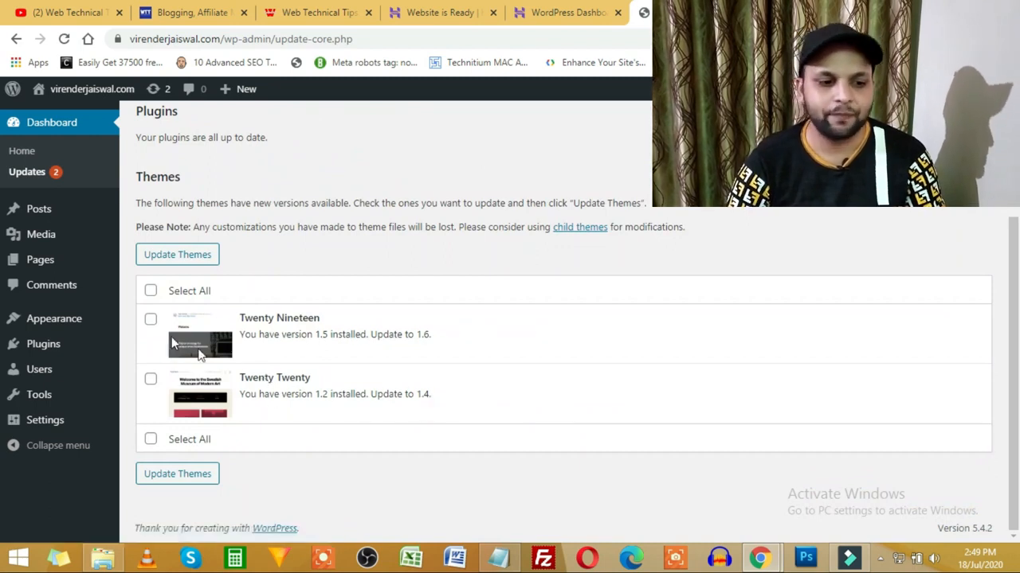
click(151, 292)
click(179, 255)
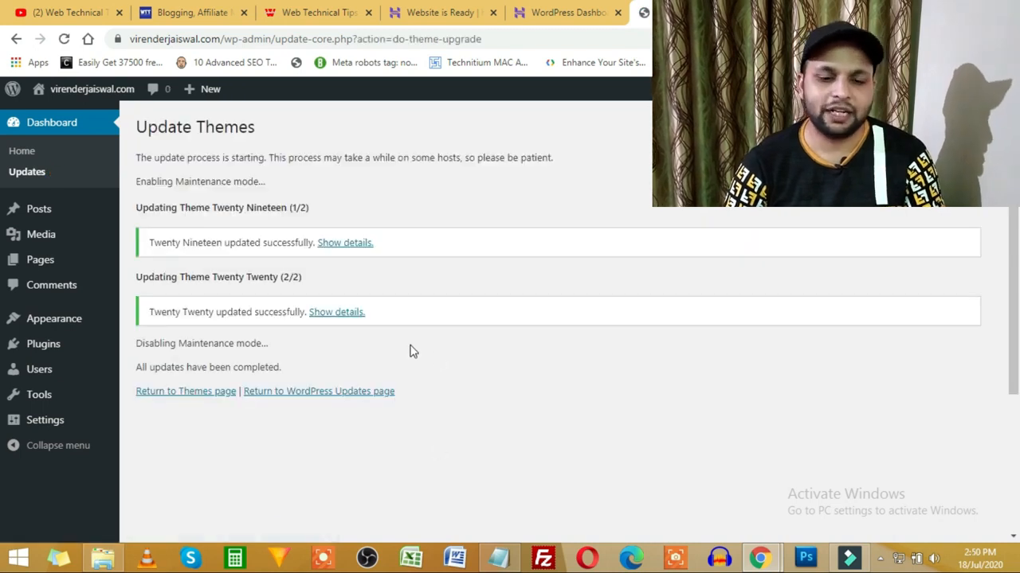
click(66, 131)
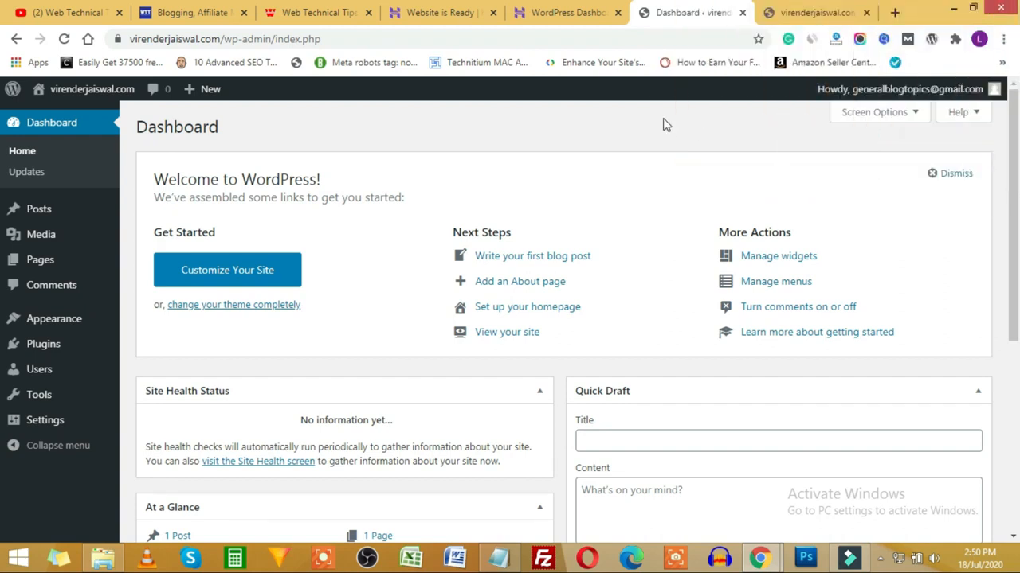
Step: In Screen Options, uncheck Welcome, At a Glance, Activity, Quick Draft and Events and News, keeping Site Health Status
middle_click(615, 265)
scroll(615, 264, down, 5)
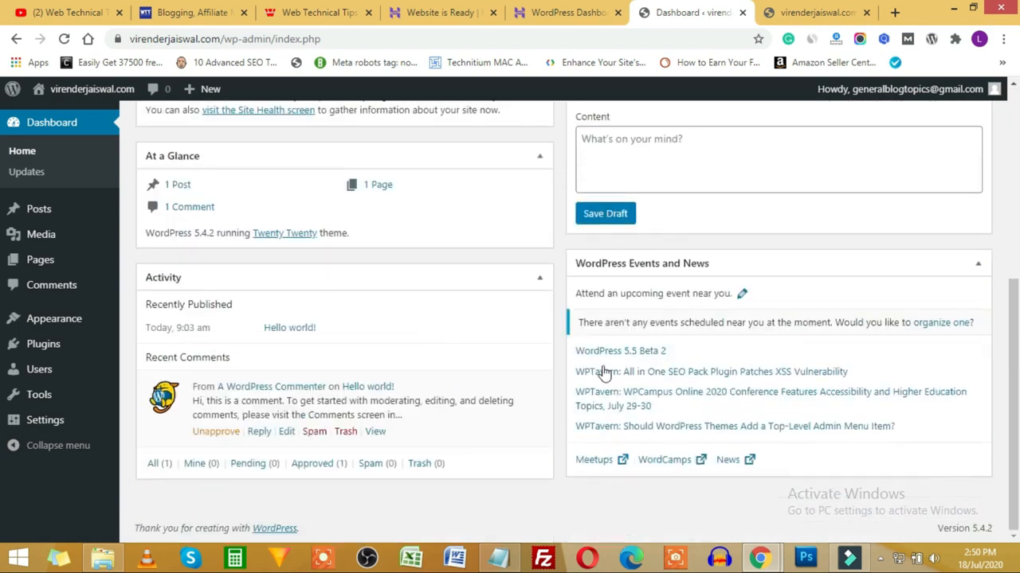
scroll(462, 311, up, 5)
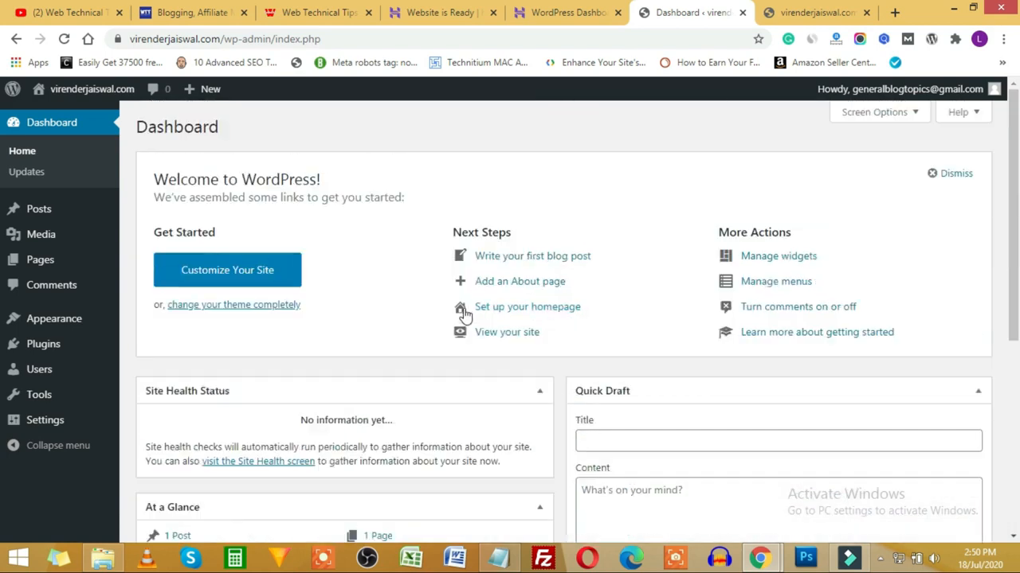
click(888, 115)
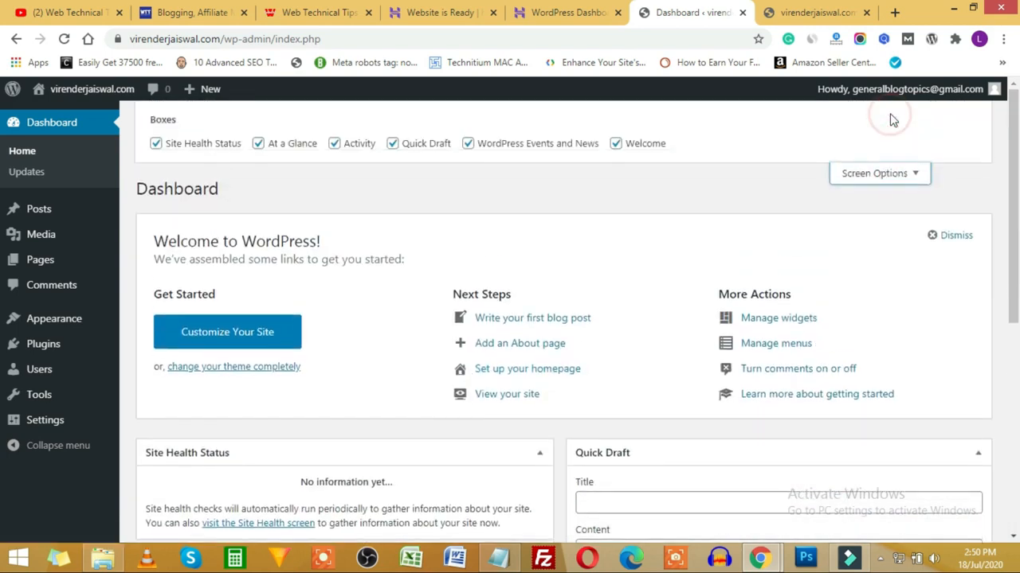
click(194, 146)
click(292, 146)
click(394, 146)
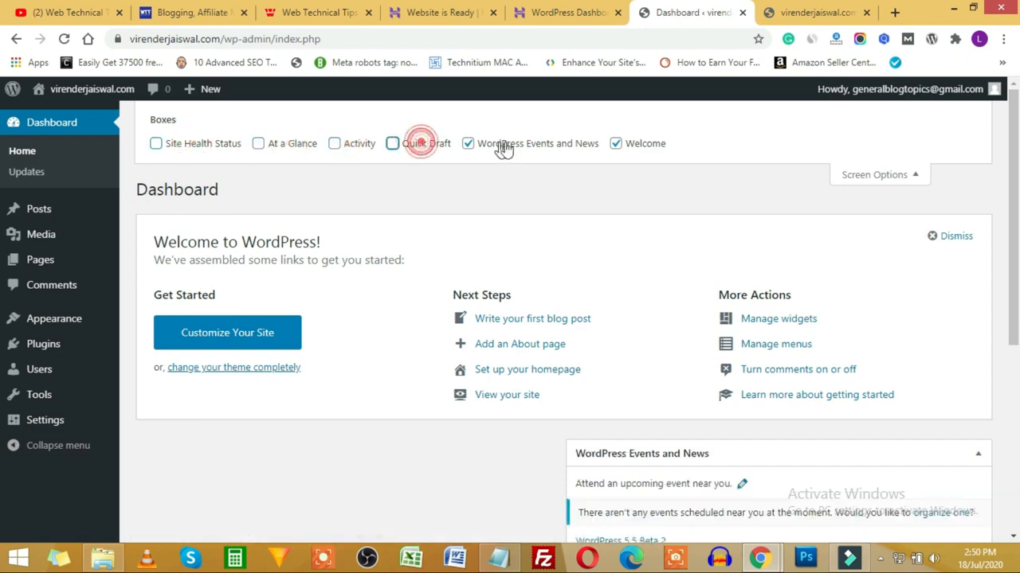
click(502, 146)
click(620, 144)
click(158, 145)
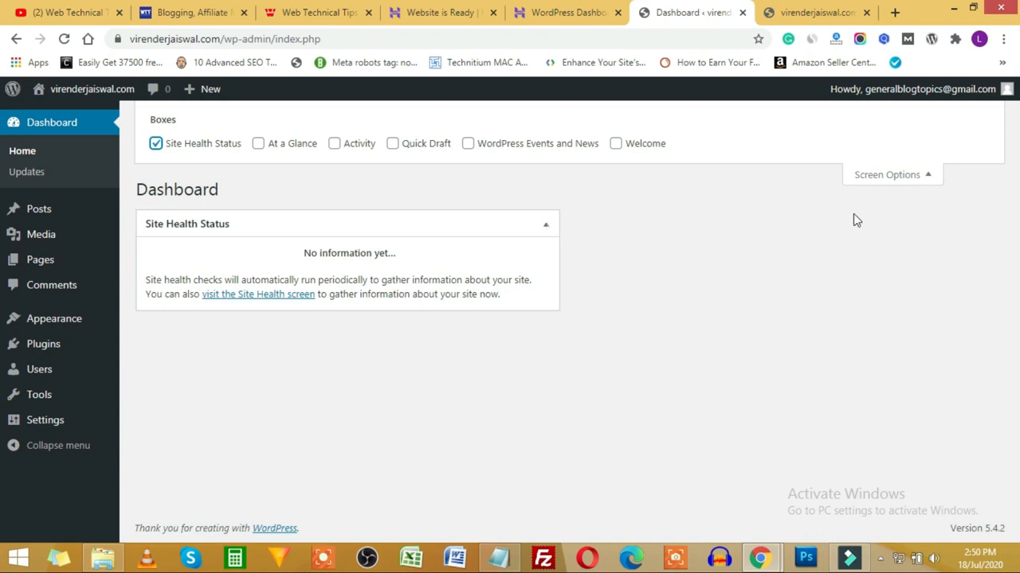
click(928, 175)
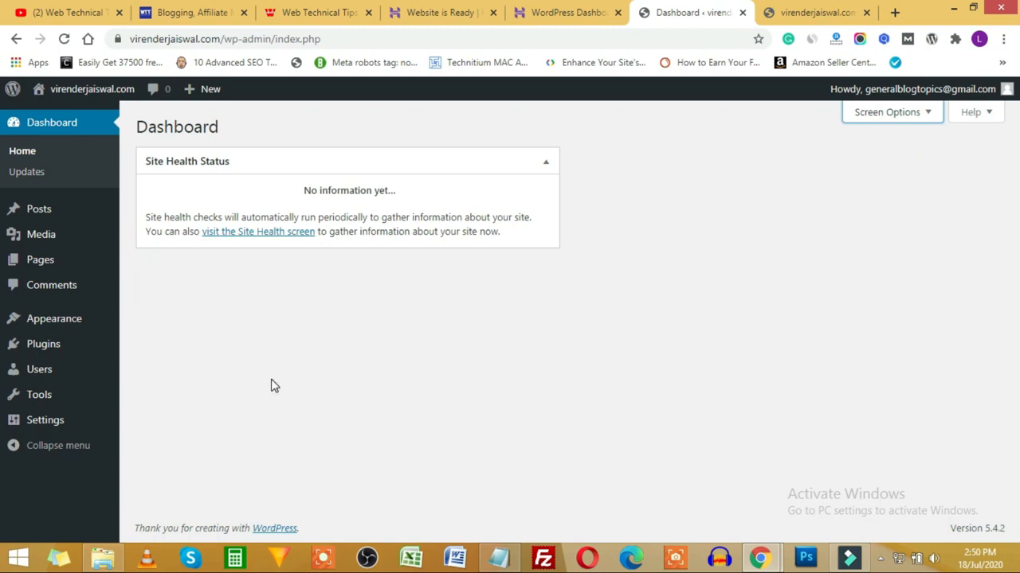
click(40, 424)
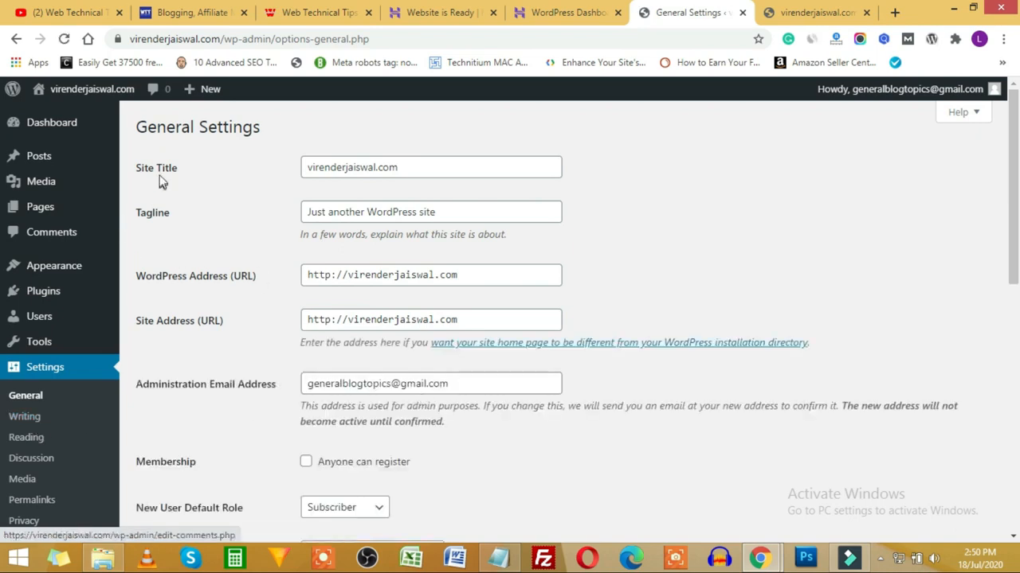
Step: Replace the old domain-name Site Title with 'Web Technical Tips' and highlight the tagline text
click(382, 170)
click(446, 212)
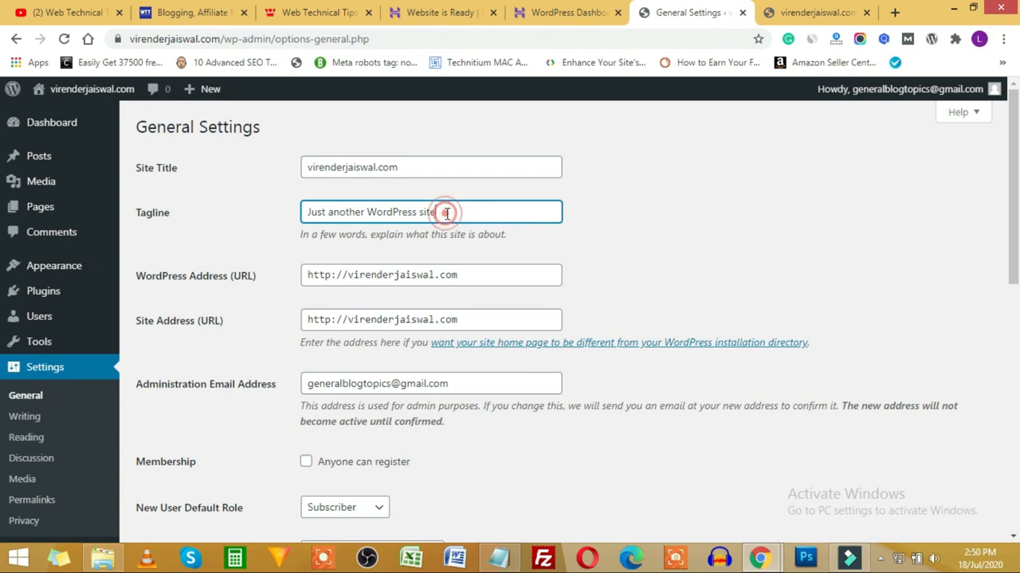
click(341, 166)
drag(421, 167, 310, 167)
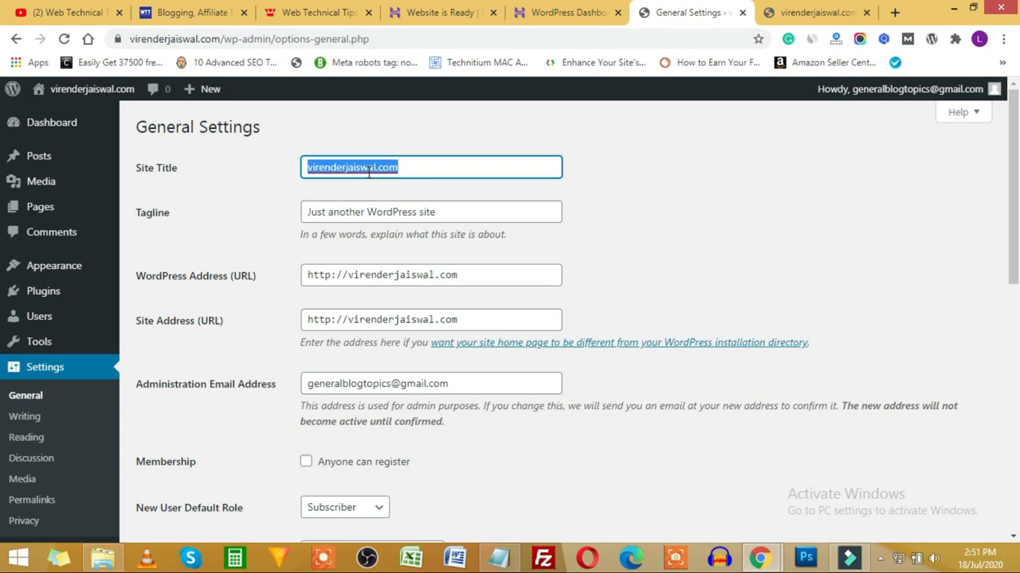
text(Virender jaiswal)
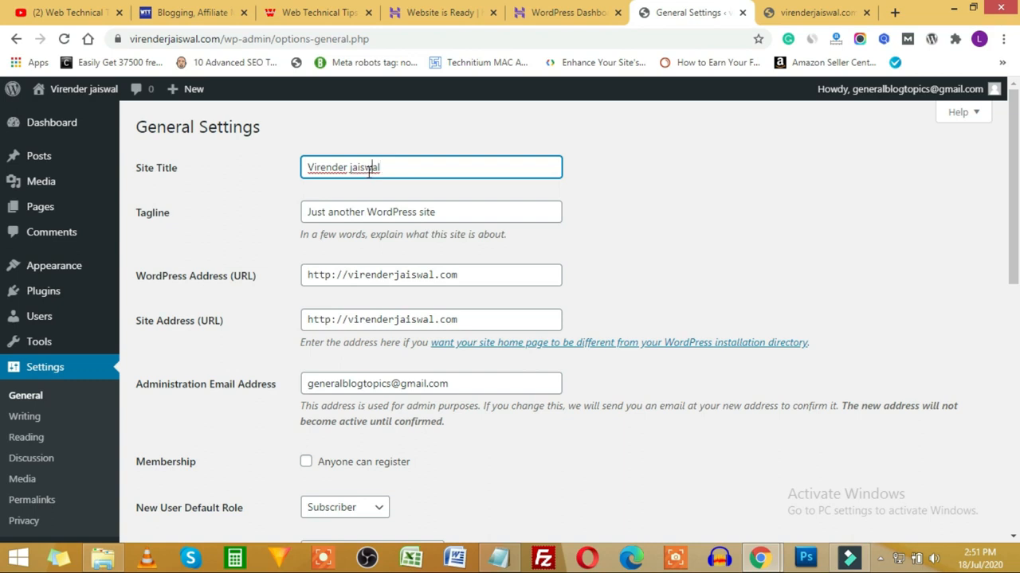
text(J)
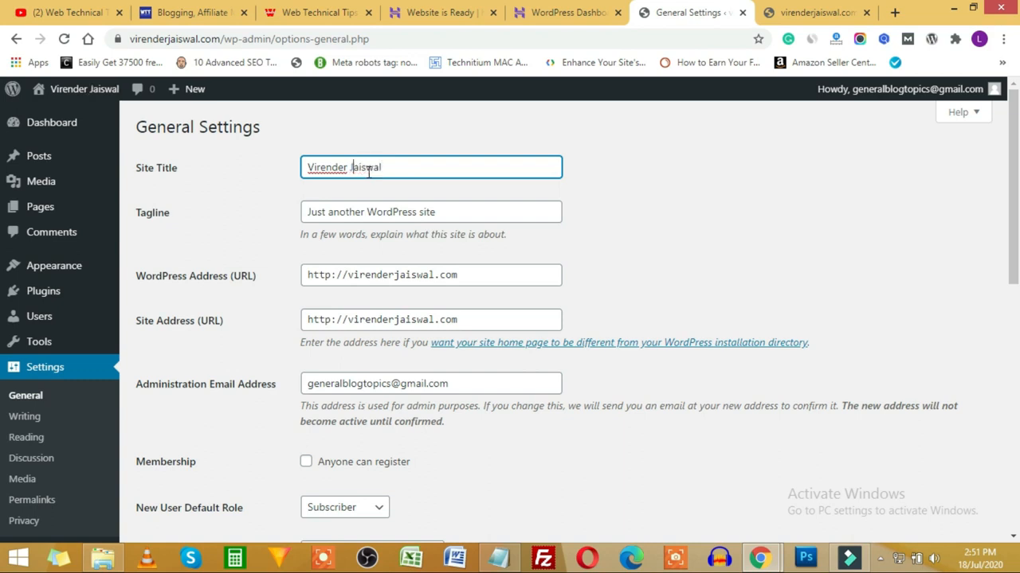
key(ctrl+a)
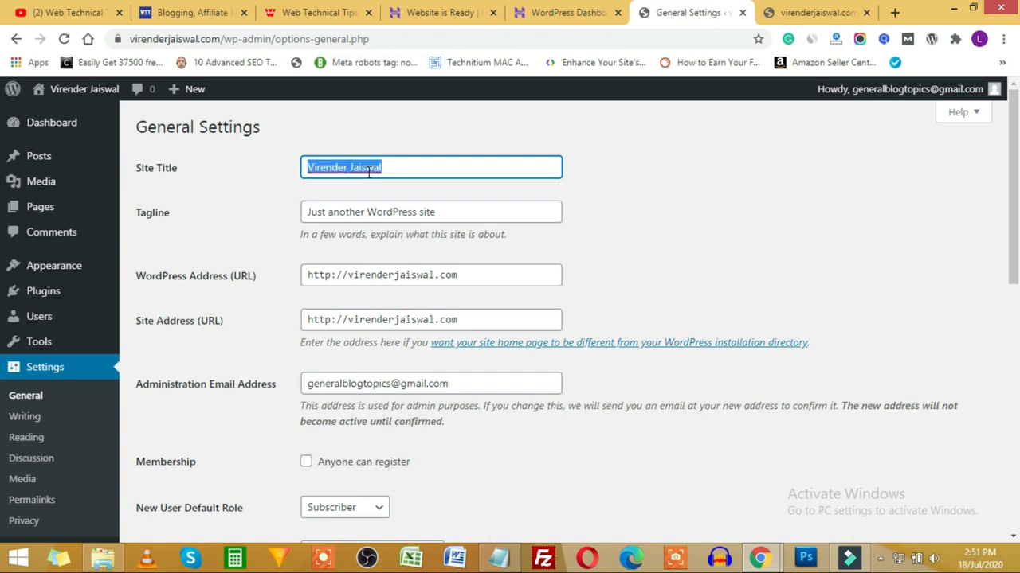
text(Web Tec)
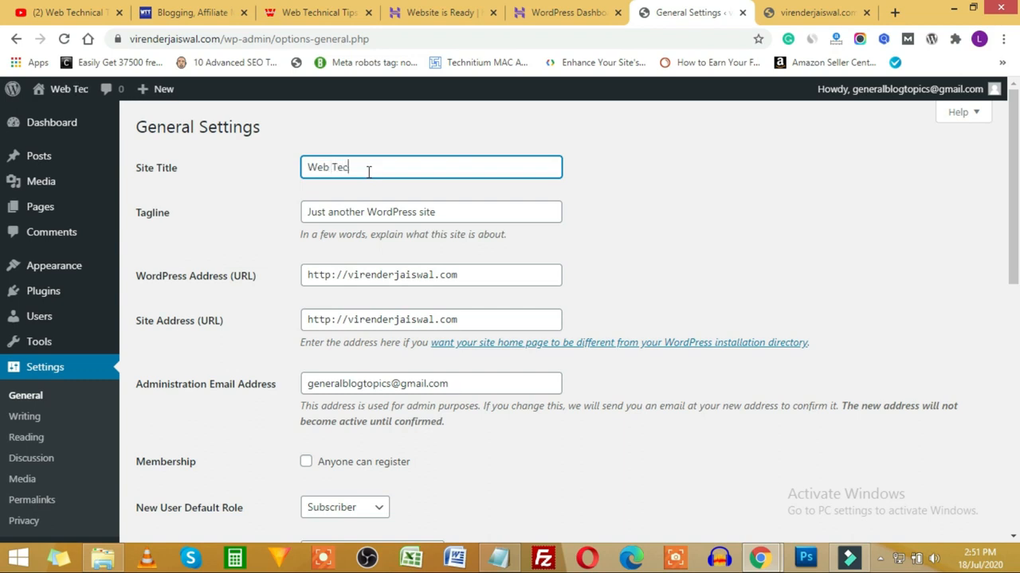
text(hnical Tips)
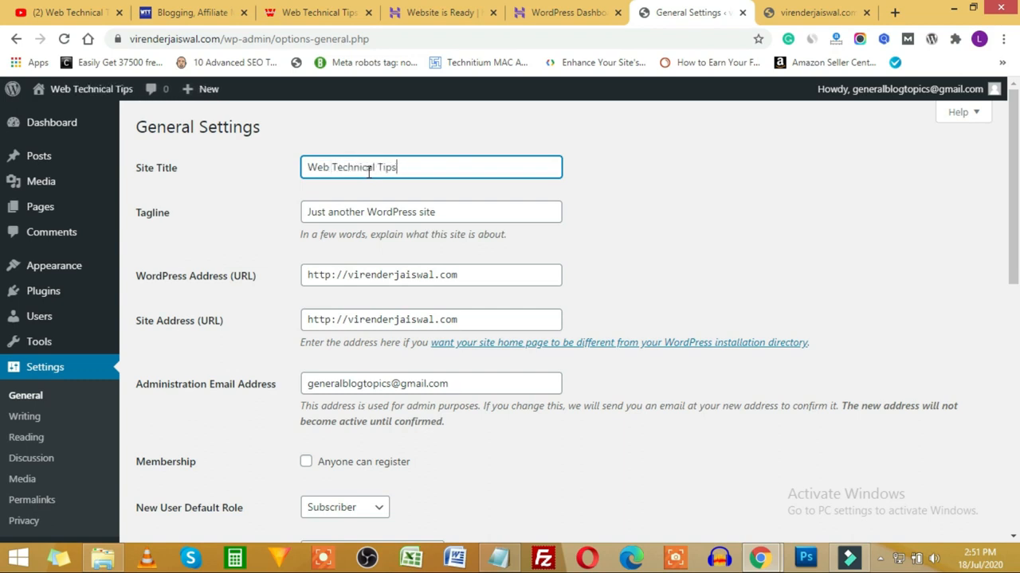
click(797, 189)
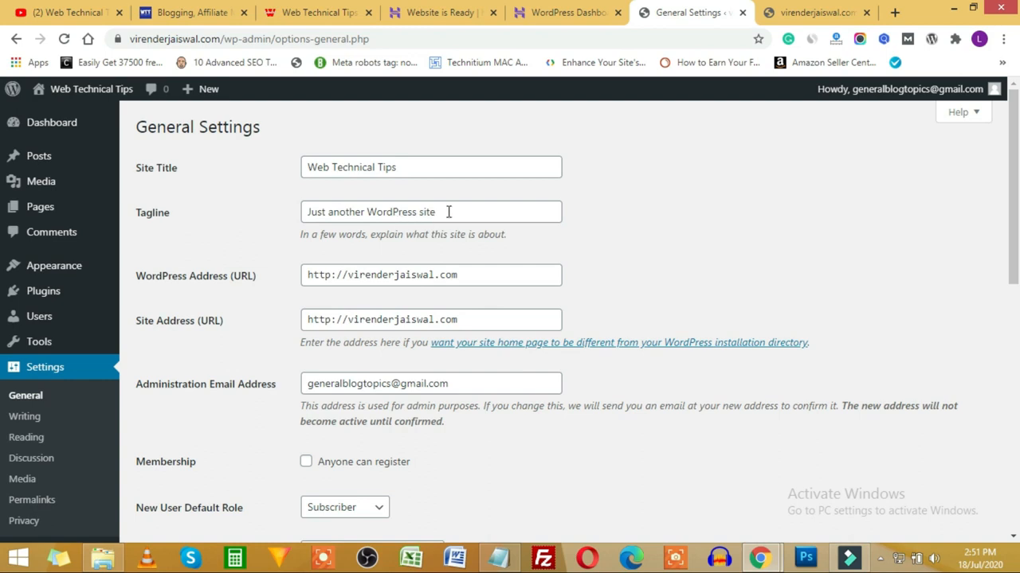
drag(449, 211, 239, 198)
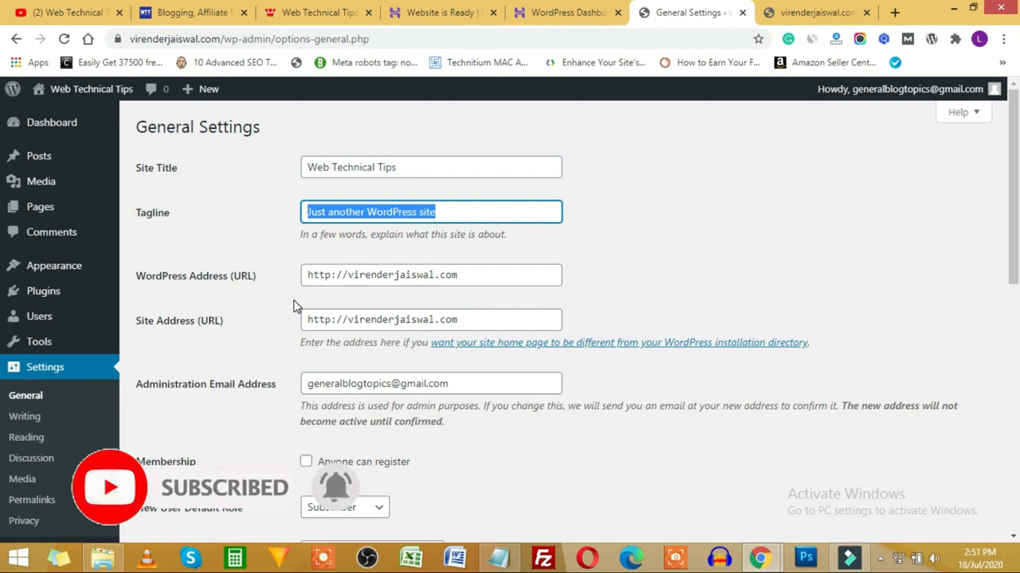
Step: Change the WordPress Address and Site Address from http to https
click(333, 274)
text(s)
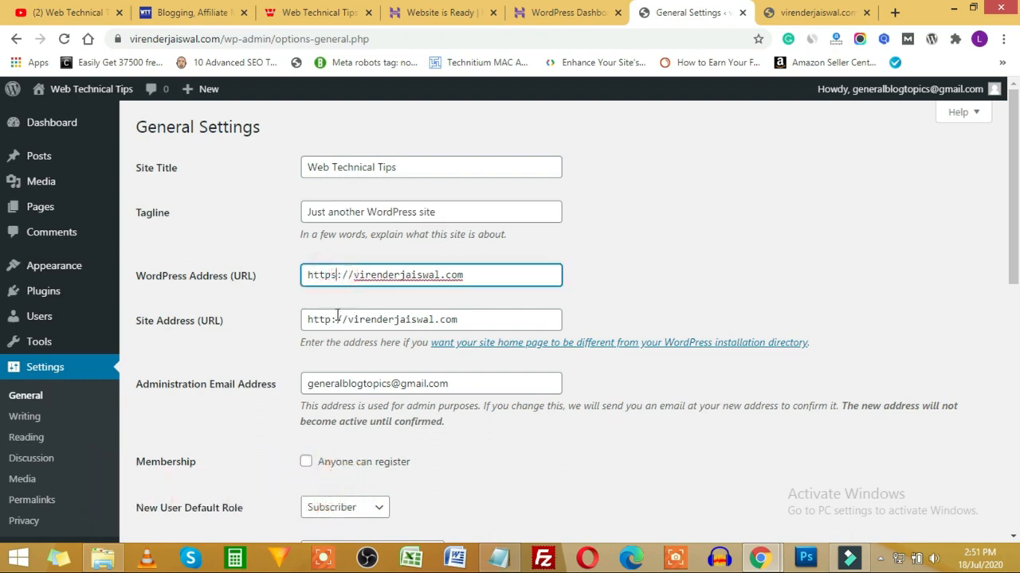
click(331, 320)
text(s)
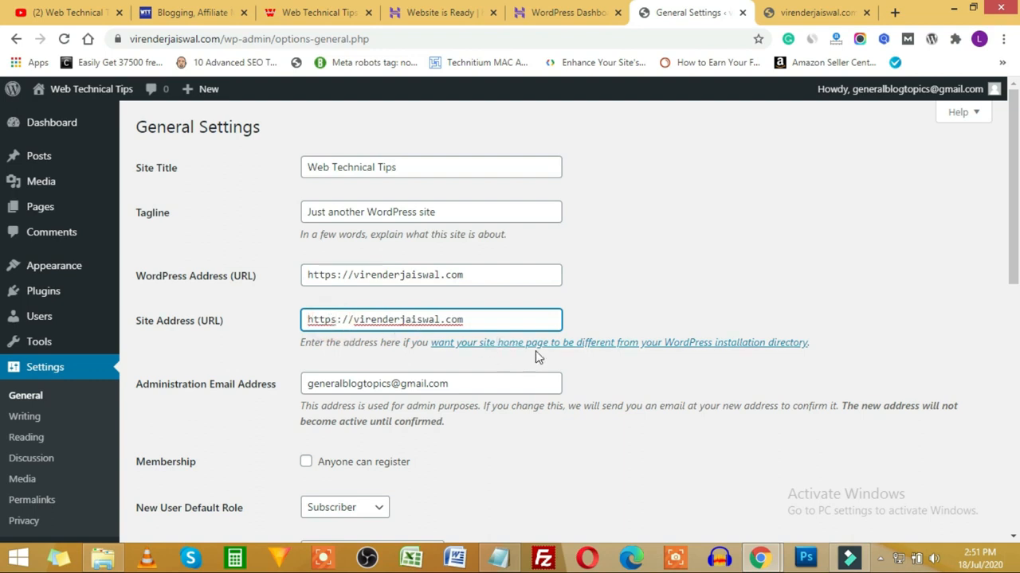
Step: Review the administration email, keep Subscriber as the new user default role, and check site language
scroll(470, 241, down, 2)
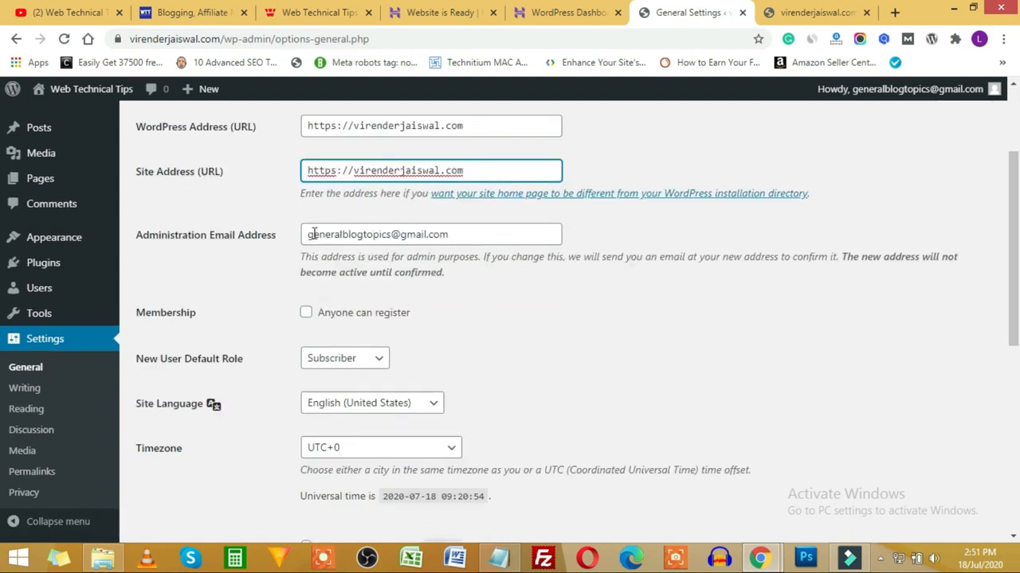
click(510, 239)
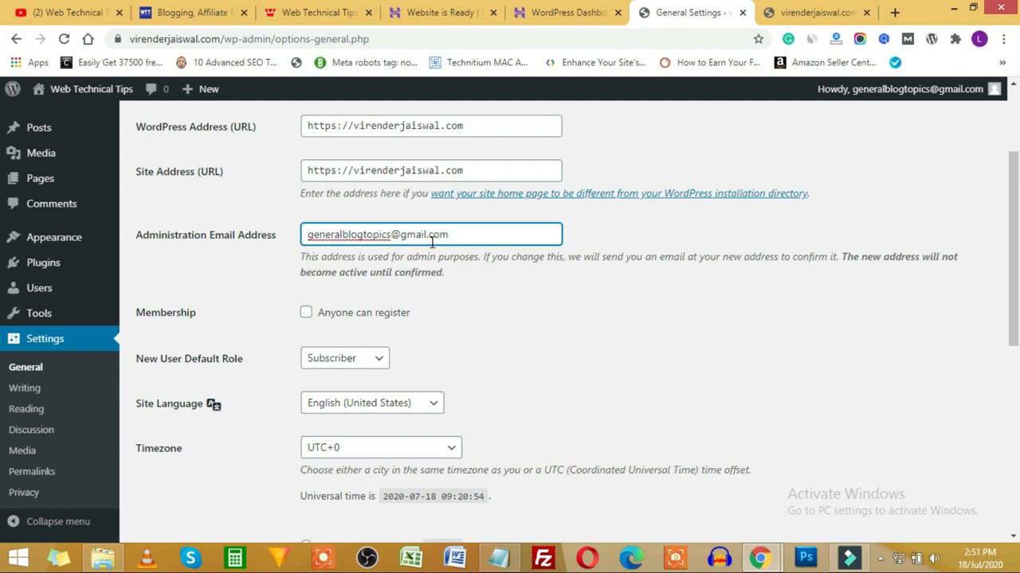
scroll(431, 243, down, 2)
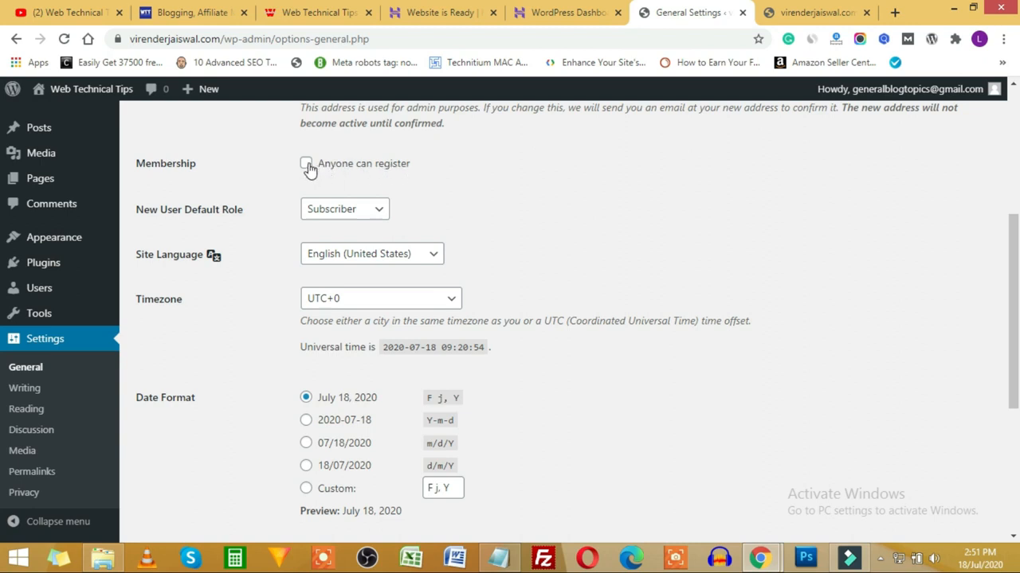
click(357, 214)
click(359, 214)
click(483, 206)
click(399, 262)
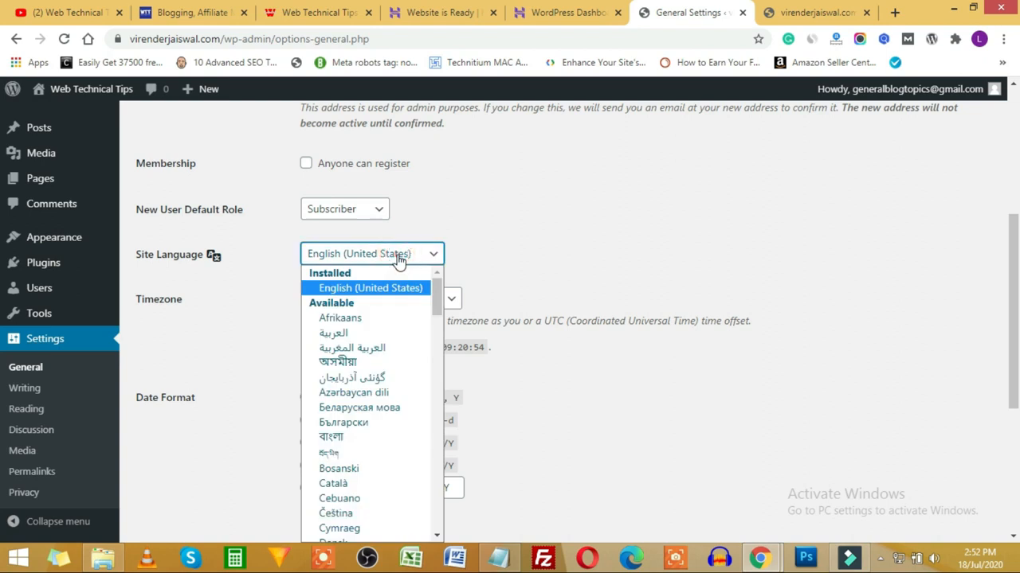
Step: Keep English (United States) as the site language and set the timezone to Kolkata
click(399, 262)
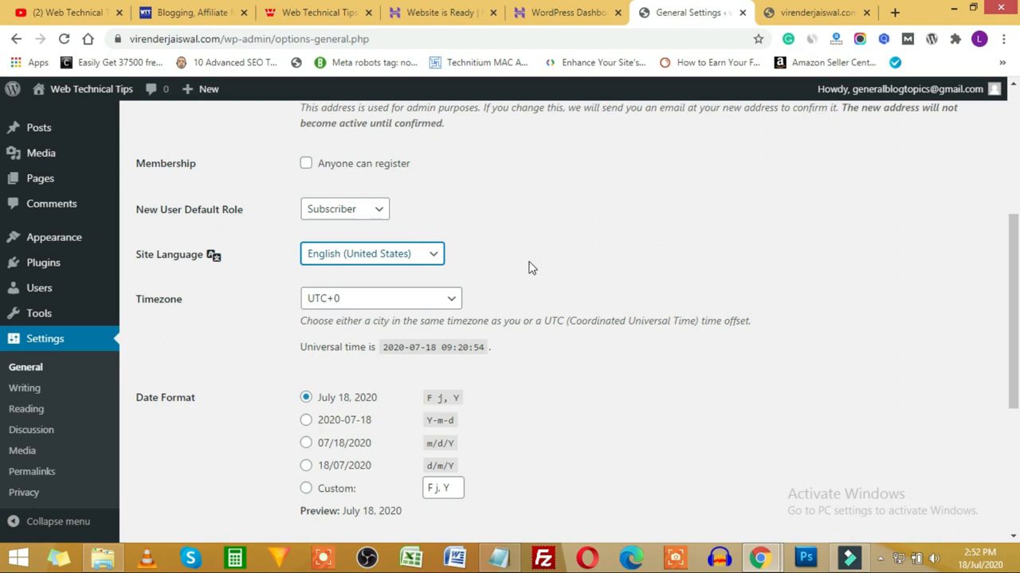
scroll(530, 267, down, 1)
click(458, 225)
scroll(497, 239, down, 2)
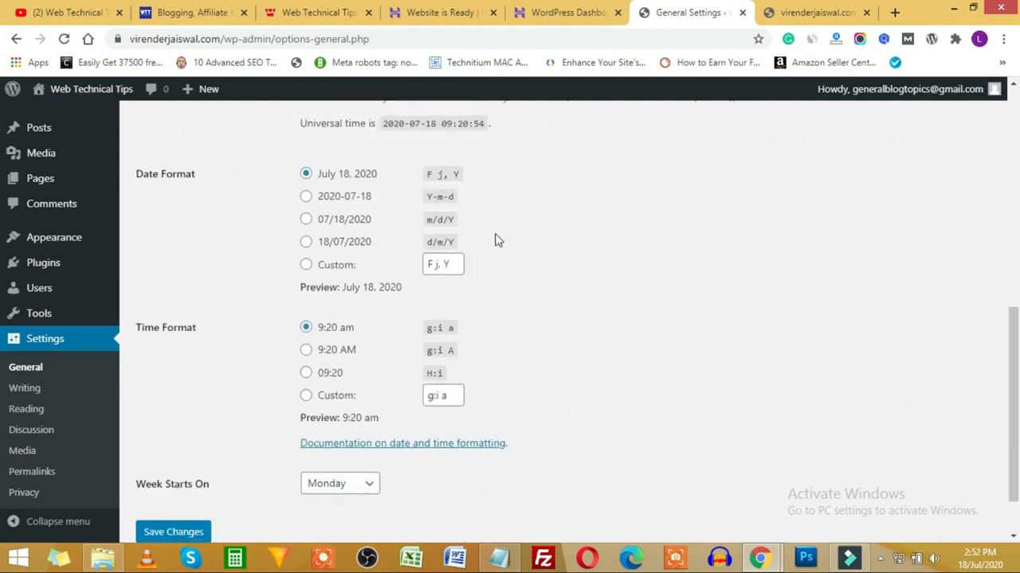
scroll(523, 201, up, 2)
click(437, 223)
scroll(398, 327, down, 3)
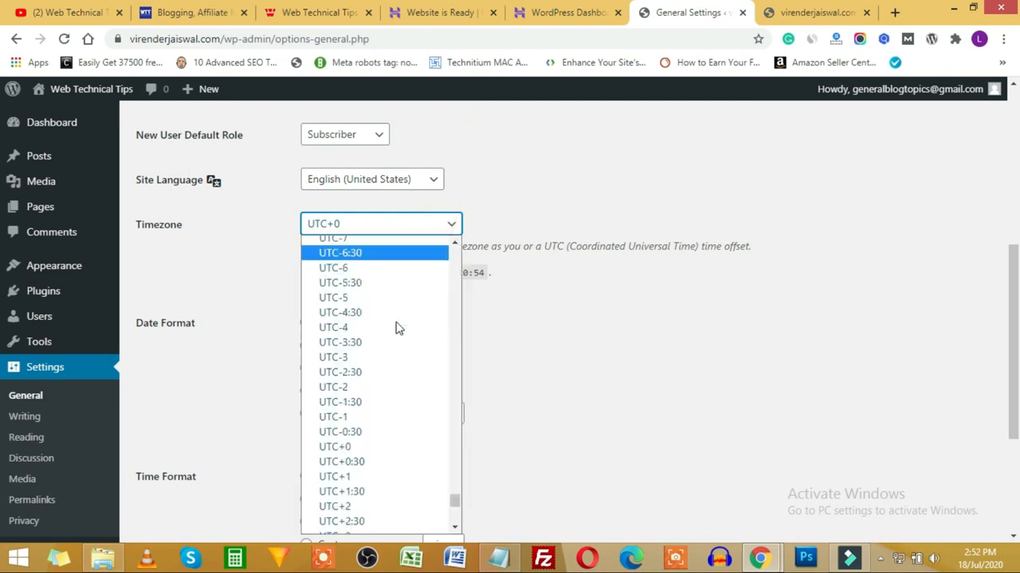
scroll(399, 328, down, 4)
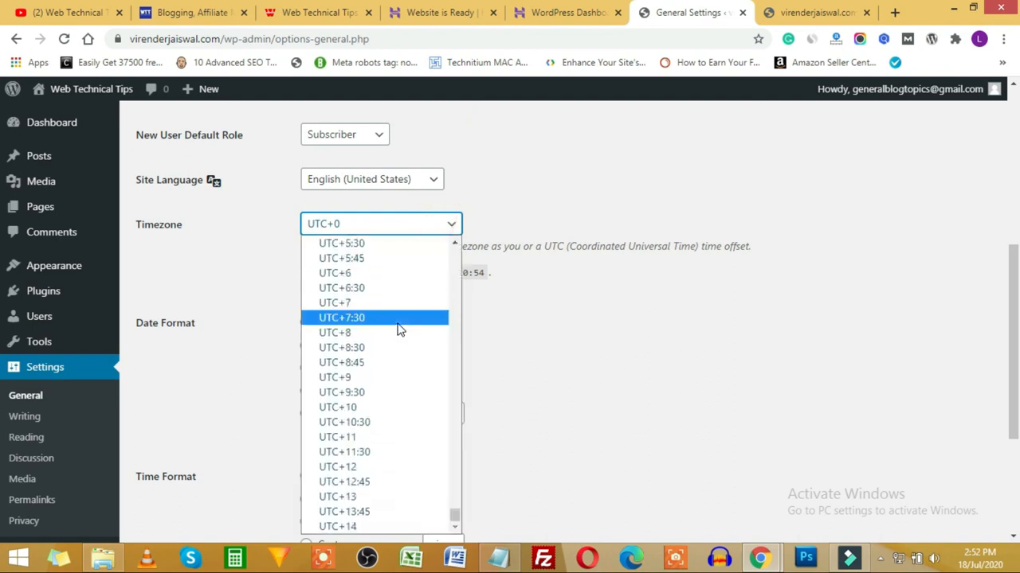
scroll(399, 330, up, 20)
scroll(398, 330, up, 20)
scroll(399, 329, up, 6)
scroll(400, 329, down, 6)
scroll(399, 329, up, 6)
scroll(399, 329, down, 20)
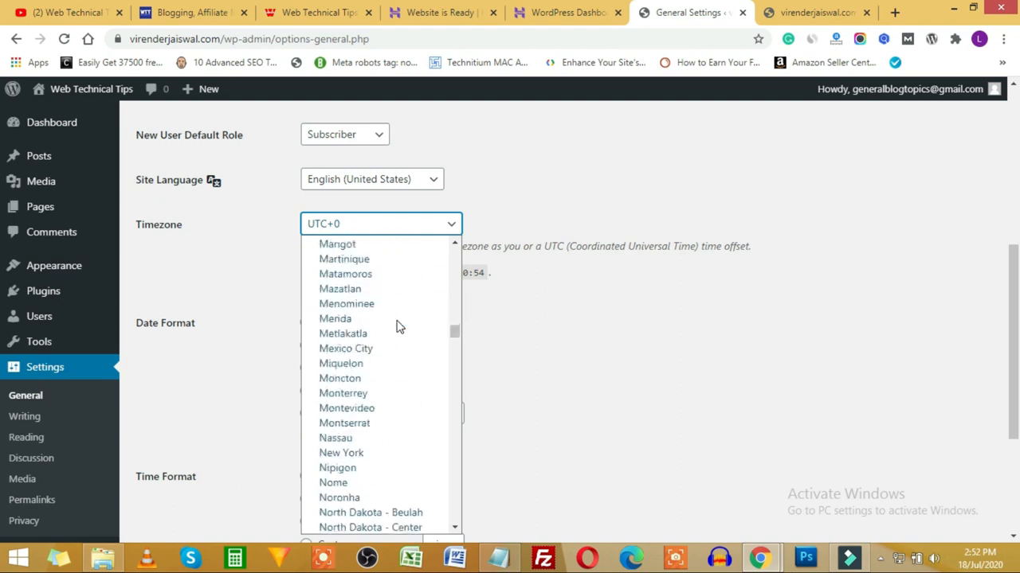
scroll(399, 327, up, 6)
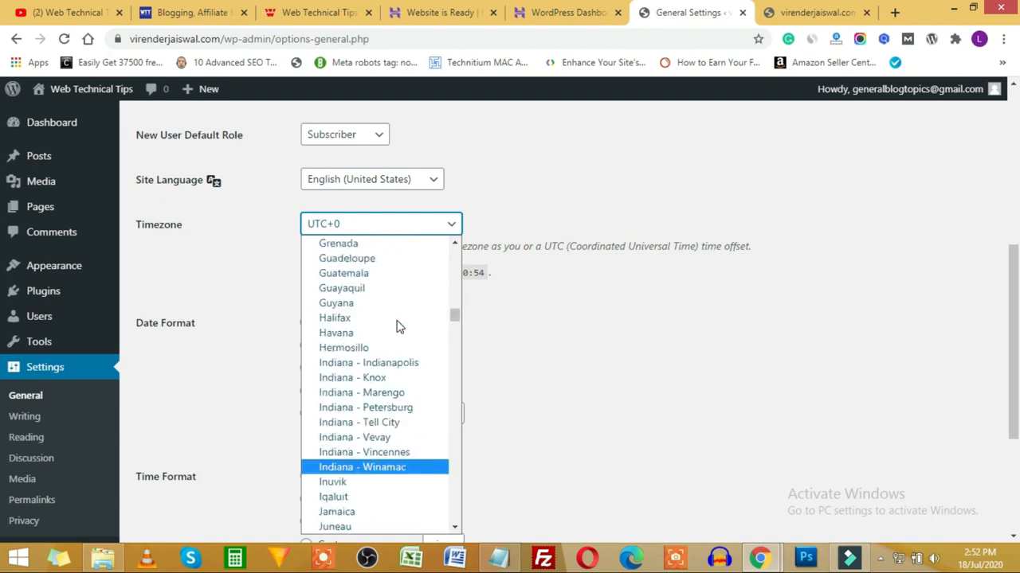
scroll(399, 326, down, 20)
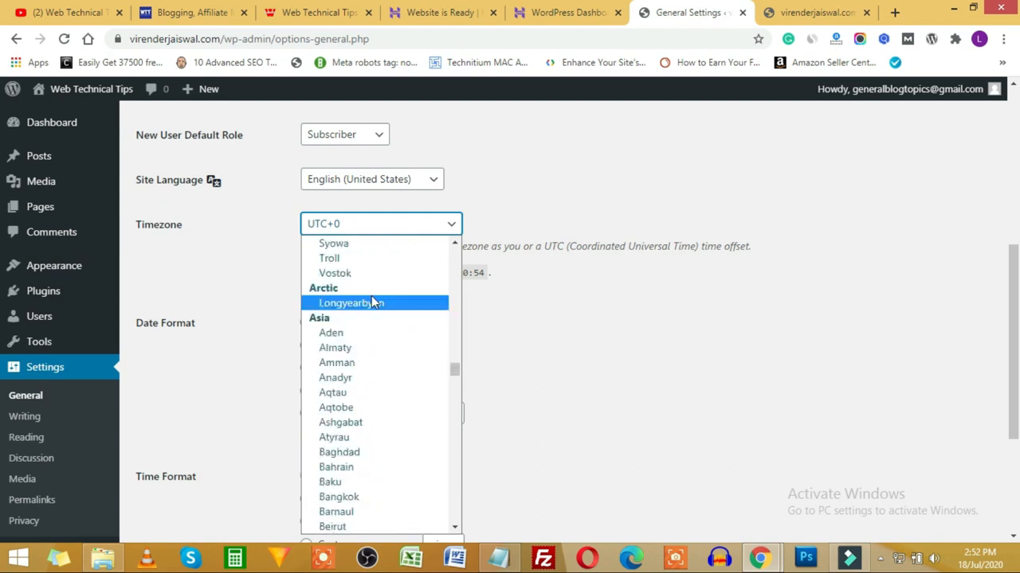
scroll(395, 438, down, 10)
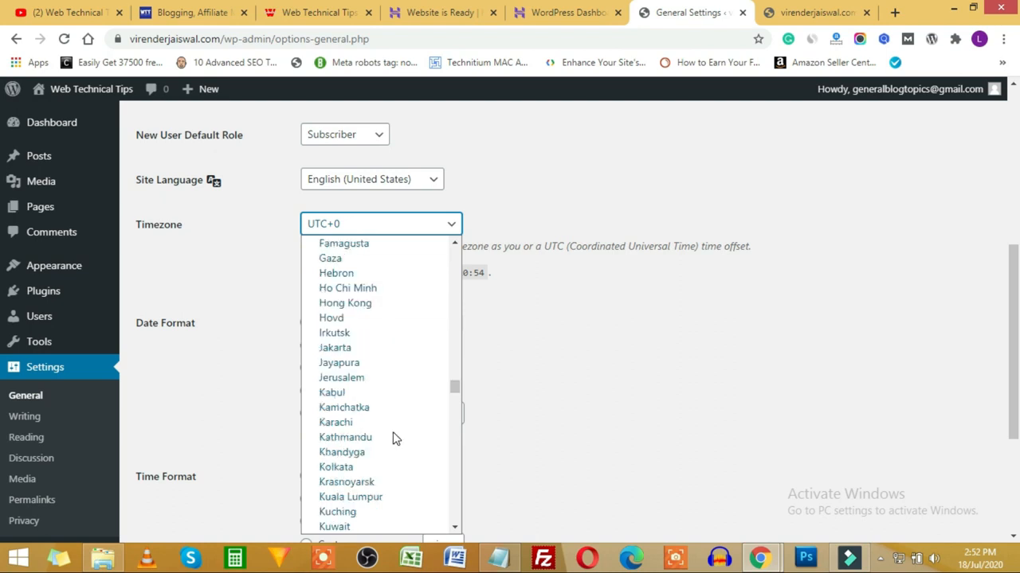
click(347, 467)
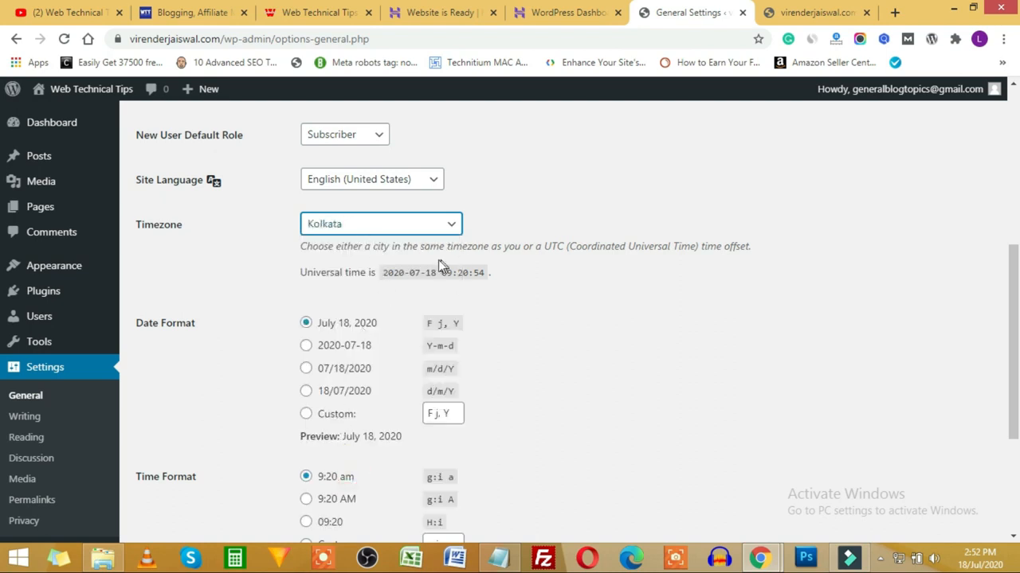
click(542, 287)
Step: Save General Settings, keeping the July 18, 2020 date format and 9:20 am time format
scroll(237, 291, down, 2)
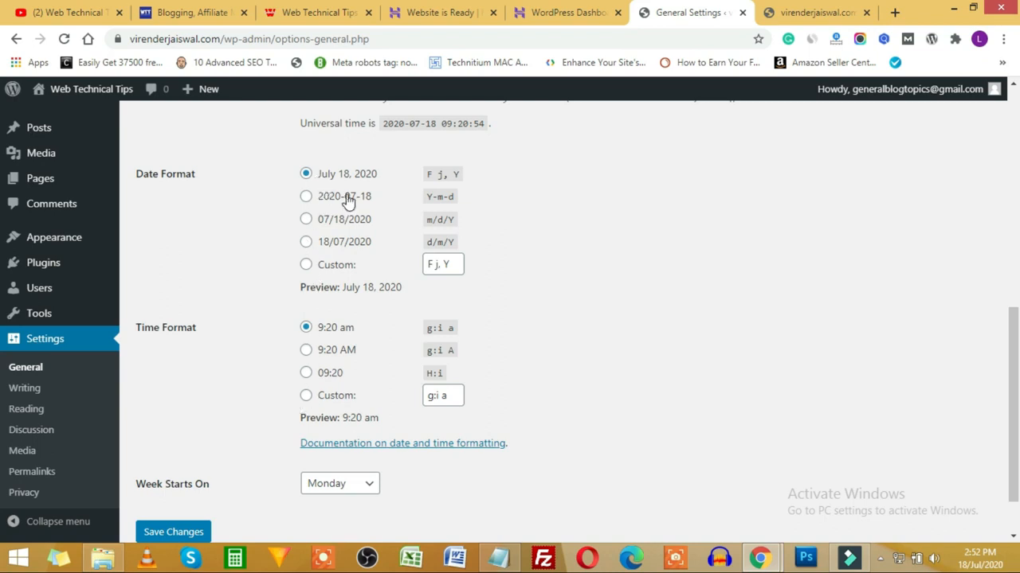
scroll(492, 249, up, 4)
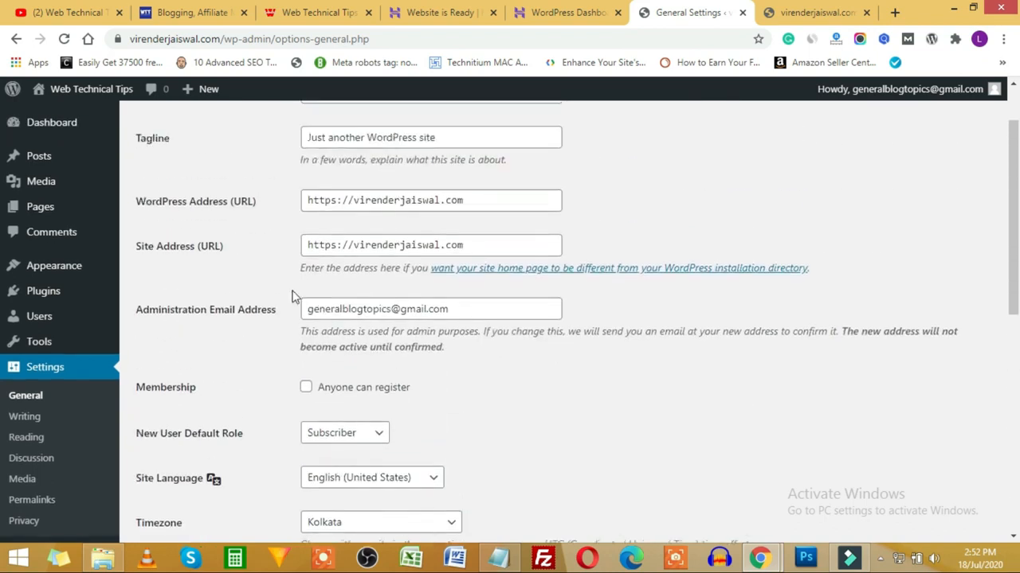
scroll(239, 458, down, 1)
scroll(265, 461, down, 6)
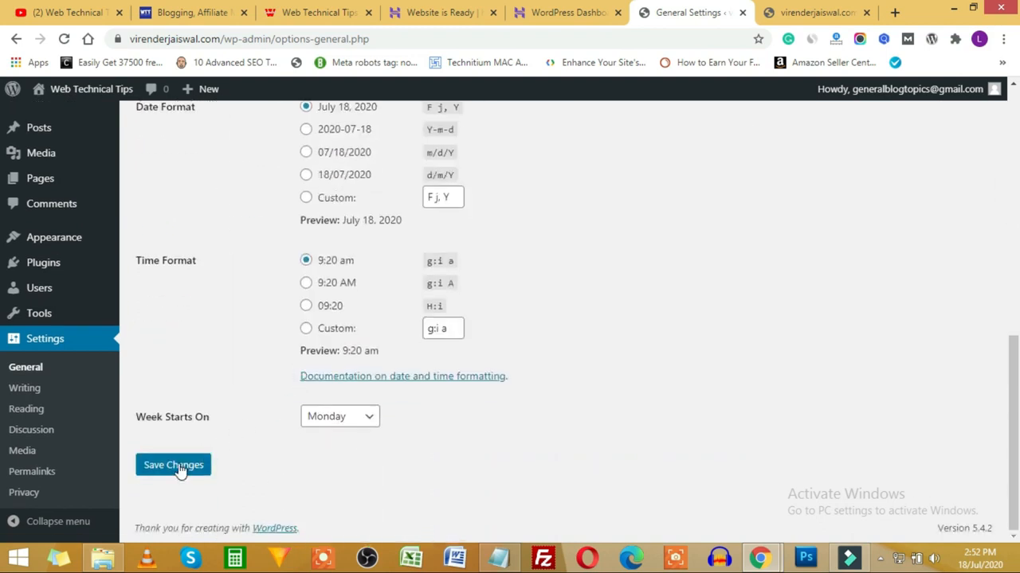
click(183, 468)
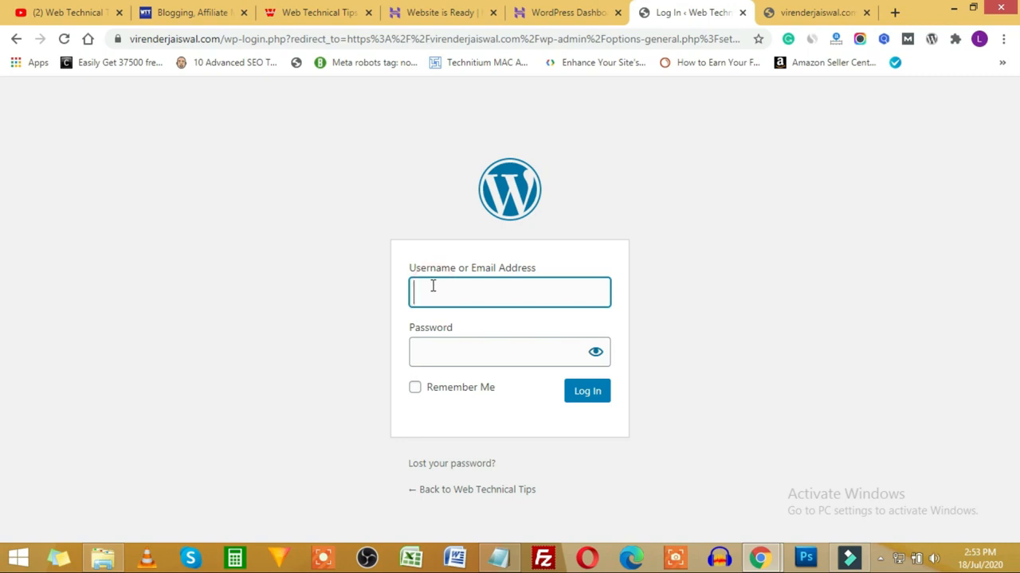
Step: Log back in and re-save General Settings, now showing Kolkata local time 14:53:47
click(603, 389)
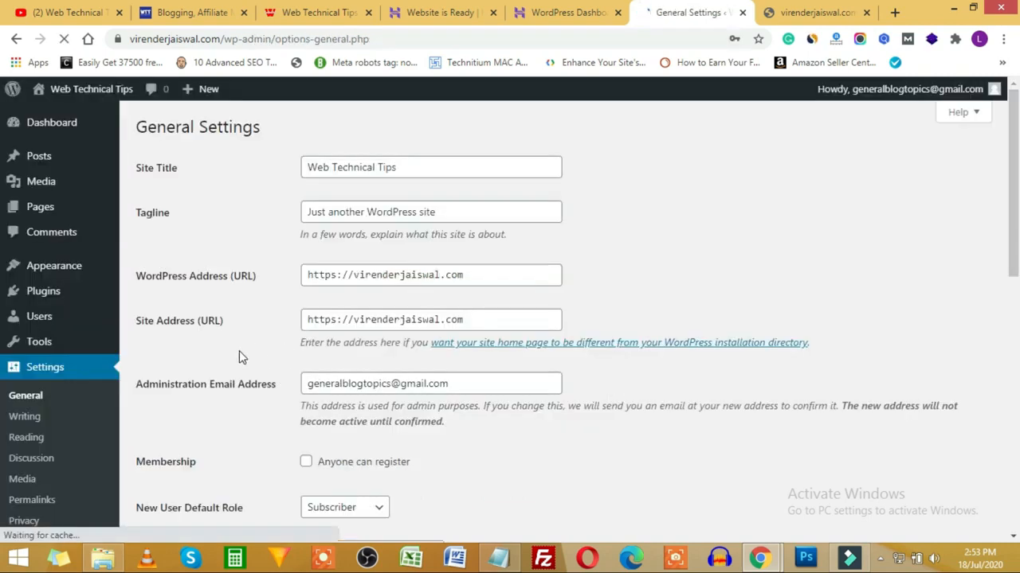
scroll(239, 350, down, 9)
click(184, 464)
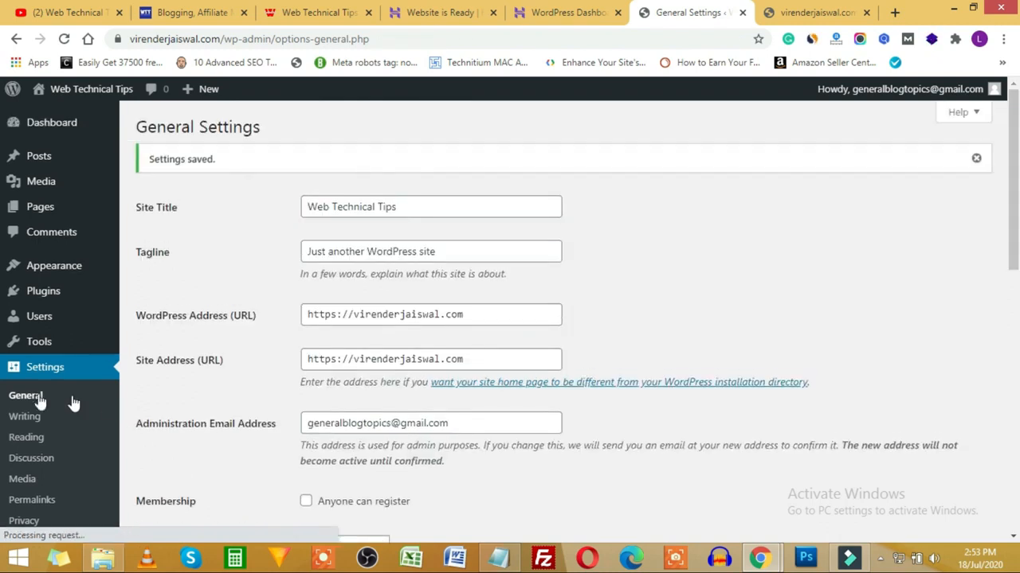
scroll(46, 404, down, 2)
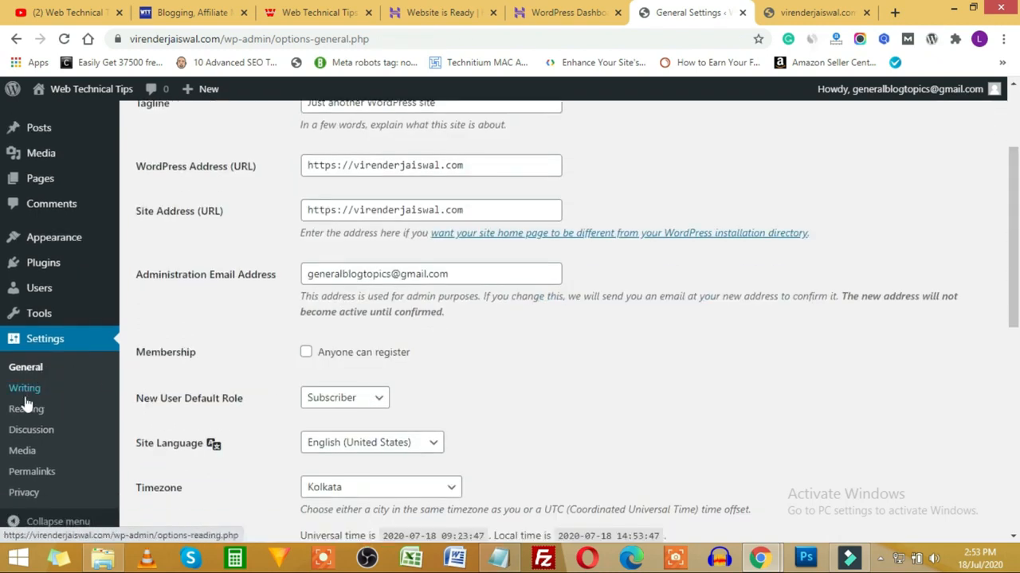
Step: Open Writing Settings and expand the Default Post Category list, which offers only Uncategorized
click(24, 390)
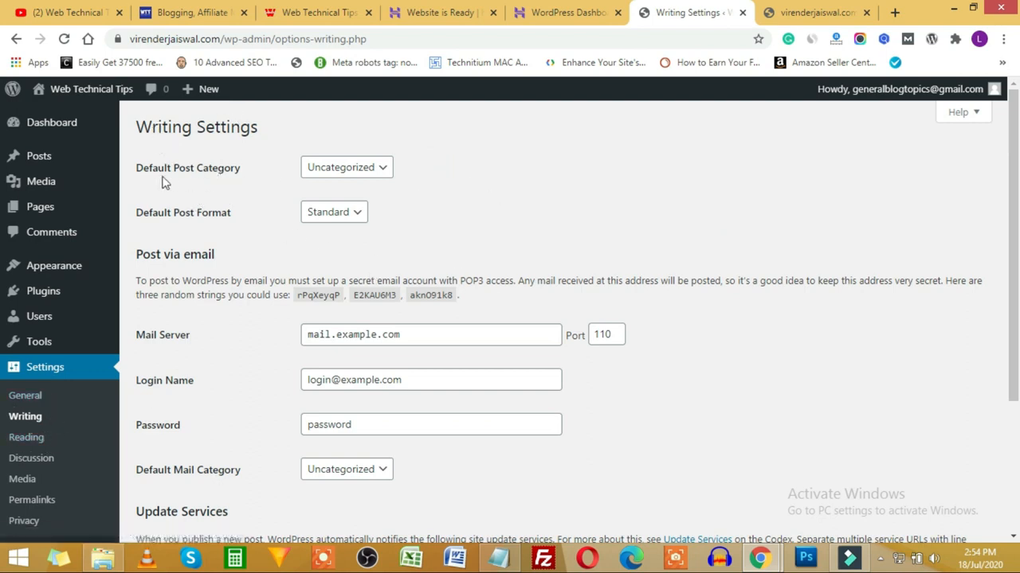
click(381, 171)
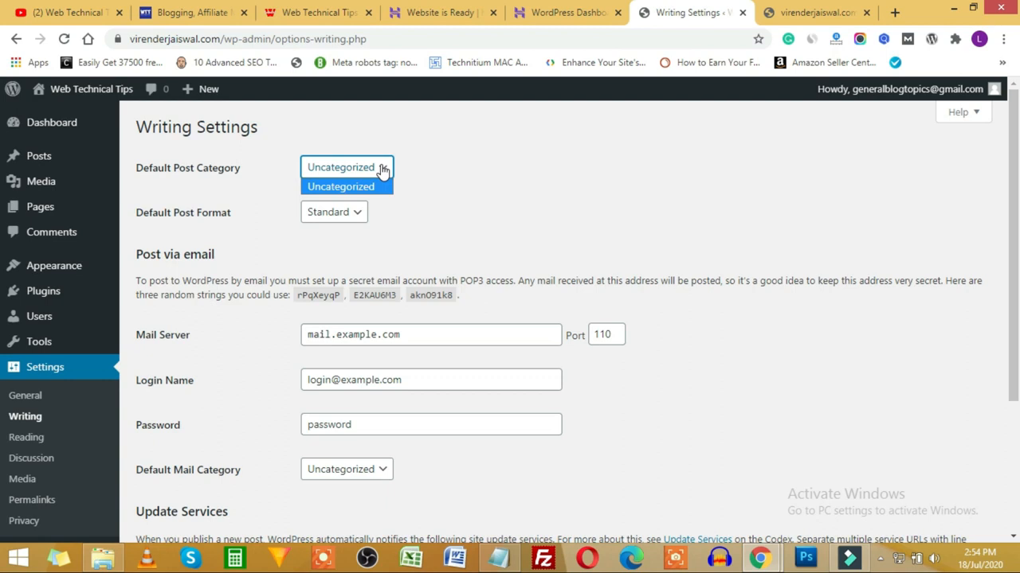
Step: Keep Uncategorized as default post category and Standard as default post format
click(196, 230)
click(310, 225)
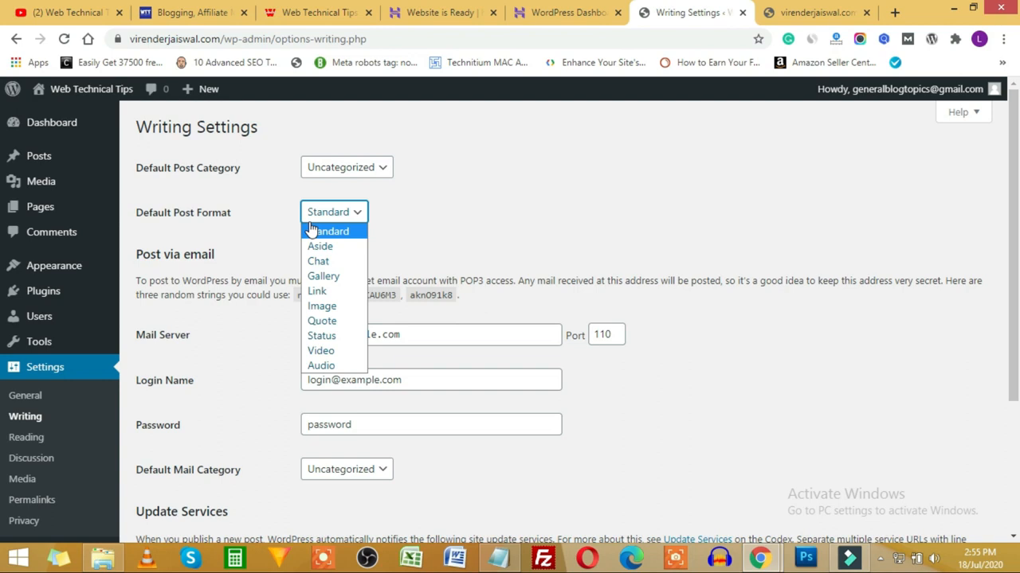
click(403, 210)
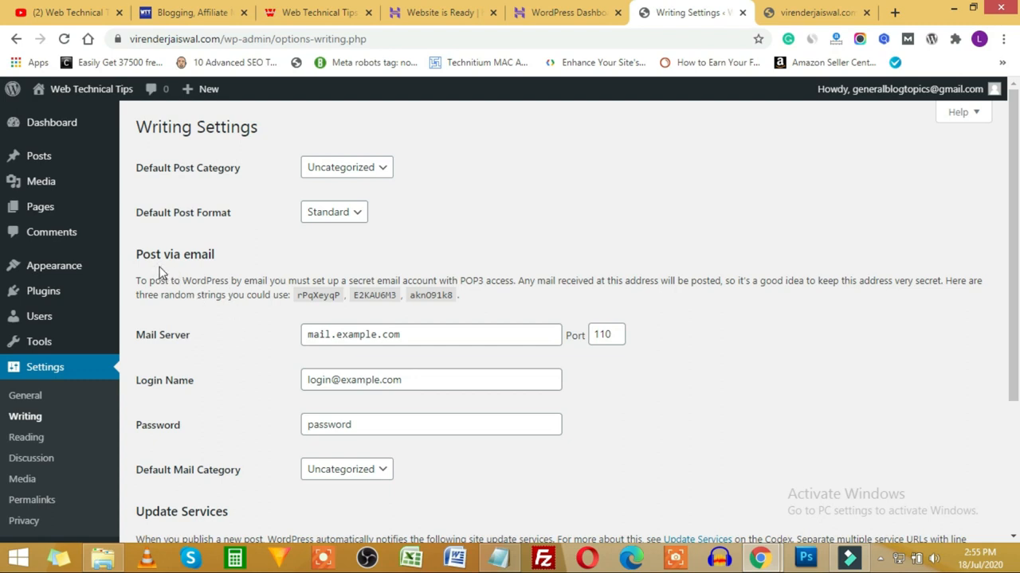
Step: Scroll through the remaining Writing Settings and go to the Reading Settings page
scroll(227, 376, down, 1)
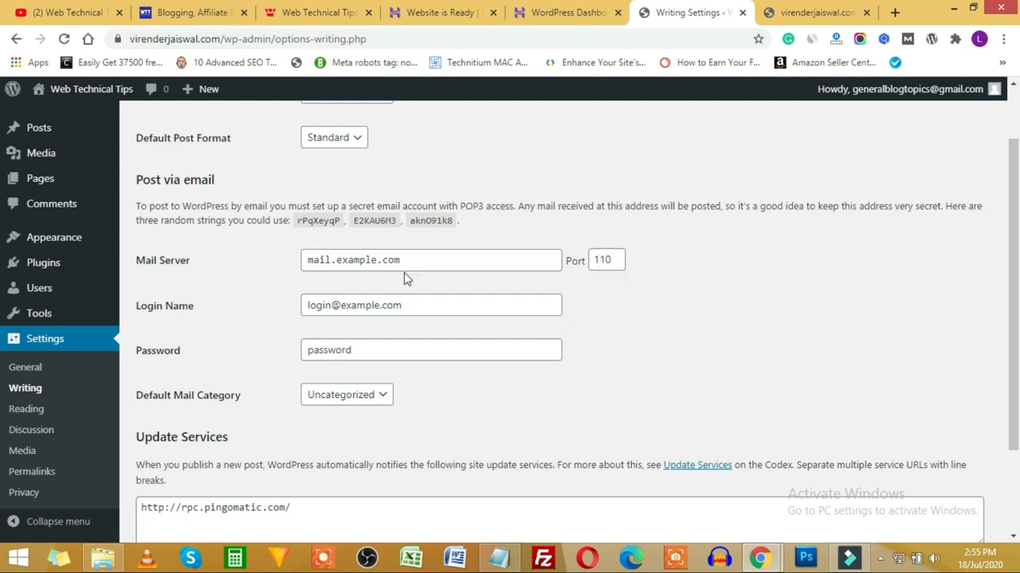
scroll(478, 311, down, 1)
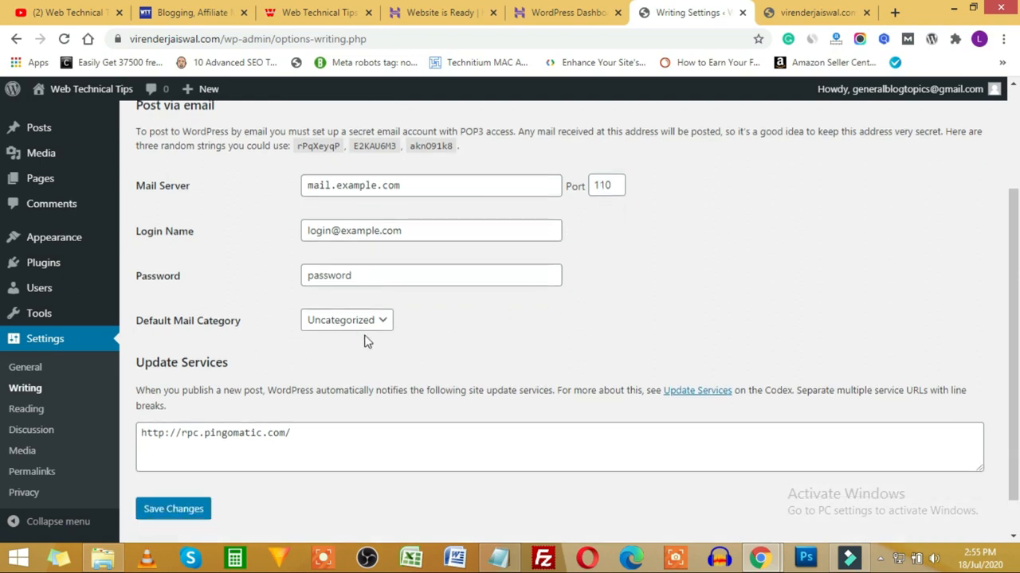
scroll(283, 368, down, 1)
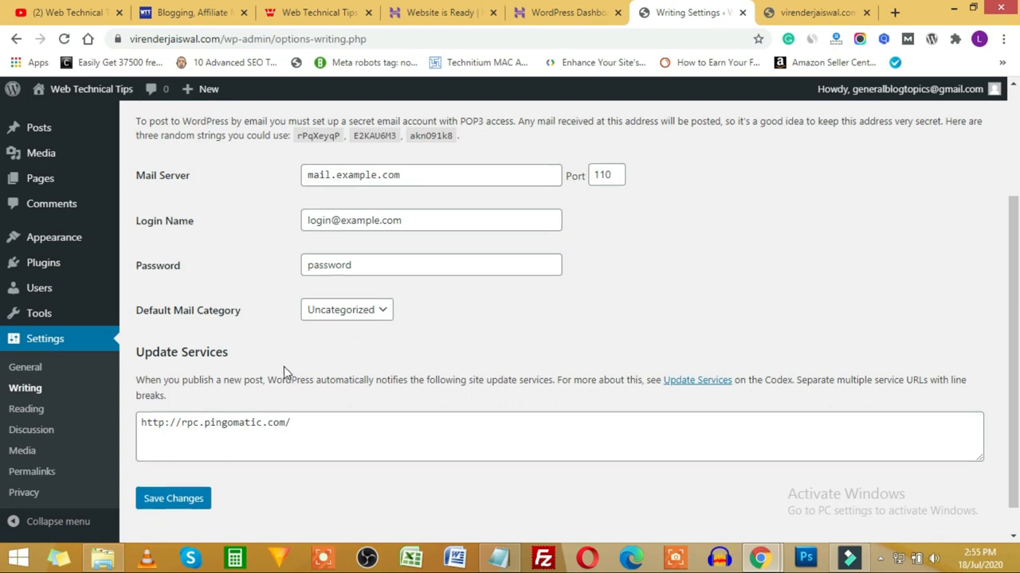
scroll(282, 442, up, 3)
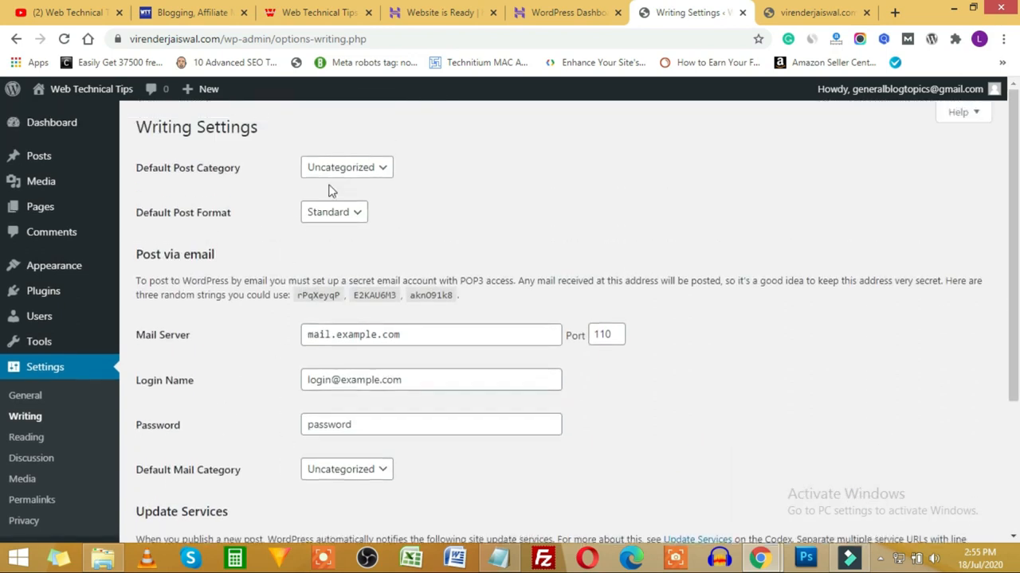
scroll(247, 373, down, 3)
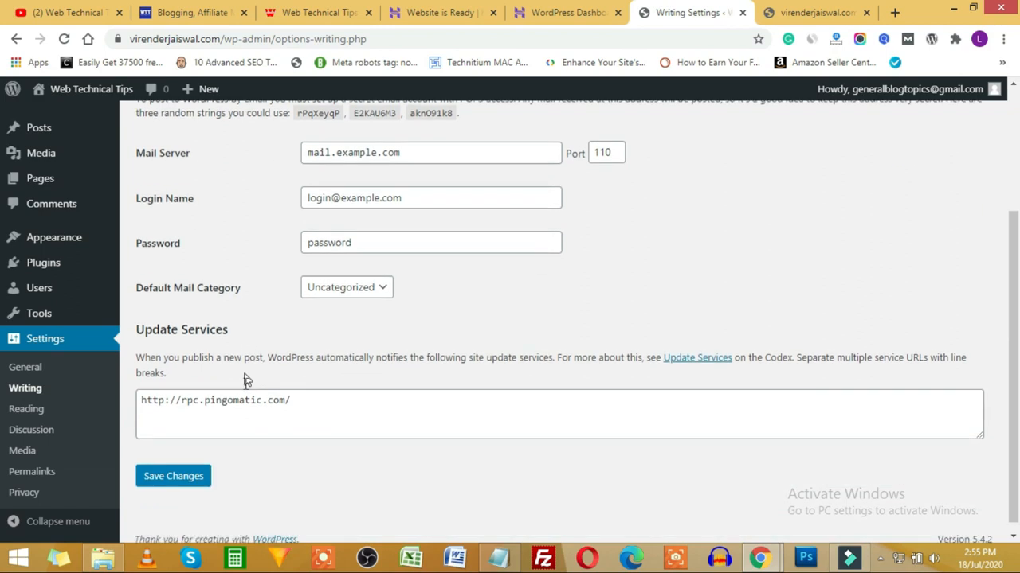
click(31, 411)
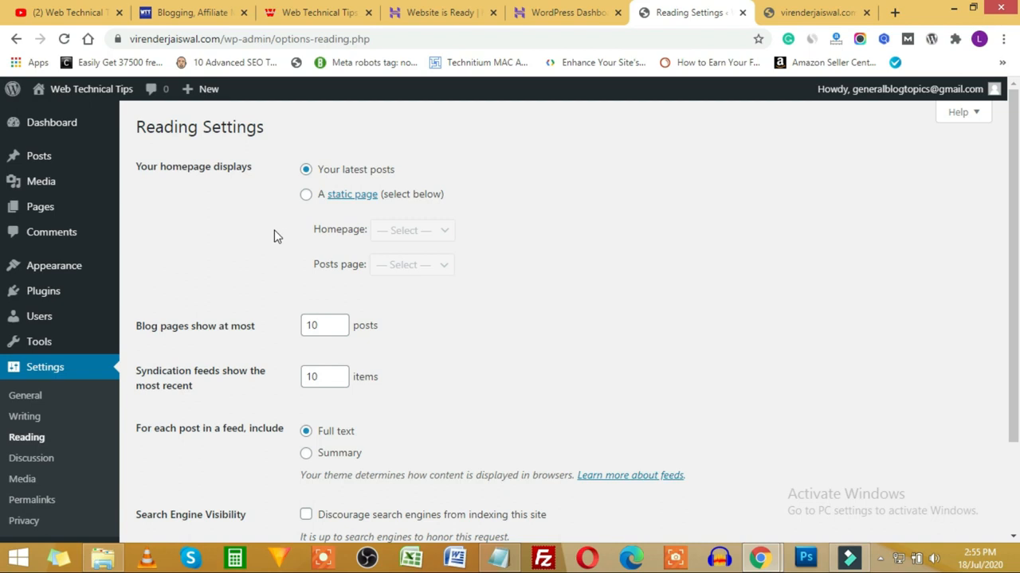
click(204, 13)
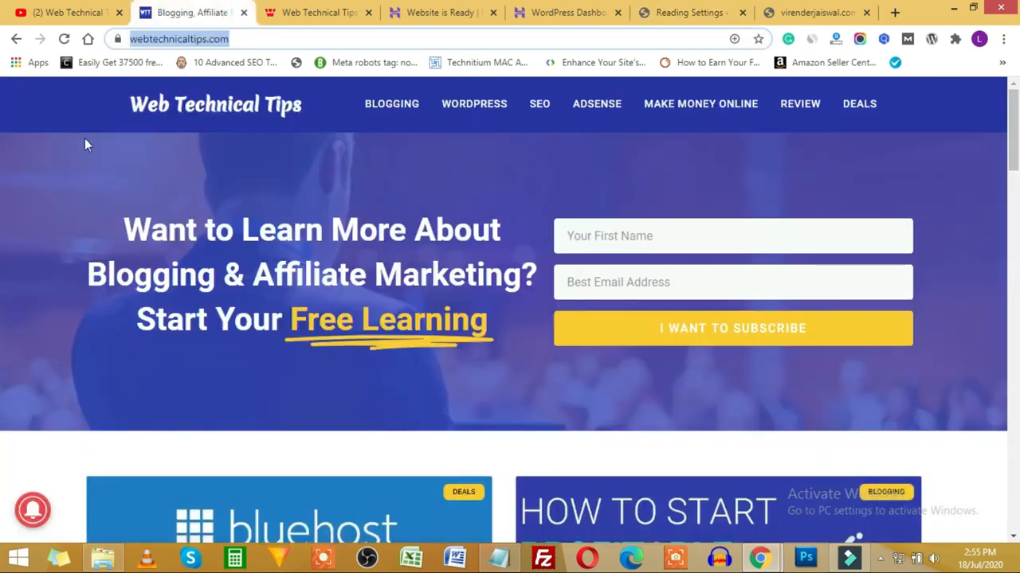
click(84, 138)
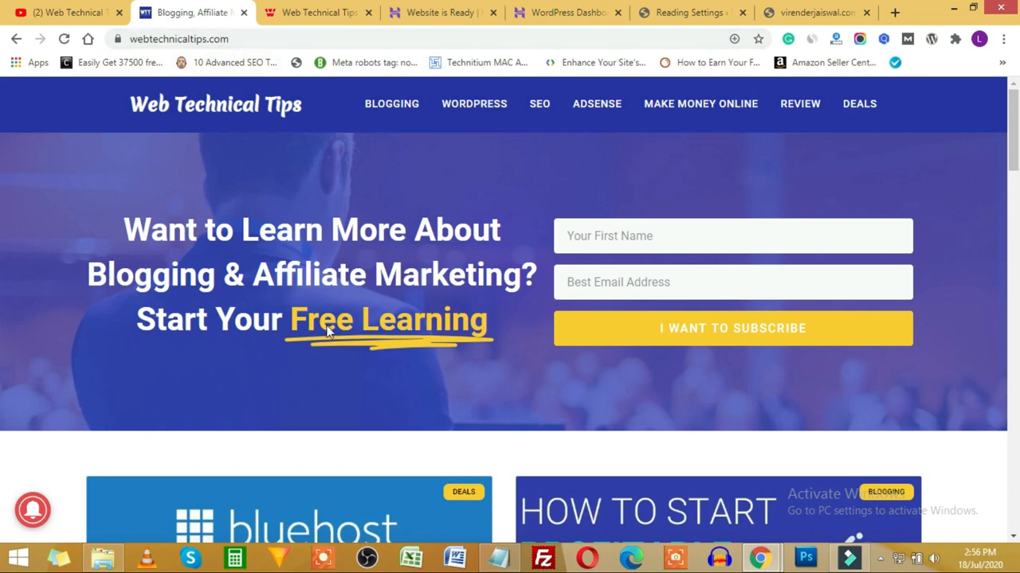
scroll(267, 279, down, 3)
scroll(475, 377, down, 10)
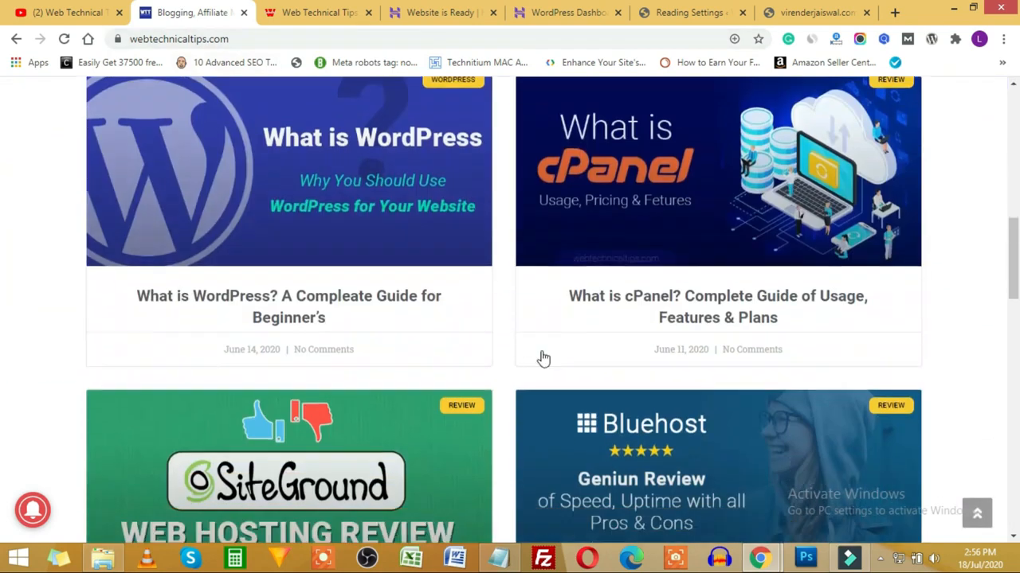
scroll(454, 319, up, 15)
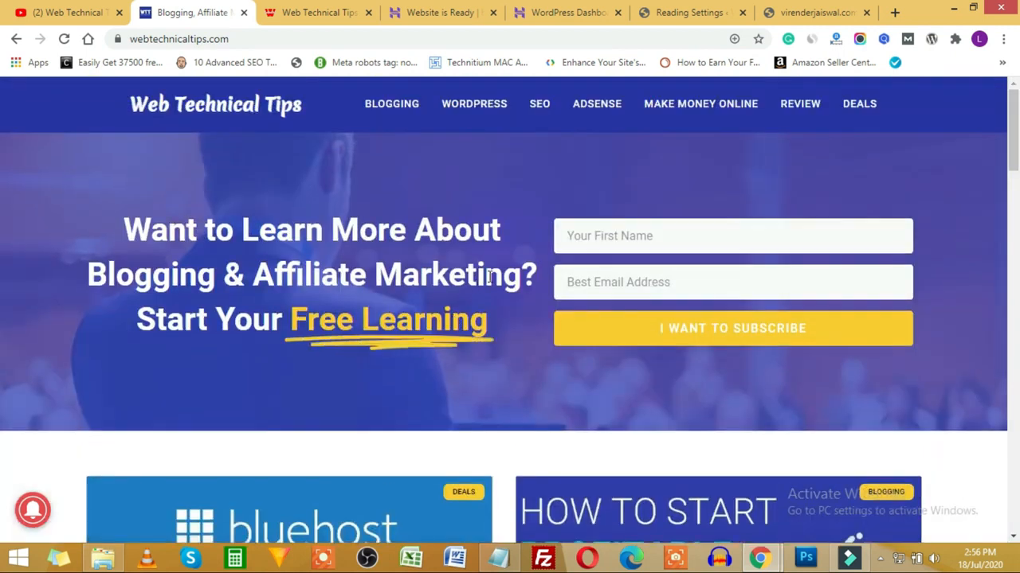
click(660, 9)
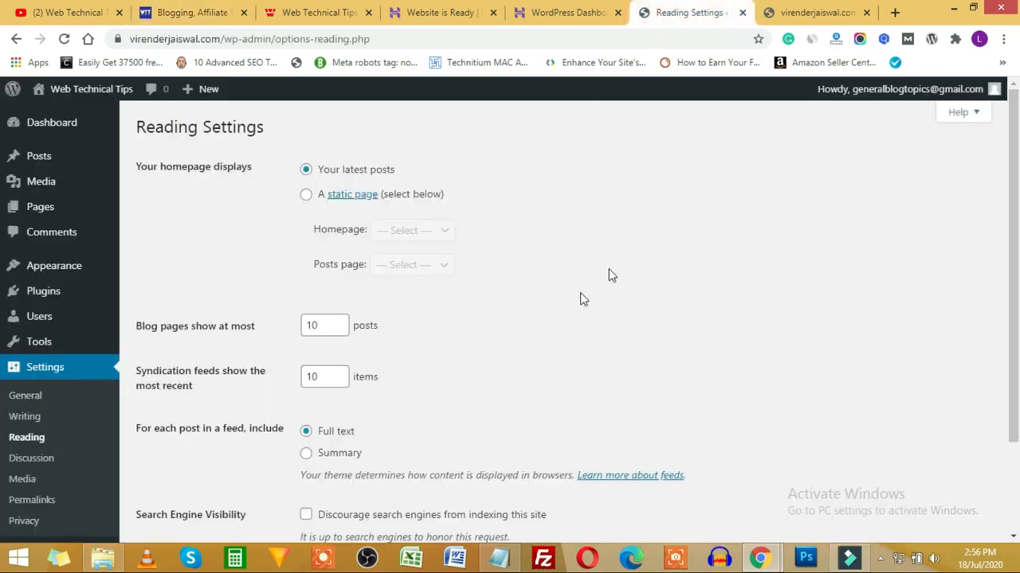
Step: Set the homepage to display a static page and glance at the Homepage and Posts page lists
click(307, 196)
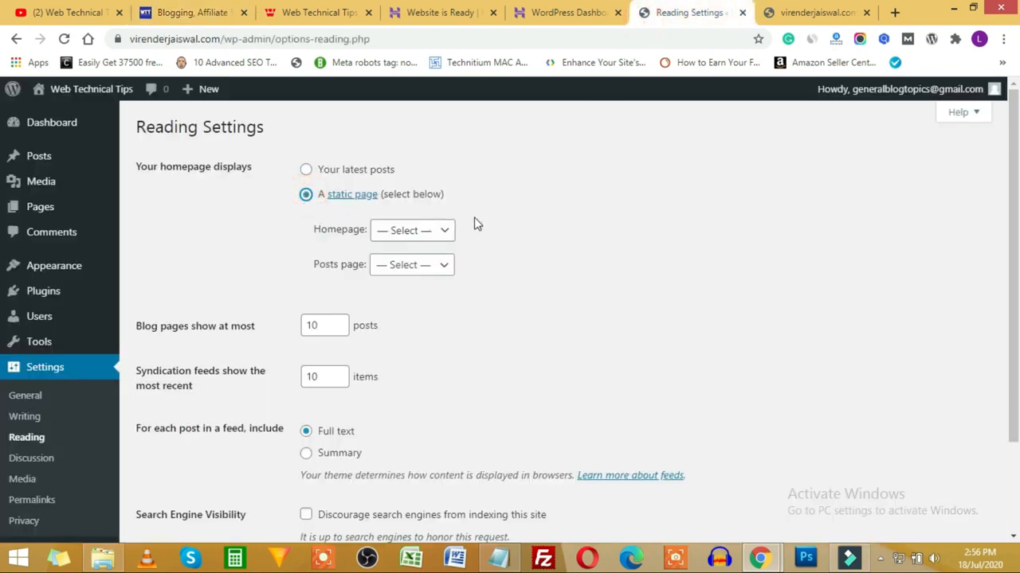
click(422, 239)
click(474, 225)
click(415, 266)
click(566, 253)
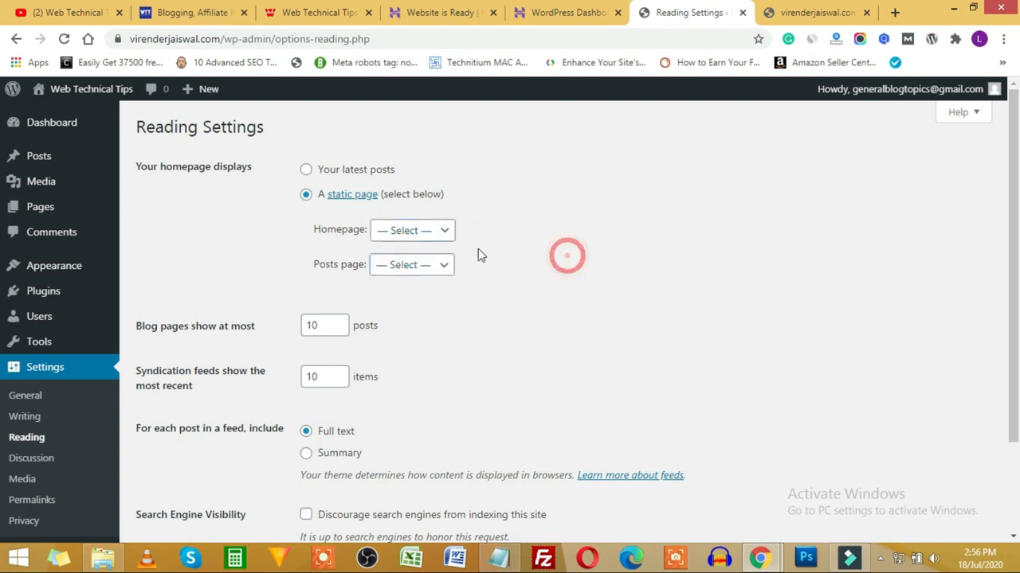
Step: Recheck the Homepage and Posts page lists, which offer only Sample Page
mouse_move(46, 212)
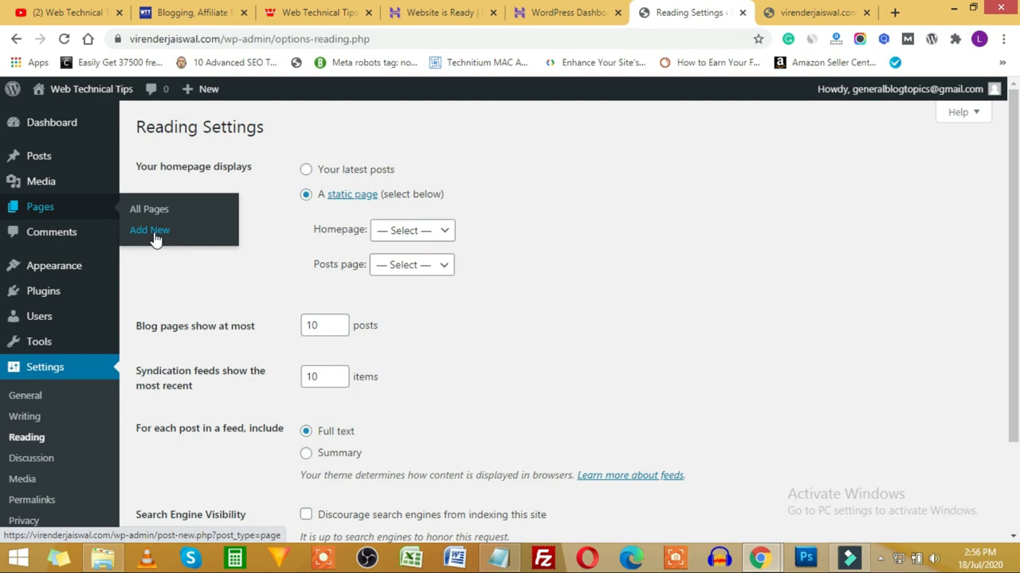
click(437, 237)
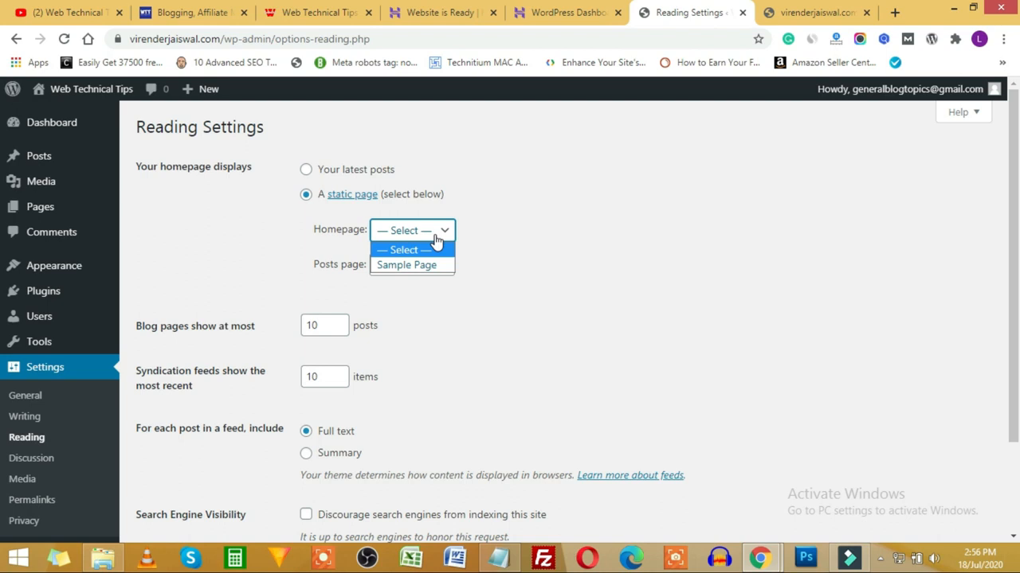
click(519, 235)
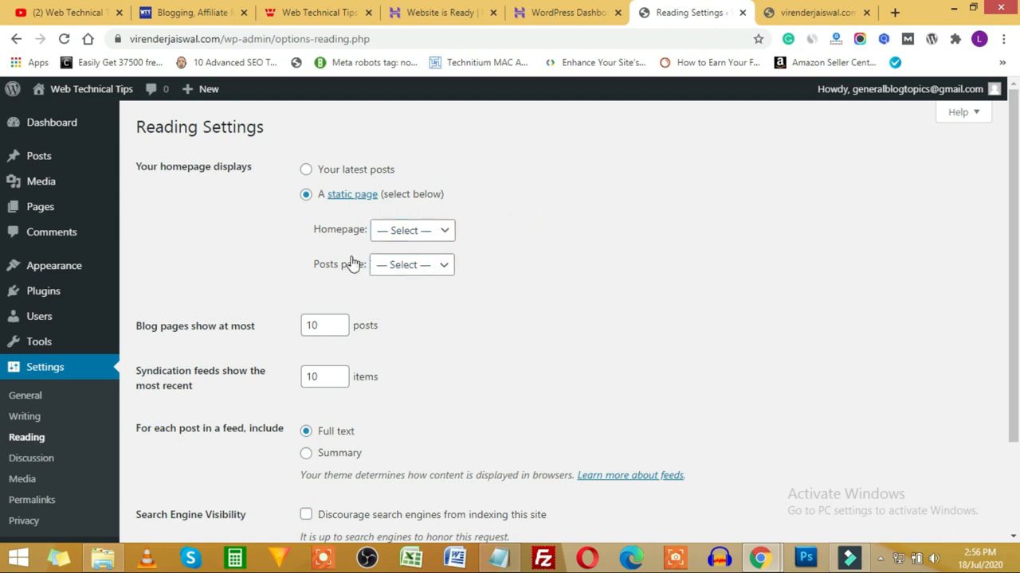
click(417, 270)
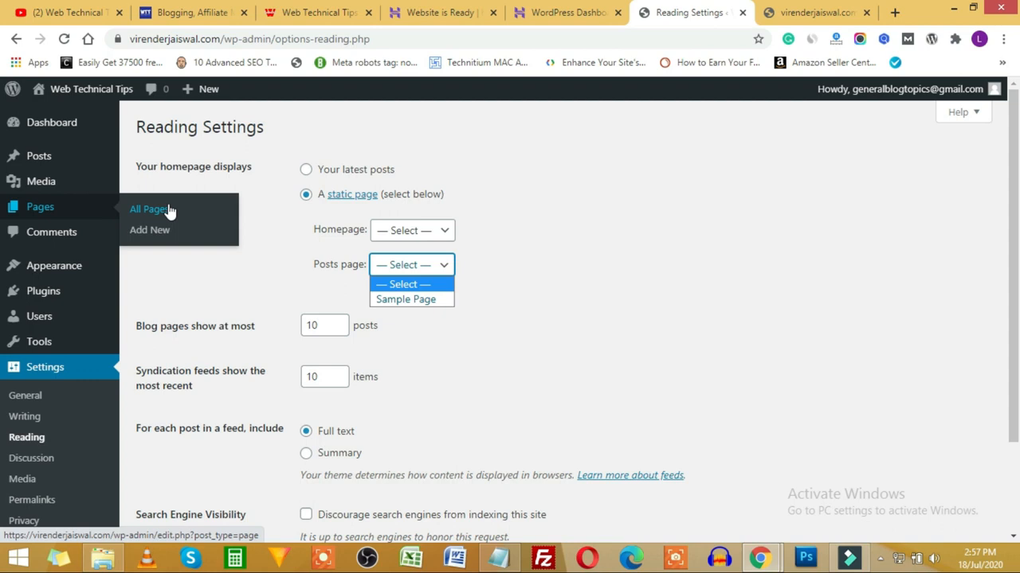
click(416, 270)
click(413, 265)
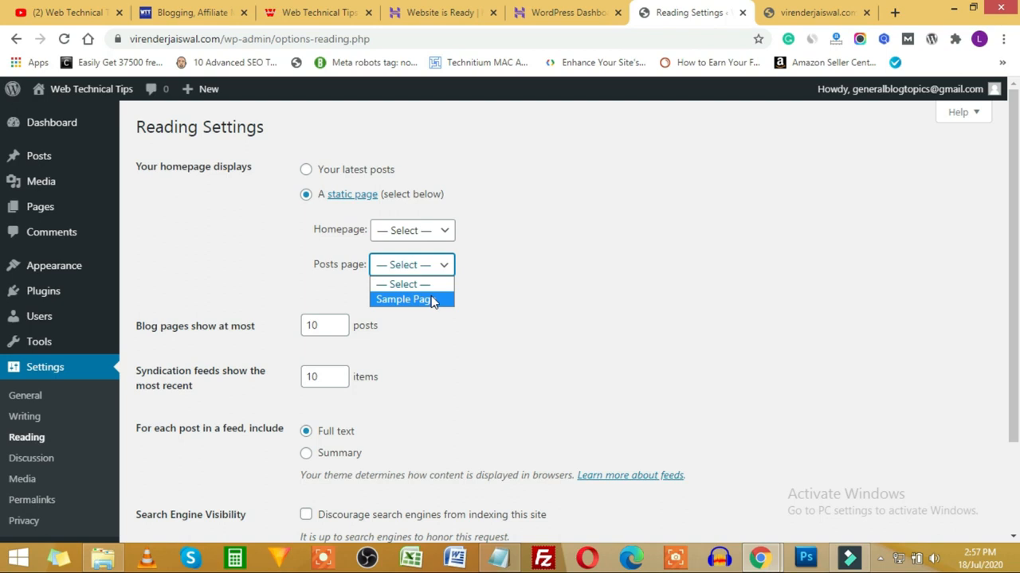
Step: Load webtechnicaltips.com/blog in the browser and scroll through the blog listing
click(188, 12)
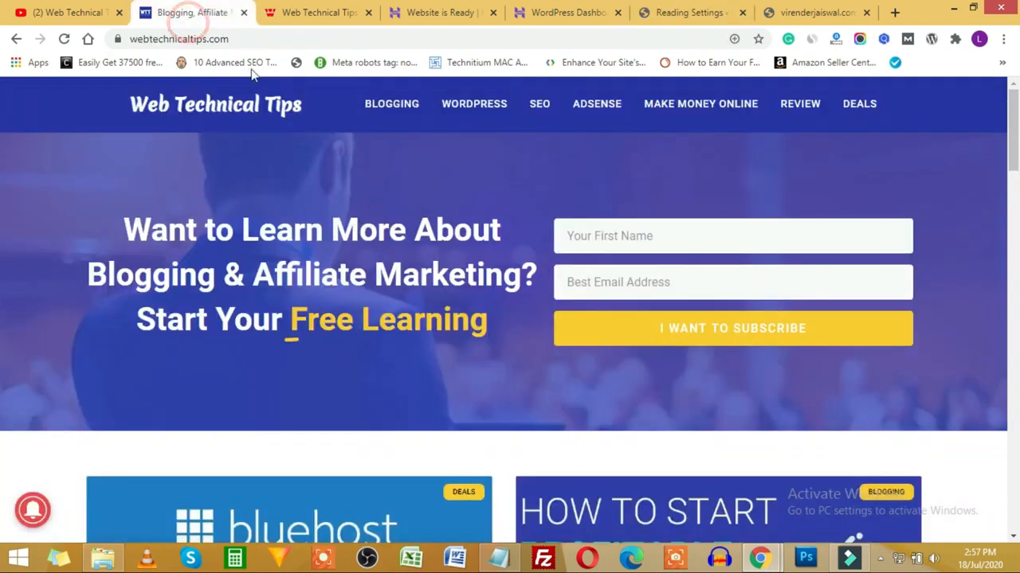
click(288, 39)
text(/)
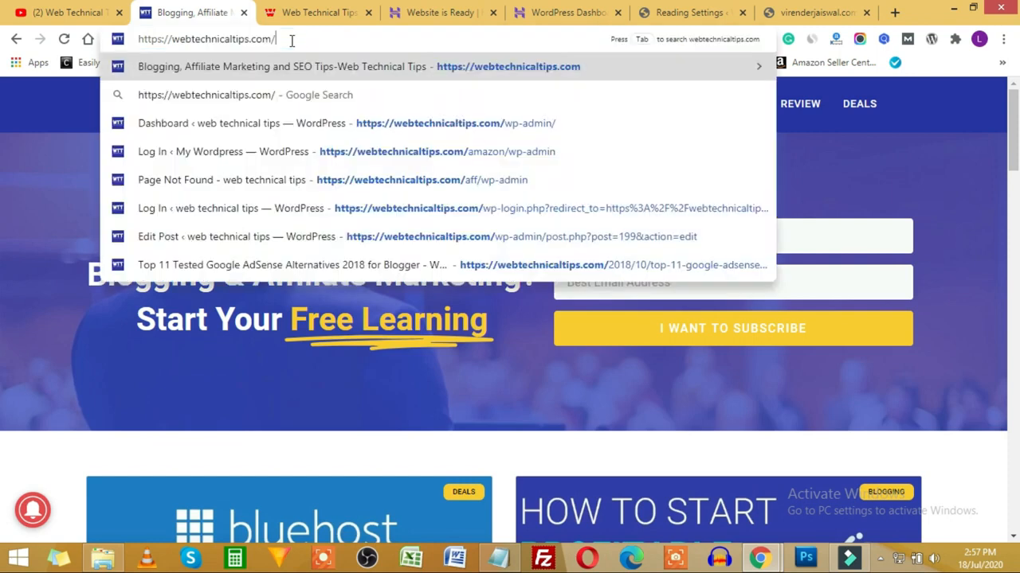
text(blog)
key(Return)
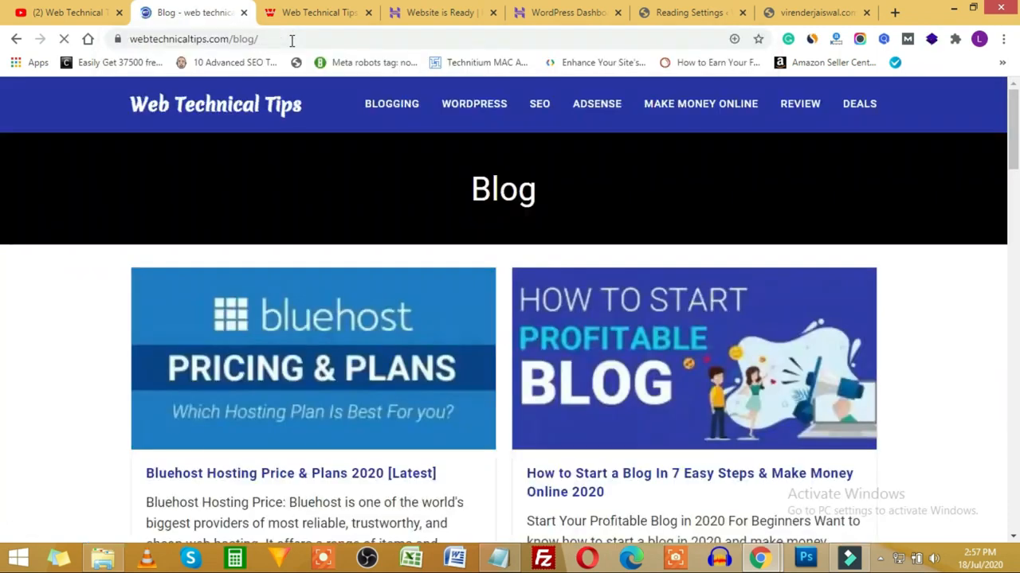
scroll(240, 364, down, 10)
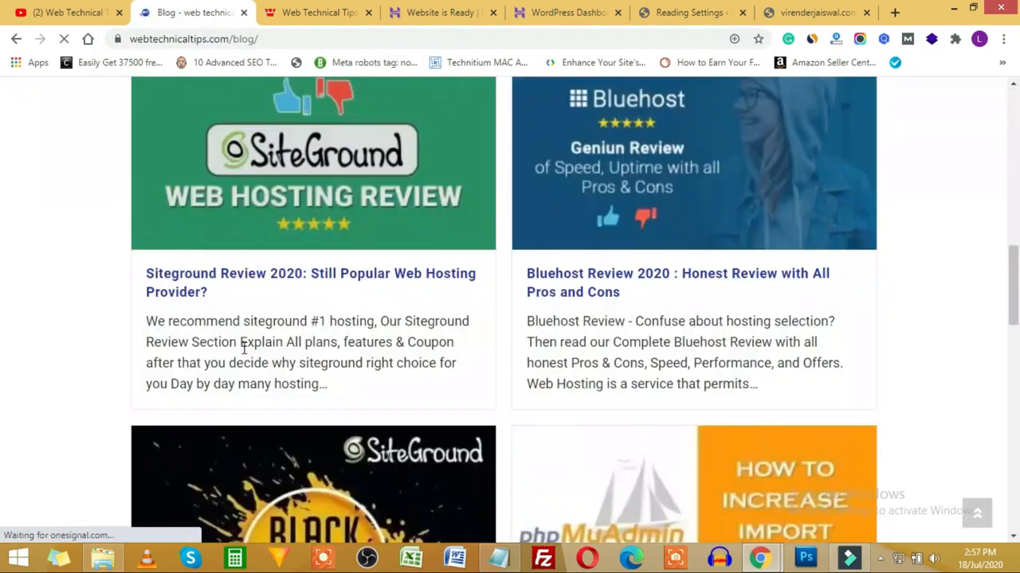
scroll(247, 339, down, 5)
scroll(249, 341, up, 20)
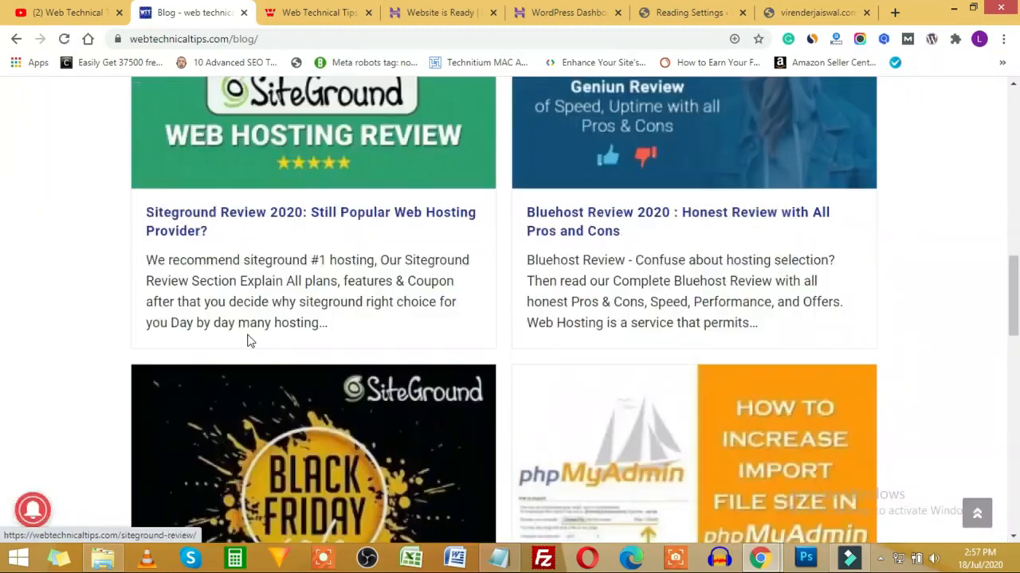
Step: Compare the Reading Settings Homepage and Posts page lists against the live site homepage
click(668, 13)
click(416, 230)
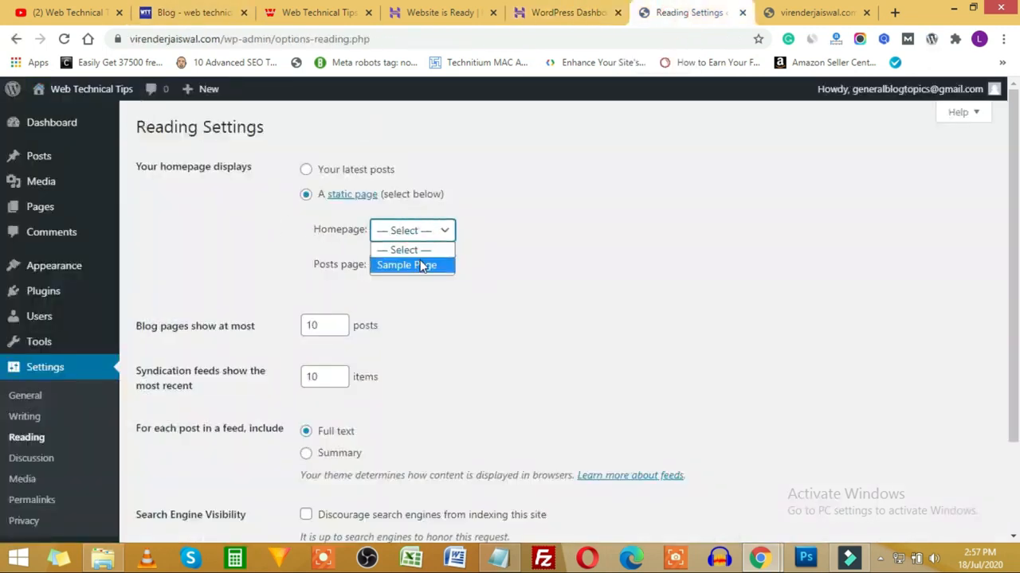
click(203, 12)
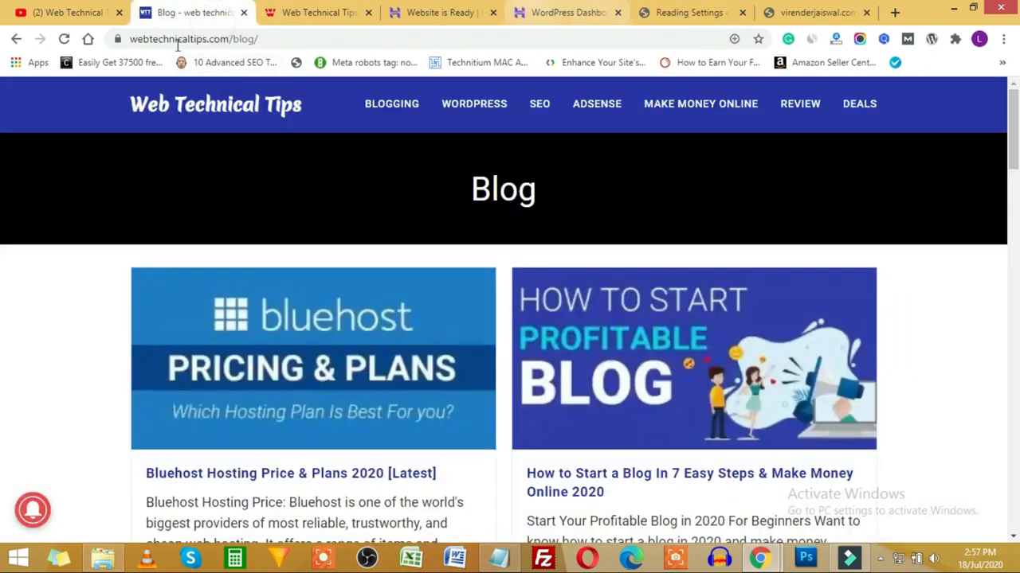
click(188, 107)
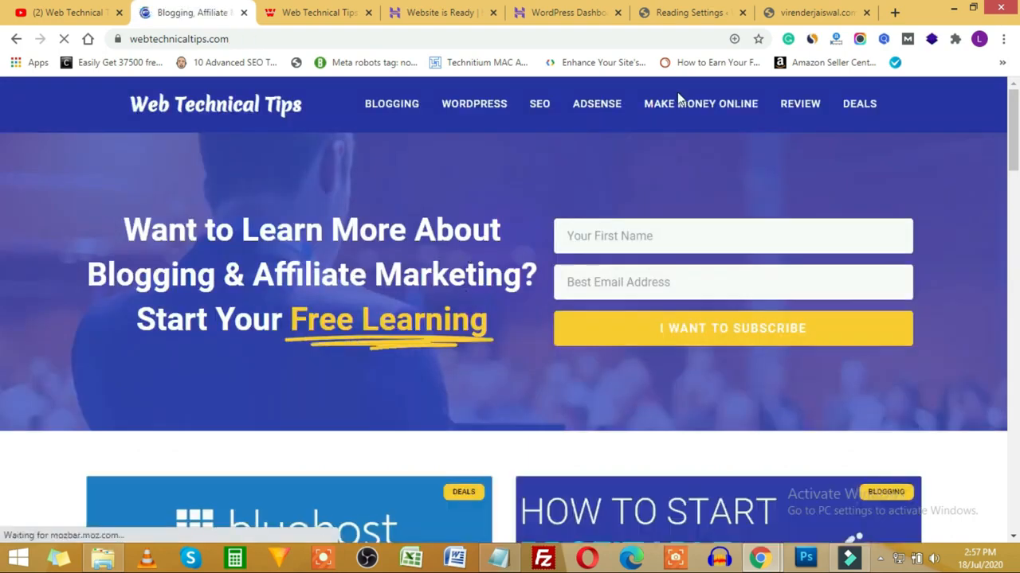
click(689, 12)
click(444, 264)
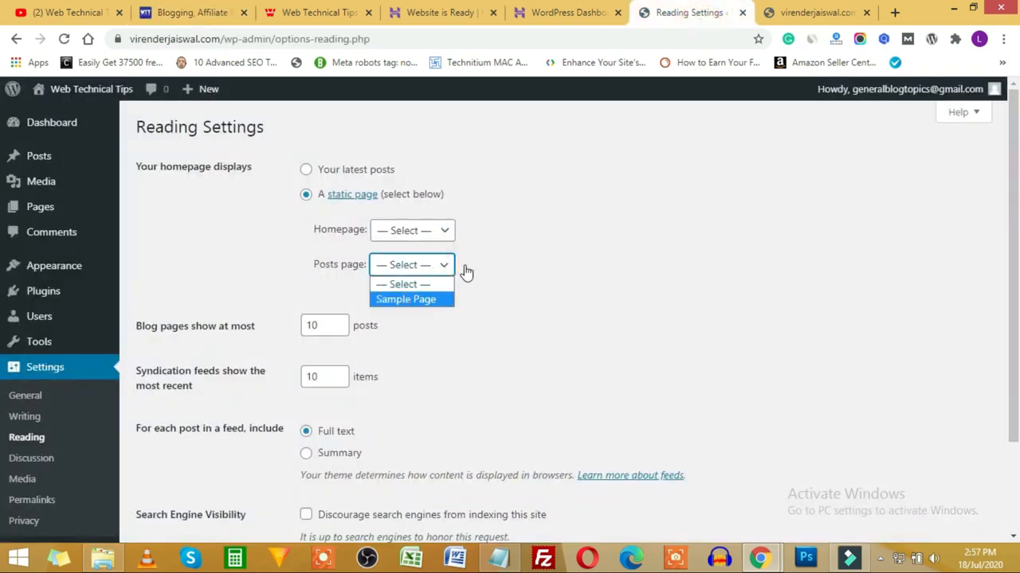
click(573, 246)
scroll(249, 333, down, 1)
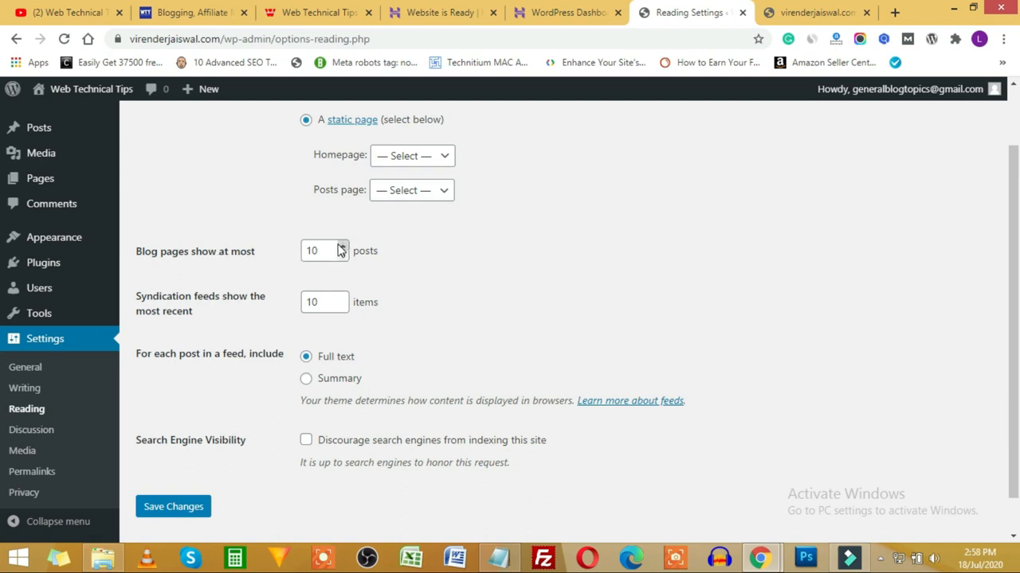
scroll(491, 305, up, 1)
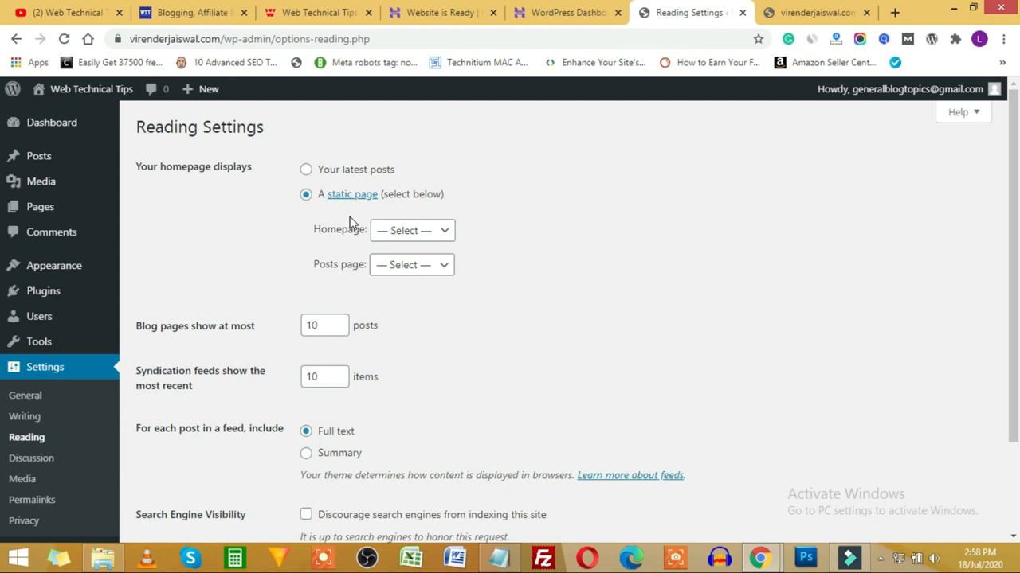
scroll(395, 207, down, 3)
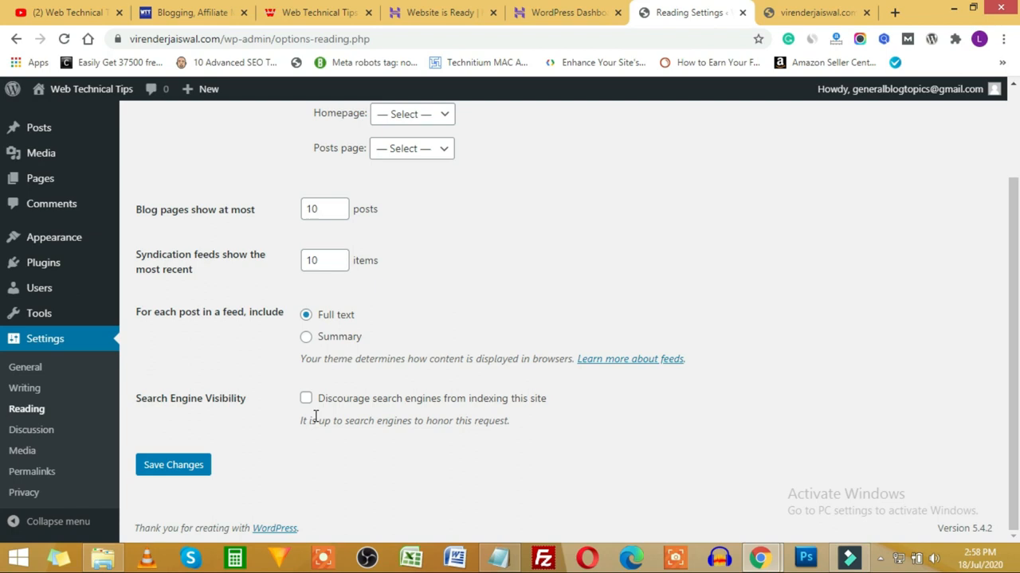
scroll(341, 307, up, 2)
scroll(266, 380, down, 2)
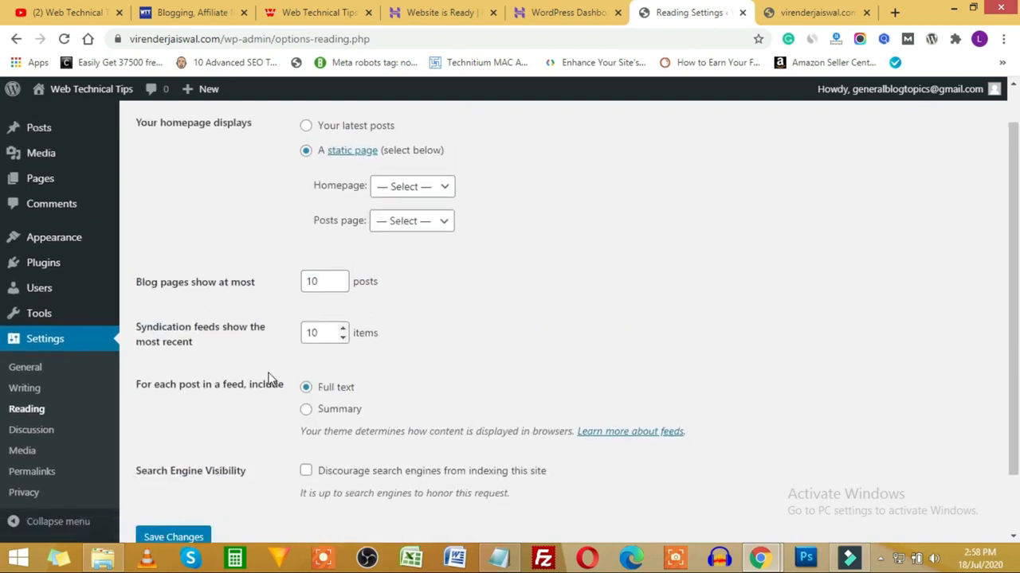
Step: Open Discussion Settings and scroll through comment options like 5-level threading and 2-link moderation hold
click(35, 435)
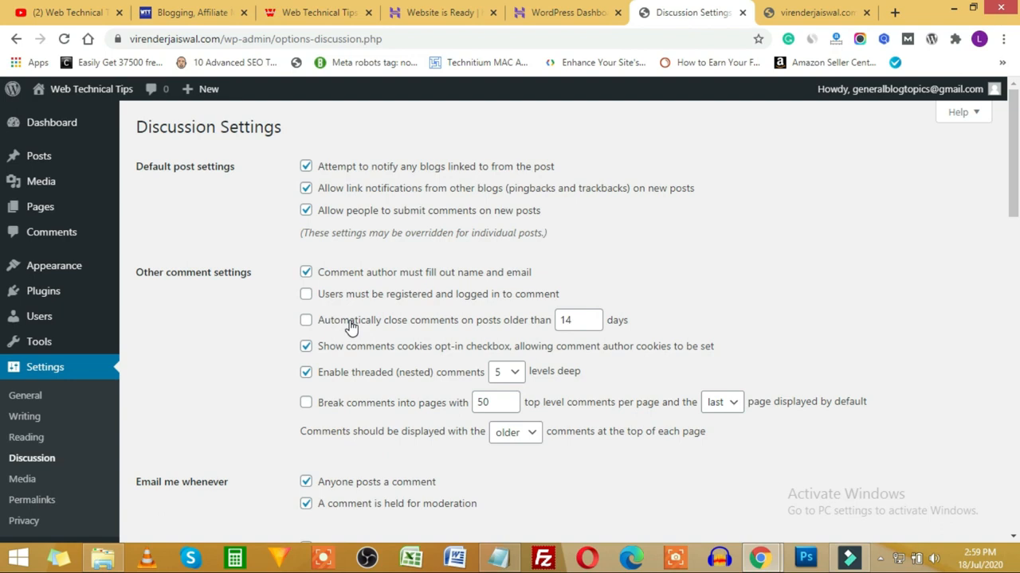
scroll(429, 442, down, 1)
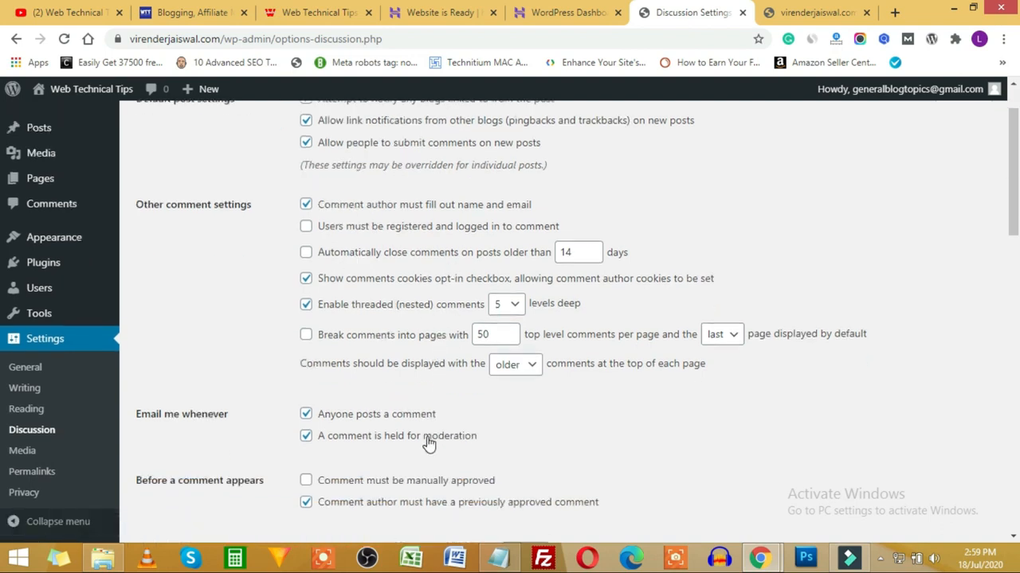
scroll(429, 442, down, 2)
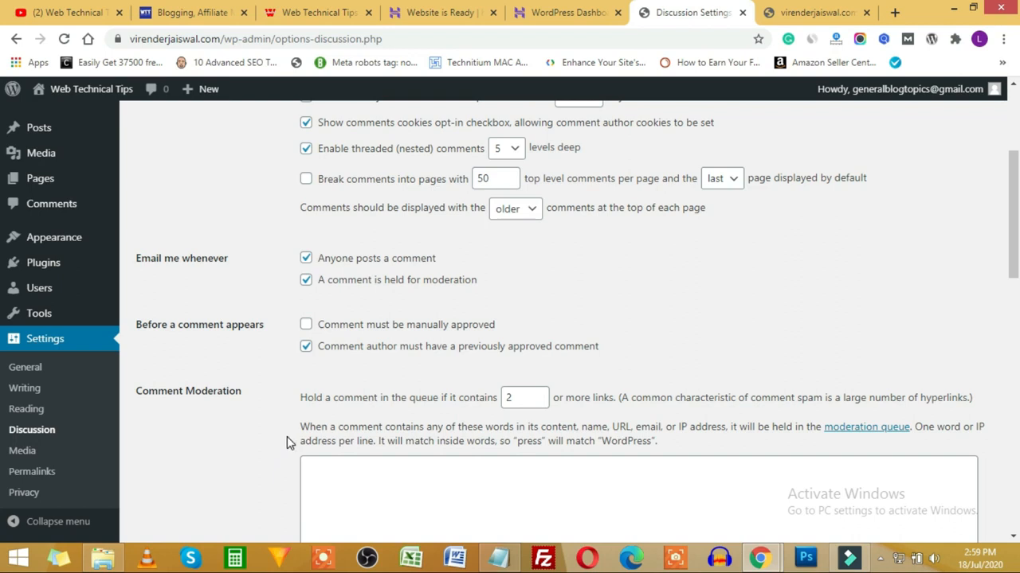
scroll(717, 289, up, 3)
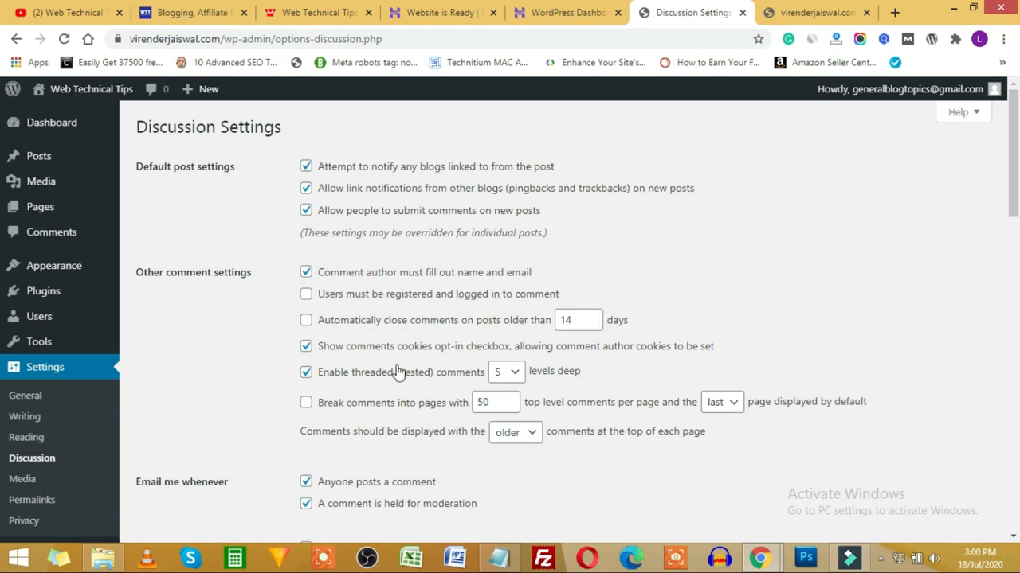
scroll(418, 350, down, 3)
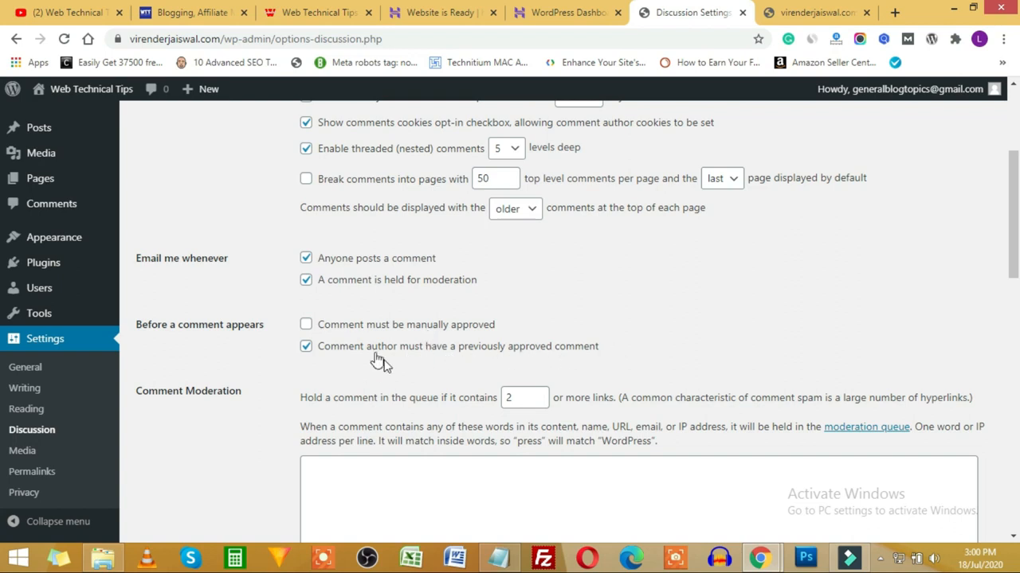
scroll(376, 355, down, 1)
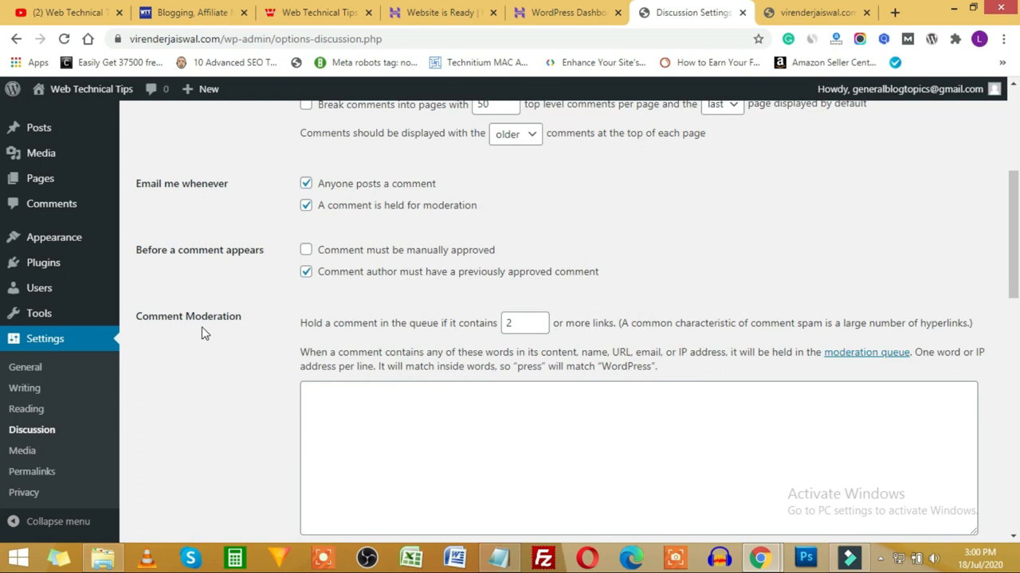
Step: Review the comment moderation options and click into the Comment Blocklist words box
scroll(497, 344, down, 1)
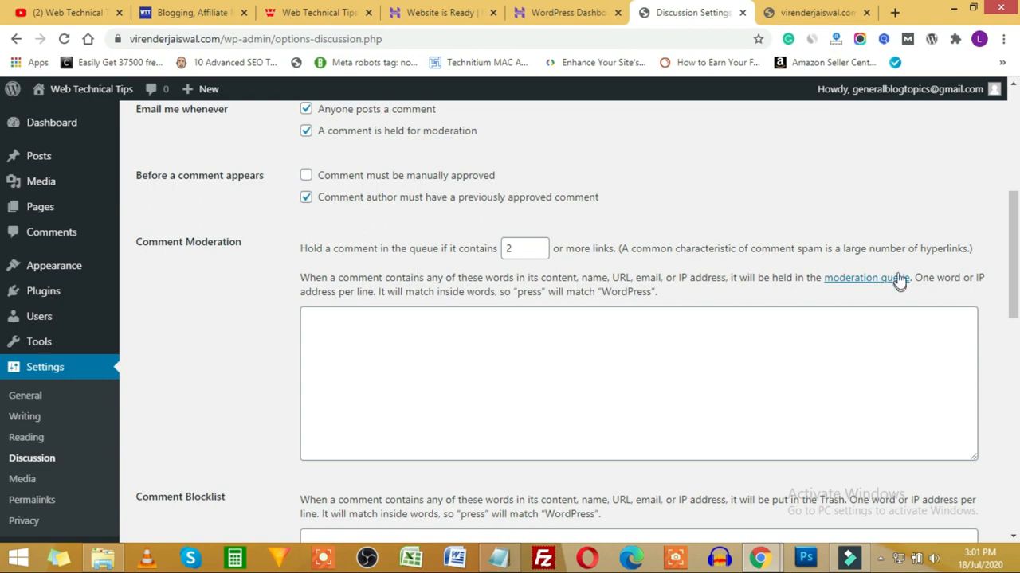
click(291, 246)
scroll(291, 308, down, 3)
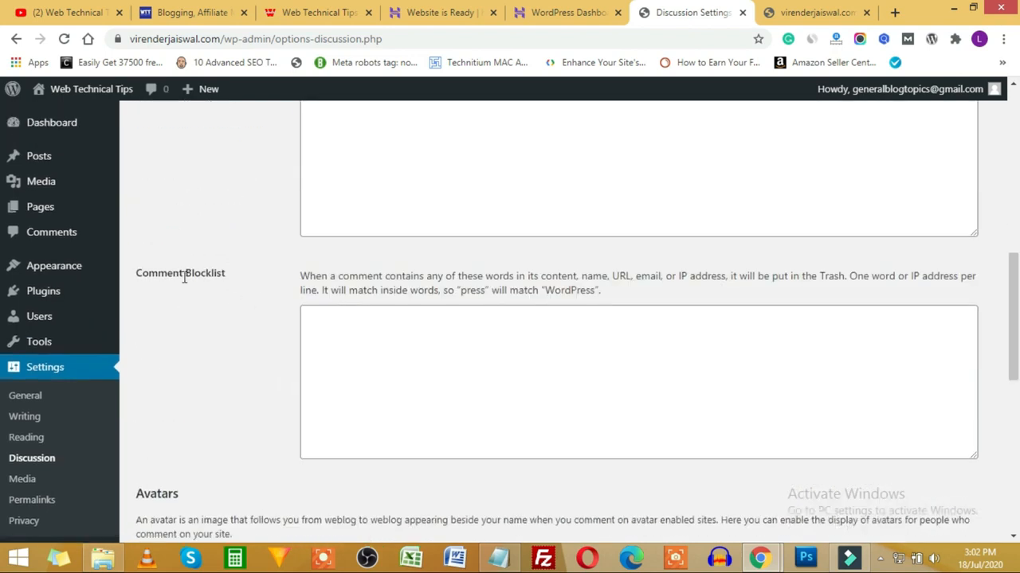
drag(167, 274, 223, 273)
click(451, 348)
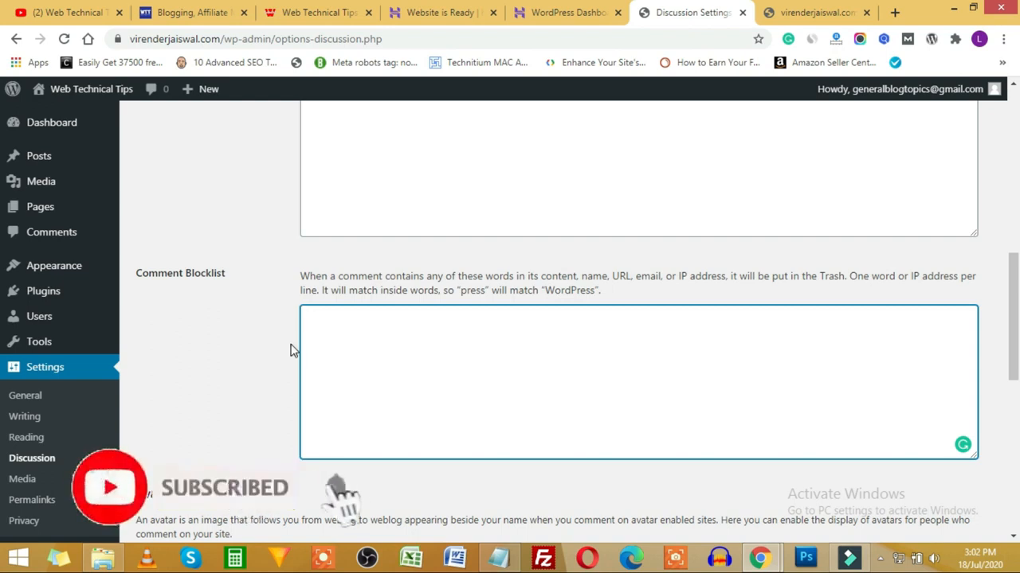
Step: Scroll through the Avatars options and go to the Media Settings page
scroll(290, 342, down, 3)
scroll(287, 319, down, 2)
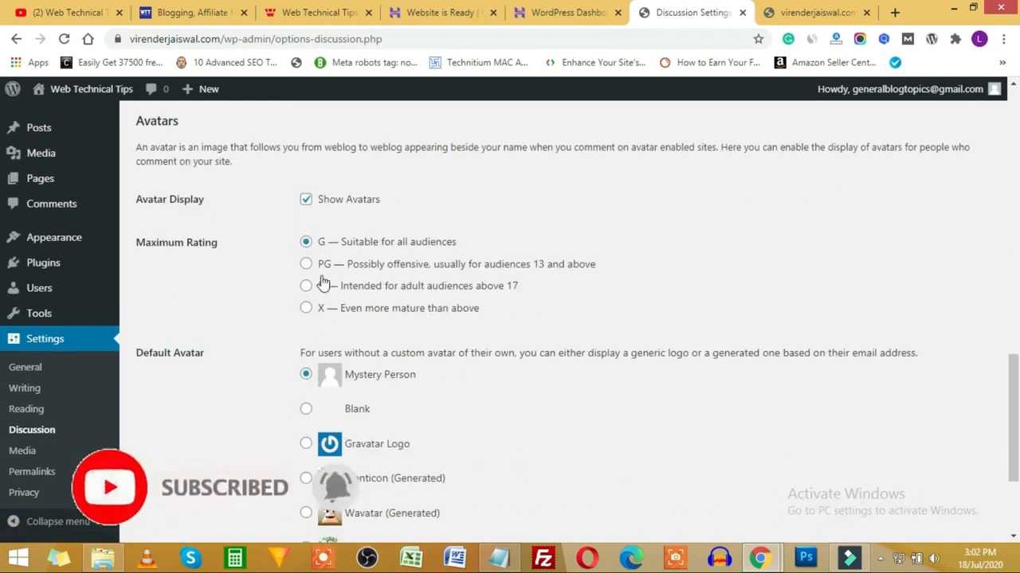
scroll(306, 284, down, 1)
scroll(306, 284, down, 2)
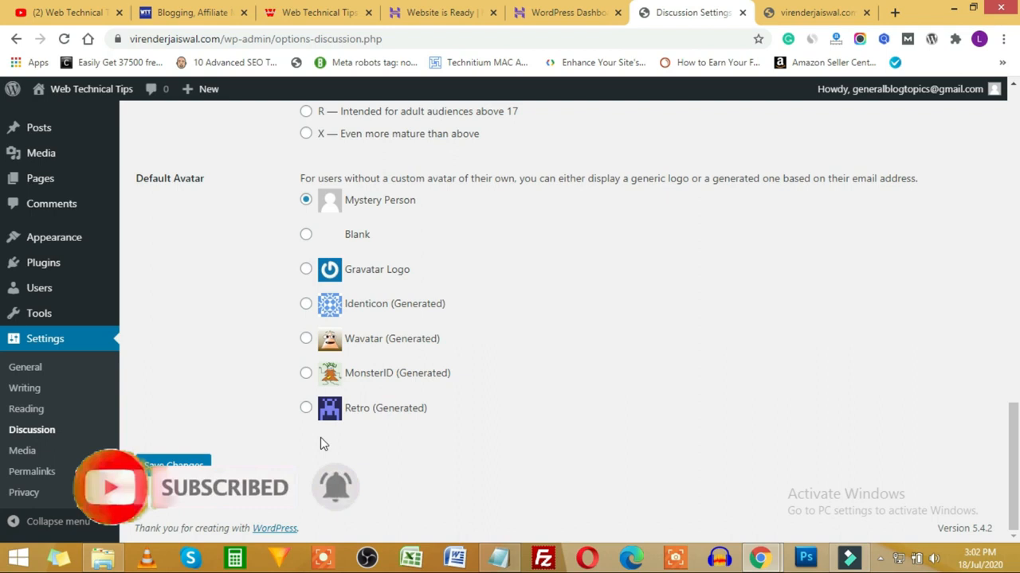
click(19, 452)
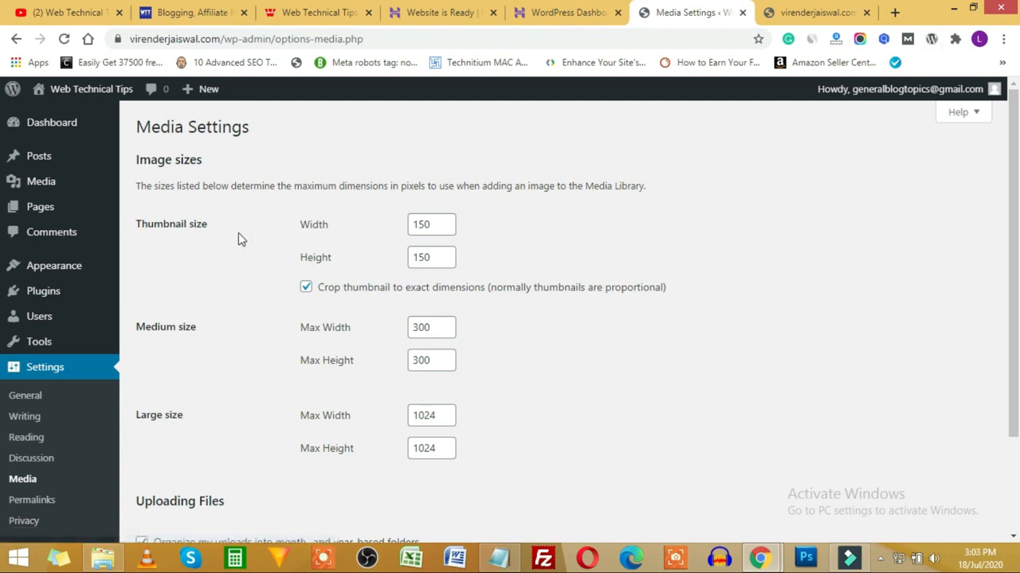
Step: Check the 150×150, 300×300 and 1024×1024 image sizes, then go to Permalink Settings
scroll(239, 361, down, 2)
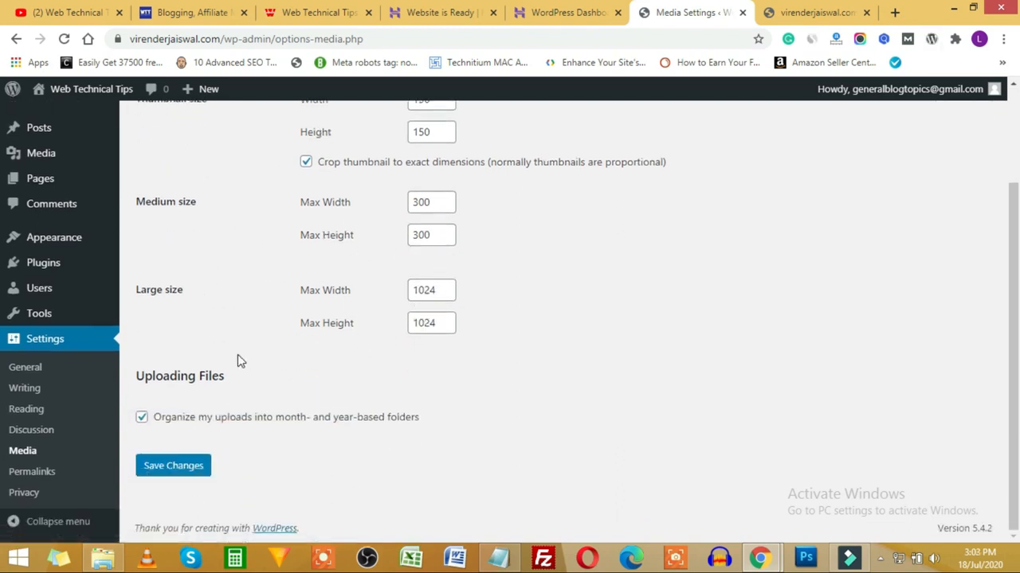
scroll(232, 405, up, 2)
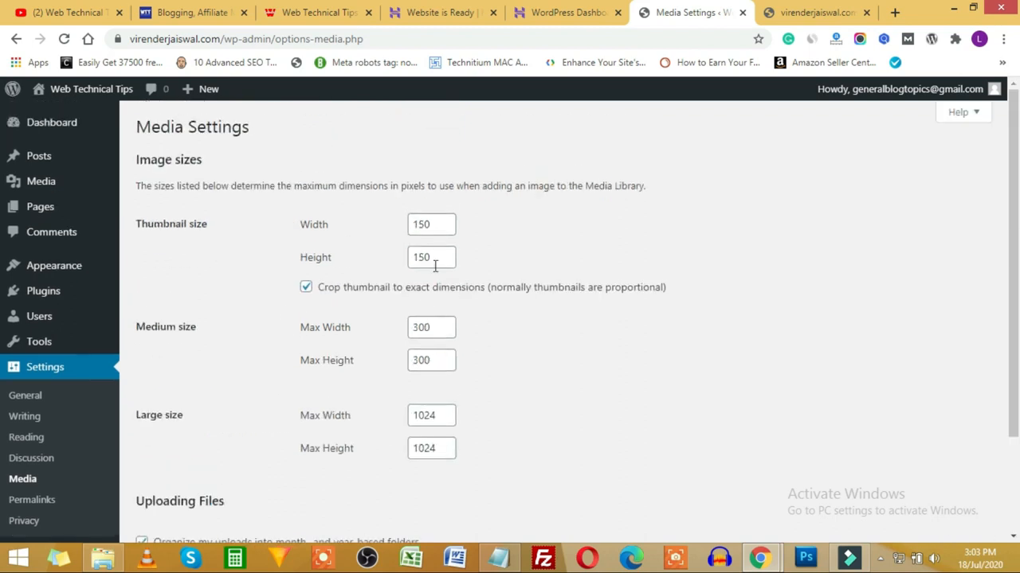
click(442, 226)
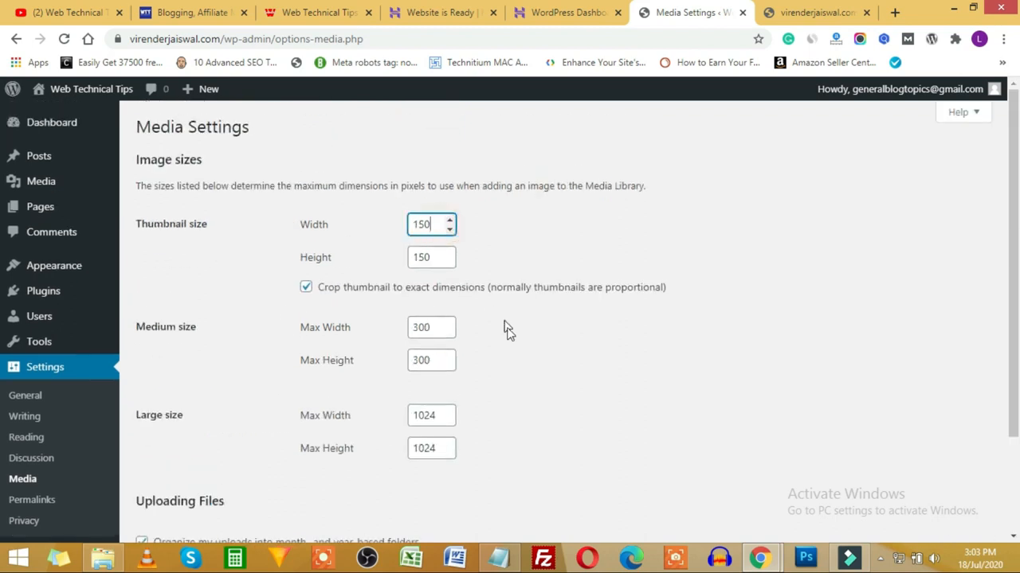
scroll(514, 343, down, 2)
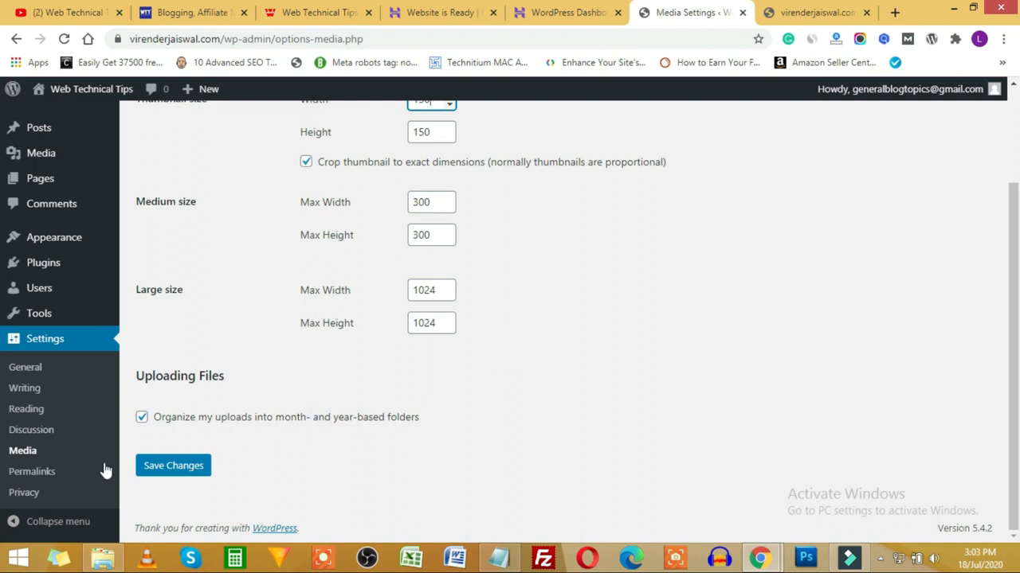
click(40, 474)
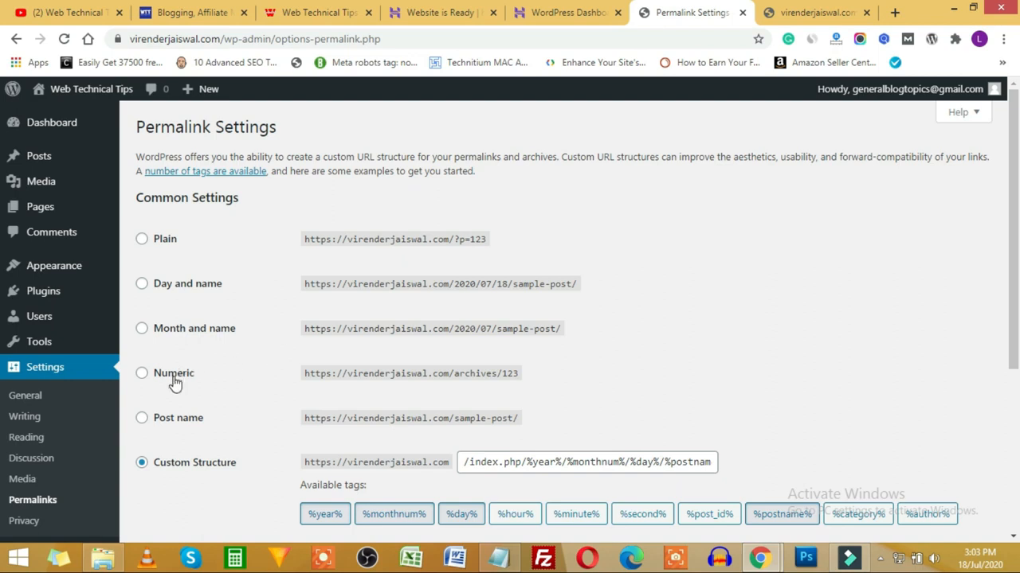
Step: Select the Post name permalink structure (/%postname%/) and save the changes
click(141, 424)
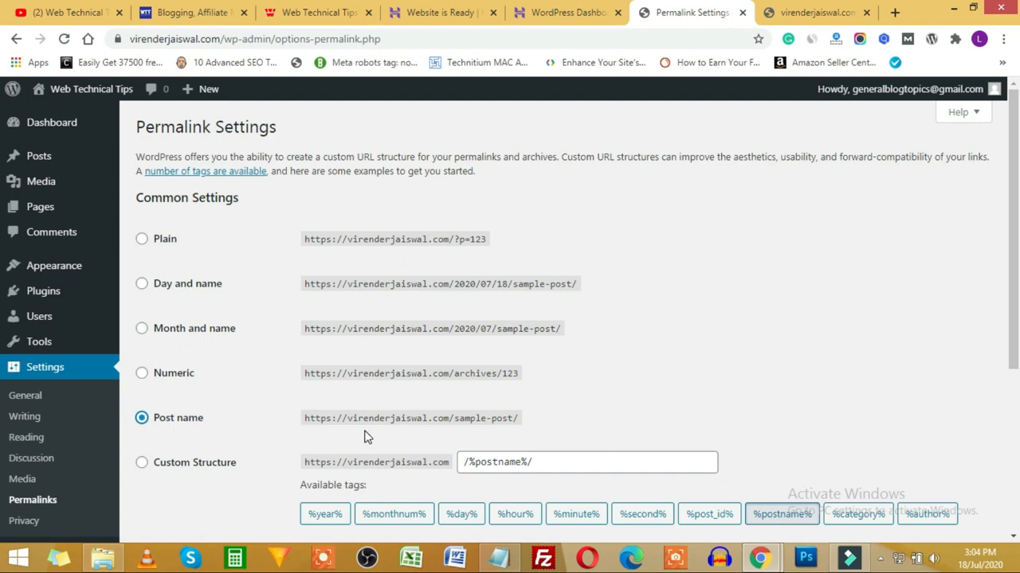
scroll(234, 423, down, 2)
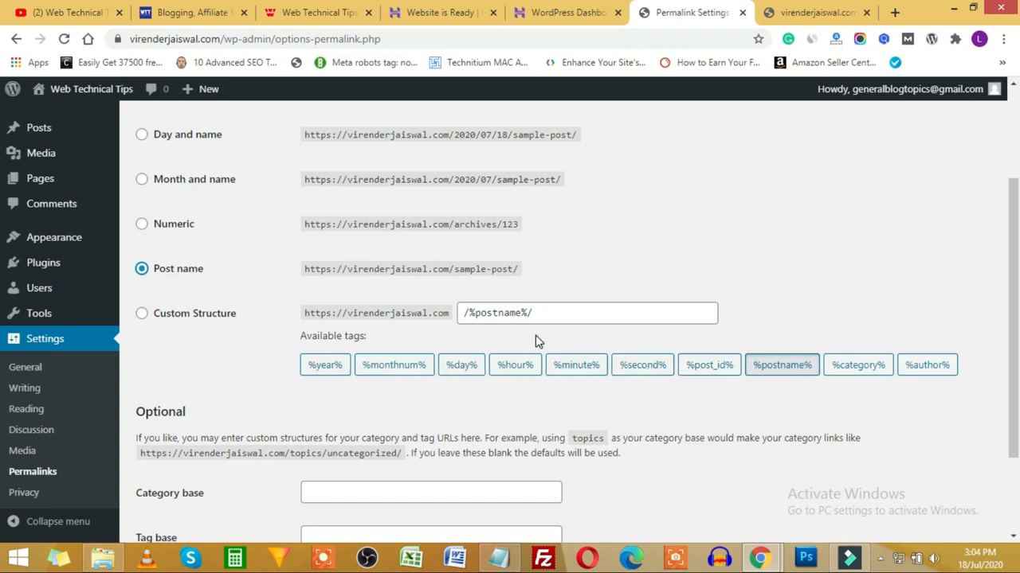
scroll(535, 341, down, 2)
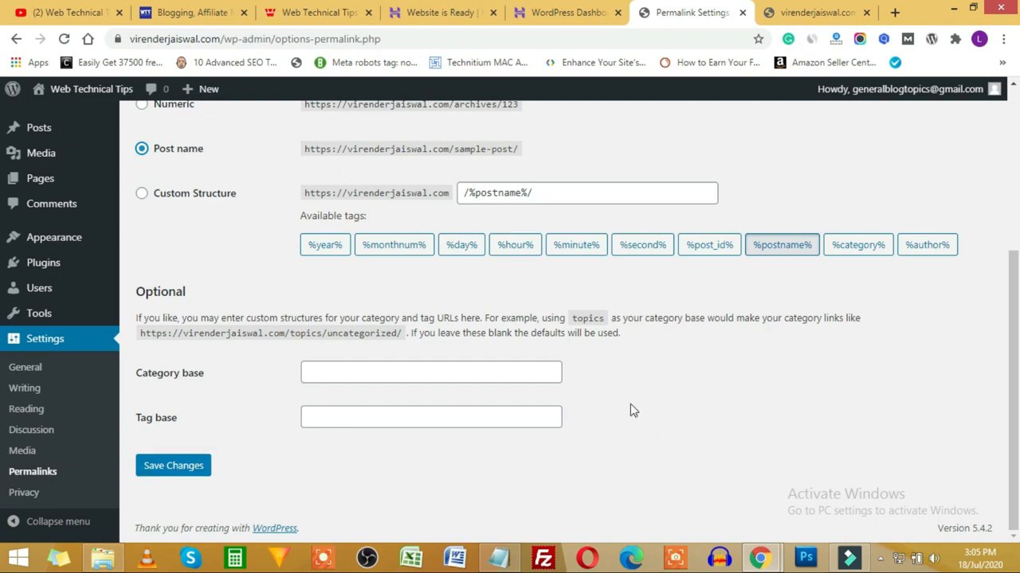
click(179, 468)
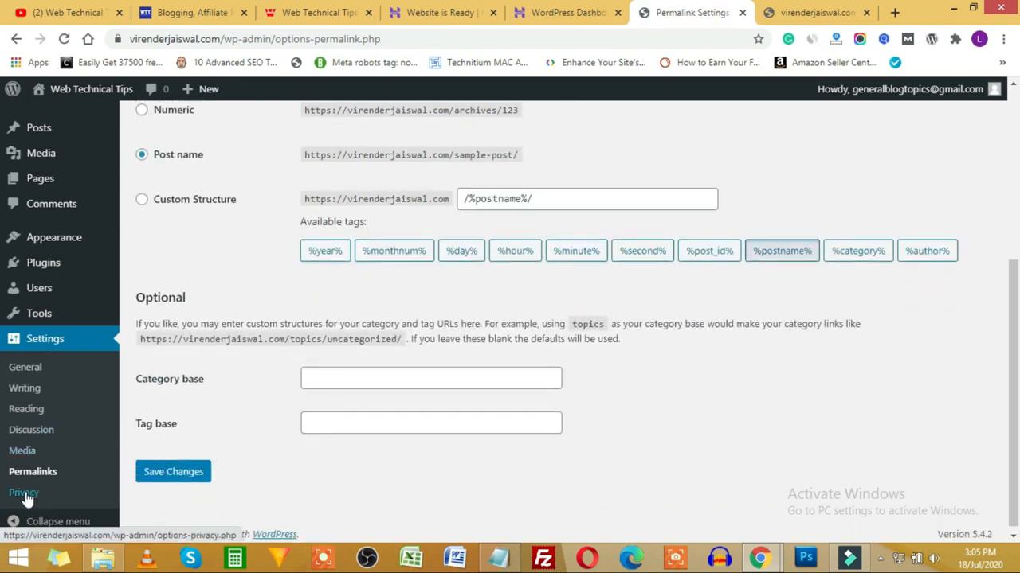
click(24, 493)
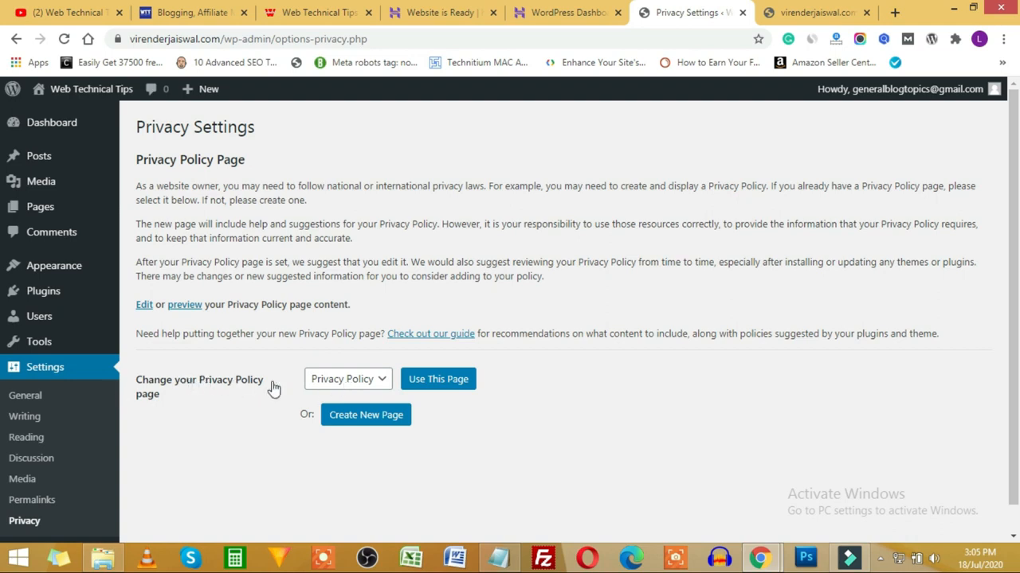
Step: Check the Privacy Policy page choices on Privacy Settings, leaving Privacy Policy selected
click(359, 387)
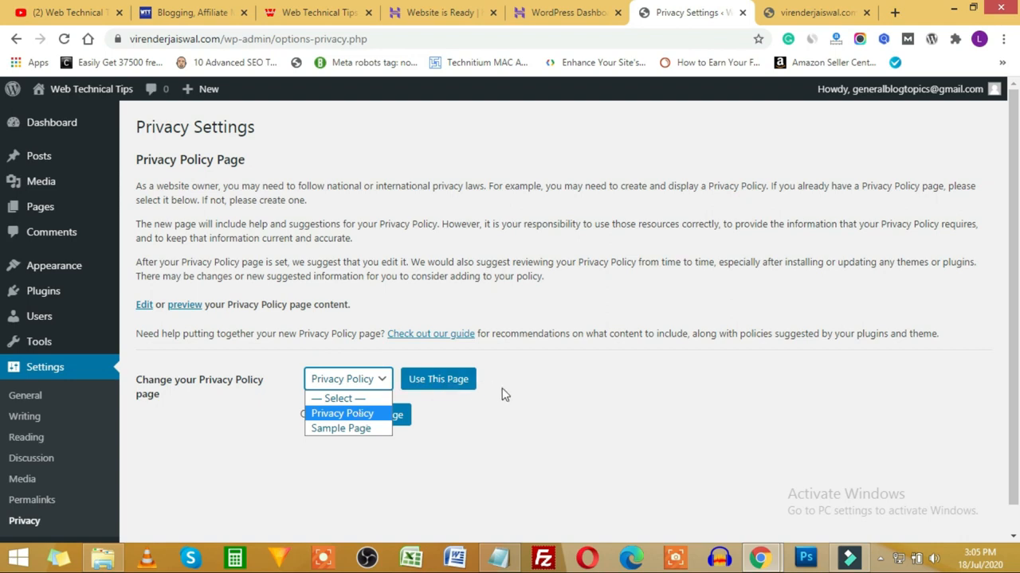
click(566, 395)
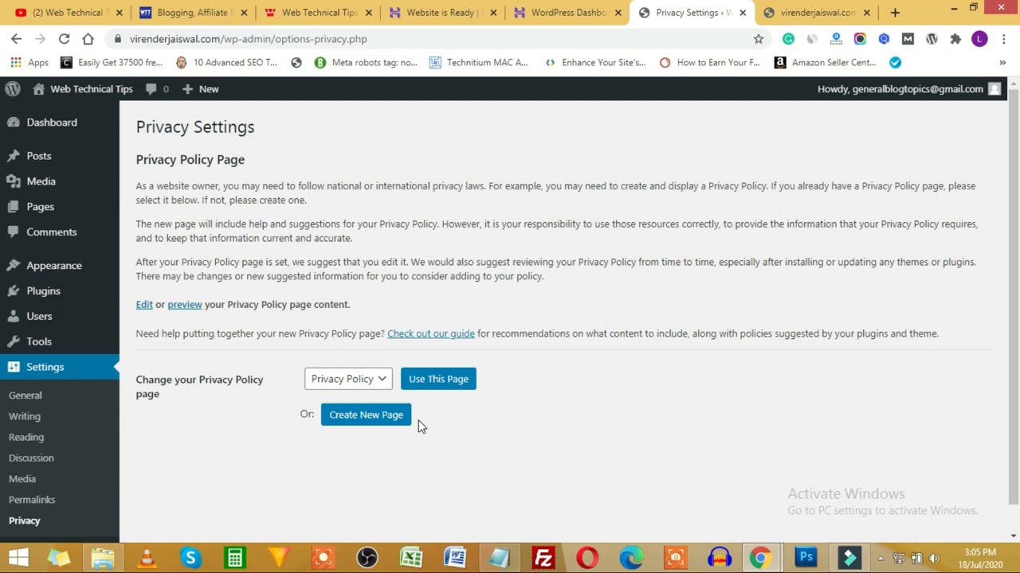
scroll(20, 477, down, 1)
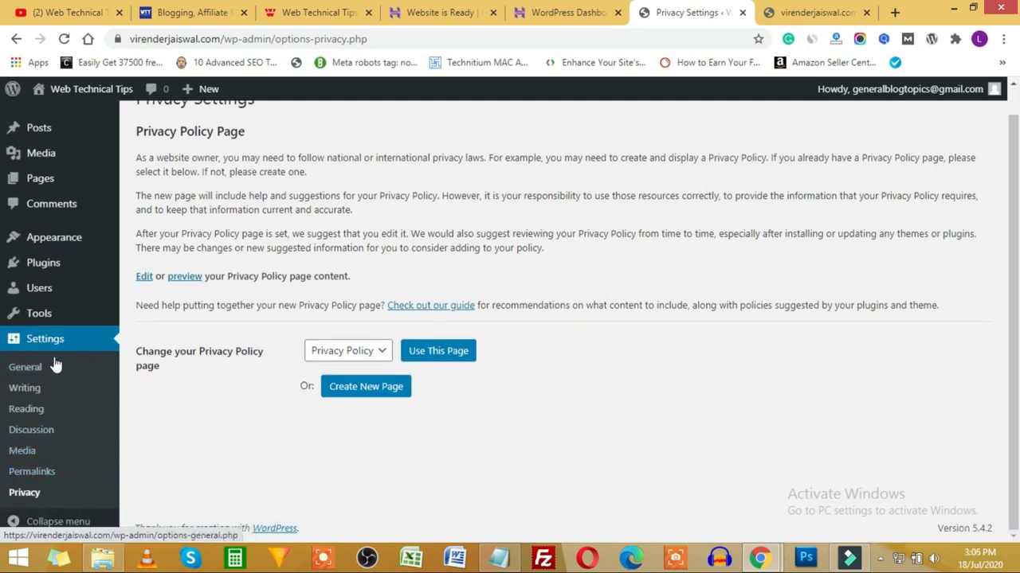
Step: Return to the Dashboard home page and bring up link options for All Posts
scroll(36, 454, up, 1)
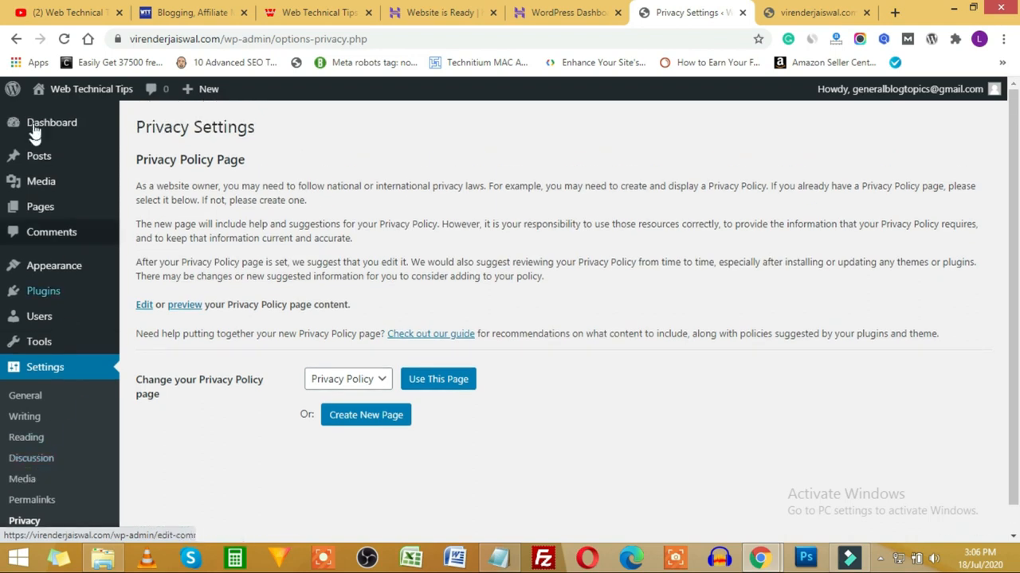
click(38, 126)
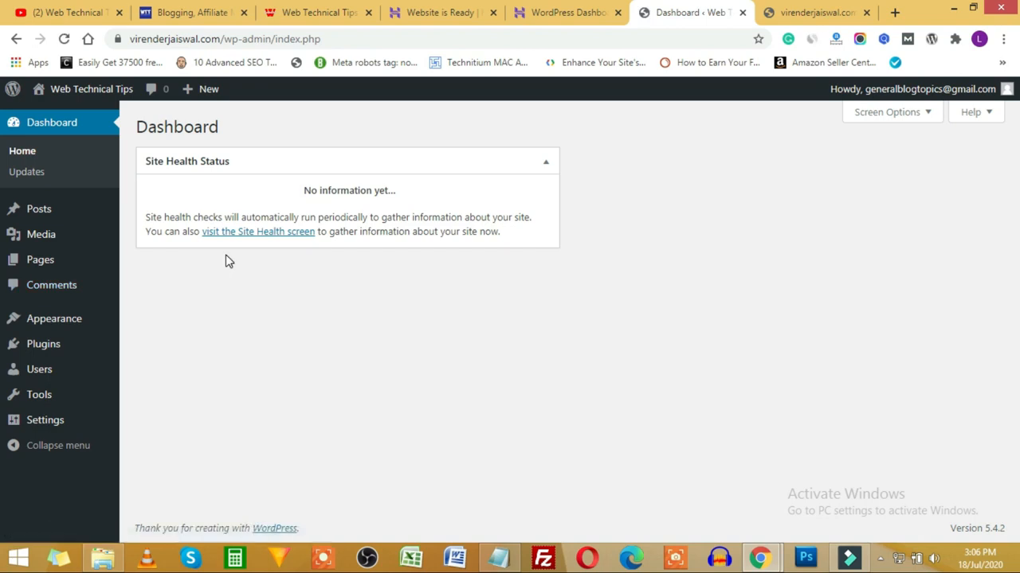
mouse_move(34, 212)
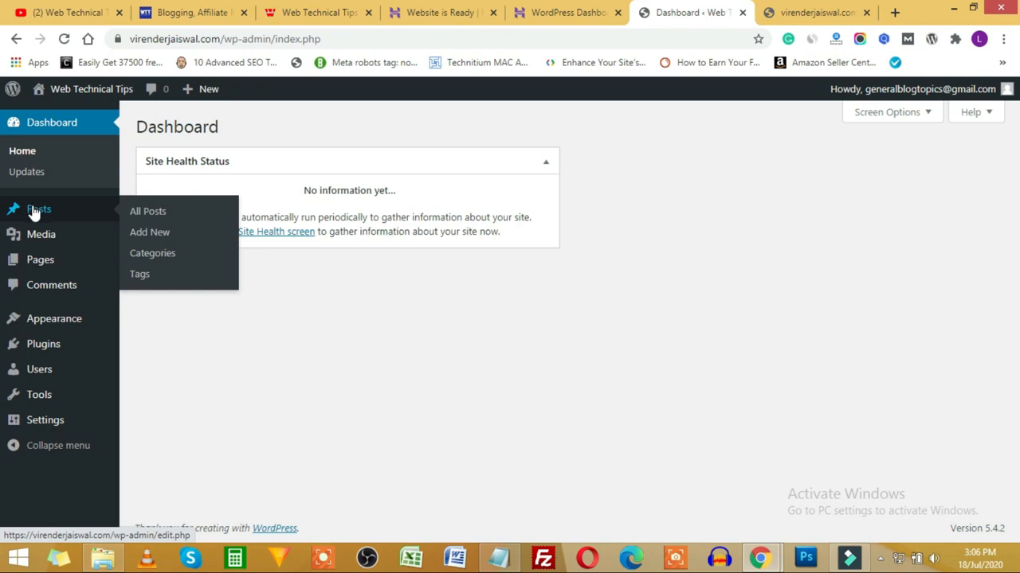
right_click(149, 218)
Step: Open All Posts in a new tab, view the live Hello world! post, then return to the Dashboard
click(185, 223)
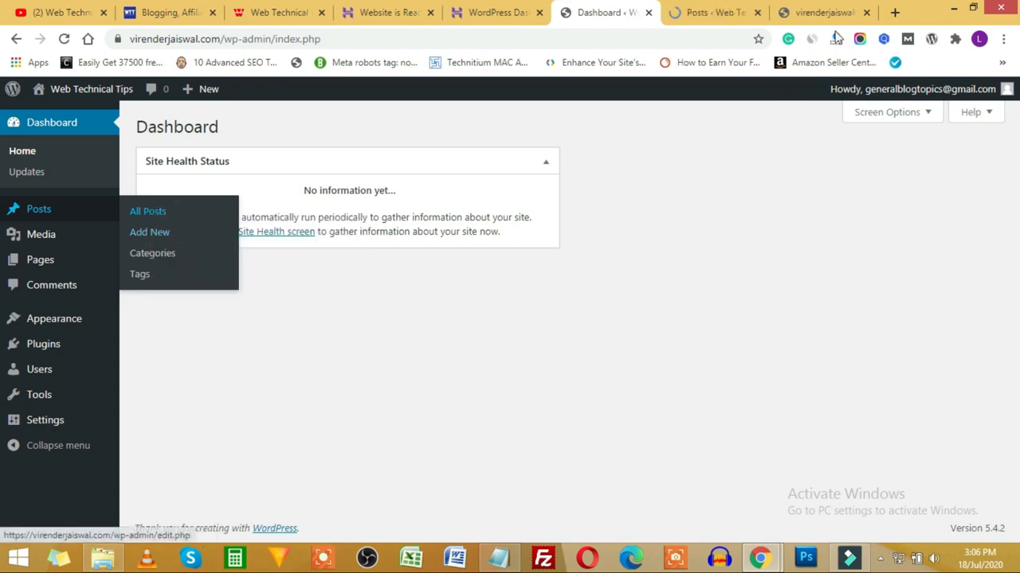
click(689, 12)
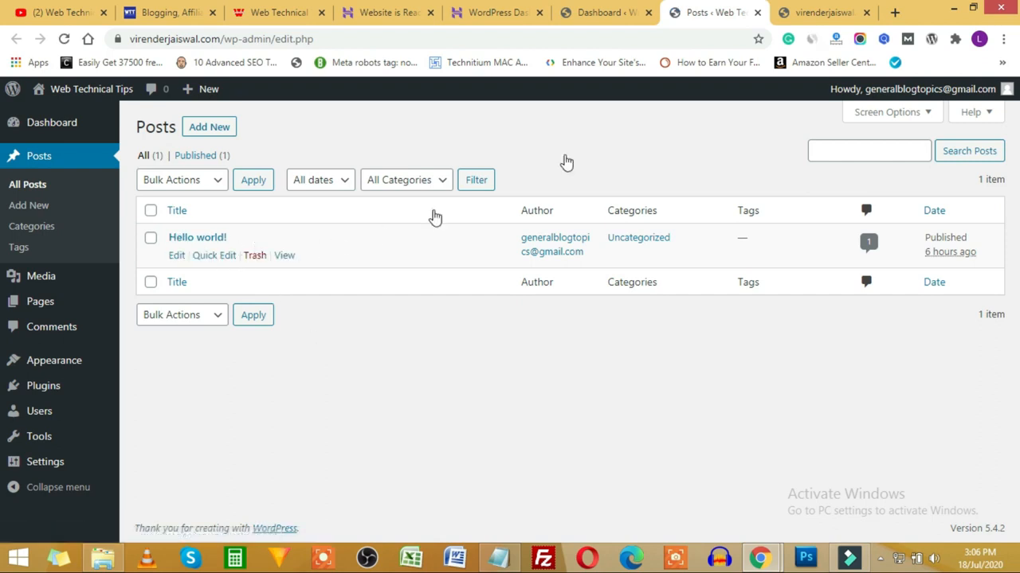
click(822, 12)
scroll(388, 169, down, 2)
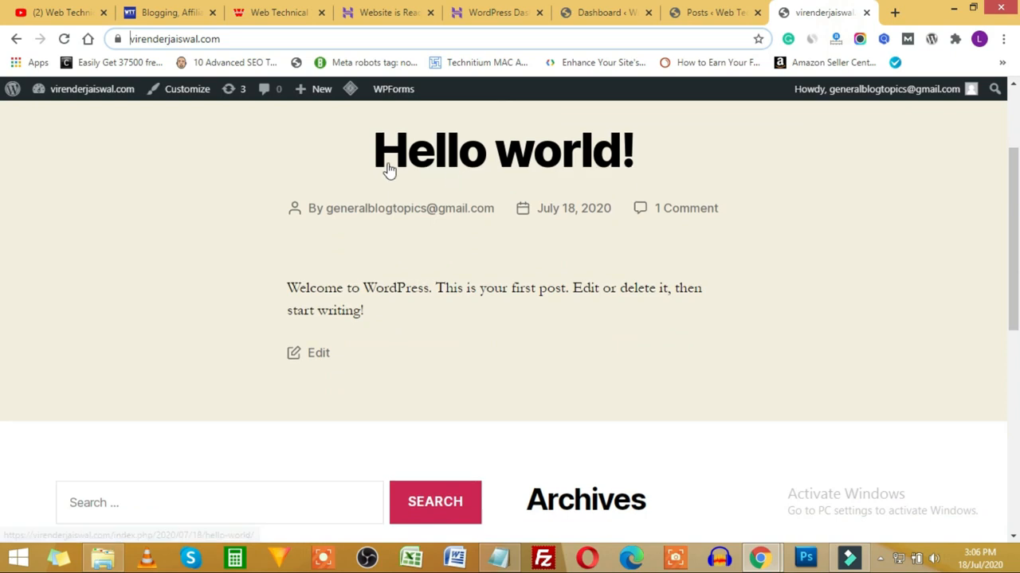
scroll(518, 263, up, 2)
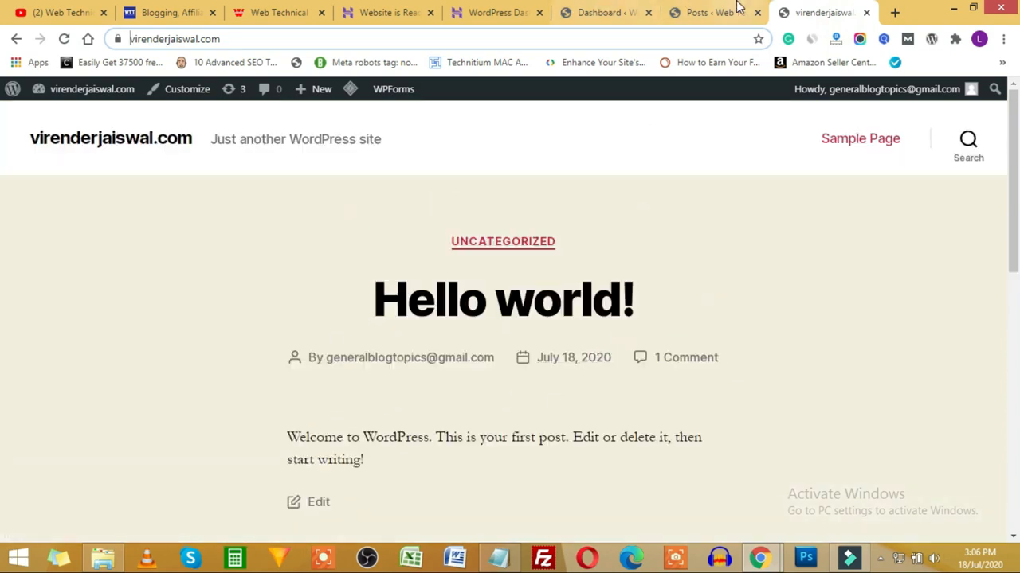
click(709, 13)
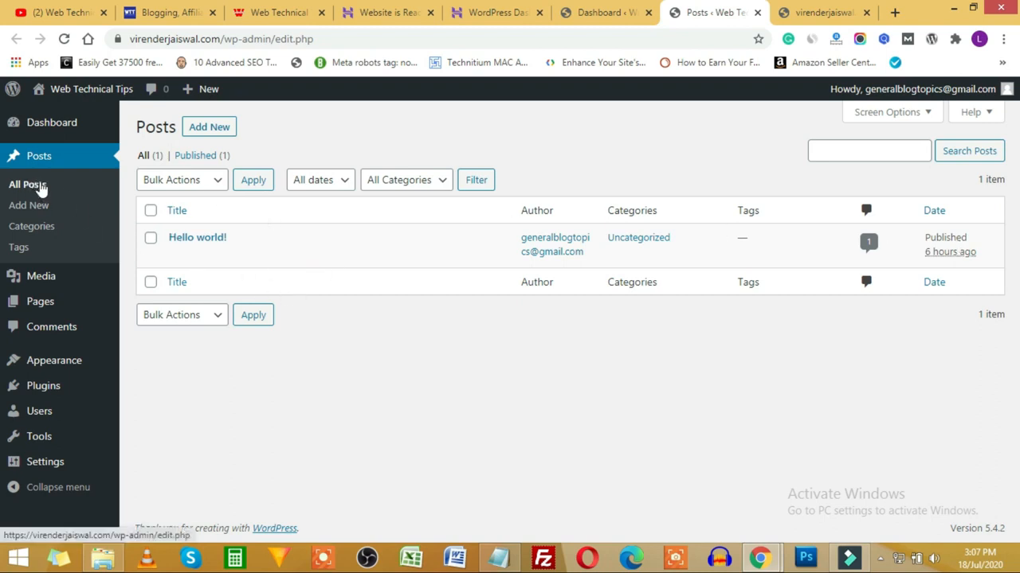
click(597, 13)
Step: Start a new post from the All Posts tab
mouse_move(40, 209)
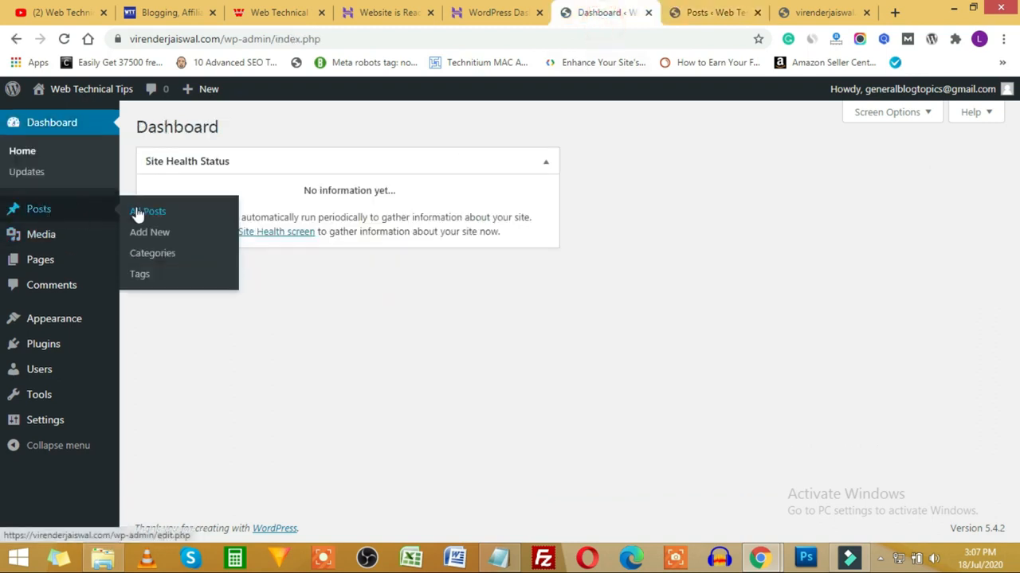
click(723, 13)
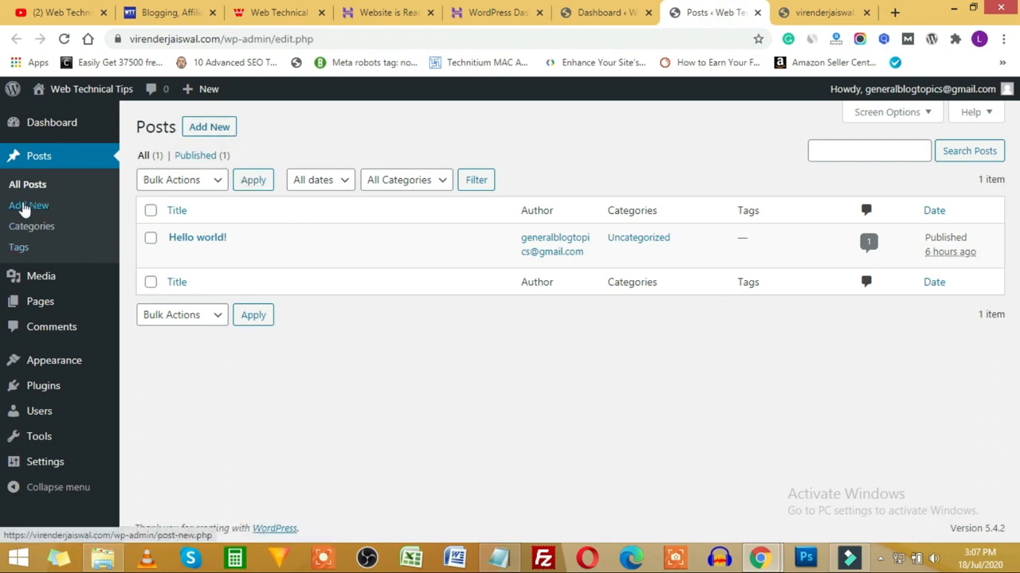
click(24, 207)
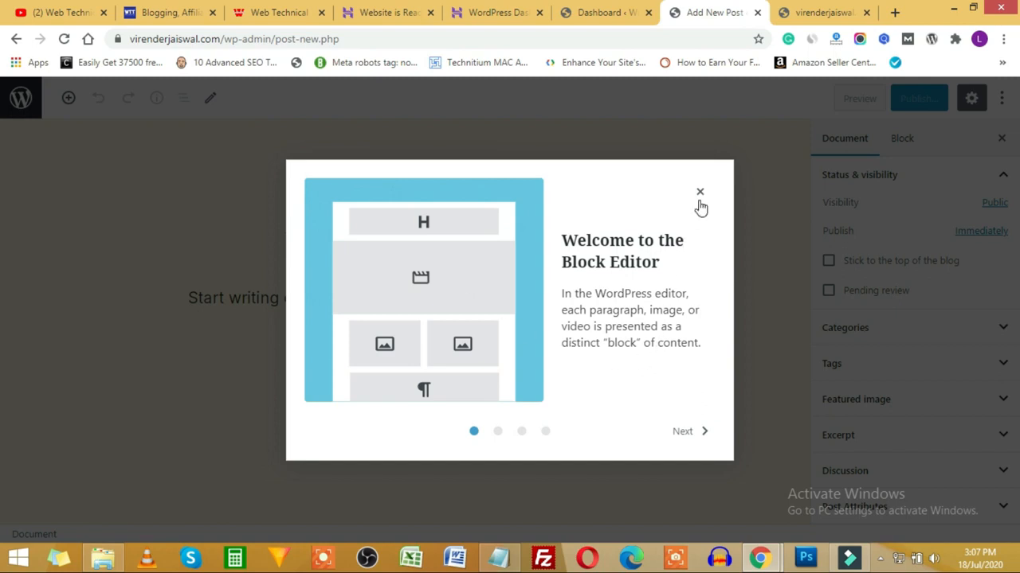
Step: Step through the block editor's welcome guide and dismiss it
click(702, 432)
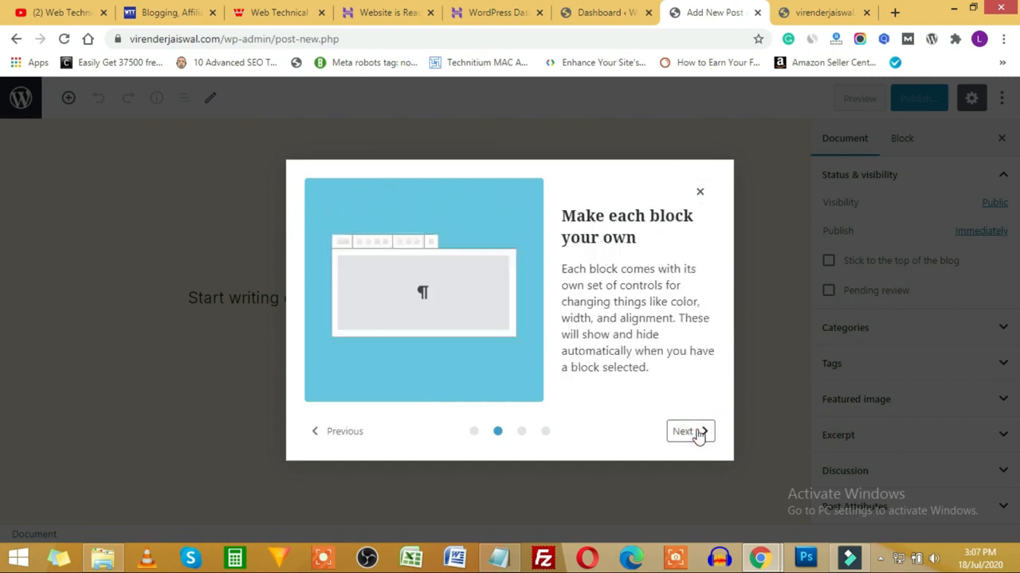
click(698, 435)
click(698, 435)
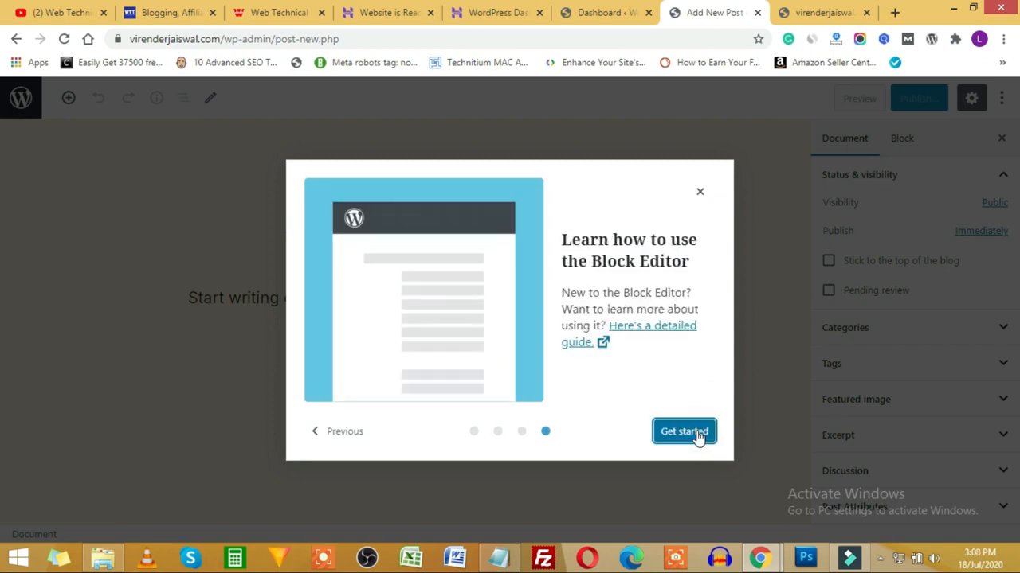
click(699, 191)
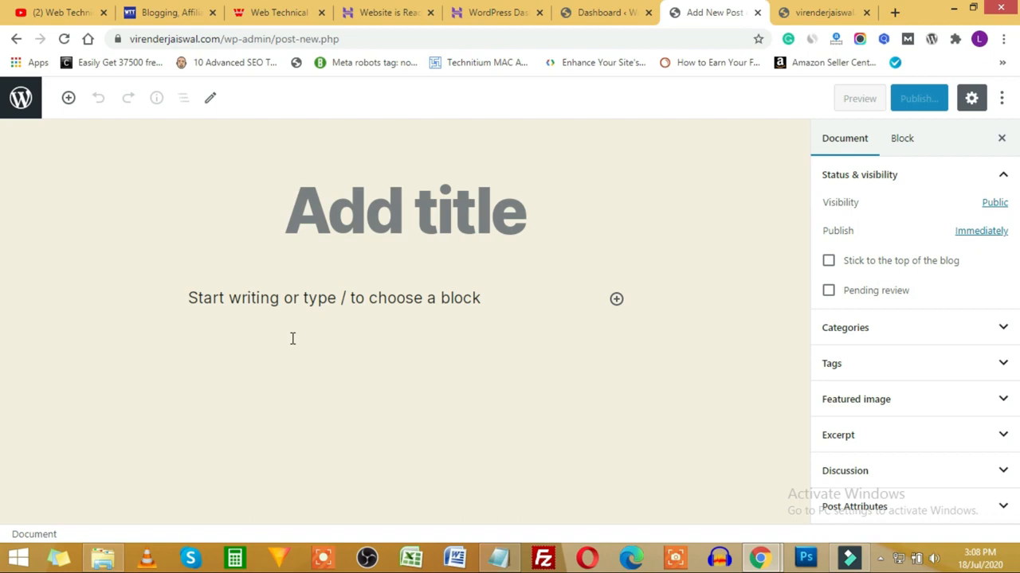
Step: Title the post 'what is backlink' and add a paragraph reading 'gdgdghpshigspdhgps'
click(308, 208)
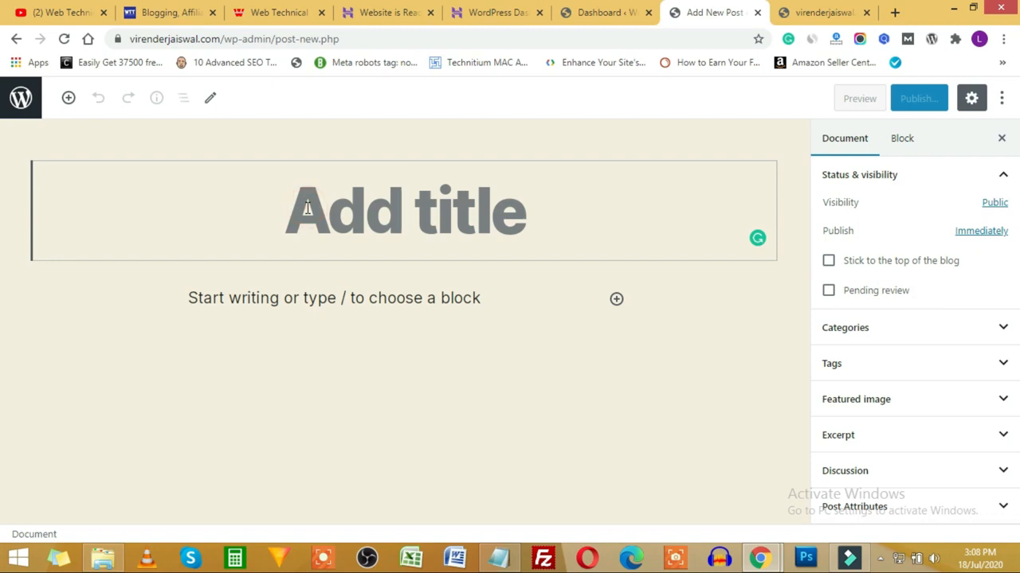
text(what is )
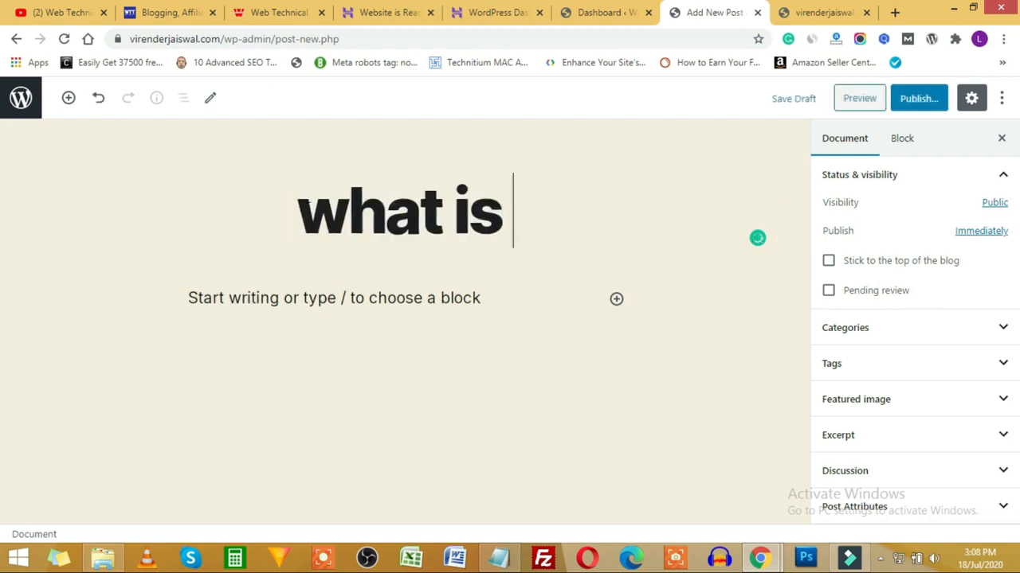
text(backlink)
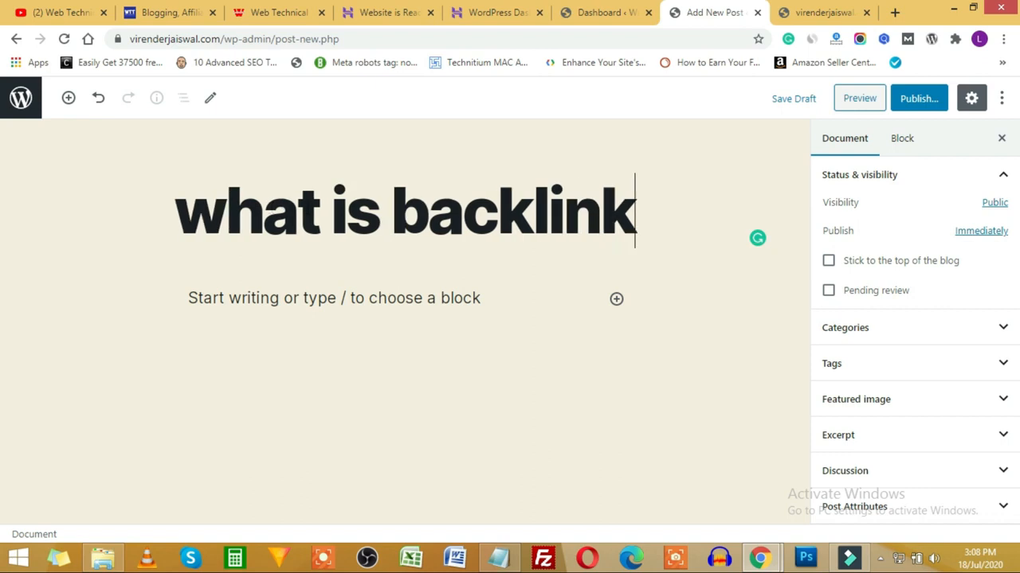
click(199, 304)
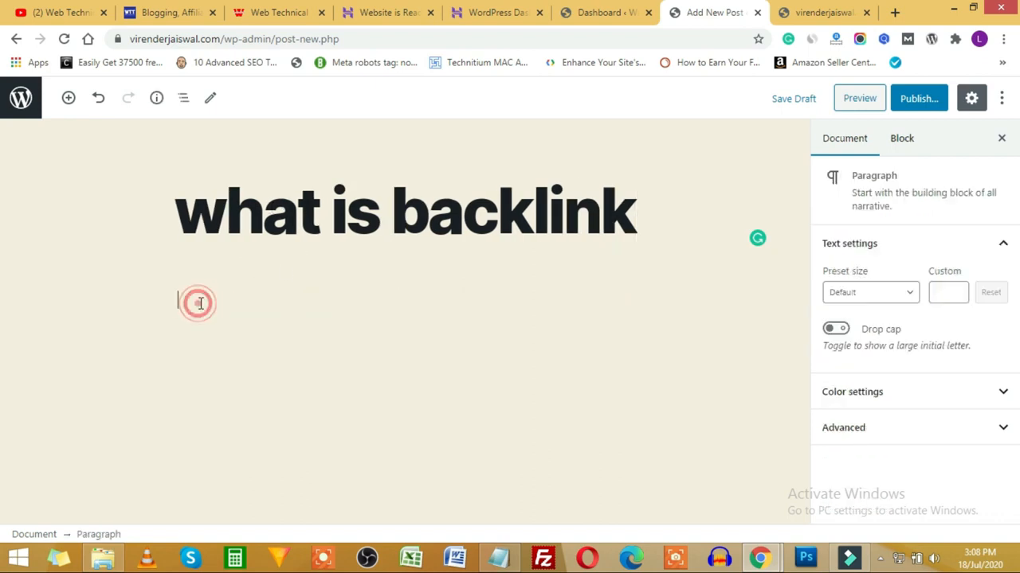
text(gdgdghpshigspdhgps)
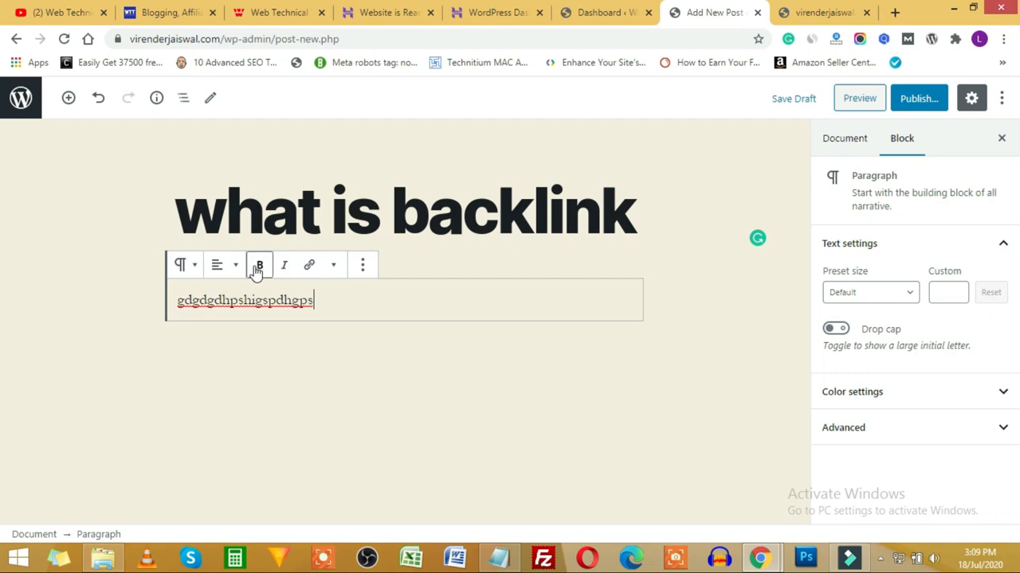
Step: Browse the paragraph block's formatting and extra options, then insert a new block below it
click(335, 266)
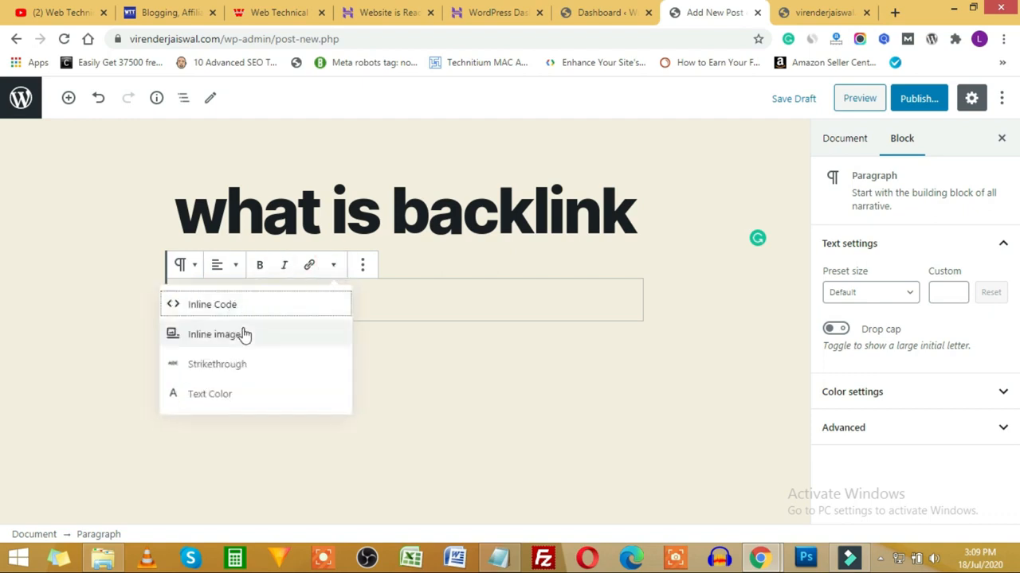
click(362, 266)
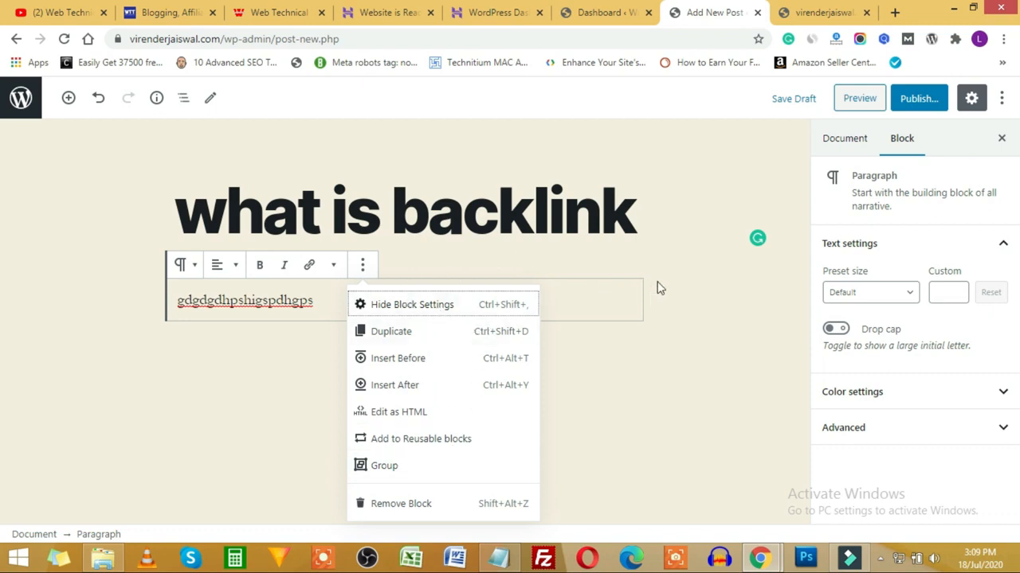
click(669, 320)
click(570, 293)
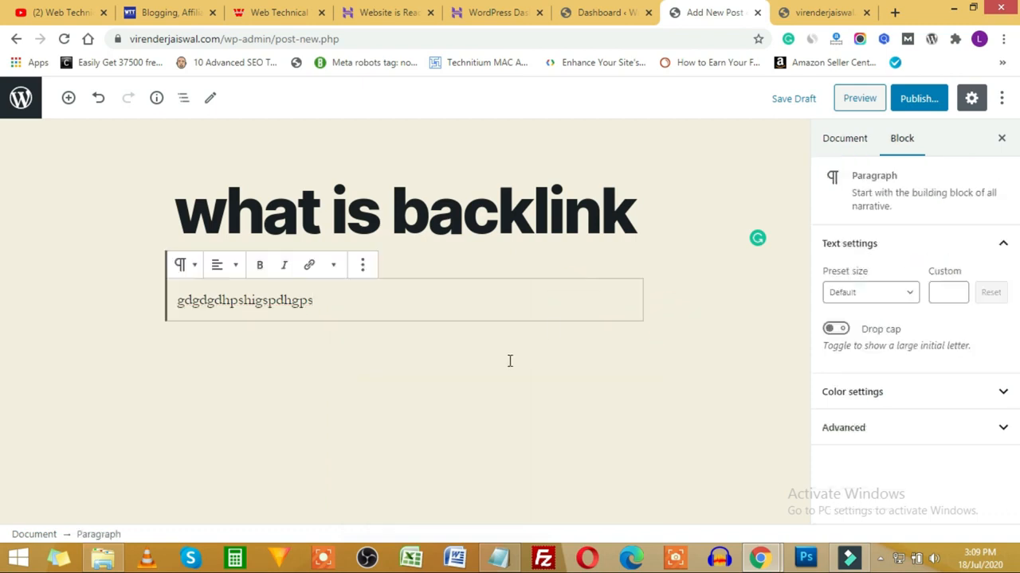
click(609, 345)
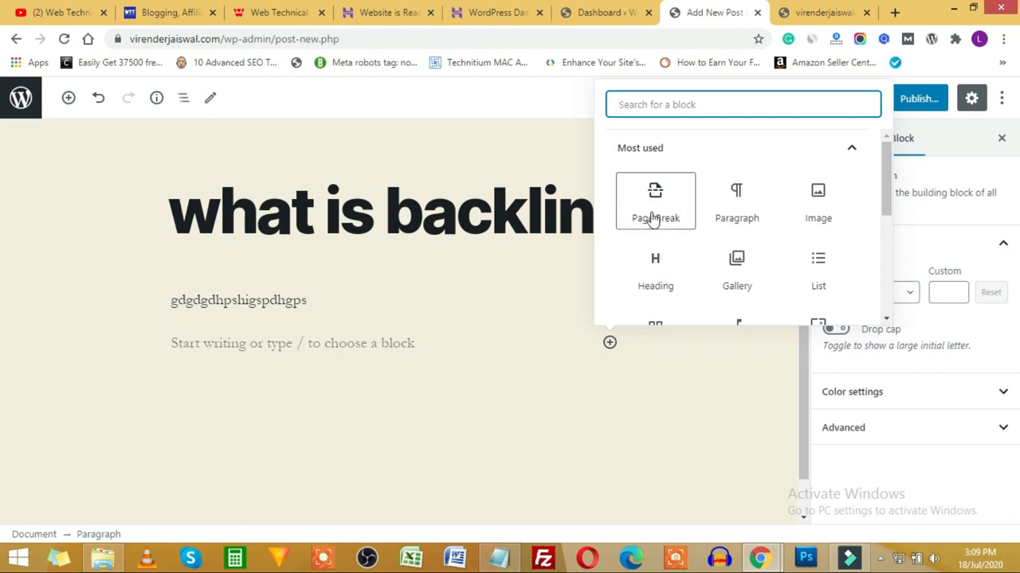
Step: Expand the Common Blocks and Formatting categories in the block library
scroll(845, 197, down, 1)
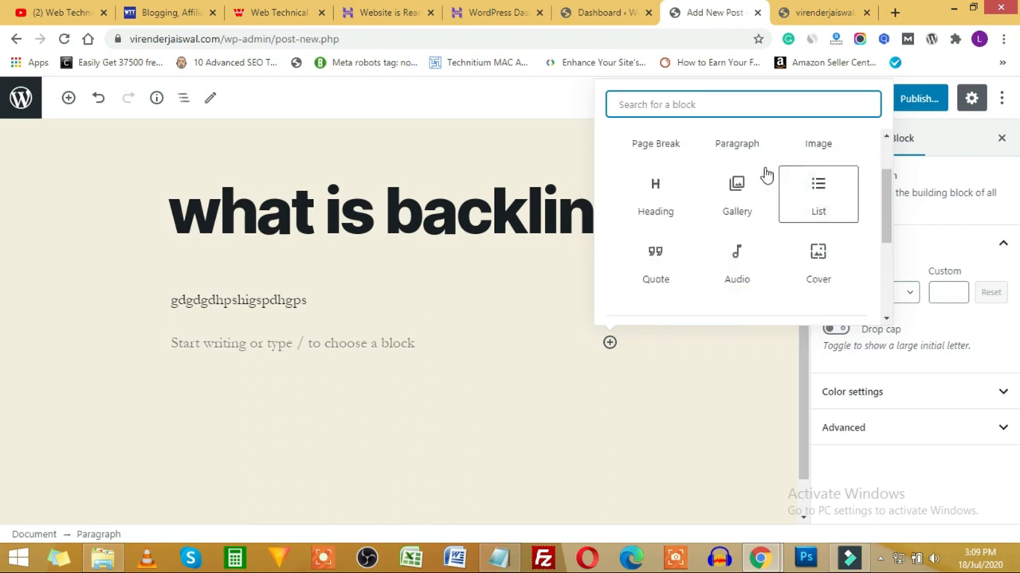
scroll(701, 231, down, 1)
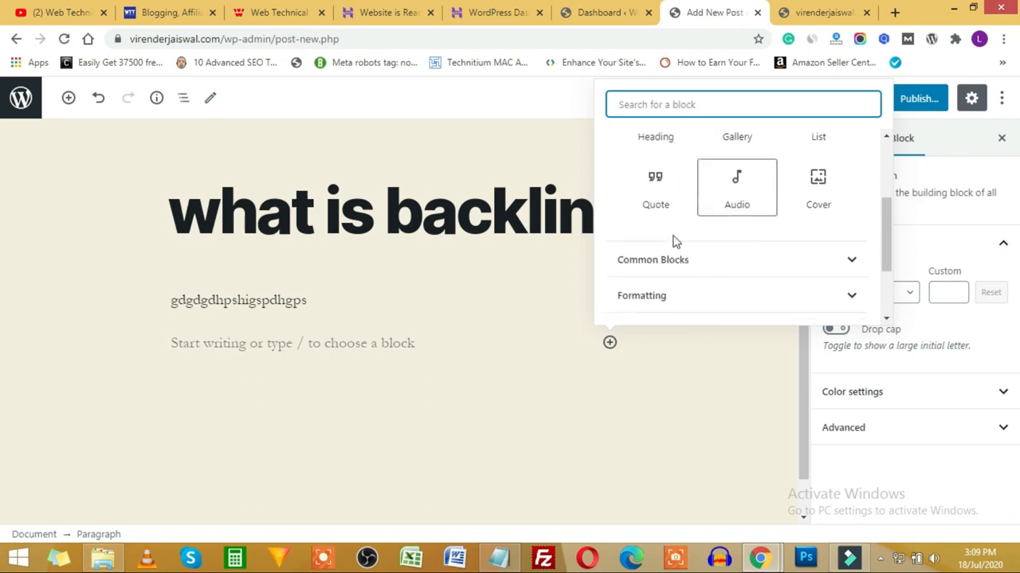
scroll(789, 206, down, 1)
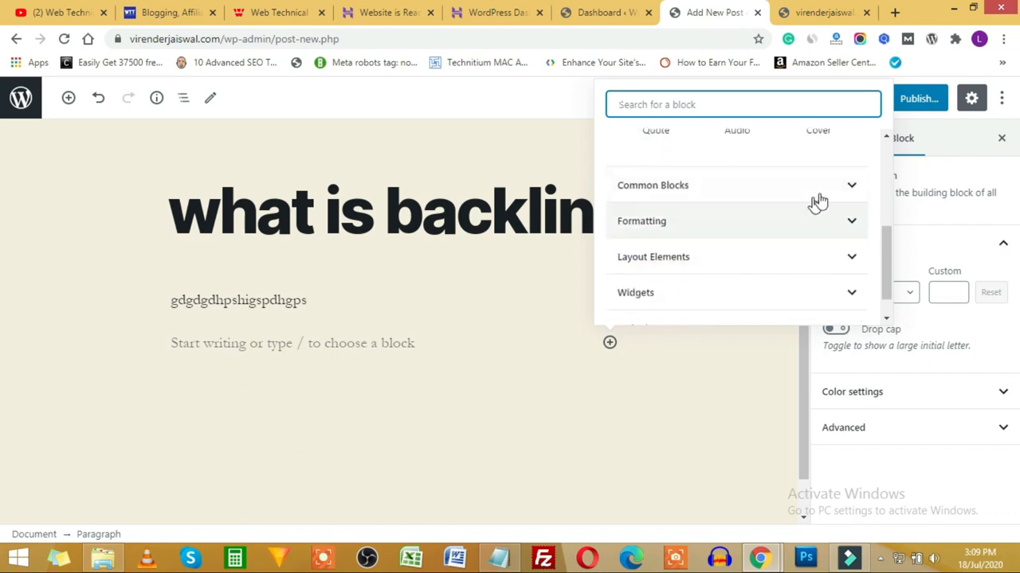
click(842, 189)
scroll(756, 220, down, 4)
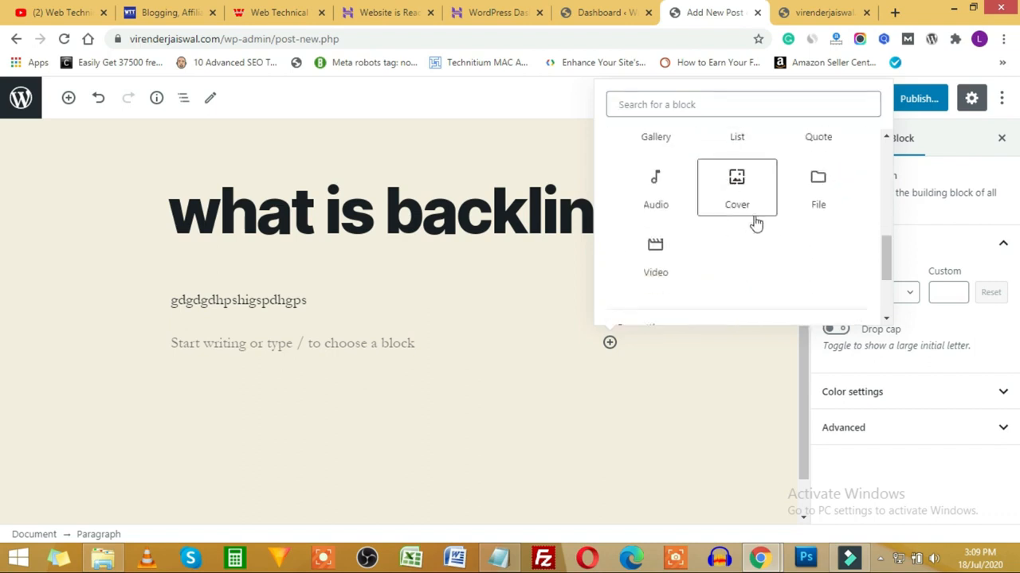
click(820, 191)
scroll(719, 196, up, 2)
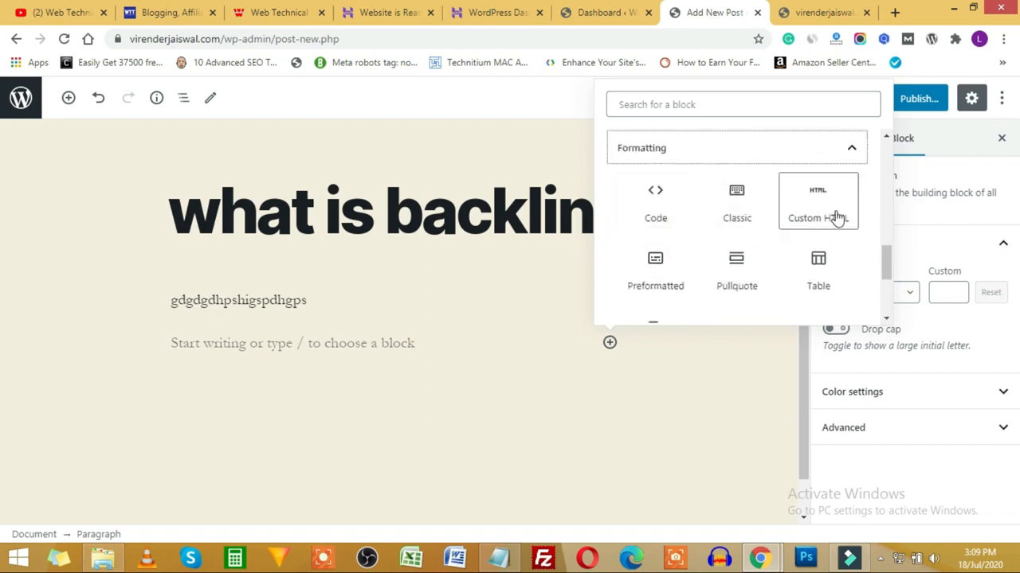
scroll(815, 236, down, 1)
scroll(669, 271, down, 2)
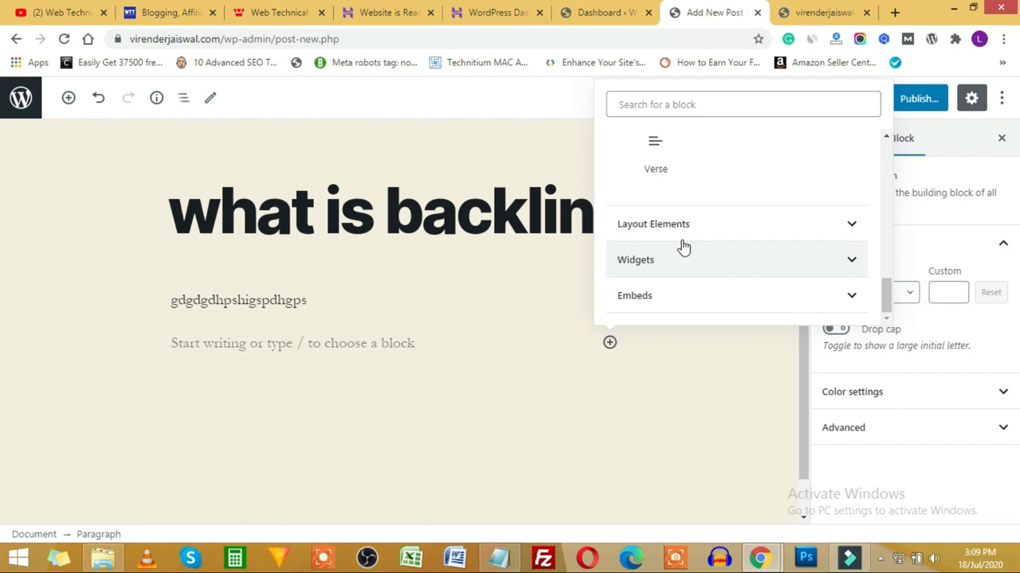
Step: Browse the Layout Elements, Widgets and Embeds categories, then close the block library
click(786, 231)
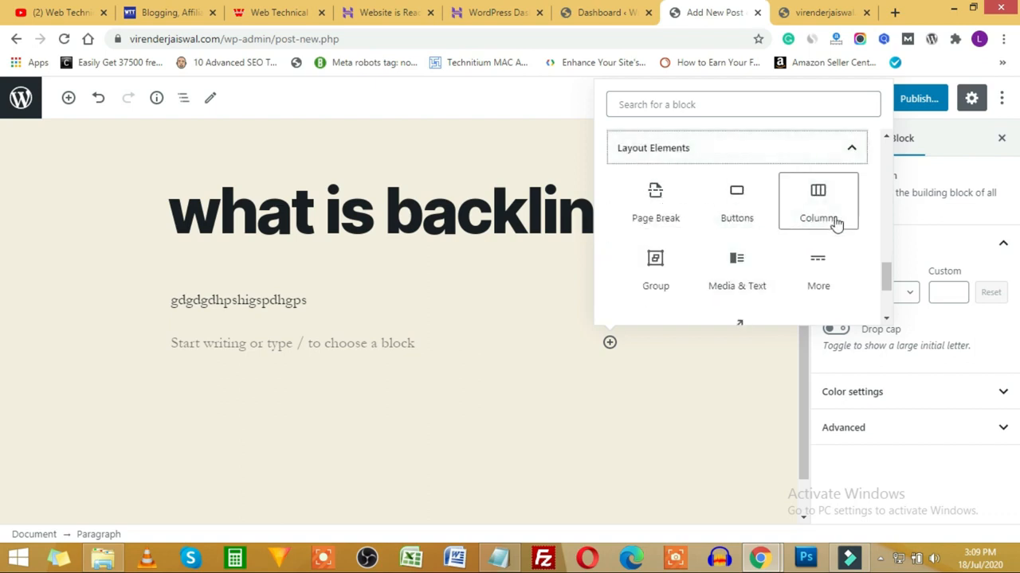
scroll(741, 237, down, 1)
scroll(821, 221, down, 1)
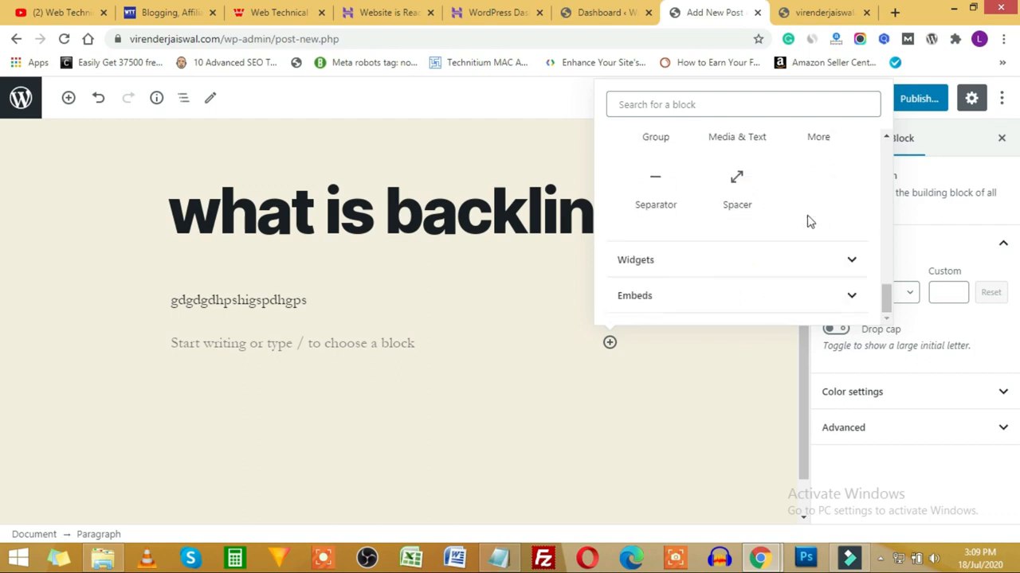
click(844, 260)
scroll(740, 221, down, 1)
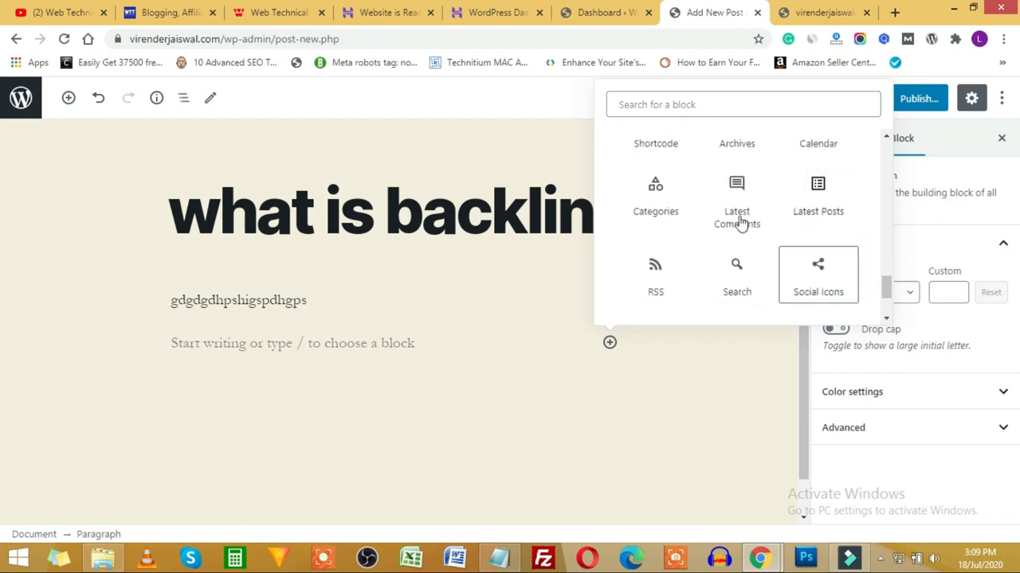
scroll(751, 224, up, 1)
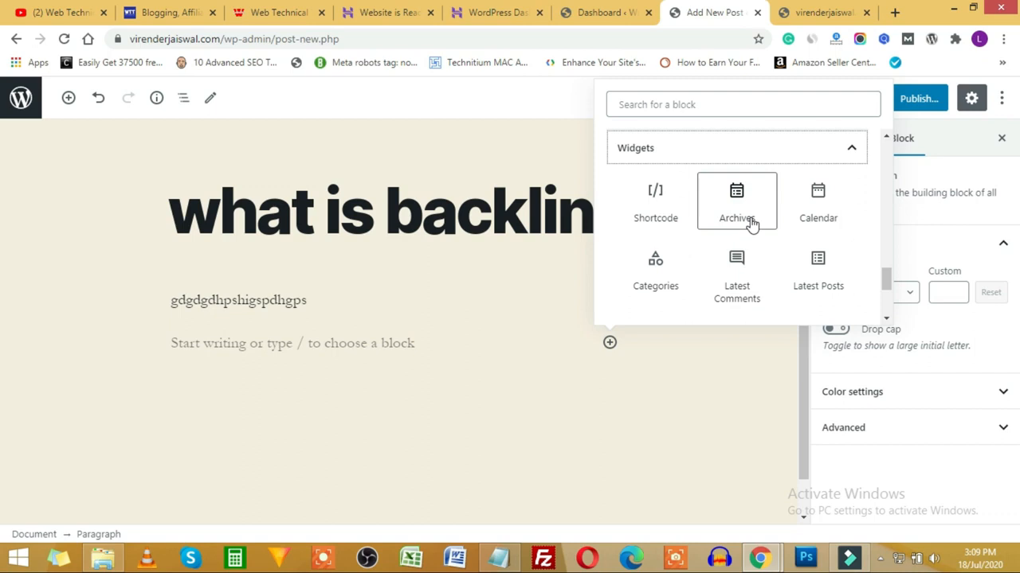
scroll(751, 222, down, 2)
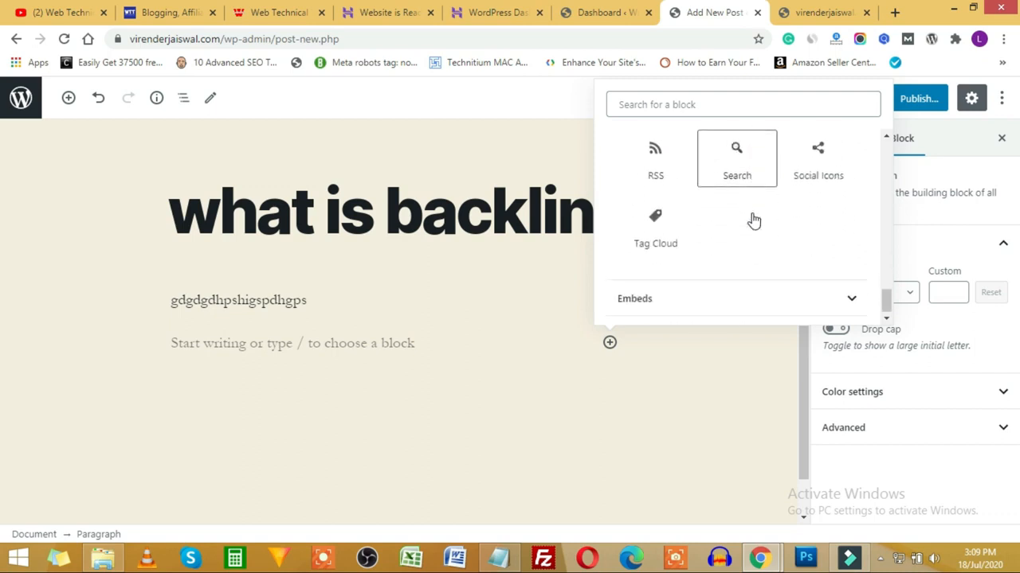
click(812, 292)
scroll(734, 253, down, 5)
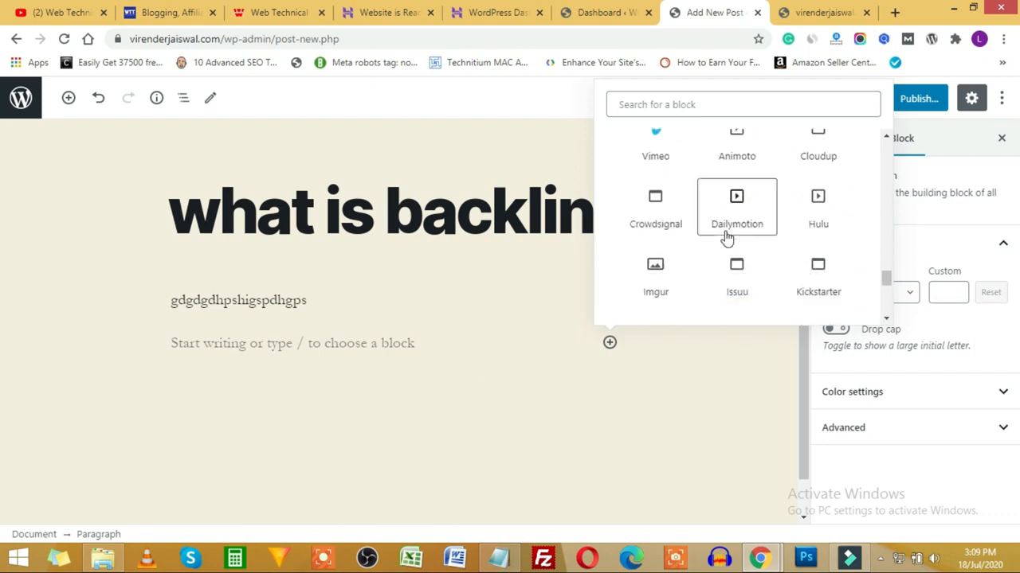
scroll(727, 231, up, 15)
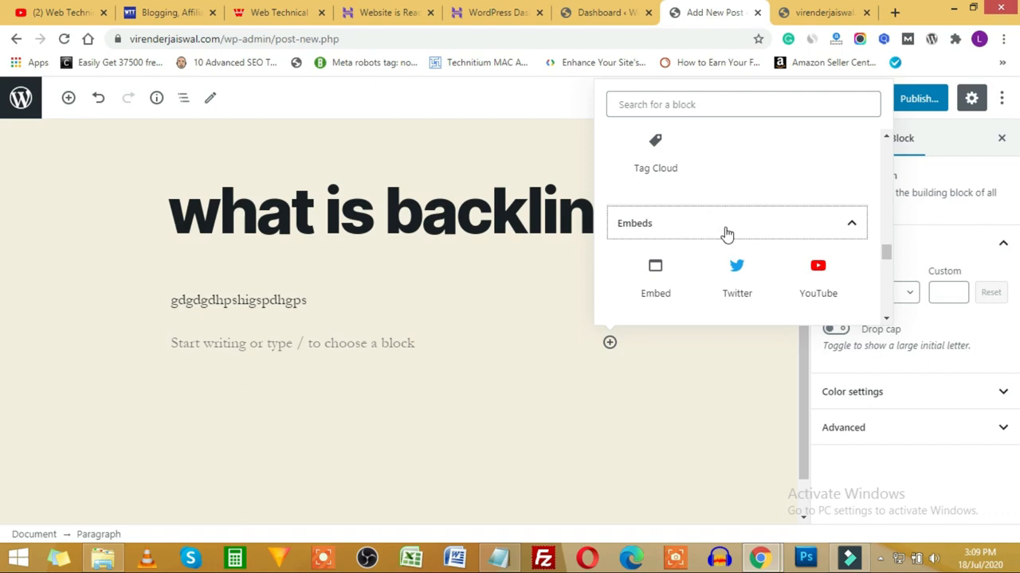
scroll(729, 233, up, 3)
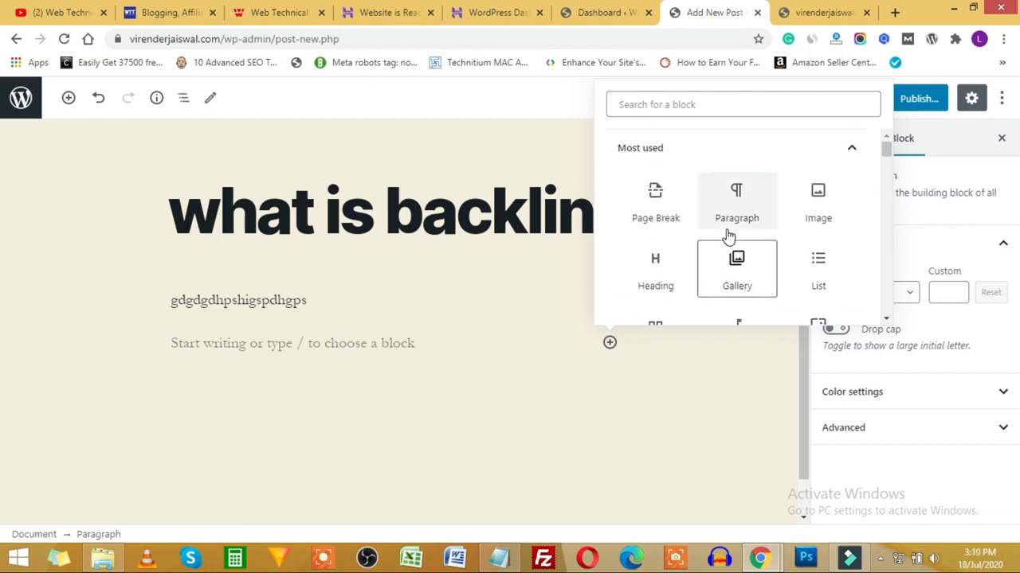
click(543, 116)
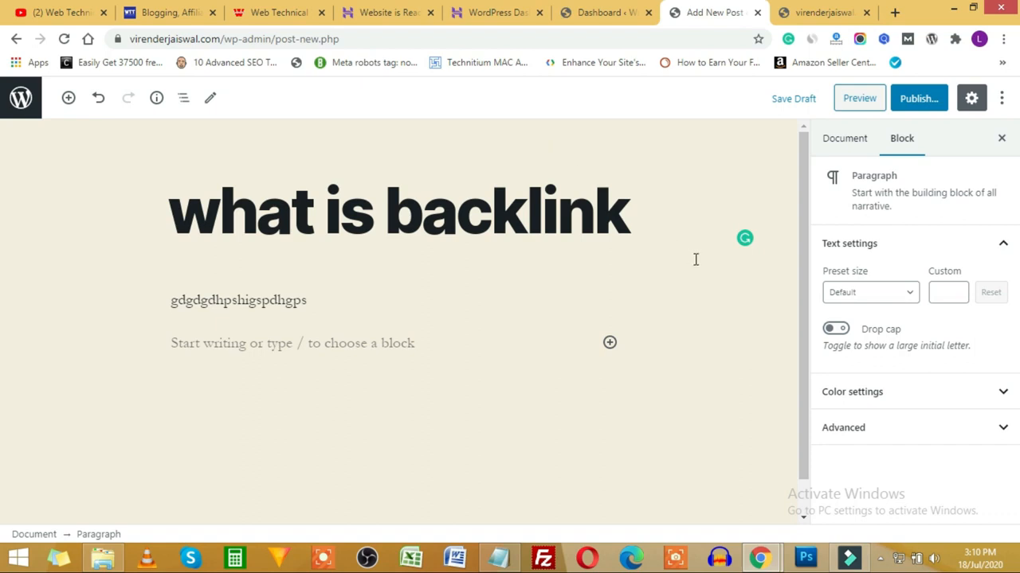
Step: Expand the post's Permalink, Categories, Tags and Featured image panels in Document settings
click(257, 348)
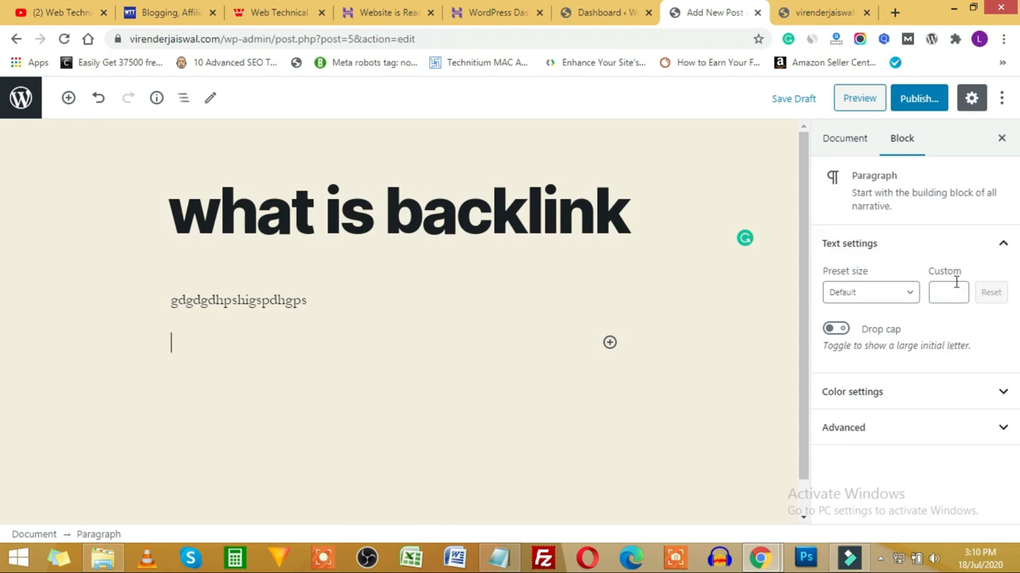
click(845, 152)
scroll(948, 284, down, 1)
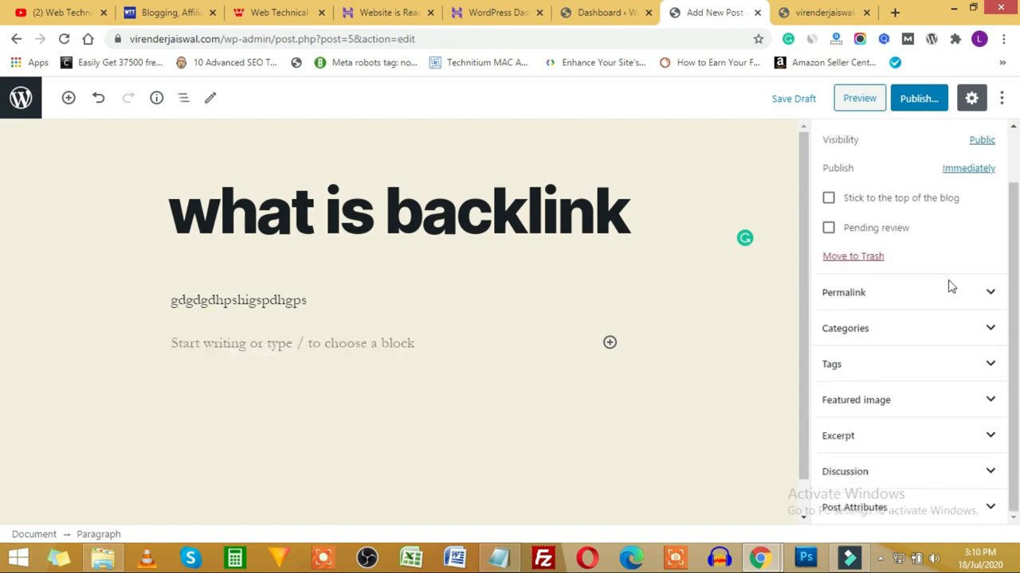
click(991, 294)
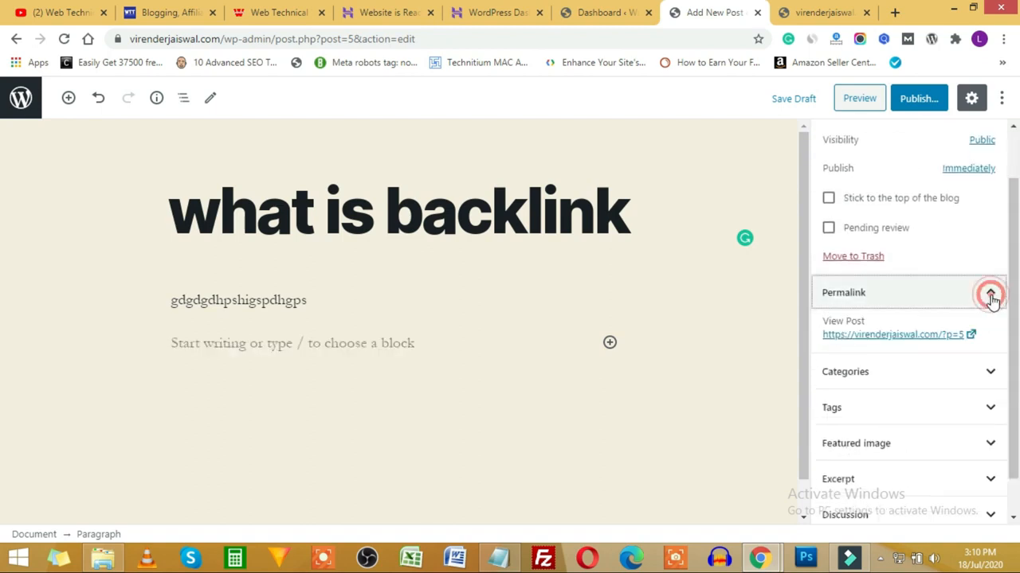
click(984, 371)
scroll(975, 376, down, 1)
click(979, 365)
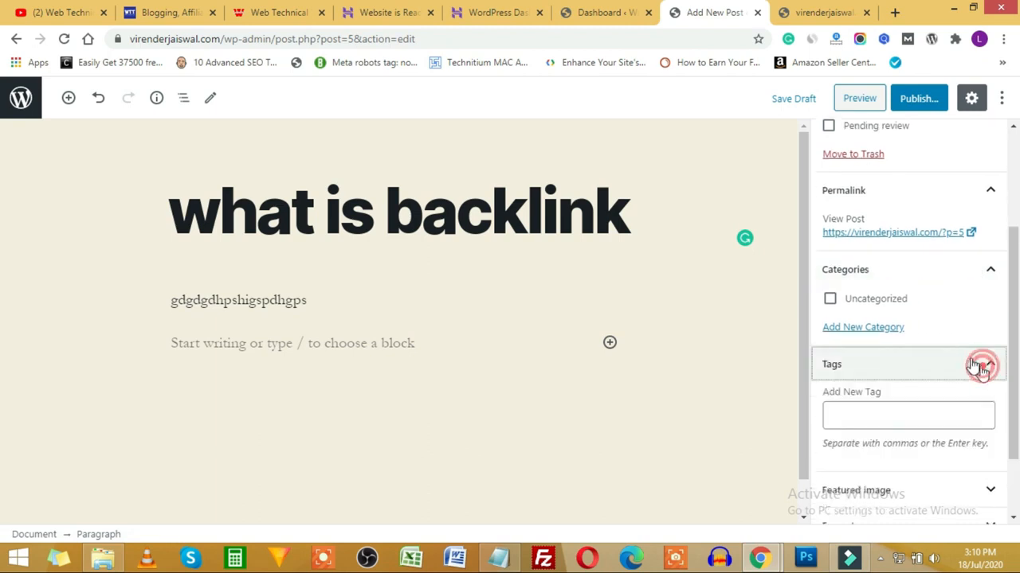
scroll(877, 354, down, 1)
click(970, 401)
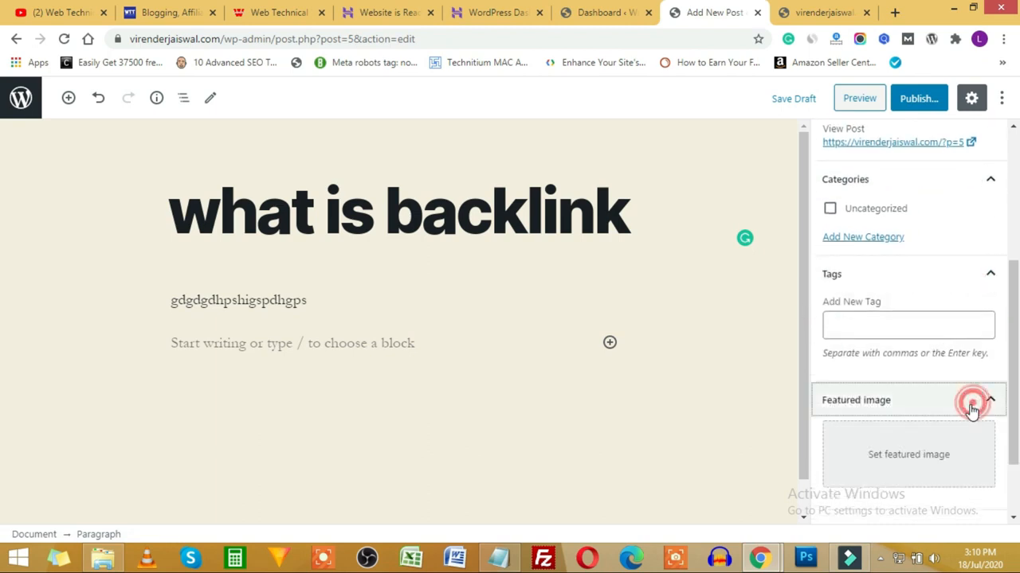
scroll(903, 382, down, 1)
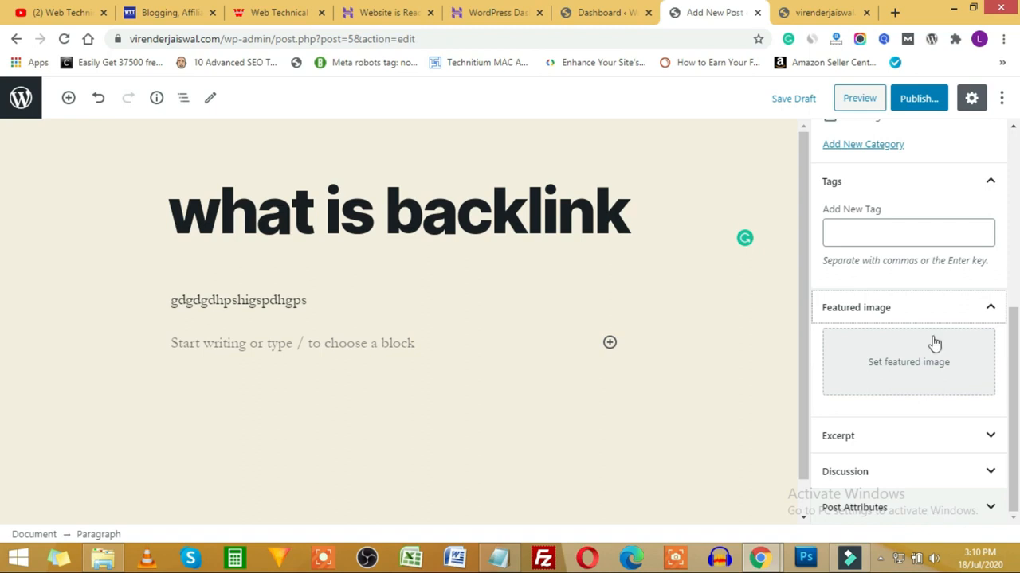
scroll(924, 319, up, 3)
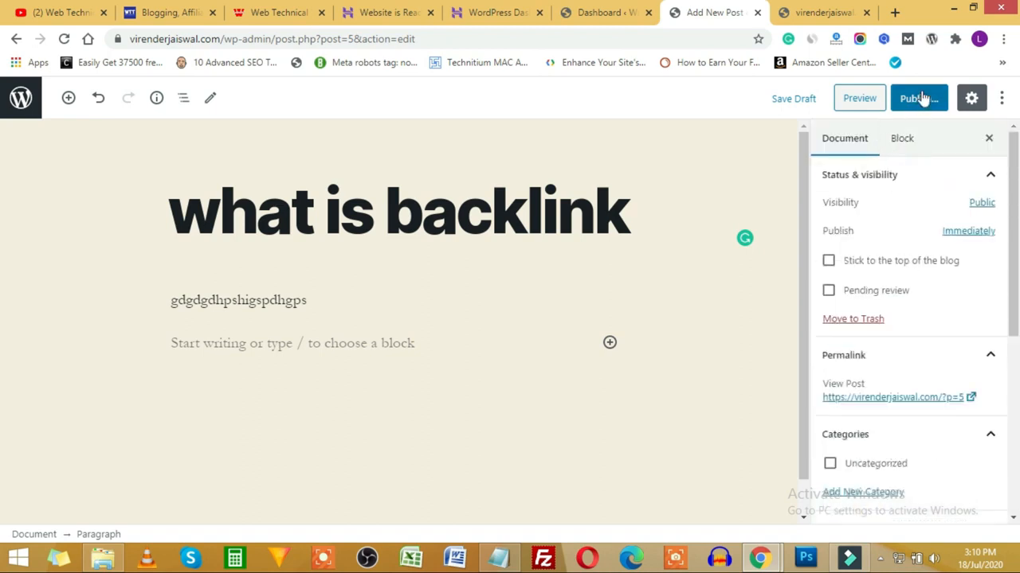
click(593, 13)
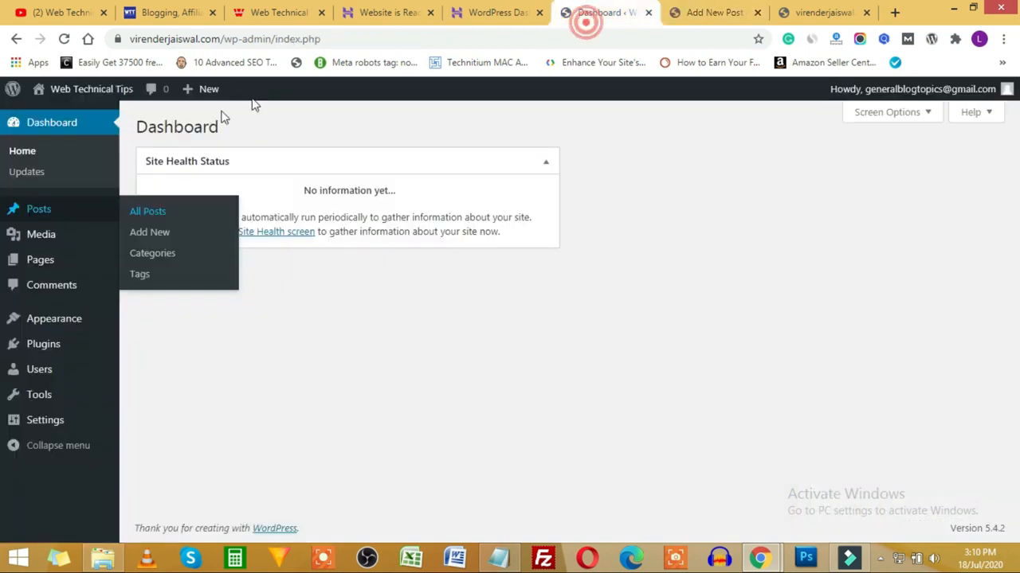
Step: Open the Posts > Categories admin page in a new browser tab
right_click(157, 259)
click(199, 263)
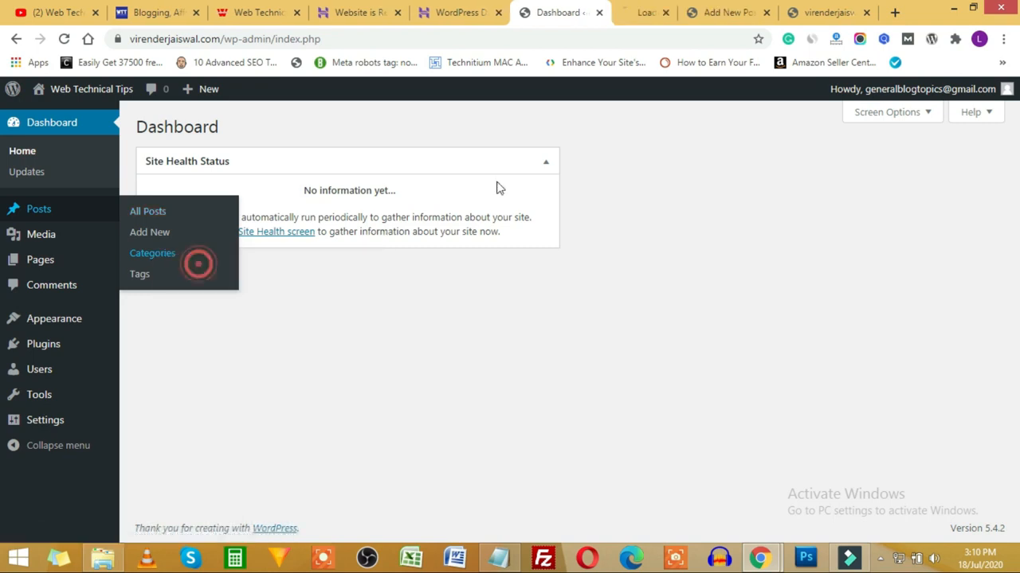
click(656, 9)
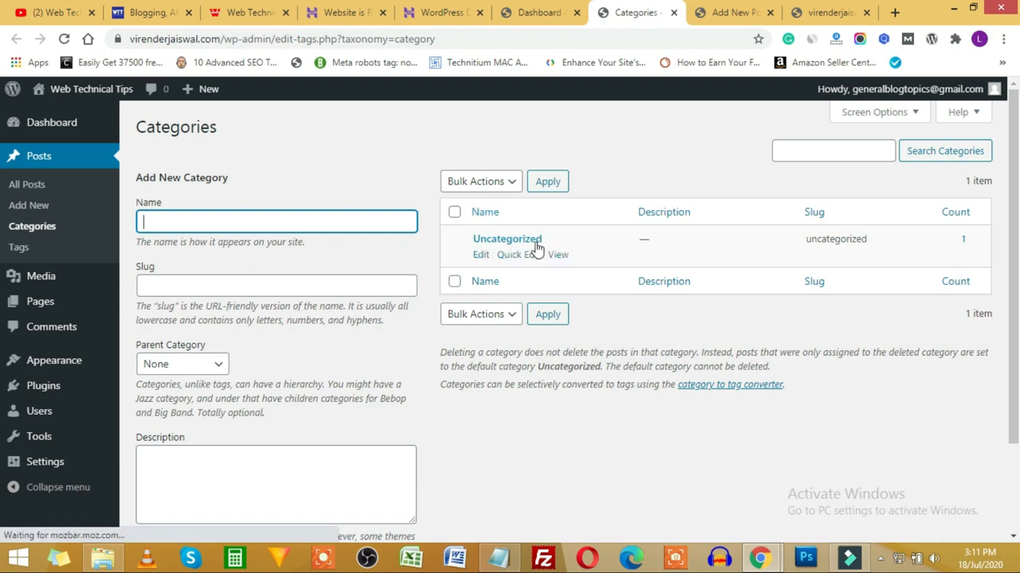
Step: Add a new category named SEO, reusing the name as its slug
click(153, 218)
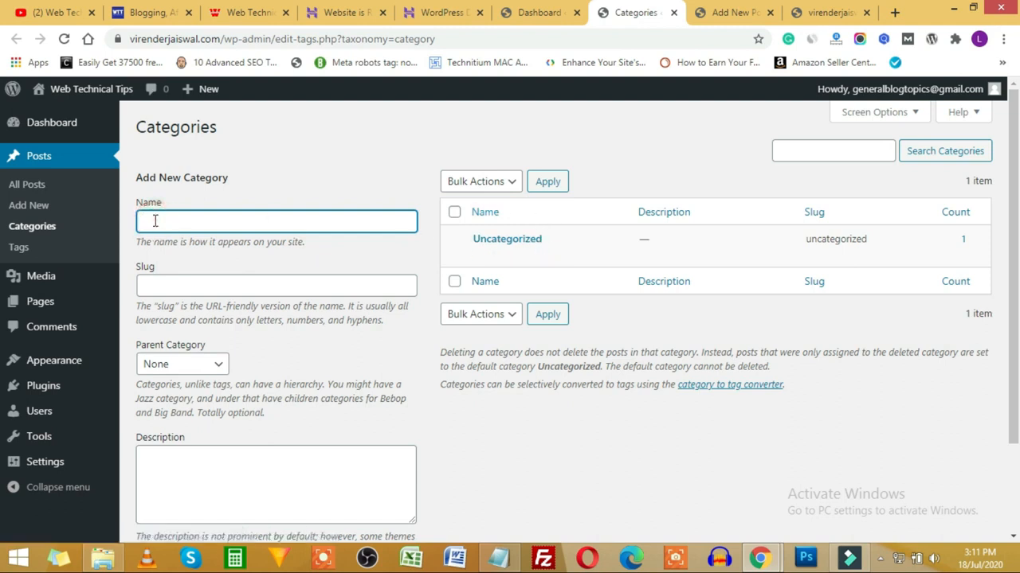
text(SEO)
drag(182, 227, 125, 237)
key(ctrl+c)
click(153, 291)
key(ctrl+v)
scroll(310, 357, down, 2)
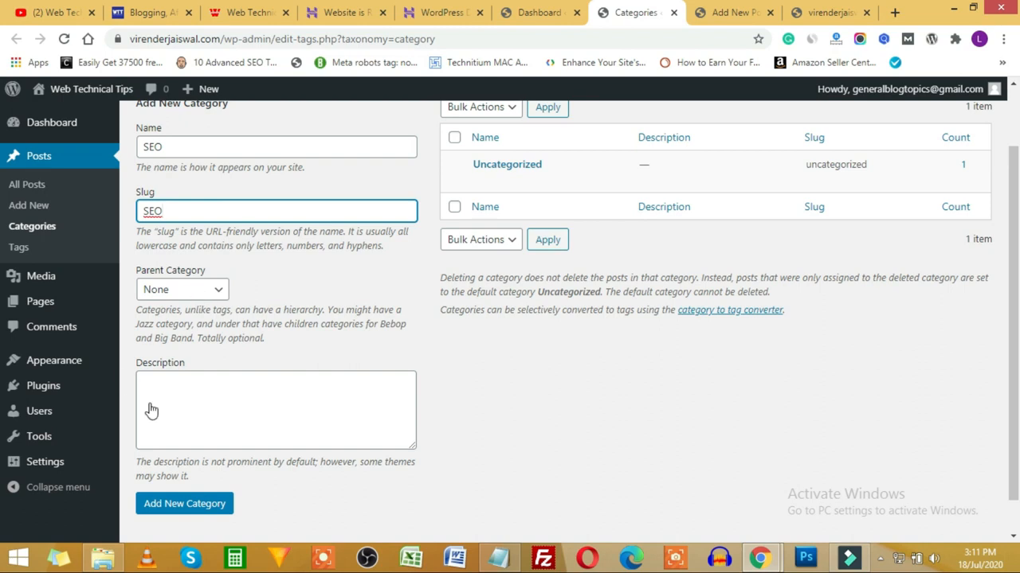
click(190, 505)
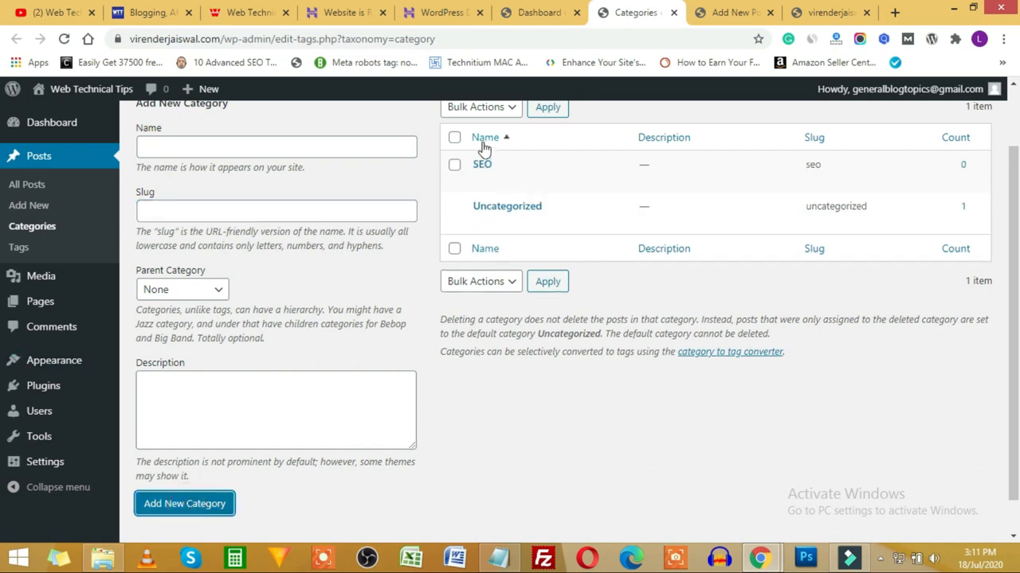
mouse_move(478, 173)
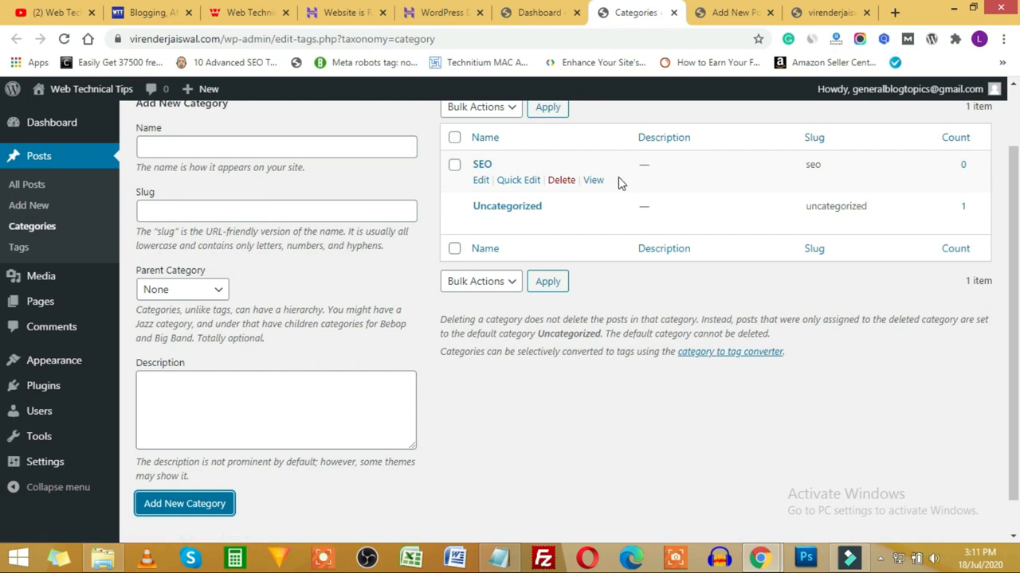
click(761, 11)
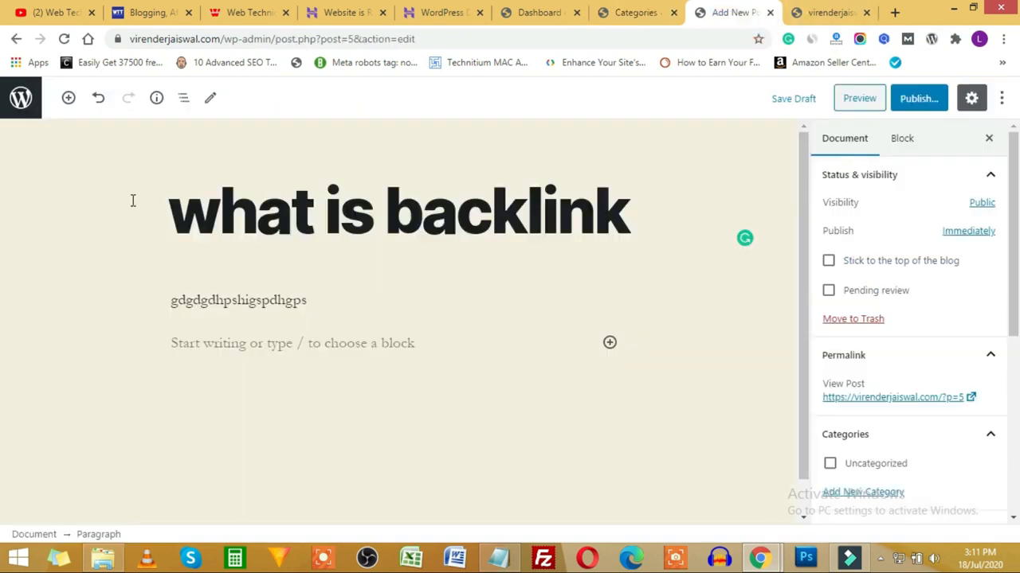
Step: Reload the post editor and return to the Document settings sidebar
click(64, 41)
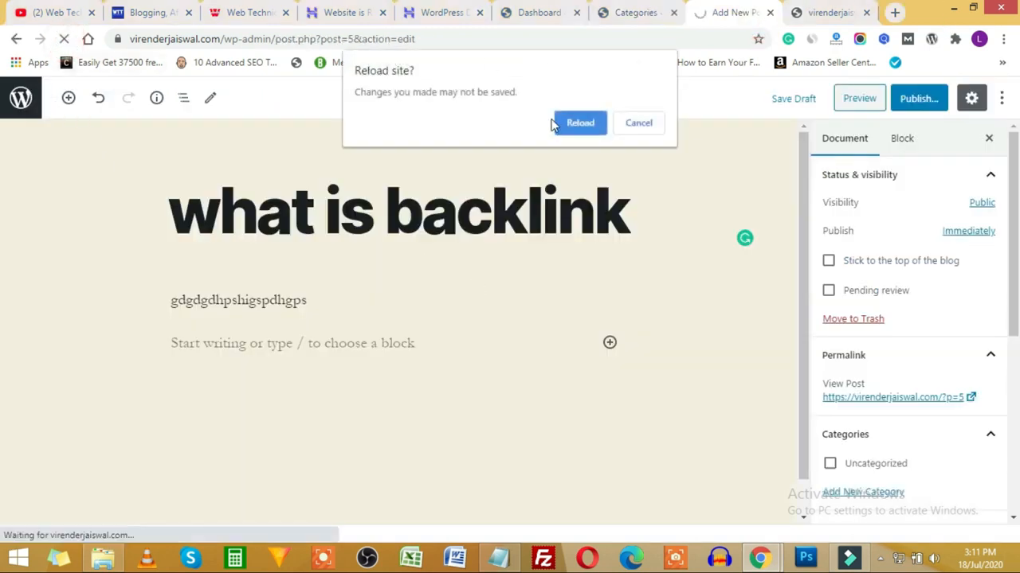
click(575, 123)
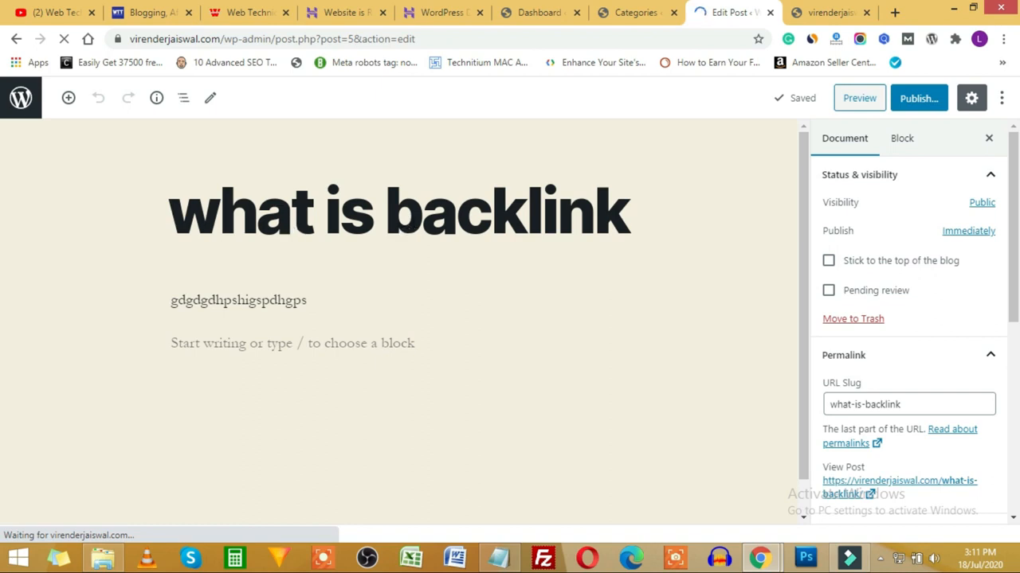
click(904, 139)
click(833, 139)
Step: Assign the post to the SEO category and remove it from Uncategorized
scroll(899, 371, down, 5)
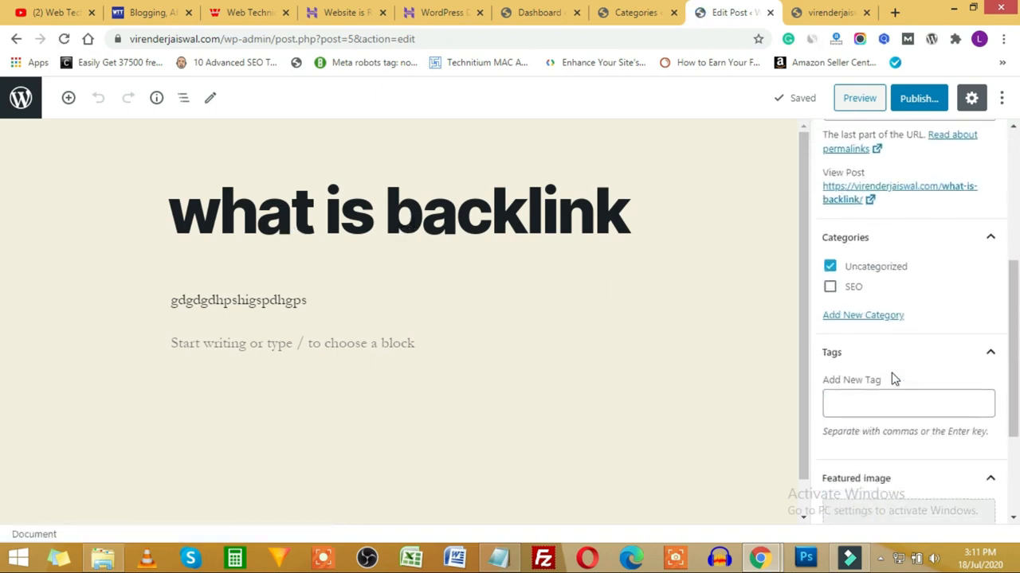
scroll(892, 357, up, 1)
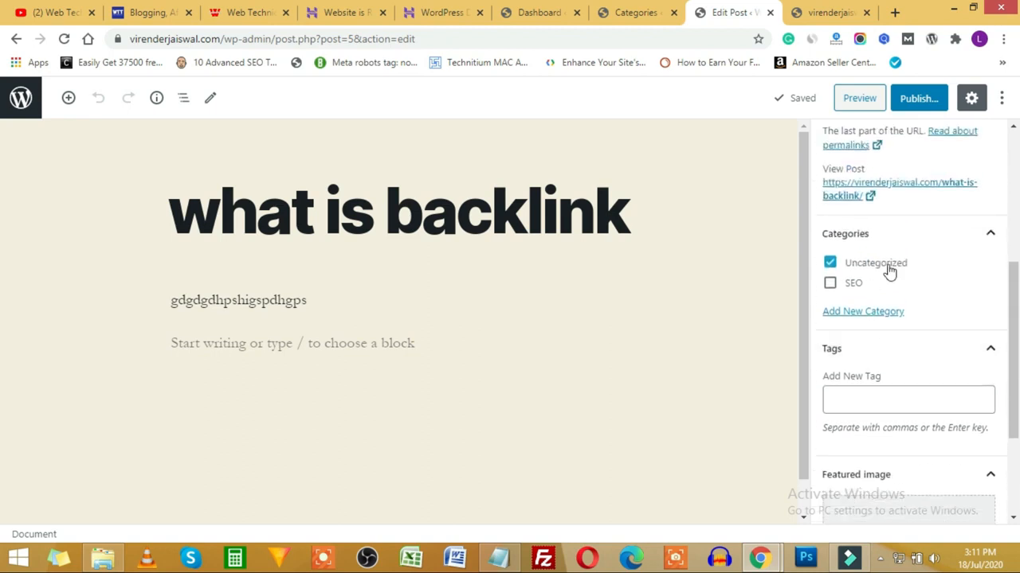
click(830, 285)
click(829, 263)
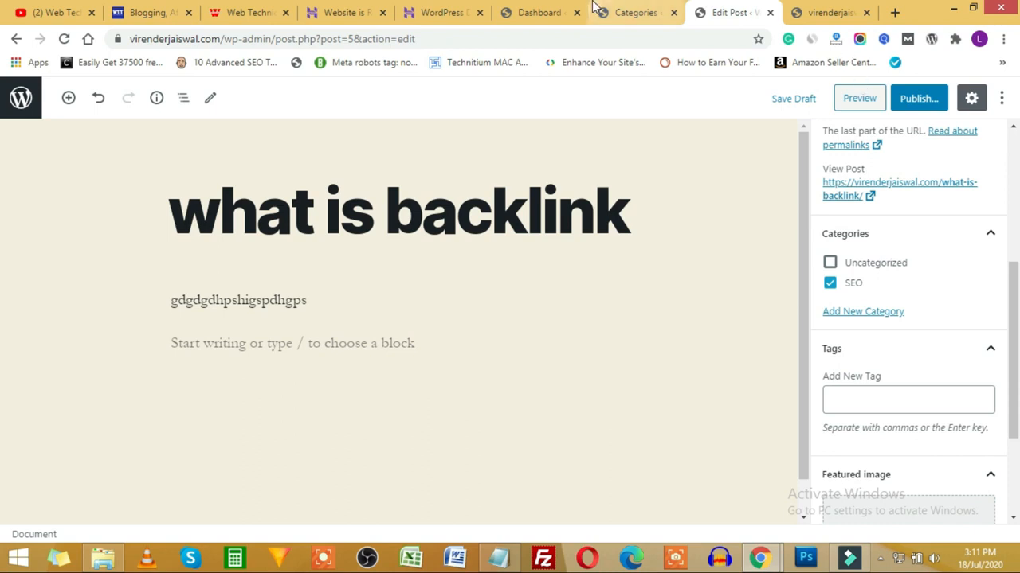
click(636, 12)
mouse_move(592, 314)
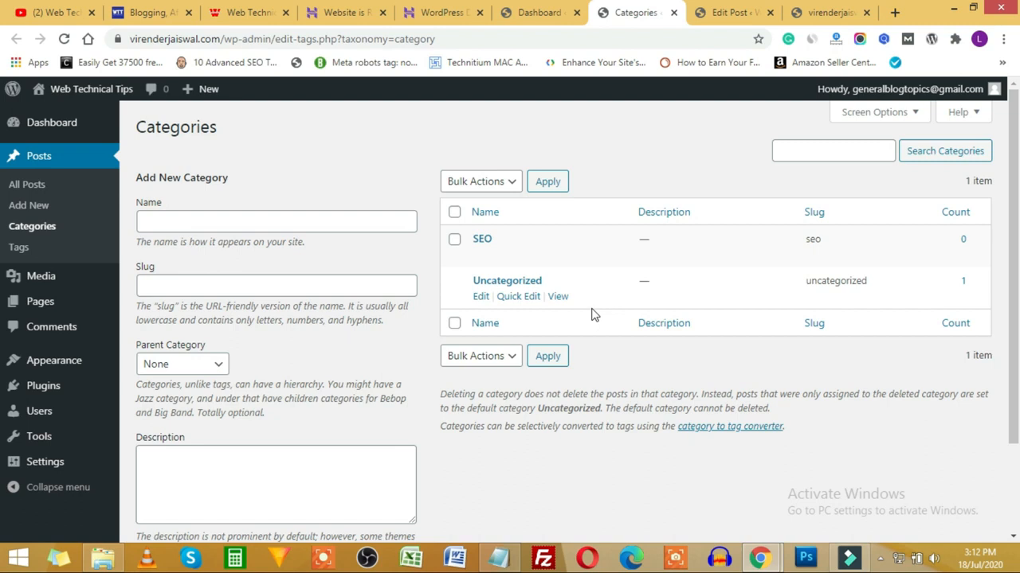
Step: Look over the empty Tags admin page, then return to the 'what is backlink' post editor
mouse_move(518, 262)
click(522, 13)
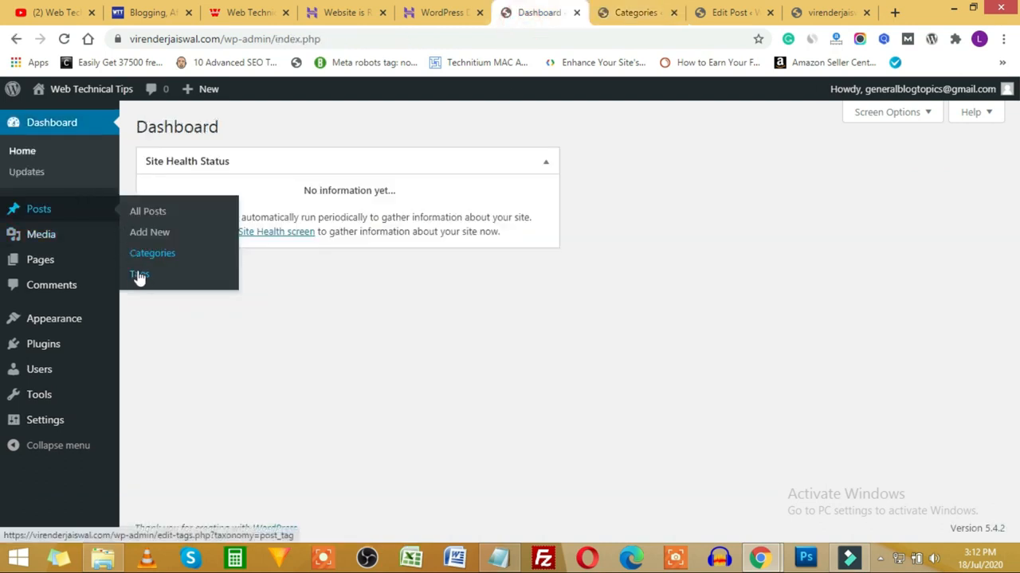
click(607, 13)
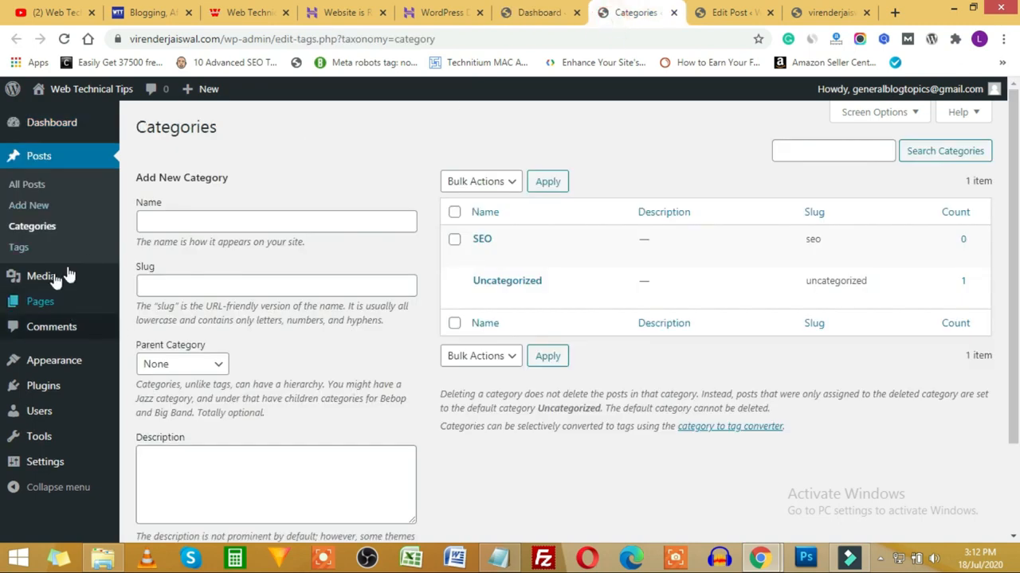
click(22, 250)
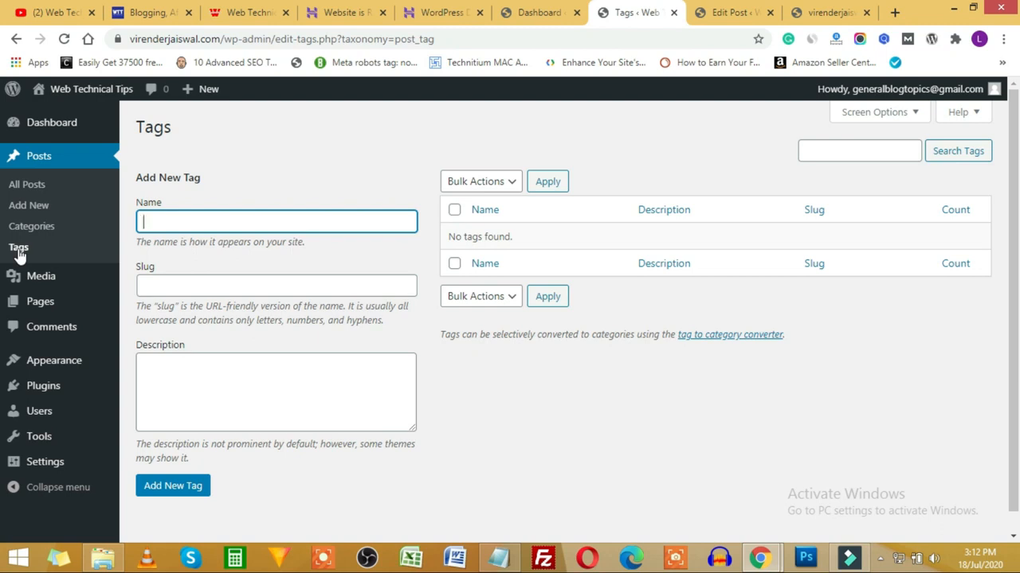
click(222, 220)
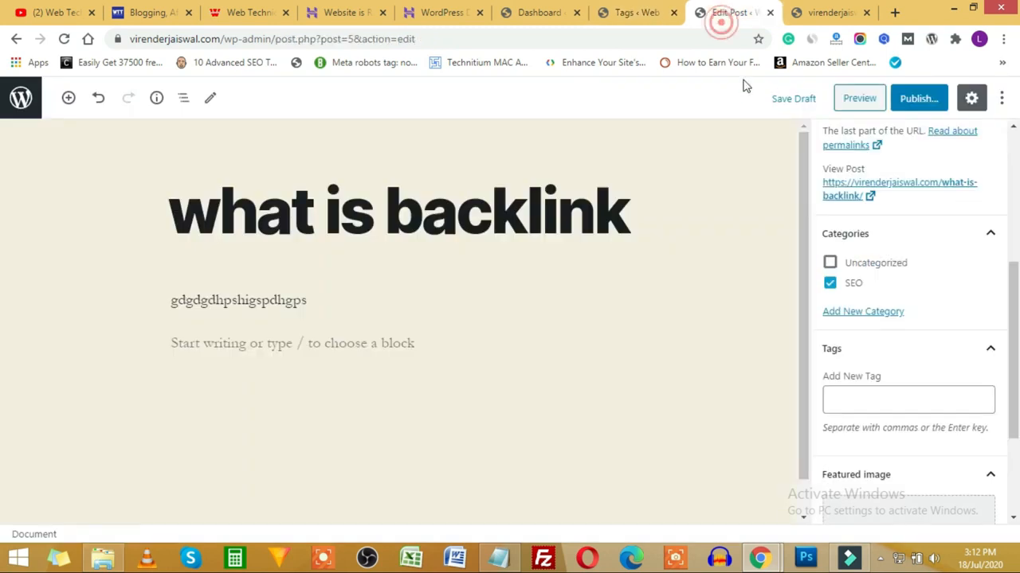
click(729, 13)
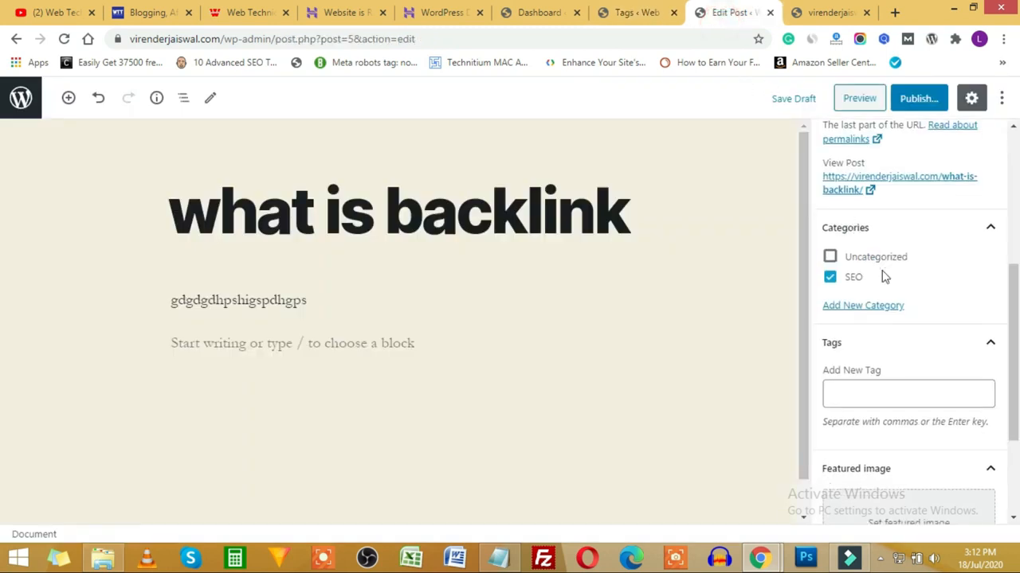
Step: Add the tags 'what us backlink', 'on page seo' and 'off page seo', then switch to the Dashboard
scroll(885, 277, down, 1)
click(838, 326)
text(what us)
text(ba)
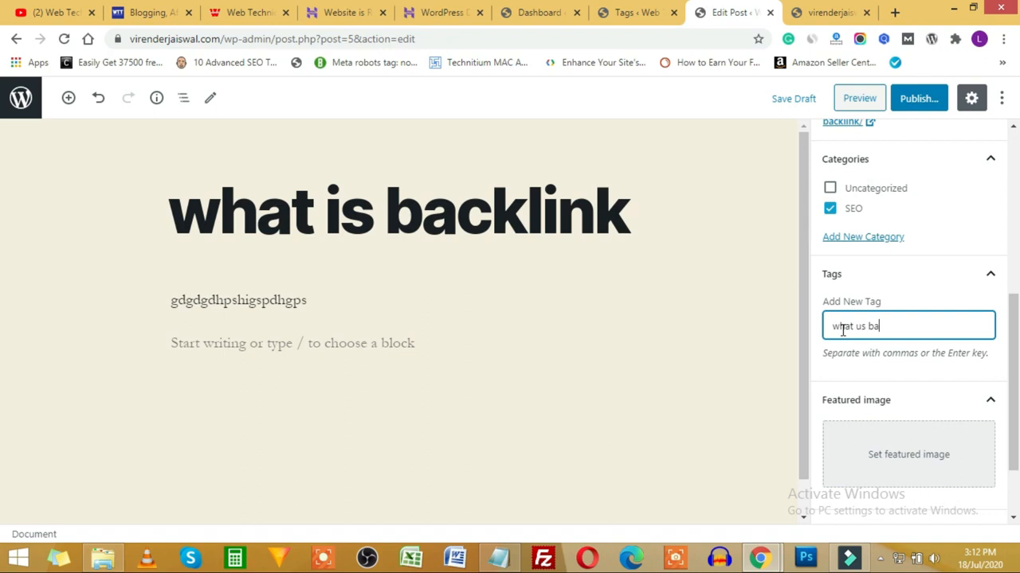
text(cklink)
key(Return)
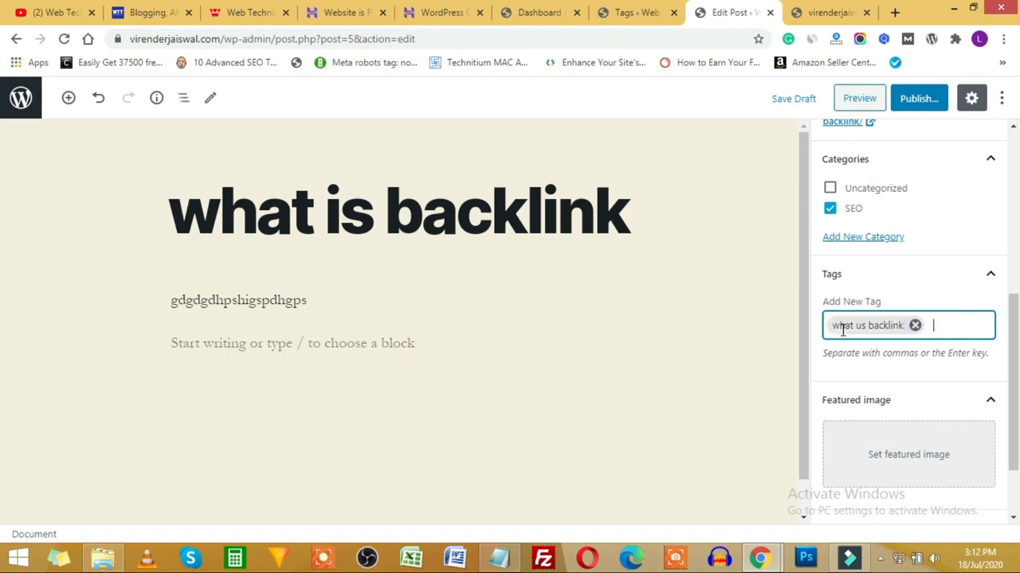
text(on page seo)
key(Return)
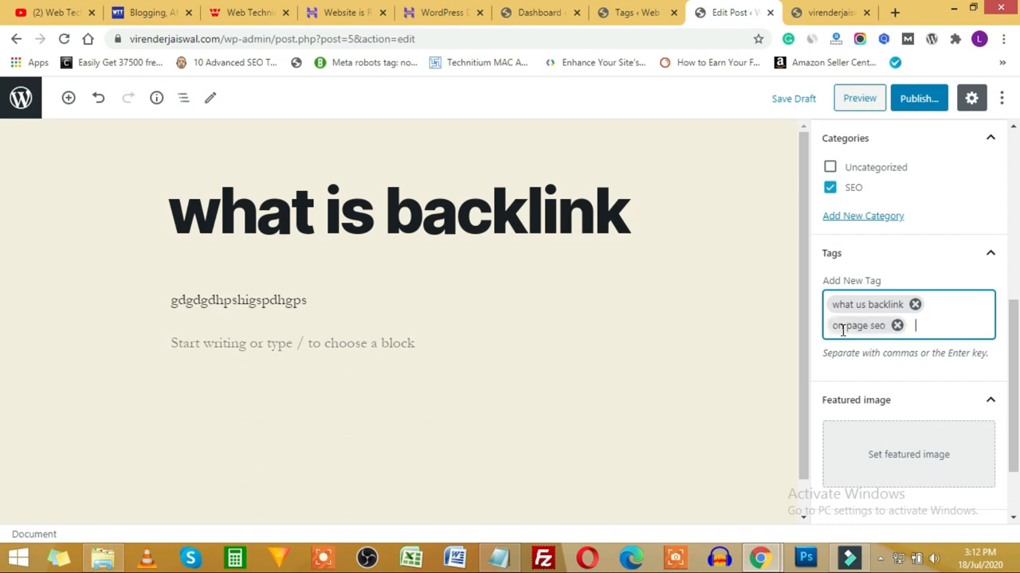
text(off page seo)
key(Return)
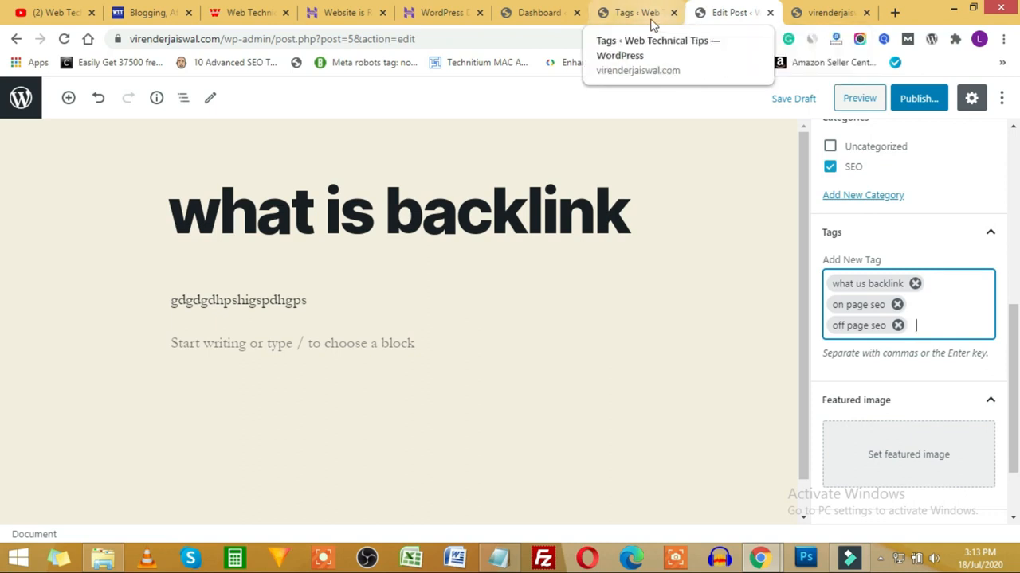
click(539, 12)
mouse_move(44, 216)
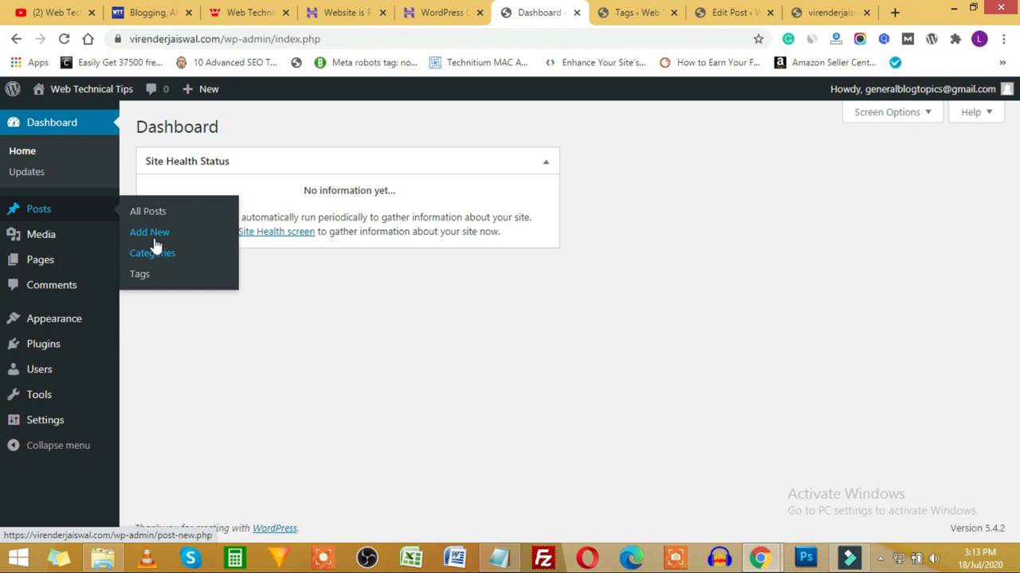
Step: Confirm the Media Library is empty, then return to the post's empty paragraph block
click(40, 237)
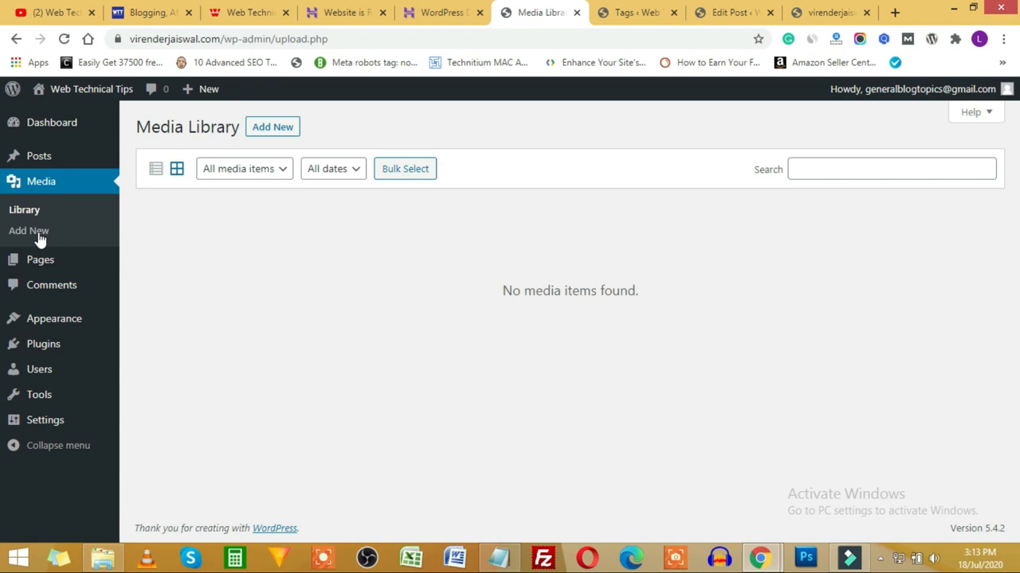
click(737, 12)
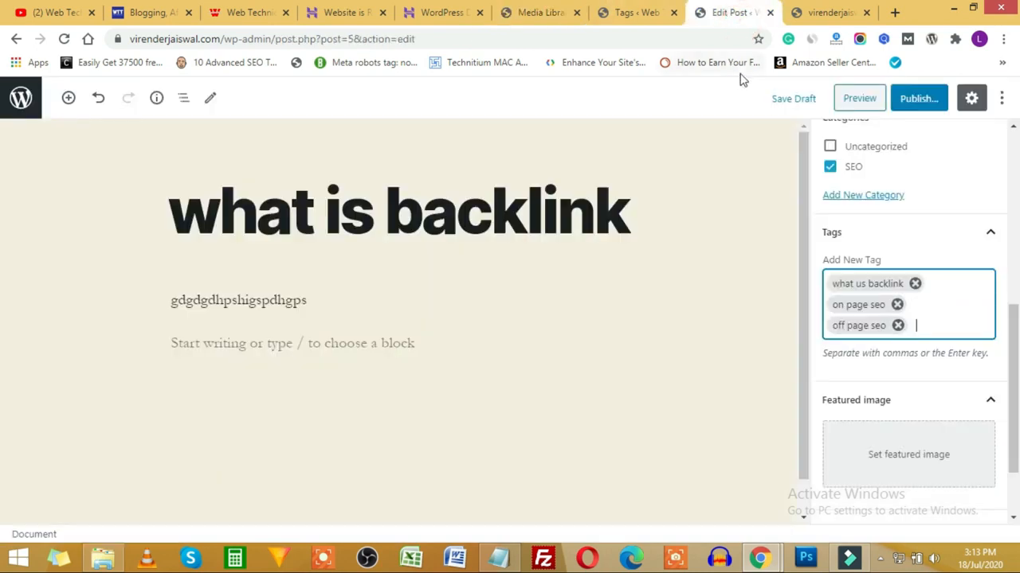
click(493, 358)
Step: Insert an Image block below the text and upload face.png into it
click(475, 346)
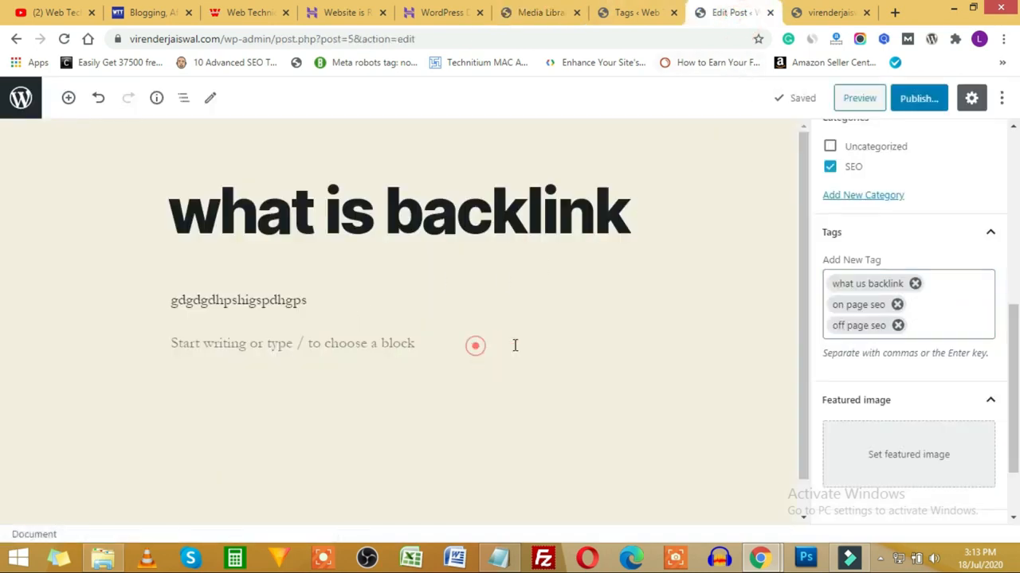
click(533, 345)
click(609, 343)
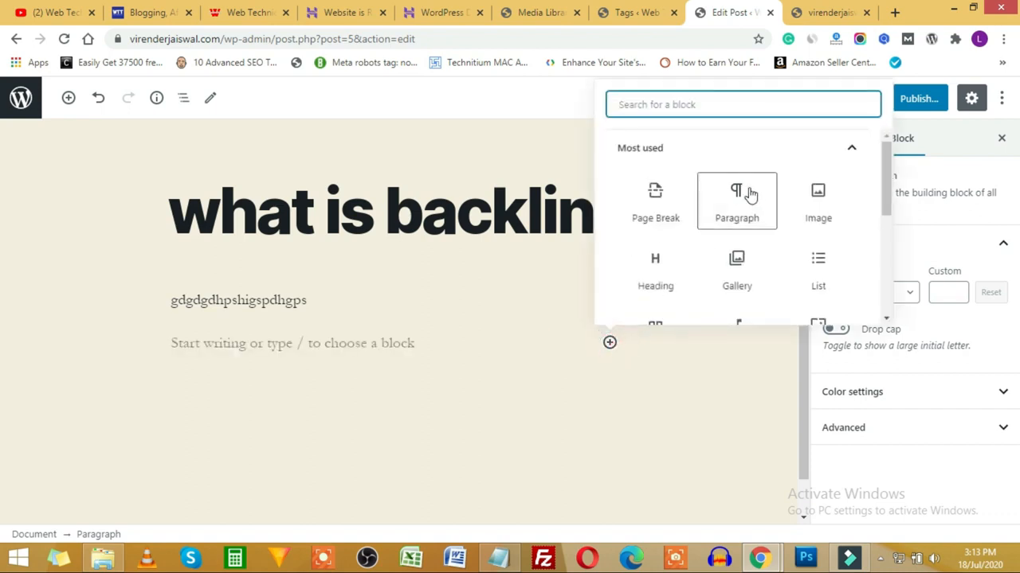
click(817, 203)
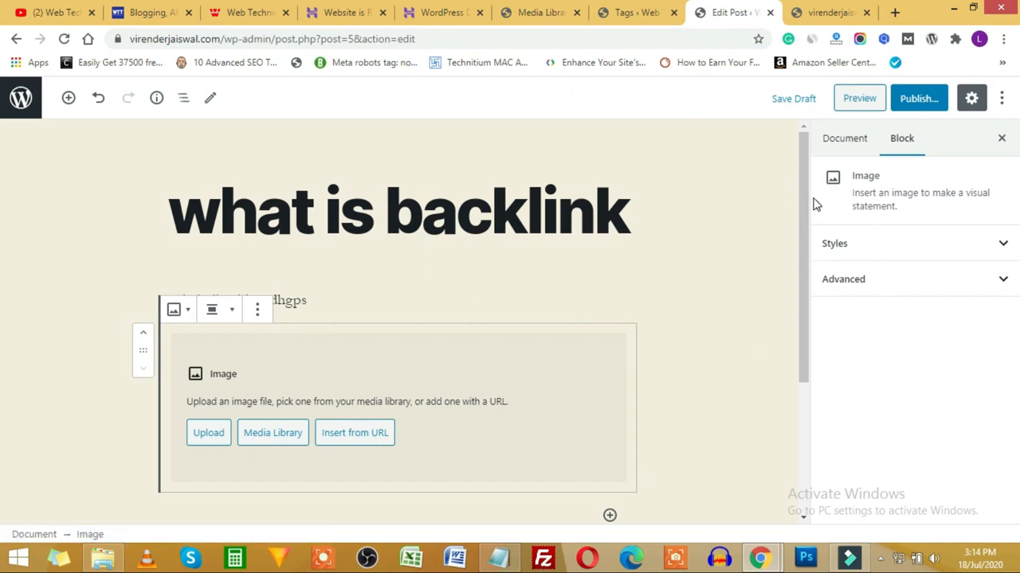
click(205, 435)
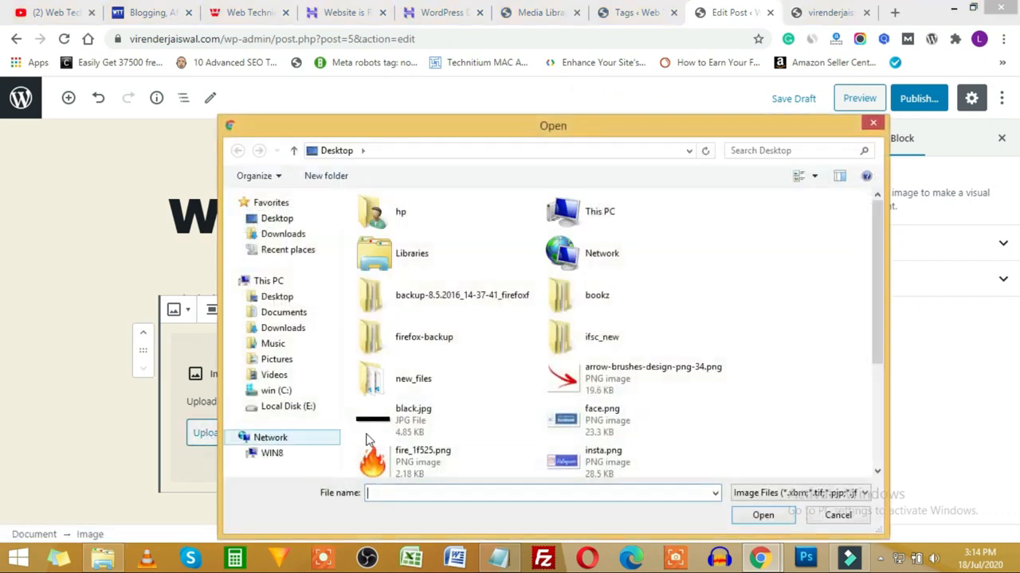
click(685, 411)
scroll(687, 413, down, 1)
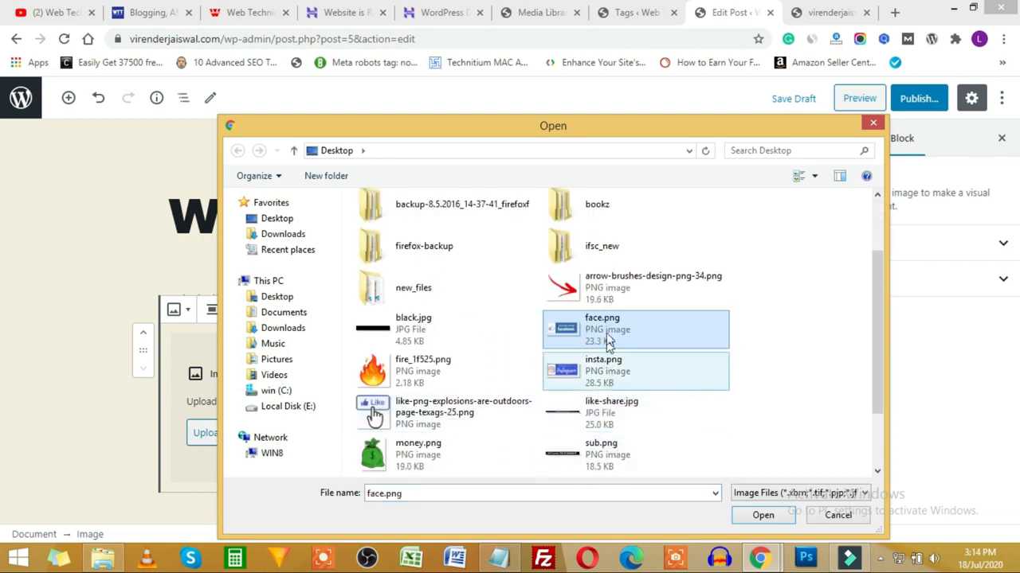
click(749, 508)
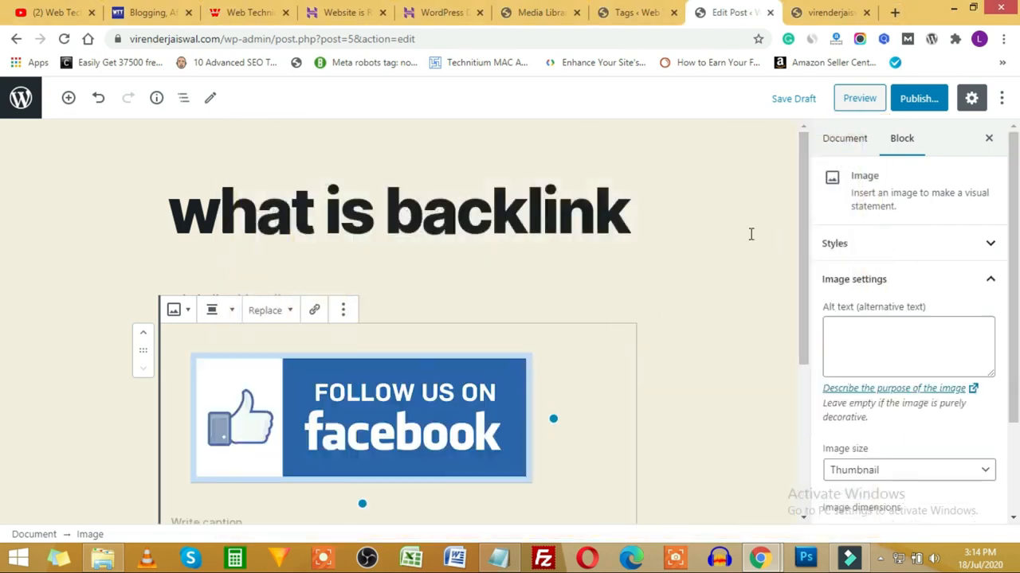
Step: Start publishing the post, then reload the Media Library to show the new image
click(912, 99)
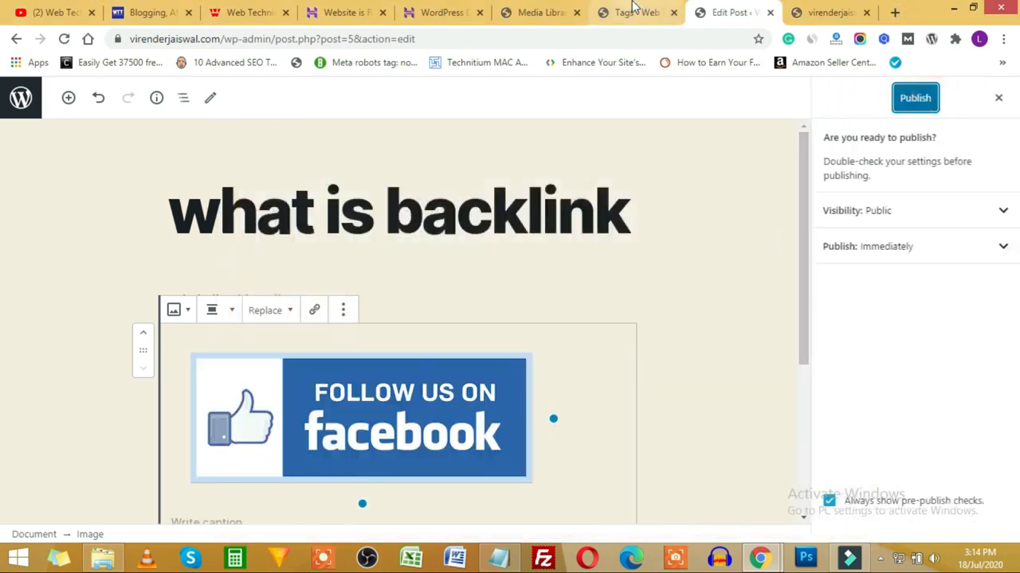
click(629, 13)
click(540, 12)
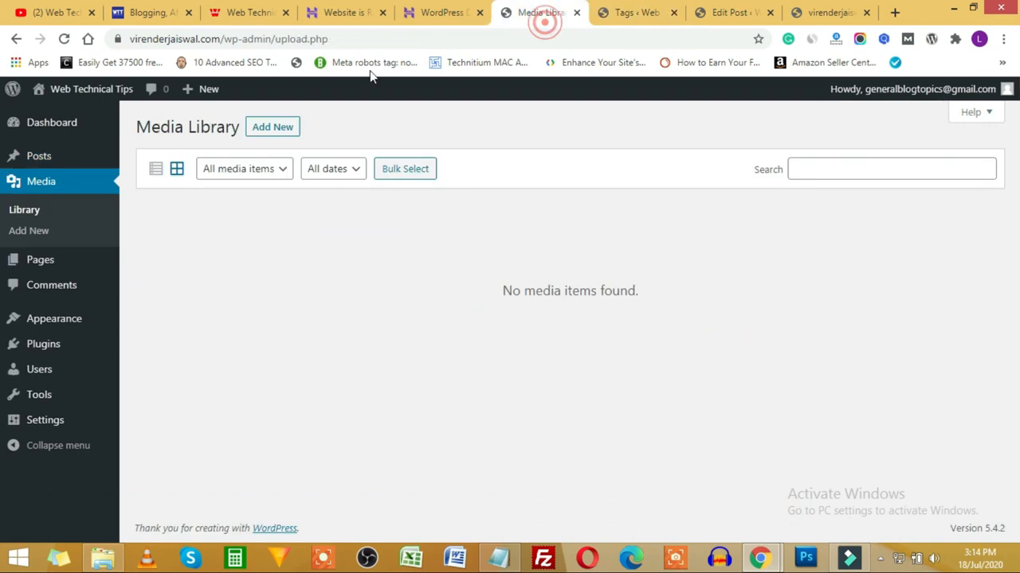
click(64, 39)
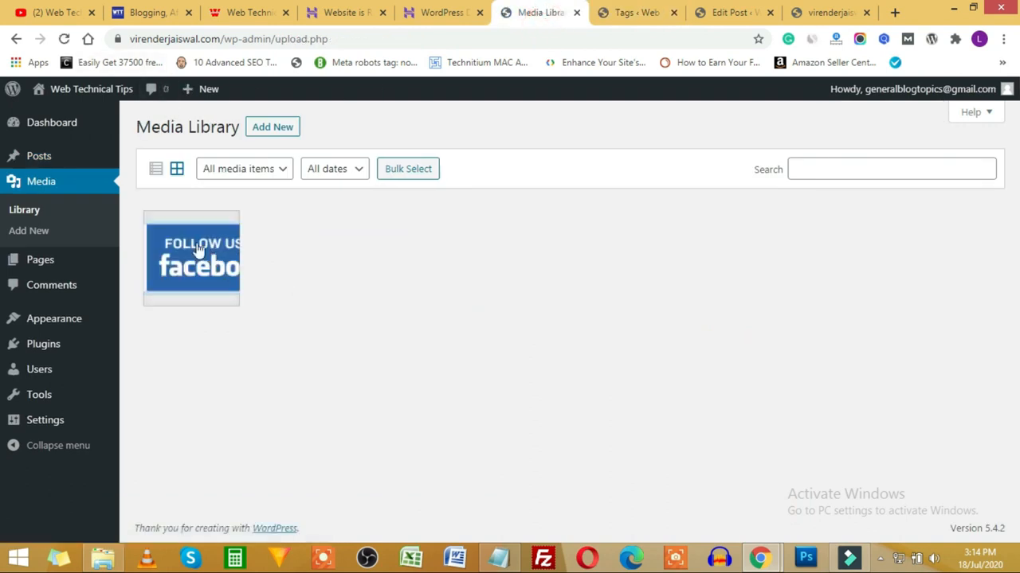
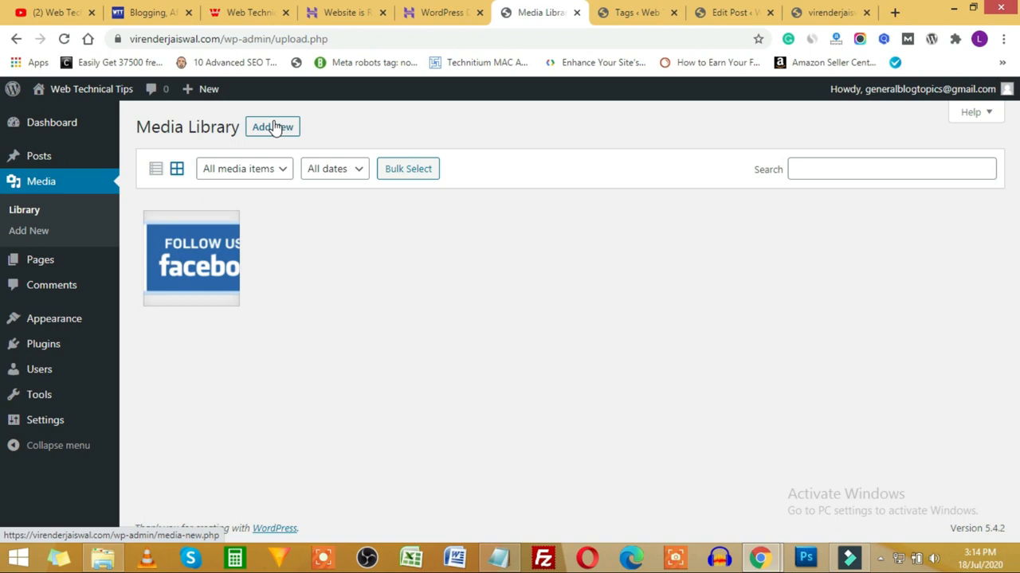
Step: Inspect the facebook image's details in the Media Library and select its full file URL
click(257, 170)
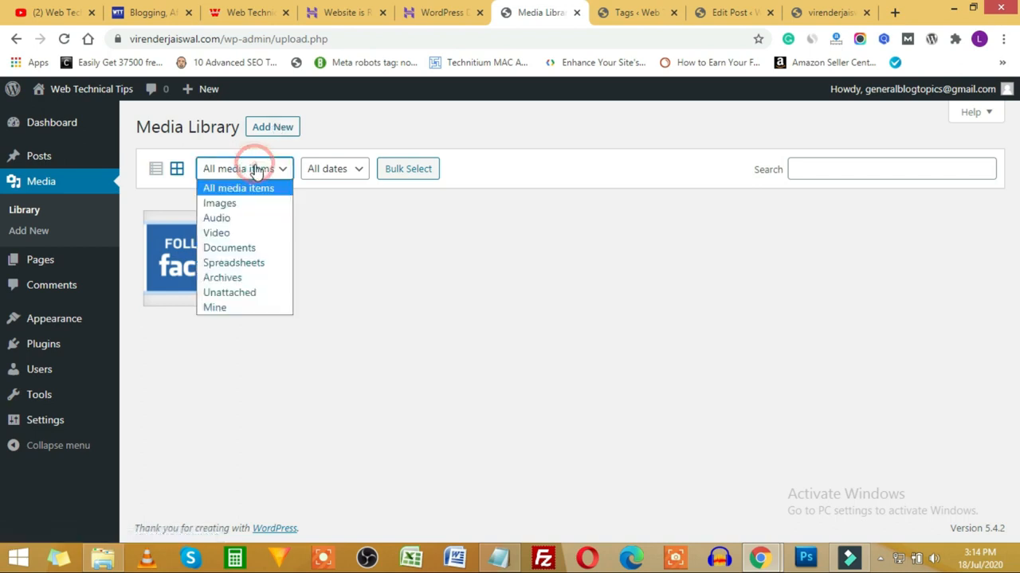
click(400, 244)
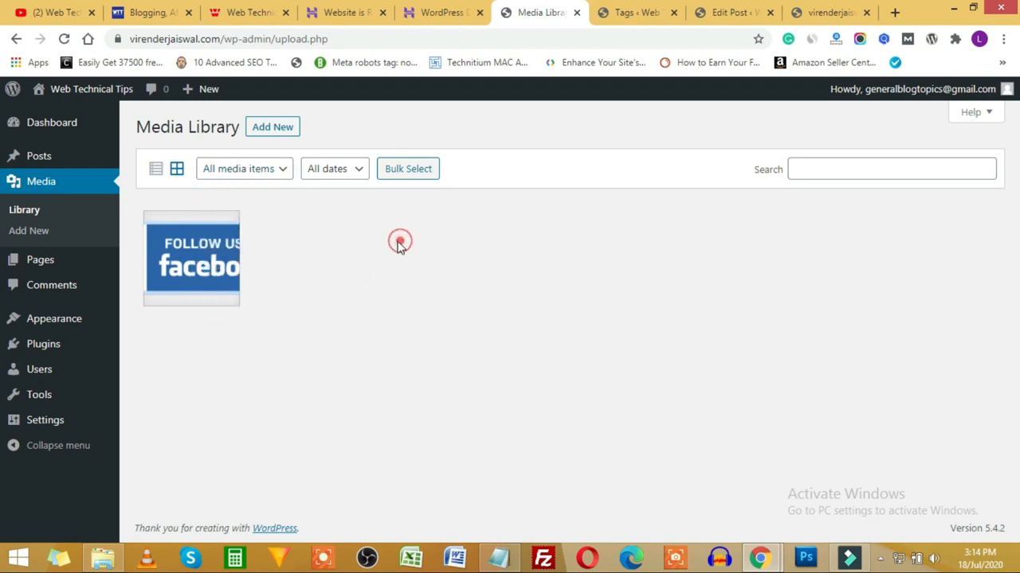
click(196, 267)
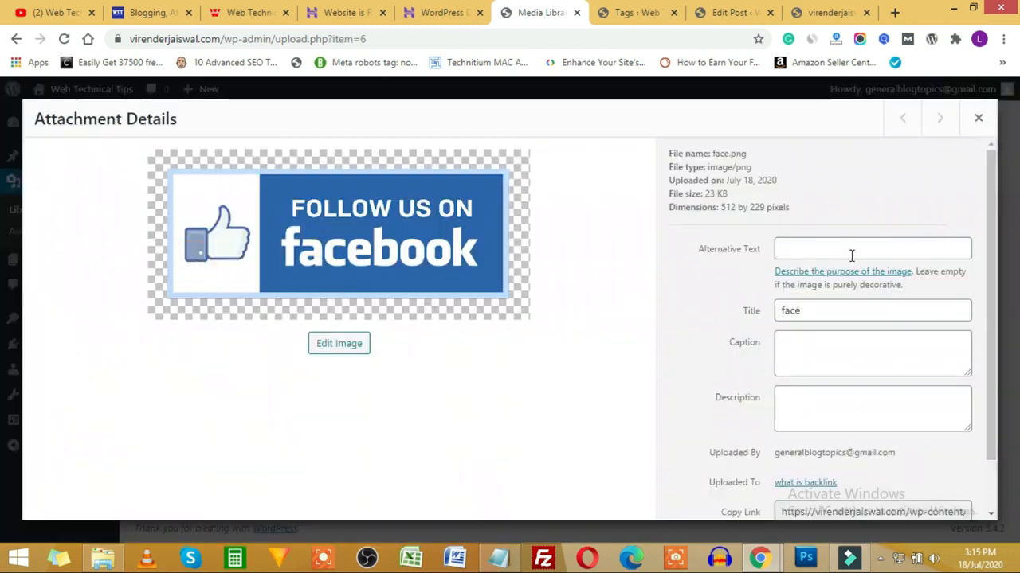
scroll(831, 250, down, 1)
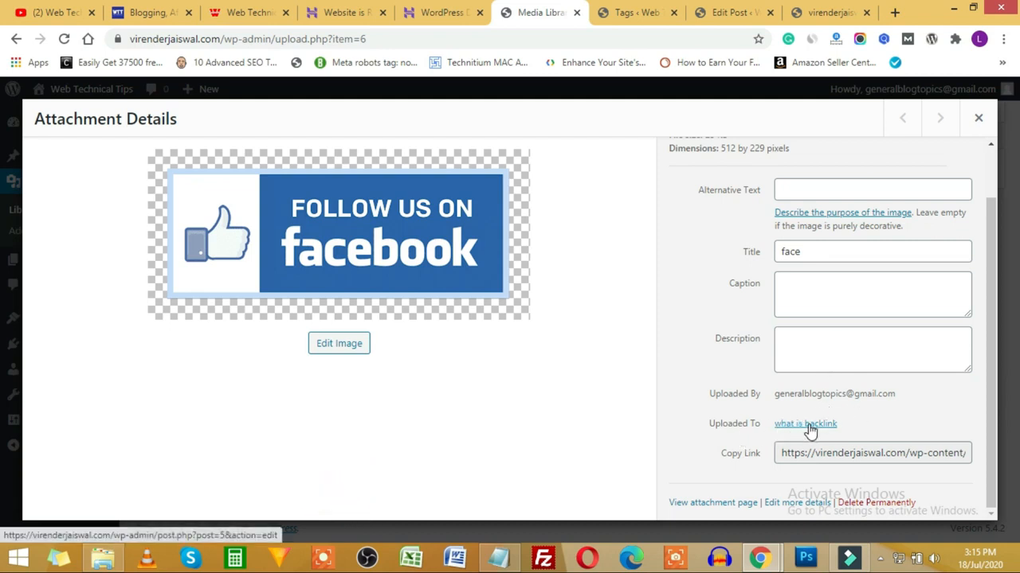
drag(788, 453, 1005, 470)
click(942, 460)
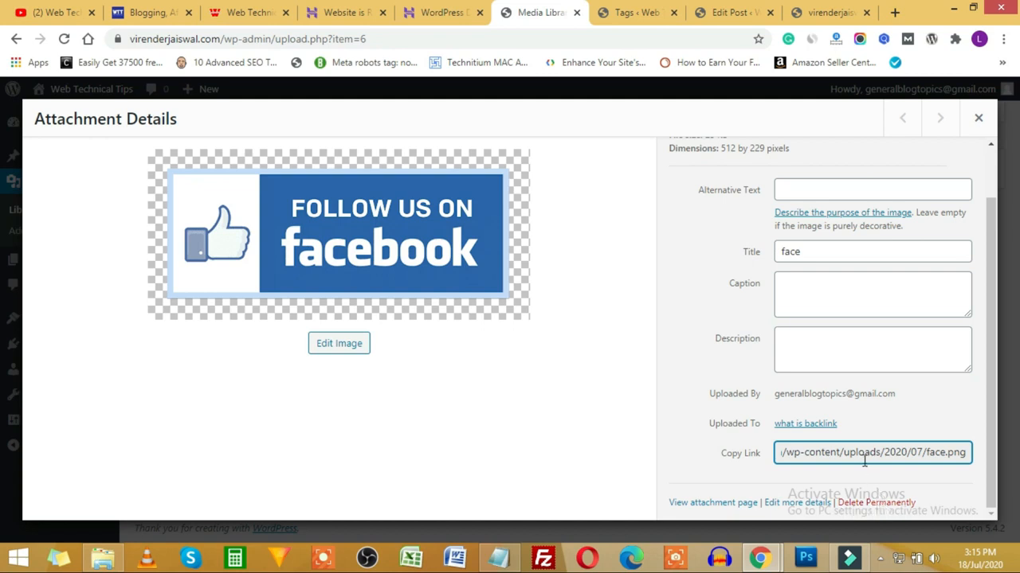
scroll(726, 327, up, 2)
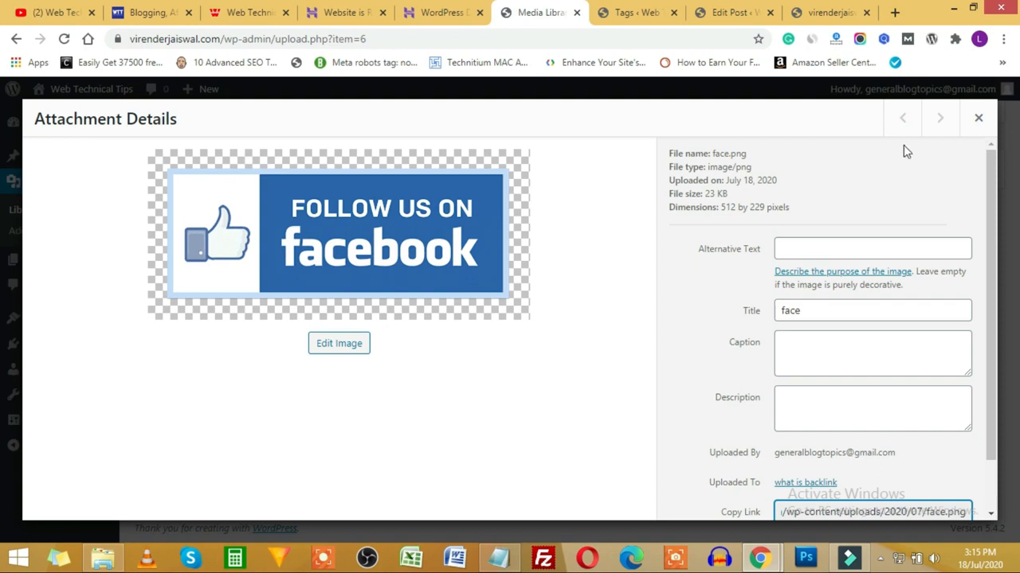
click(978, 118)
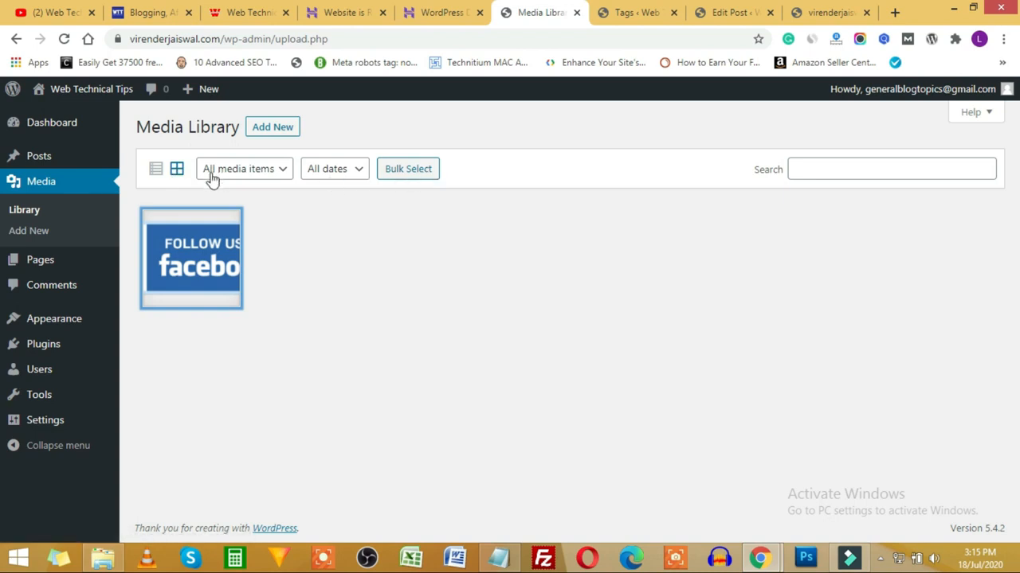
Step: Toggle the Media Library between list and grid views, then go to Pages
click(155, 170)
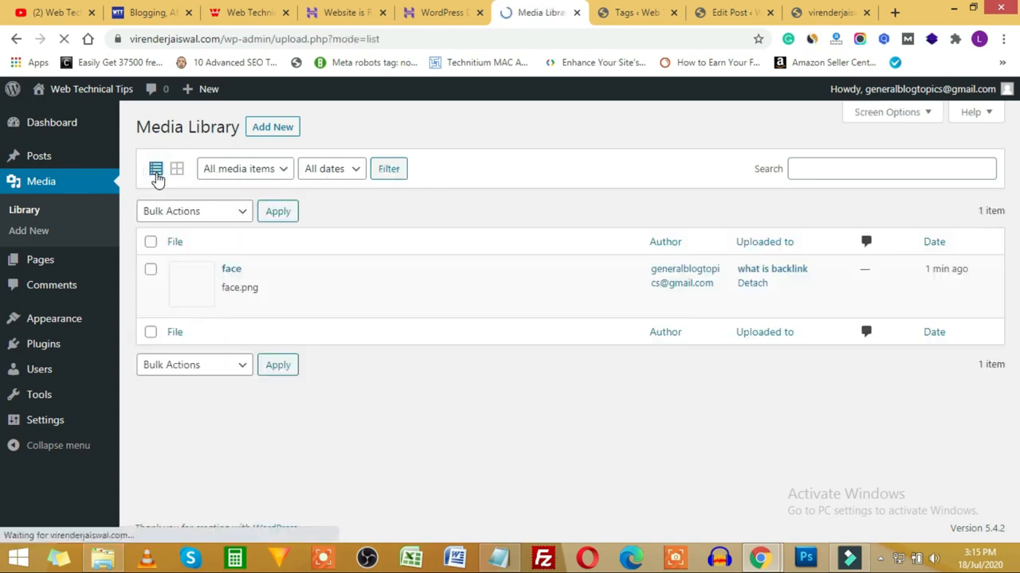
click(169, 168)
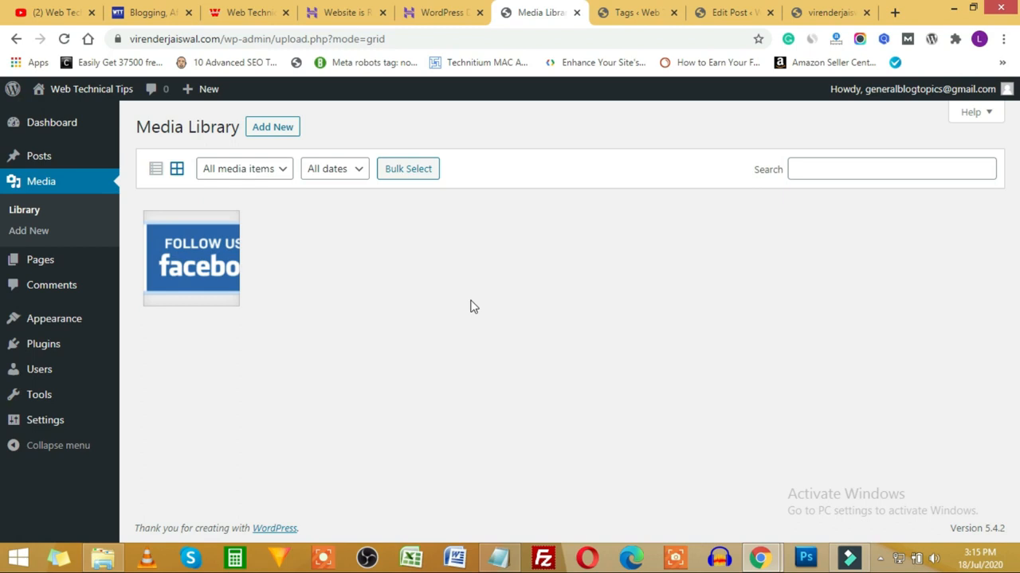
click(799, 171)
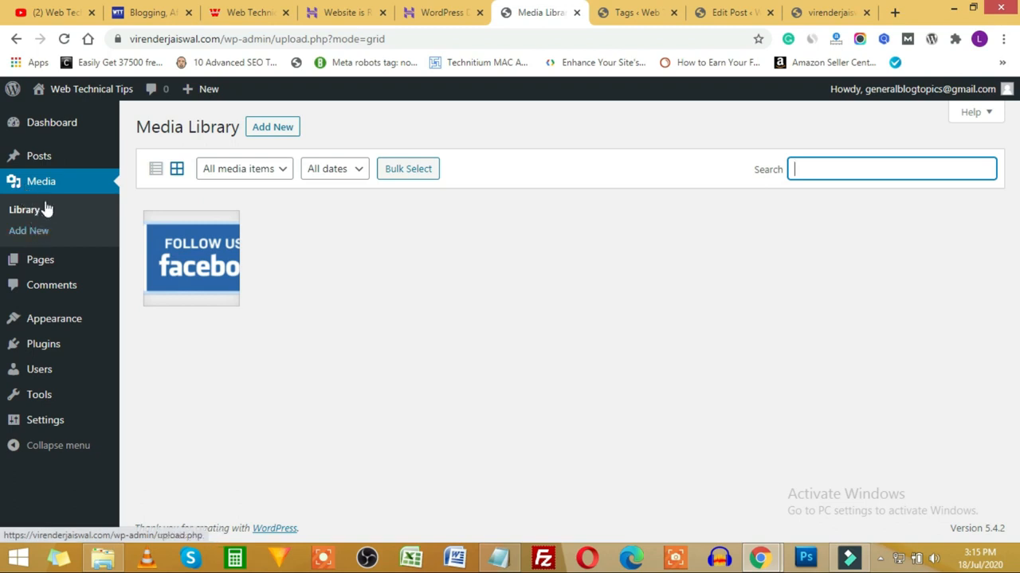
mouse_move(38, 262)
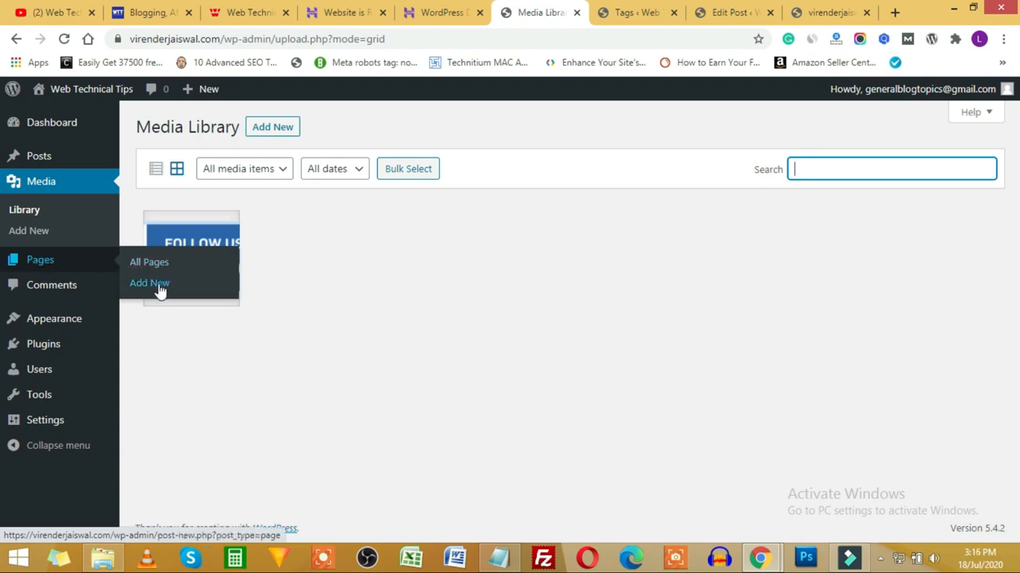
click(44, 266)
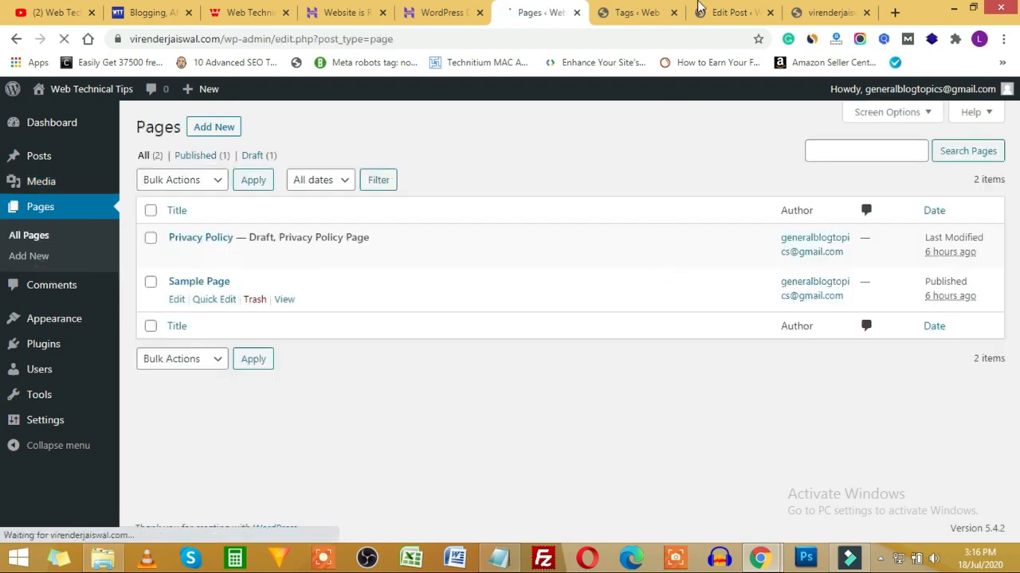
Step: Quick Edit the Privacy Policy page and change its status from Draft to Published
click(646, 9)
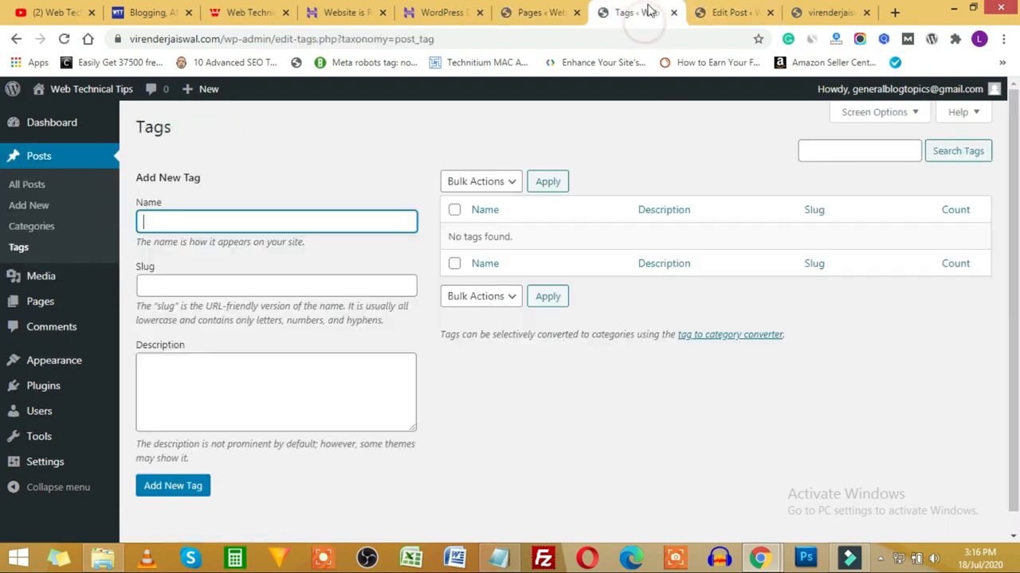
click(539, 11)
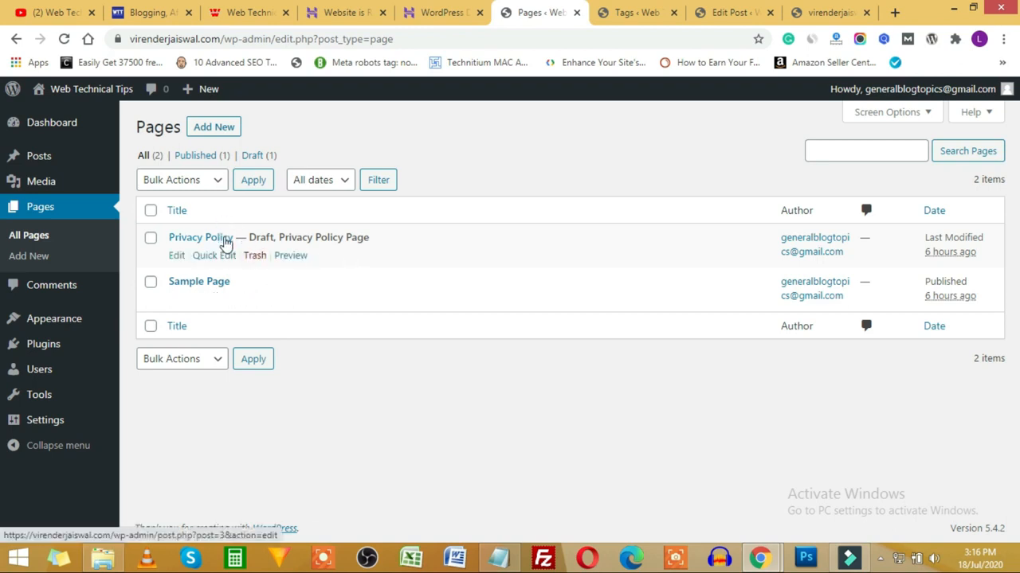
click(217, 253)
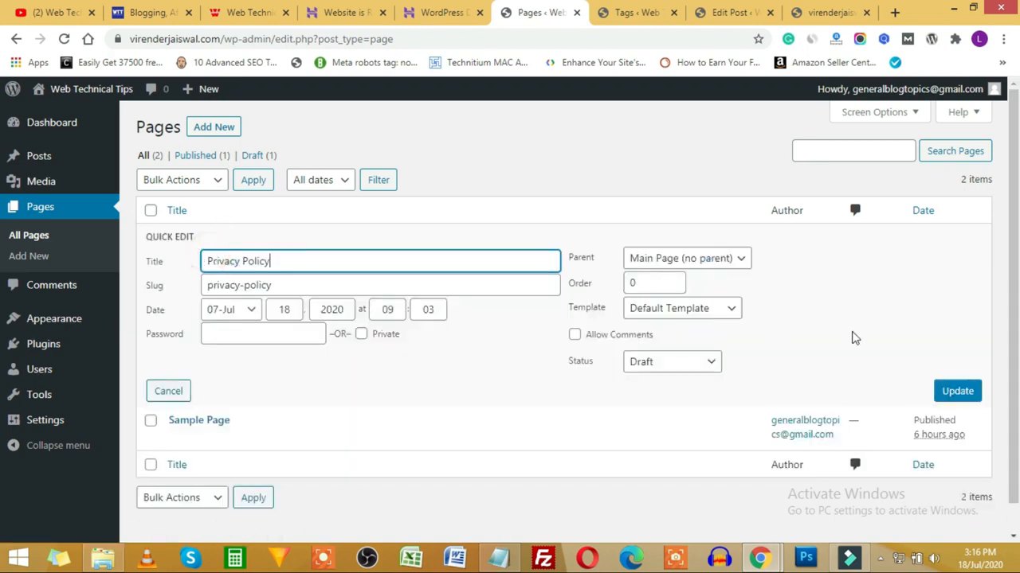
click(654, 366)
click(660, 382)
click(956, 390)
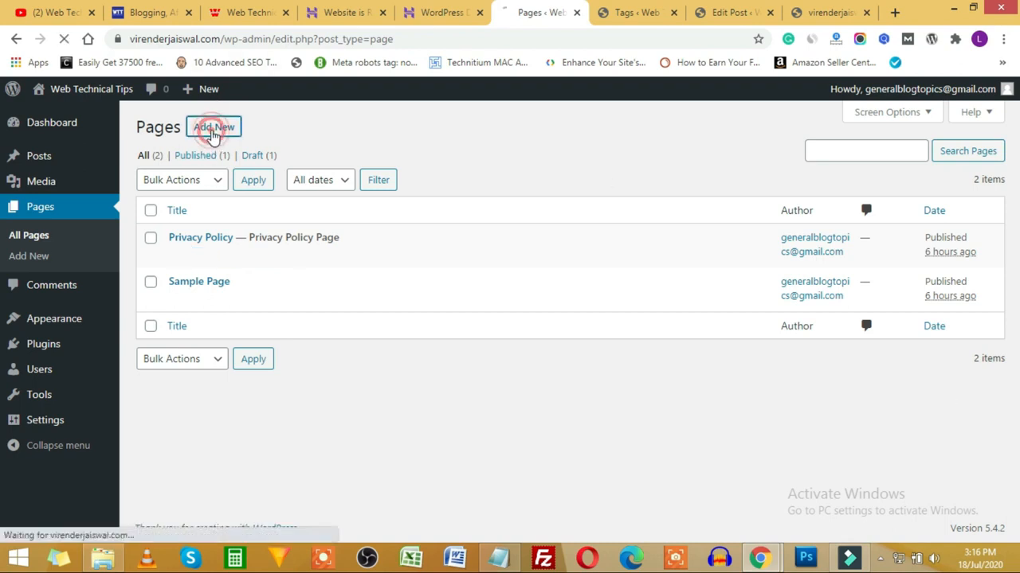
click(213, 129)
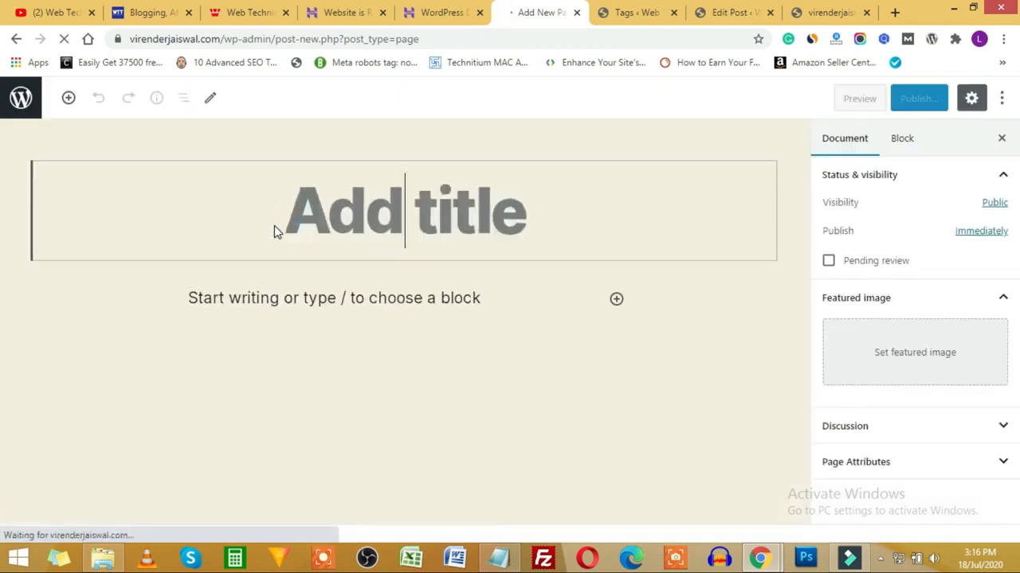
Step: Create and publish a new page titled 'Home'
text(Home)
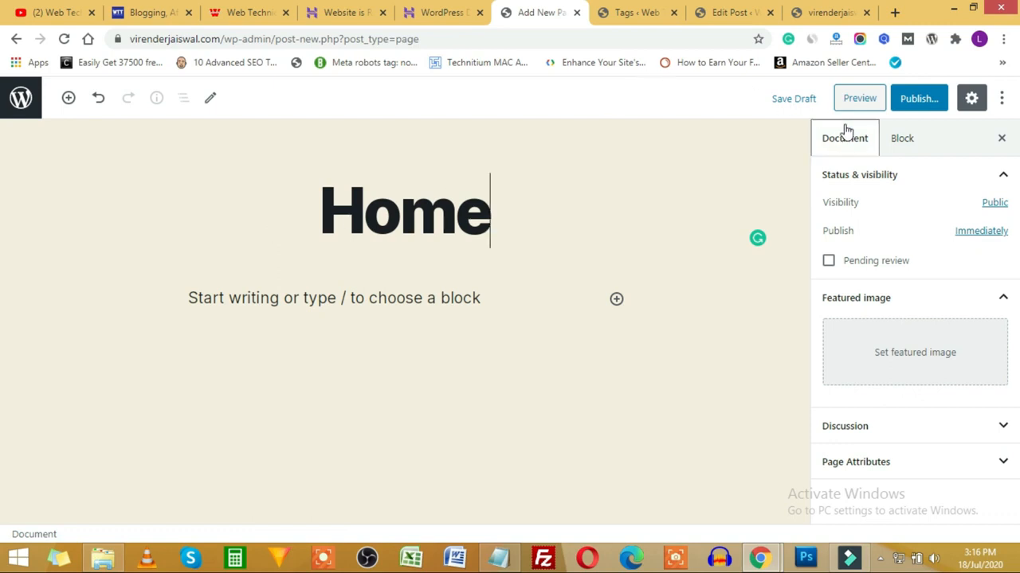
click(919, 98)
click(917, 101)
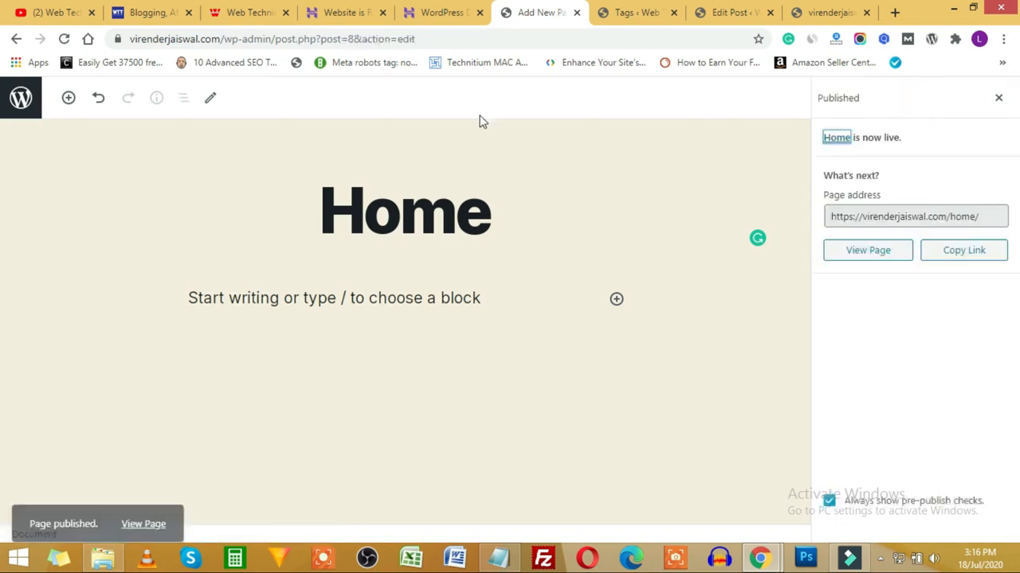
click(27, 111)
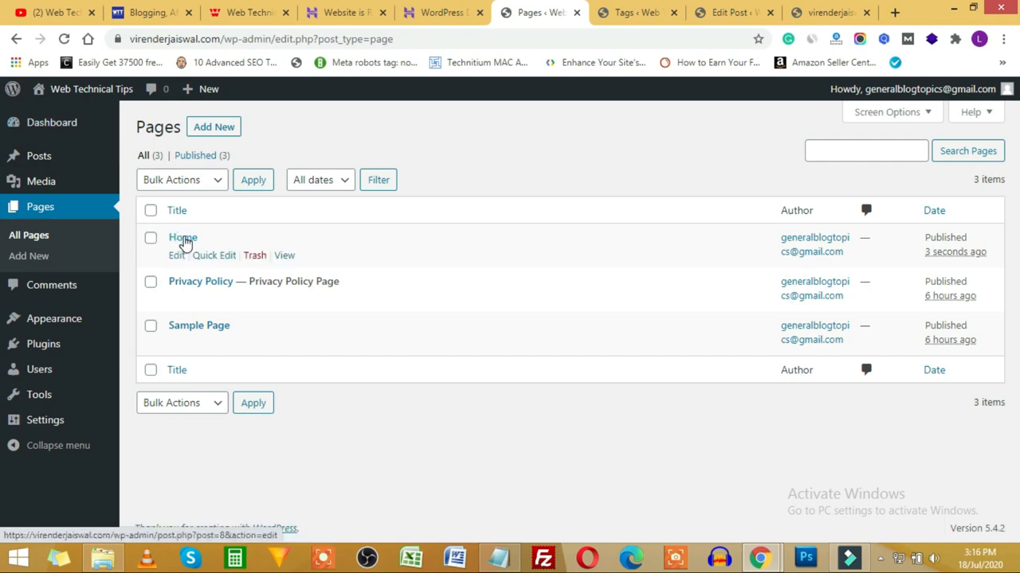
Step: Create and publish a new page titled 'About Us'
click(225, 130)
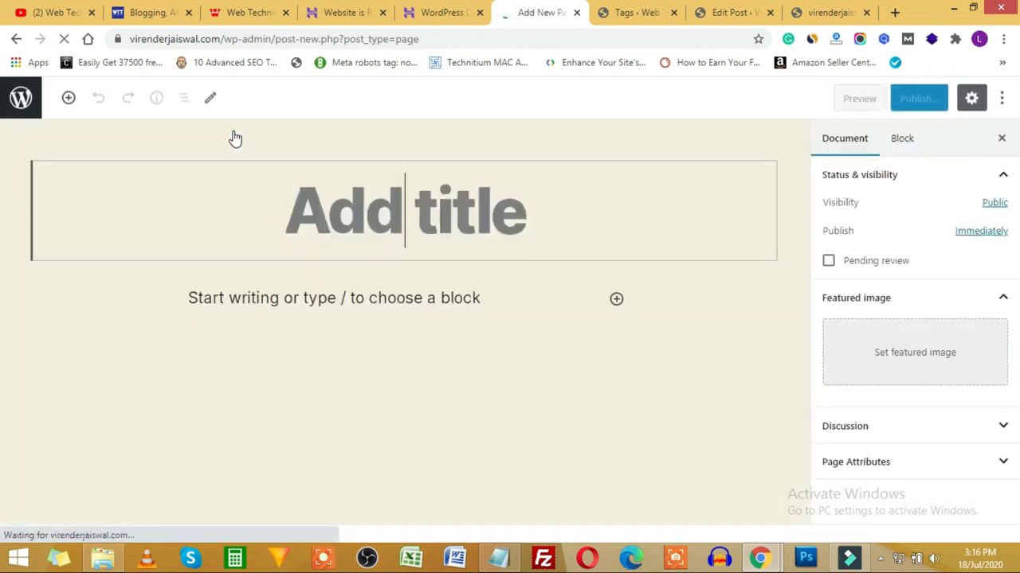
text(About )
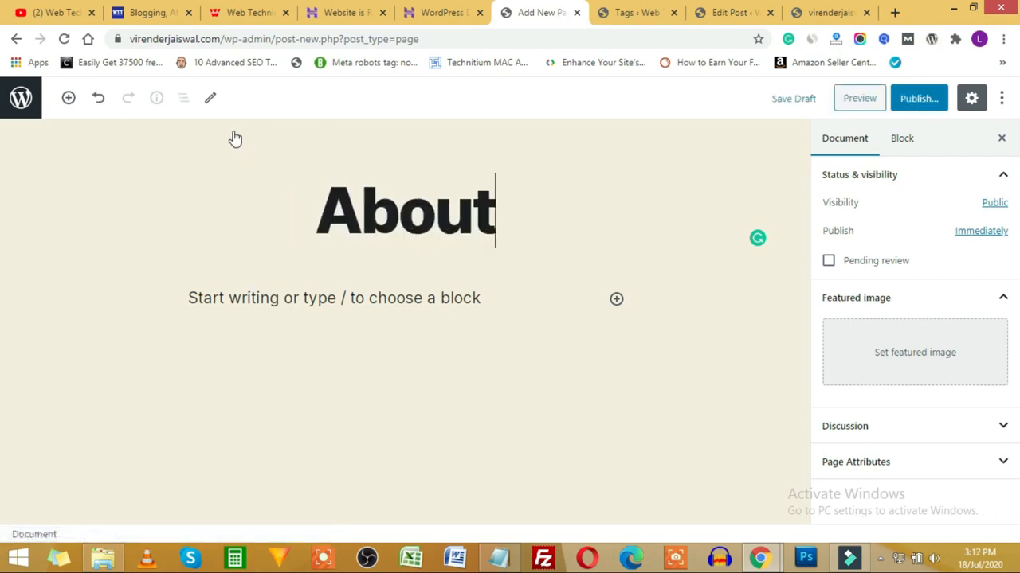
text(Us)
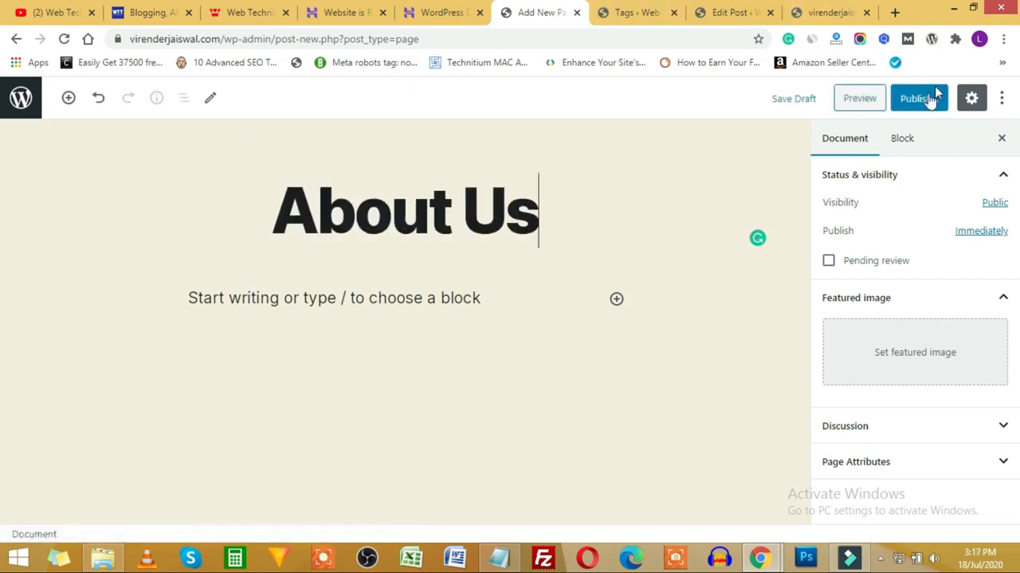
click(924, 98)
click(21, 97)
Step: Create and publish a new page titled 'Contact Us'
click(209, 126)
text(Contact Us)
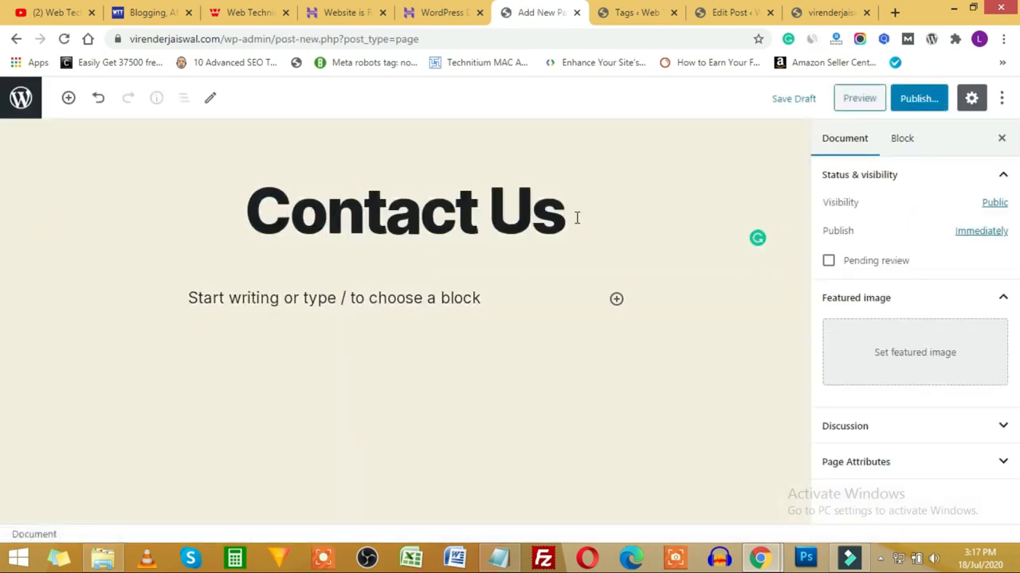
click(915, 98)
click(916, 98)
click(17, 102)
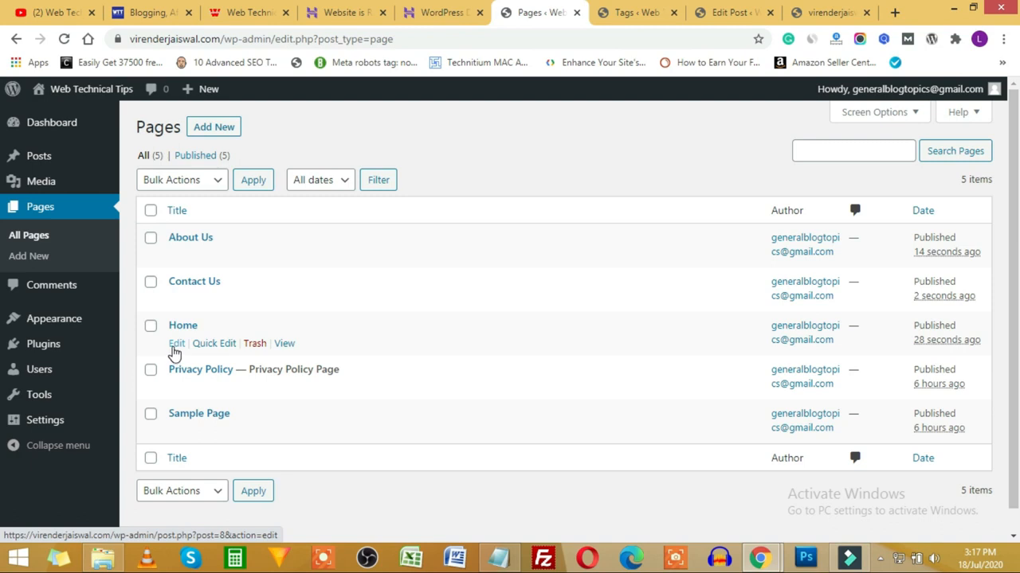
Step: Quick Edit the Home page and save it with its status left as Published
click(209, 347)
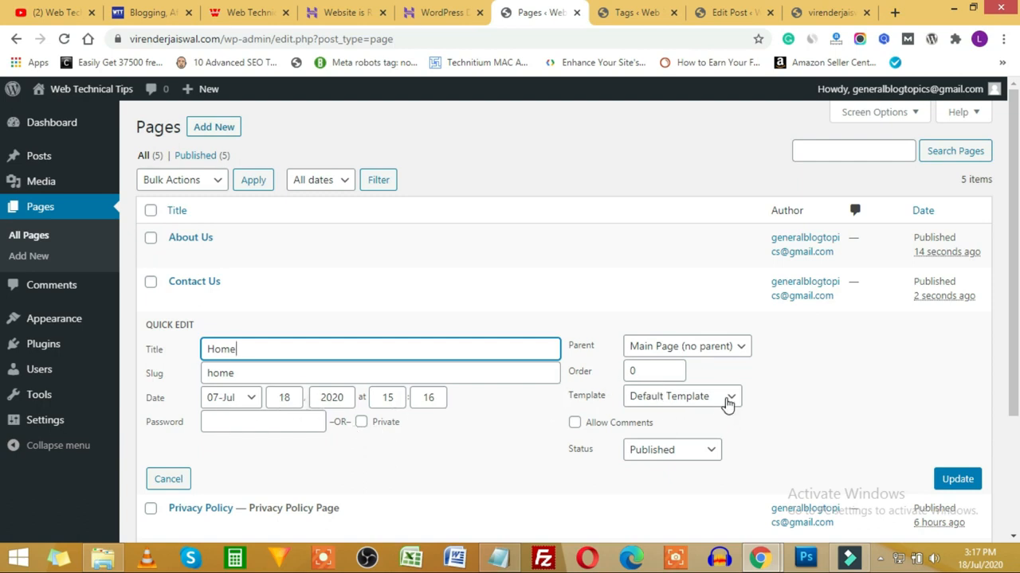
click(705, 452)
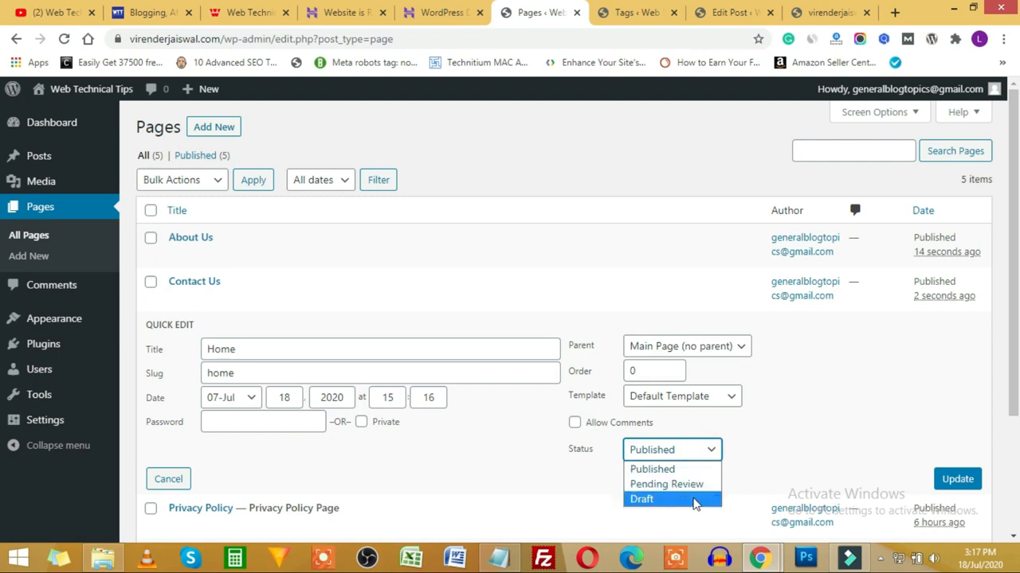
click(794, 442)
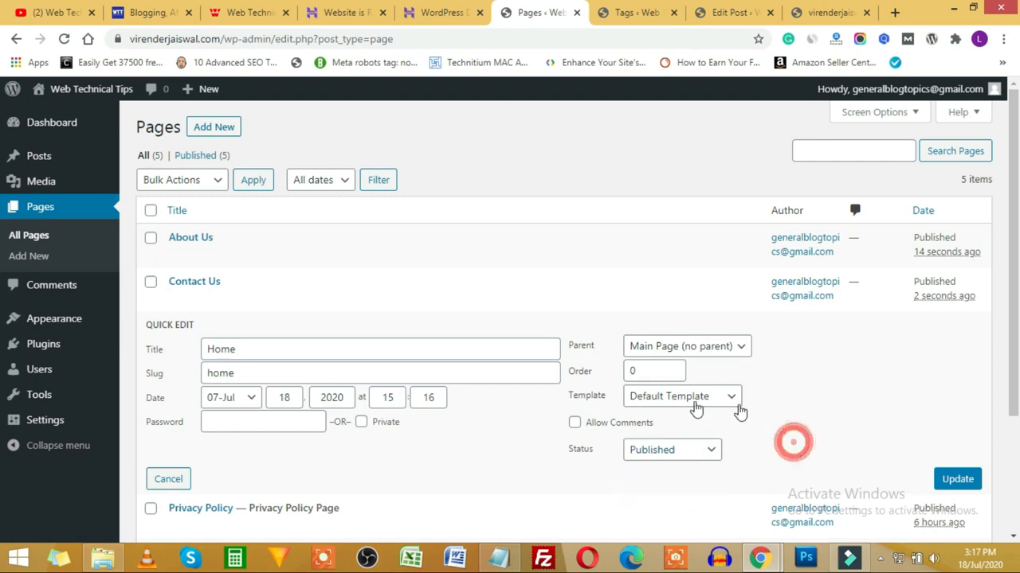
click(959, 481)
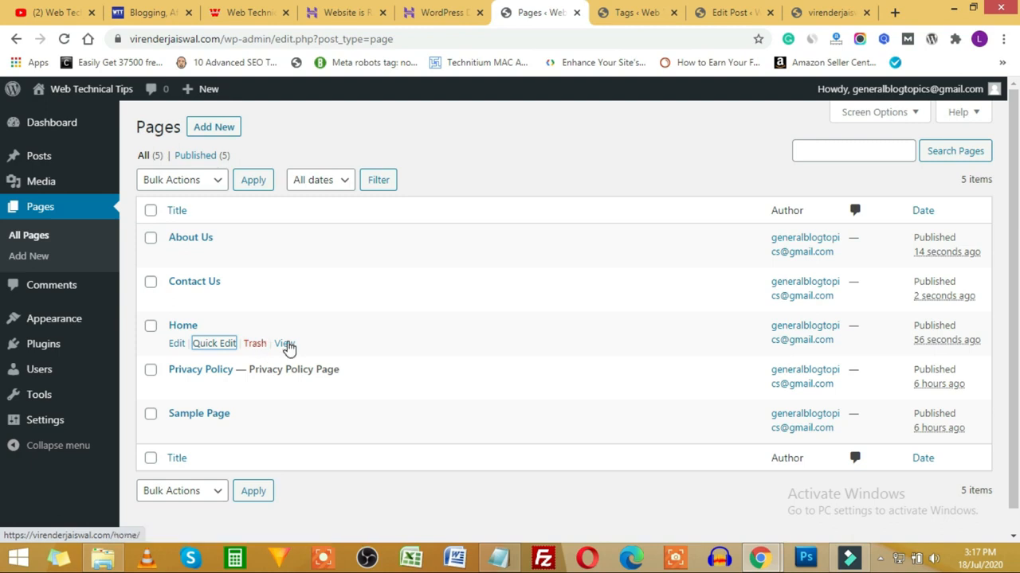
Step: Preview the Home page in a new tab, check the live front page, and return to Pages
right_click(288, 348)
click(335, 353)
click(571, 12)
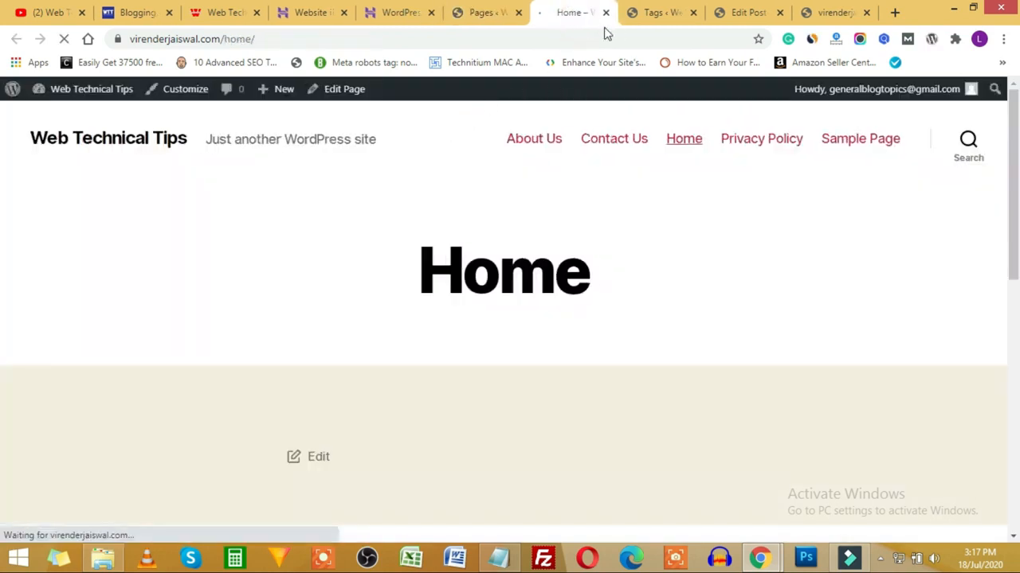
click(605, 12)
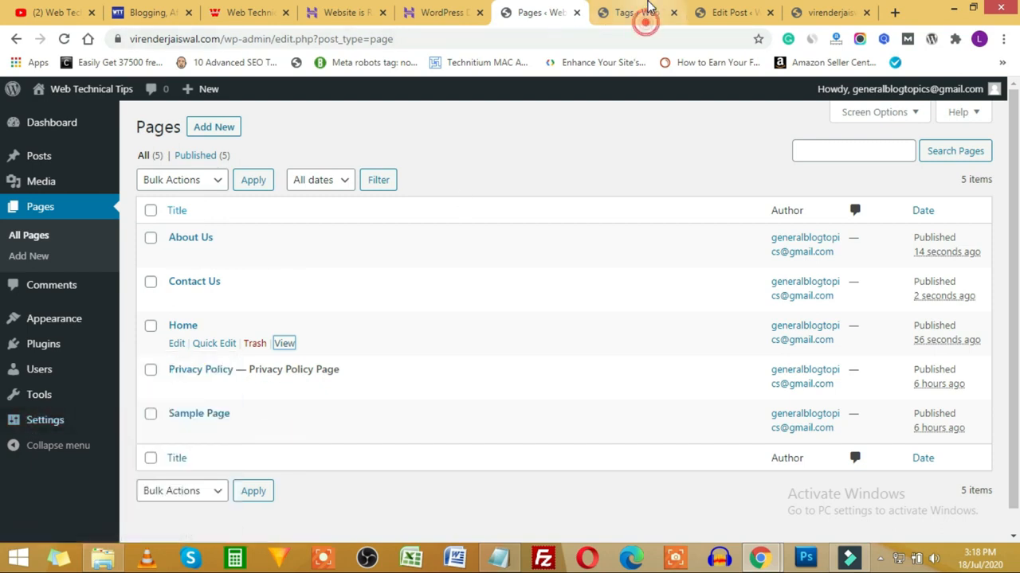
click(642, 12)
click(733, 12)
click(817, 9)
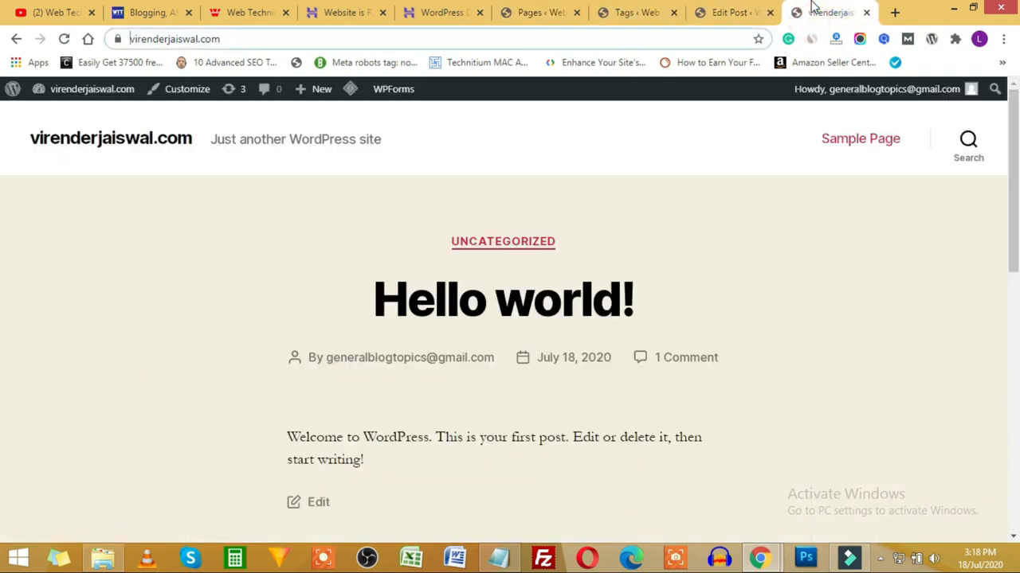
click(538, 12)
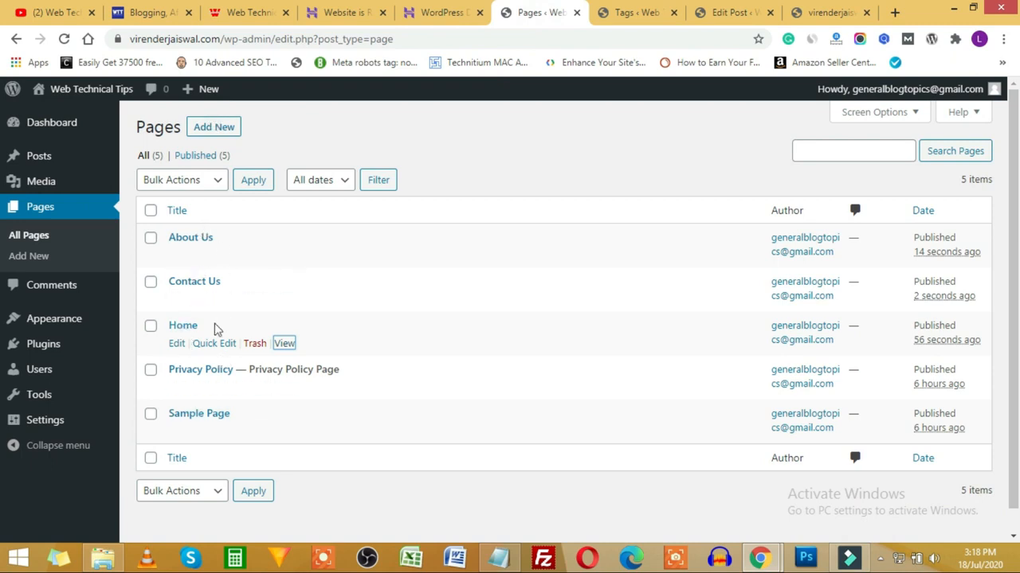
mouse_move(43, 431)
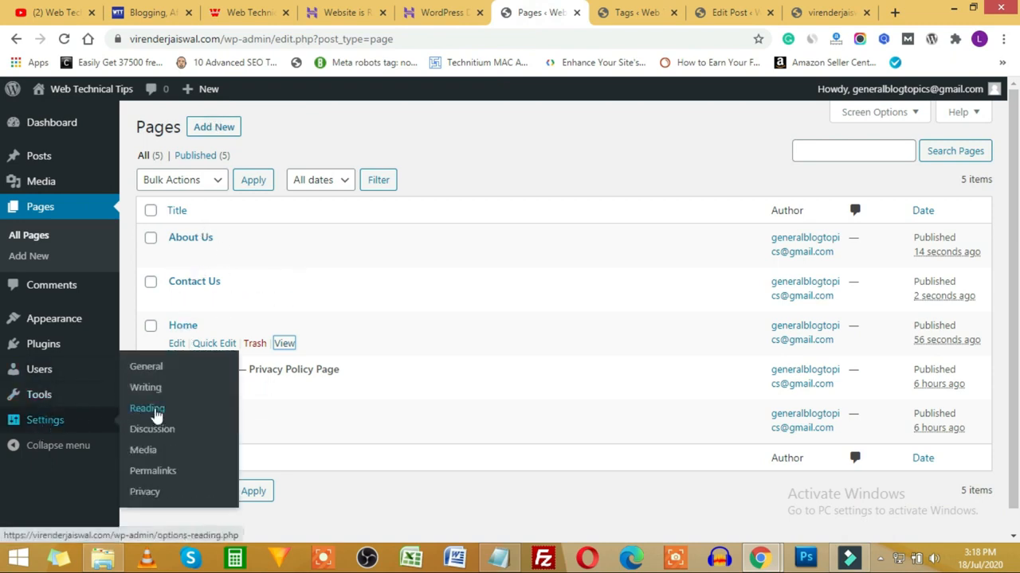
Step: Open Reading Settings in a new tab and begin setting a static homepage of Home
right_click(156, 418)
click(215, 419)
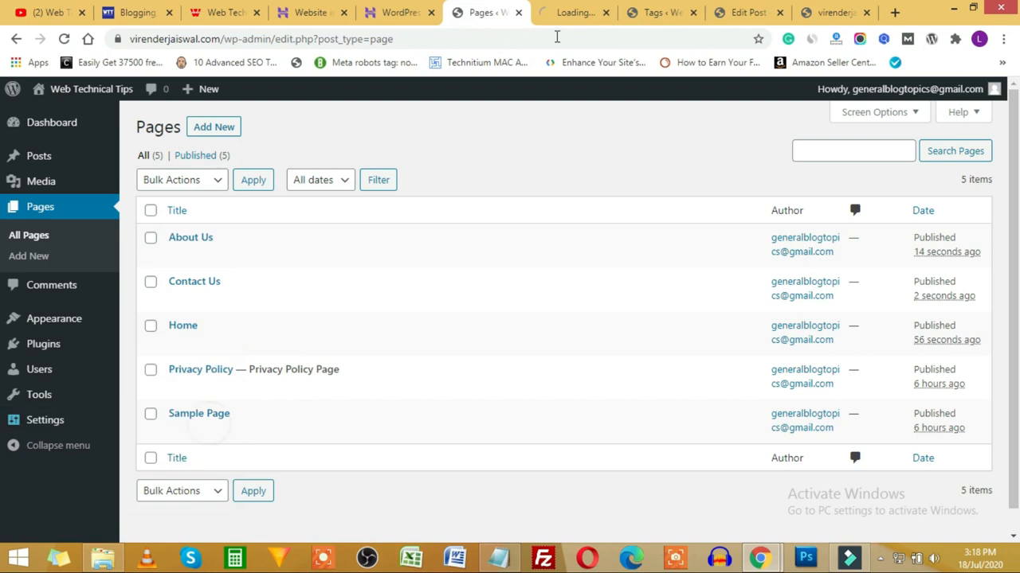
click(570, 19)
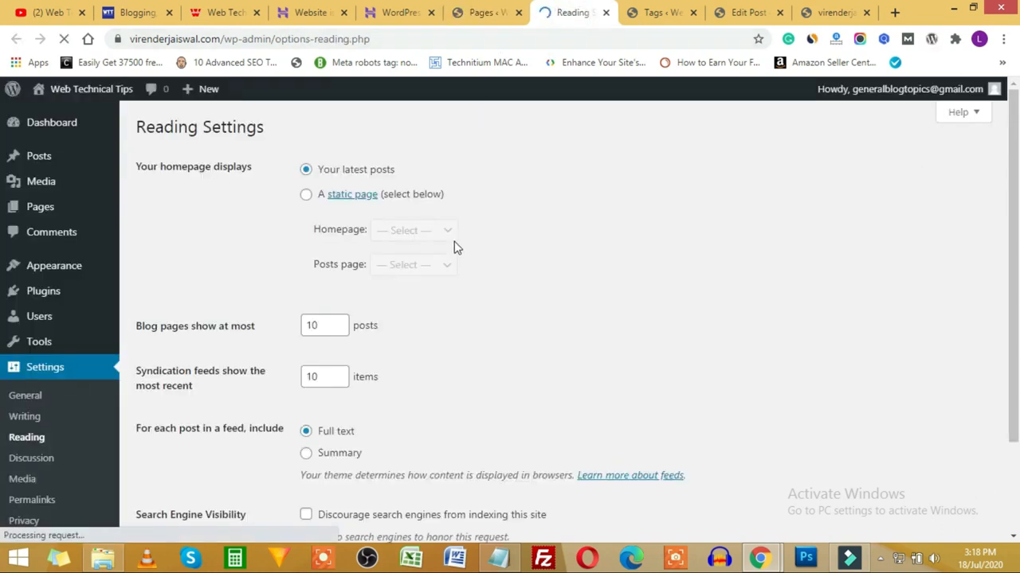
click(306, 196)
click(423, 232)
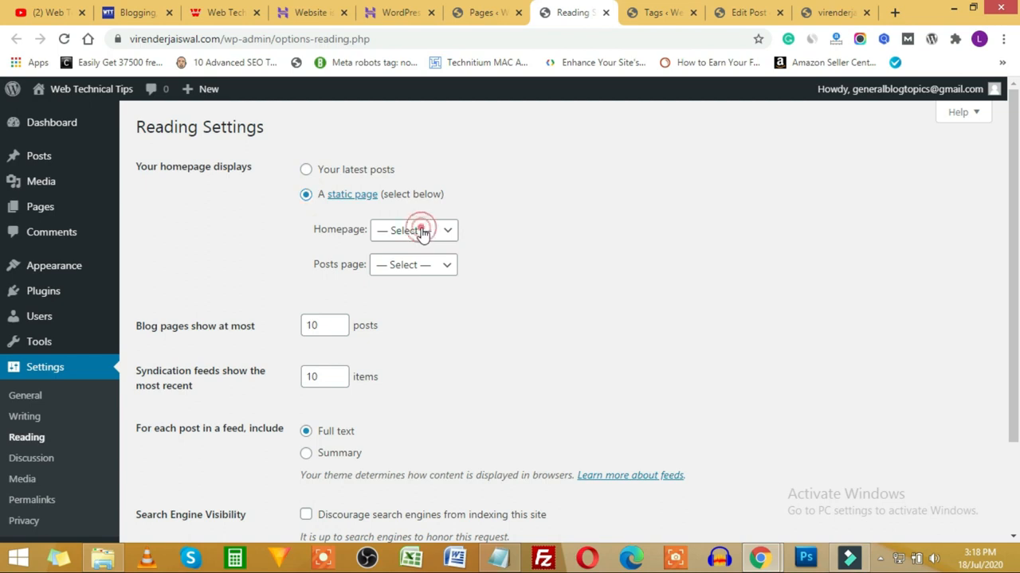
click(393, 296)
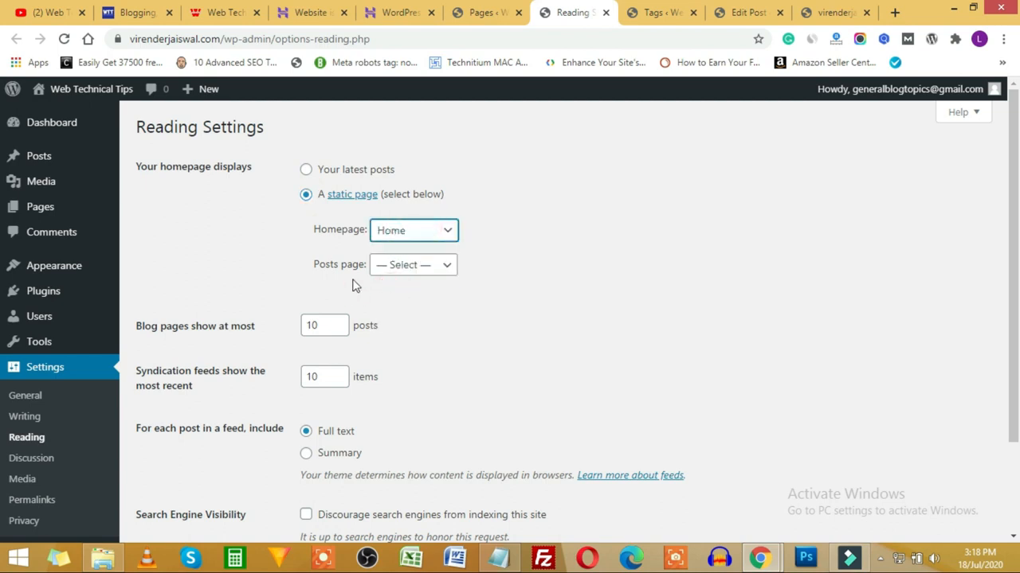
click(451, 264)
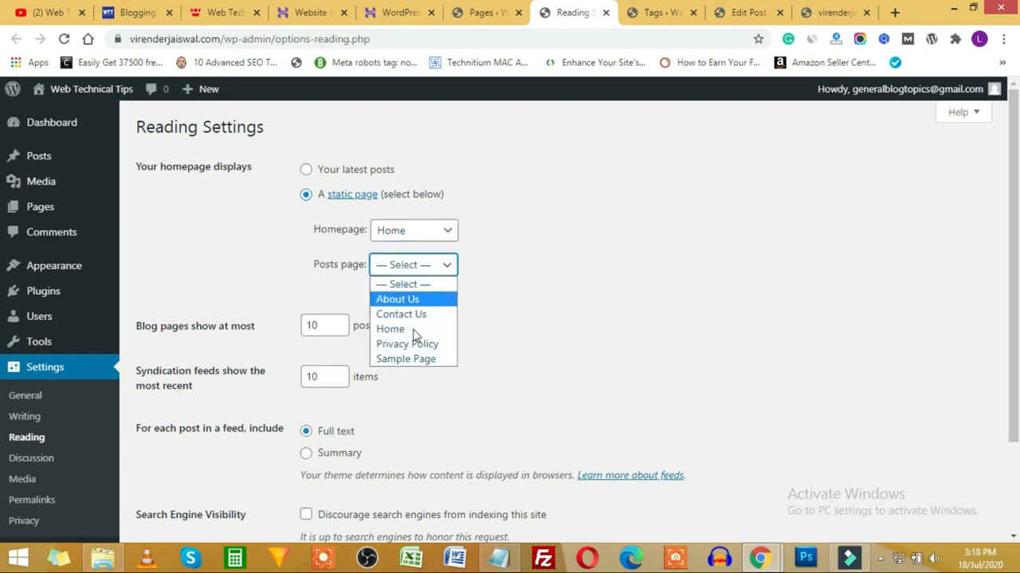
Step: Create and publish a new page titled 'Blog'
click(498, 12)
click(205, 129)
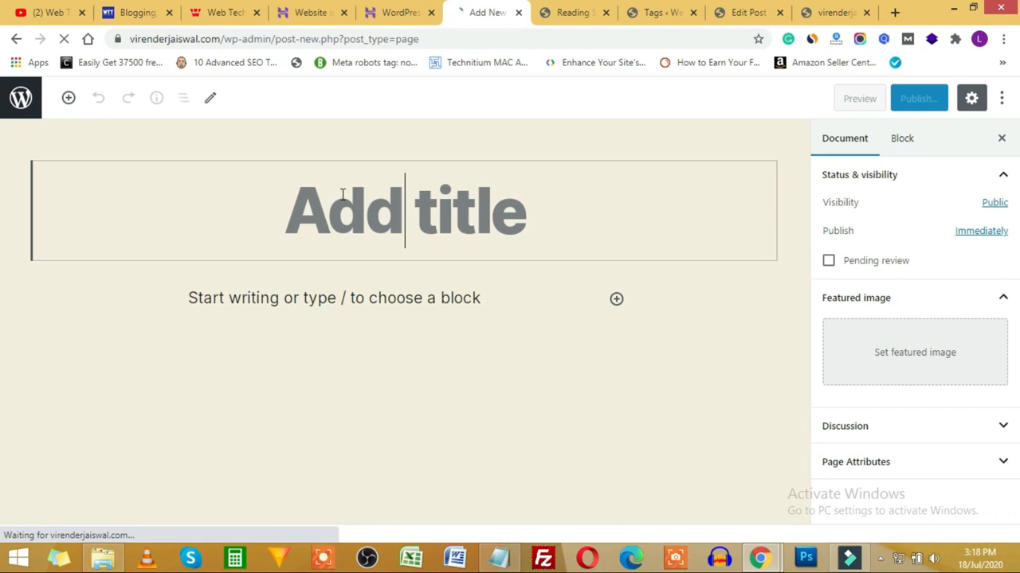
text(Blog)
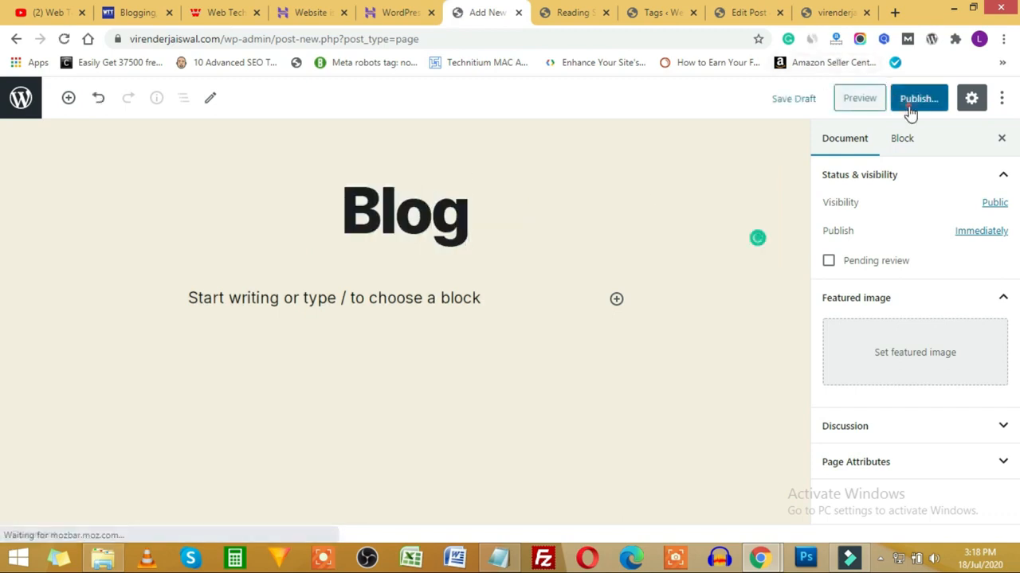
click(911, 99)
click(912, 106)
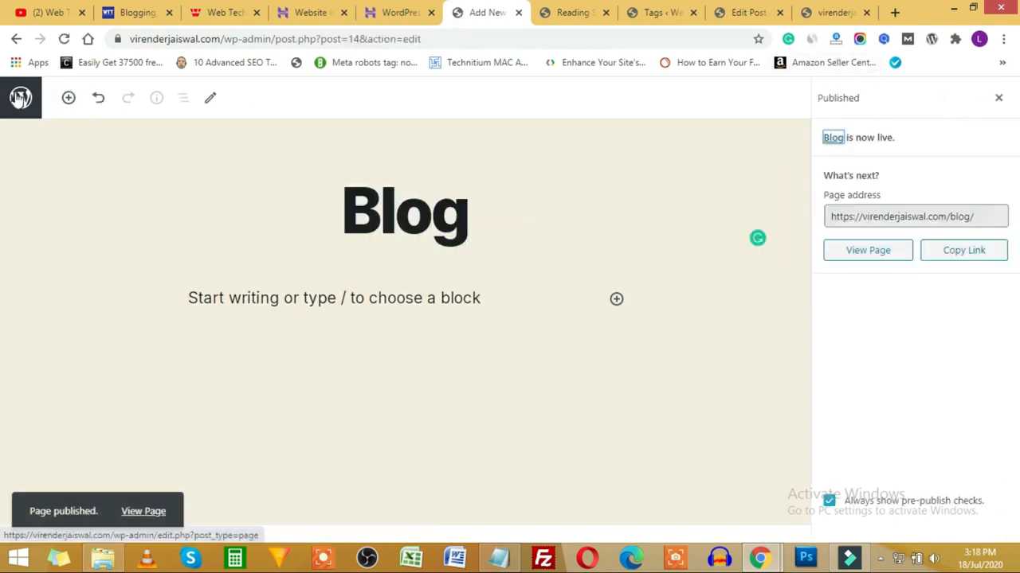
click(20, 97)
Step: Reload Reading Settings, choose Home as homepage and Blog as posts page, and save
click(566, 14)
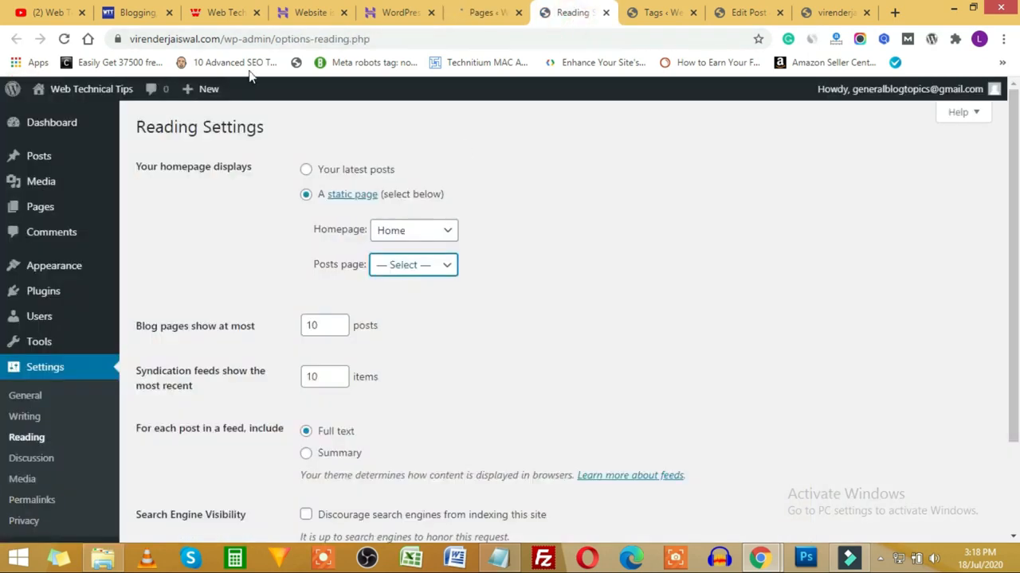
click(63, 38)
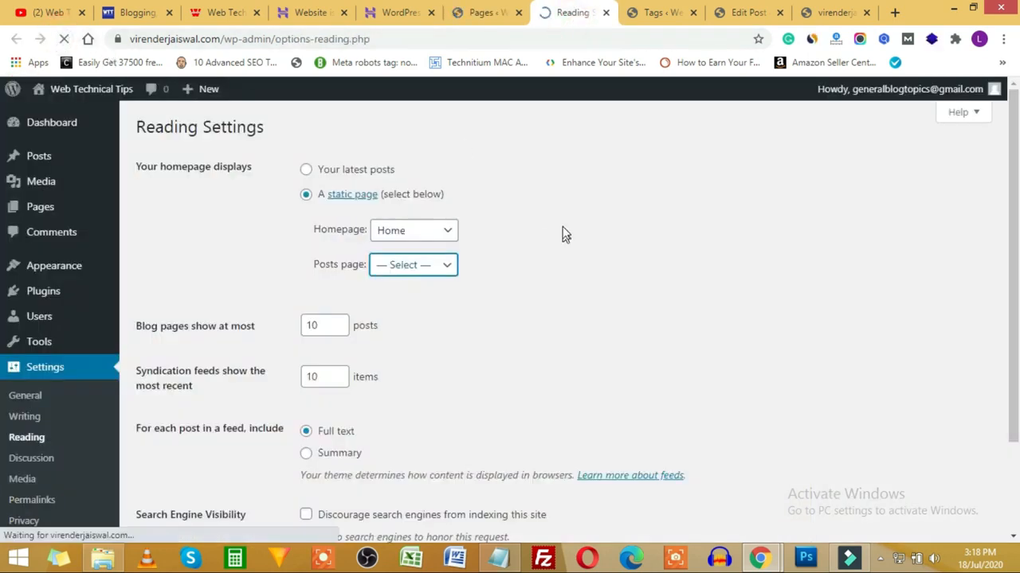
click(305, 195)
click(407, 231)
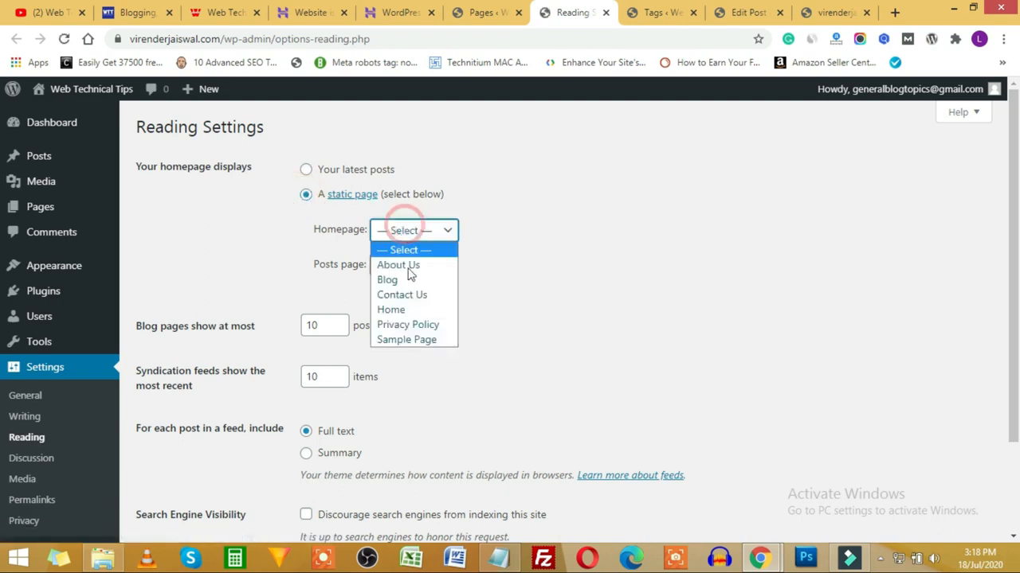
click(405, 310)
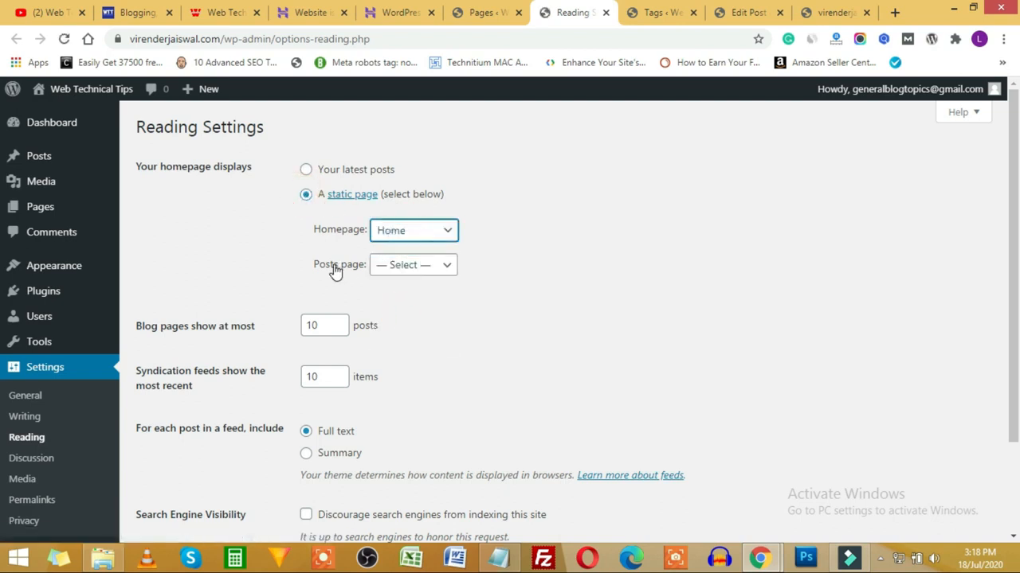
click(402, 264)
click(401, 316)
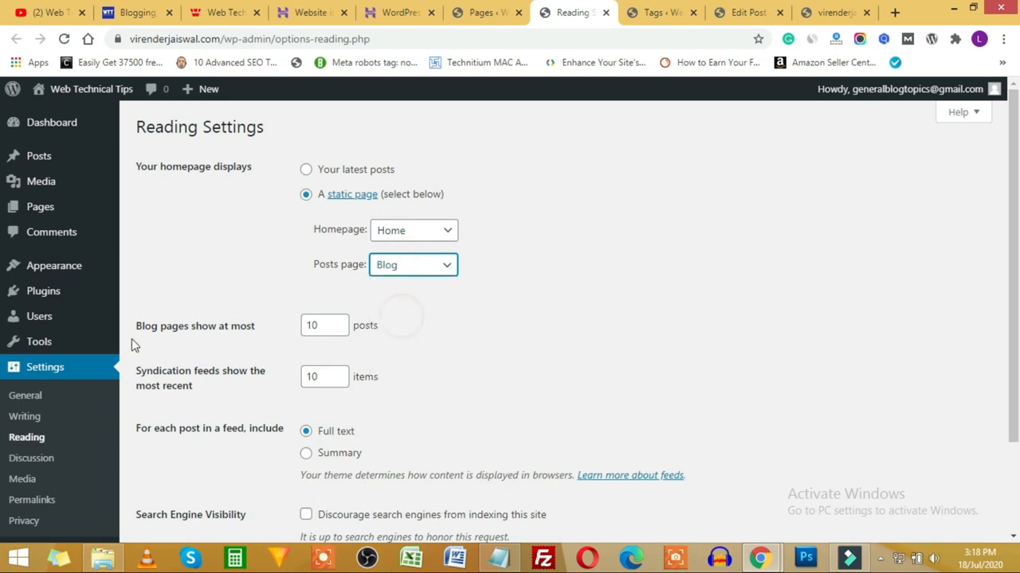
scroll(134, 358, down, 2)
click(175, 465)
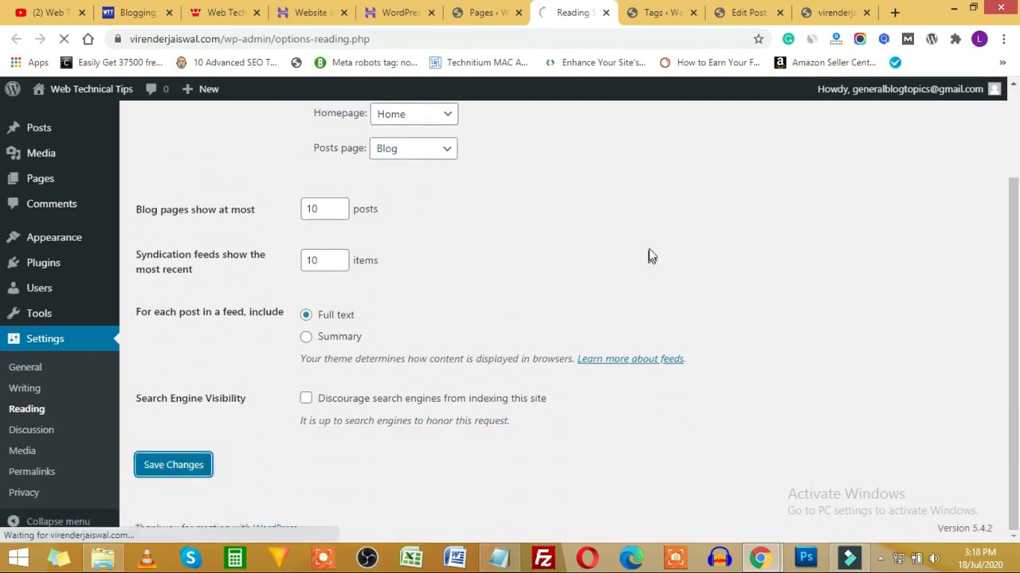
Step: Reload the live site and confirm it now opens on the Home page
click(832, 12)
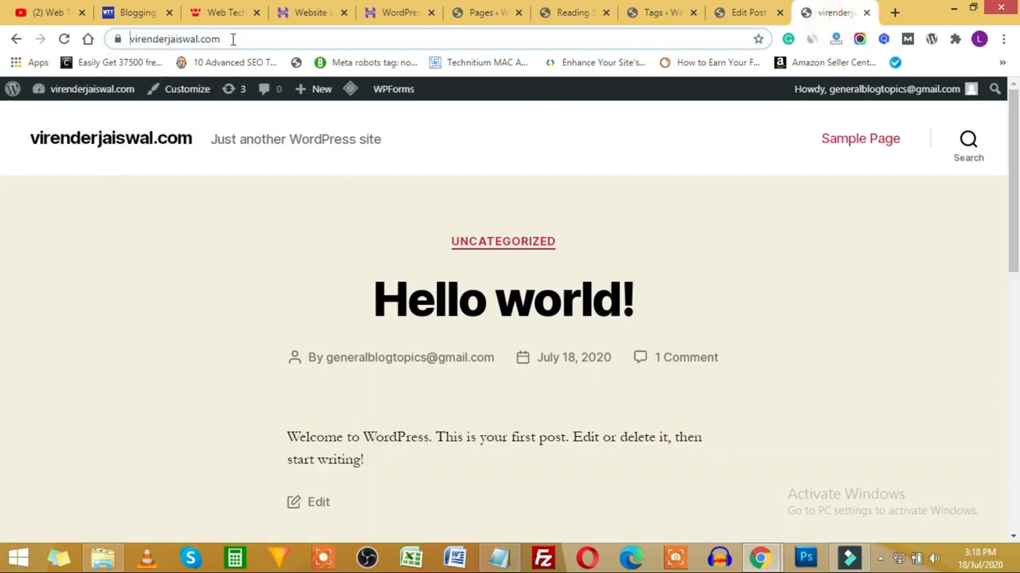
scroll(553, 284, down, 4)
scroll(510, 351, up, 3)
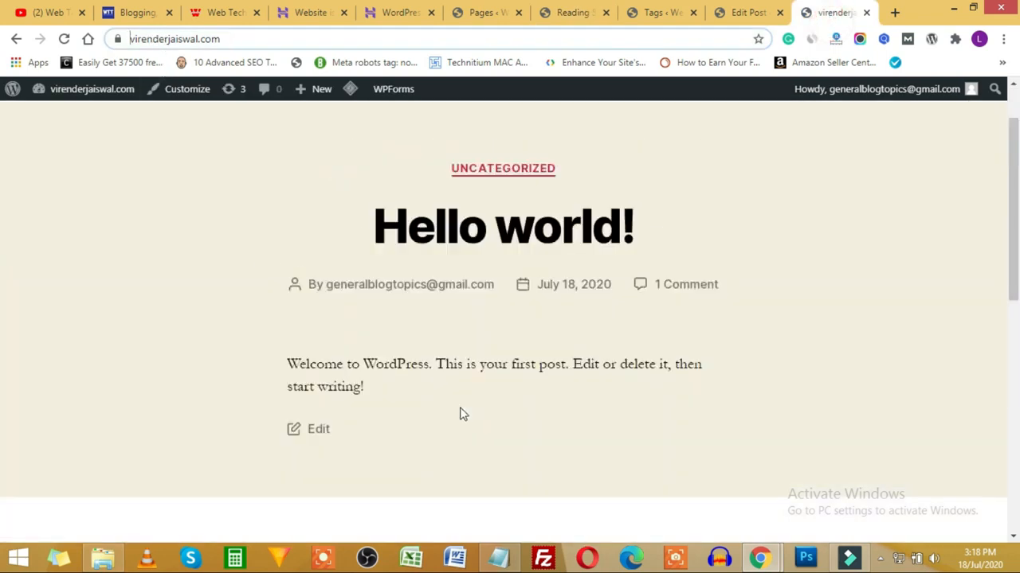
scroll(461, 404, down, 5)
scroll(459, 404, up, 10)
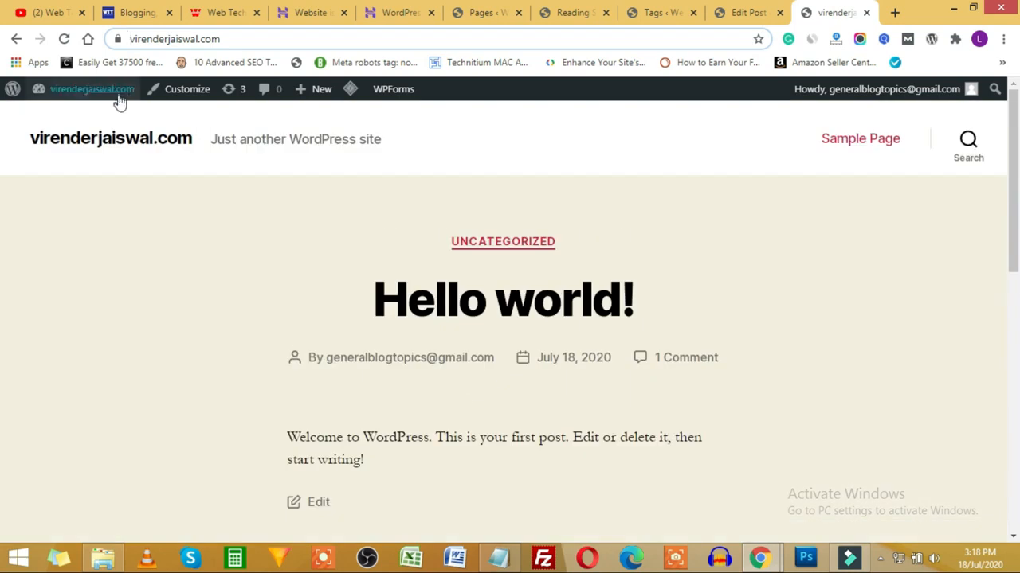
click(64, 38)
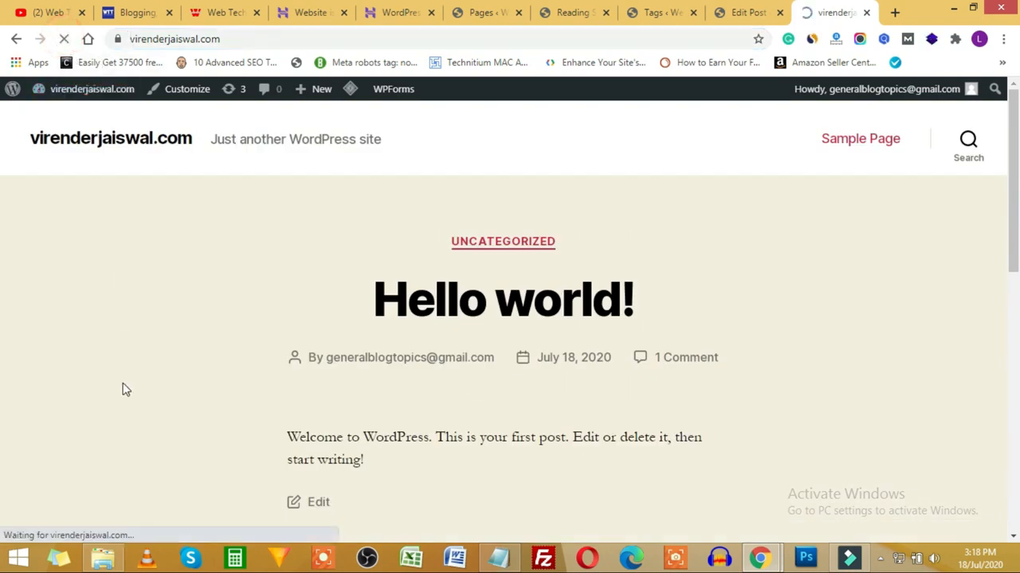
drag(417, 259, 626, 264)
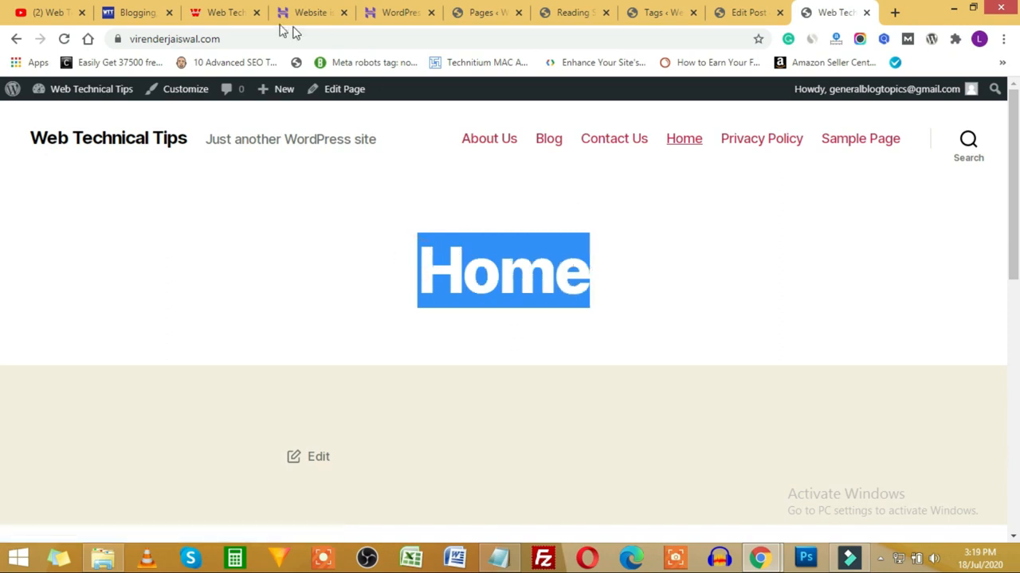
Step: Load the site's /blog address and check that it lists the posts
click(221, 38)
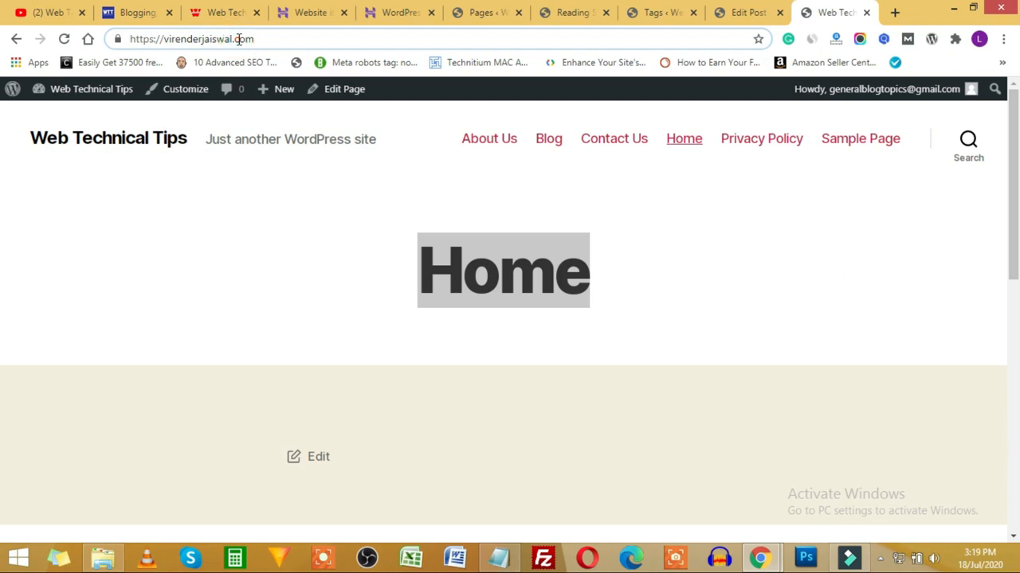
text(/blog)
key(Return)
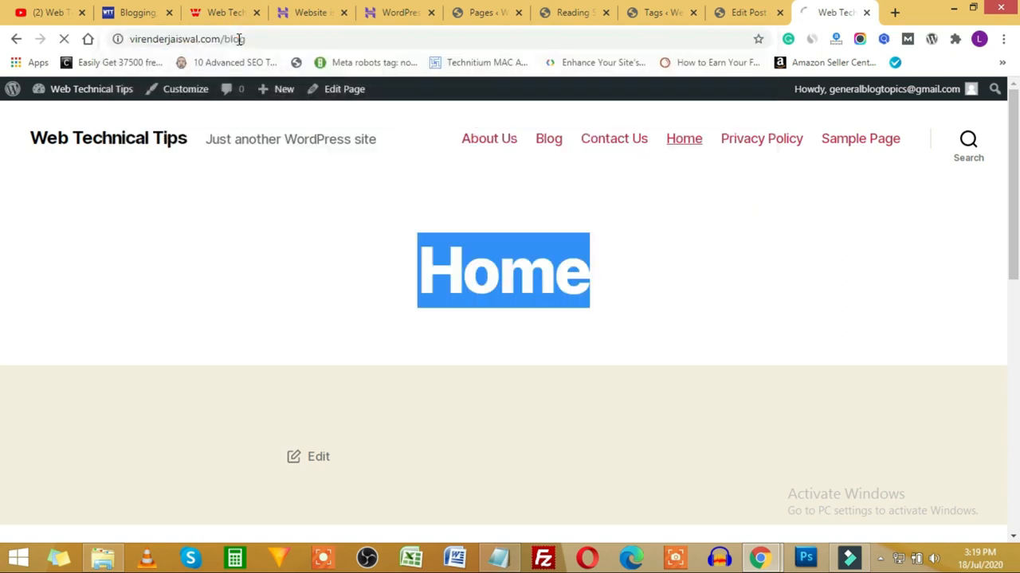
scroll(507, 276, down, 2)
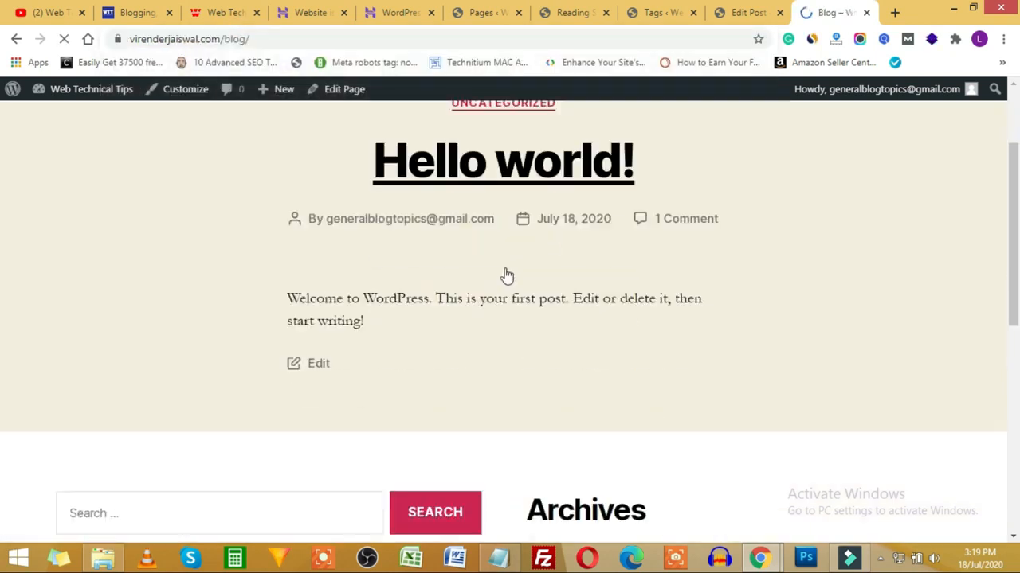
scroll(507, 275, down, 4)
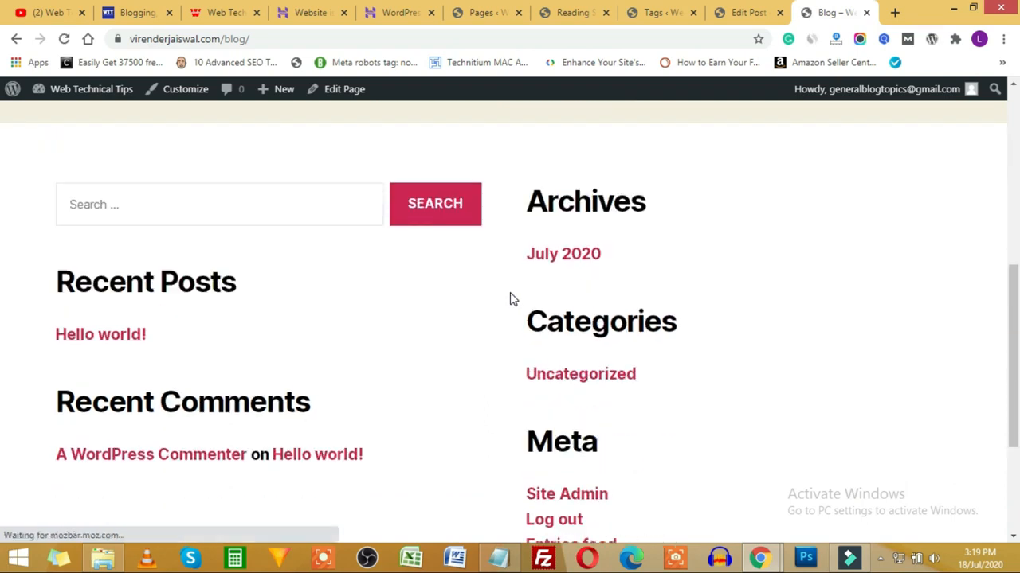
Step: Confirm the Reading Settings were saved, close that tab, and return to Pages
click(506, 13)
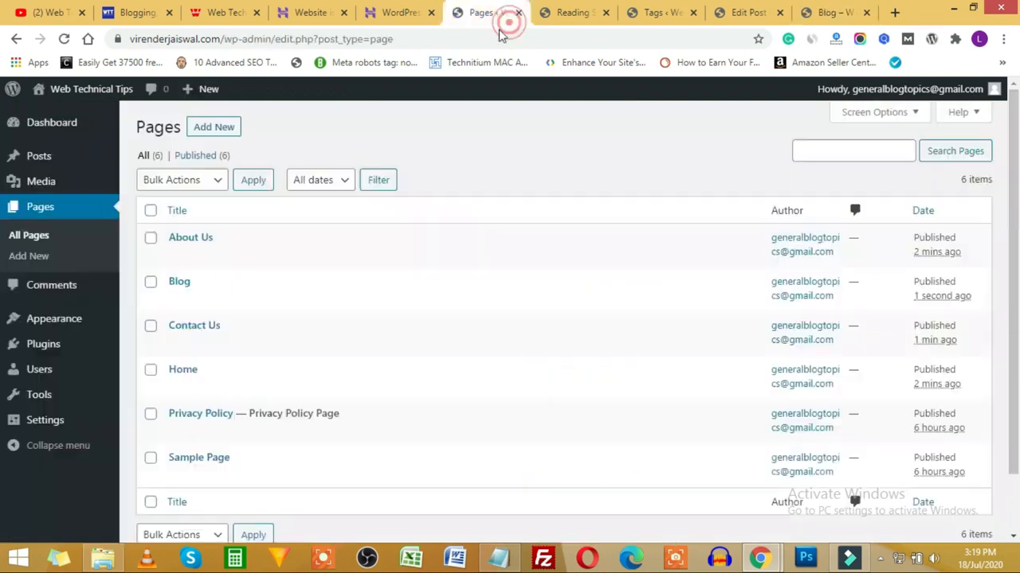
click(552, 16)
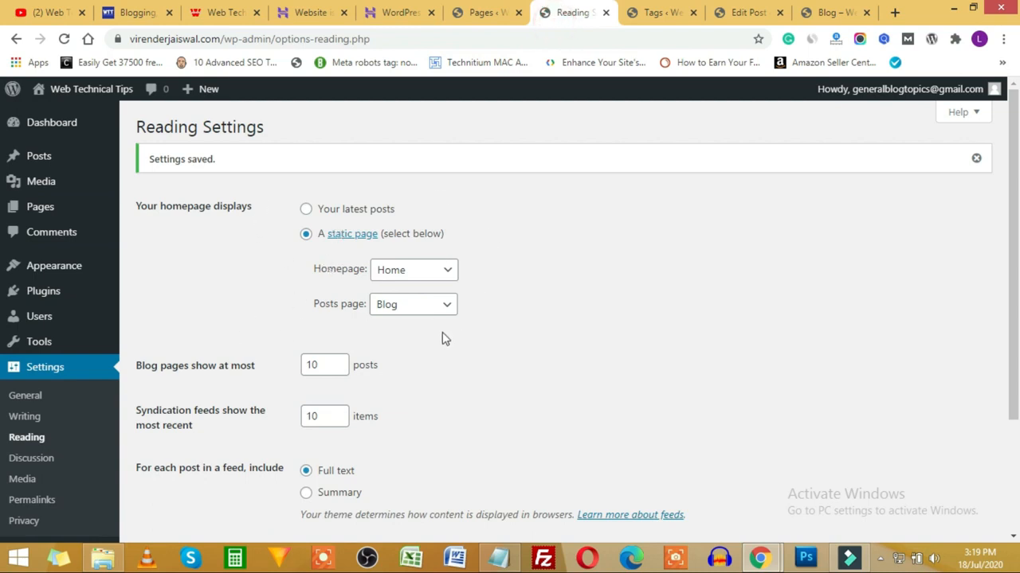
click(606, 13)
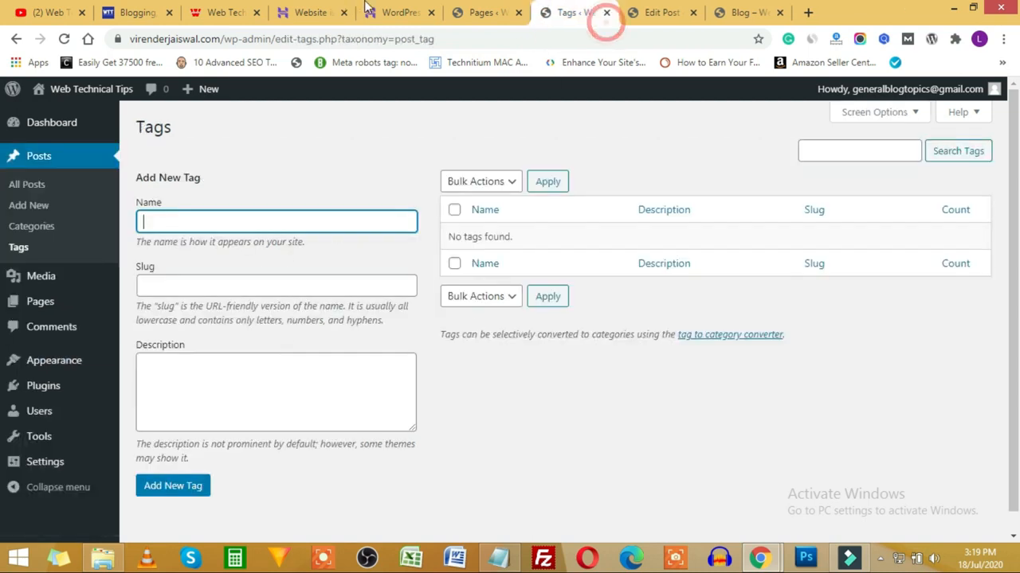
click(486, 12)
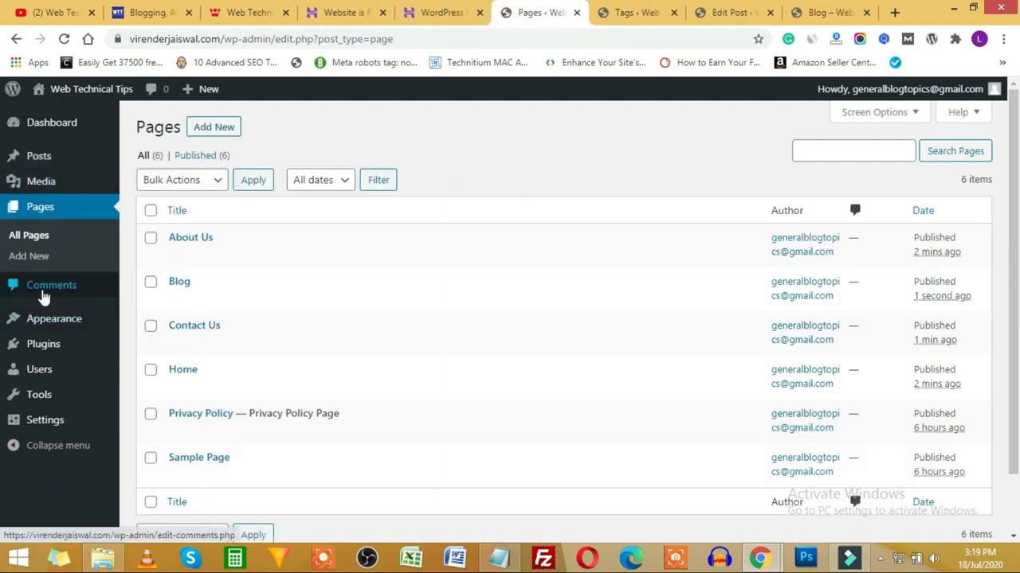
click(48, 286)
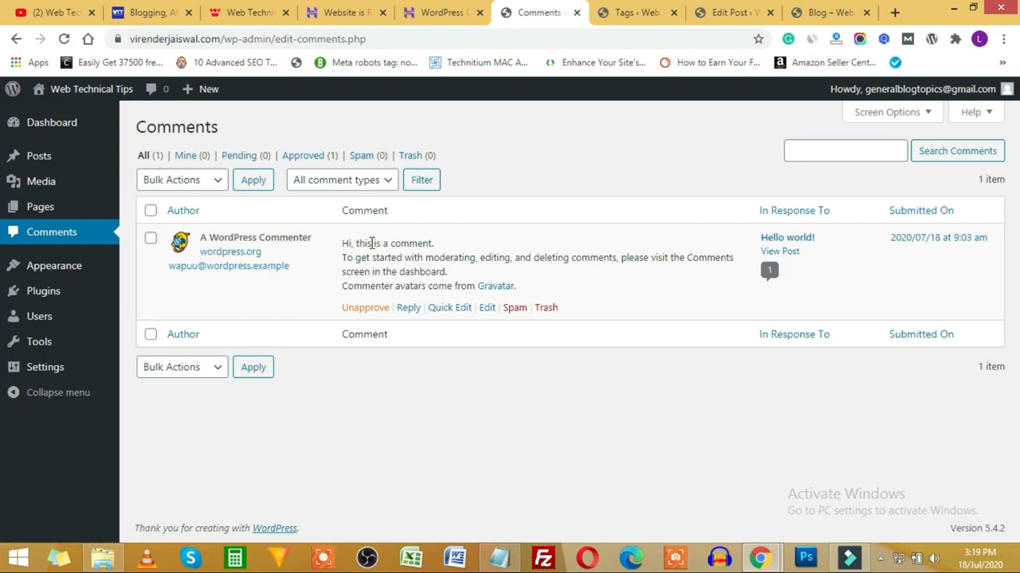
Step: Review the sample comment, then look through the bulk actions and All comment types dropdowns unchanged
drag(400, 257, 534, 282)
click(561, 263)
click(189, 181)
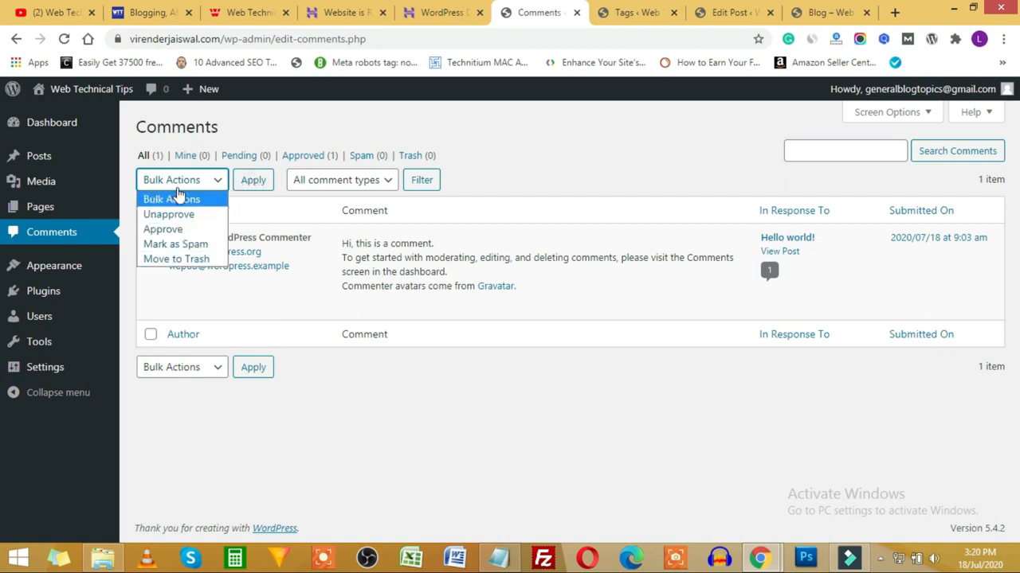
click(367, 181)
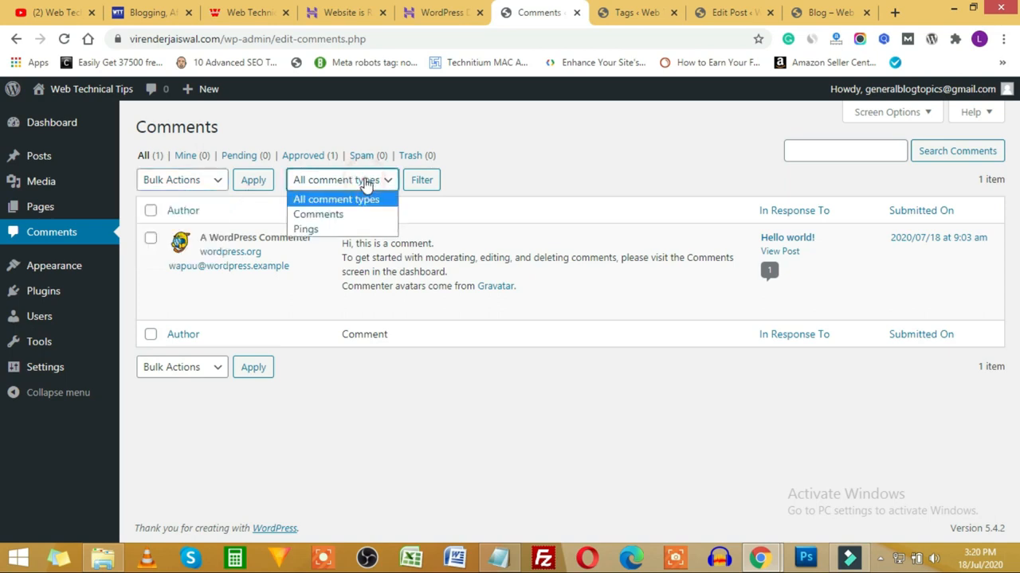
click(552, 177)
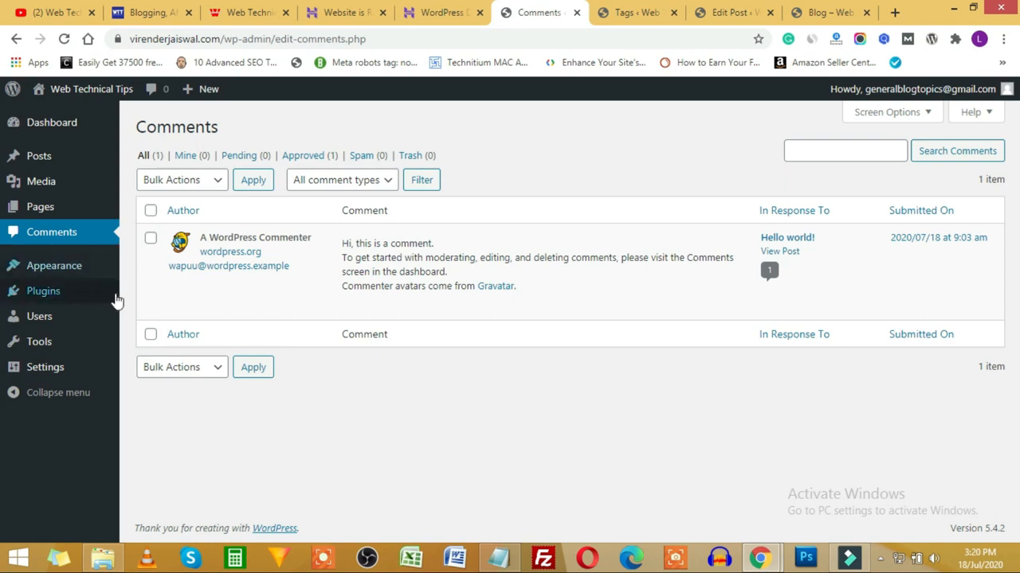
mouse_move(52, 342)
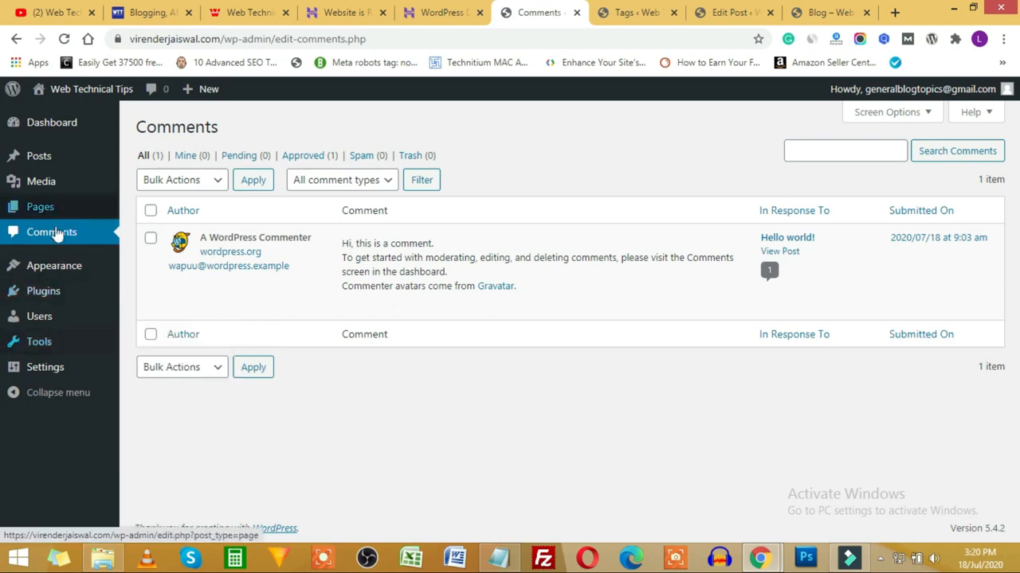
Step: Browse Tools > Import, reading importers such as Blogger, then move to the Export page
click(36, 343)
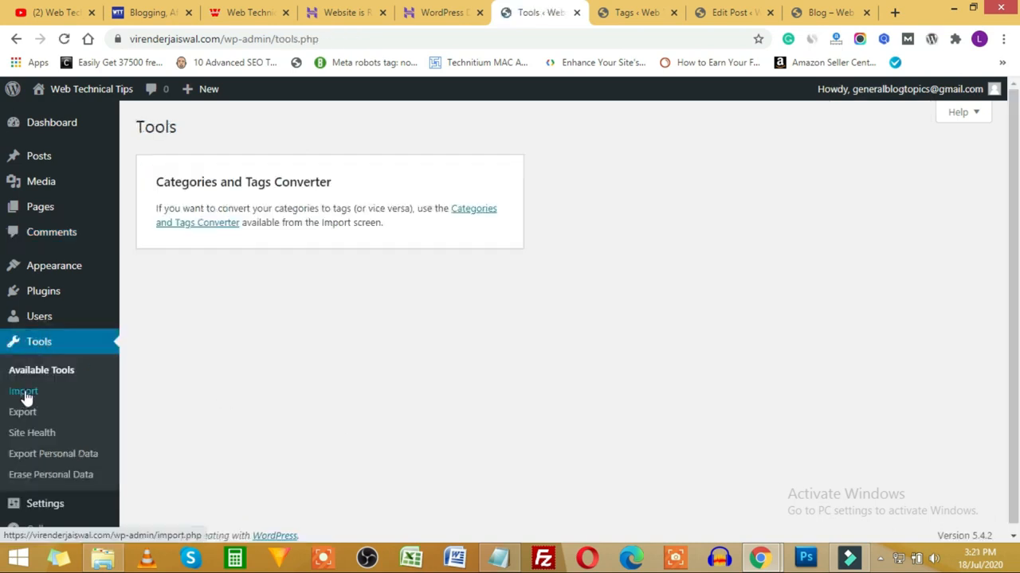
click(23, 392)
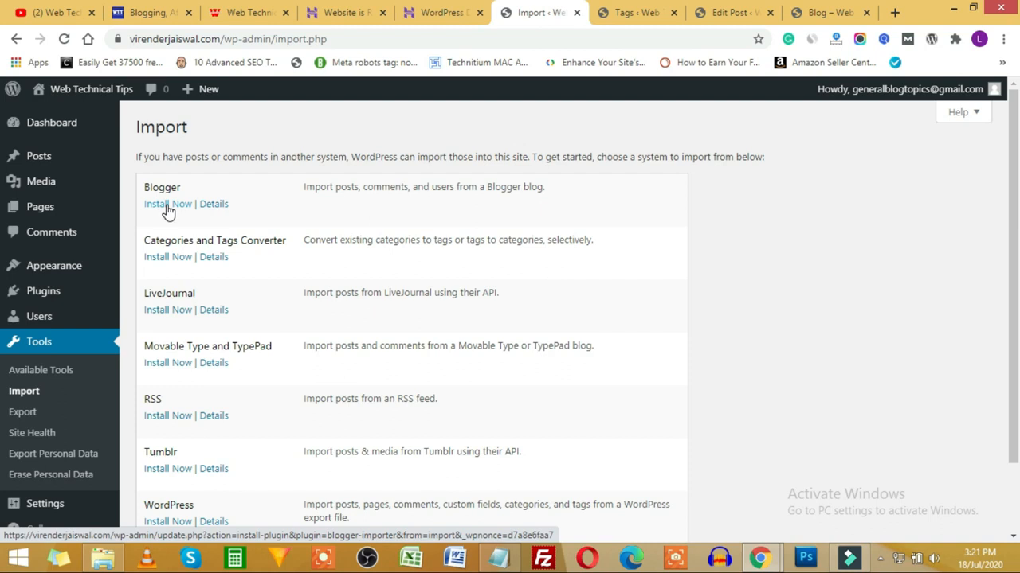
drag(319, 187, 456, 188)
drag(529, 186, 501, 188)
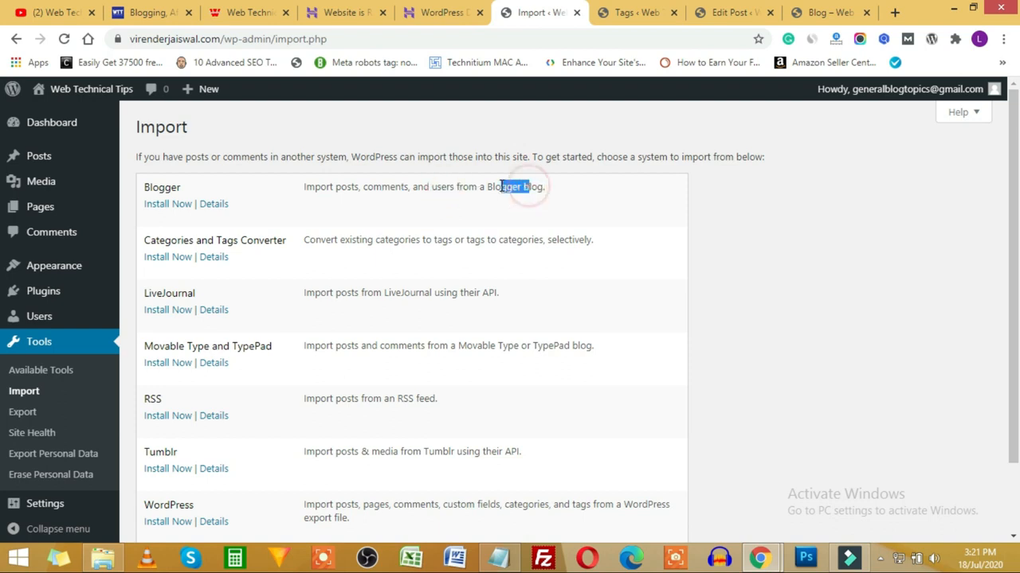
scroll(446, 239, down, 2)
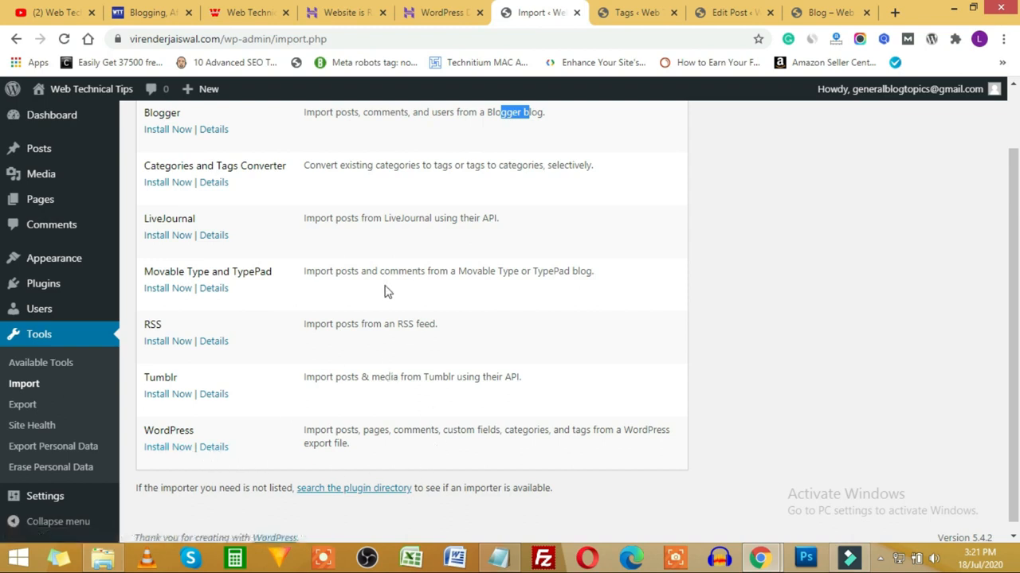
scroll(381, 324, up, 1)
scroll(380, 324, down, 1)
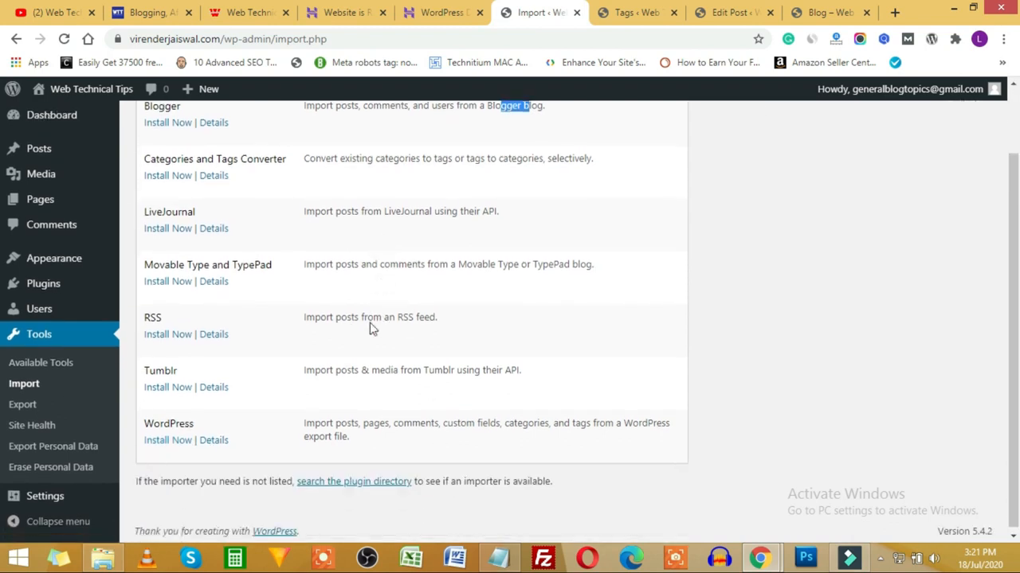
click(23, 406)
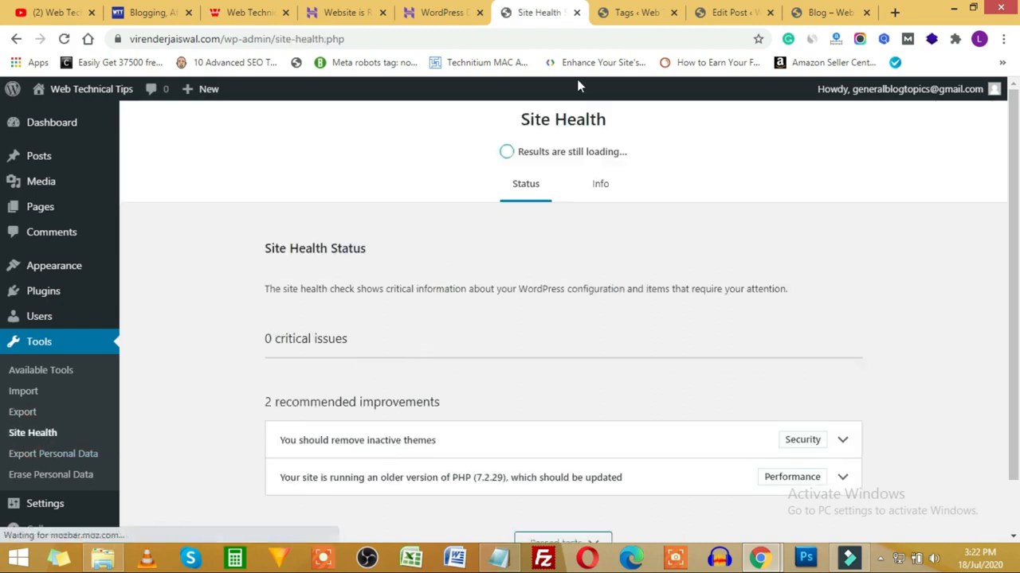
click(633, 12)
click(765, 9)
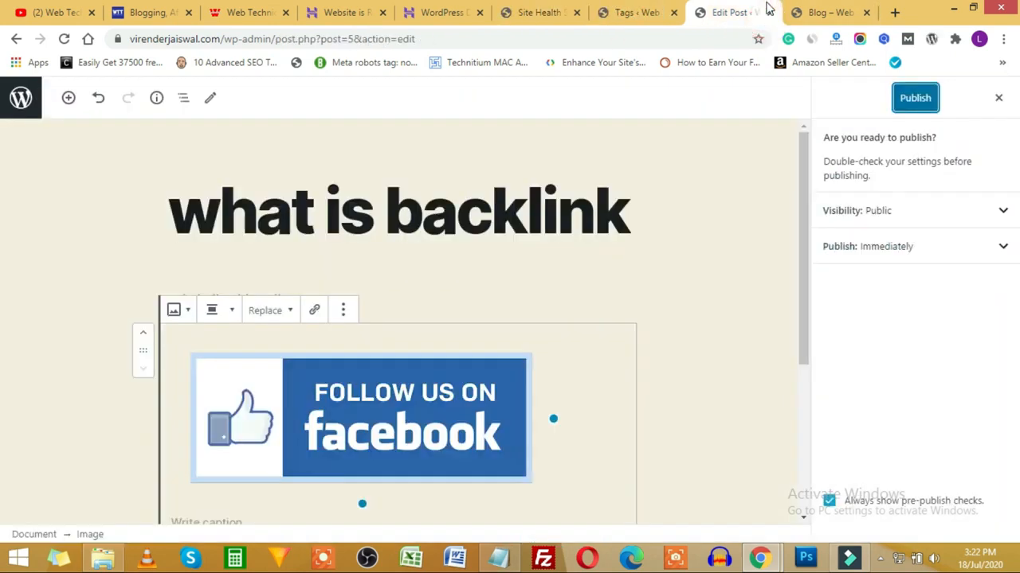
click(816, 12)
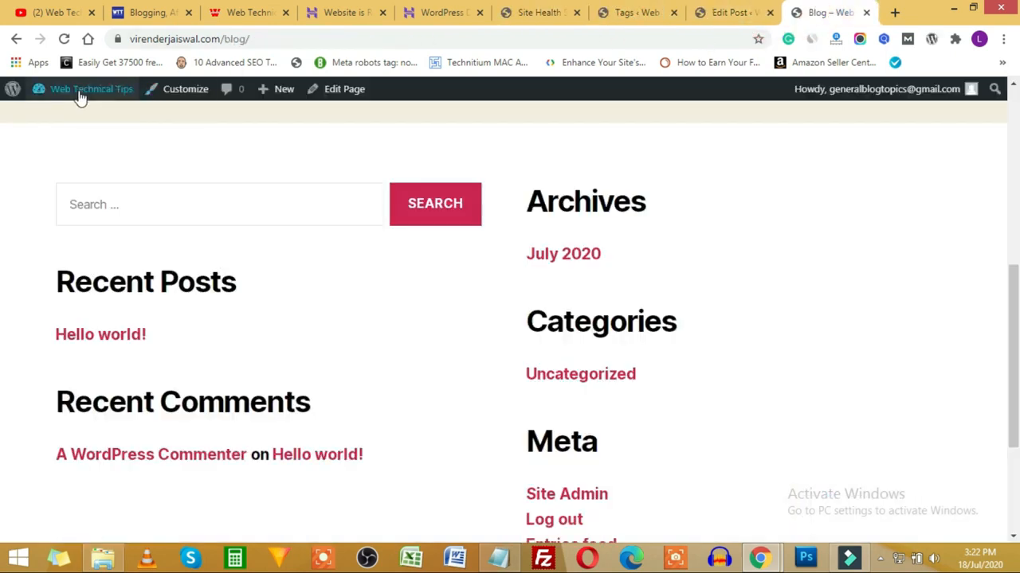
mouse_move(80, 94)
click(62, 115)
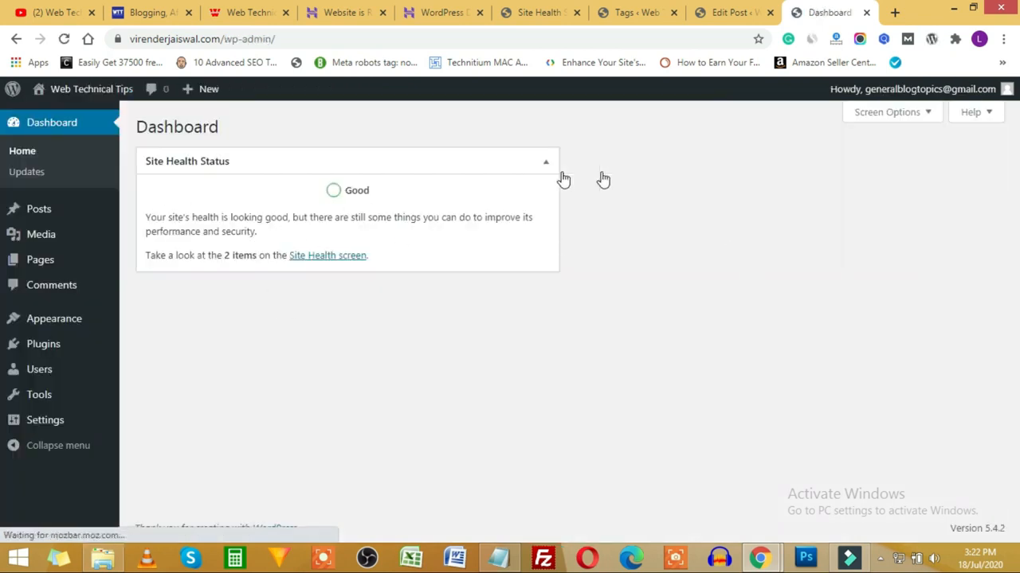
click(888, 113)
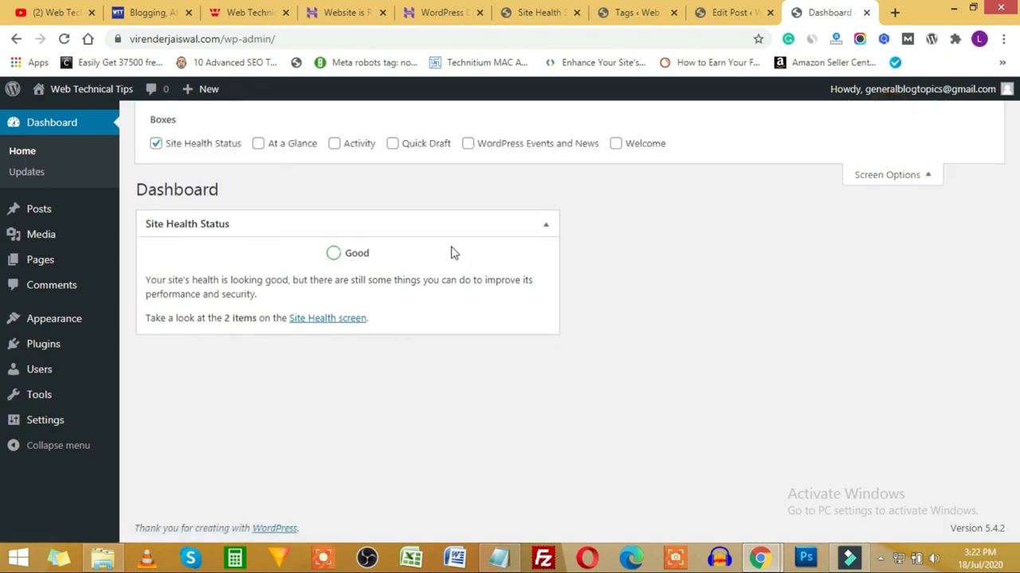
click(879, 177)
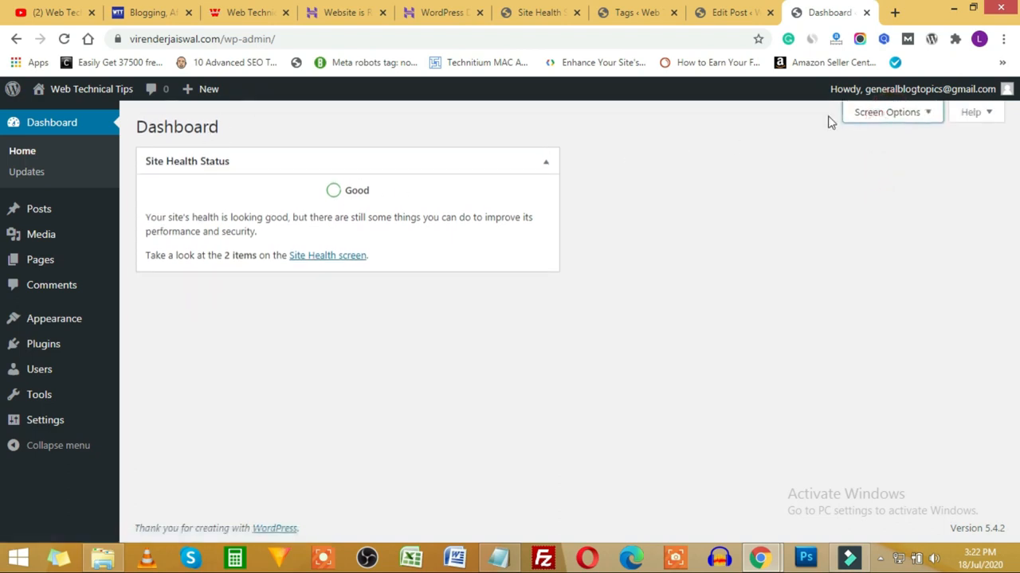
click(535, 13)
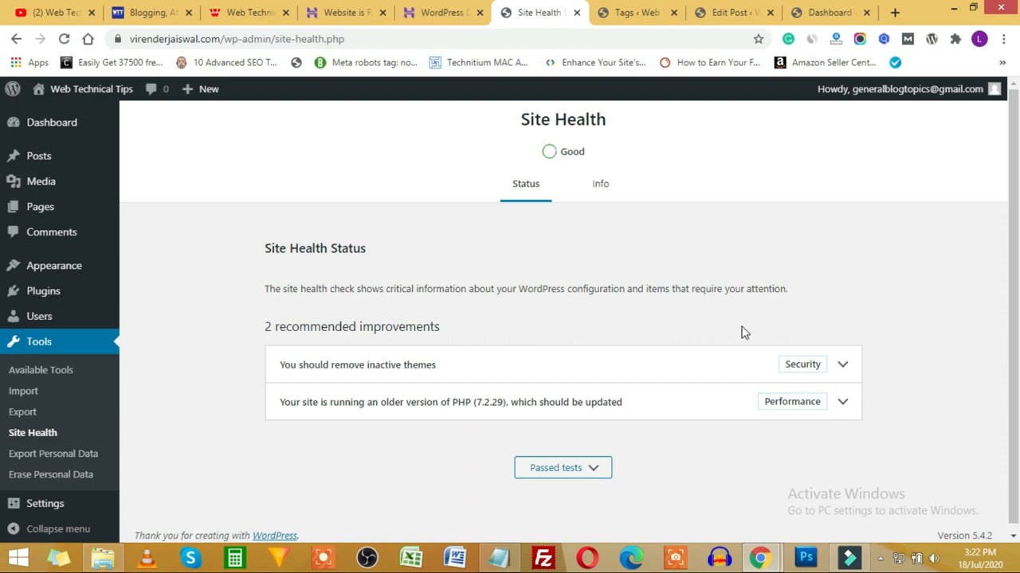
Step: Glance at the Site Health Info, then expand 'You should remove inactive themes' under Status
click(599, 188)
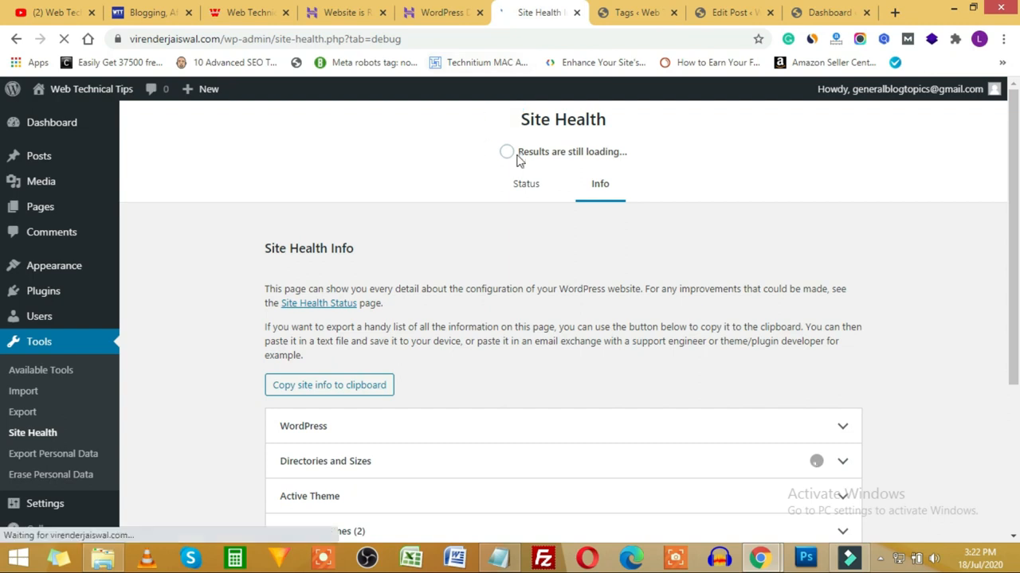
click(530, 187)
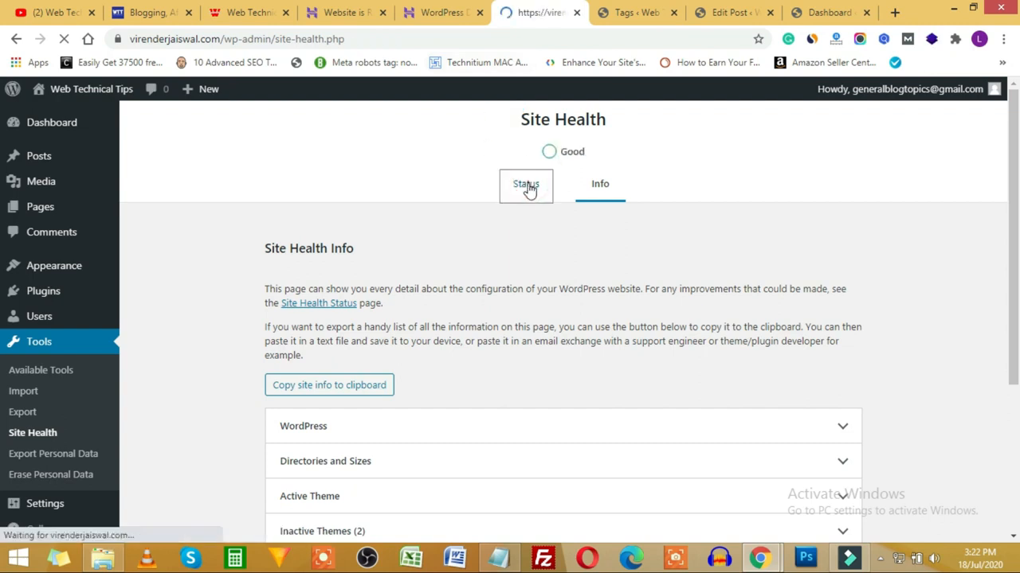
scroll(900, 383, down, 3)
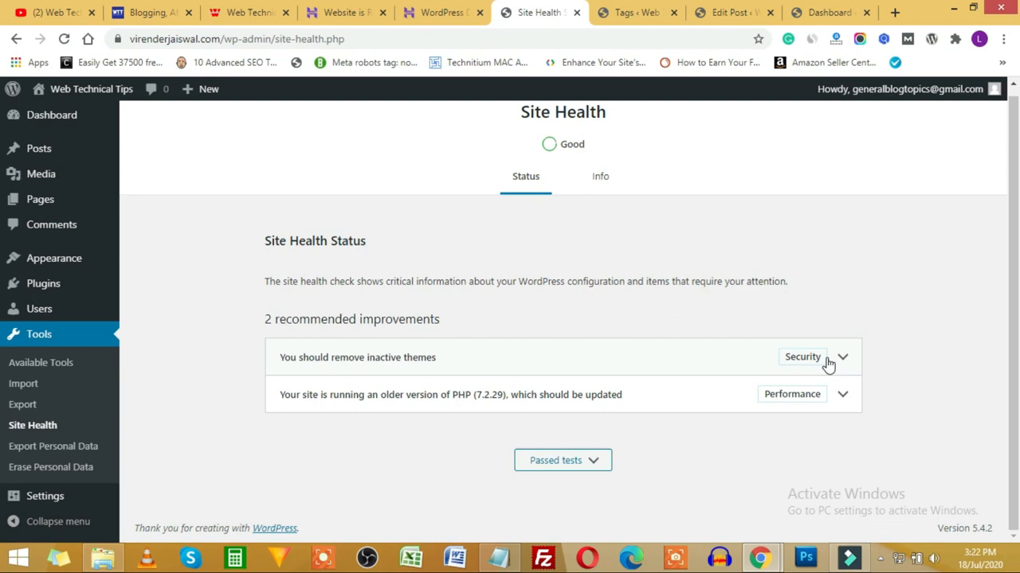
click(841, 360)
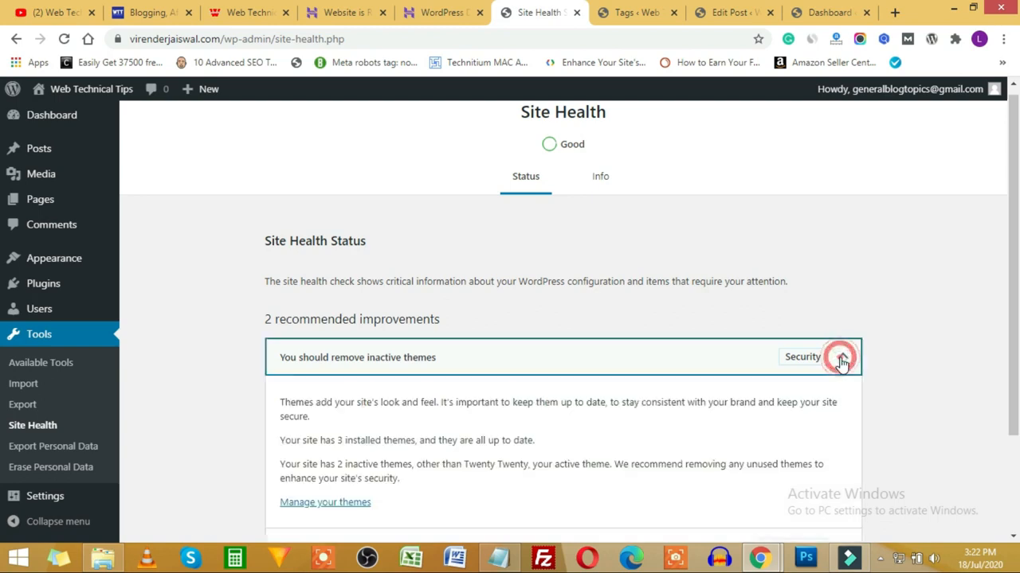
scroll(874, 361, down, 3)
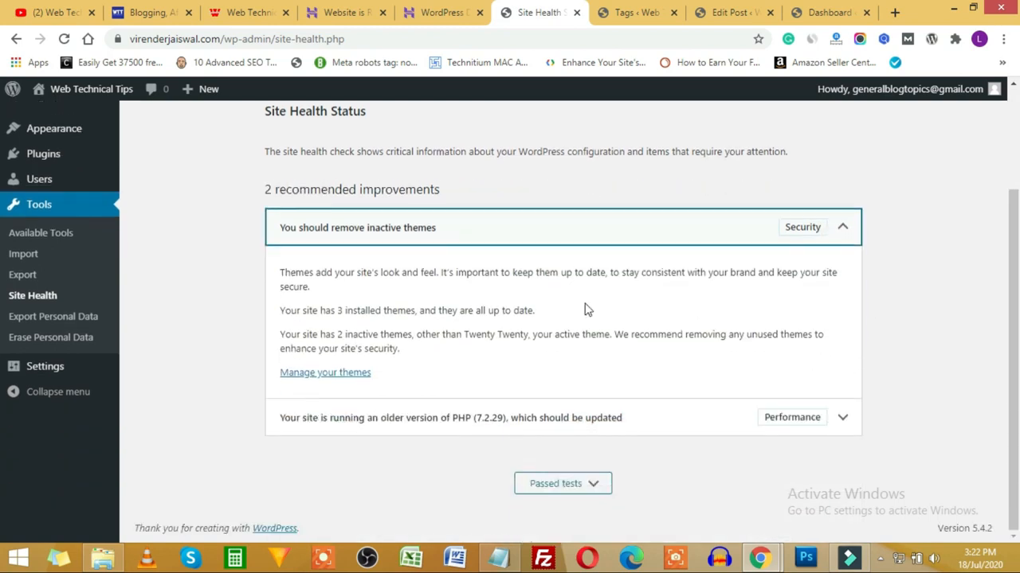
Step: Open Appearance > Themes in a new tab and switch to it
mouse_move(55, 128)
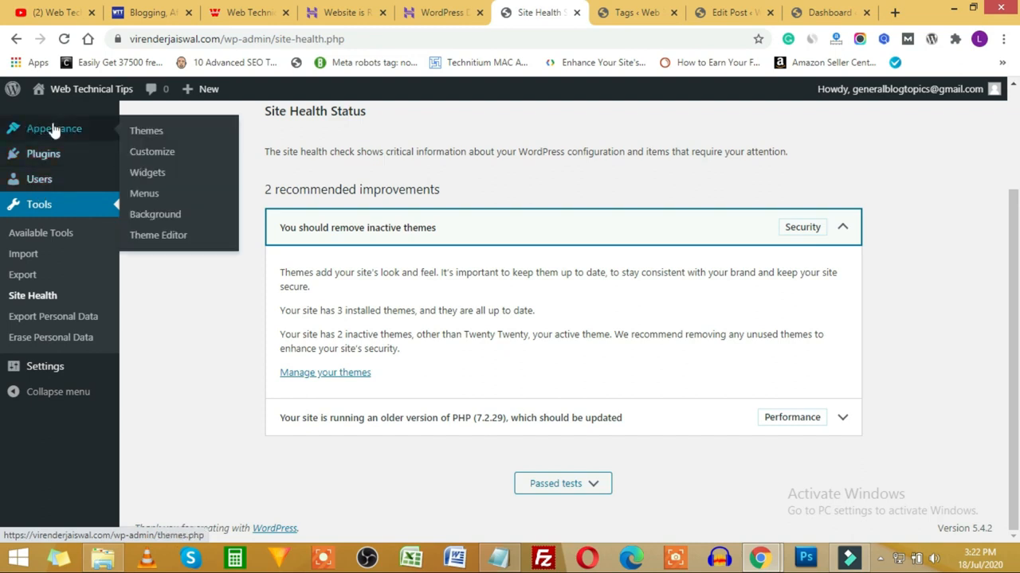
right_click(145, 135)
click(185, 141)
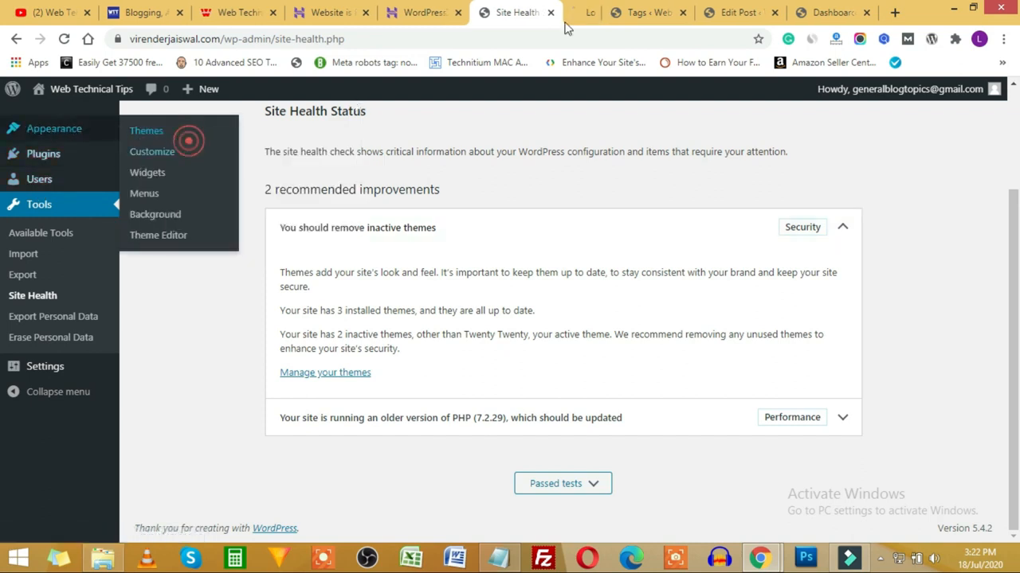
click(594, 12)
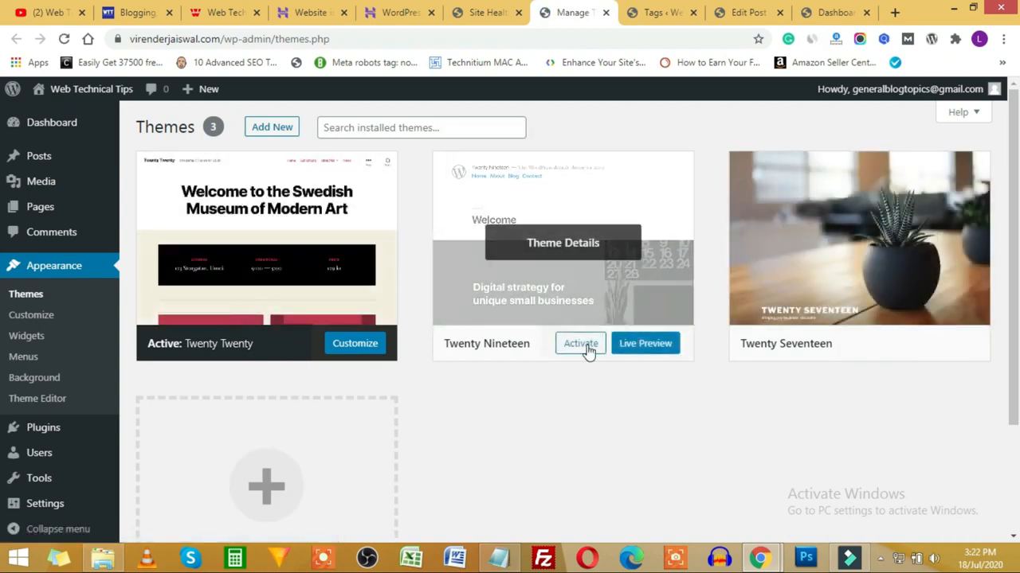
Step: Delete the Twenty Nineteen and Twenty Seventeen themes, then collapse Site Health's inactive-themes item
click(663, 299)
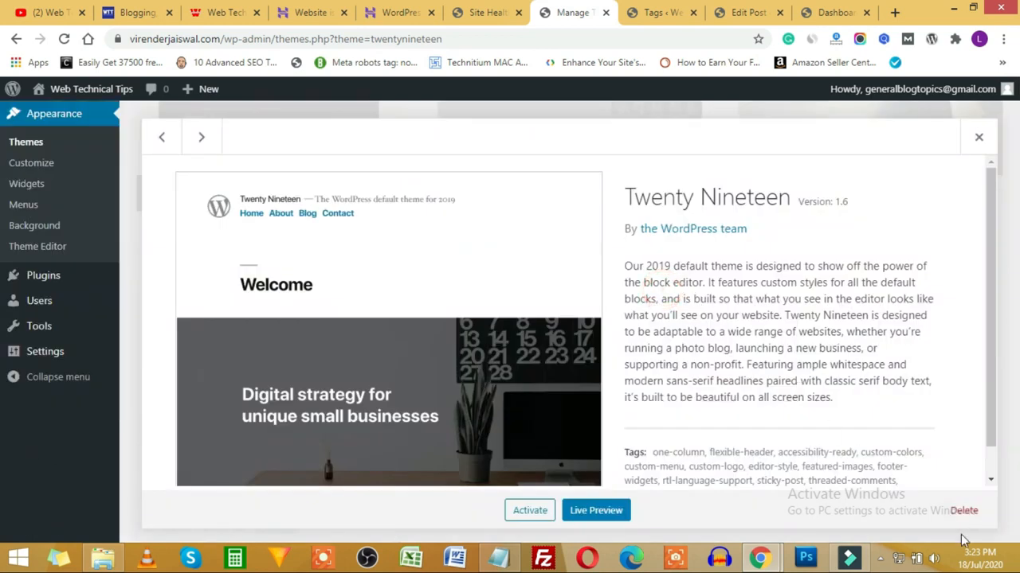
click(973, 514)
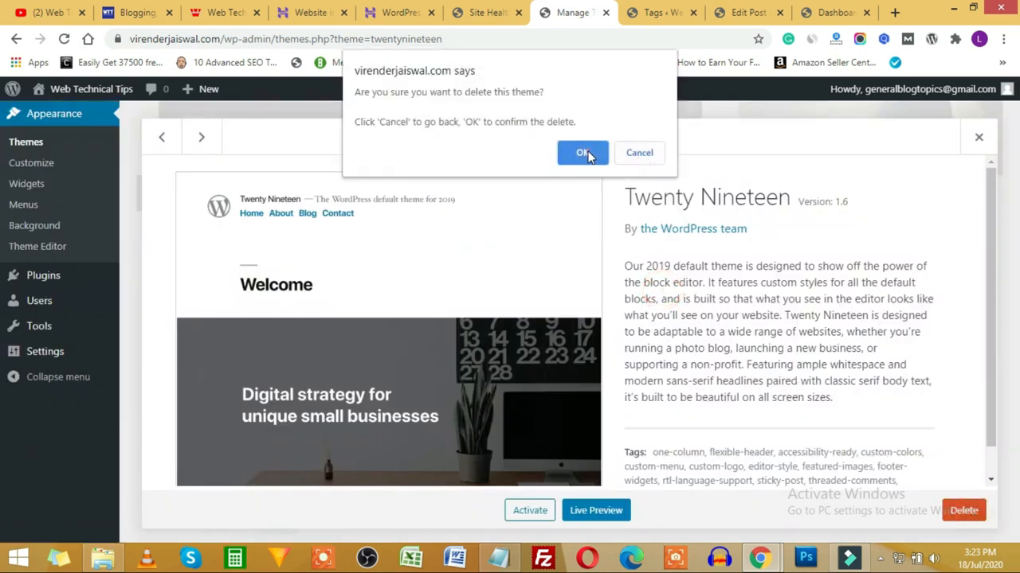
click(582, 151)
click(644, 216)
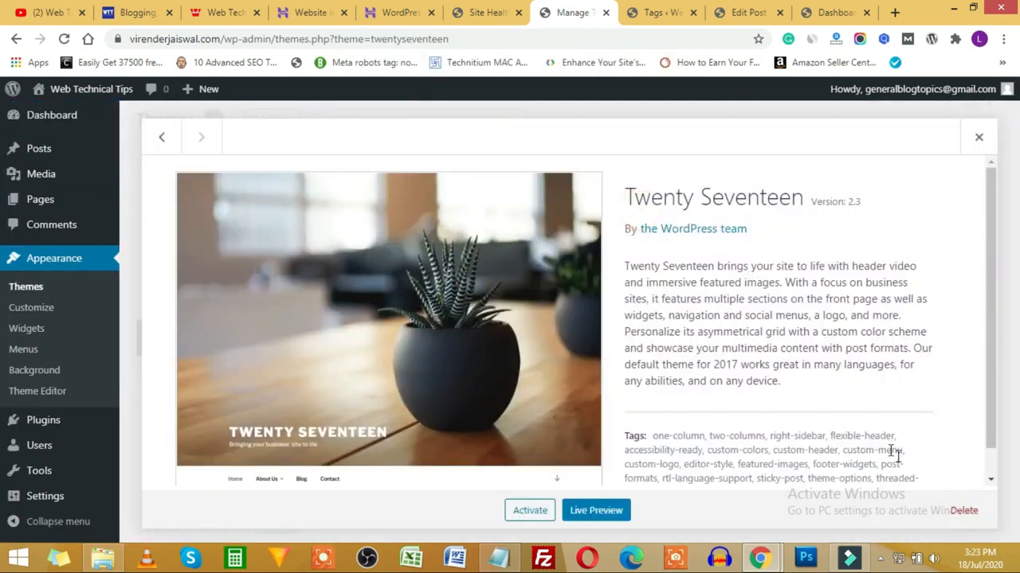
click(961, 513)
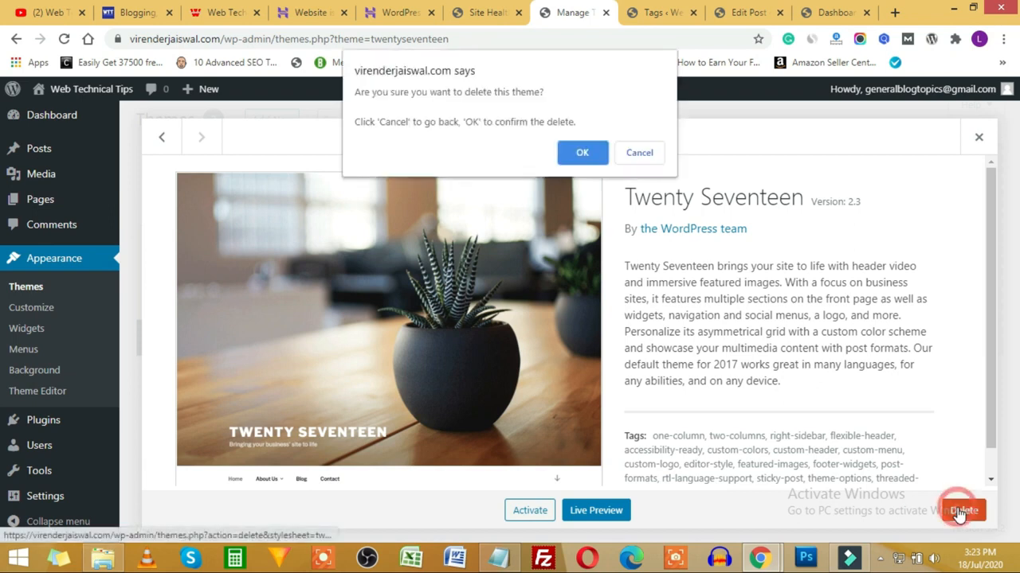
click(582, 152)
click(478, 14)
click(842, 227)
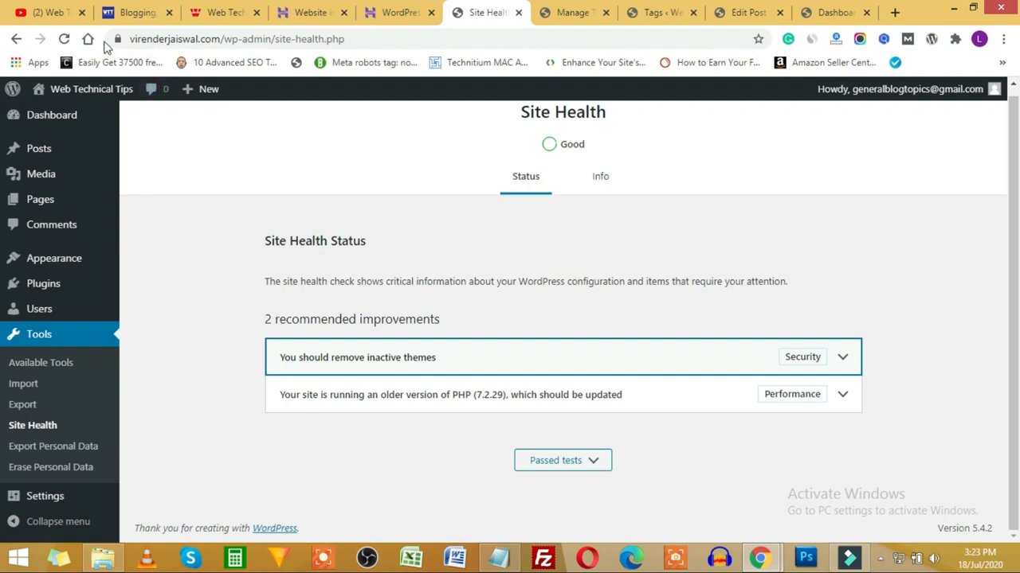
click(63, 40)
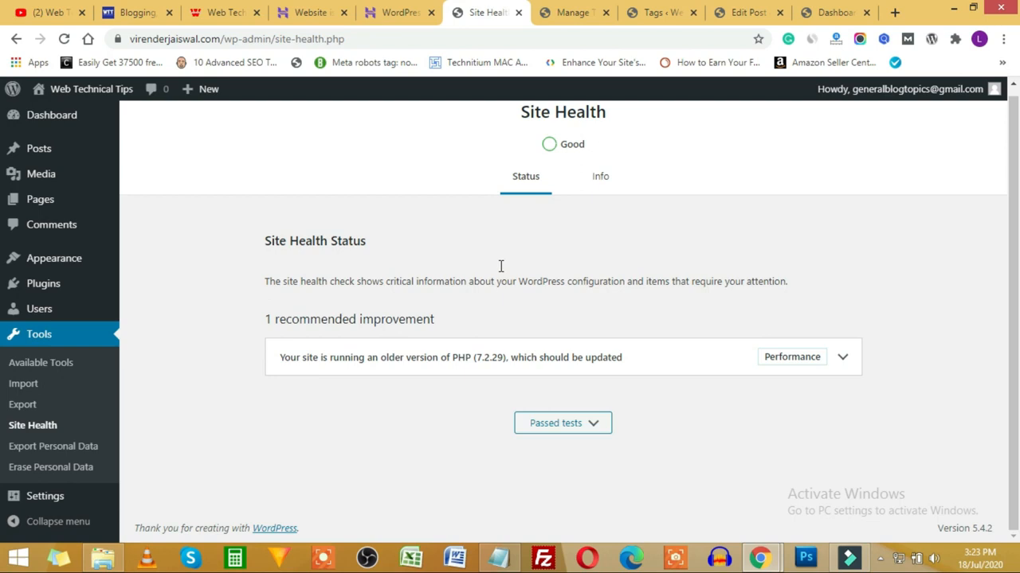
click(73, 453)
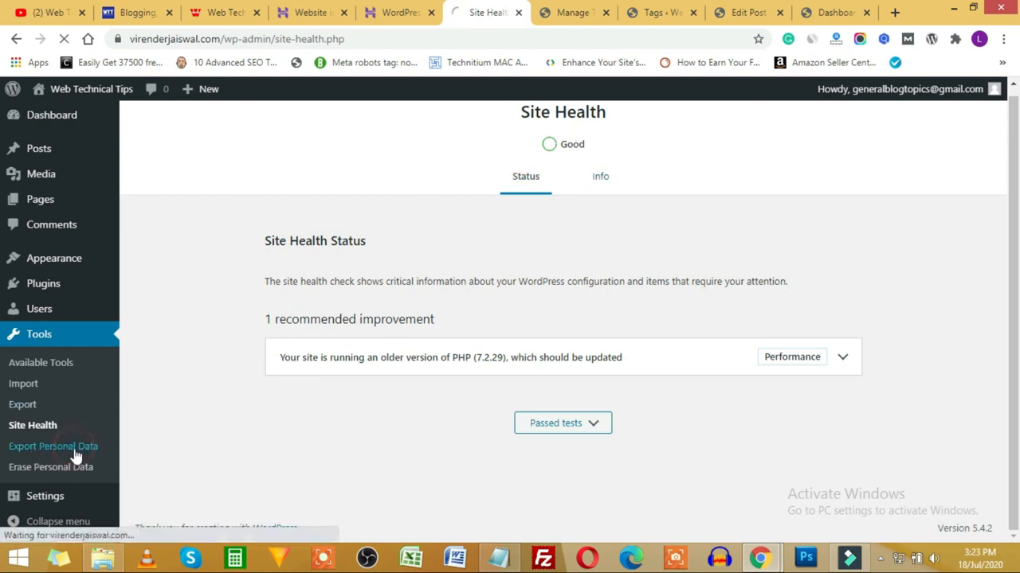
click(44, 455)
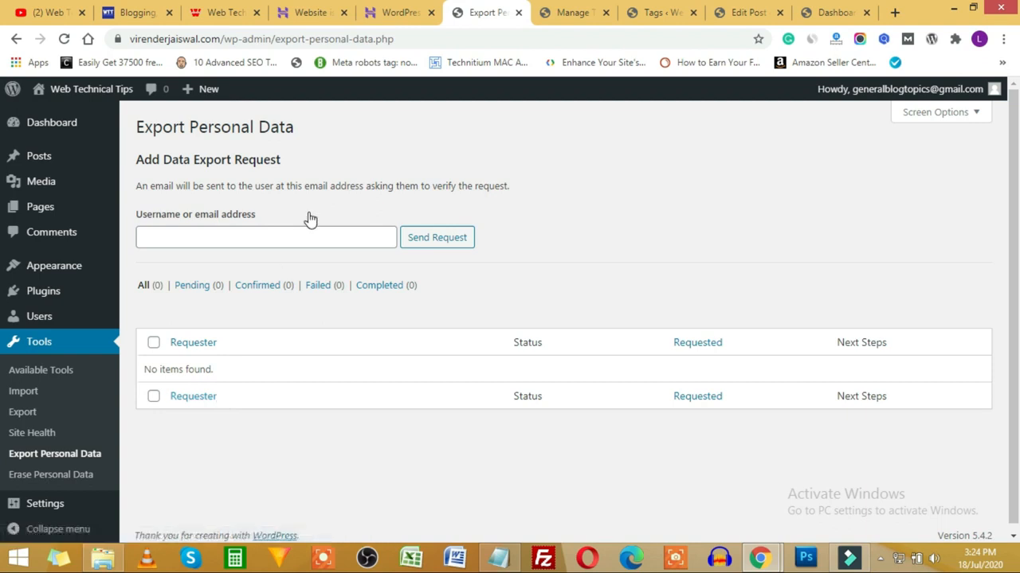
click(48, 481)
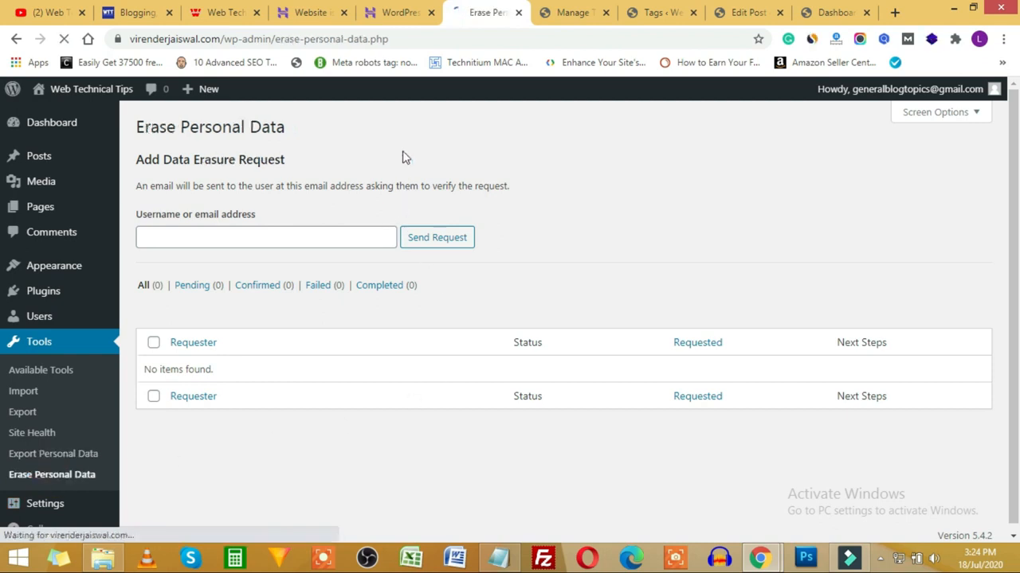
scroll(28, 411, down, 1)
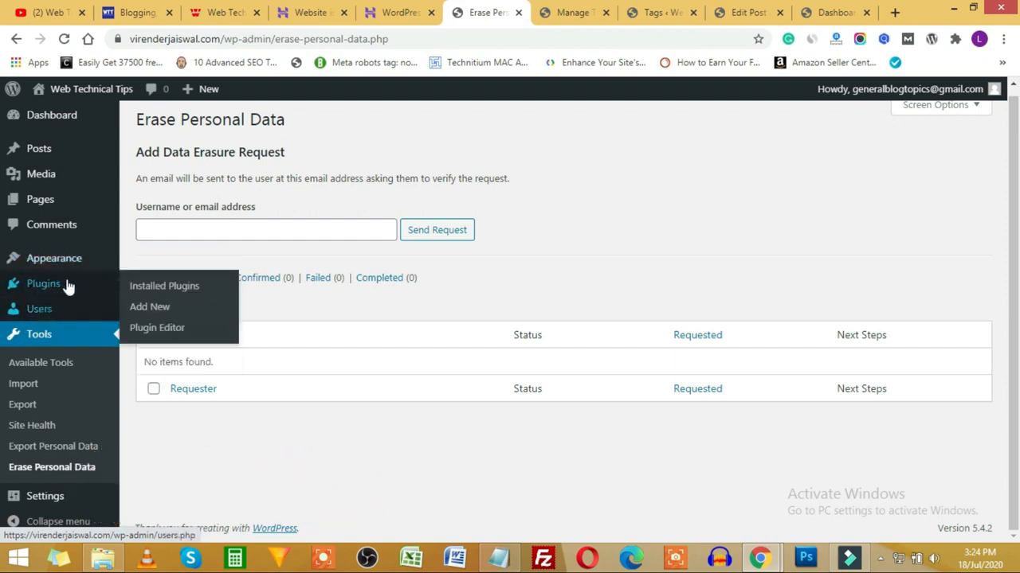
mouse_move(45, 317)
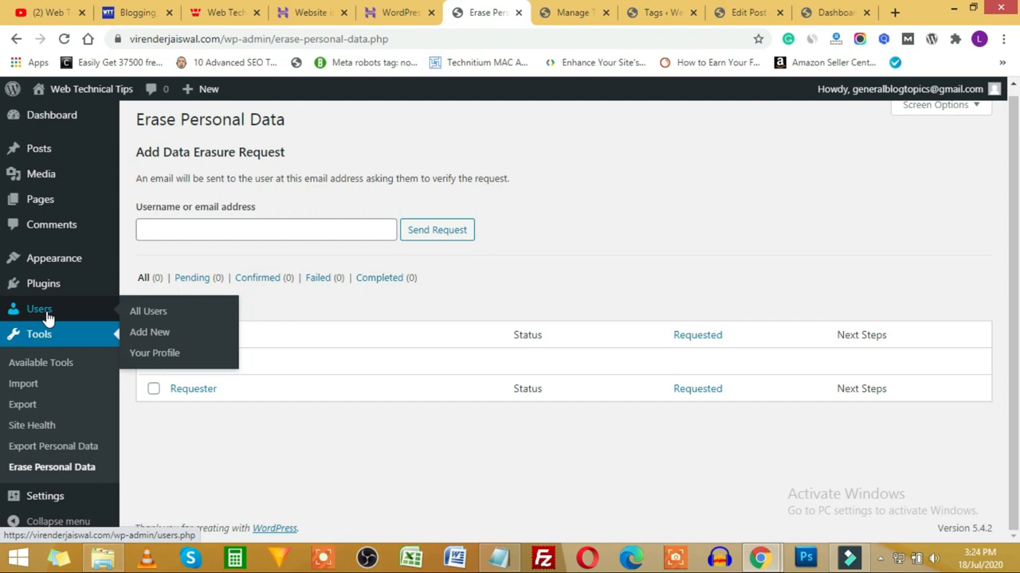
Step: Open the Users list, view the Change role to… options without changing any, then start a new user
click(46, 316)
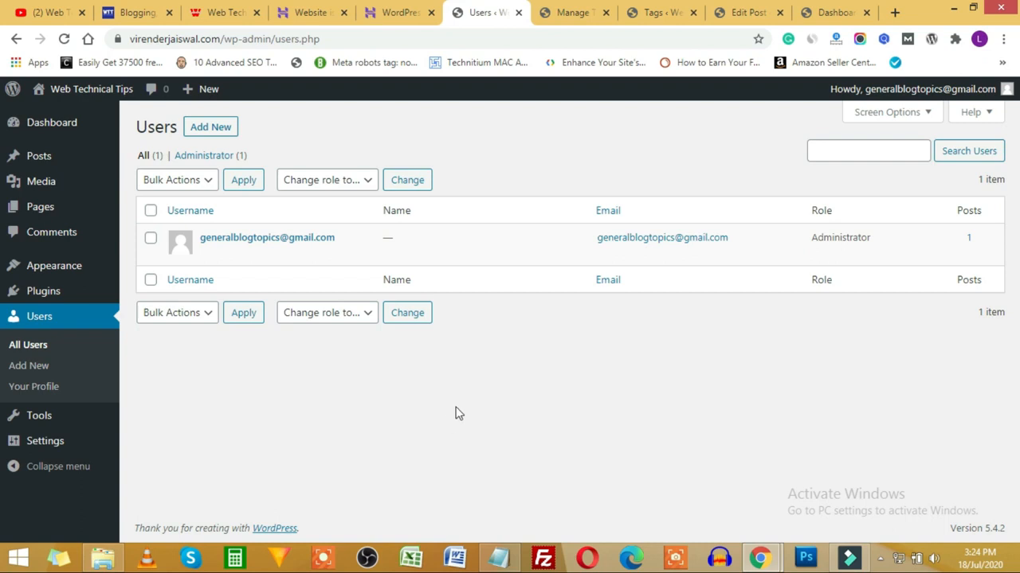
click(365, 183)
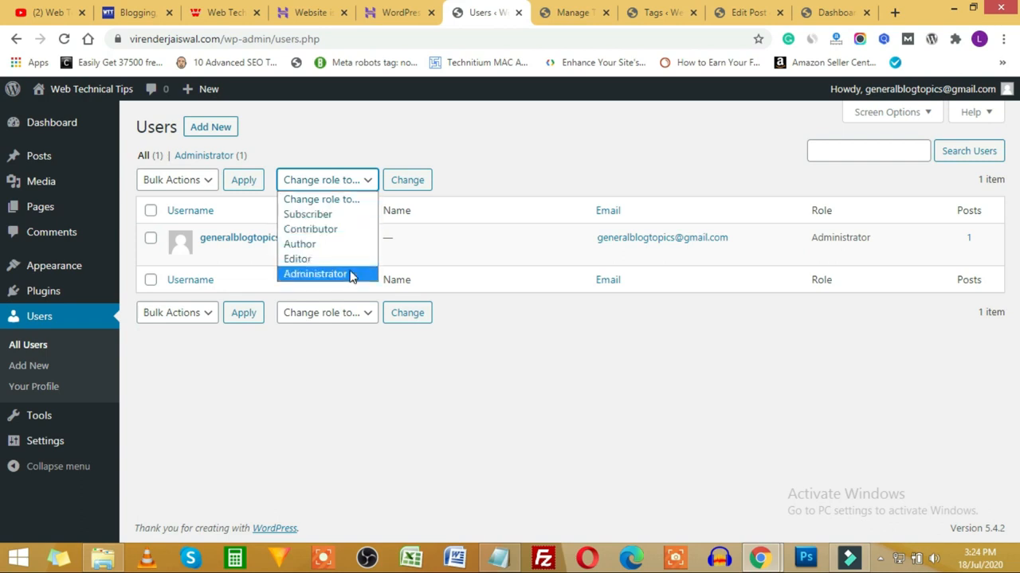
click(619, 404)
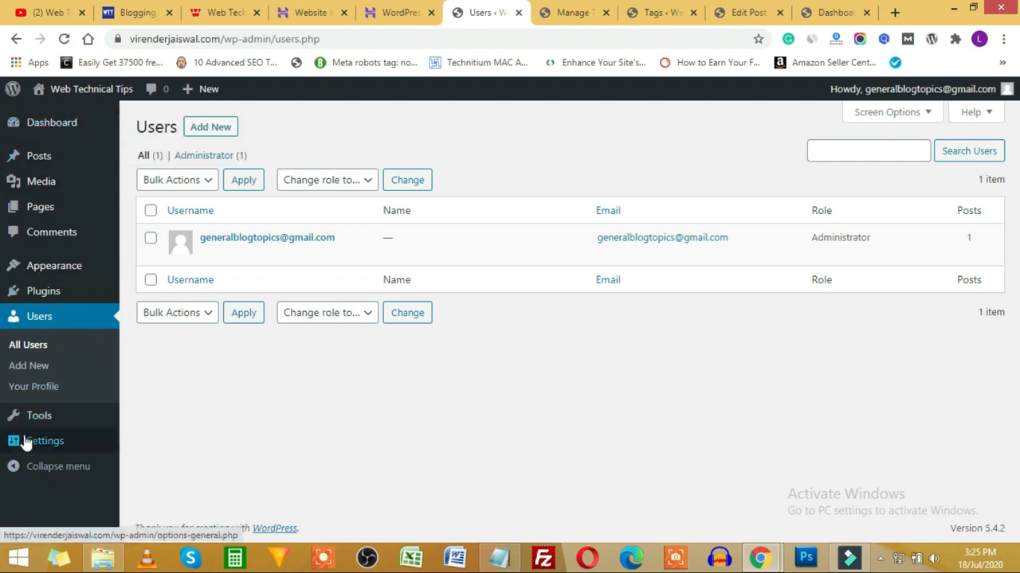
mouse_move(26, 441)
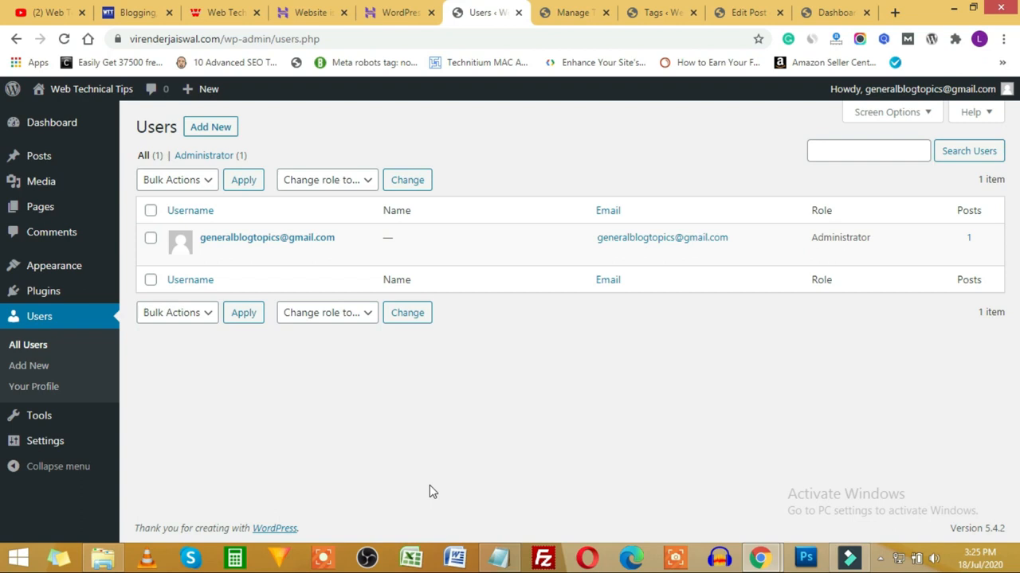
click(353, 182)
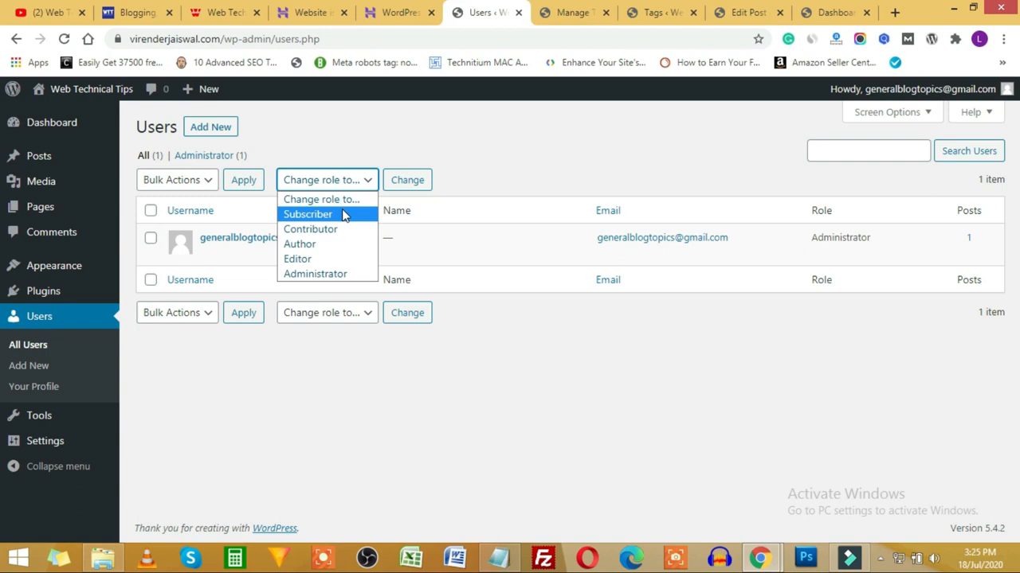
click(344, 423)
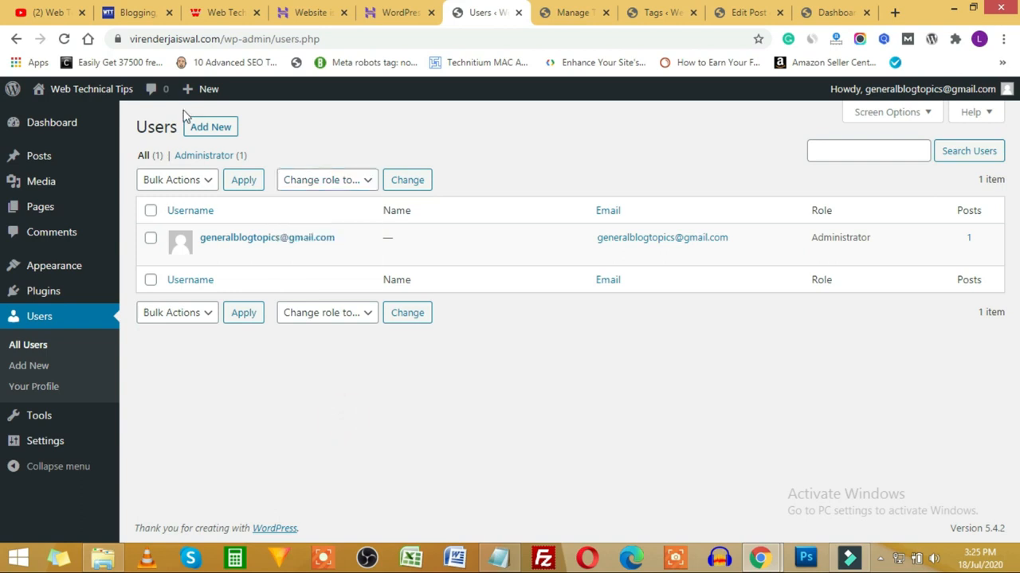
click(196, 133)
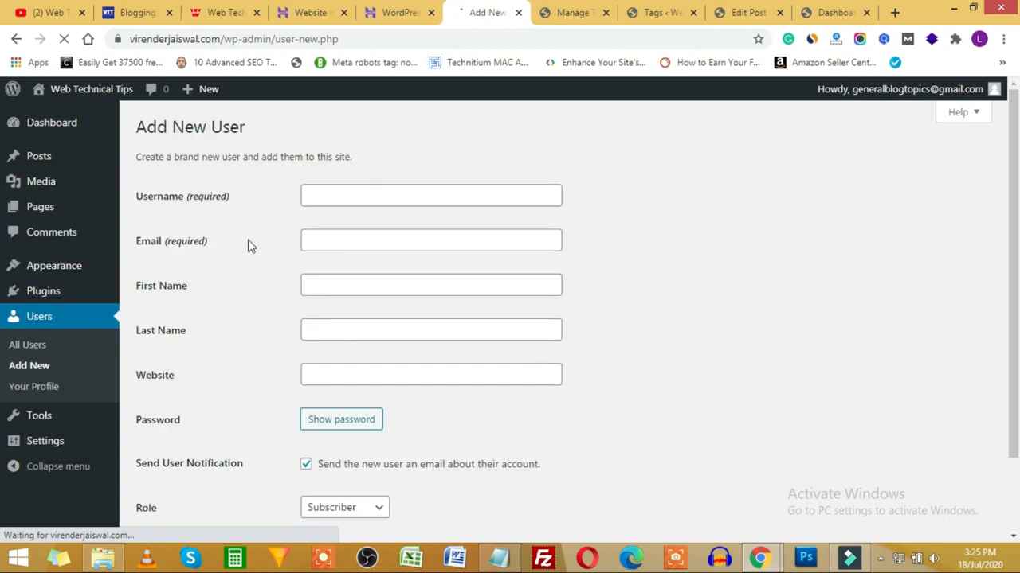
Step: Enter the new user's username, e-mail address, first name and last name
click(331, 197)
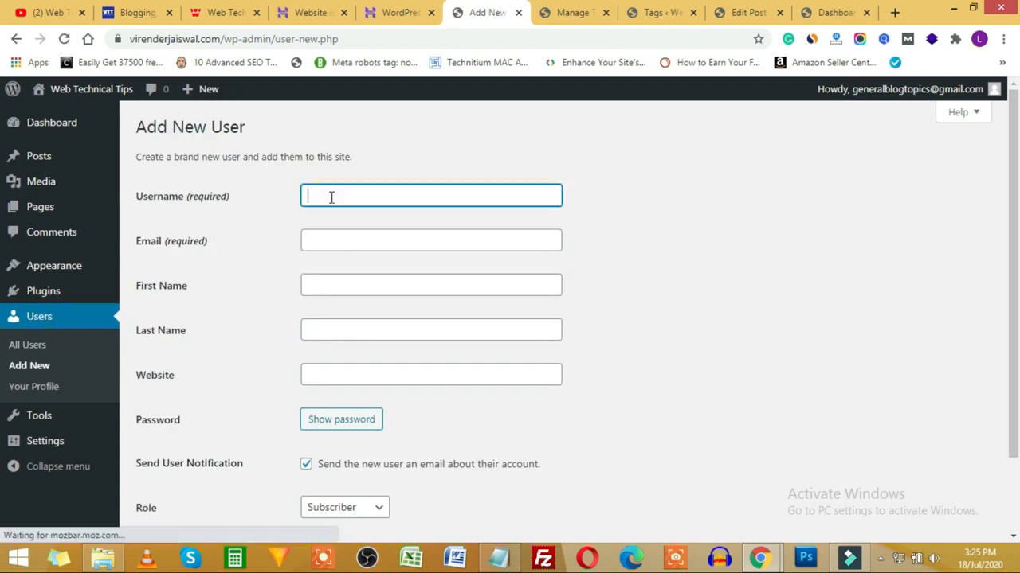
text(vi)
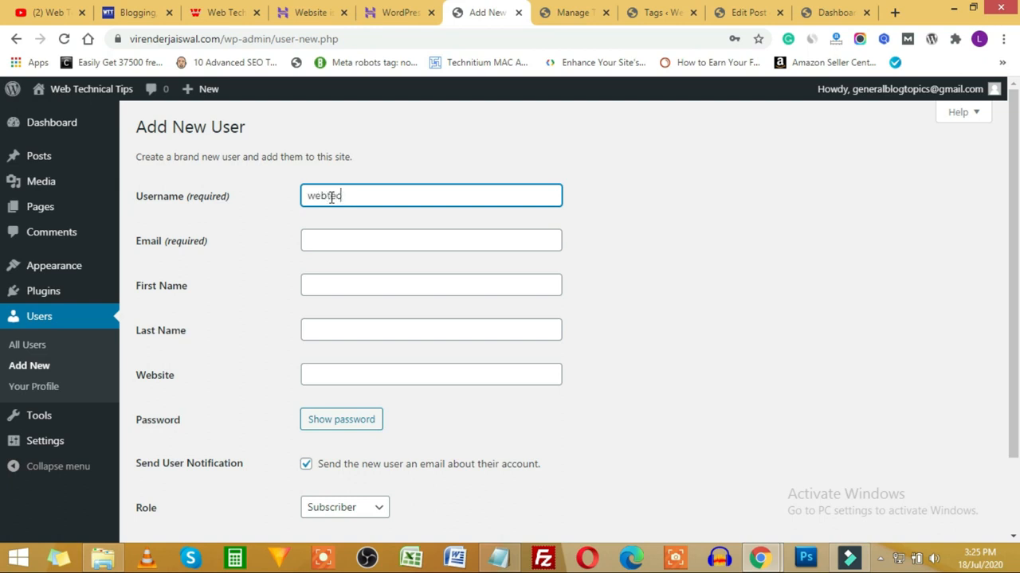
text(webtechnicaltips)
click(391, 236)
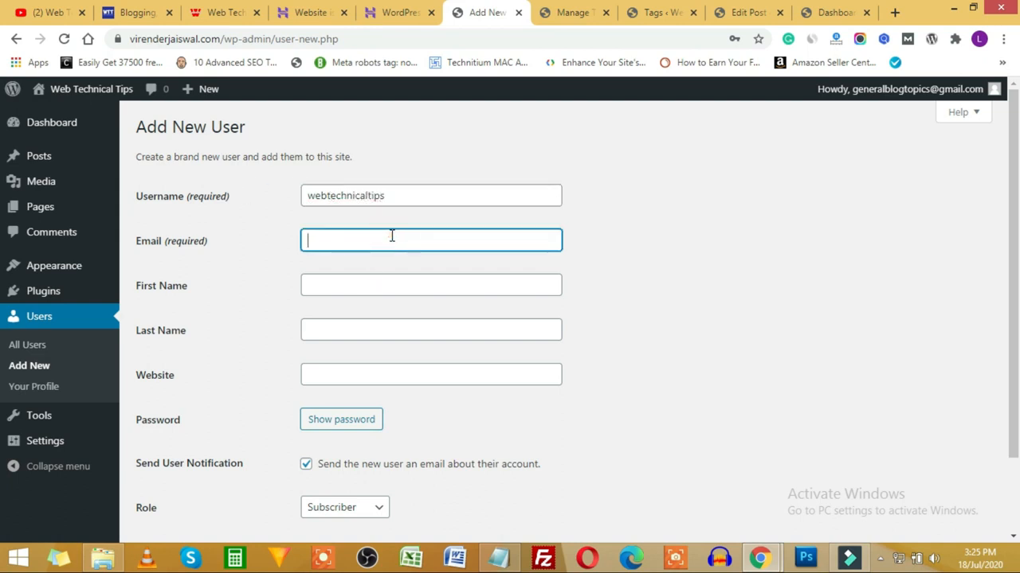
click(384, 276)
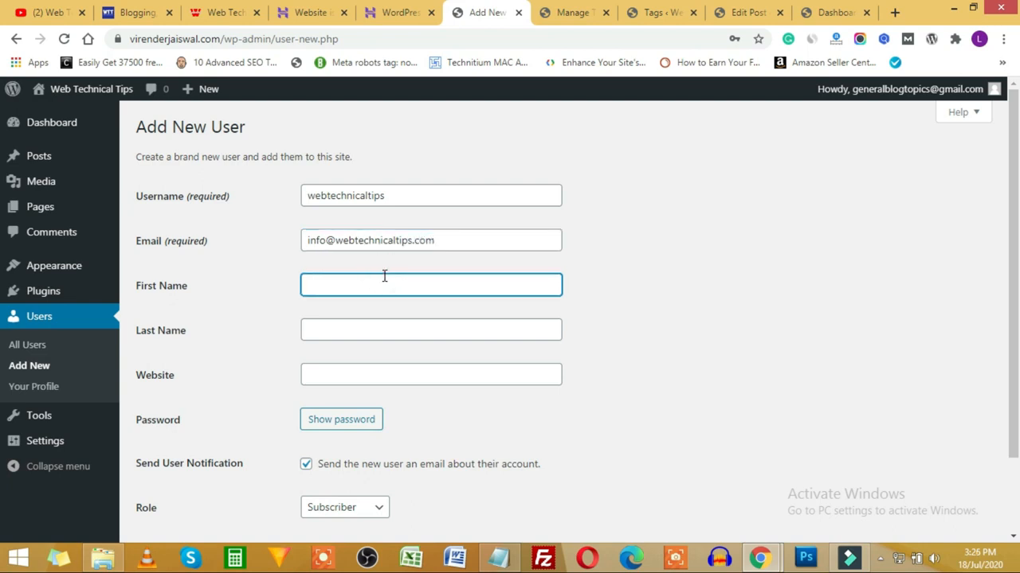
text(virender)
key(Tab)
text(jaiswal)
key(Tab)
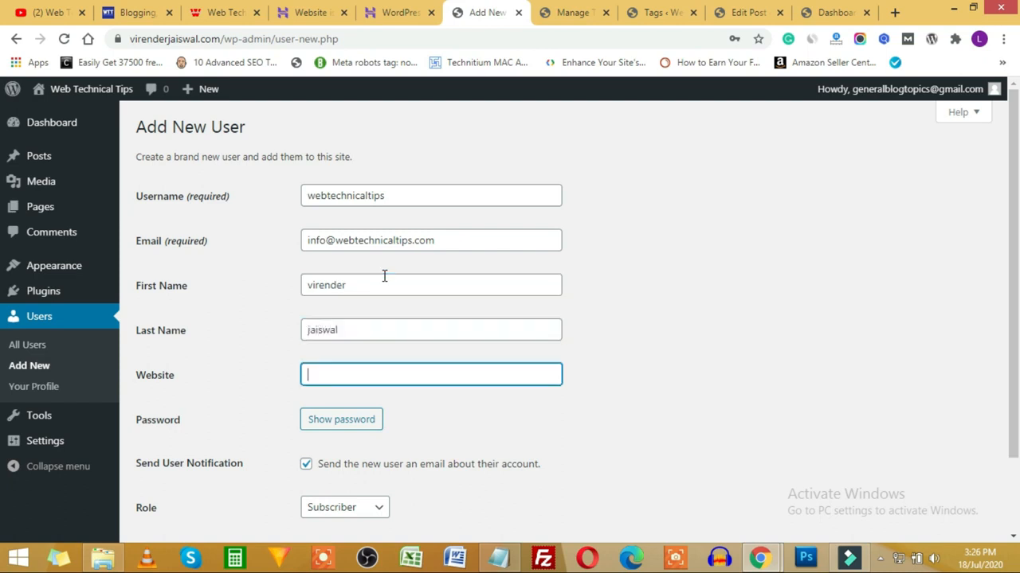
Step: Reveal the generated strong password and set the new user's role to Author
scroll(377, 375, down, 1)
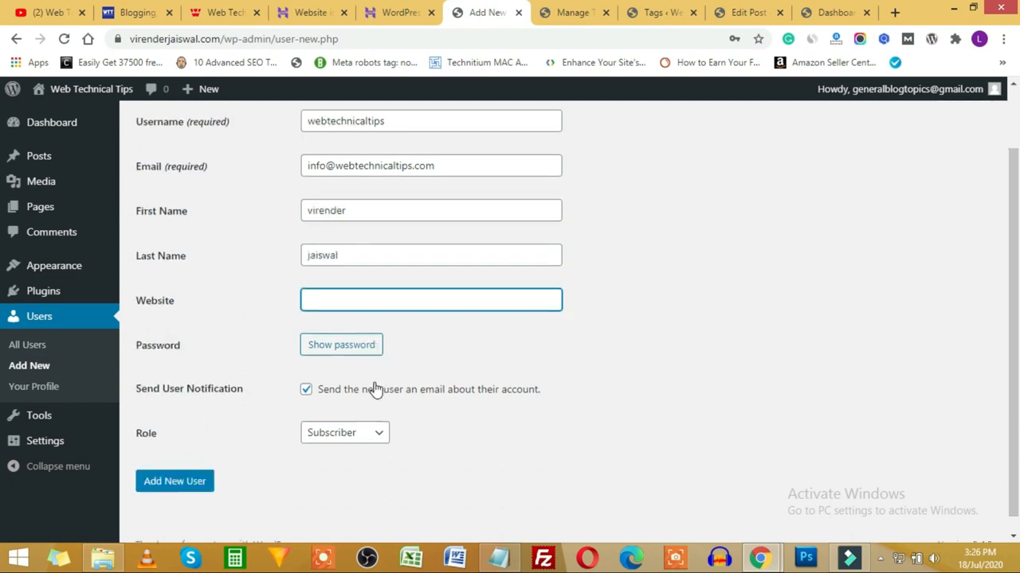
click(345, 351)
click(479, 345)
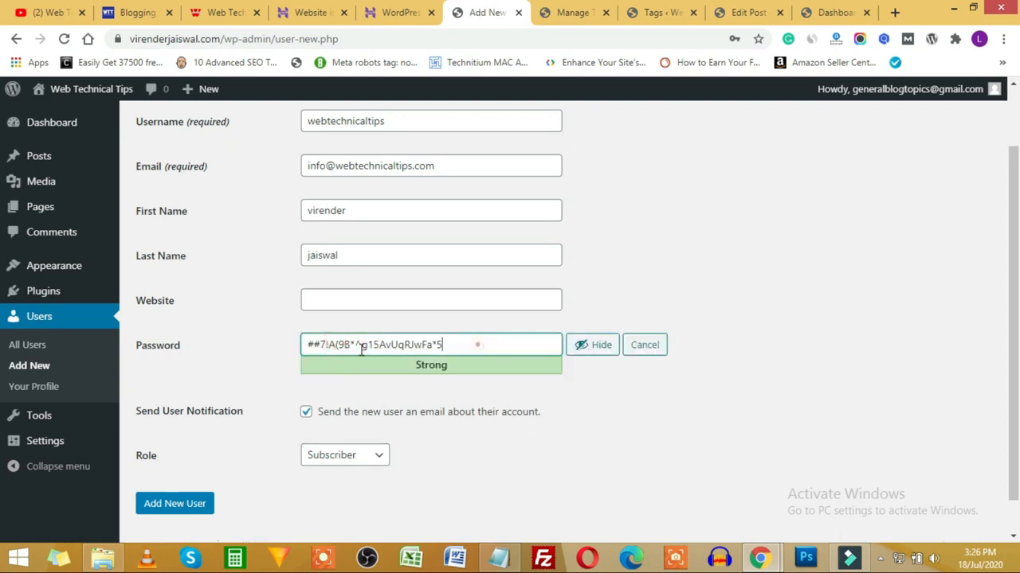
triple_click(361, 348)
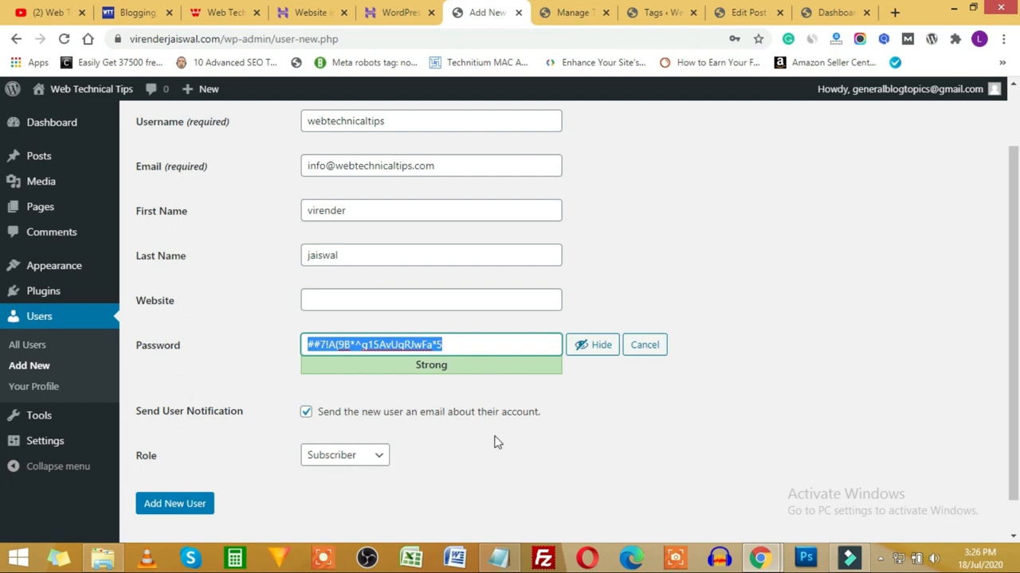
scroll(494, 442, down, 1)
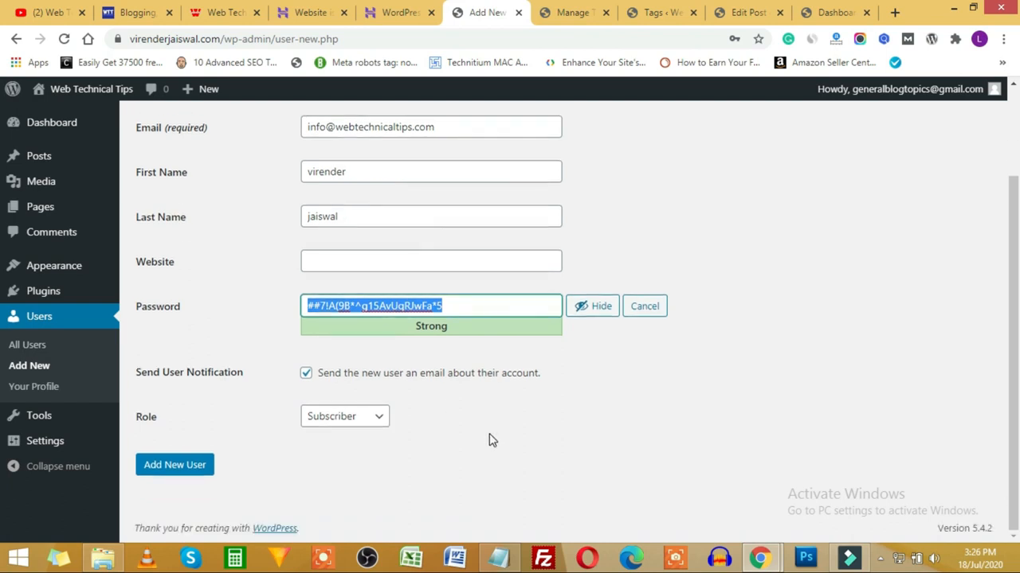
click(353, 423)
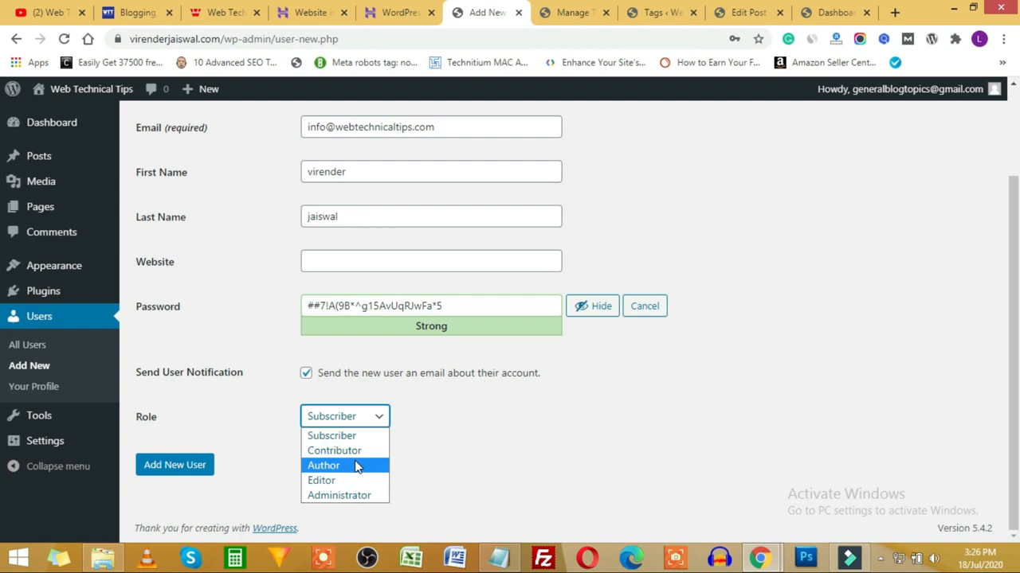
click(356, 467)
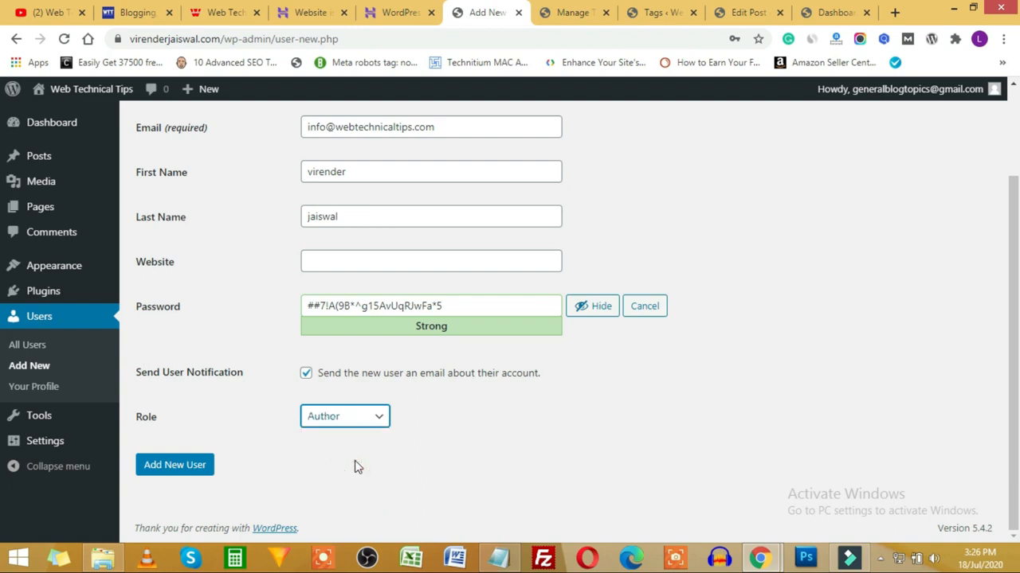
Step: Copy the generated password and the username into the Notepad notes
triple_click(483, 307)
key(ctrl+c)
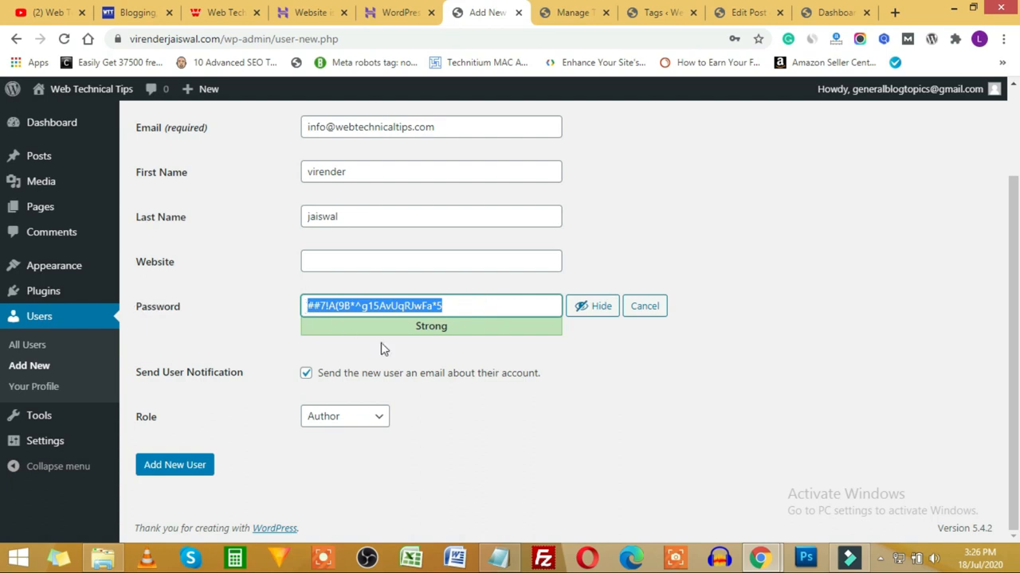
click(498, 558)
scroll(500, 352, down, 8)
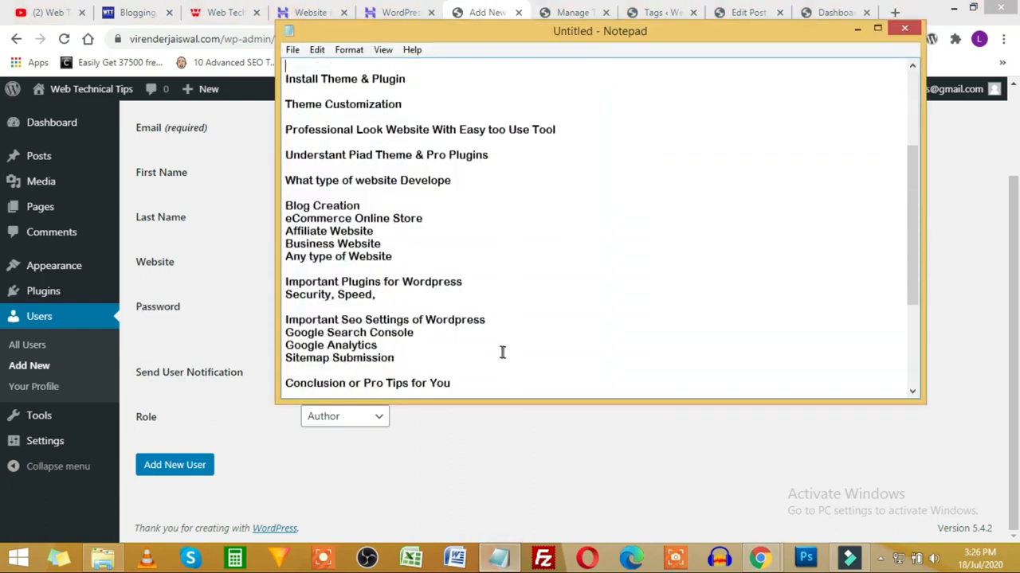
click(539, 368)
key(Return)
key(Return)
key(Return)
key(Return)
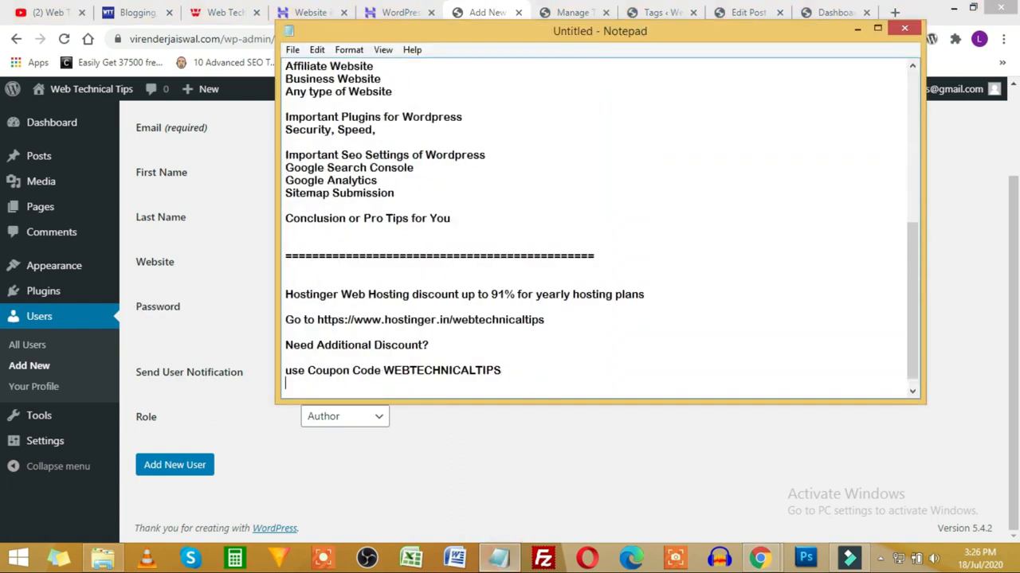
key(ctrl+v)
key(alt+Tab)
scroll(492, 403, up, 2)
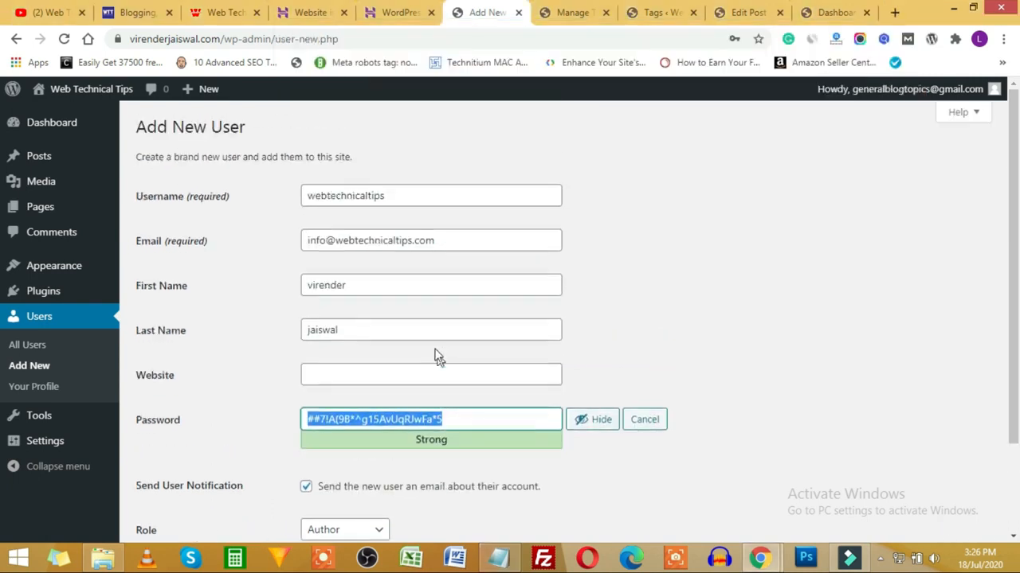
drag(415, 196, 282, 214)
key(ctrl+c)
key(alt+Tab)
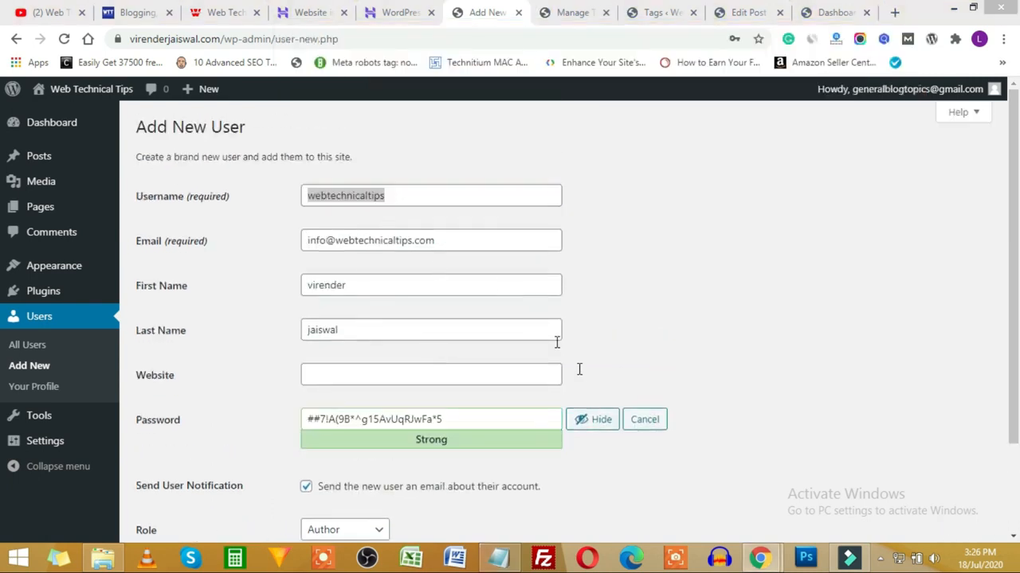
click(323, 355)
key(ctrl+v)
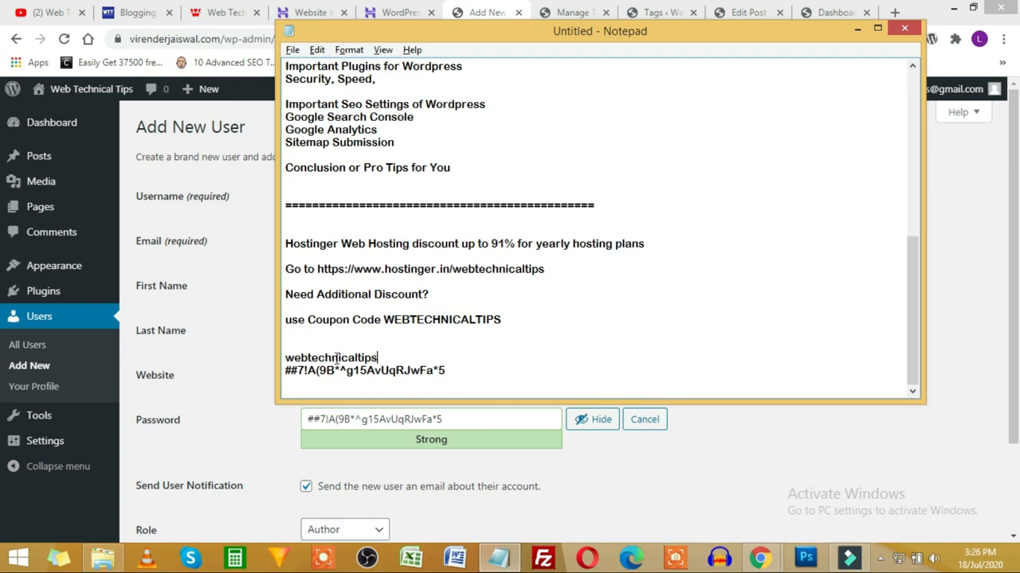
key(alt+Tab)
Step: Create the new Author user account
scroll(488, 414, down, 1)
scroll(489, 414, down, 1)
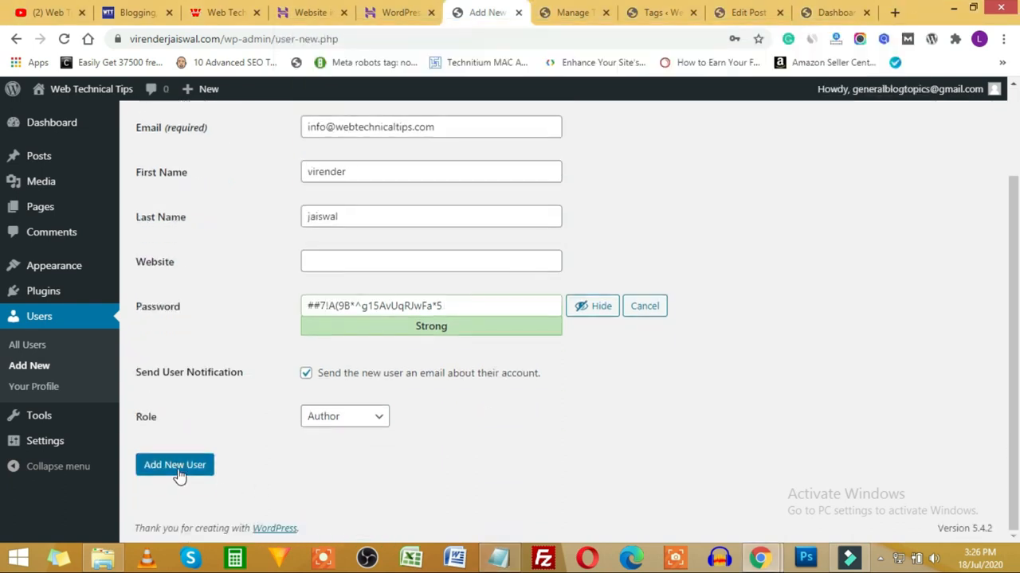
click(184, 469)
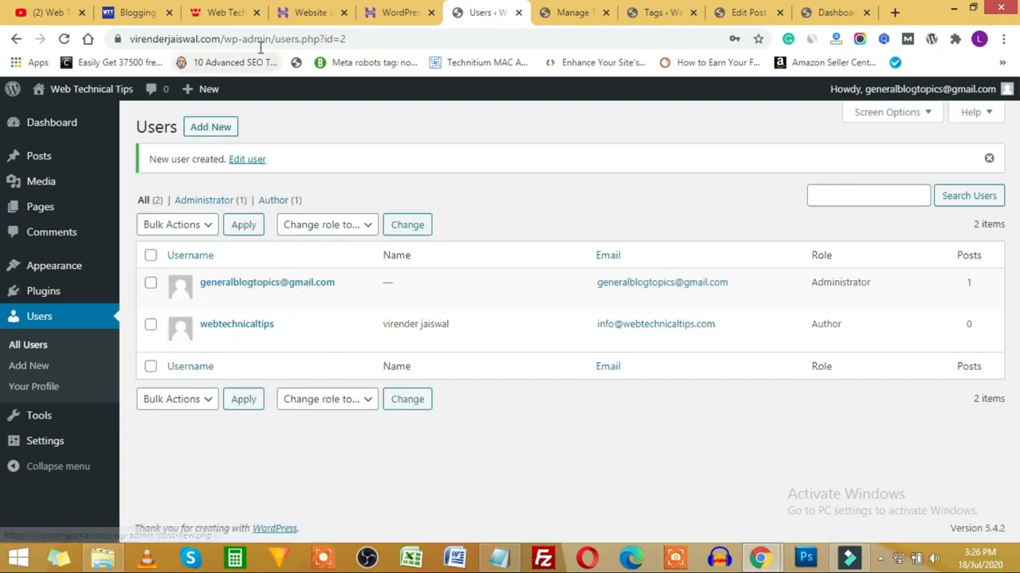
Step: Load the site's admin login page in a new tab of the private browsing window
drag(271, 38, 132, 39)
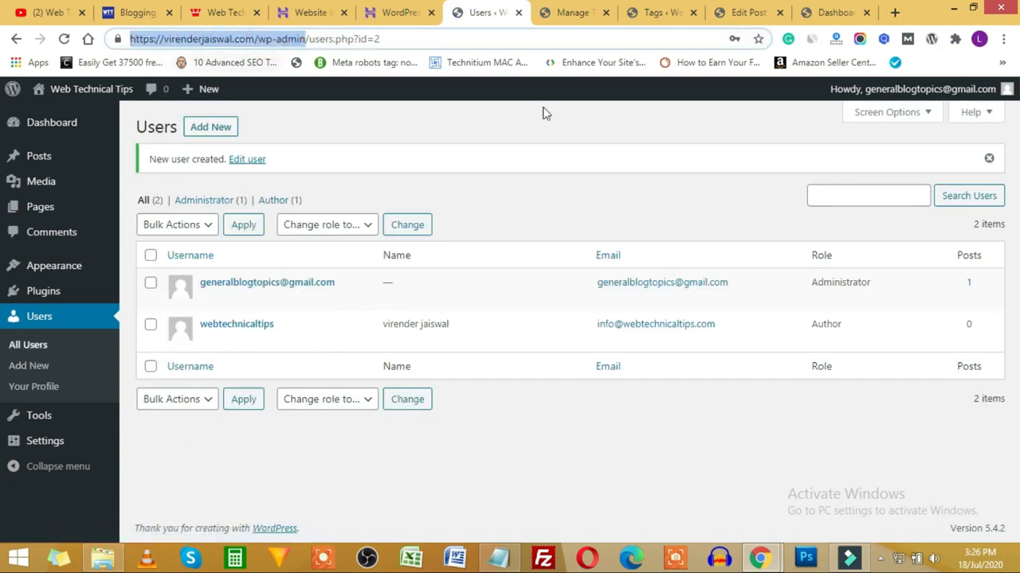
click(777, 550)
click(804, 499)
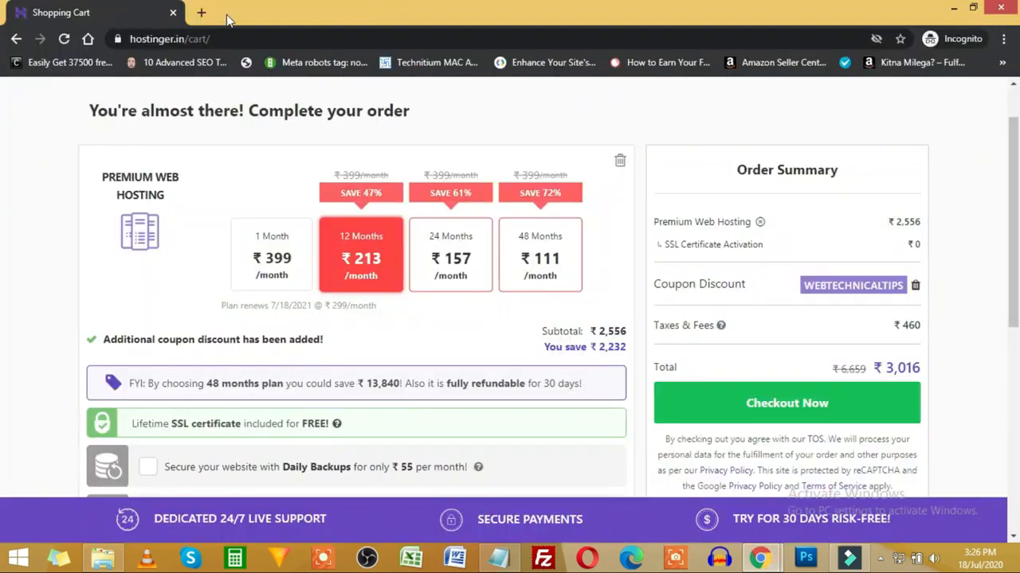
click(197, 12)
text(virenderjaiswal.com/wp-admin)
key(Return)
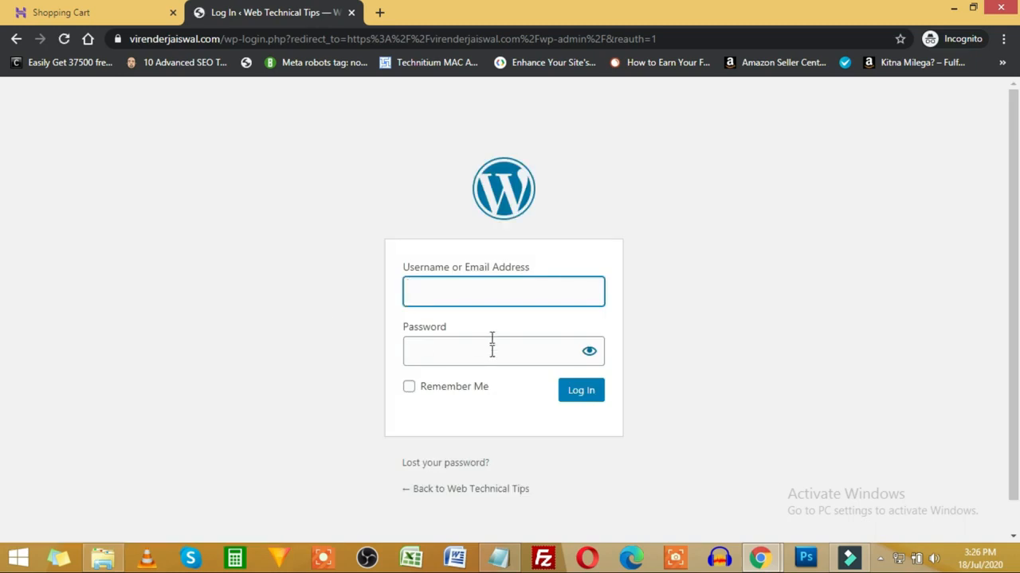
Step: Fill the login username field with the author username saved in the notes
click(500, 558)
drag(389, 366, 268, 359)
key(ctrl+c)
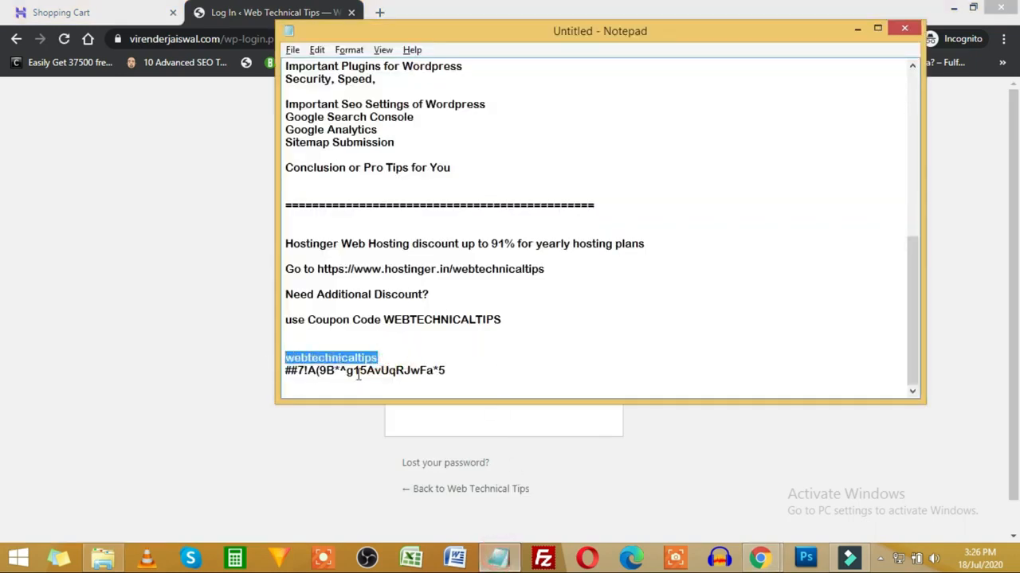
key(alt+Tab)
click(450, 297)
key(ctrl+v)
key(alt+Tab)
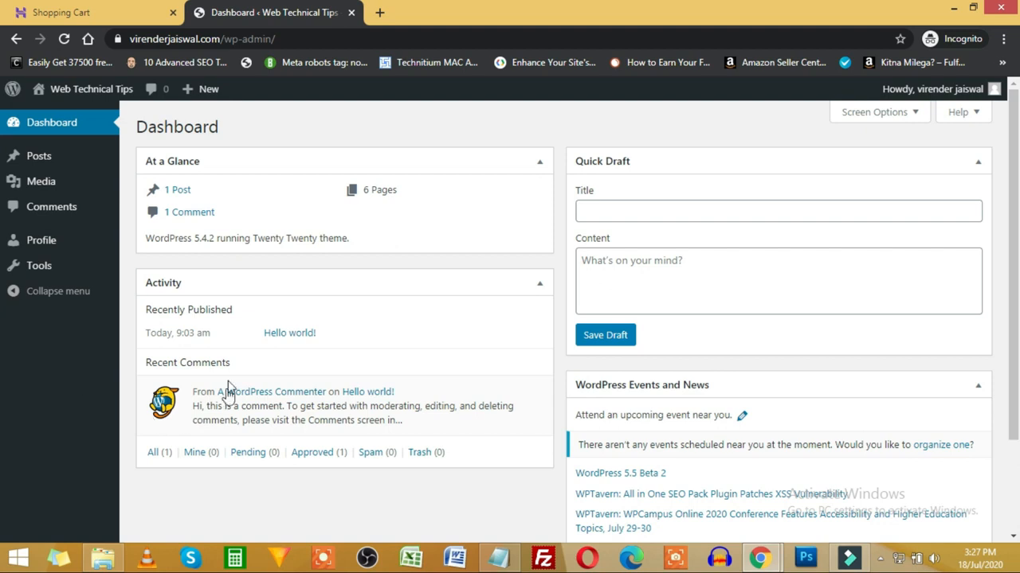
Step: Hide At a Glance, Activity, Quick Draft and WordPress Events and News via Screen Options
click(886, 113)
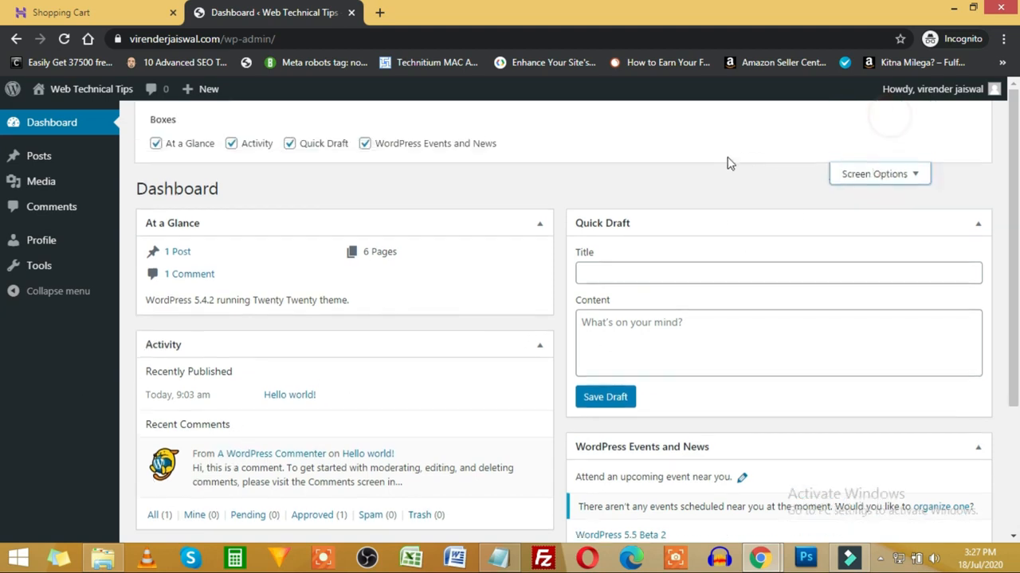
click(201, 143)
click(252, 148)
click(318, 143)
click(382, 144)
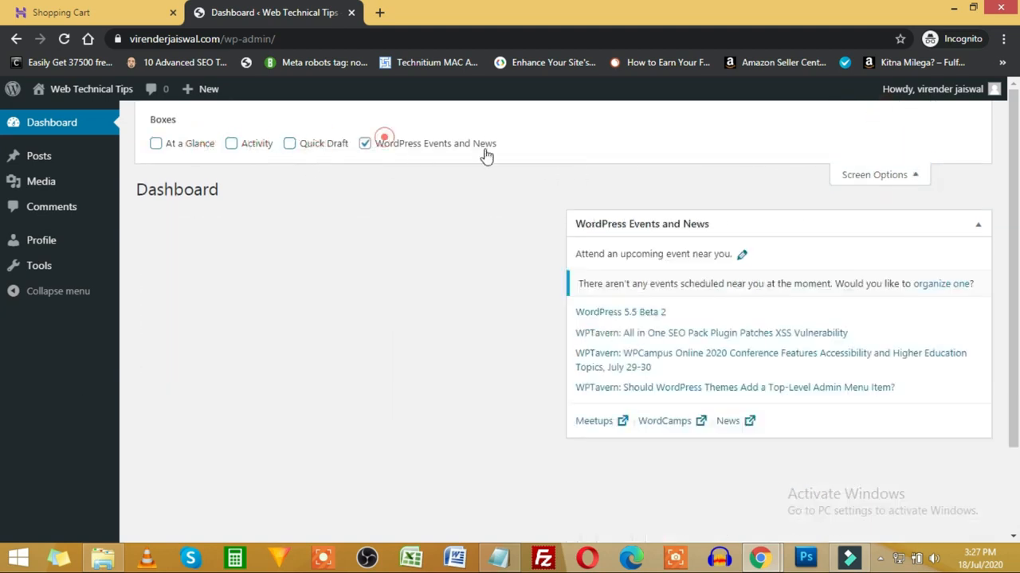
click(858, 171)
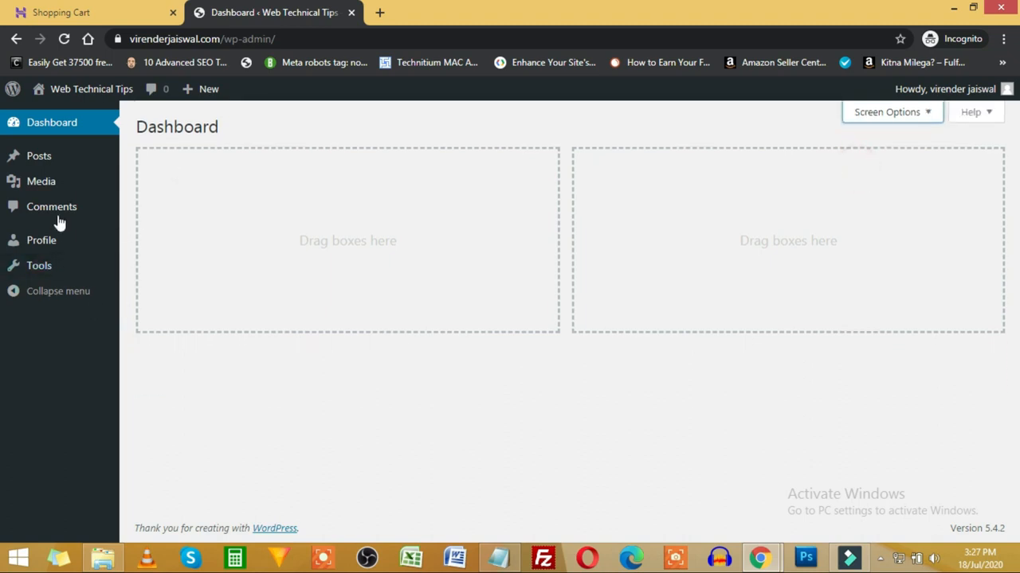
Step: Compare the author and administrator windows, ending on the administrator's Users list
key(alt+Tab)
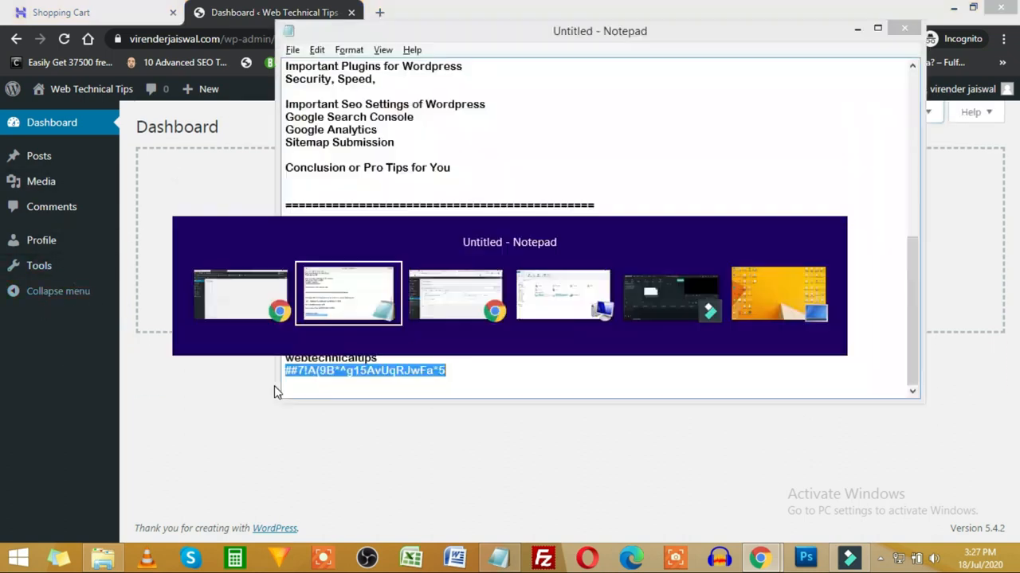
key(alt+Tab)
key(alt+Tab)
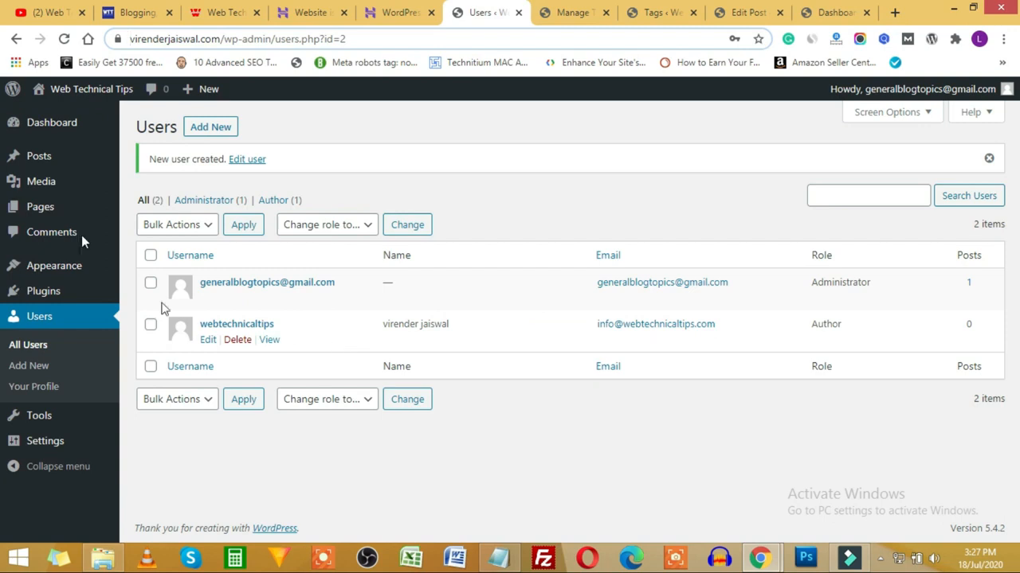
click(51, 122)
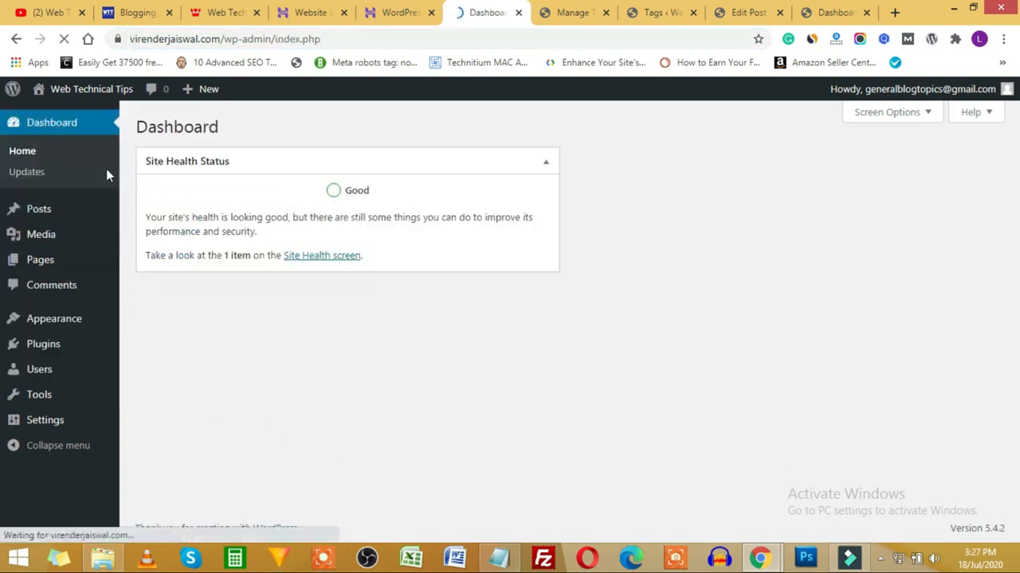
key(alt+Tab)
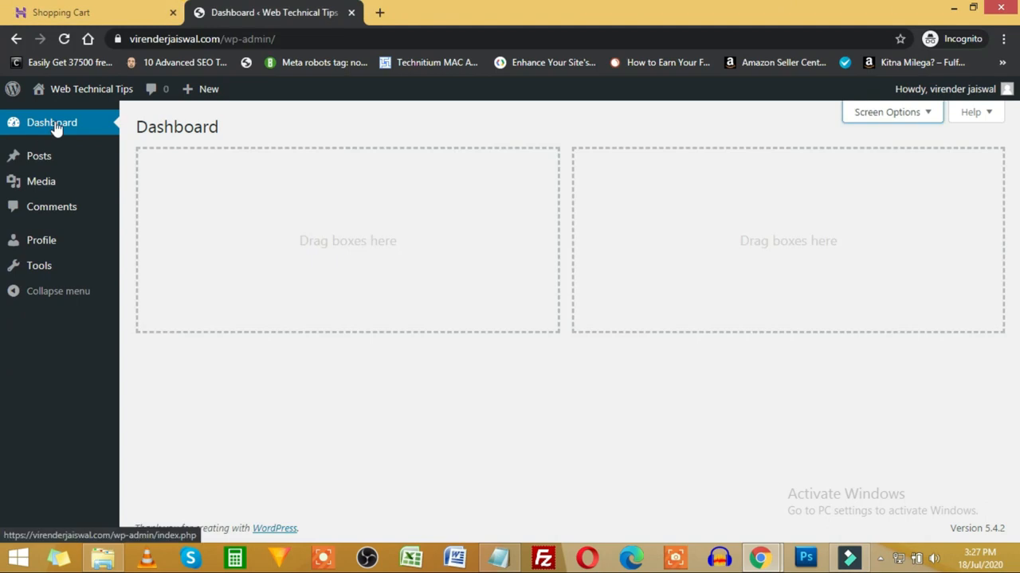
key(alt+Tab)
key(alt+Tab)
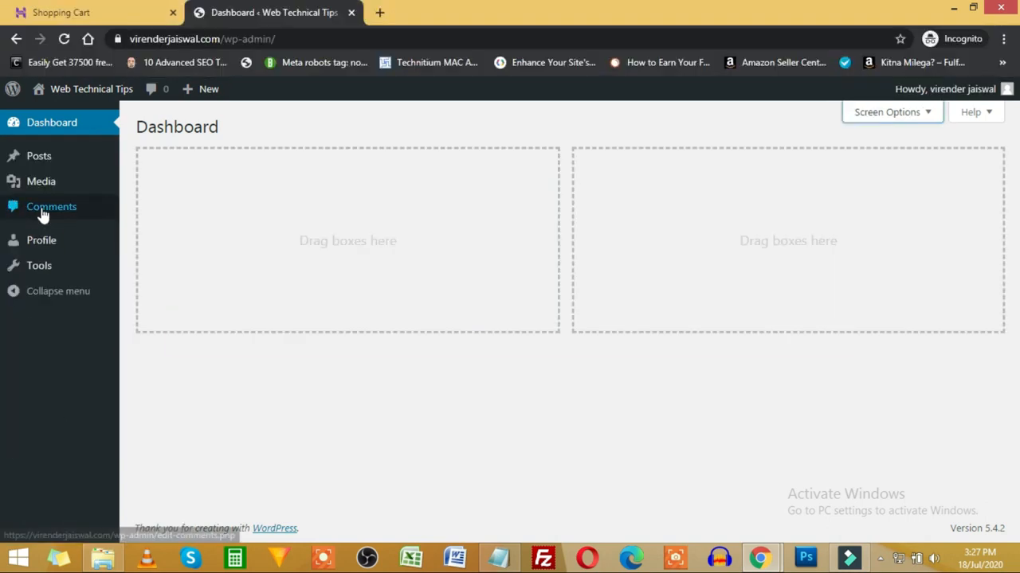
mouse_move(44, 168)
key(alt+Tab)
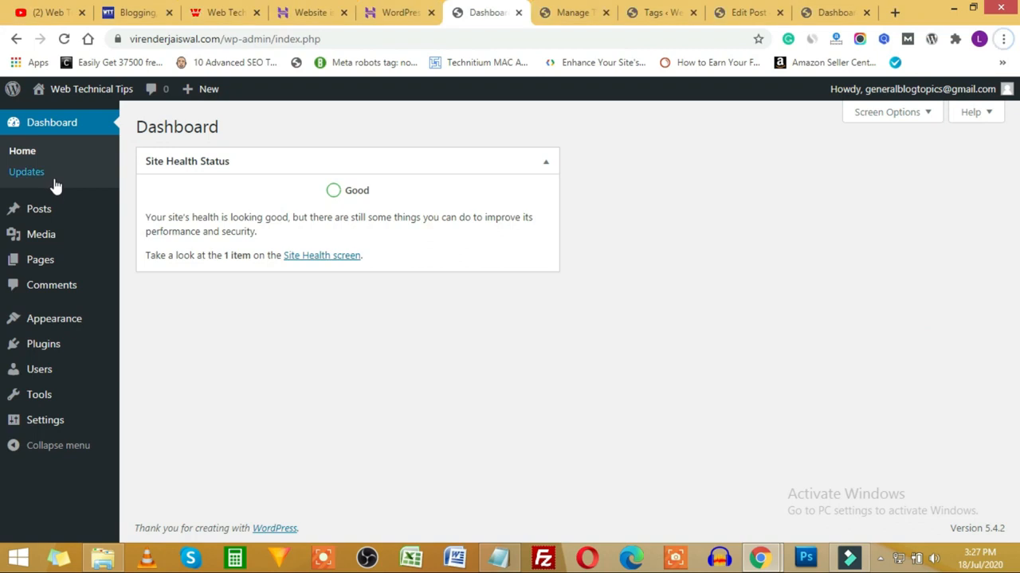
key(alt+Tab)
mouse_move(52, 191)
key(alt+Tab)
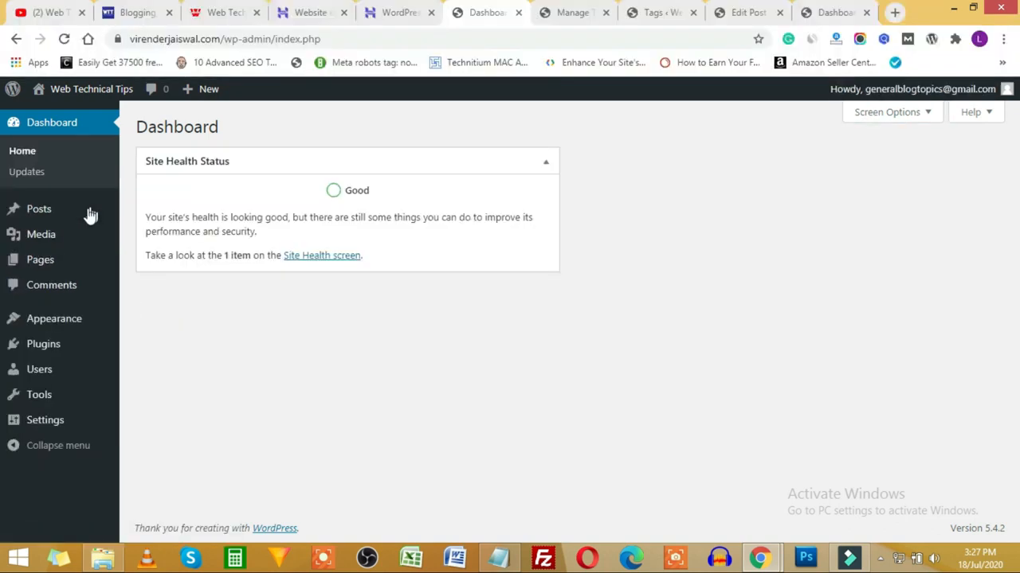
key(alt+Tab)
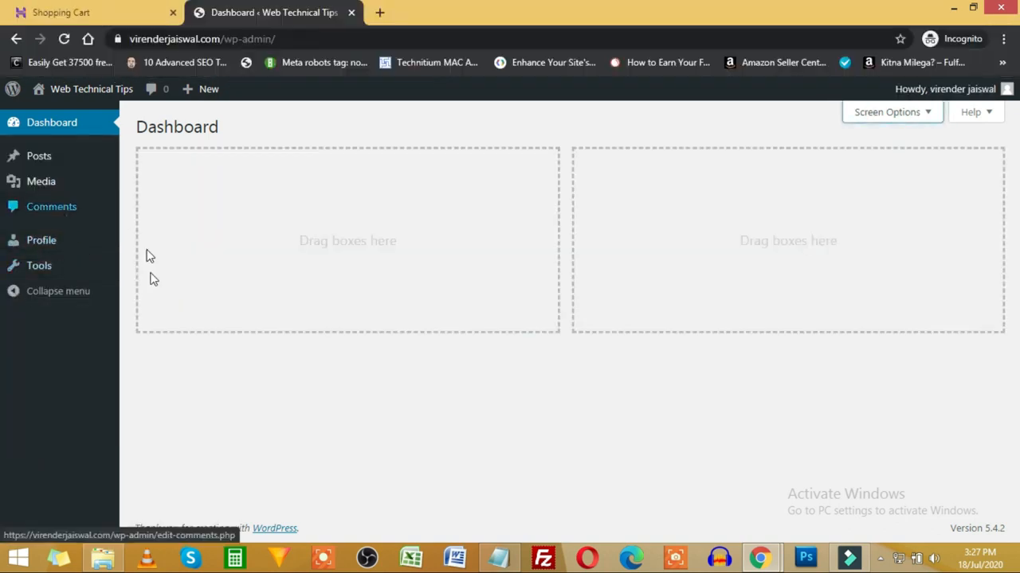
key(alt+Tab)
mouse_move(55, 328)
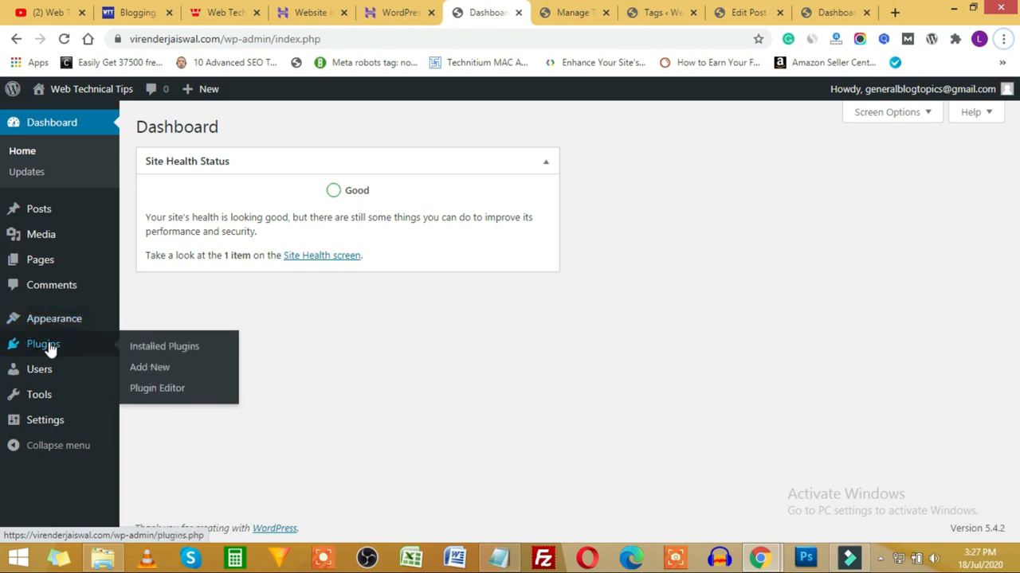
mouse_move(40, 376)
key(alt+Tab)
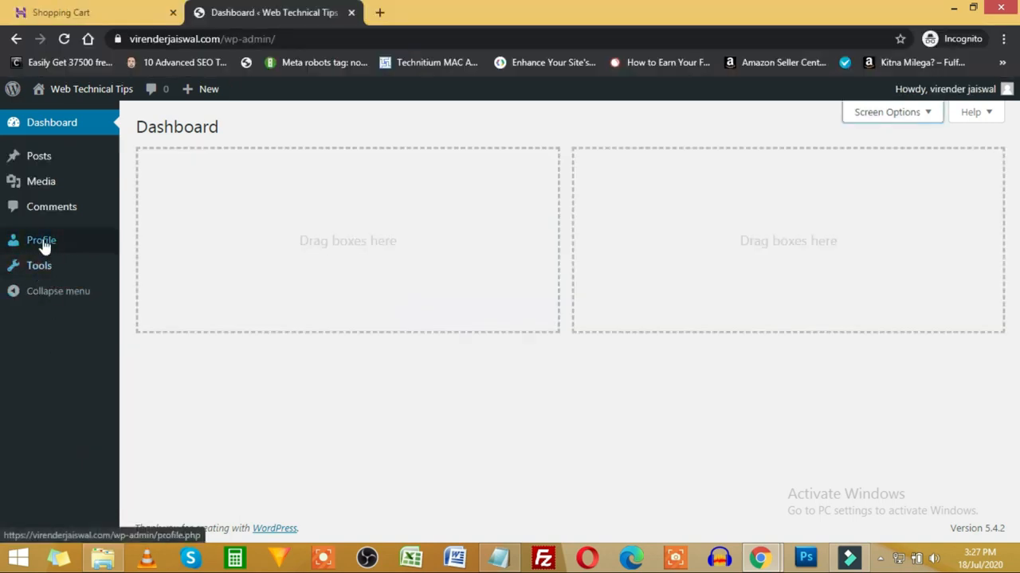
key(alt+Tab)
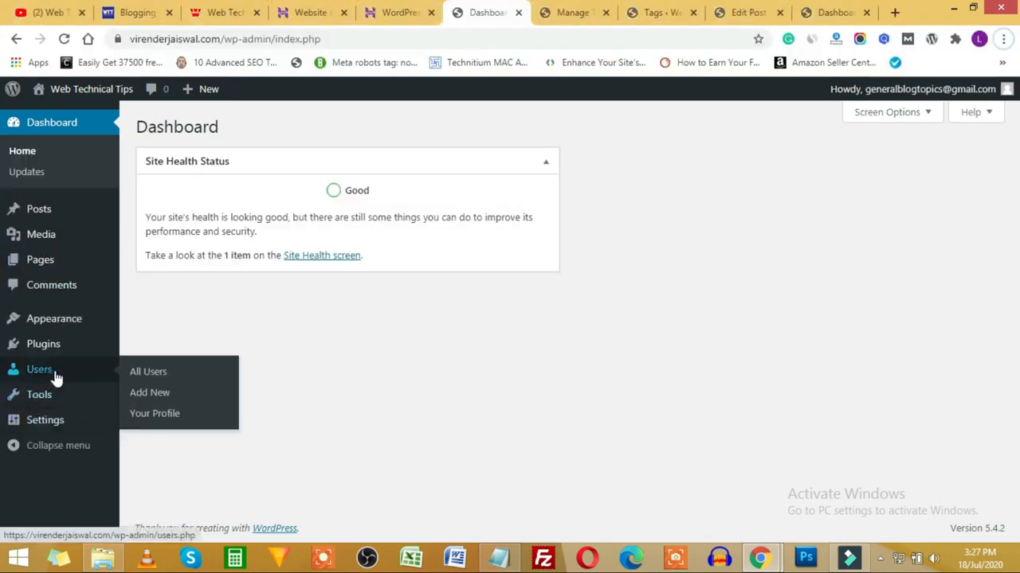
mouse_move(66, 401)
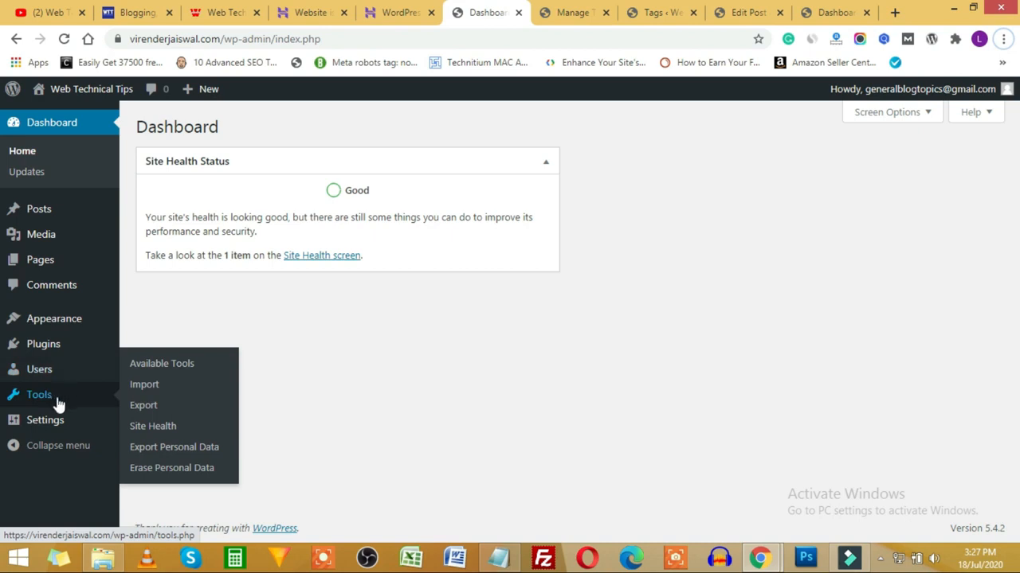
mouse_move(44, 355)
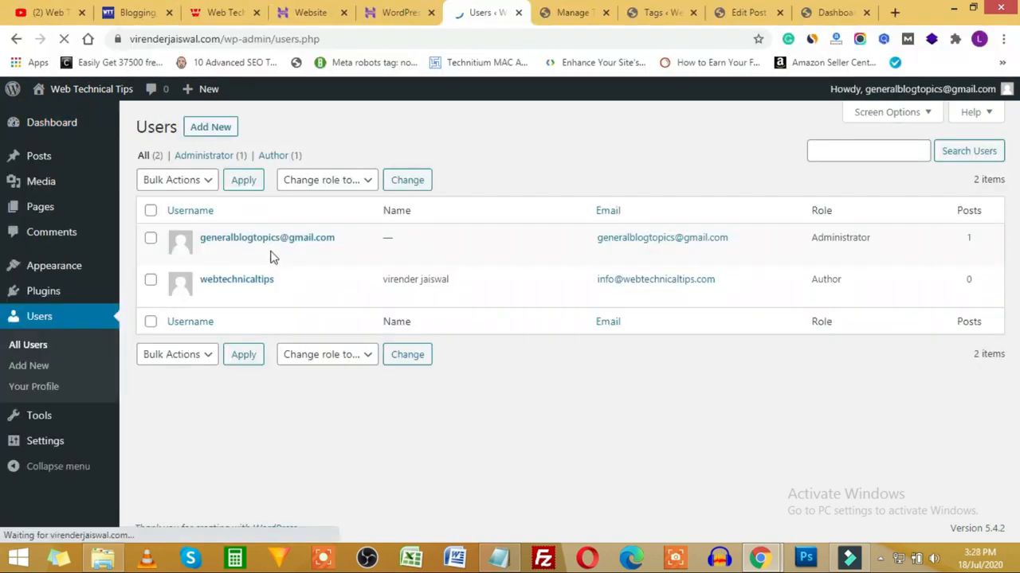
Step: Change the author account's role to Editor and save with Update User
drag(847, 282, 814, 282)
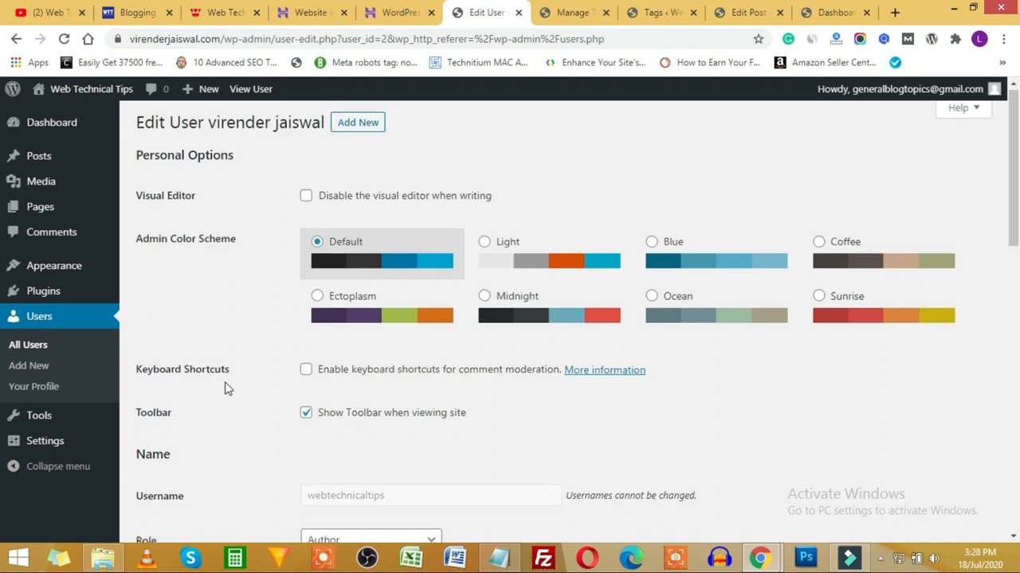
scroll(231, 382, down, 3)
click(389, 324)
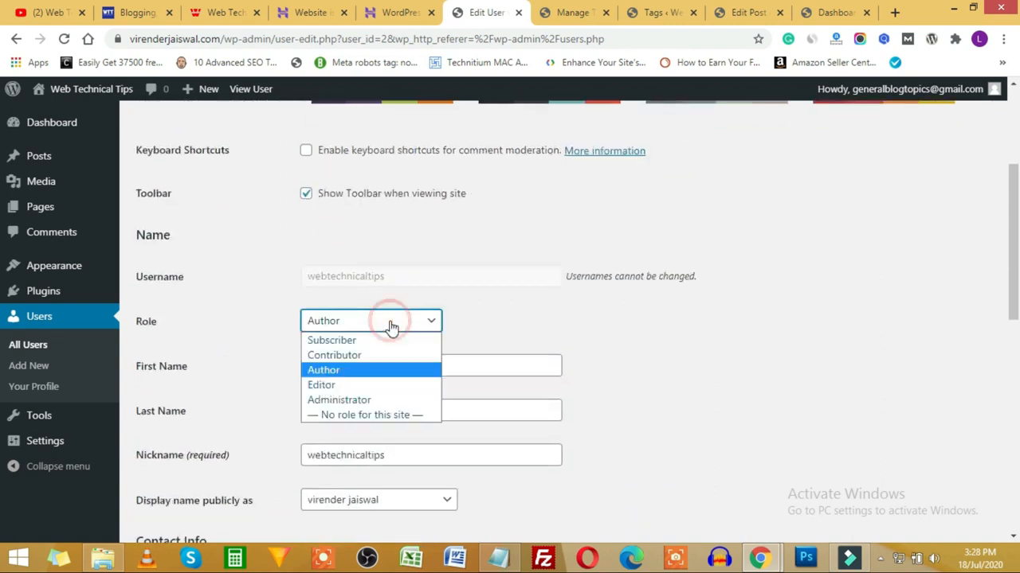
click(352, 387)
scroll(589, 385, down, 9)
click(191, 469)
Step: Reload the Incognito author dashboard to see the new Editor permissions
key(alt+Tab)
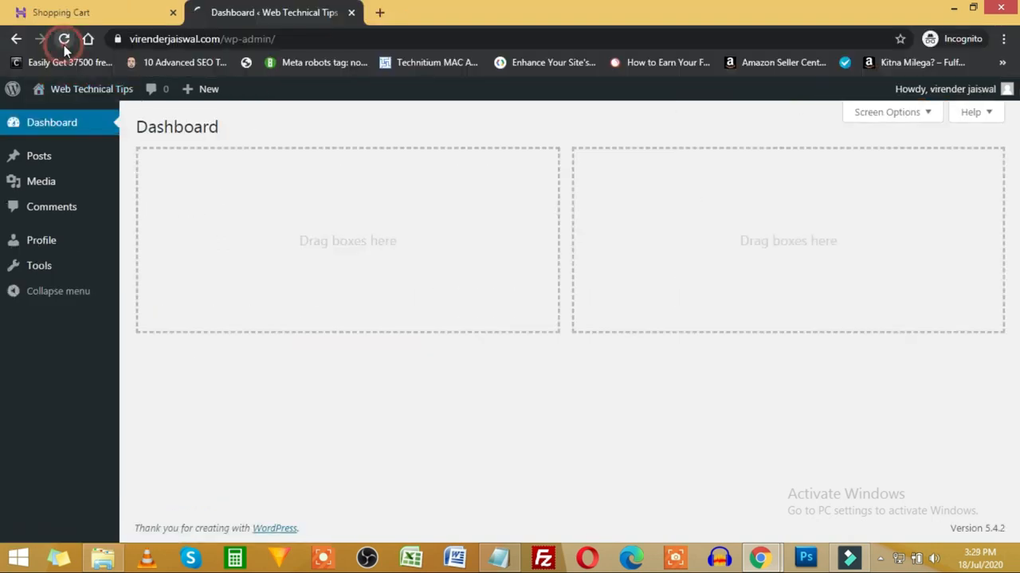
click(64, 38)
mouse_move(70, 212)
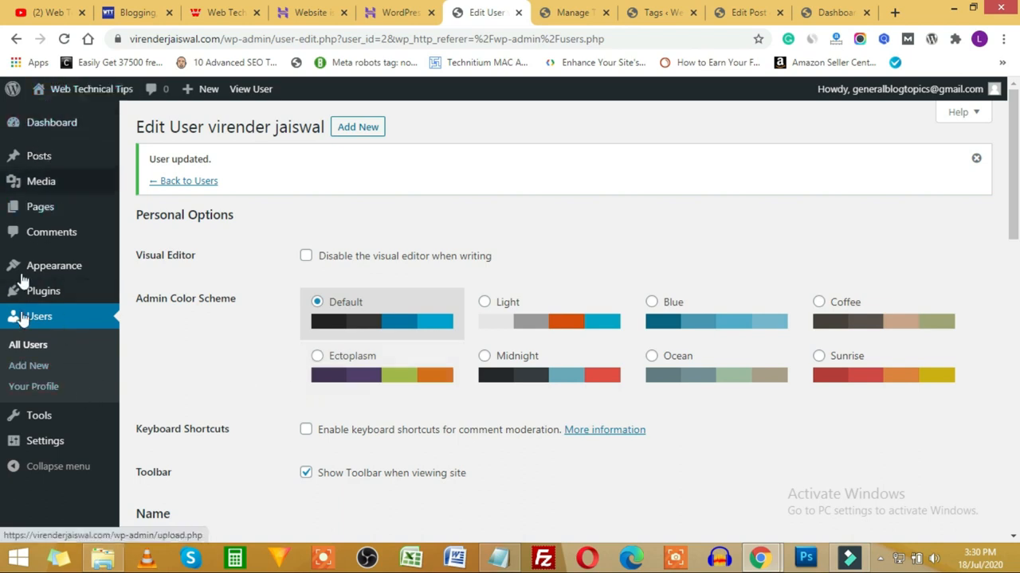
mouse_move(66, 275)
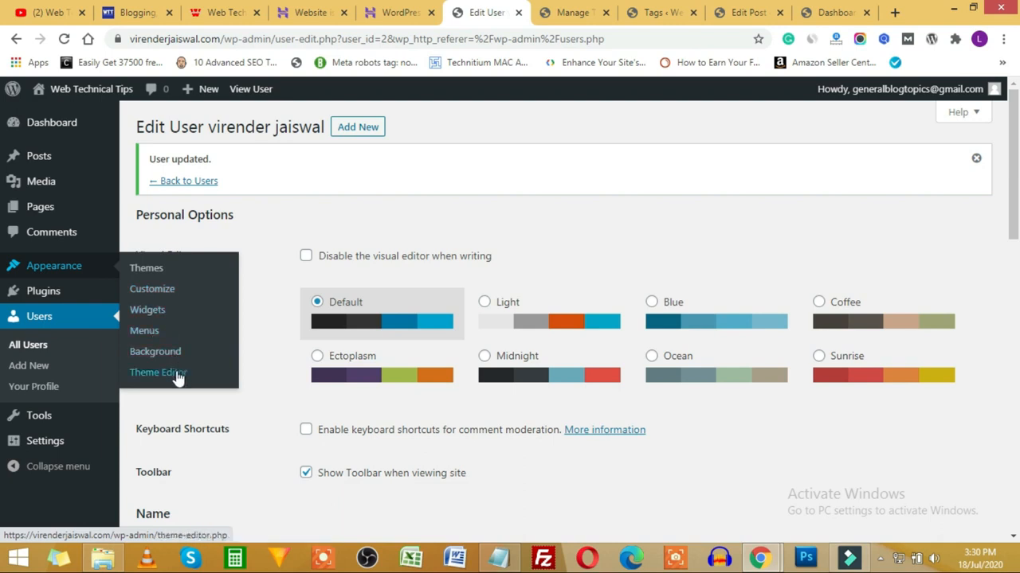
Step: Open Appearance > Themes, check the homepage in the Incognito window, then return to Themes
click(59, 271)
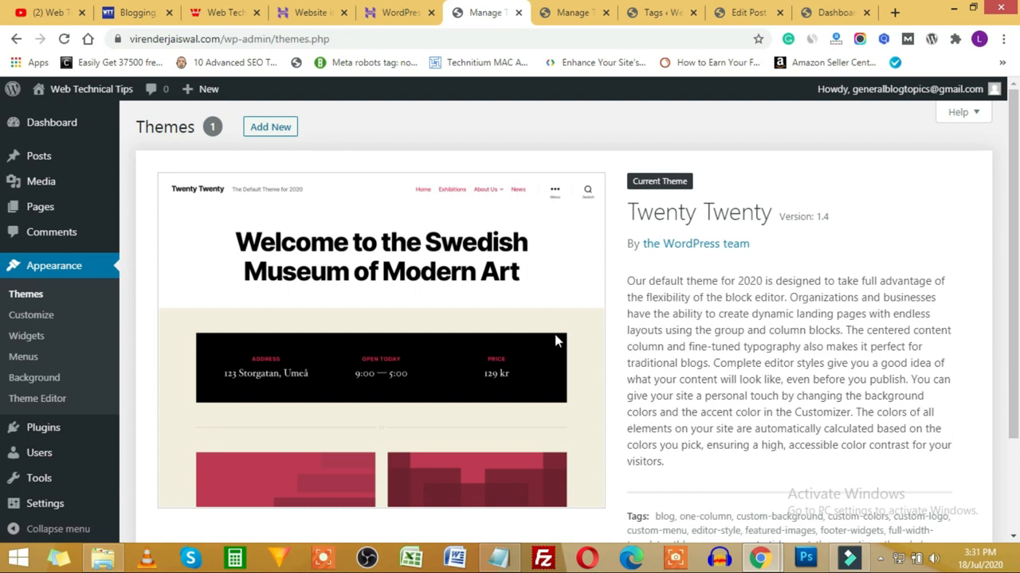
click(762, 558)
click(800, 504)
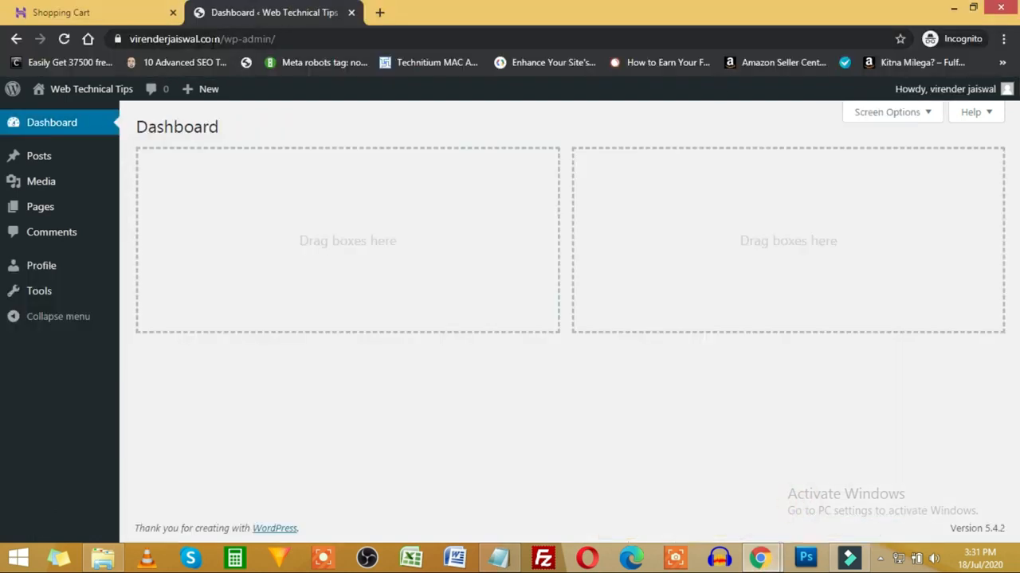
key(alt+Tab)
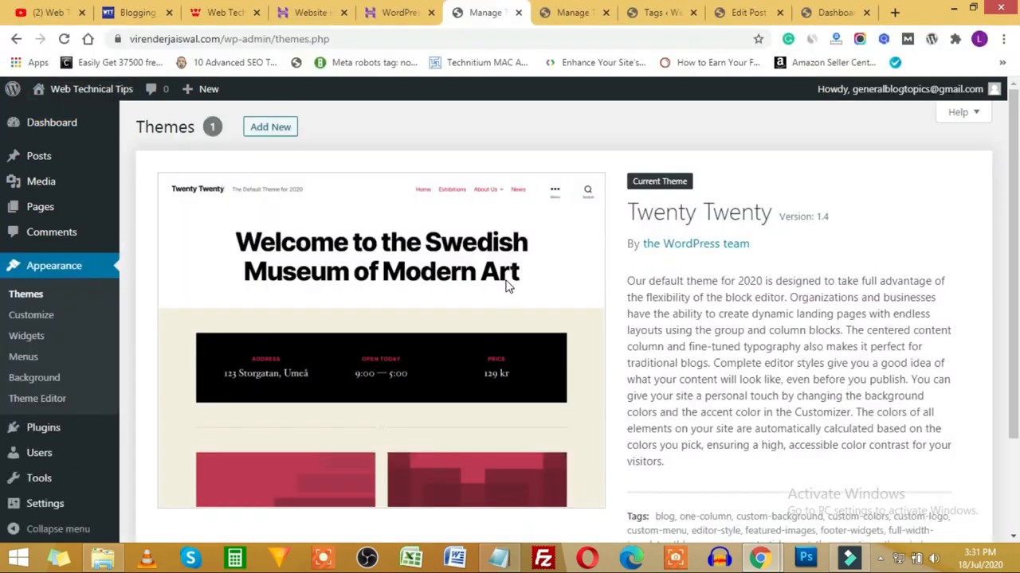
key(alt+Tab)
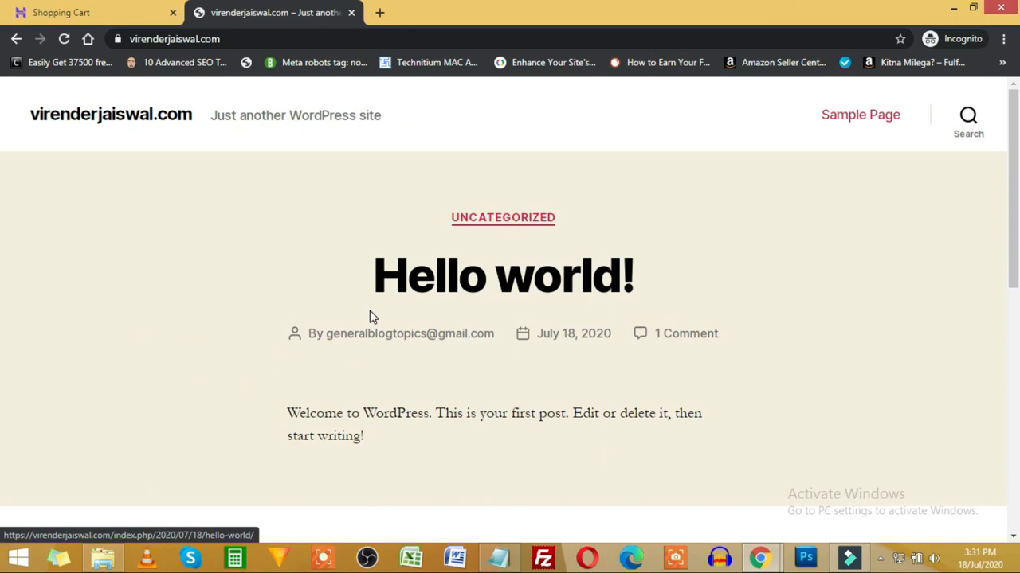
scroll(369, 315, down, 10)
scroll(530, 372, up, 12)
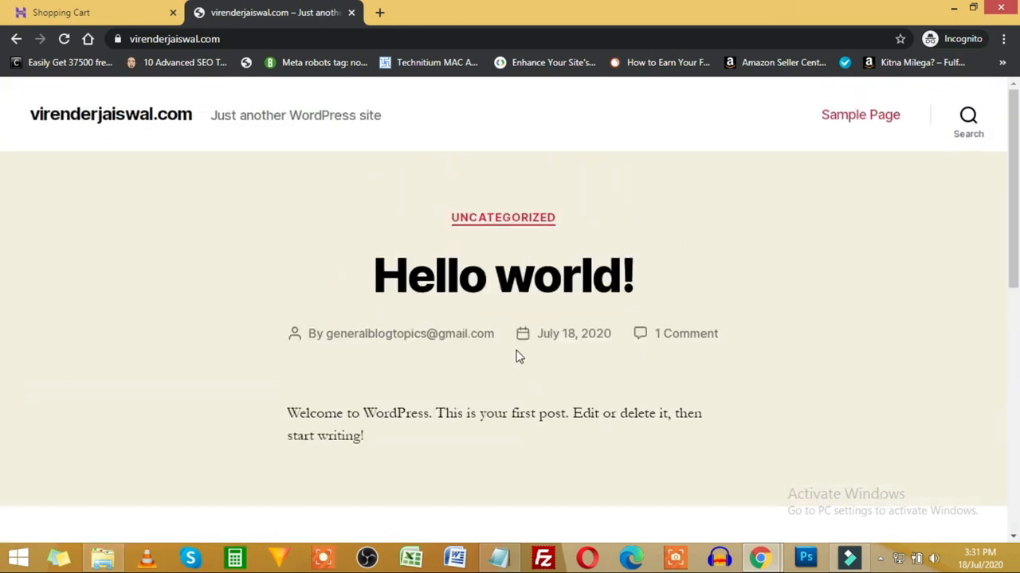
key(alt+Tab)
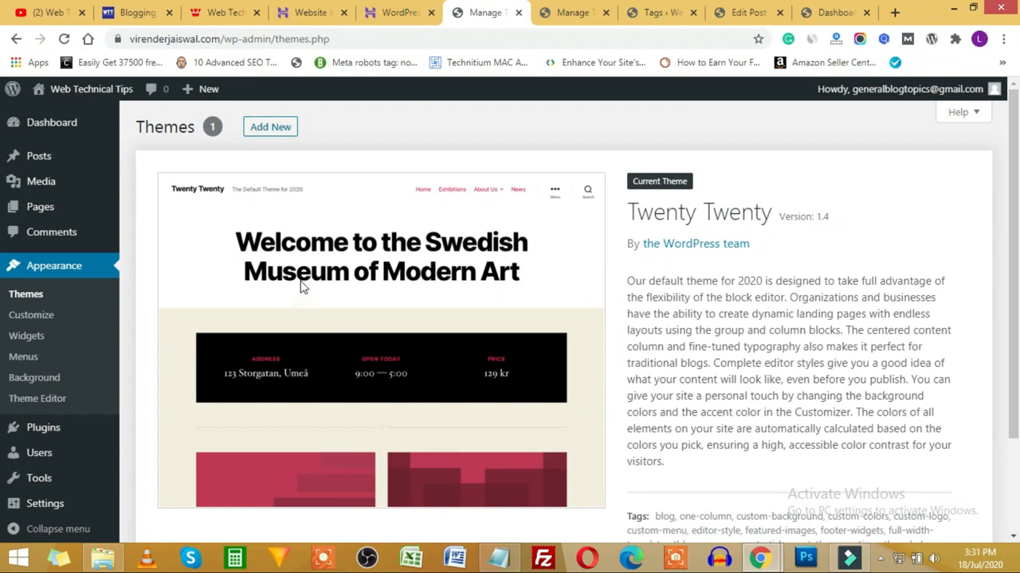
Step: On Add Themes, browse the Feature Filter options, then switch to the Popular themes list
click(275, 133)
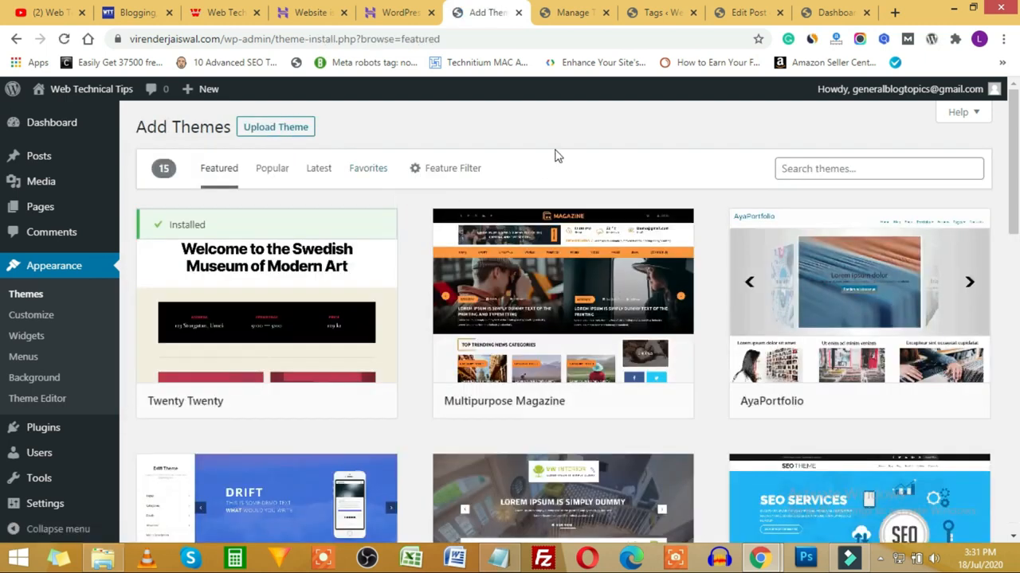
scroll(555, 295, down, 2)
scroll(555, 292, down, 10)
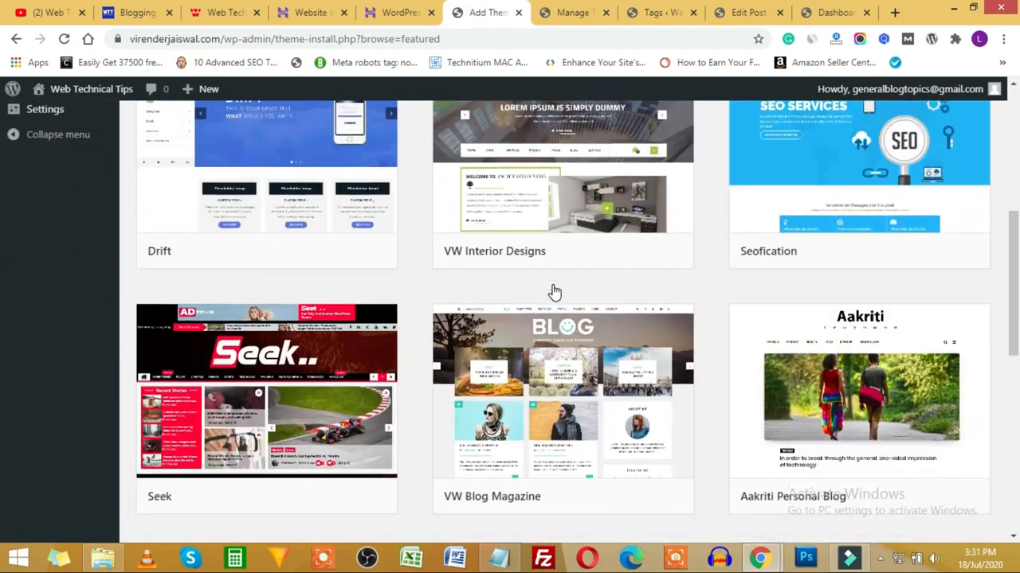
scroll(555, 292, up, 15)
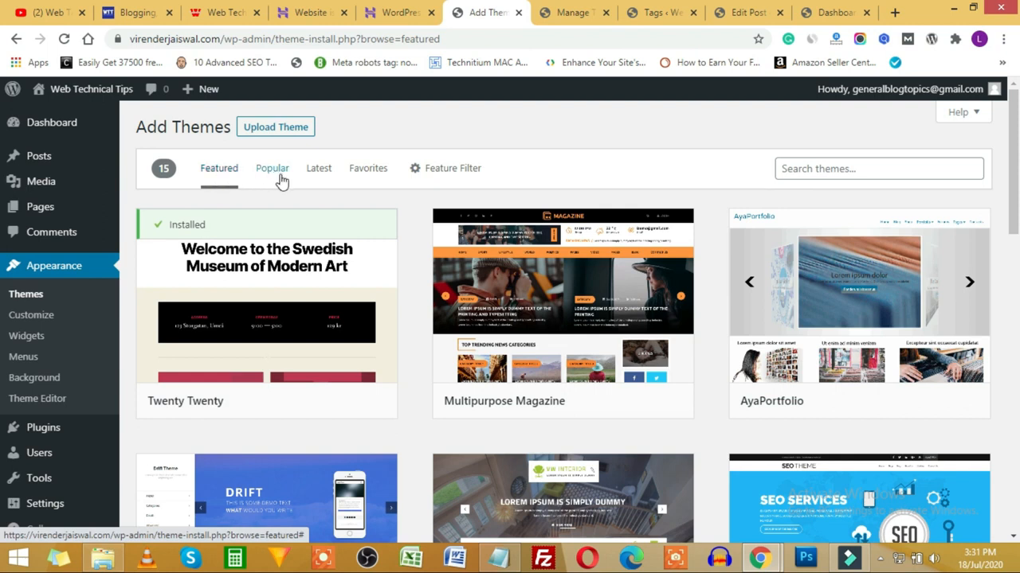
click(458, 172)
scroll(203, 303, down, 3)
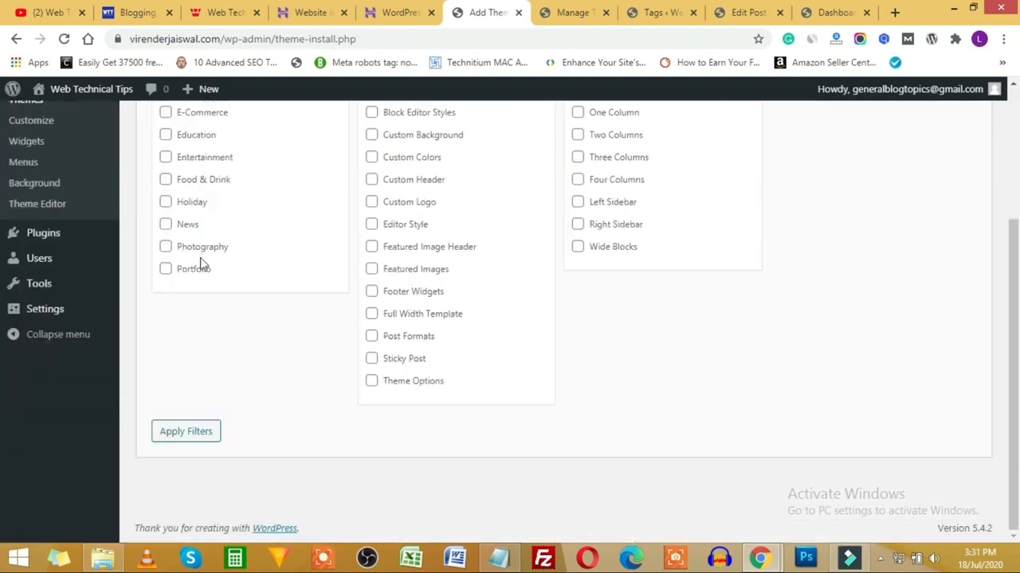
scroll(201, 255, up, 2)
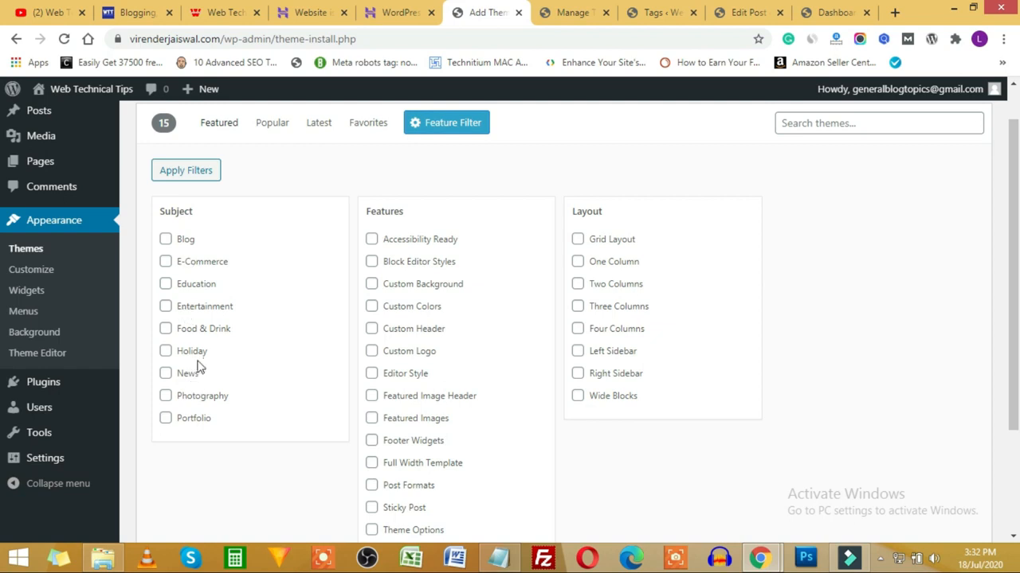
scroll(402, 263, down, 2)
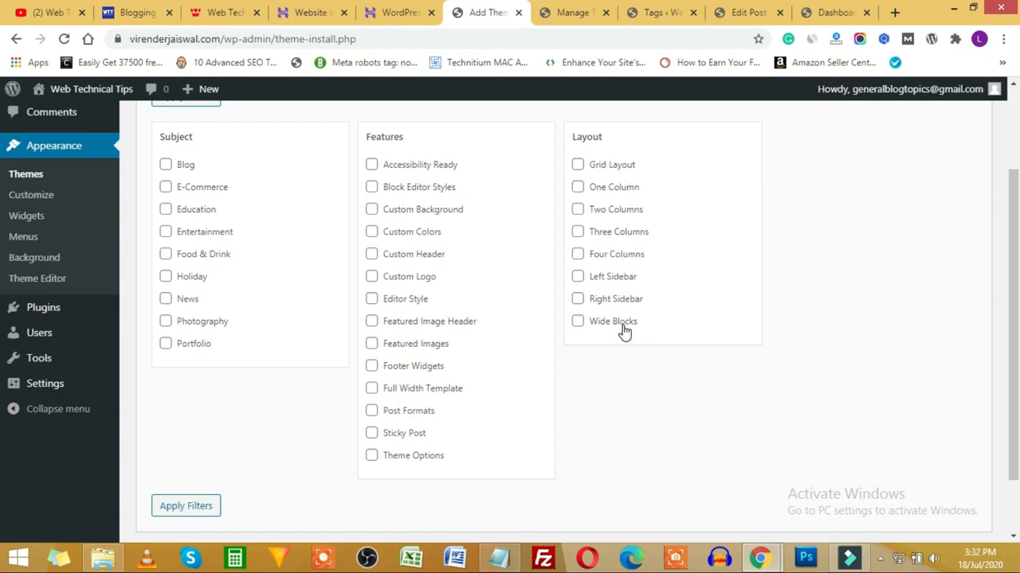
scroll(587, 256, up, 2)
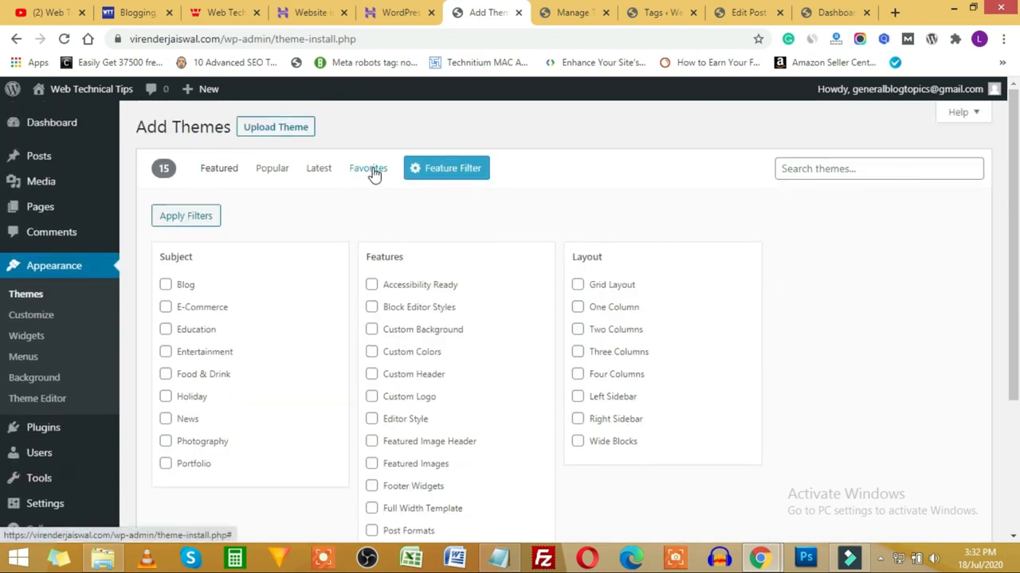
click(264, 174)
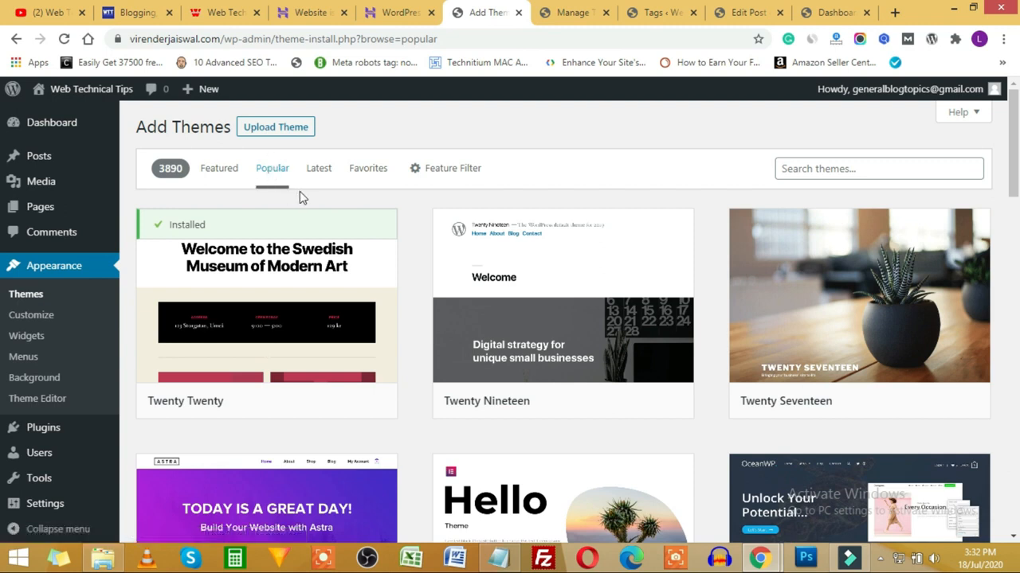
Step: Scroll the popular themes down to OceanWP, then switch to the Web Technical Tips blog tab
mouse_move(296, 357)
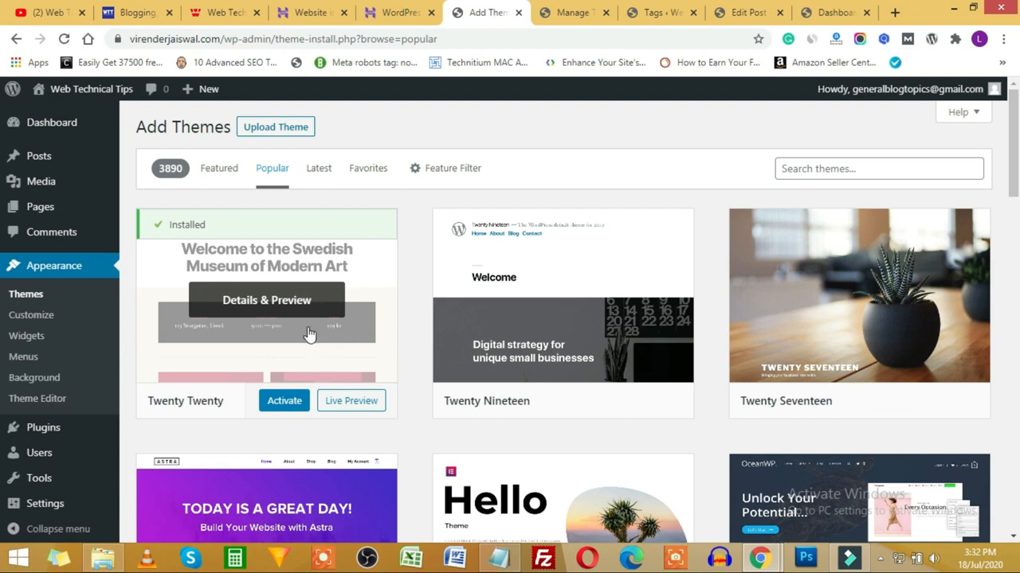
scroll(414, 288, down, 1)
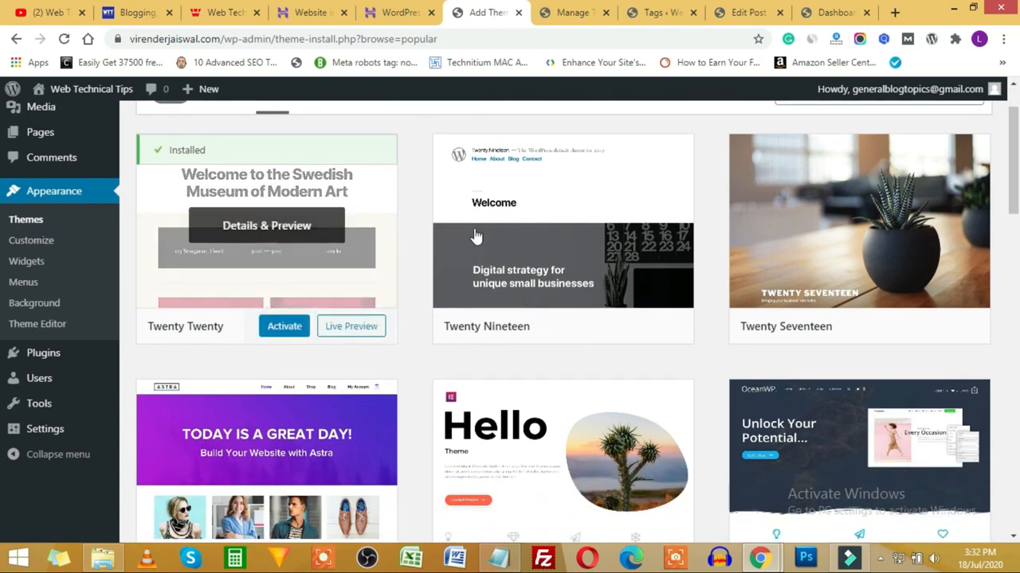
scroll(812, 250, down, 2)
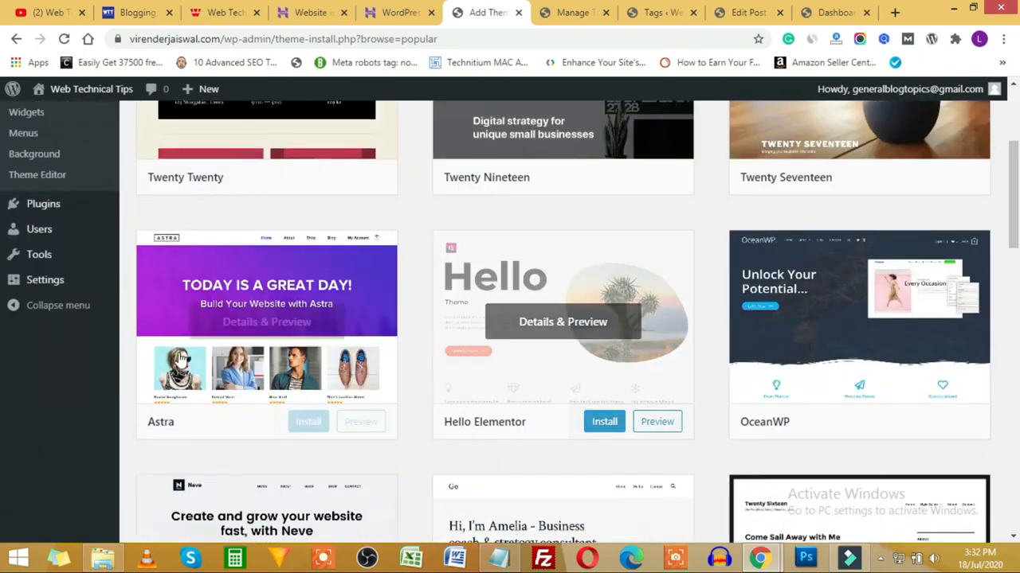
scroll(833, 364, down, 1)
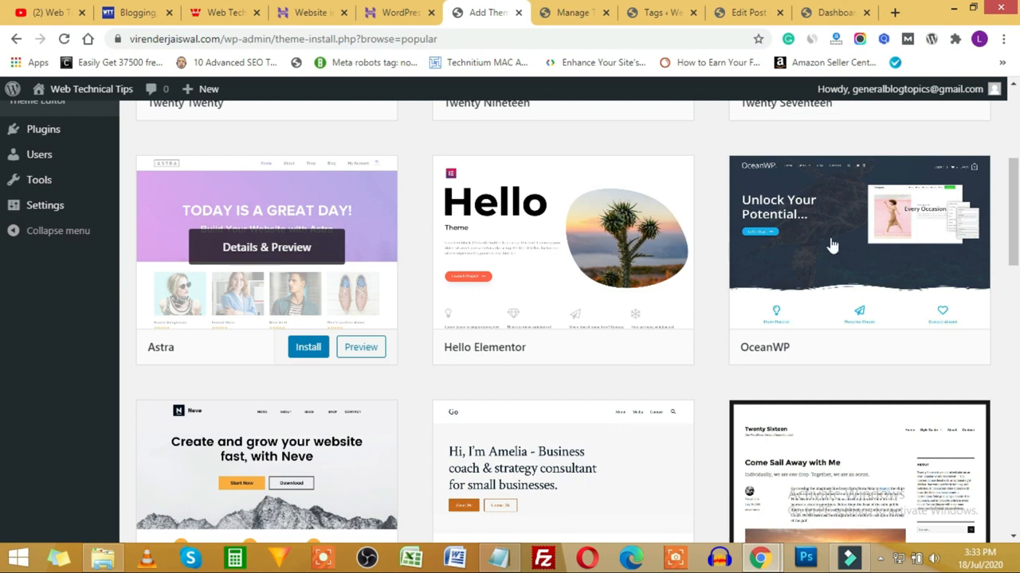
click(151, 12)
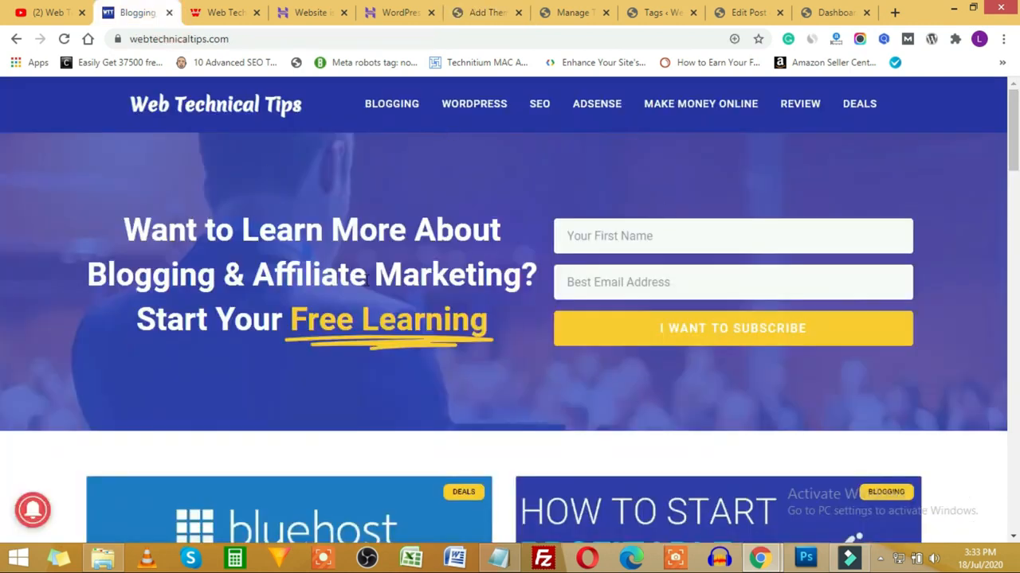
Step: Scroll through the webtechnicaltips.com homepage to review its hosting posts and Popular Deals
scroll(517, 342, down, 15)
scroll(533, 358, down, 2)
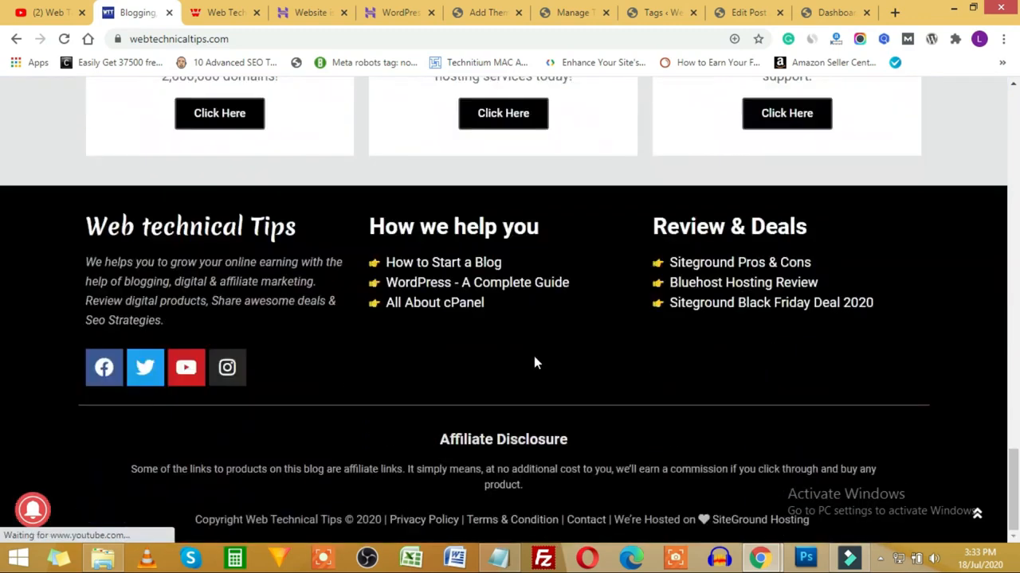
scroll(517, 391, up, 10)
scroll(489, 418, up, 4)
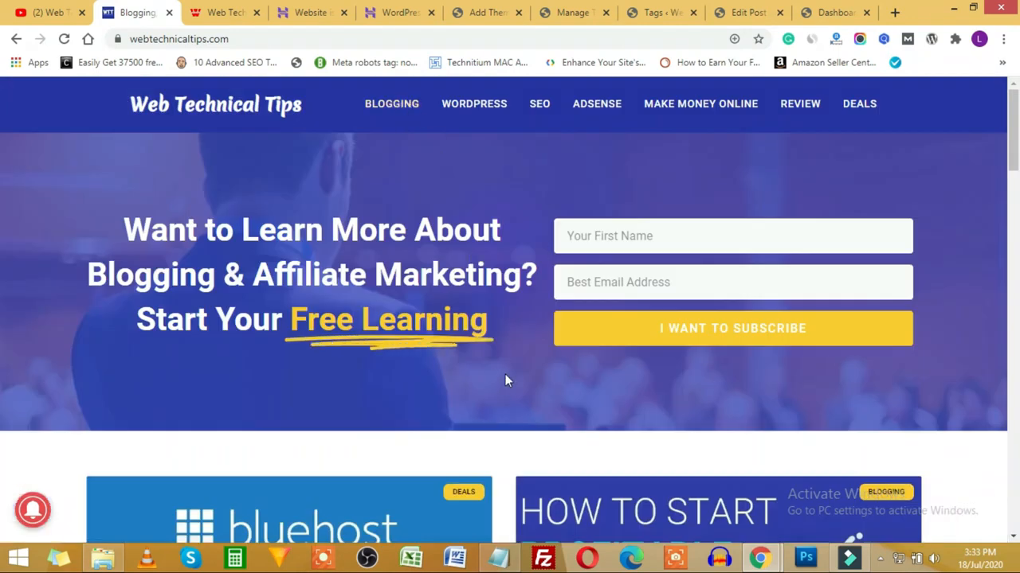
scroll(505, 378, down, 15)
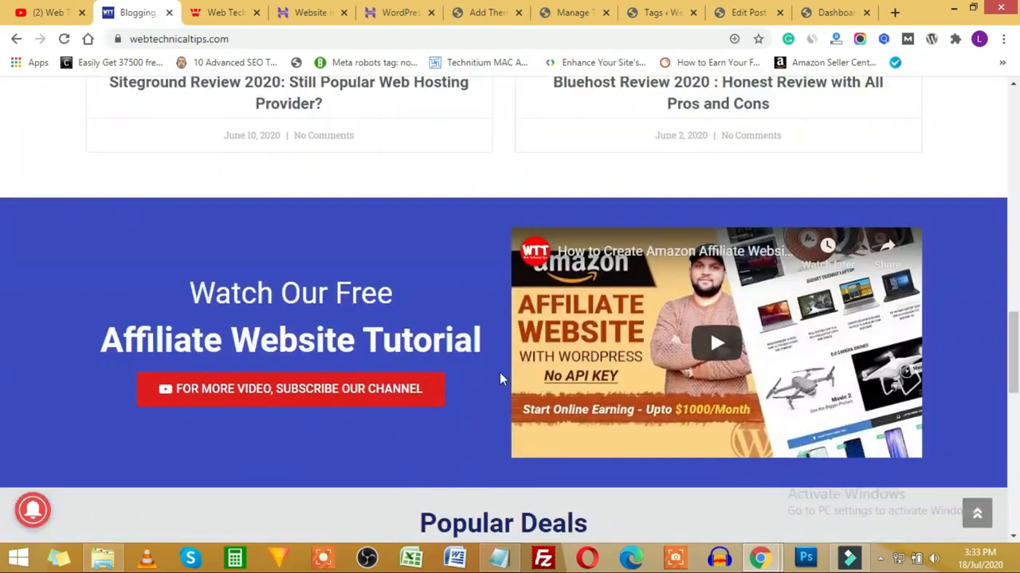
scroll(500, 372, down, 10)
Step: Return to the Add Themes tab and scroll past OceanWP to Neve, Go and Twenty Sixteen
click(813, 12)
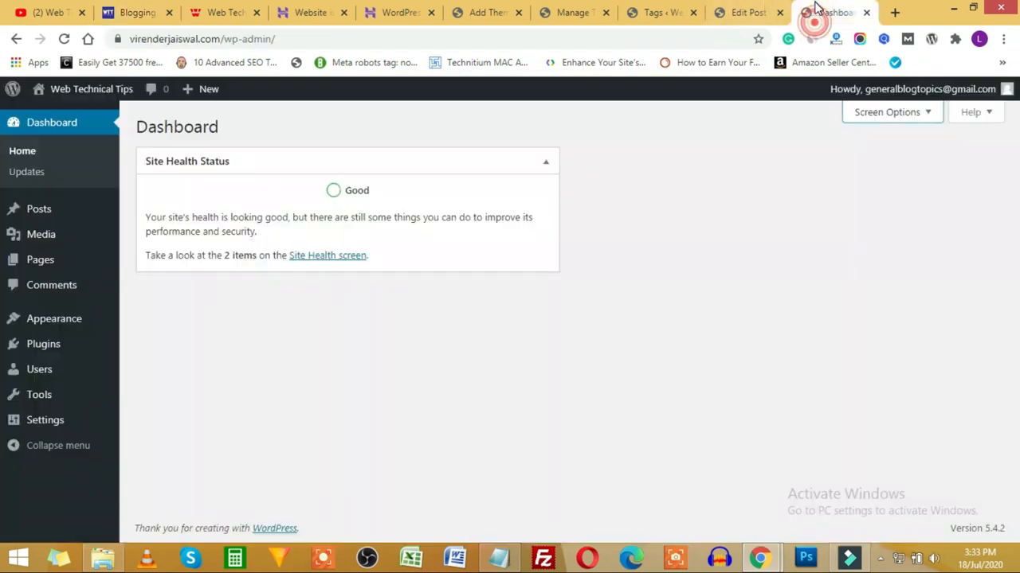
click(510, 15)
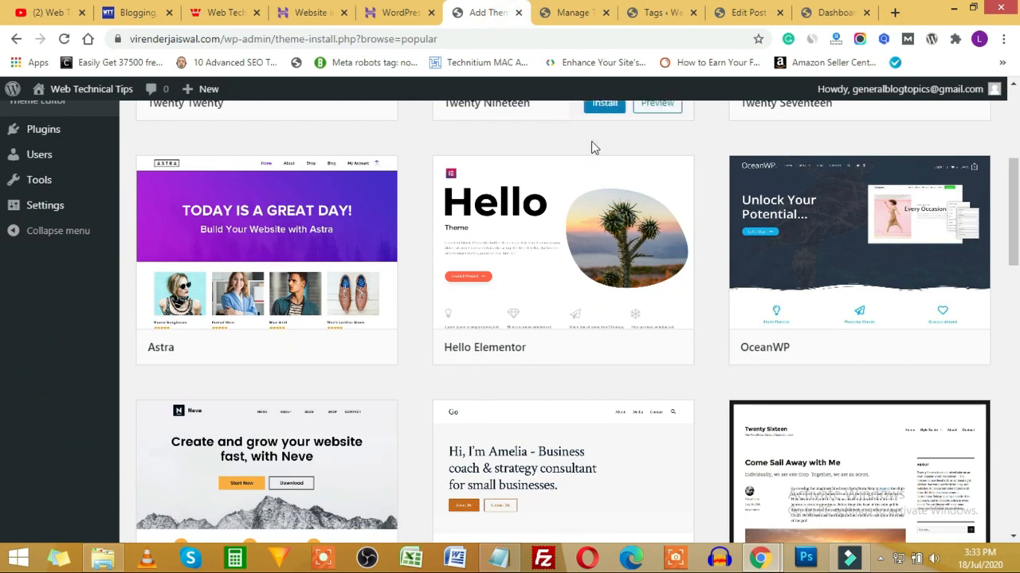
mouse_move(608, 185)
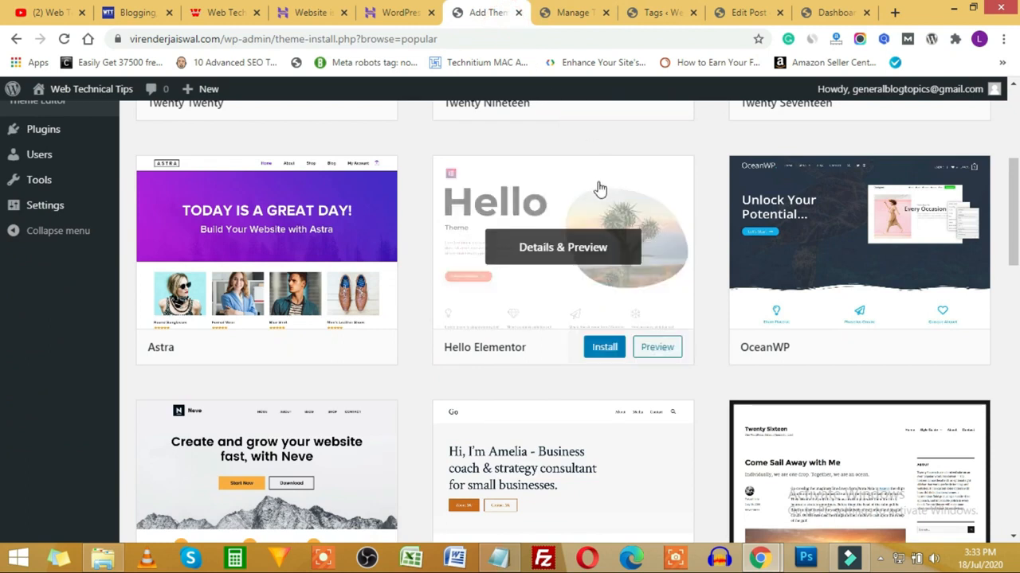
scroll(717, 231, down, 2)
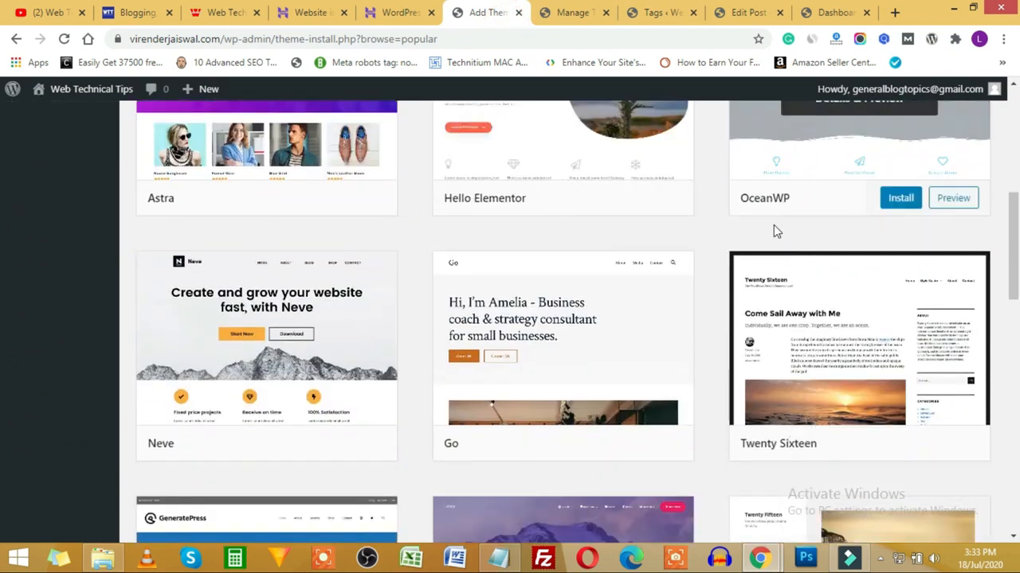
mouse_move(774, 313)
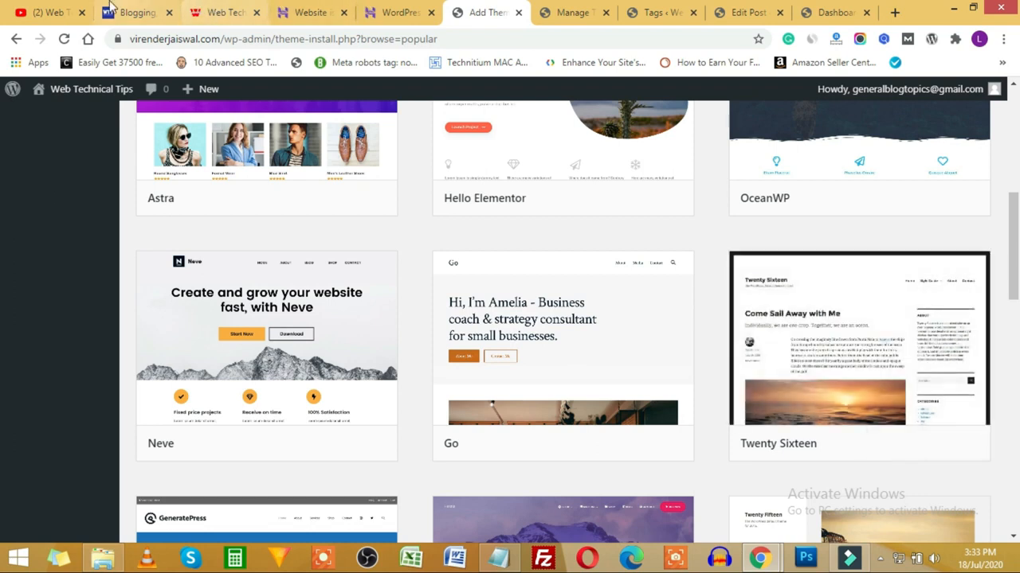
click(70, 14)
scroll(488, 303, up, 3)
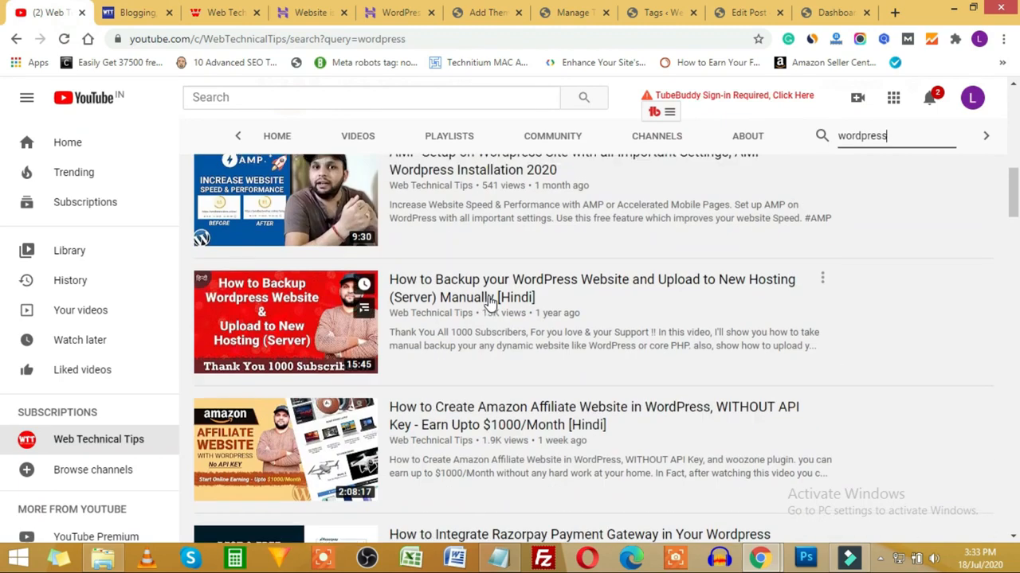
scroll(492, 303, up, 10)
scroll(568, 361, down, 3)
scroll(567, 361, up, 3)
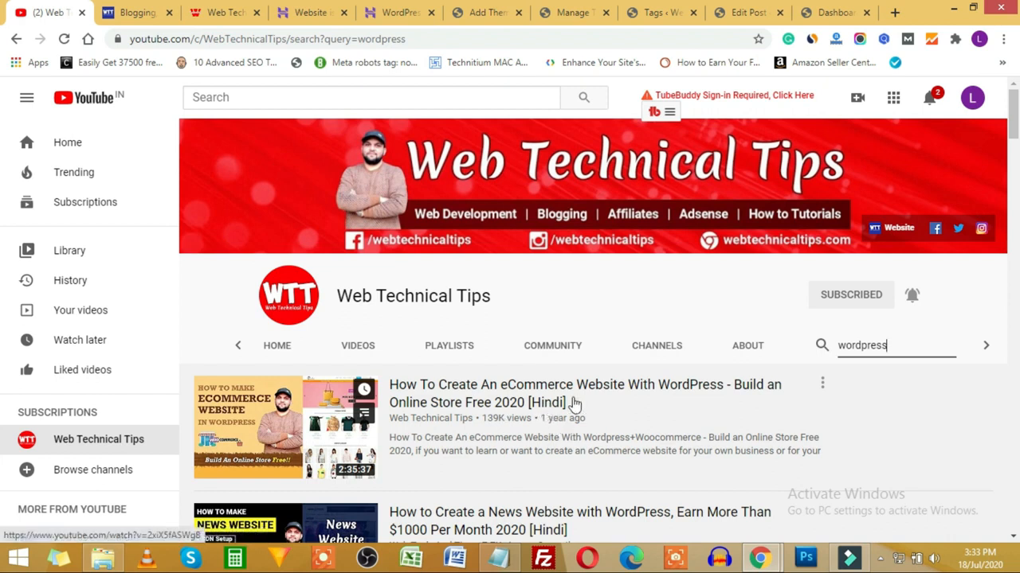
scroll(575, 404, down, 1)
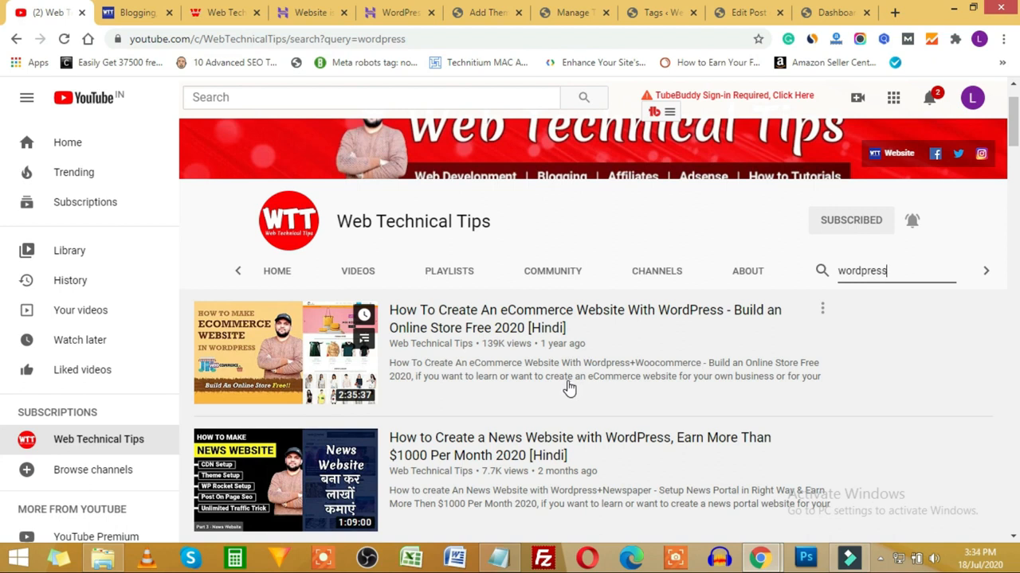
scroll(528, 375, down, 2)
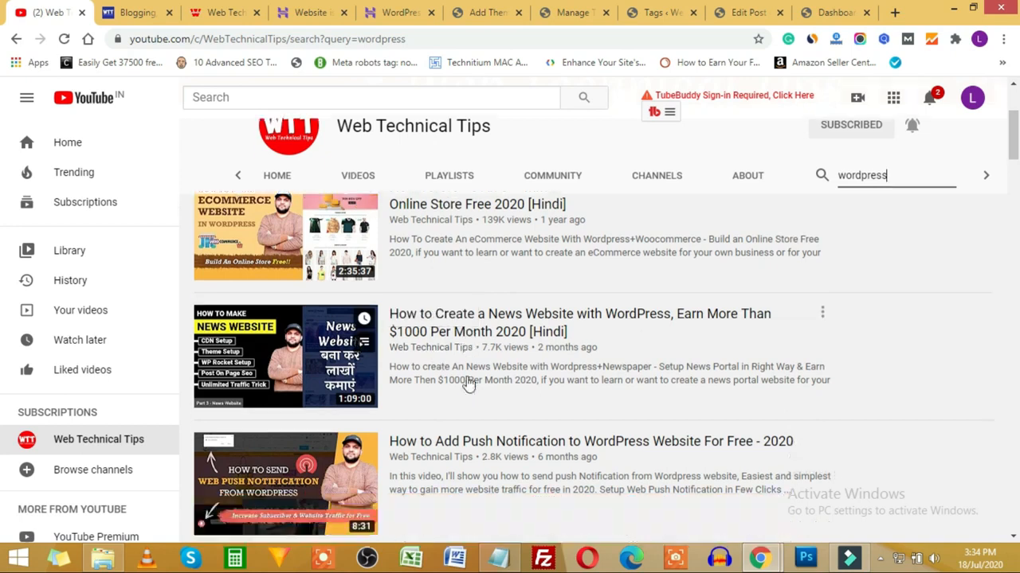
scroll(469, 384, down, 8)
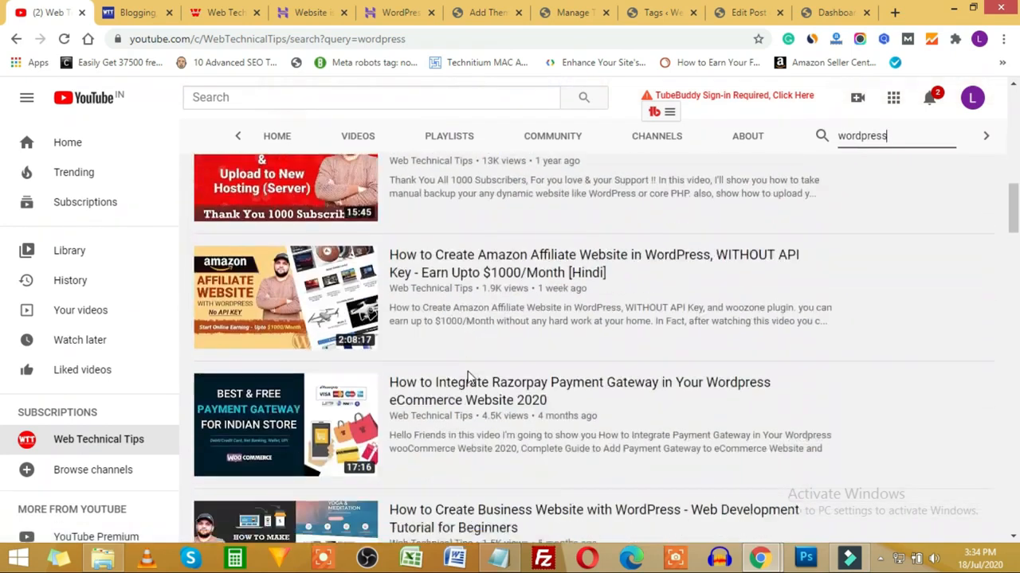
scroll(467, 284, down, 3)
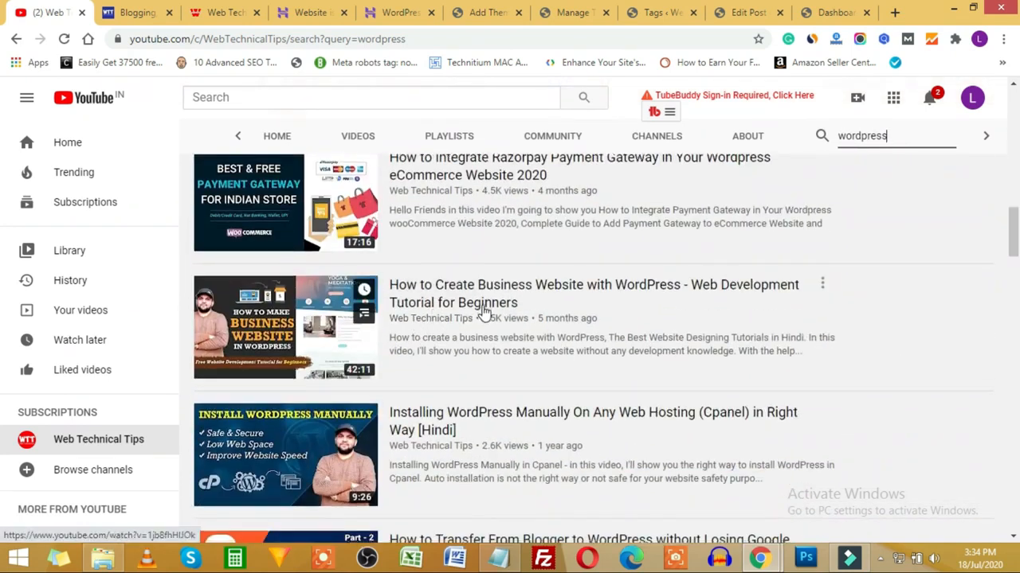
scroll(484, 312, down, 2)
scroll(484, 312, up, 2)
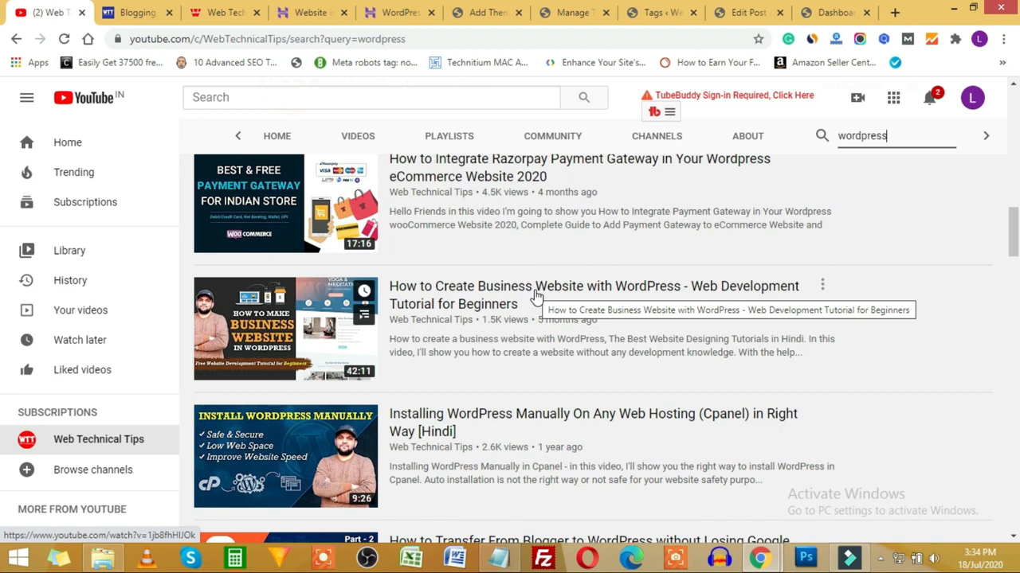
scroll(585, 337, up, 3)
scroll(586, 337, up, 5)
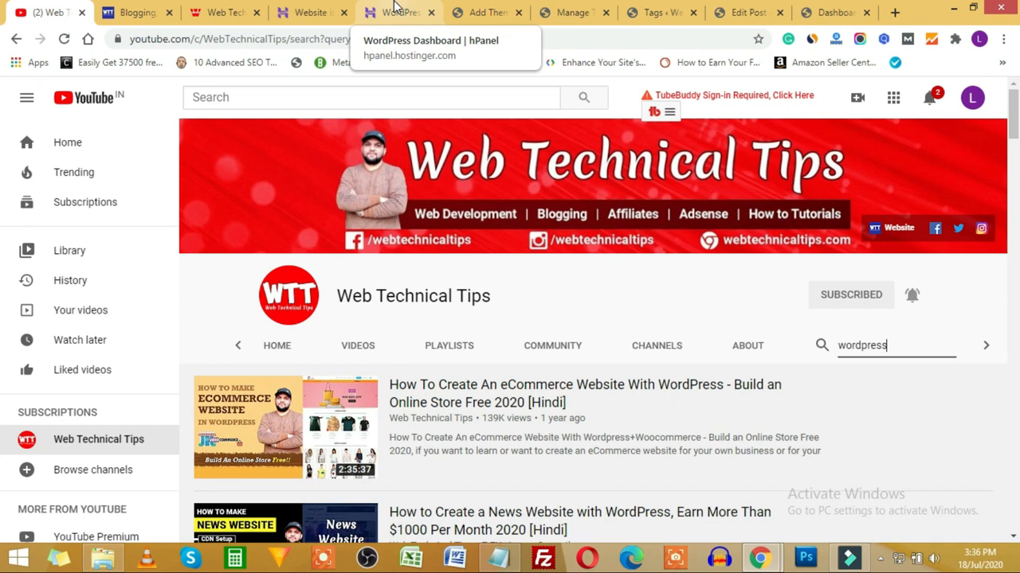
Step: Return to Add Themes, glance at the live site in Incognito, then scroll back to OceanWP
click(480, 12)
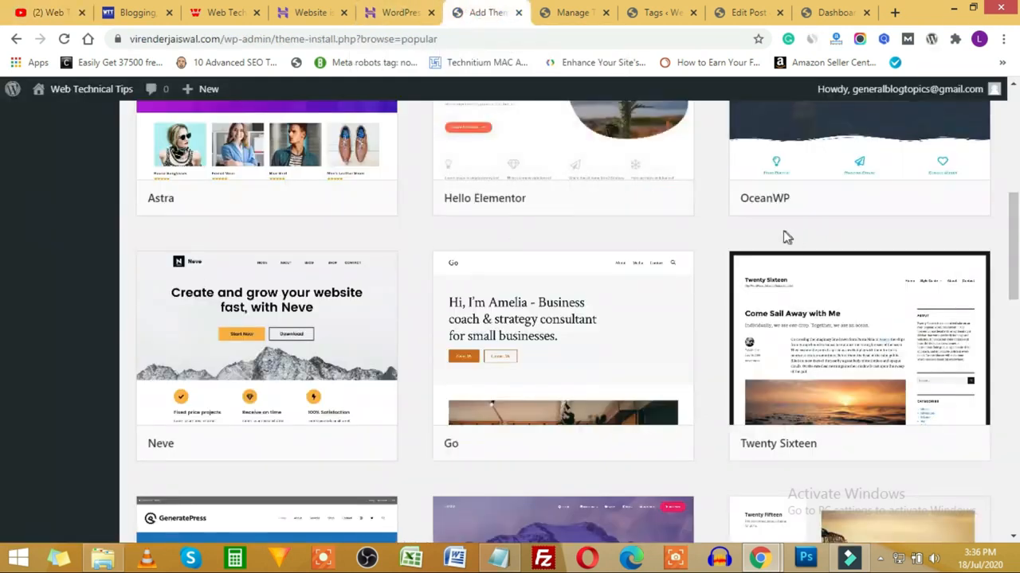
scroll(995, 244, down, 3)
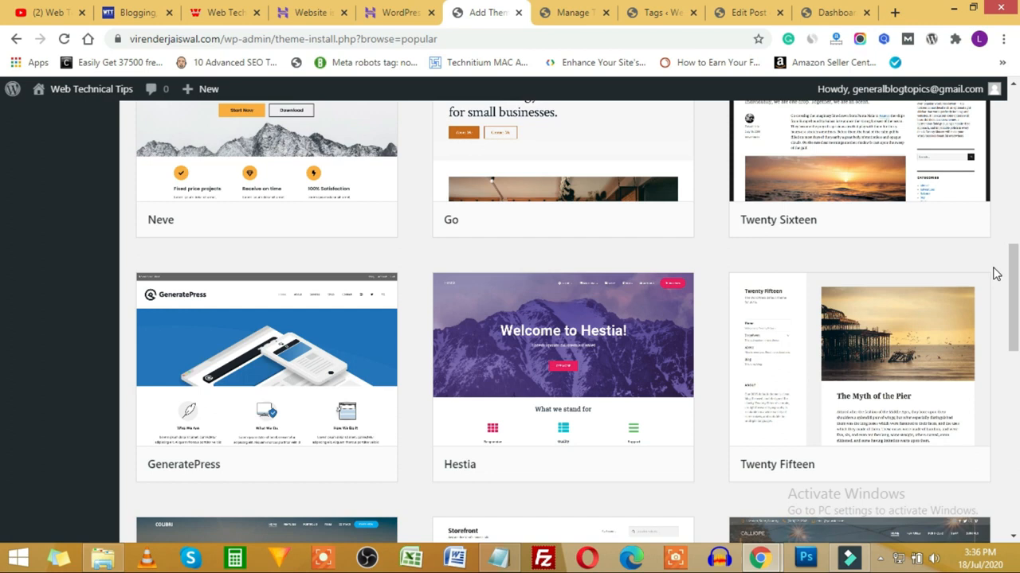
scroll(769, 319, down, 6)
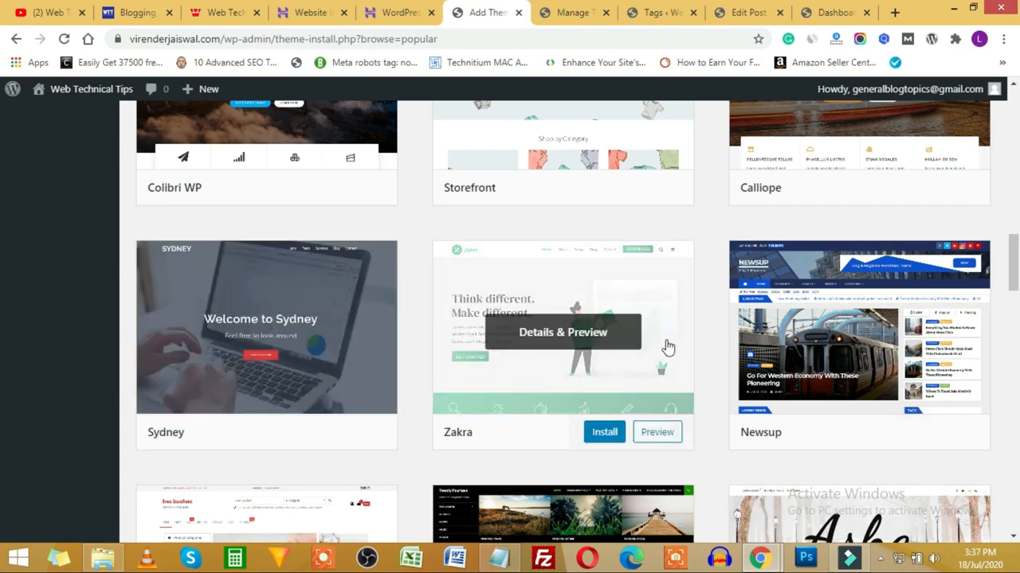
mouse_move(759, 558)
click(849, 483)
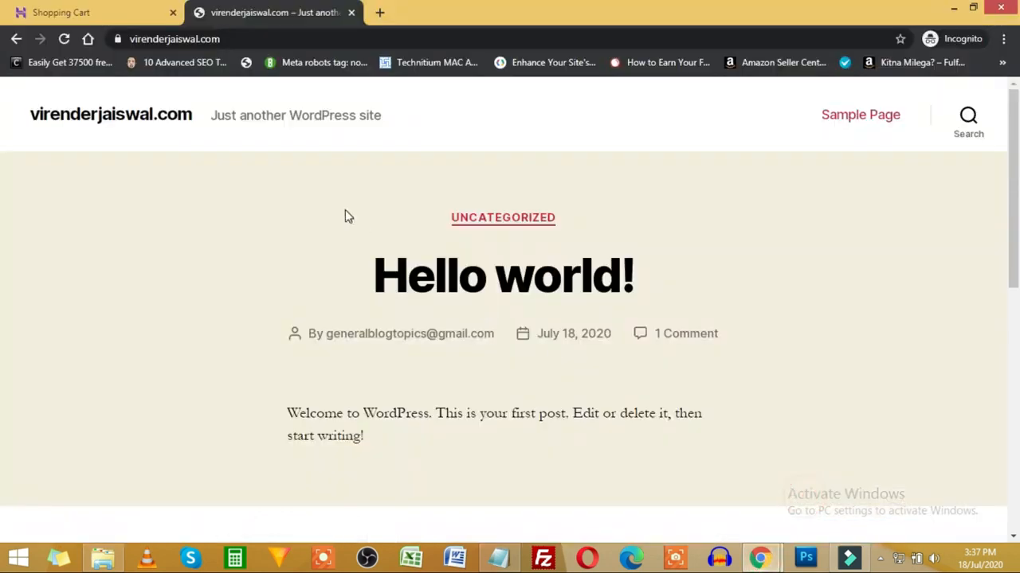
click(698, 482)
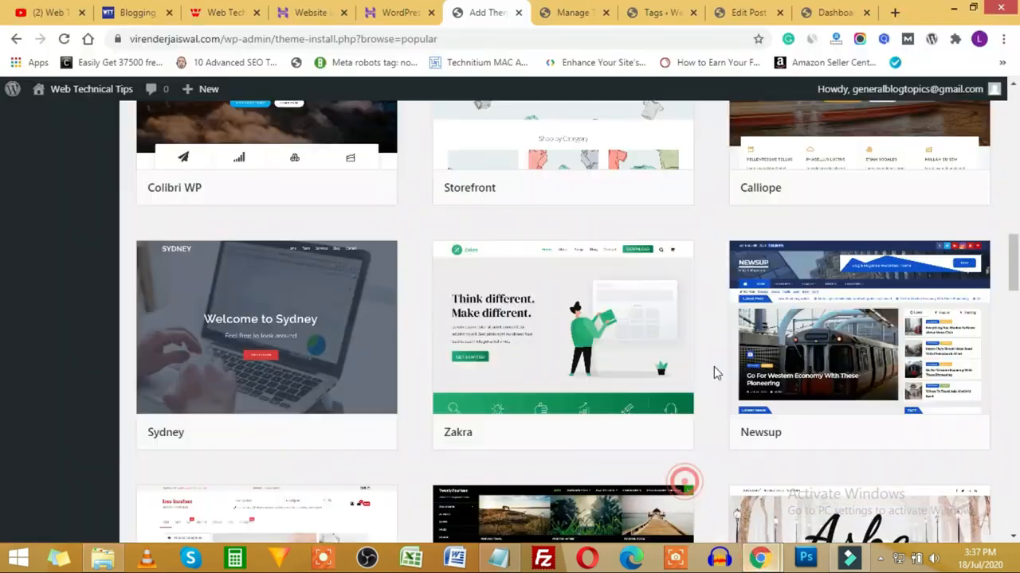
scroll(781, 374, up, 4)
scroll(781, 375, up, 10)
scroll(783, 368, down, 3)
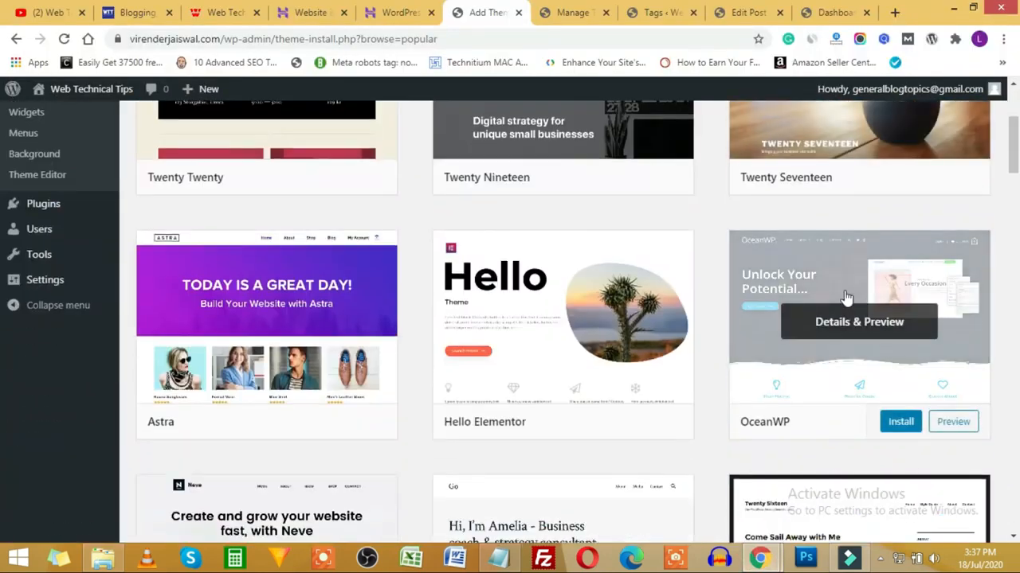
Step: Install the OceanWP theme and activate it as the site's theme
click(902, 427)
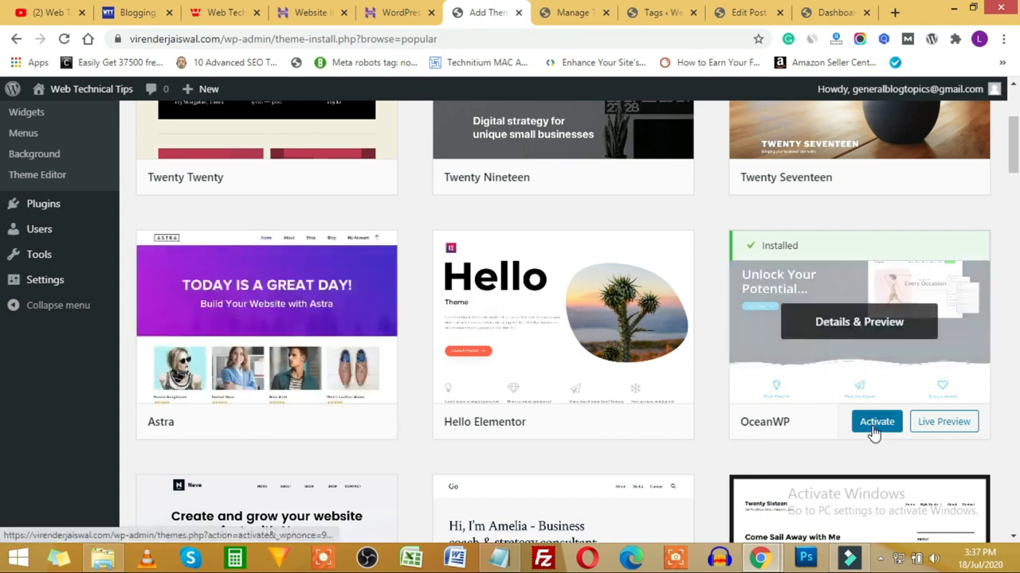
click(877, 422)
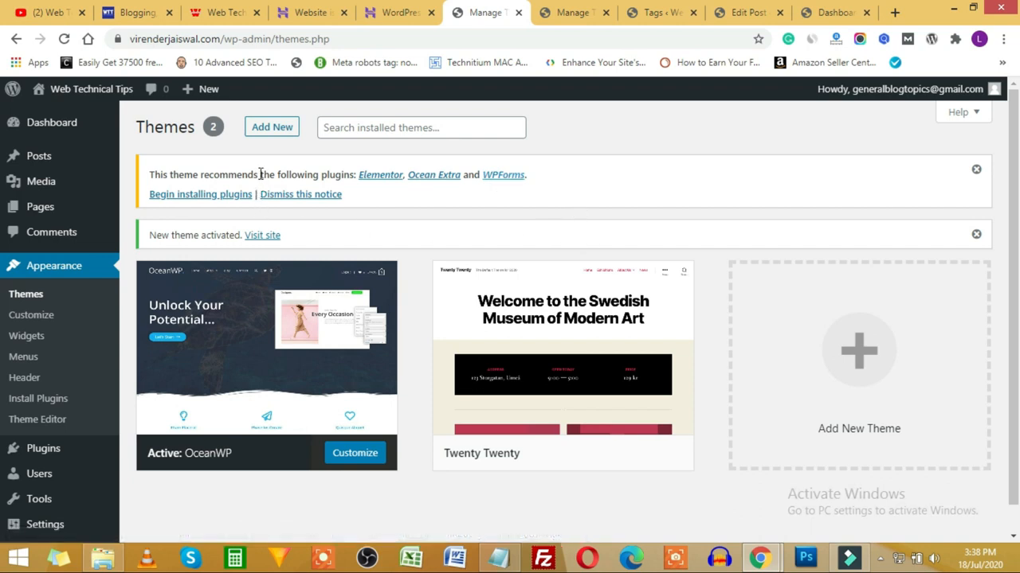
Step: Bulk-install and activate Elementor, Ocean Extra and WPForms, then return to the dashboard
click(189, 199)
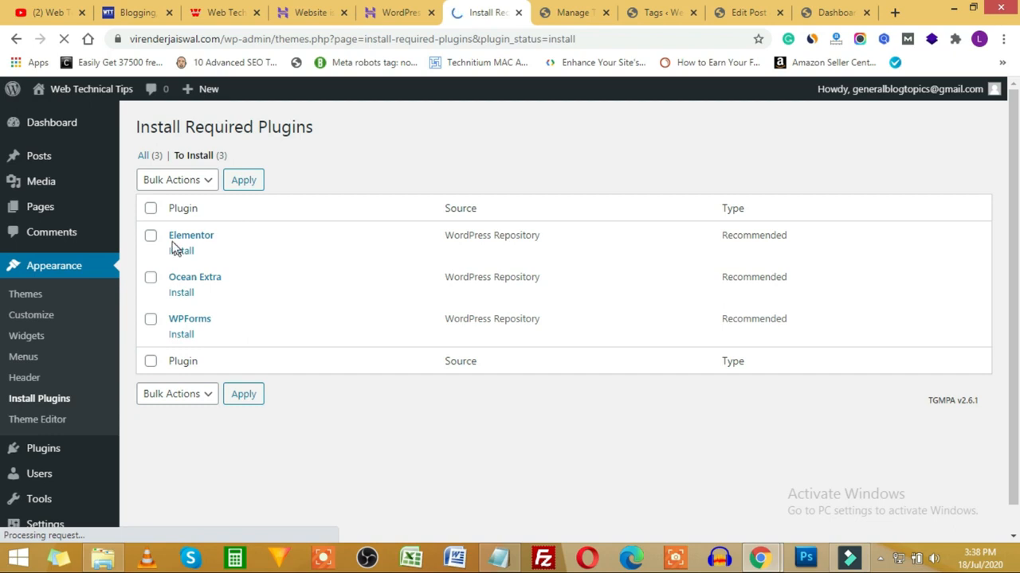
click(151, 209)
click(159, 183)
click(313, 180)
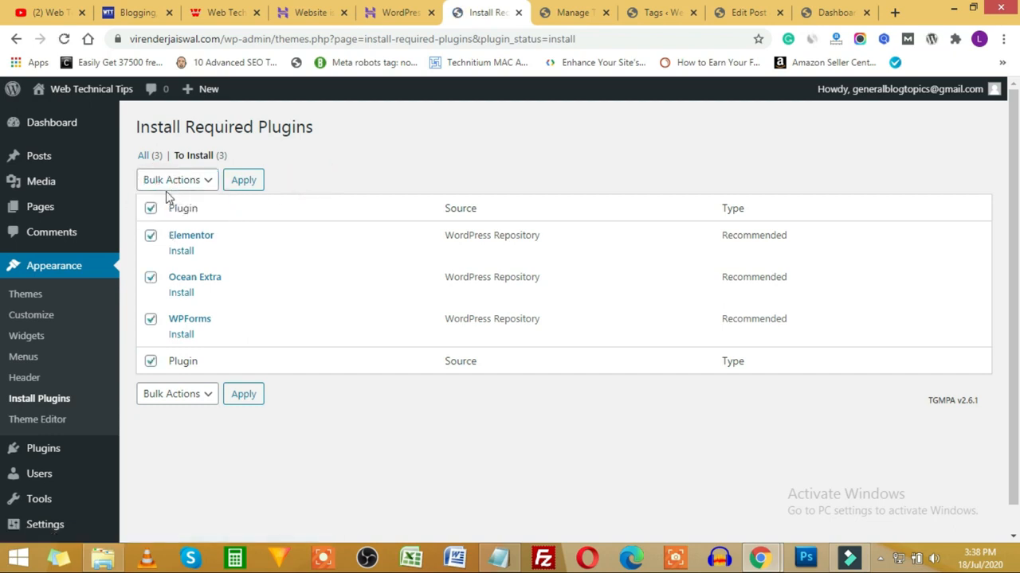
click(151, 208)
click(153, 210)
click(199, 181)
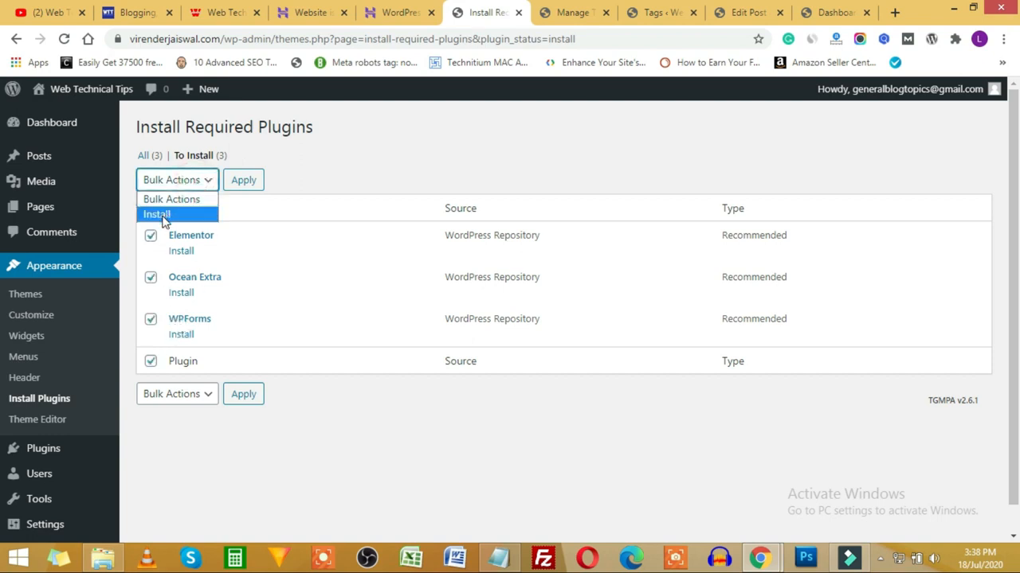
click(161, 215)
click(245, 180)
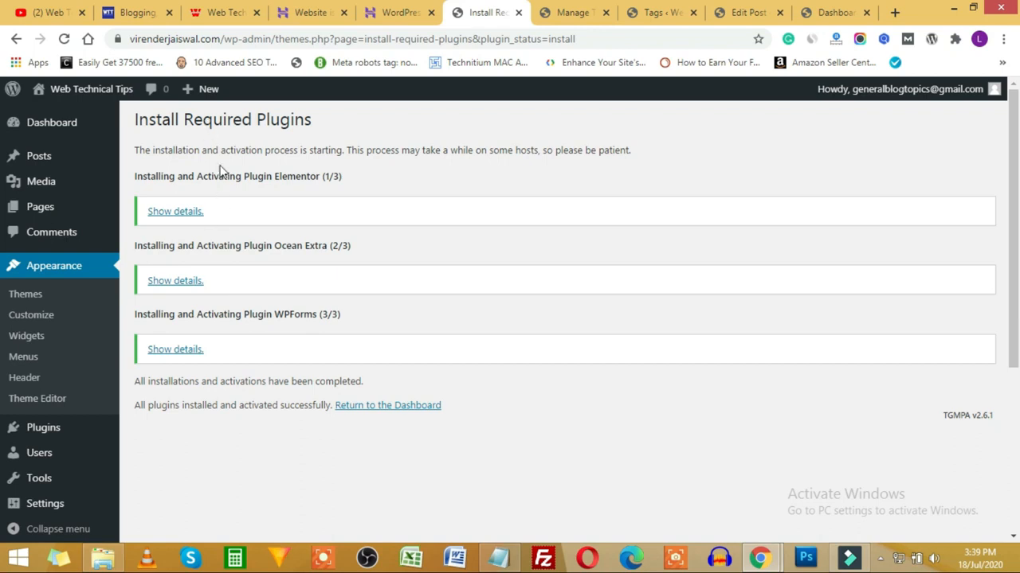
click(409, 408)
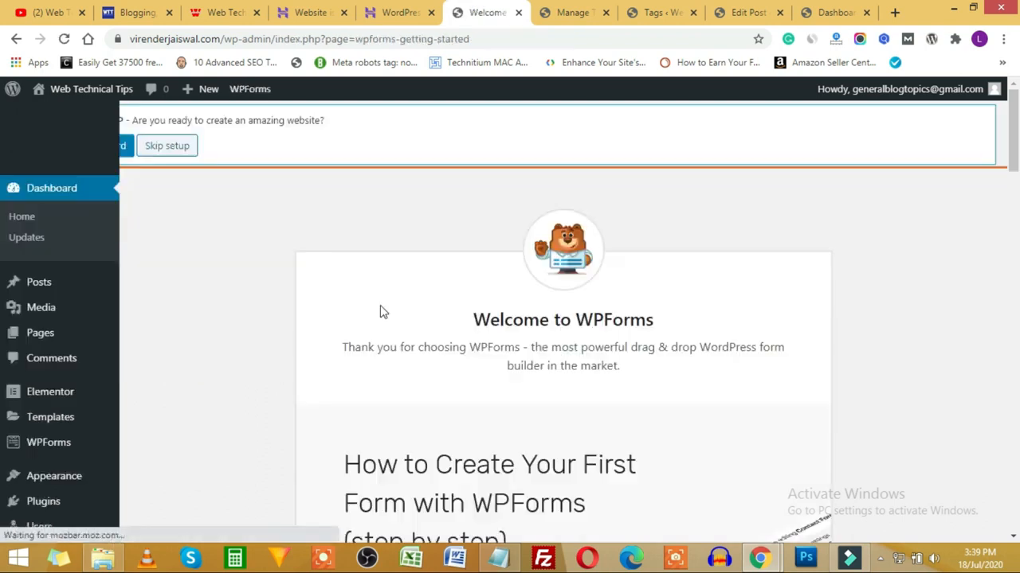
Step: Skip WPForms setup, hide the WPForms, OceanWP and Elementor dashboard boxes, and dismiss the OceanWP notice
click(169, 148)
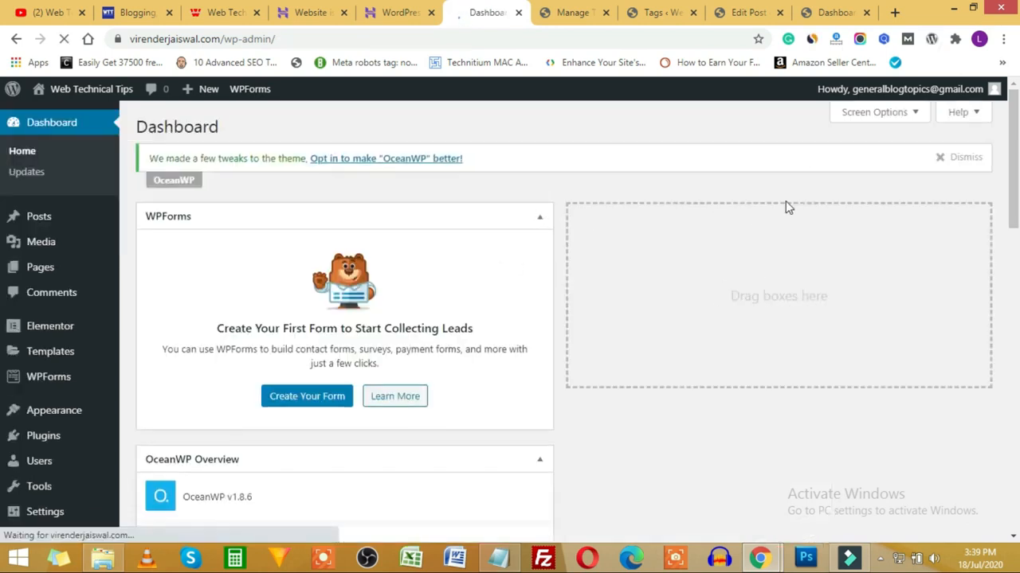
click(871, 115)
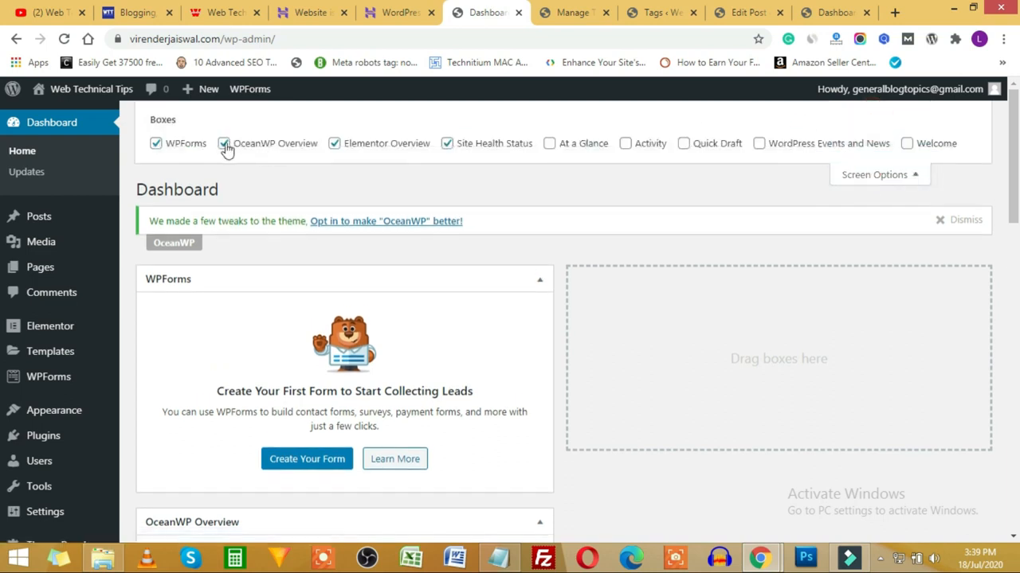
click(197, 143)
click(294, 144)
drag(409, 144, 416, 144)
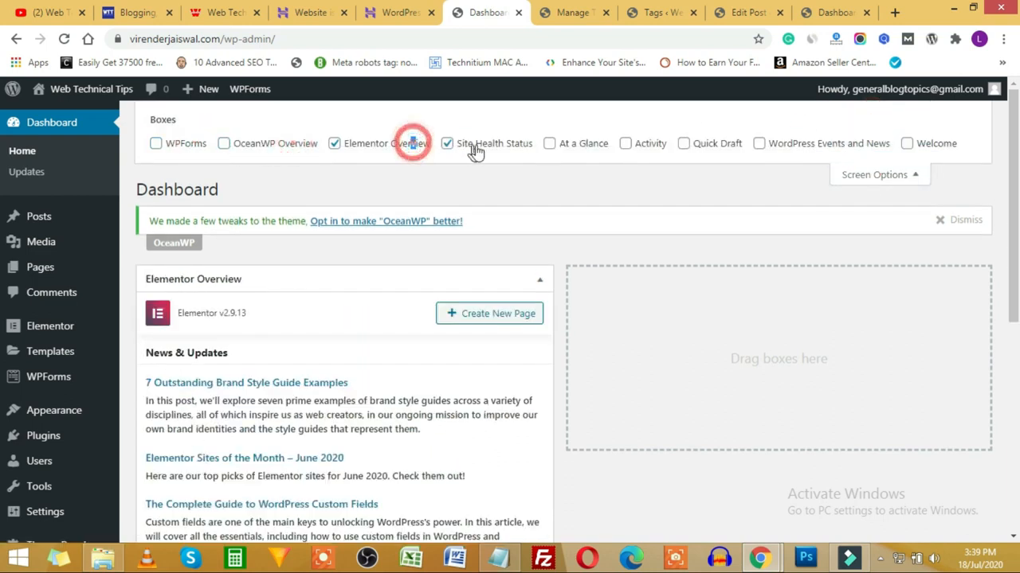
click(353, 146)
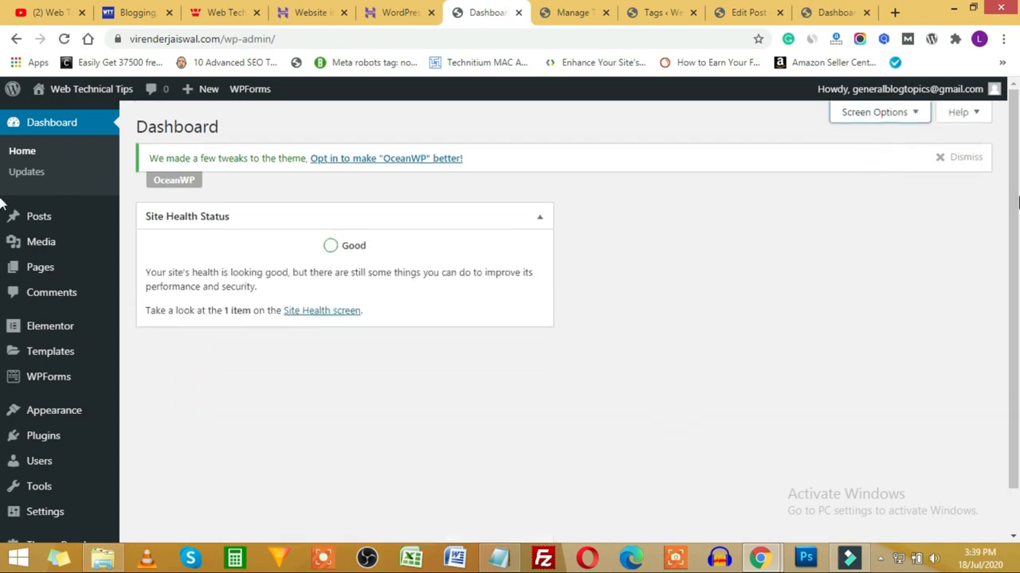
click(962, 160)
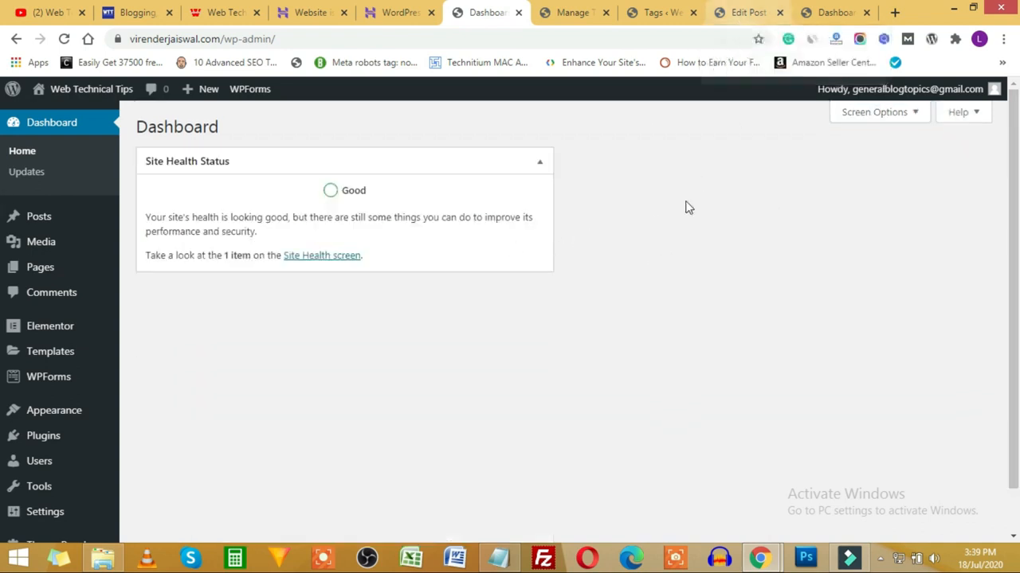
Step: Reload the site in the private window to see the OceanWP styling
mouse_move(759, 558)
click(828, 478)
click(64, 39)
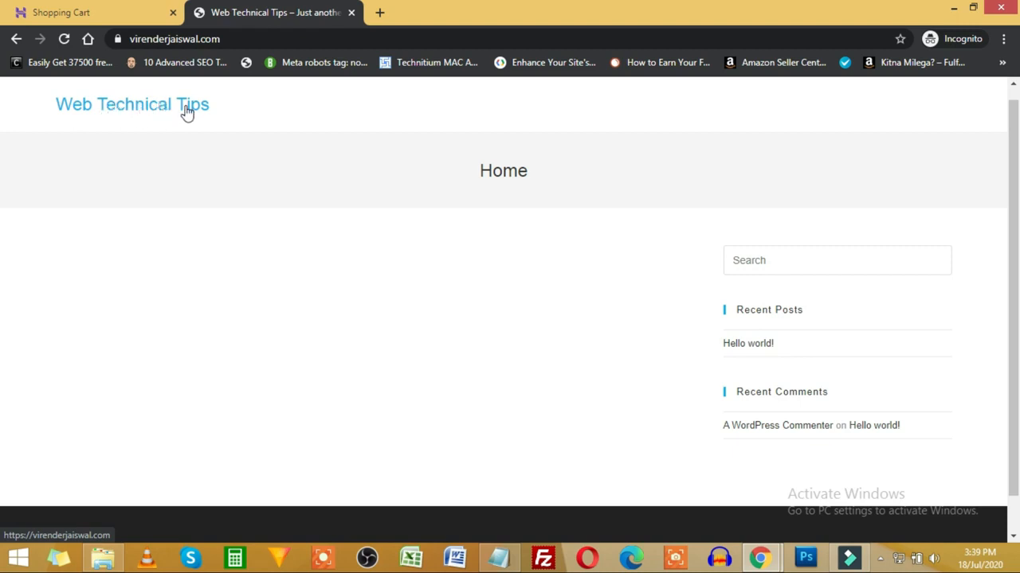
Step: Return to the admin's Add Themes page showing the 'oceanwp' search with OceanWP marked Installed
drag(482, 171, 550, 176)
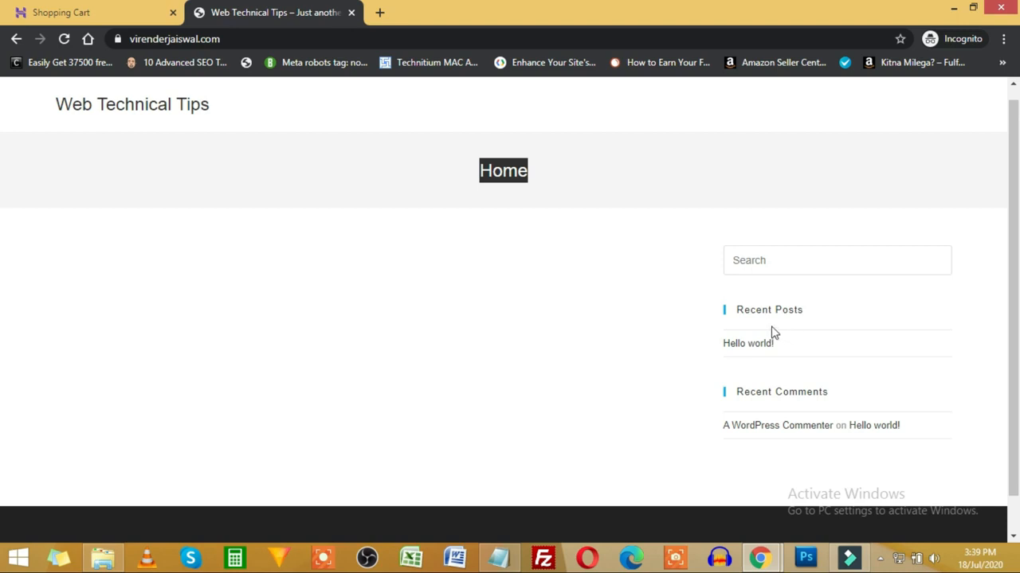
key(alt+Tab)
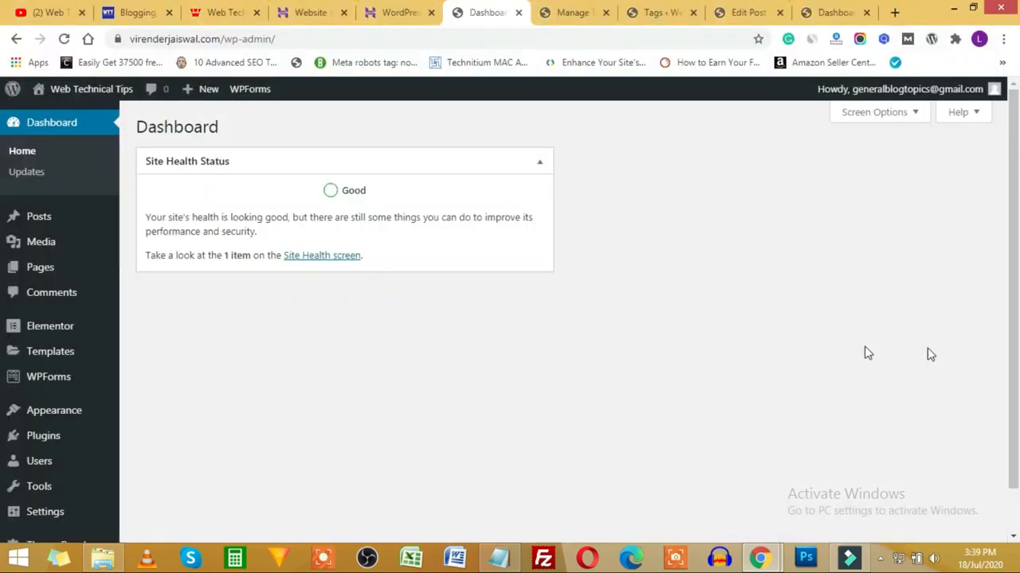
click(573, 12)
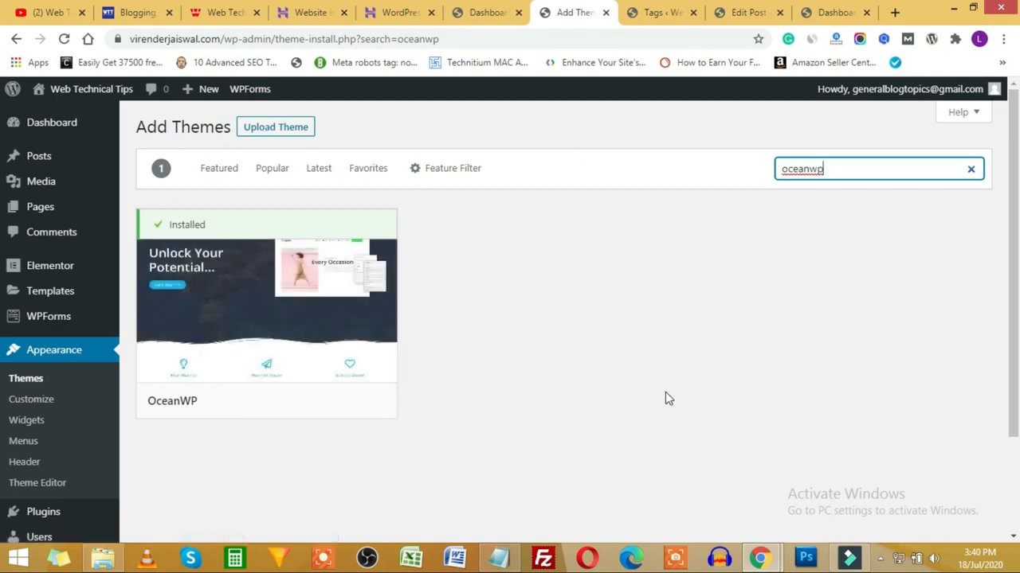
key(alt+Tab)
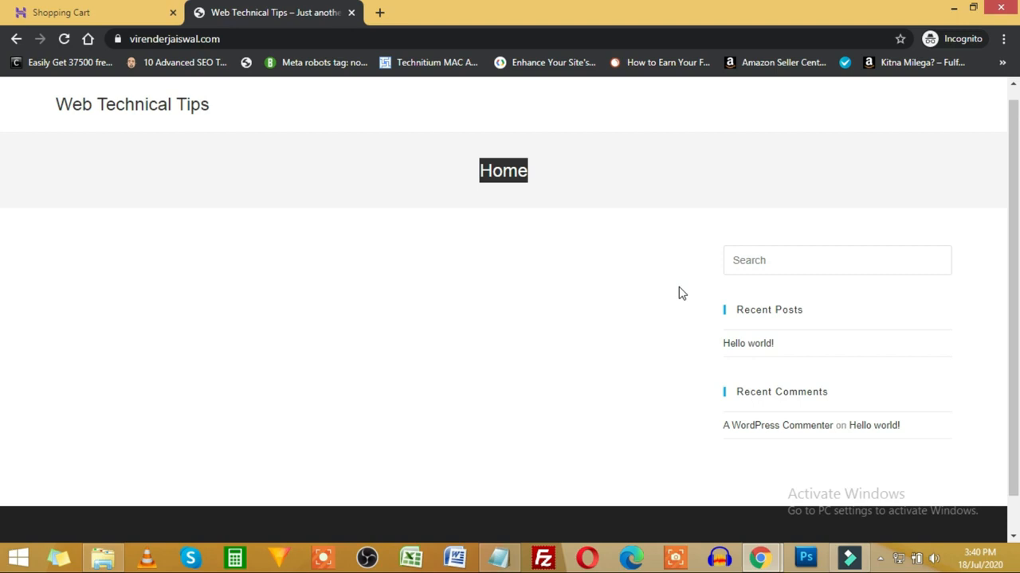
key(alt+Tab)
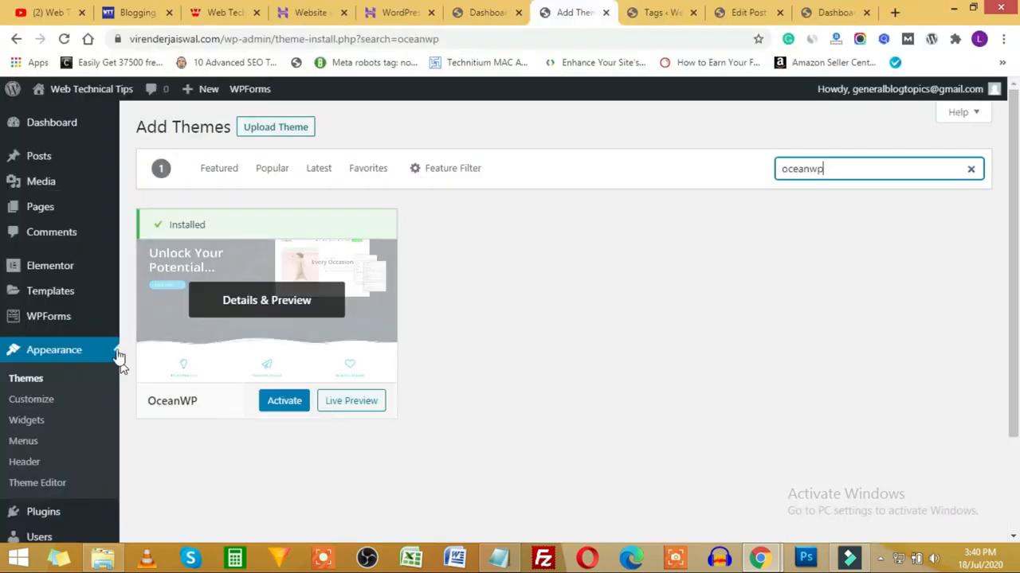
click(52, 298)
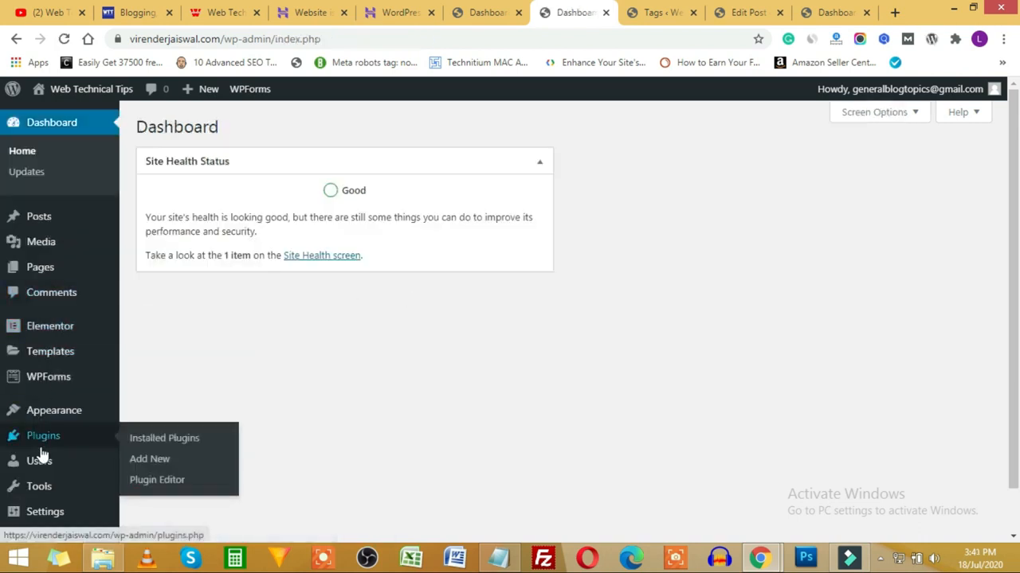
Step: From the OceanWP Theme Panel, skip the tracking opt-in and go to Install Demos
scroll(40, 498, down, 1)
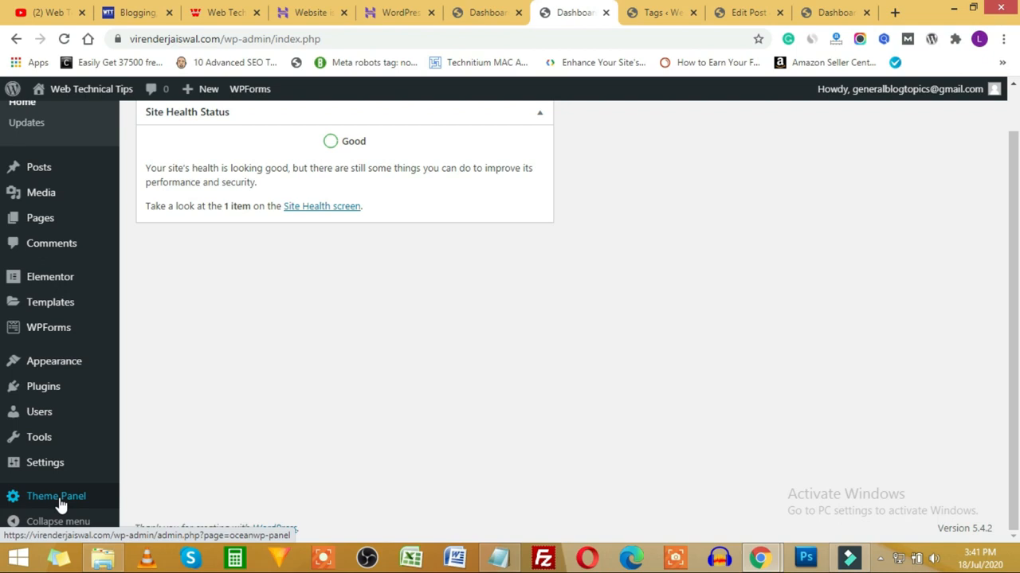
click(58, 497)
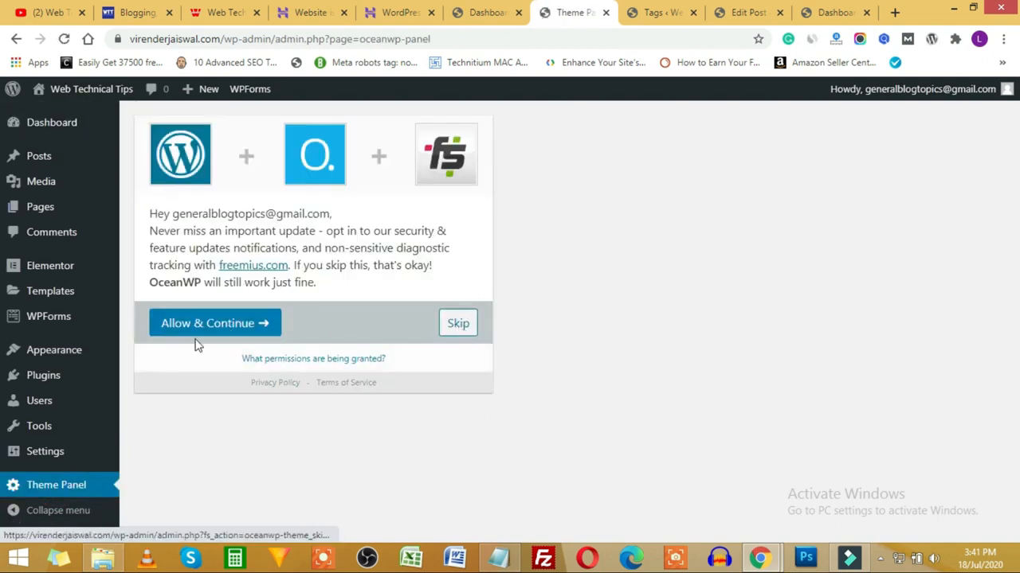
click(458, 329)
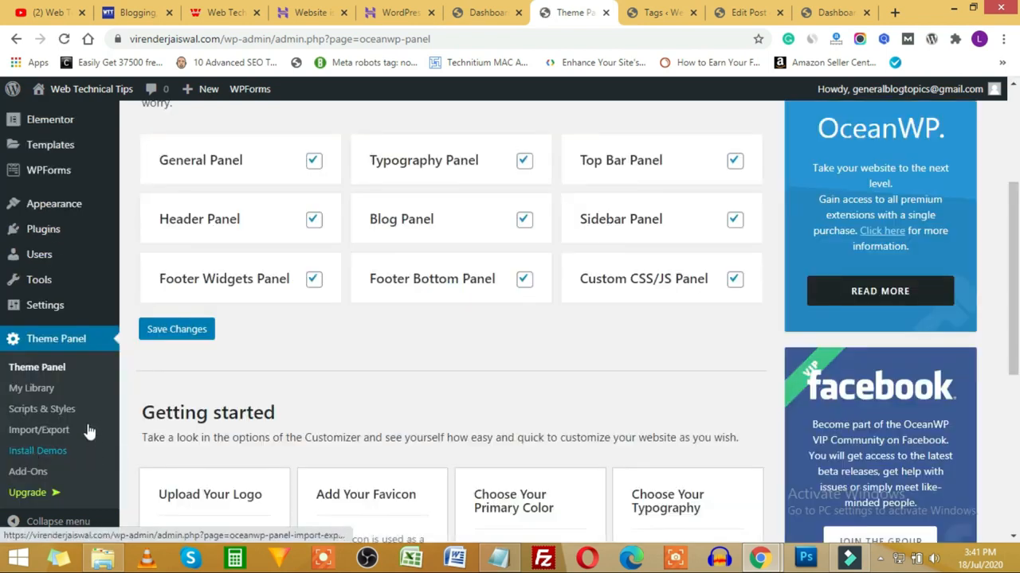
click(44, 454)
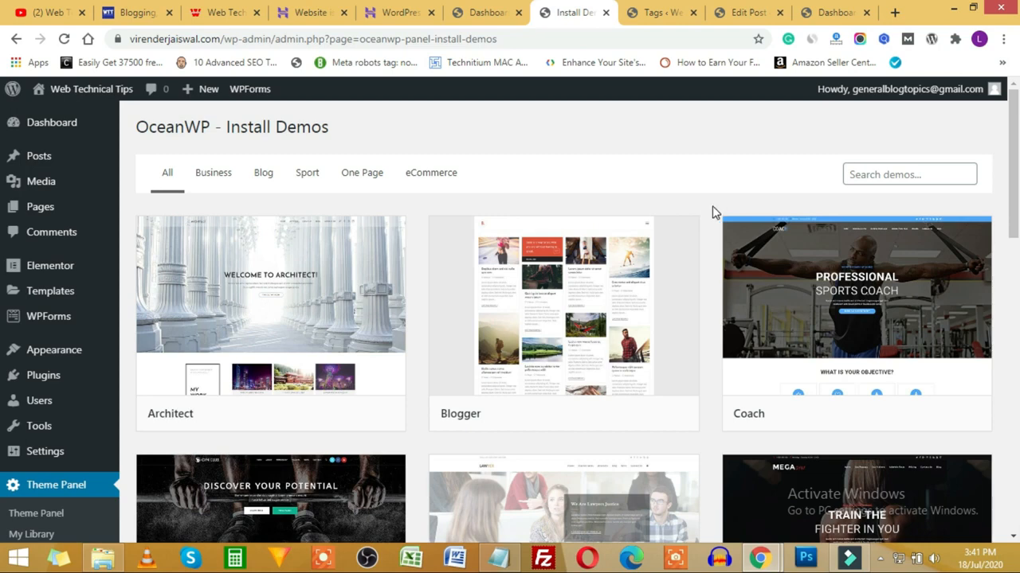
Step: Browse the demo library and filter it to the eCommerce demos: Simple, Store and Lingerie
scroll(713, 213, down, 7)
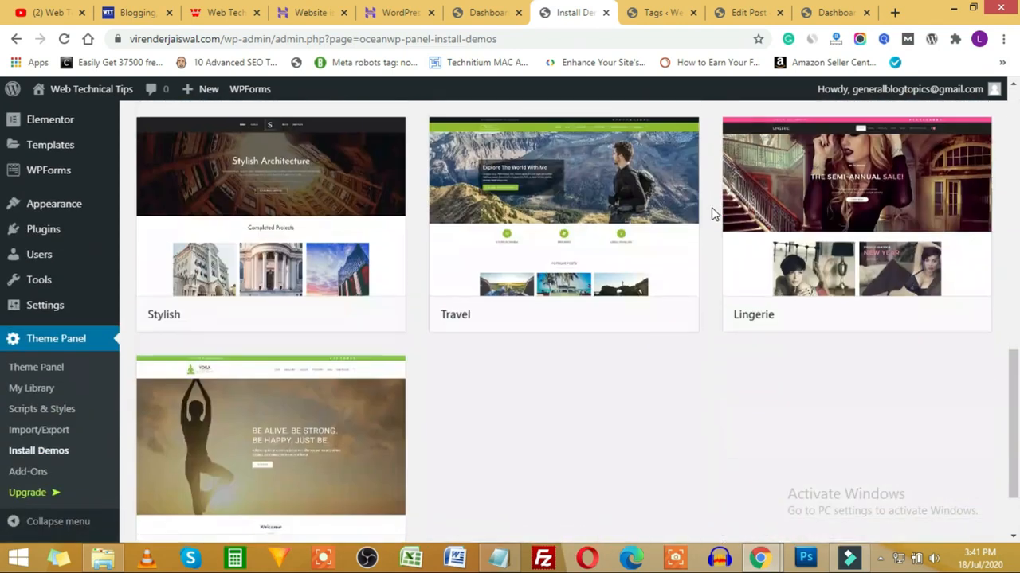
scroll(713, 213, down, 2)
scroll(709, 296, up, 10)
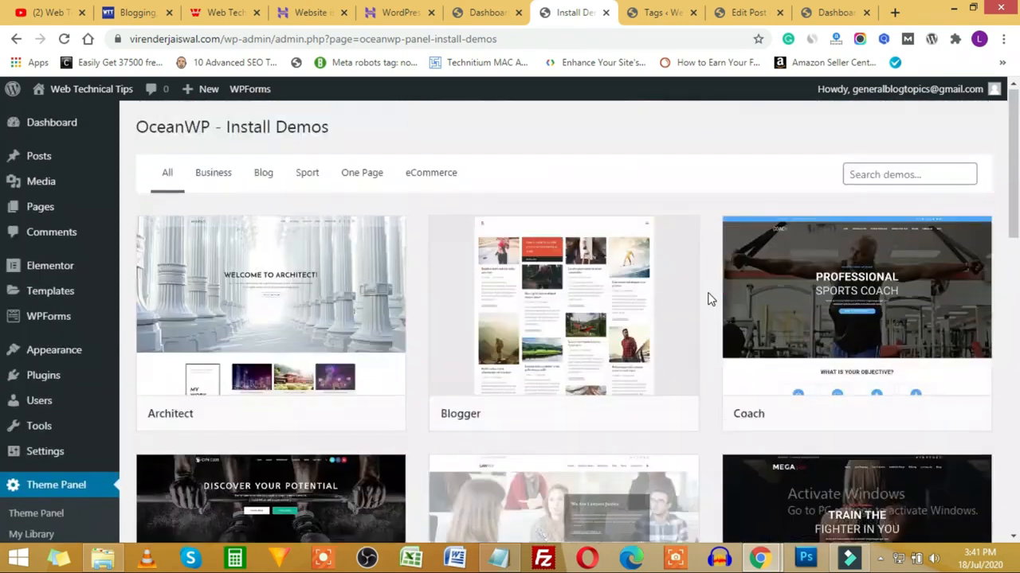
click(432, 176)
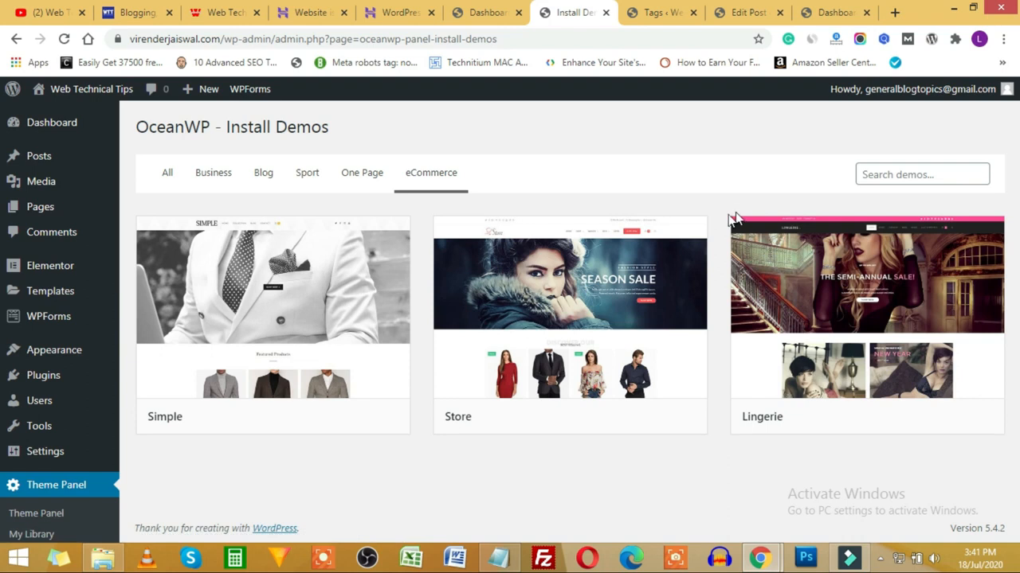
mouse_move(619, 294)
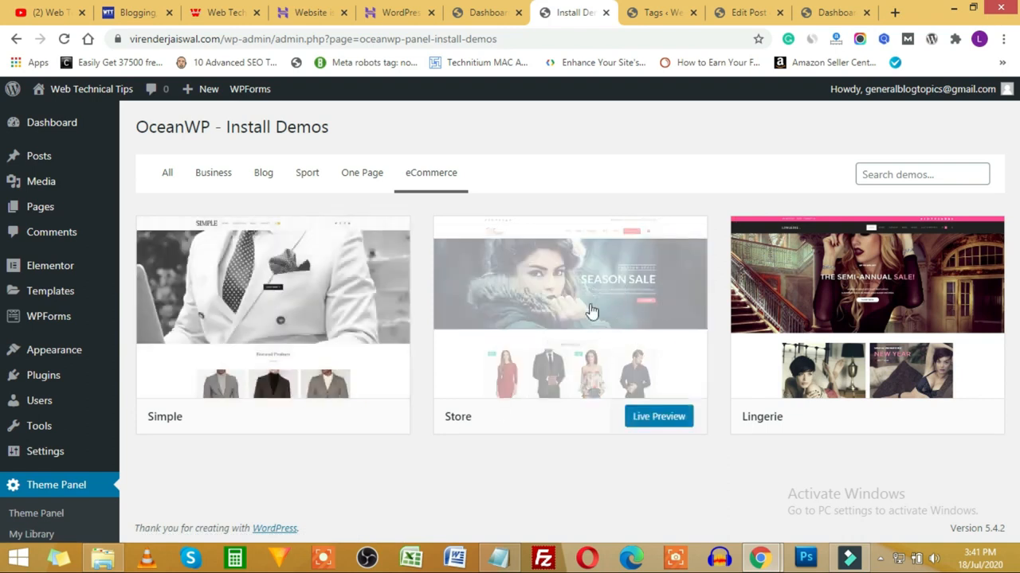
mouse_move(916, 289)
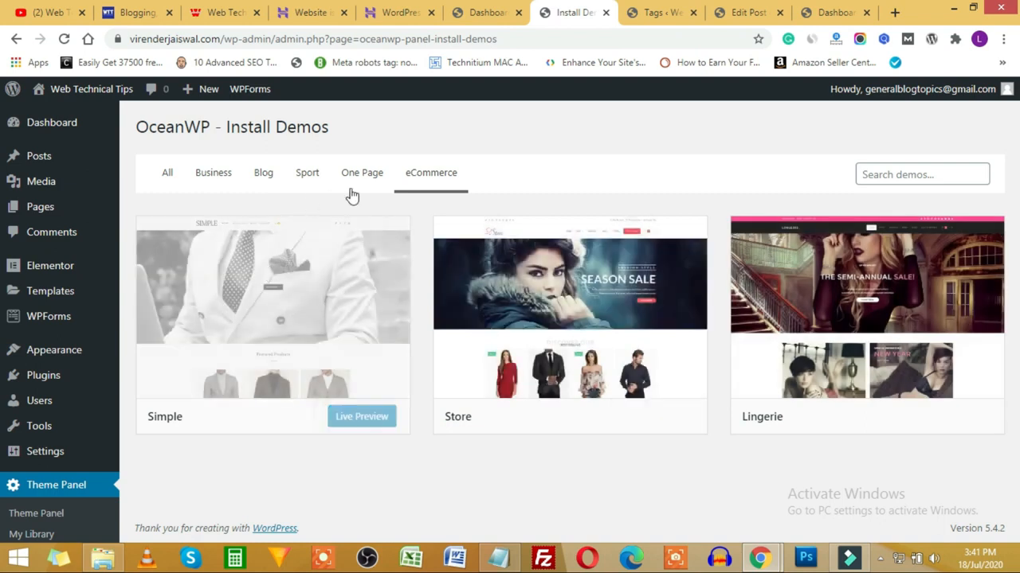
Step: Look through the Sport and Business demos, then return to eCommerce and open the Store demo's import dialog
click(308, 174)
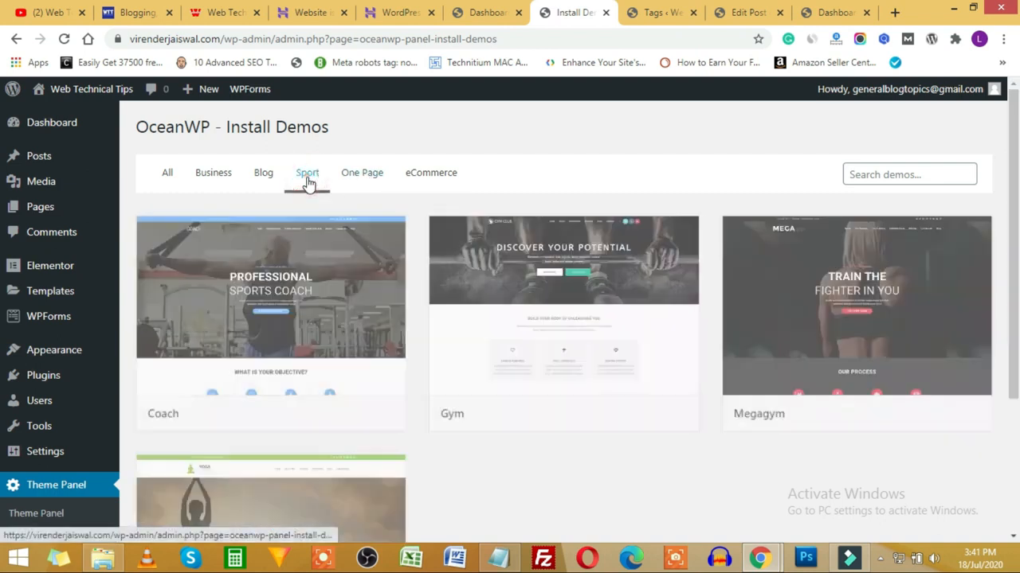
scroll(477, 422, down, 2)
scroll(546, 432, up, 2)
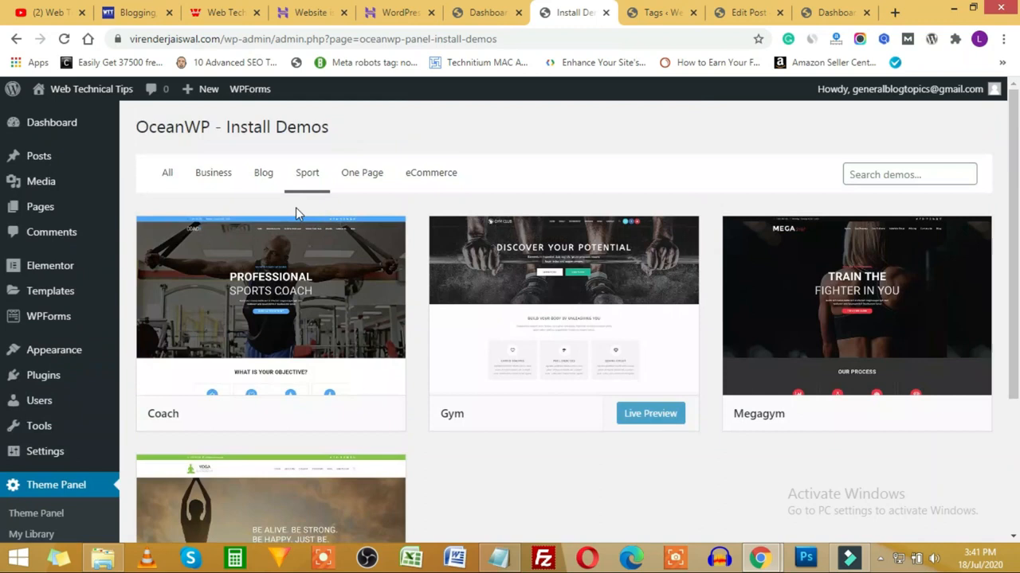
click(211, 174)
scroll(837, 365, down, 2)
scroll(587, 398, down, 4)
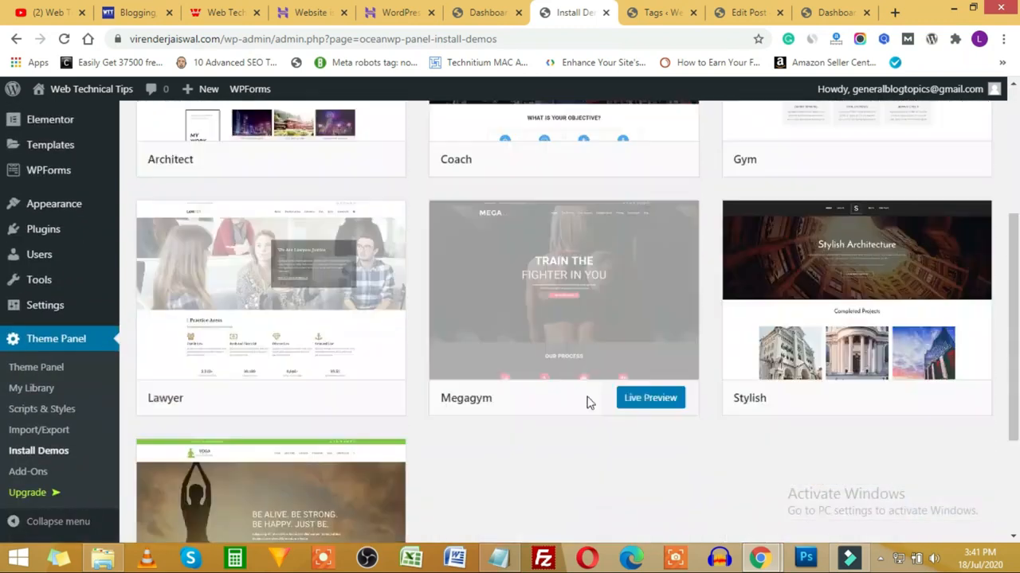
scroll(433, 326, up, 4)
scroll(410, 348, up, 1)
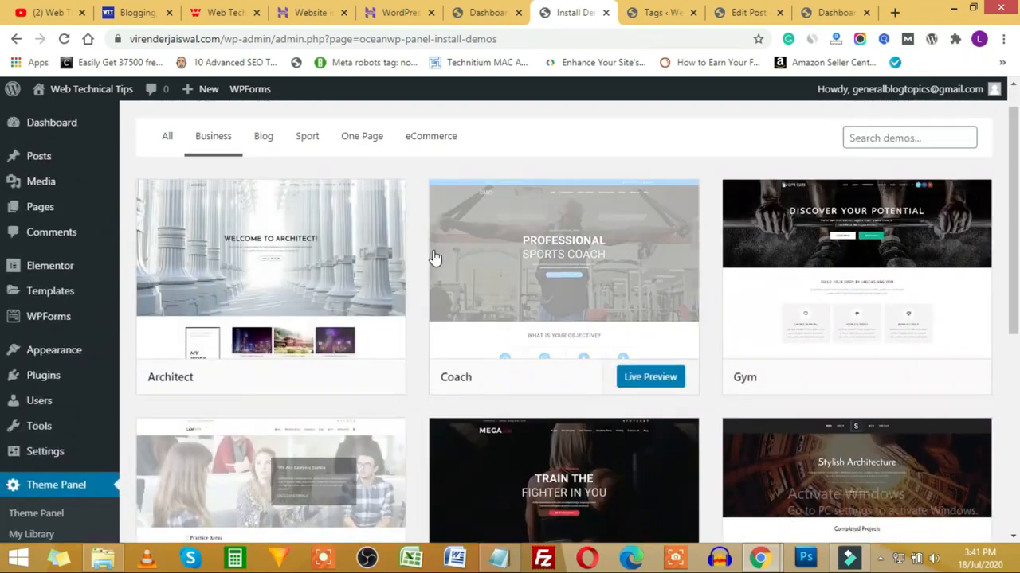
click(427, 175)
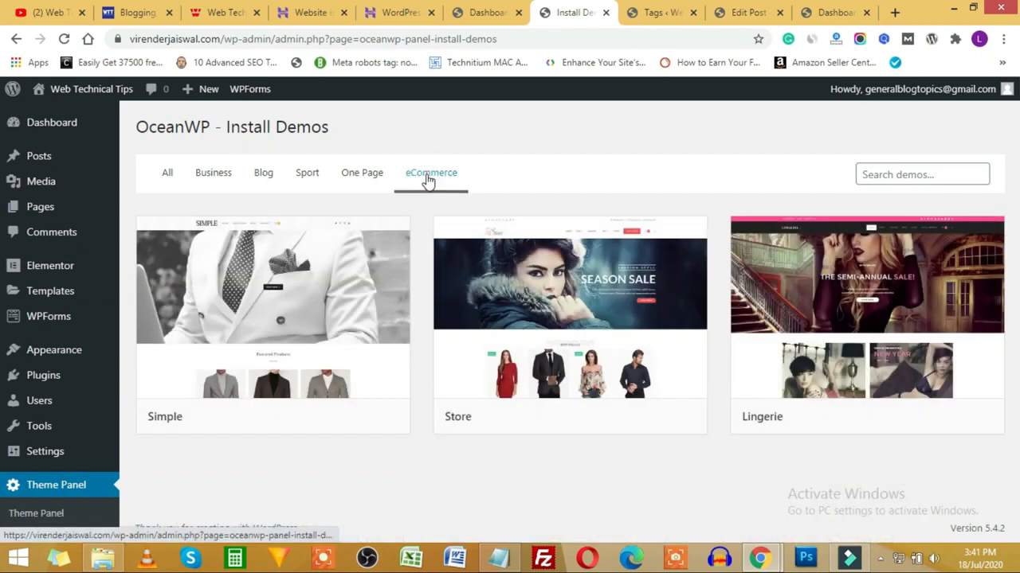
click(608, 308)
Step: Install the Ocean Custom Sidebar, Product Sharing, Social Sharing and Stick Anything plugins
scroll(612, 297, down, 1)
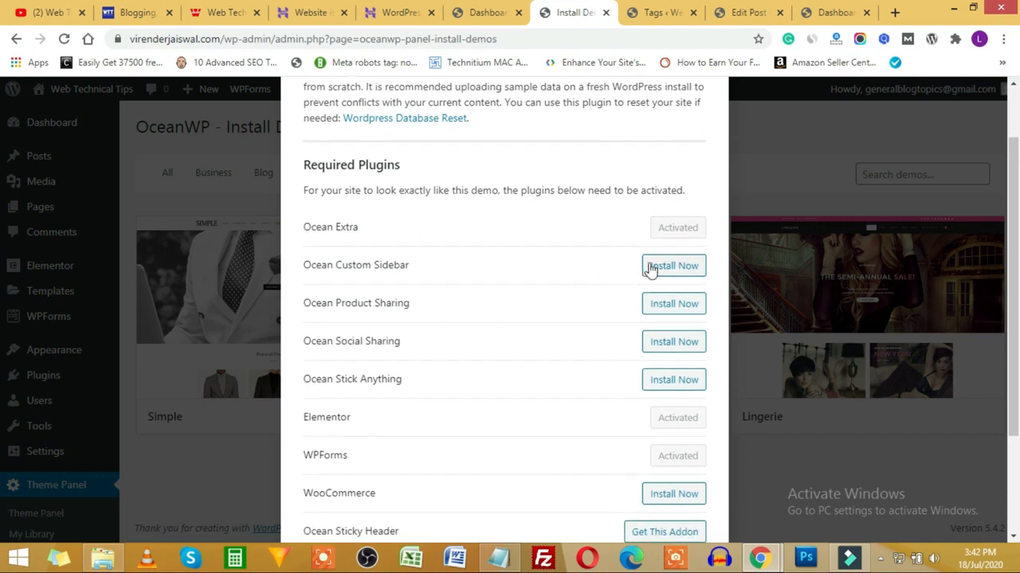
scroll(652, 464, down, 2)
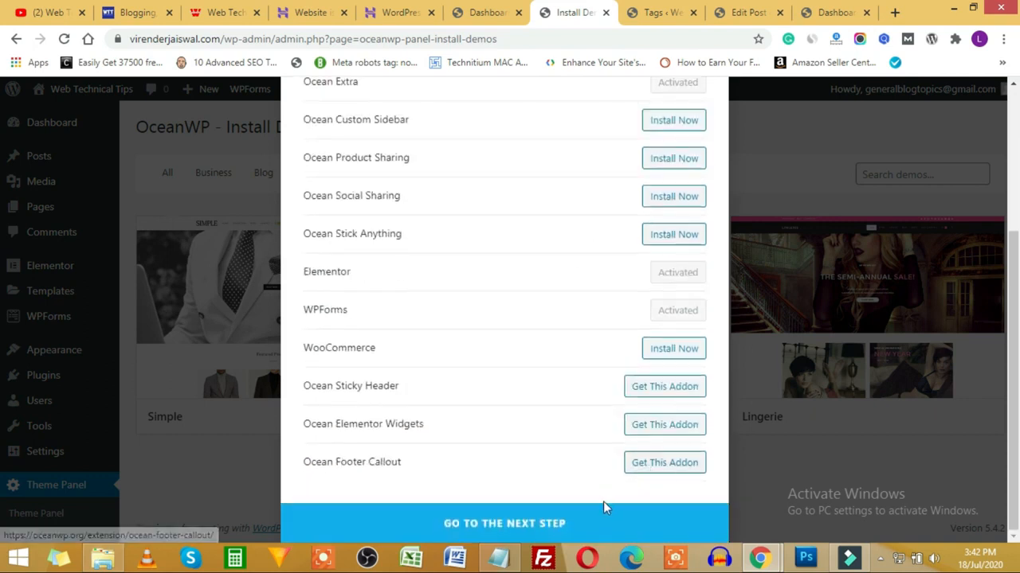
scroll(423, 289, up, 3)
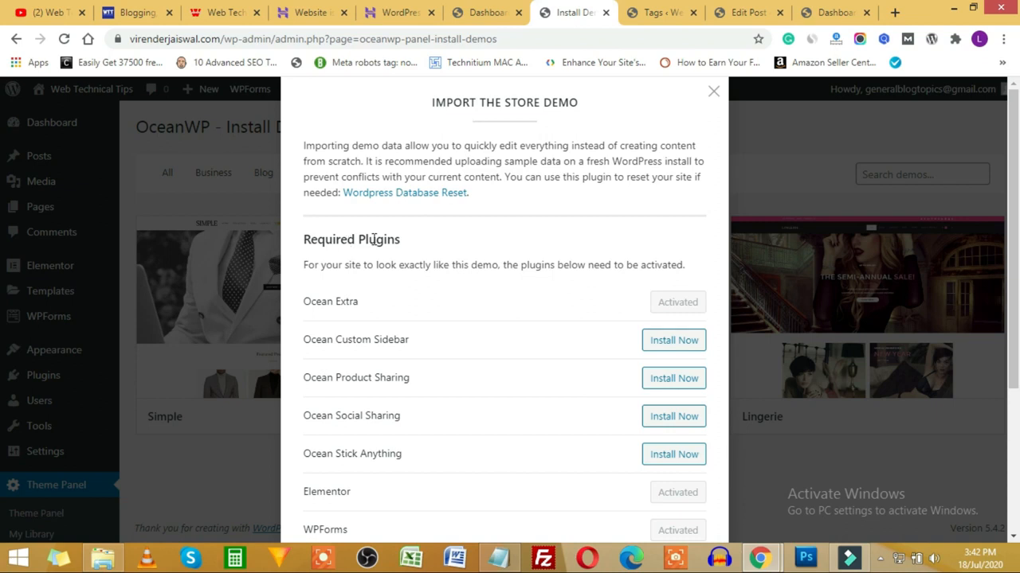
scroll(409, 338, down, 3)
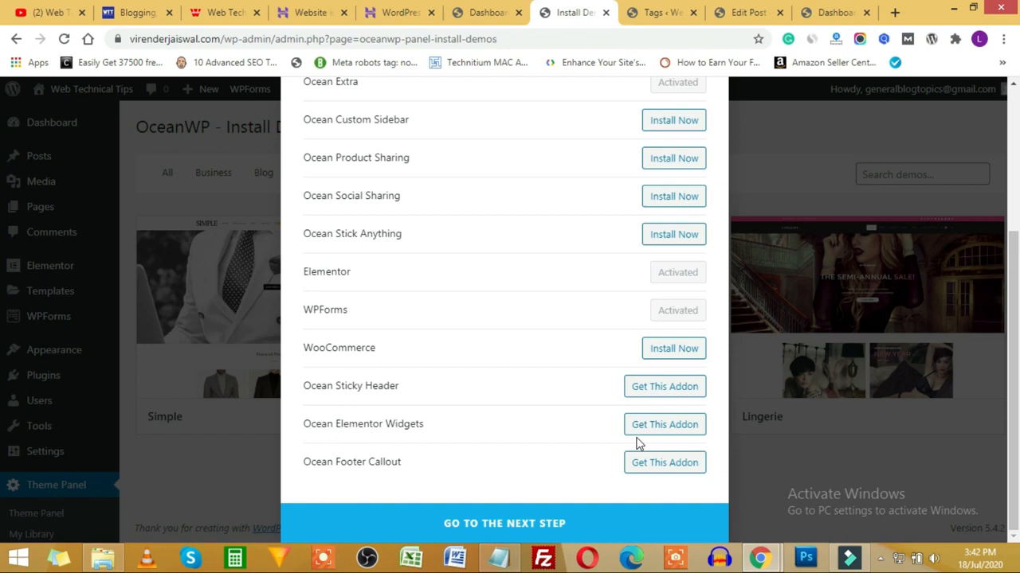
scroll(613, 467, up, 5)
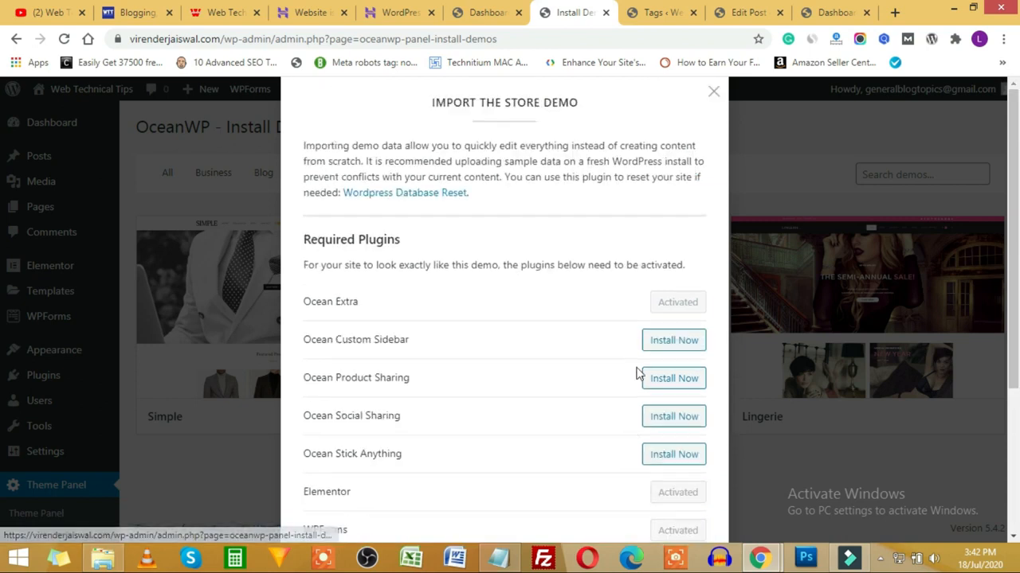
click(668, 340)
click(674, 378)
click(674, 416)
click(674, 455)
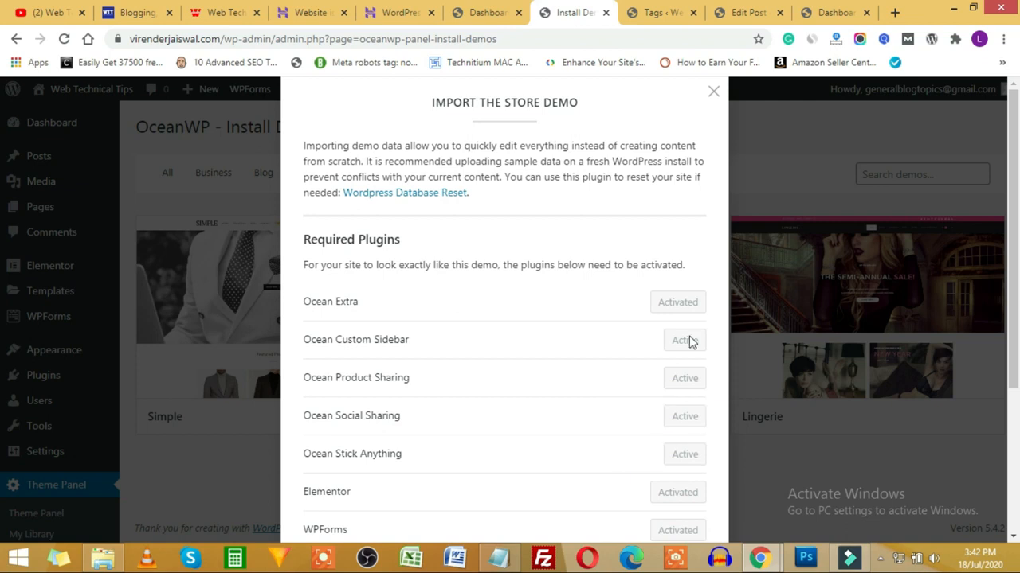
Step: Install WooCommerce and continue to the Store demo's import choices
scroll(647, 388, down, 1)
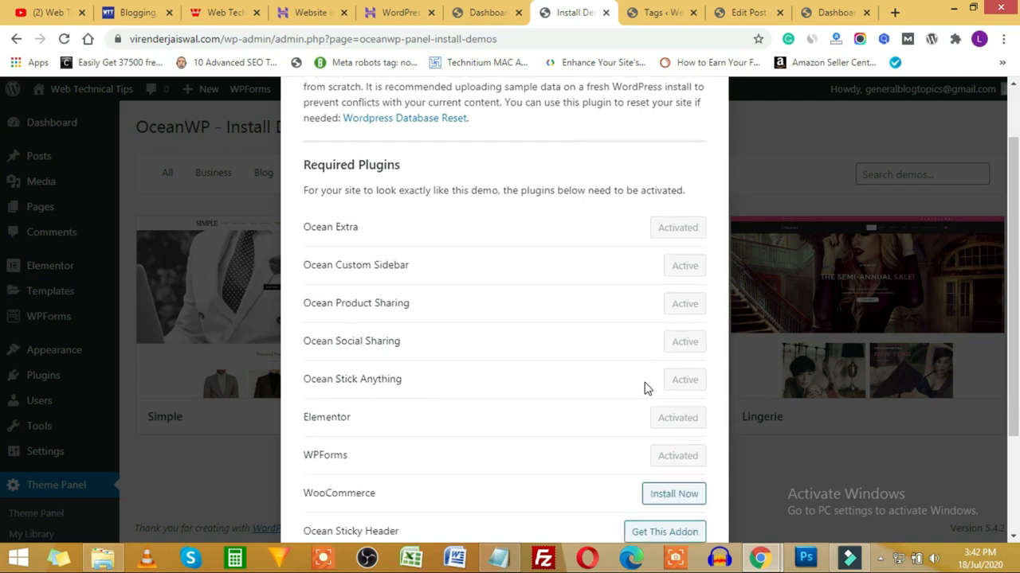
scroll(645, 388, down, 2)
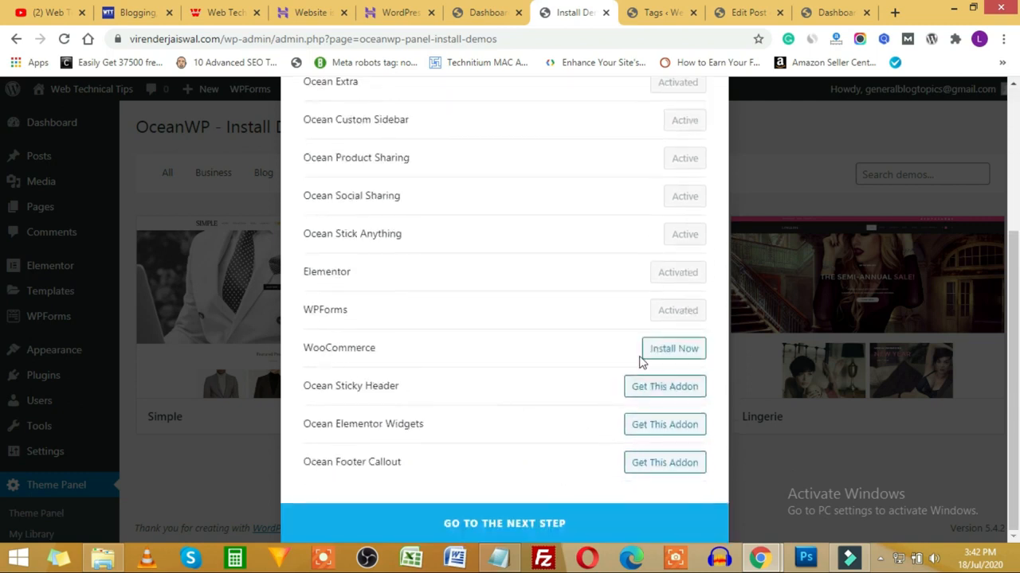
click(675, 352)
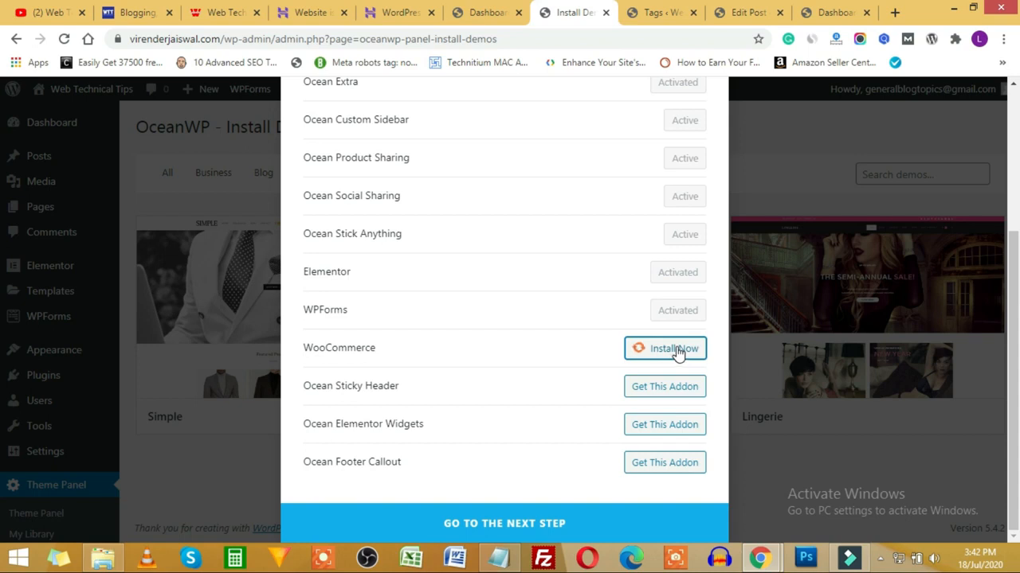
click(565, 532)
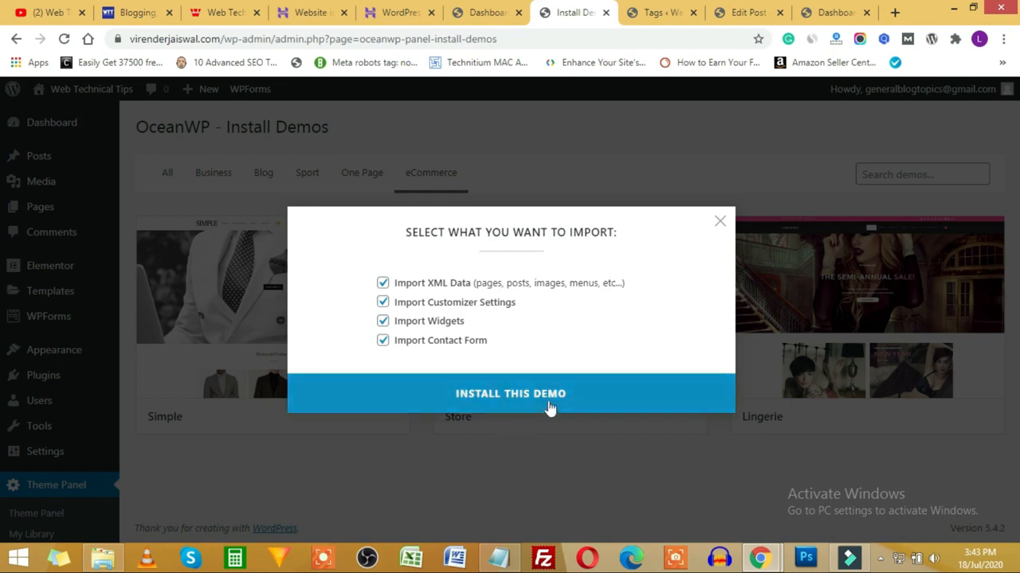
Step: Import the Store demo with all options ticked and view the resulting Season Sale homepage
click(510, 404)
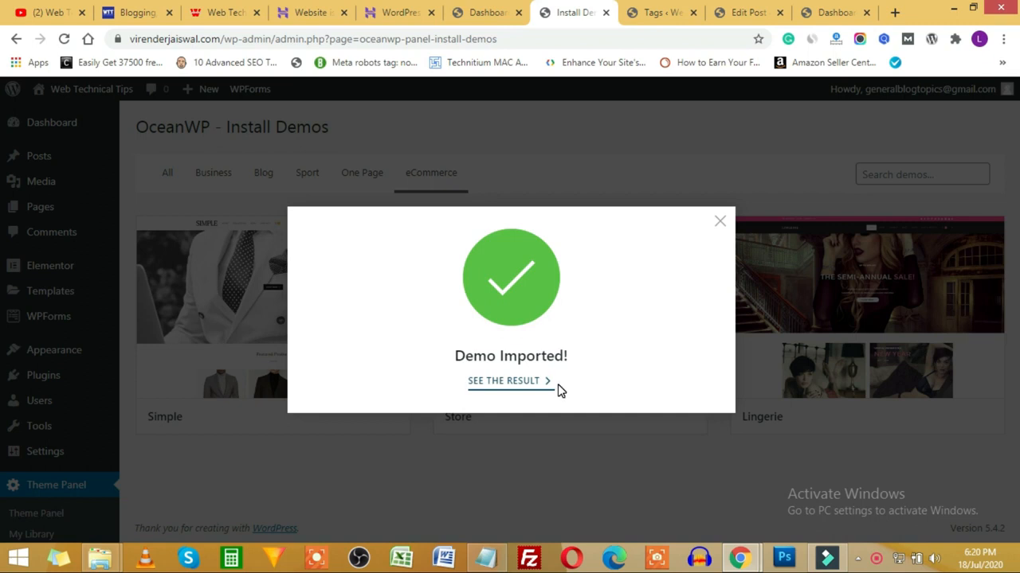
click(516, 386)
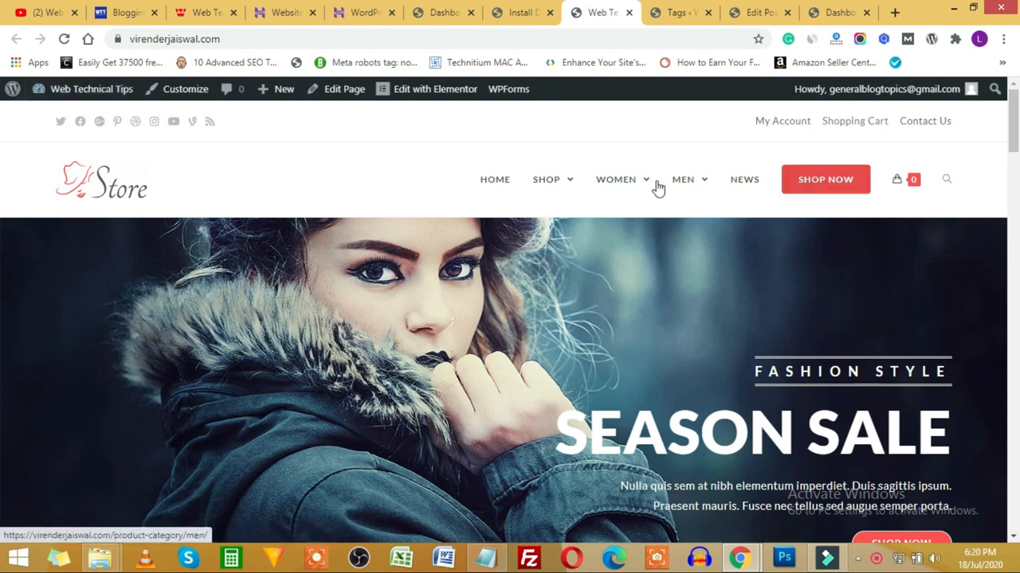
Step: Check the SHOP and WOMEN menus, scroll the homepage to the footer, then quick-view the Casual Dress
mouse_move(557, 188)
mouse_move(618, 189)
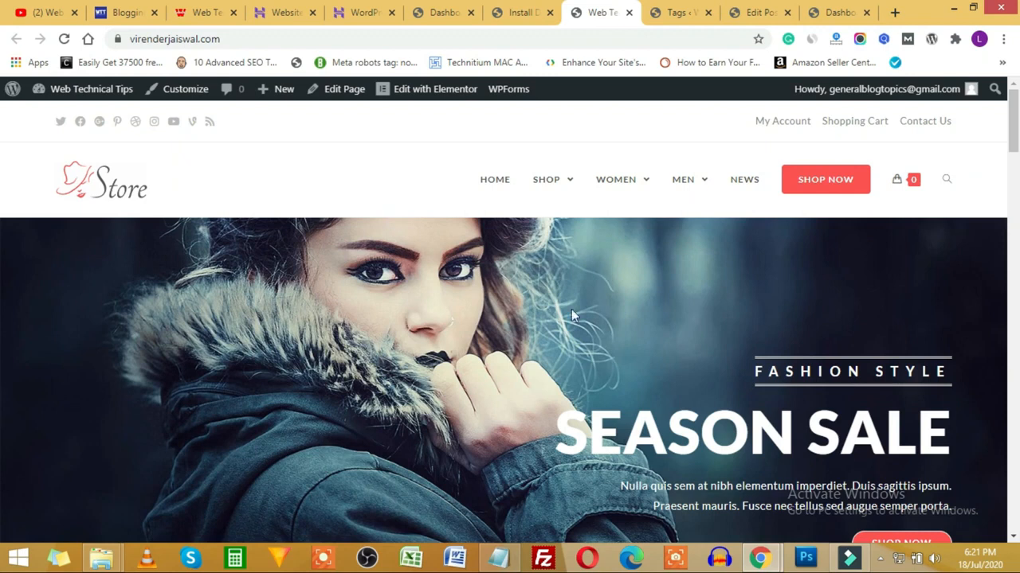
scroll(554, 321, down, 2)
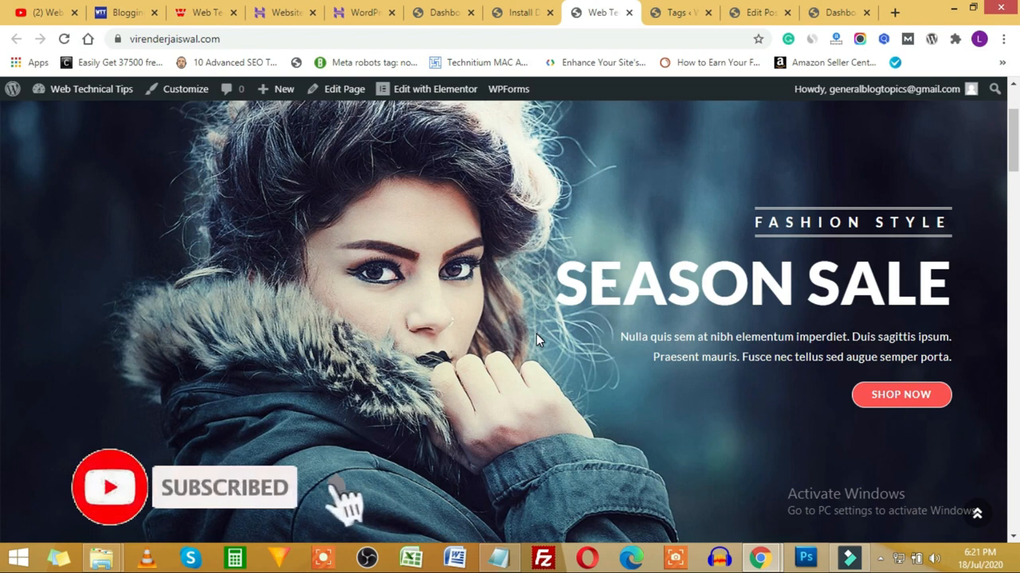
scroll(536, 336, down, 3)
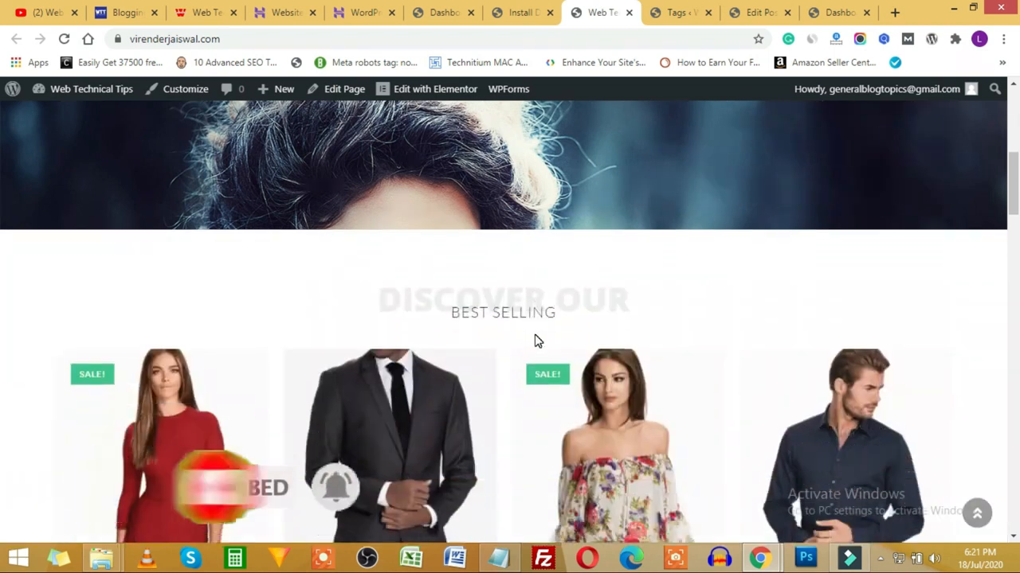
scroll(532, 341, down, 5)
scroll(446, 349, down, 8)
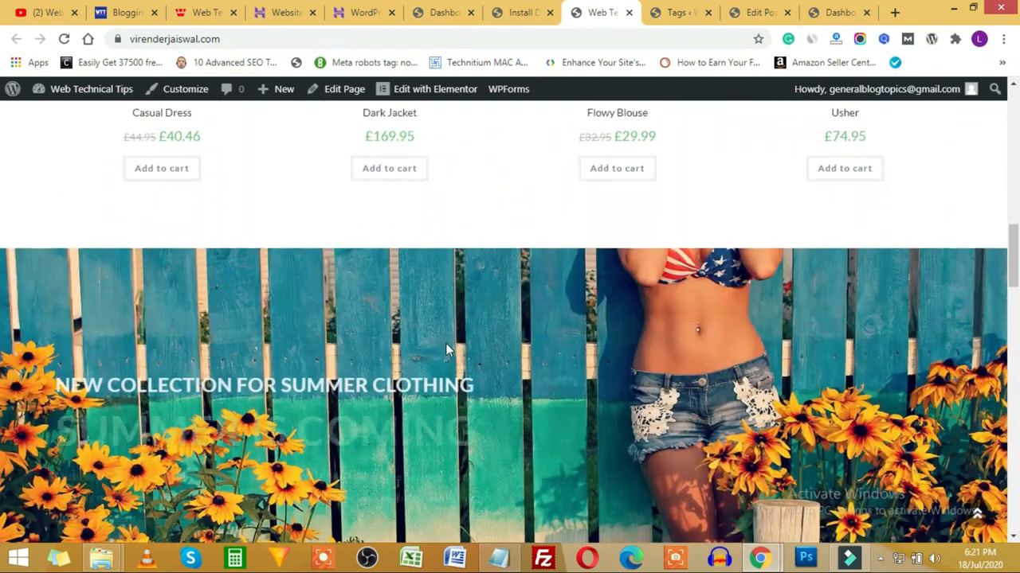
scroll(520, 355, down, 15)
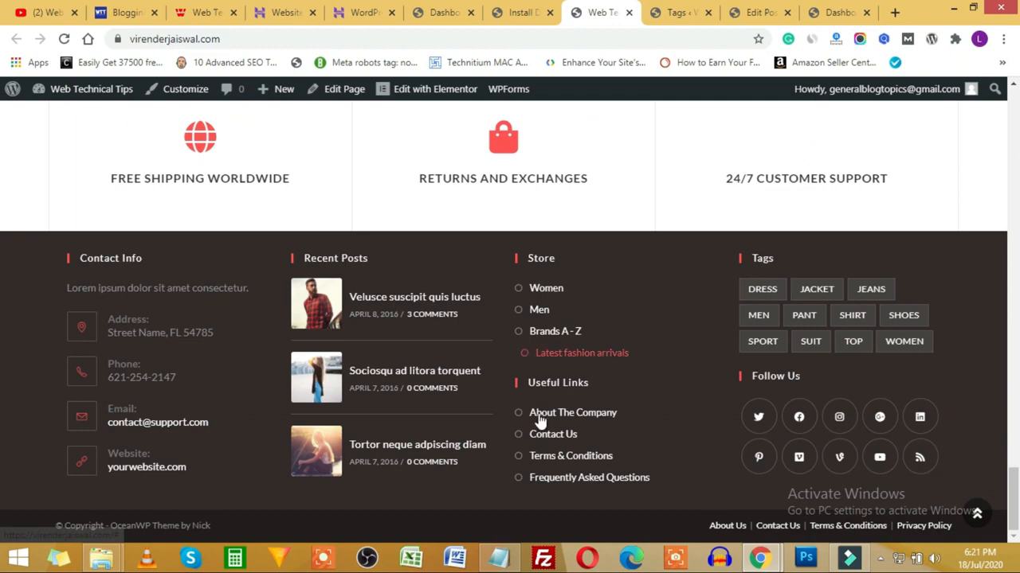
scroll(534, 454, up, 4)
scroll(531, 449, up, 12)
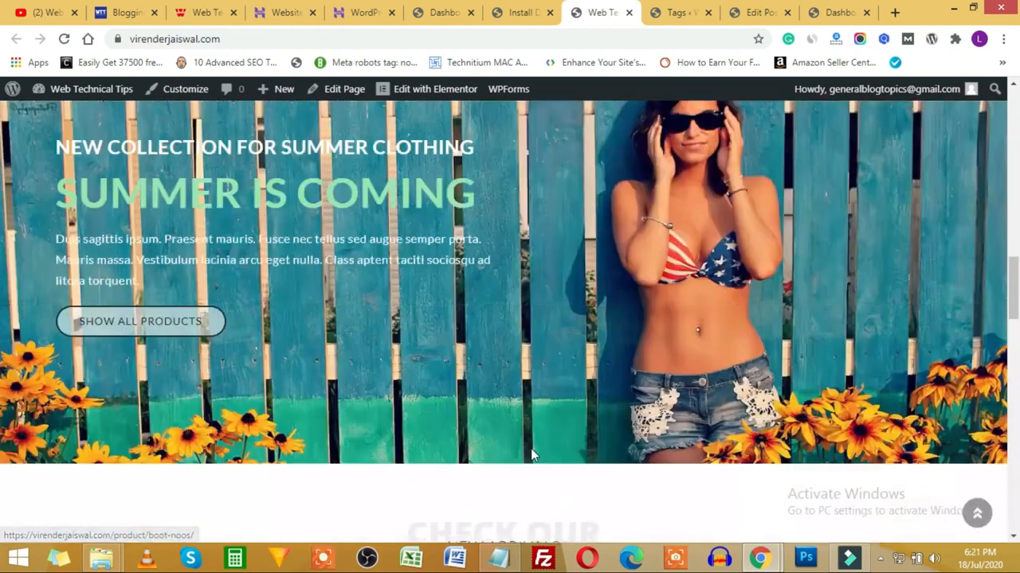
scroll(521, 436, down, 3)
scroll(422, 400, down, 6)
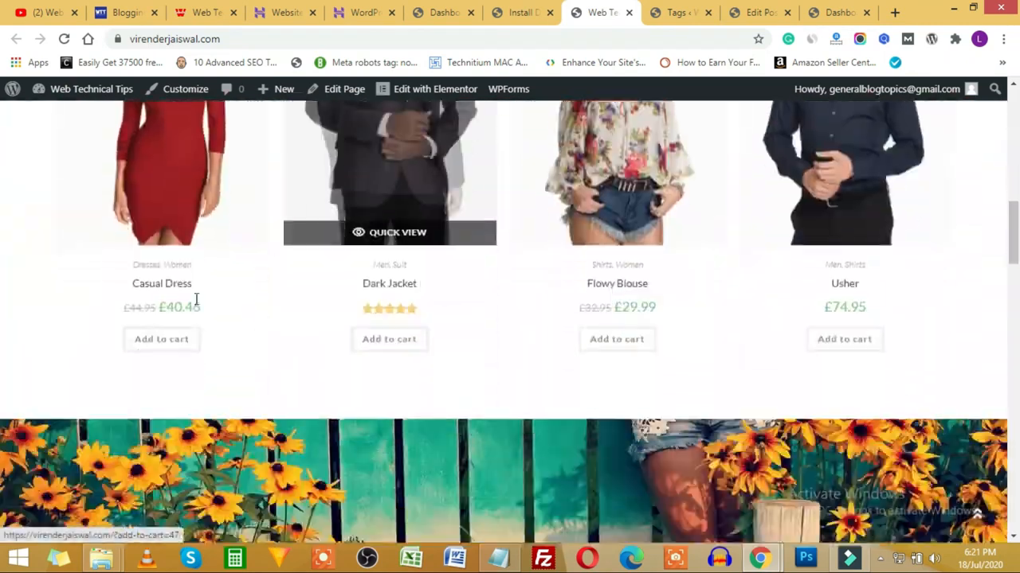
click(169, 212)
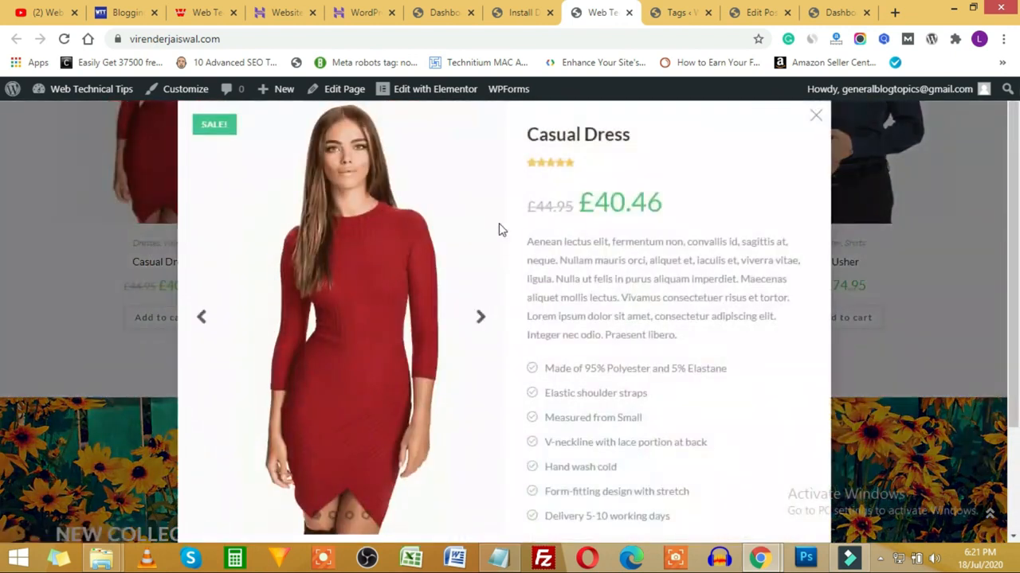
Step: Advance to the third Casual Dress photo in the quick view, then close it
scroll(502, 239, down, 2)
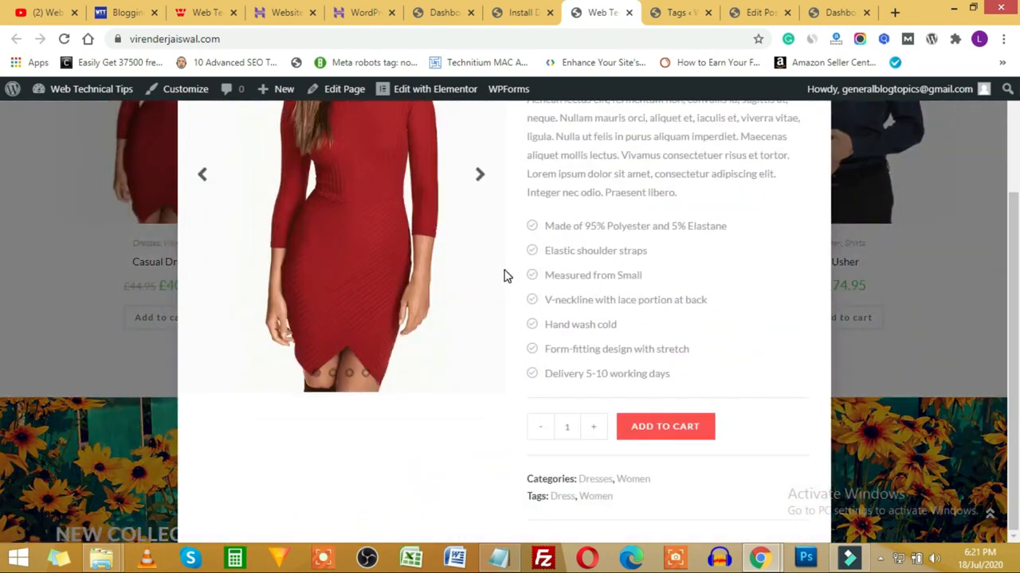
click(479, 174)
click(479, 175)
scroll(725, 315, up, 3)
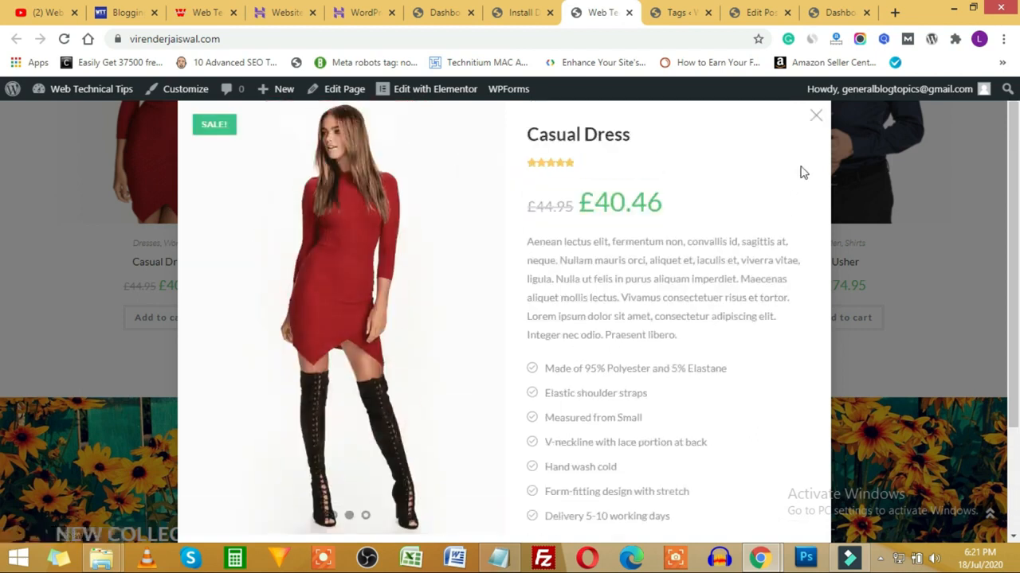
click(815, 119)
Step: Add one Casual Dress (£40.46) to the cart and open the cart page
click(162, 319)
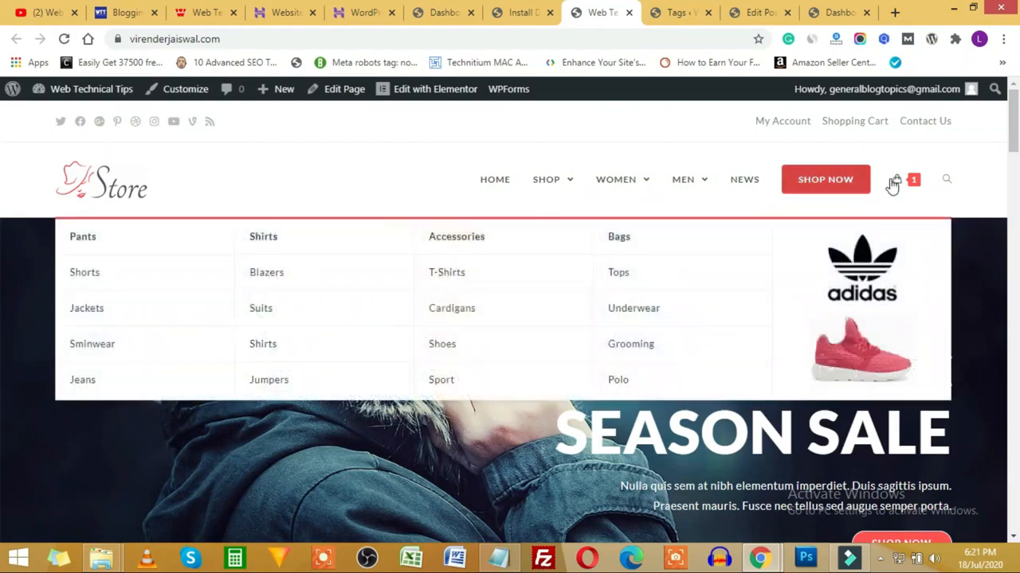
mouse_move(903, 185)
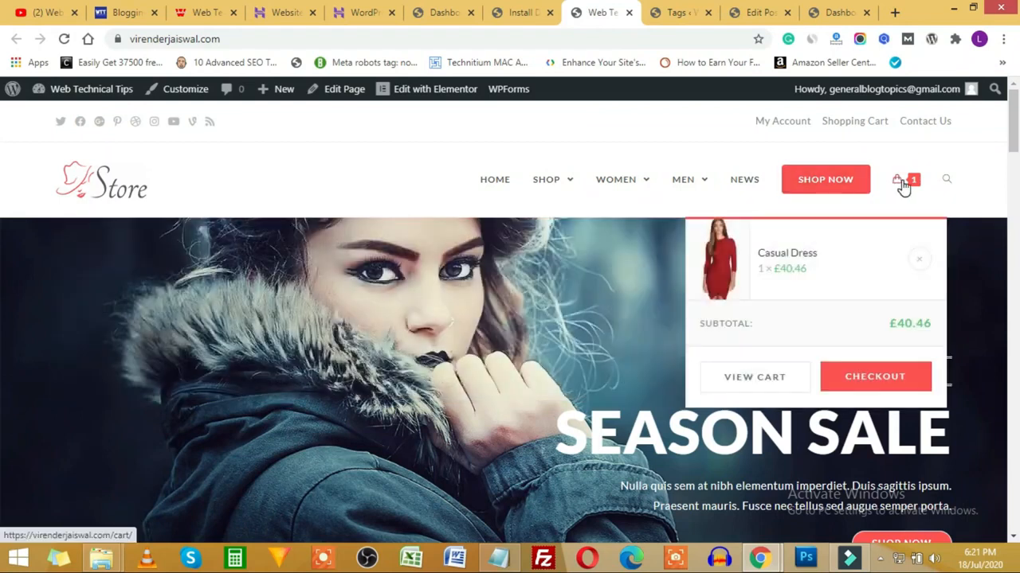
click(754, 378)
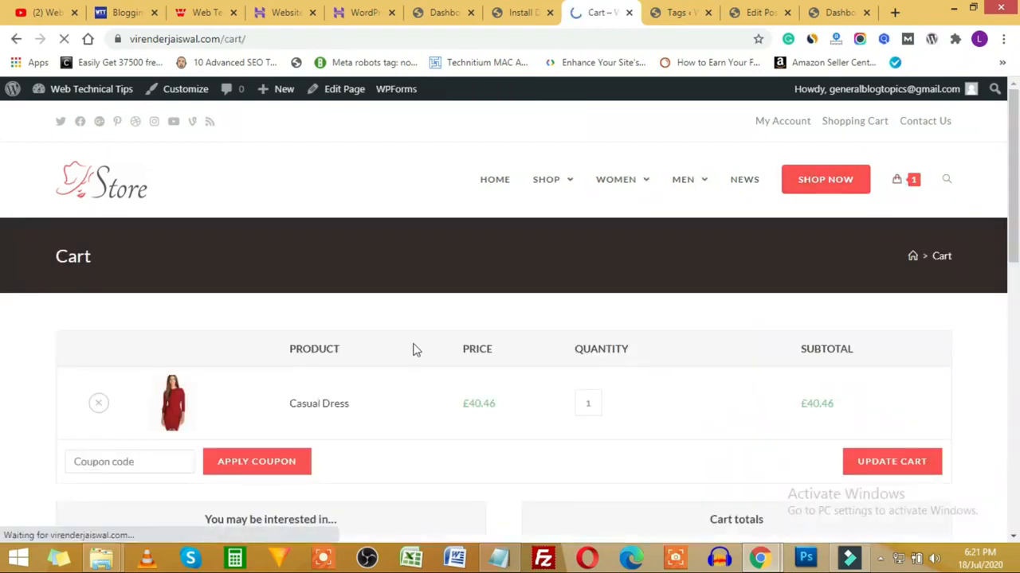
Step: Proceed from the cart holding the £40.46 Casual Dress to the checkout page
scroll(244, 398, down, 2)
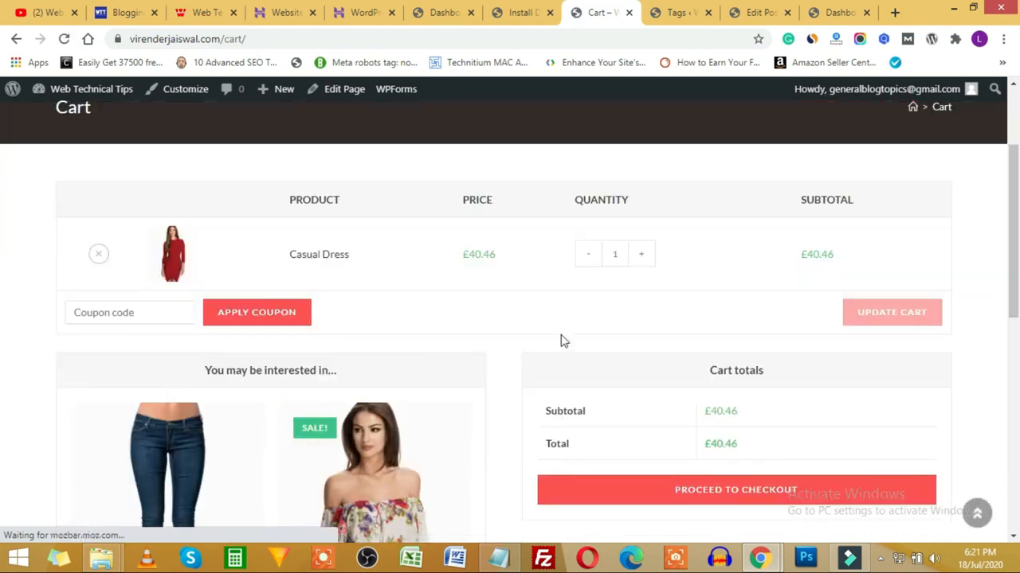
scroll(978, 321, down, 1)
scroll(978, 321, down, 2)
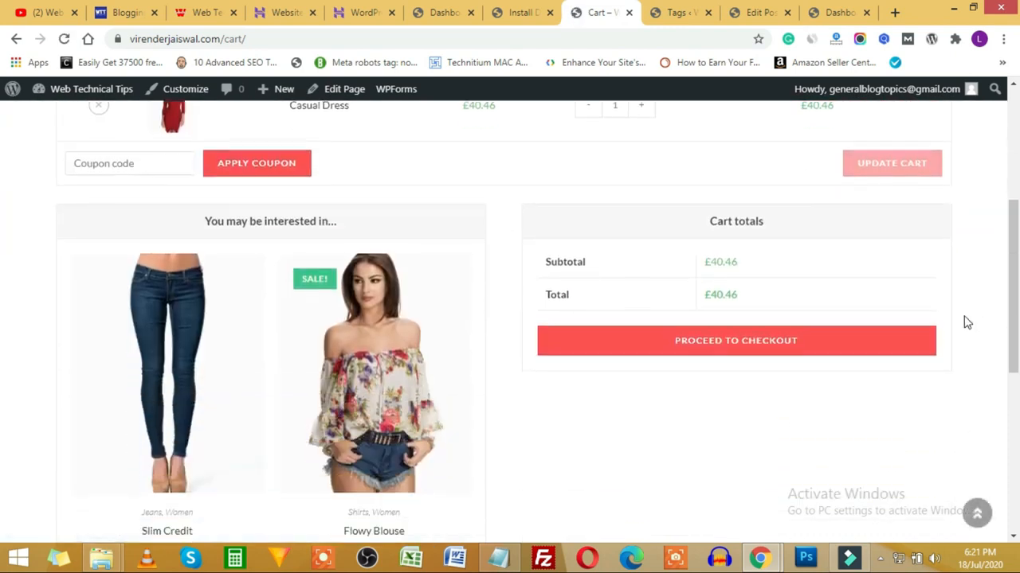
click(837, 340)
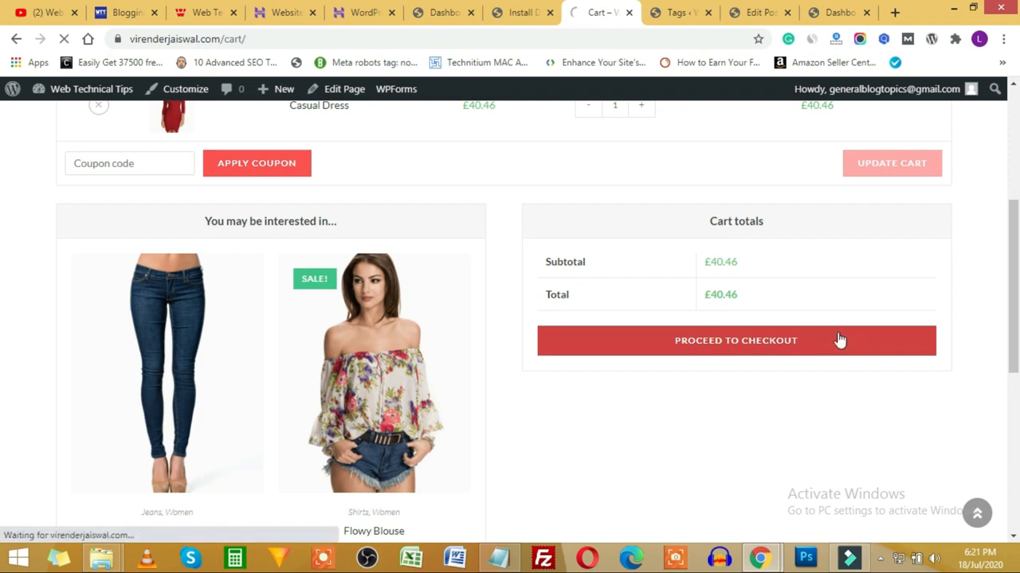
Step: Attempt to place the order, then bring the Notepad course outline to the front
scroll(223, 321, down, 3)
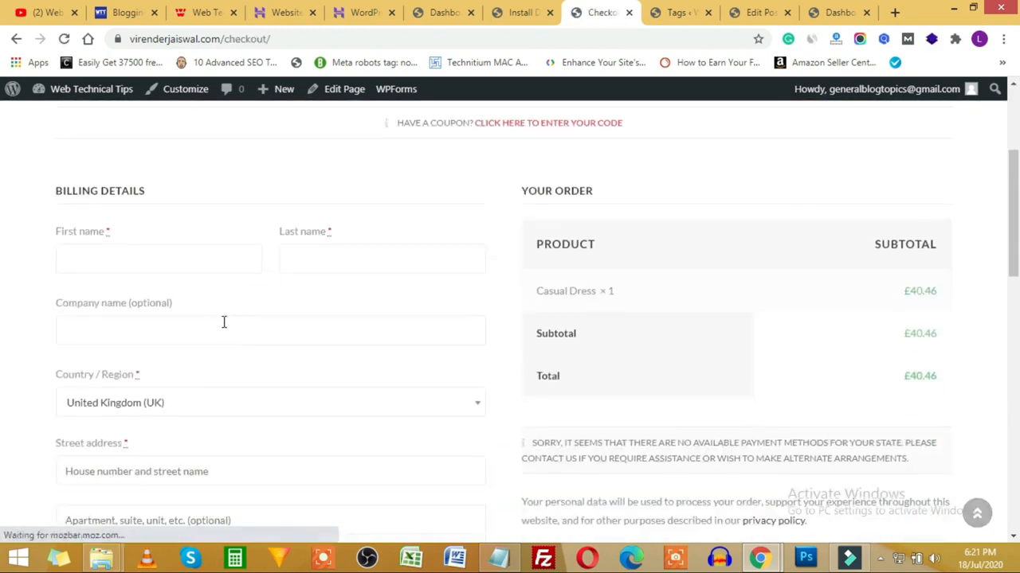
scroll(681, 268, down, 5)
click(792, 170)
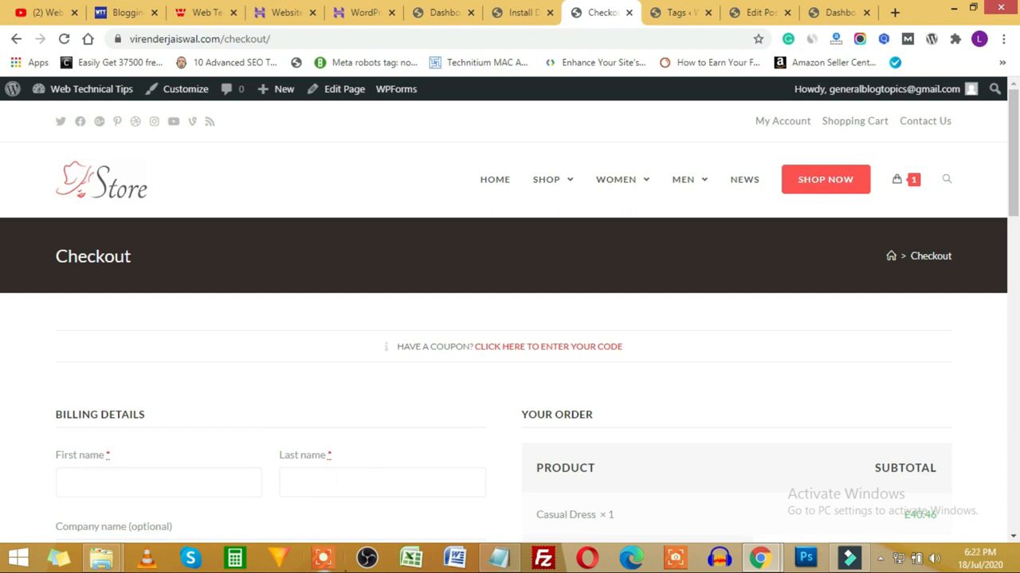
click(497, 557)
scroll(396, 358, up, 8)
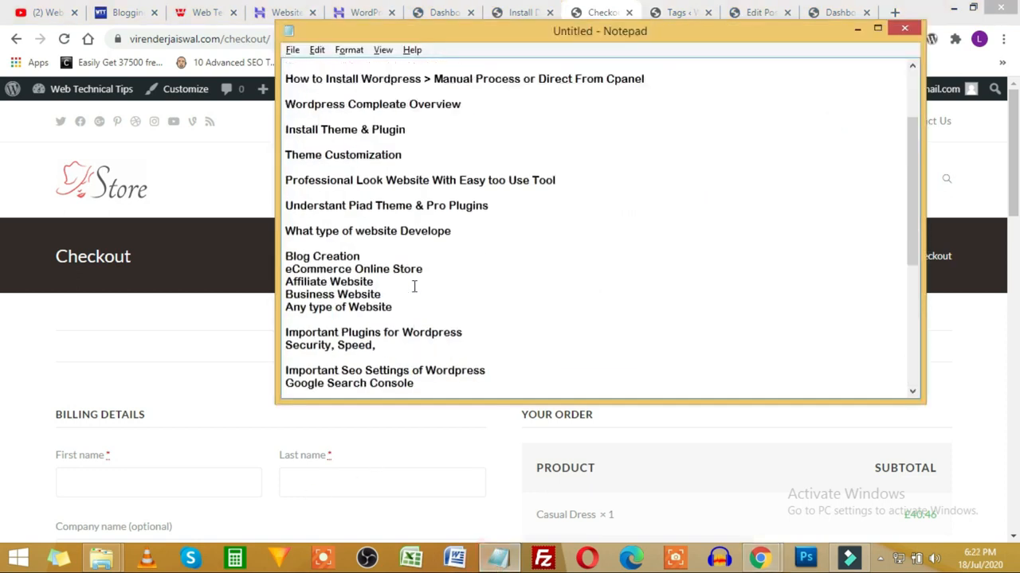
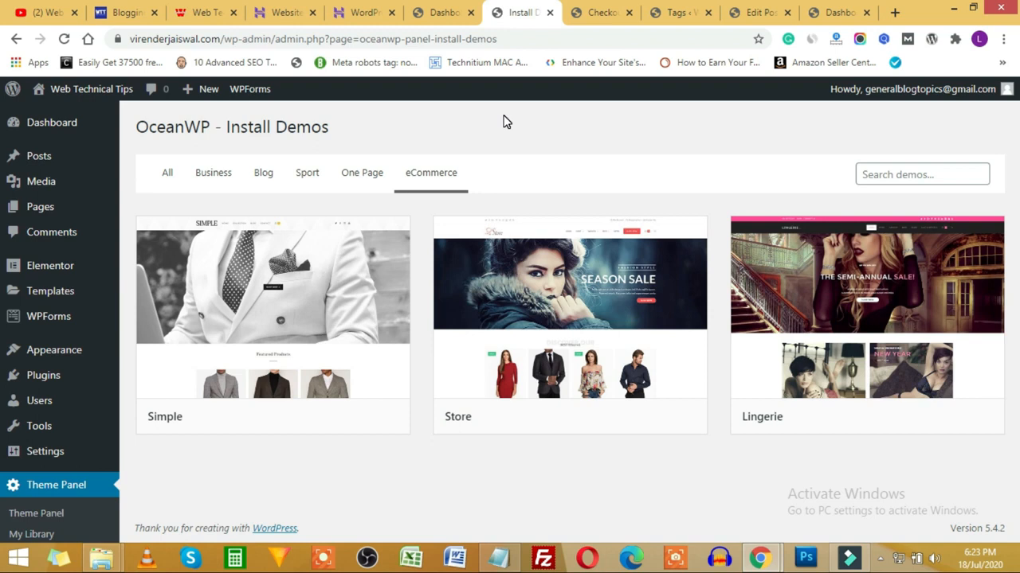
Step: From the Install Demos page, open Appearance > Customize to preview the imported Store demo
click(442, 18)
click(522, 8)
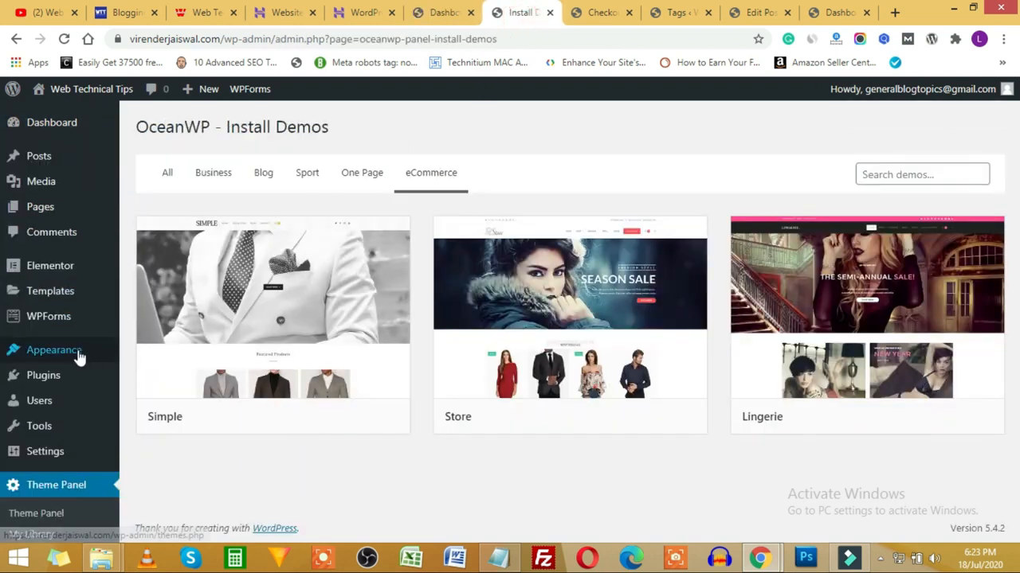
mouse_move(84, 358)
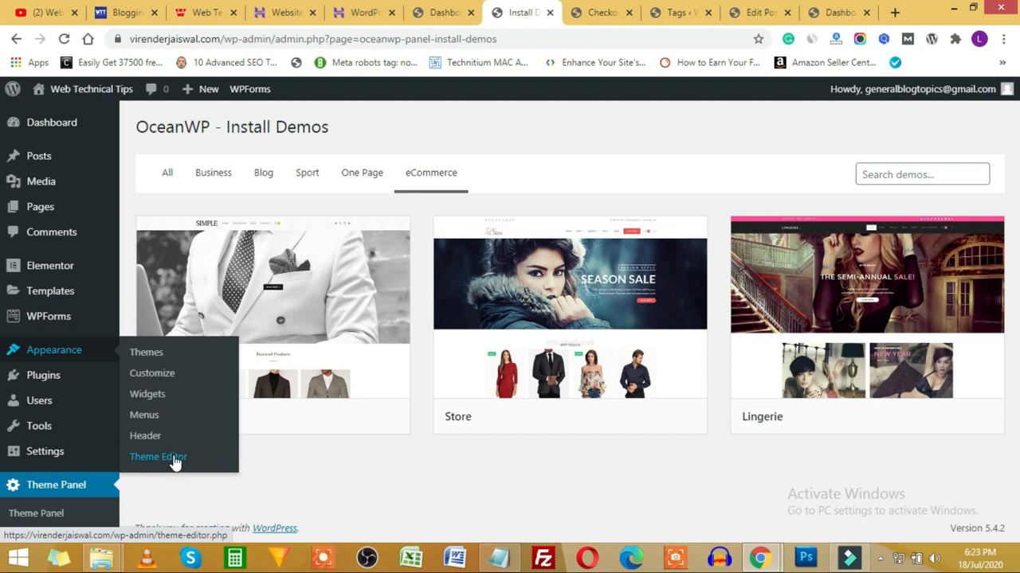
click(151, 374)
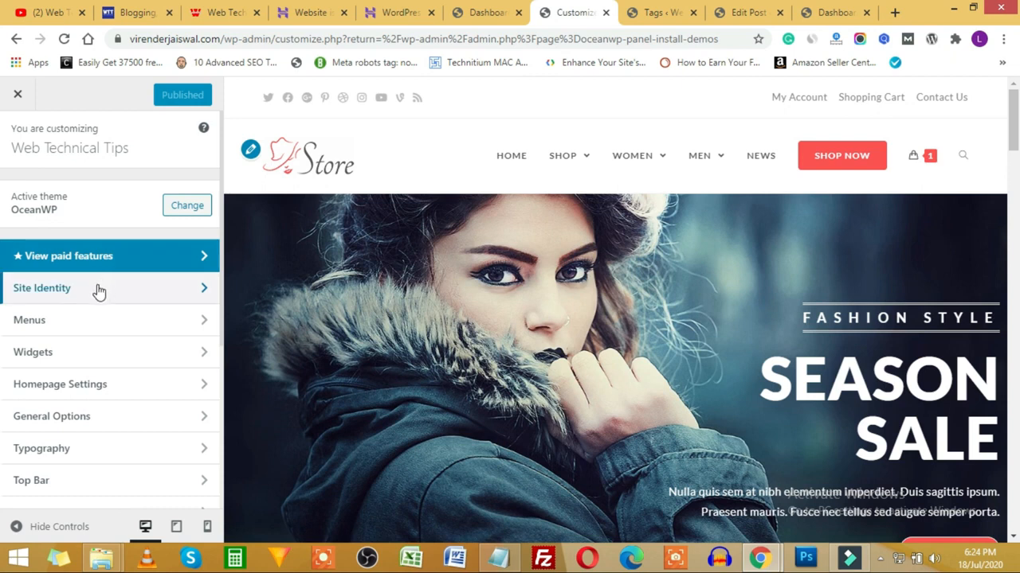
Step: Look over the Site Identity tagline, then move on to the Customizer's Header section
click(70, 288)
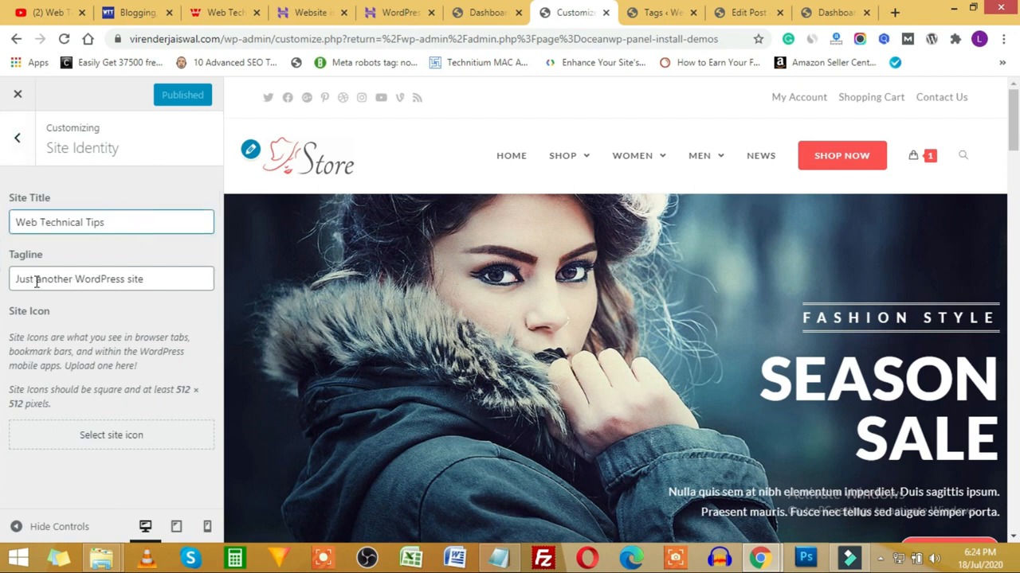
drag(38, 280, 153, 279)
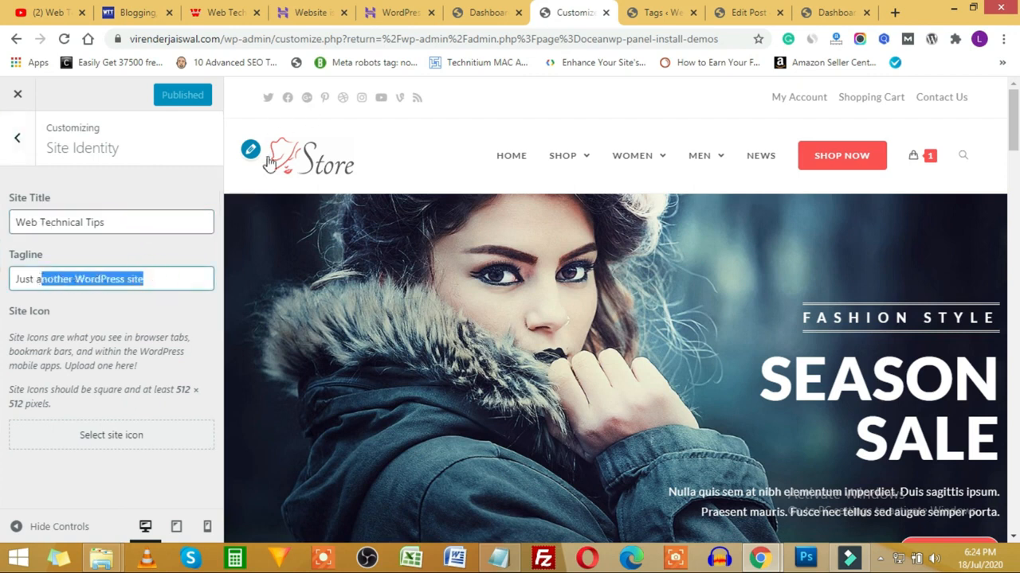
click(17, 139)
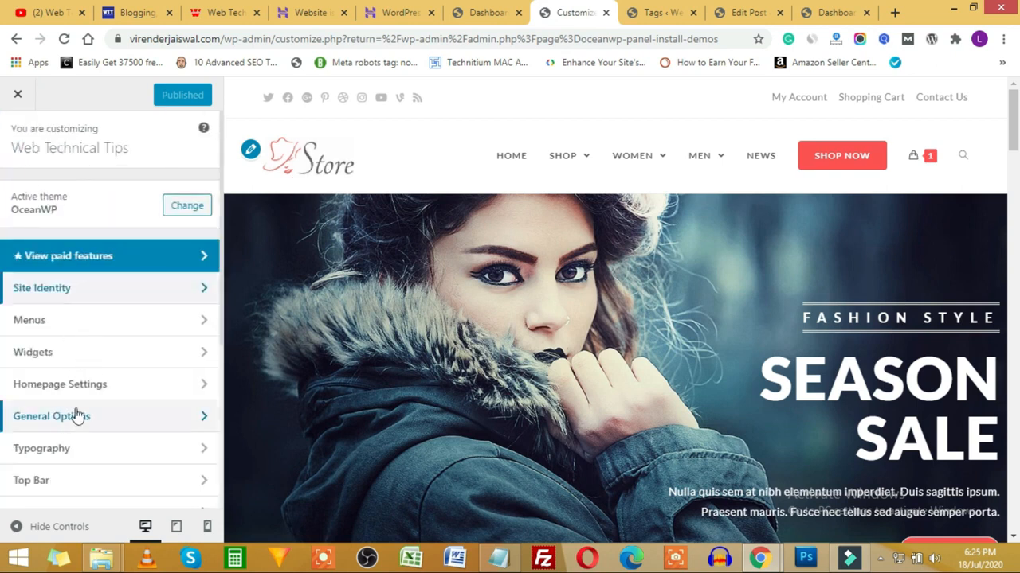
scroll(68, 430, down, 1)
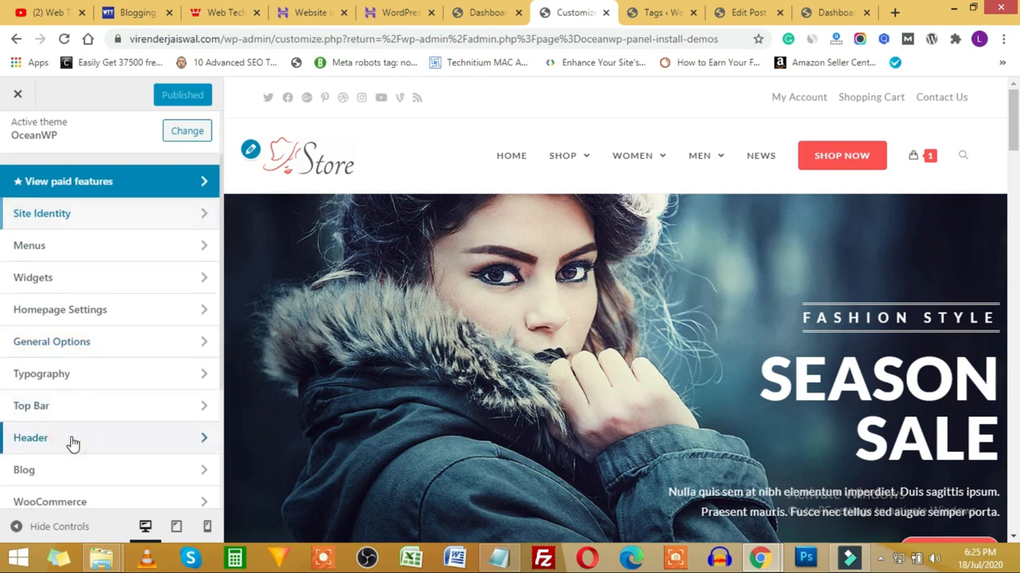
click(72, 441)
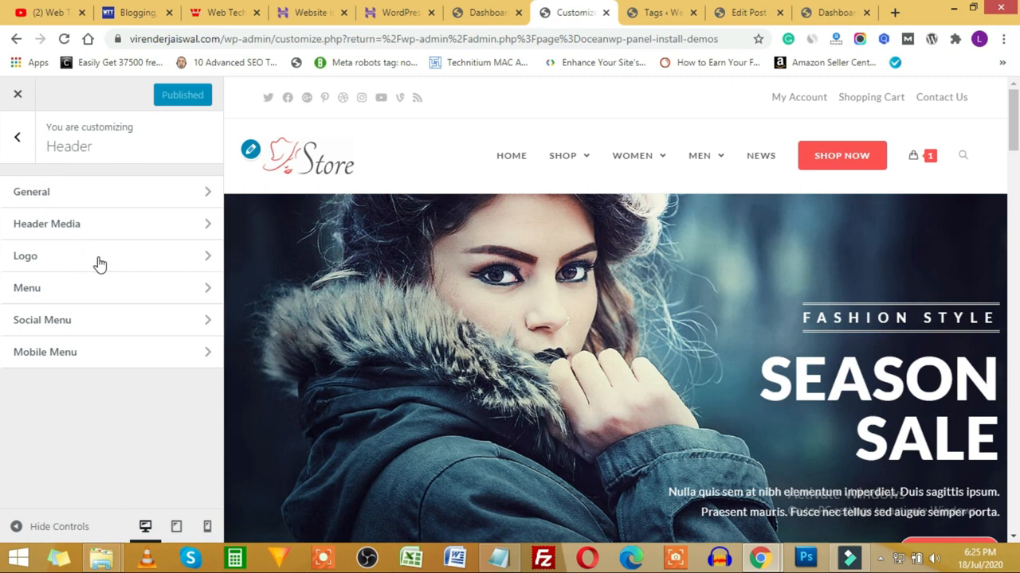
Step: Set the logo's Max Height slider to 54 px and return to the main Customizer list
click(148, 266)
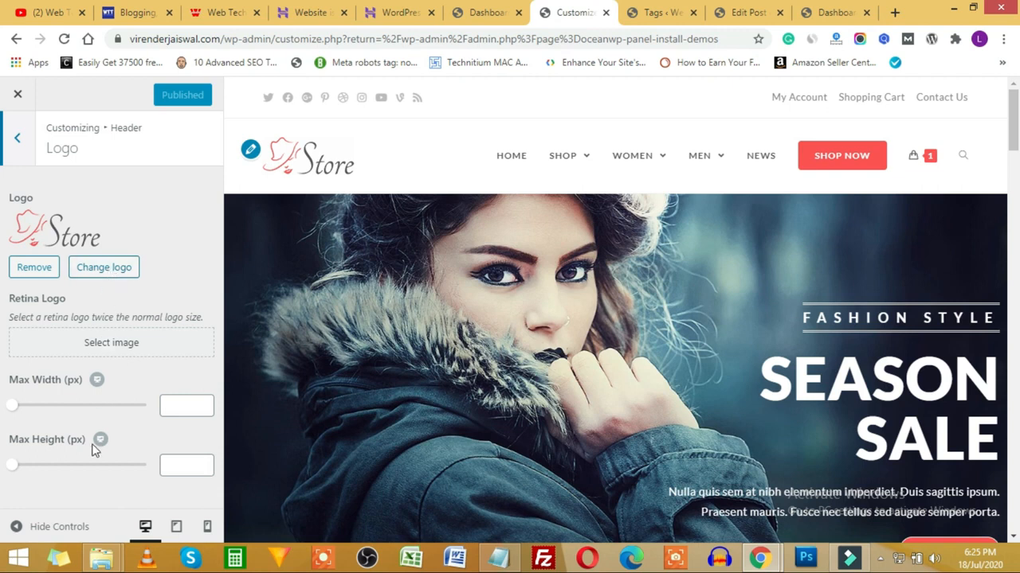
mouse_move(13, 470)
mouse_down()
mouse_move(105, 475)
mouse_move(1, 474)
mouse_move(25, 471)
mouse_up()
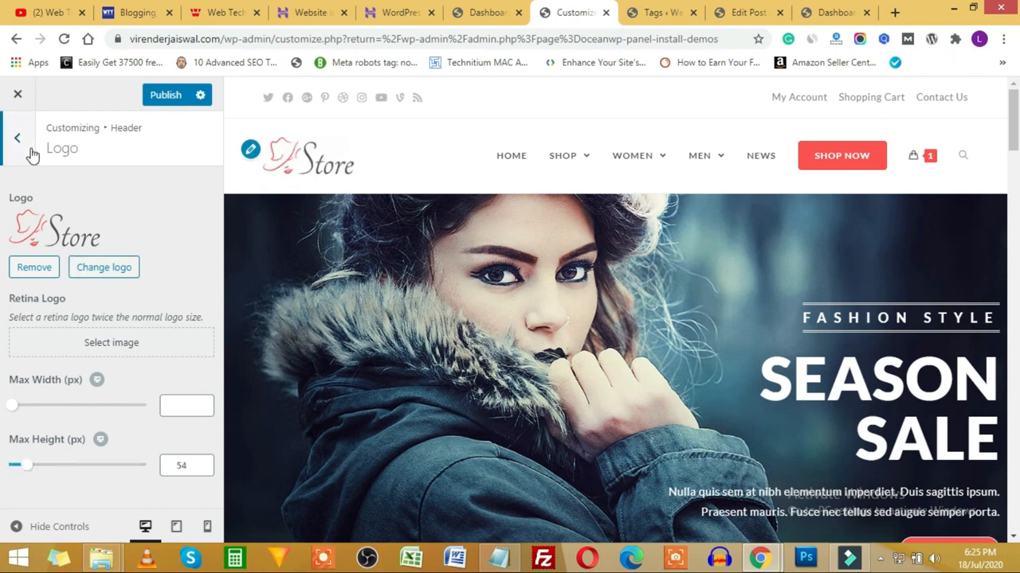
key(Escape)
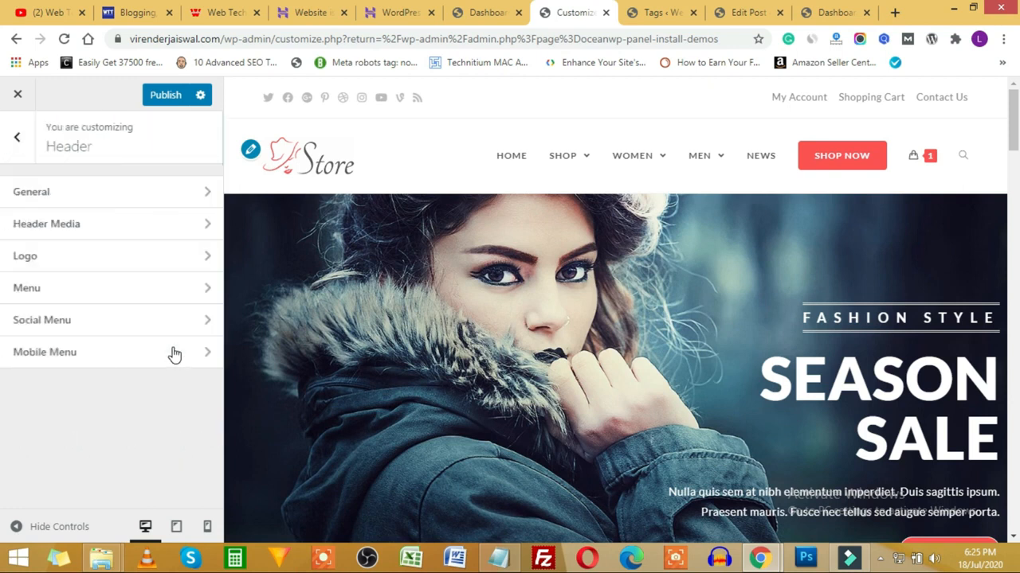
click(19, 144)
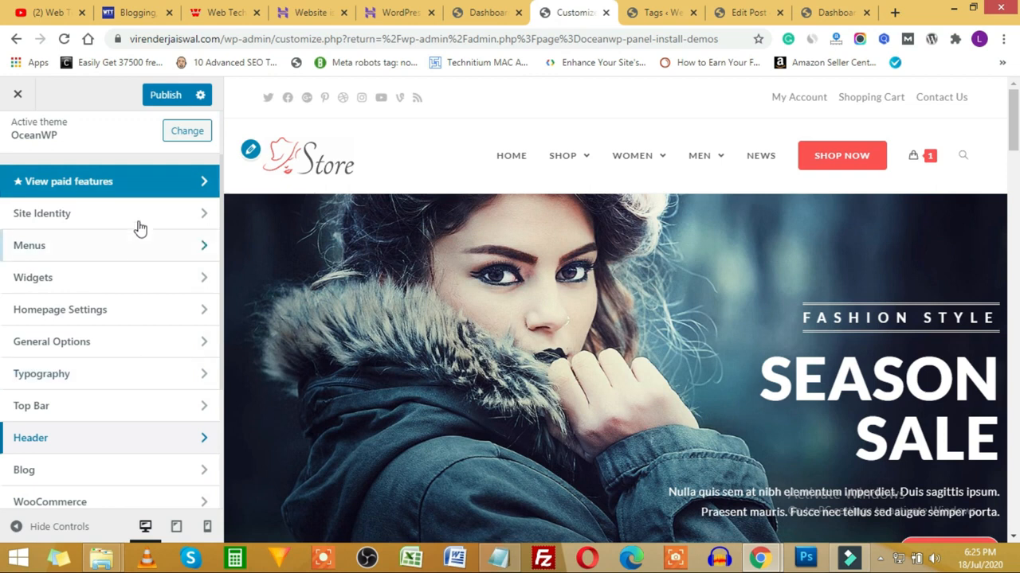
Step: In Menus, open the Top Menu holding My Account, Shopping Cart and Contact Us
click(163, 253)
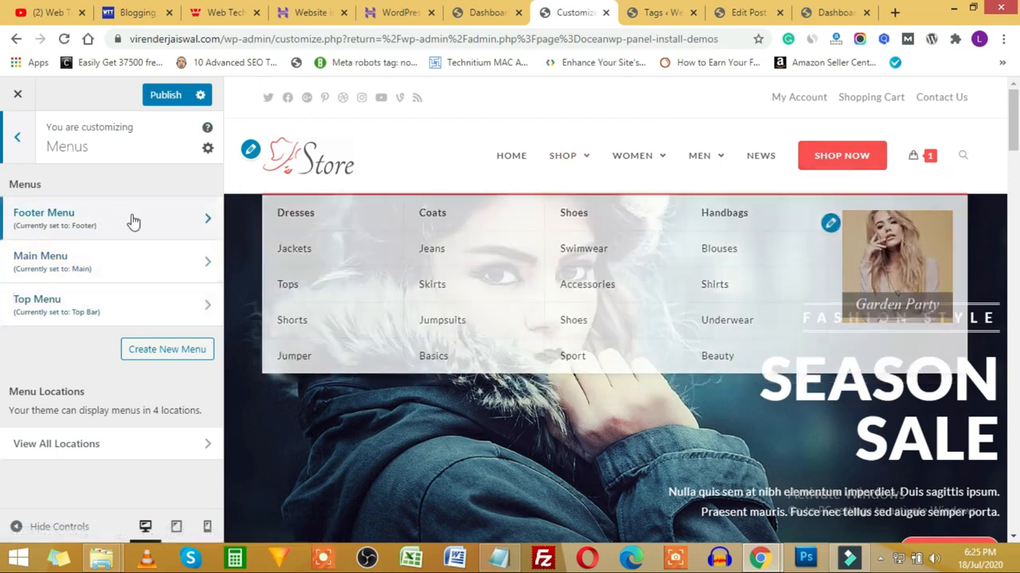
scroll(623, 301, down, 15)
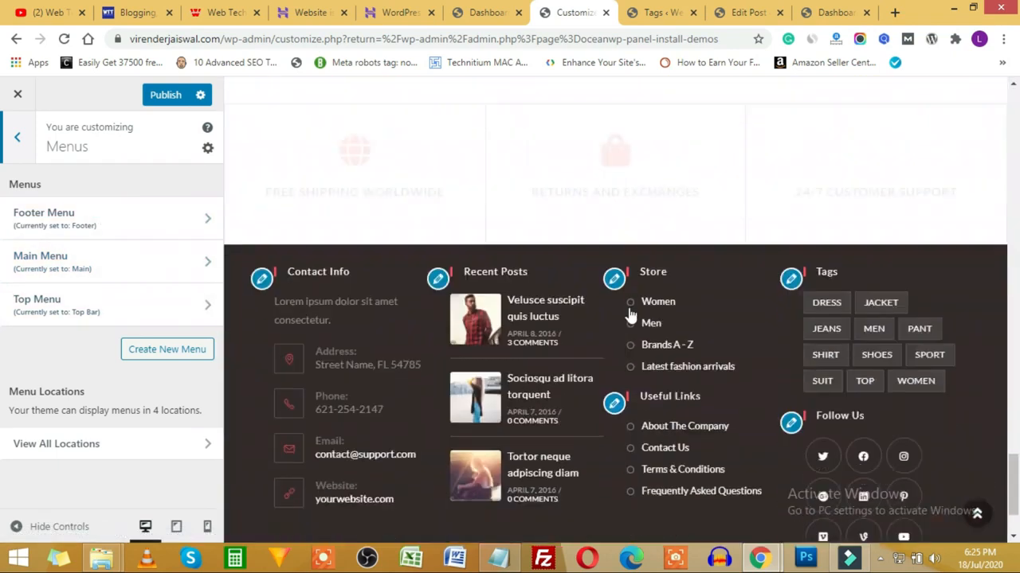
scroll(630, 316, down, 1)
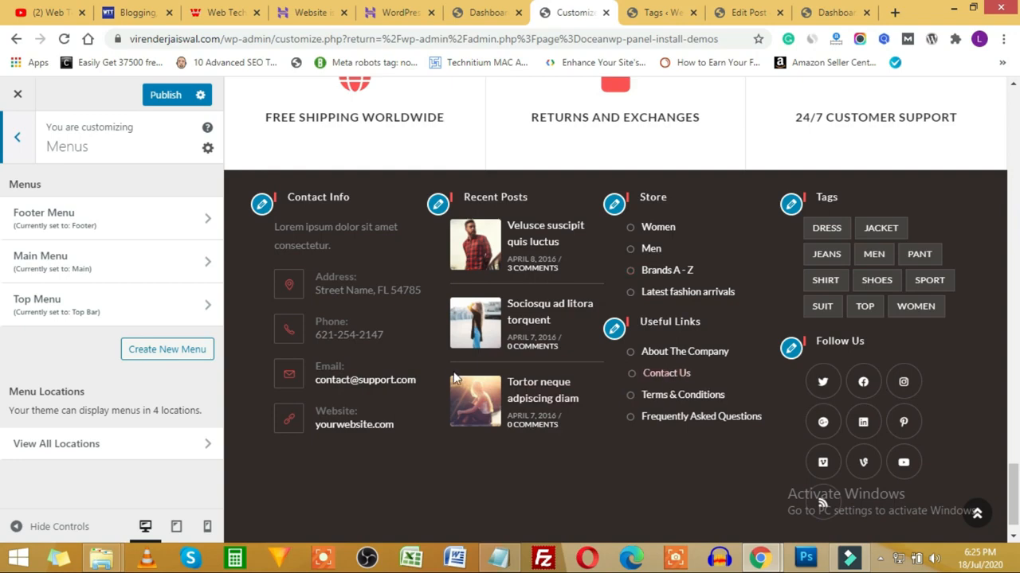
scroll(452, 380, up, 20)
mouse_move(689, 161)
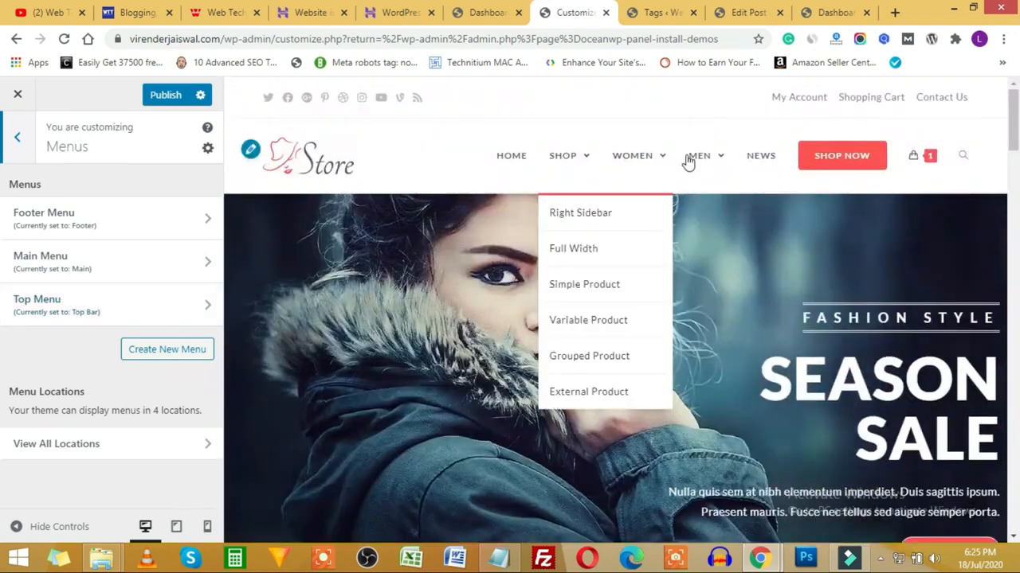
click(188, 306)
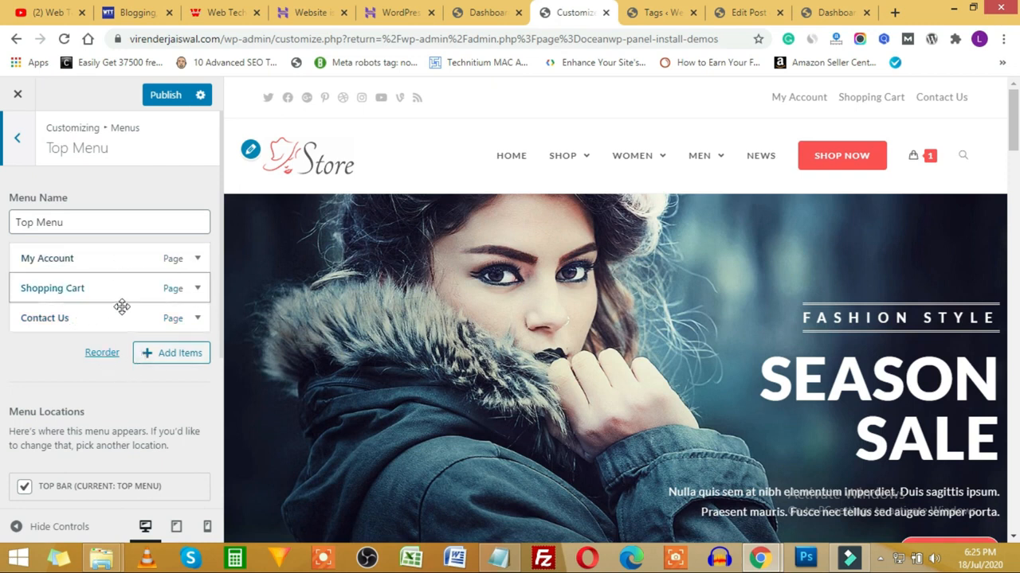
Step: Drag Shopping Cart above My Account in the Top Menu and expand its details
drag(120, 294, 114, 253)
click(196, 263)
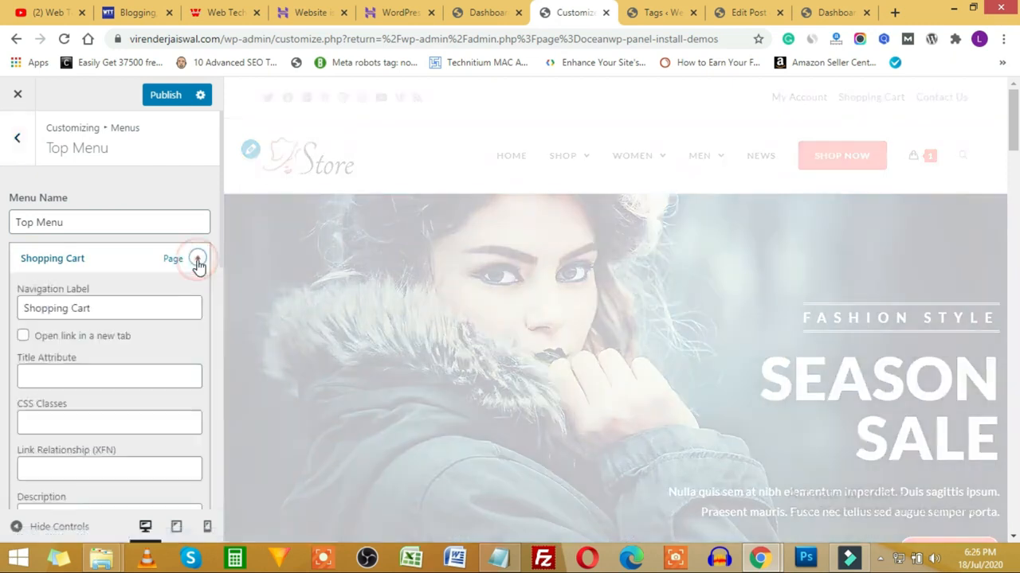
scroll(83, 398, down, 4)
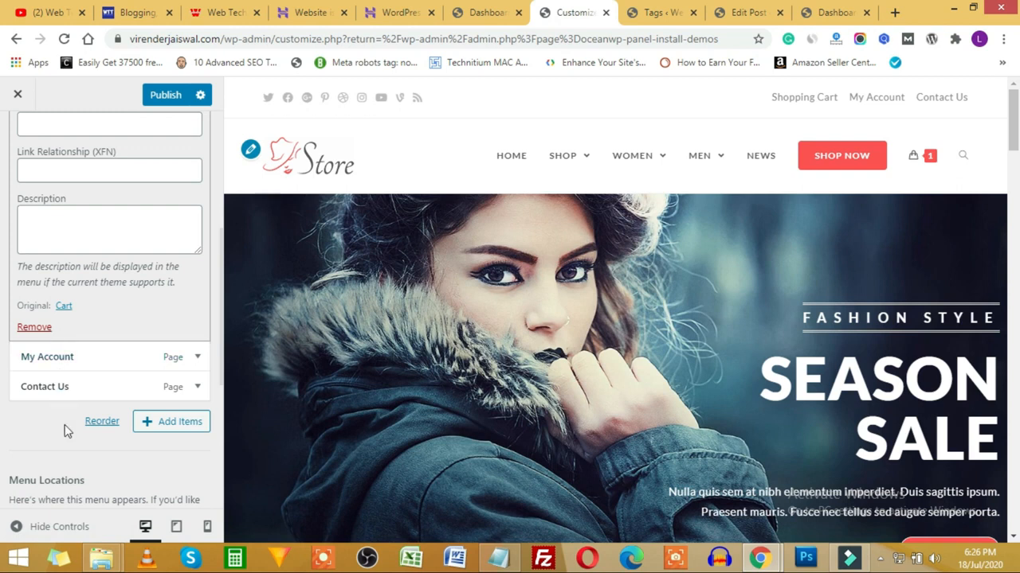
Step: Browse the Add Items lists for Pages, Posts and Products, then close the picker and leave the menu
click(181, 430)
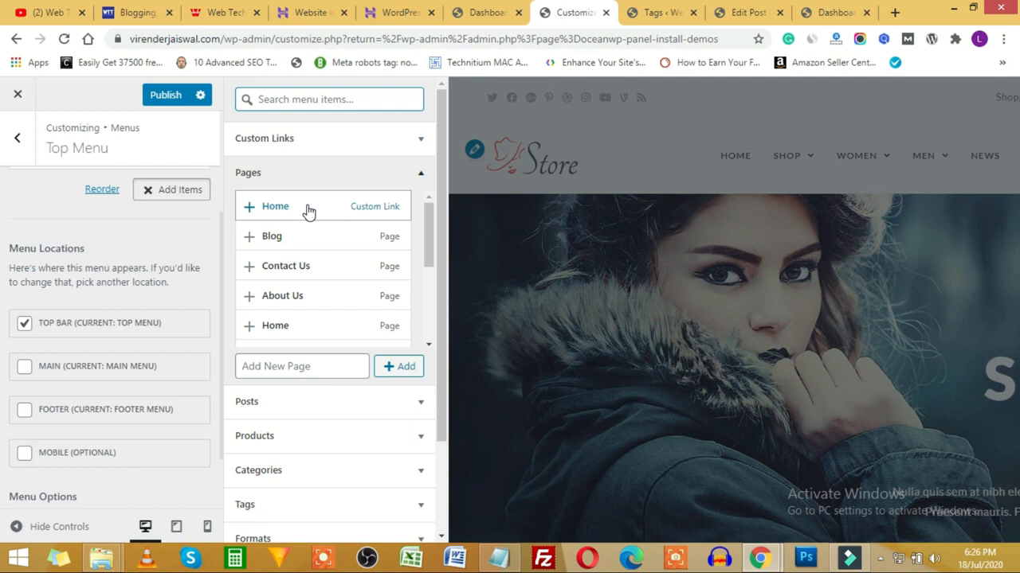
scroll(311, 303, down, 3)
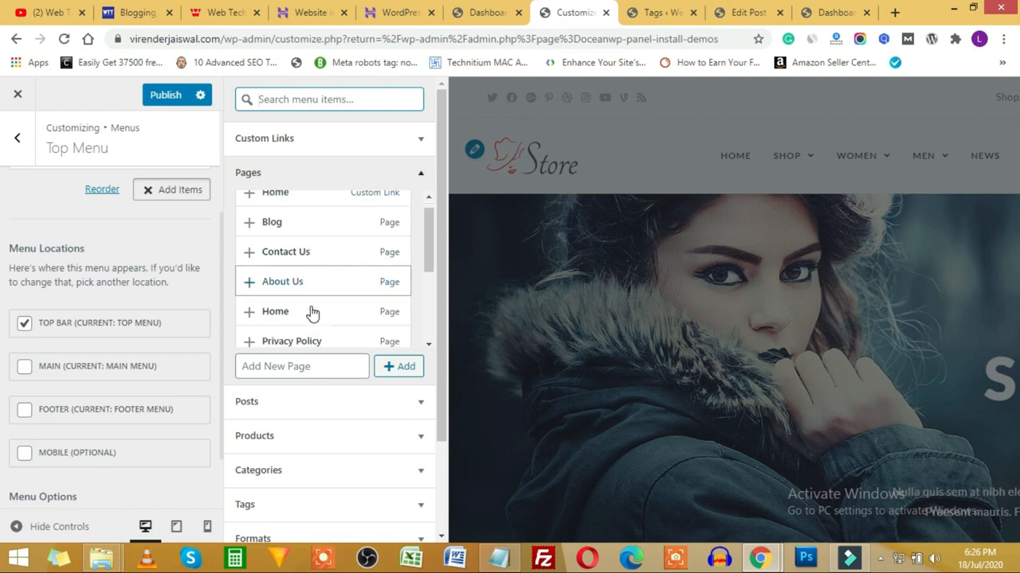
click(394, 403)
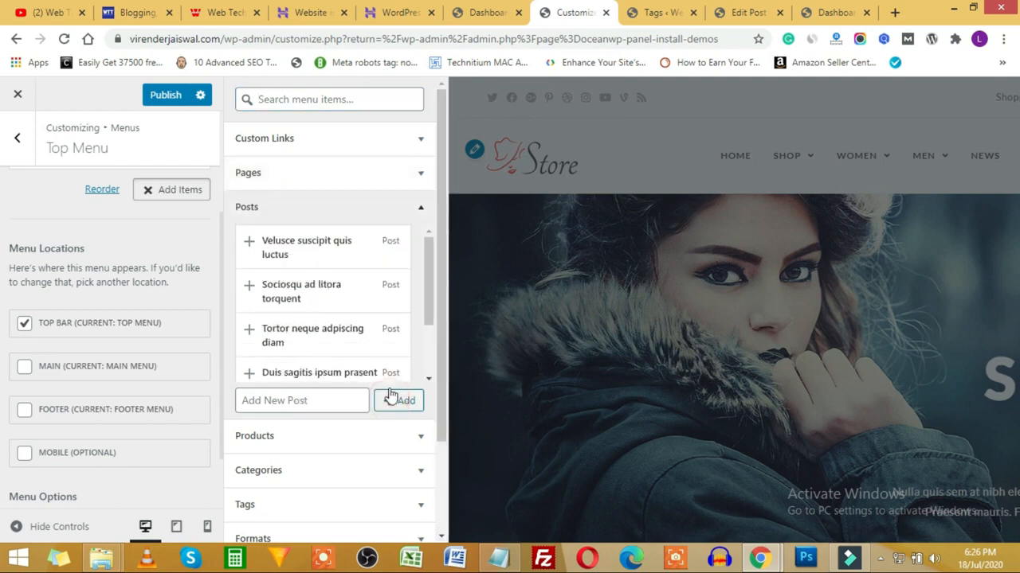
click(414, 446)
scroll(335, 350, down, 5)
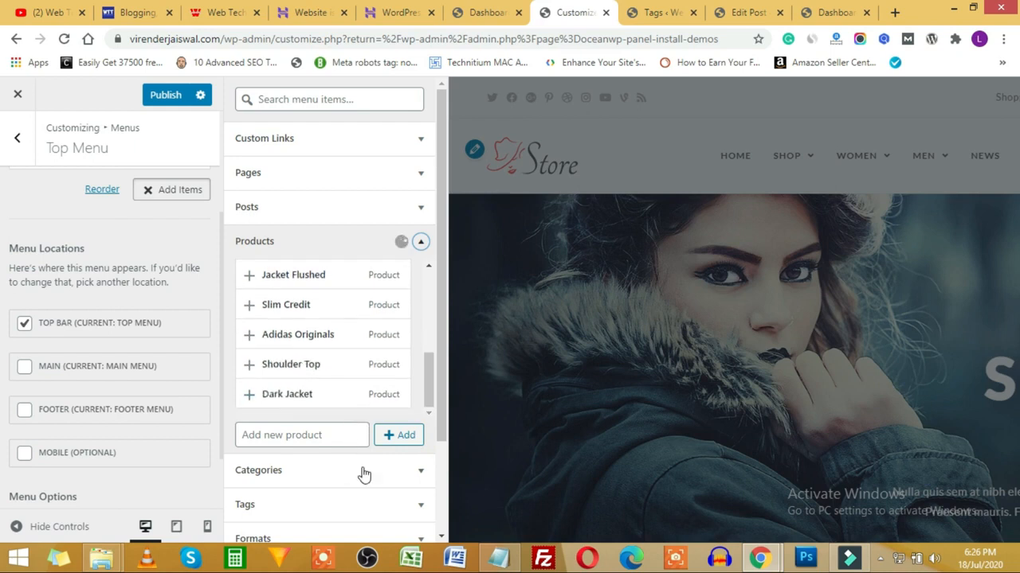
scroll(376, 486, down, 2)
scroll(344, 395, up, 2)
click(155, 196)
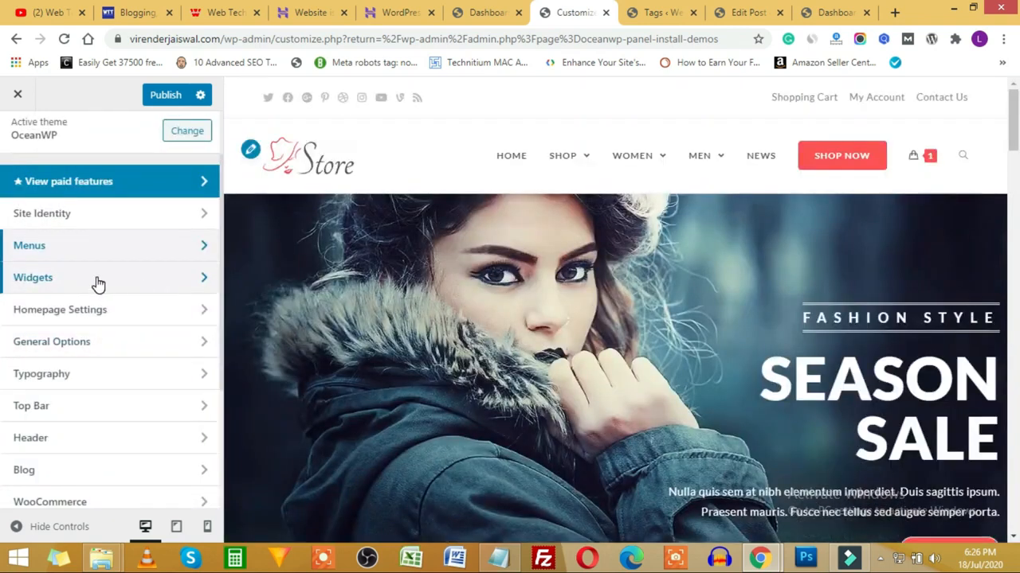
Step: Open the Customizer's Widgets section and its Footer 1 widget area
click(152, 277)
scroll(677, 314, down, 4)
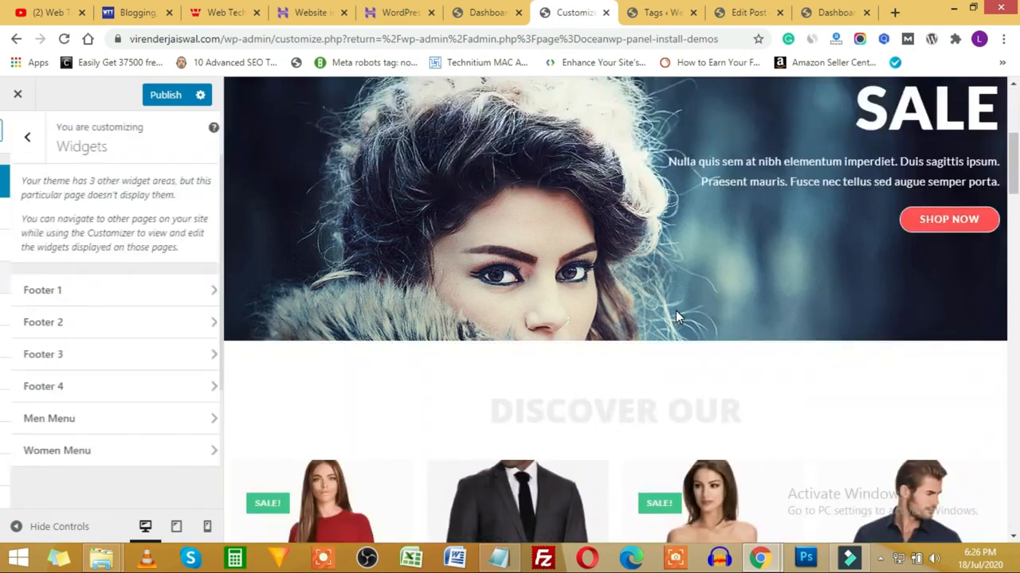
scroll(677, 316, down, 15)
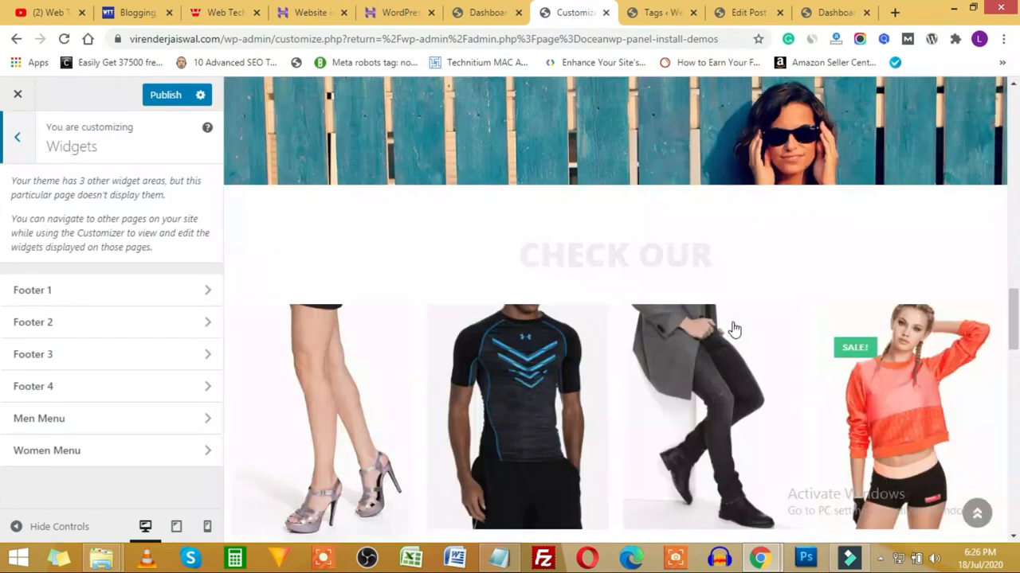
scroll(732, 319, down, 3)
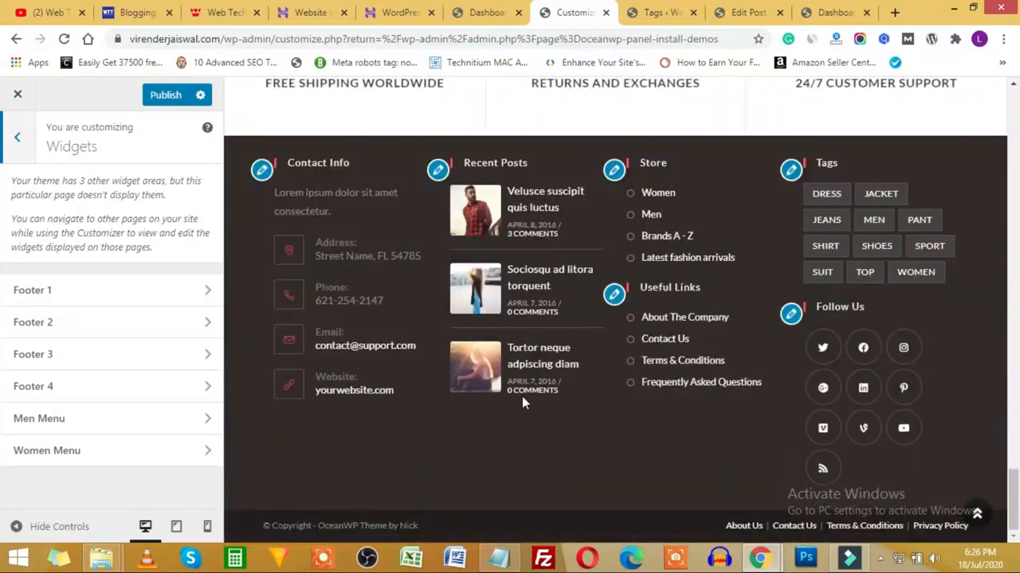
click(157, 293)
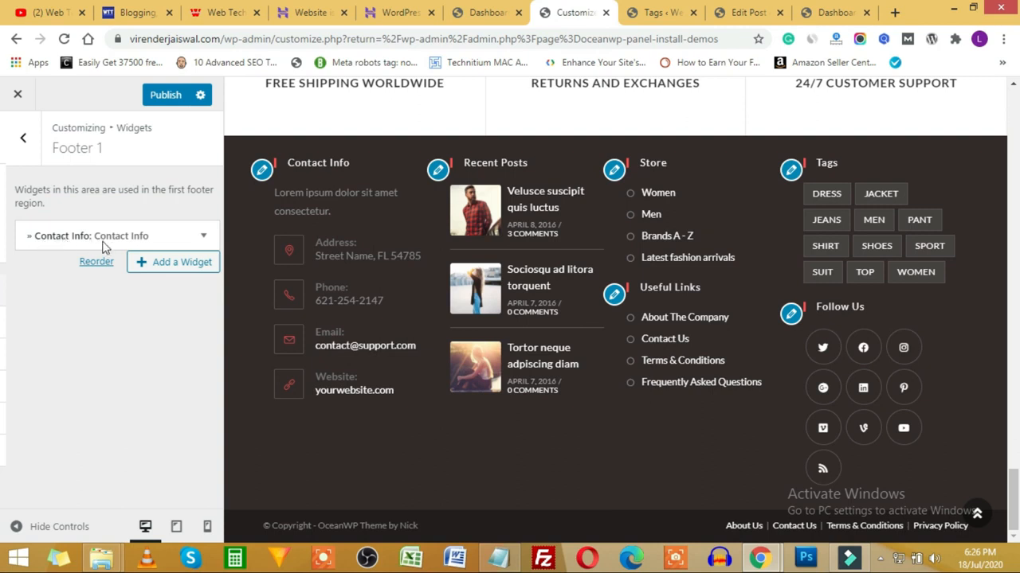
Step: Retitle the Contact Info widget to 'Contact' and scroll through its fields
click(195, 237)
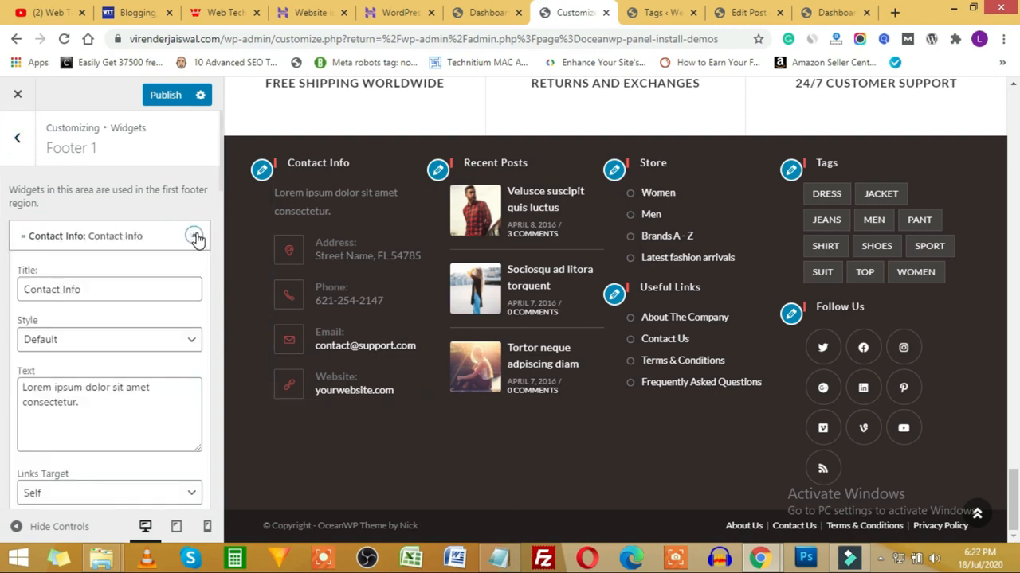
drag(93, 292, 12, 301)
click(65, 290)
click(92, 285)
key(BackSpace)
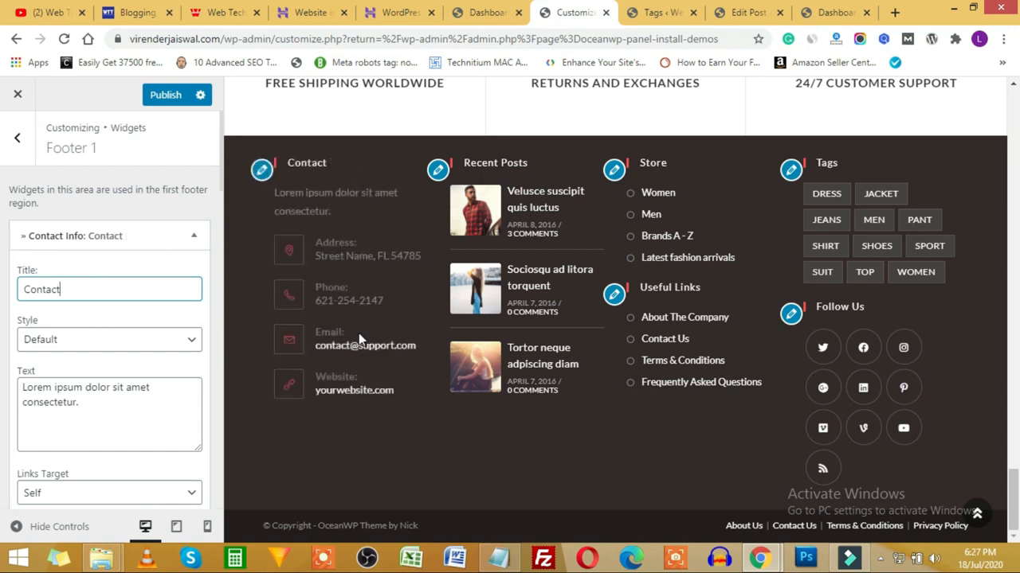
scroll(107, 355, down, 6)
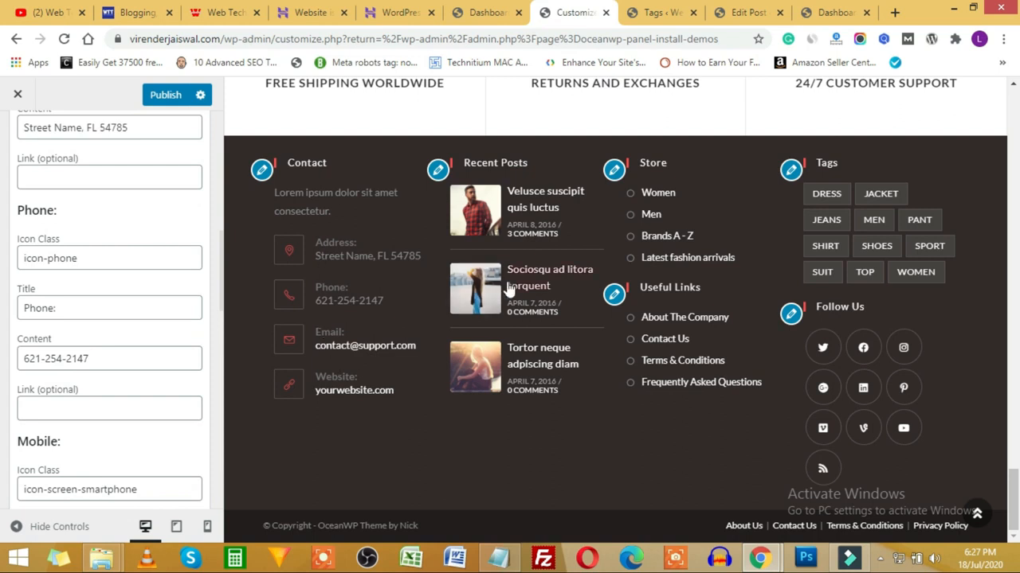
scroll(466, 319, up, 5)
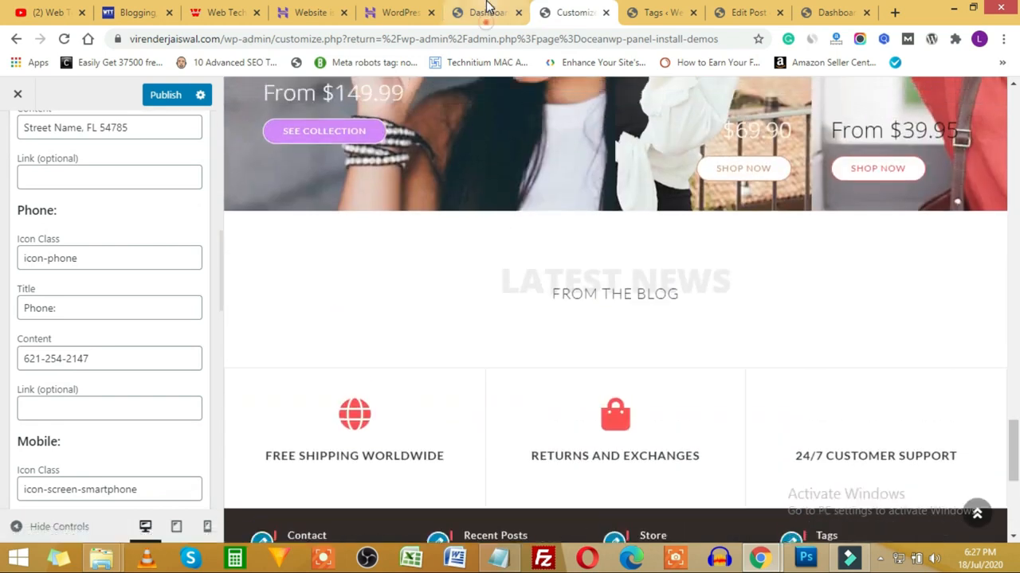
click(488, 9)
Step: On the Appearance > Widgets page, expand Footer 1 and Footer 2 to see their widgets
mouse_move(72, 418)
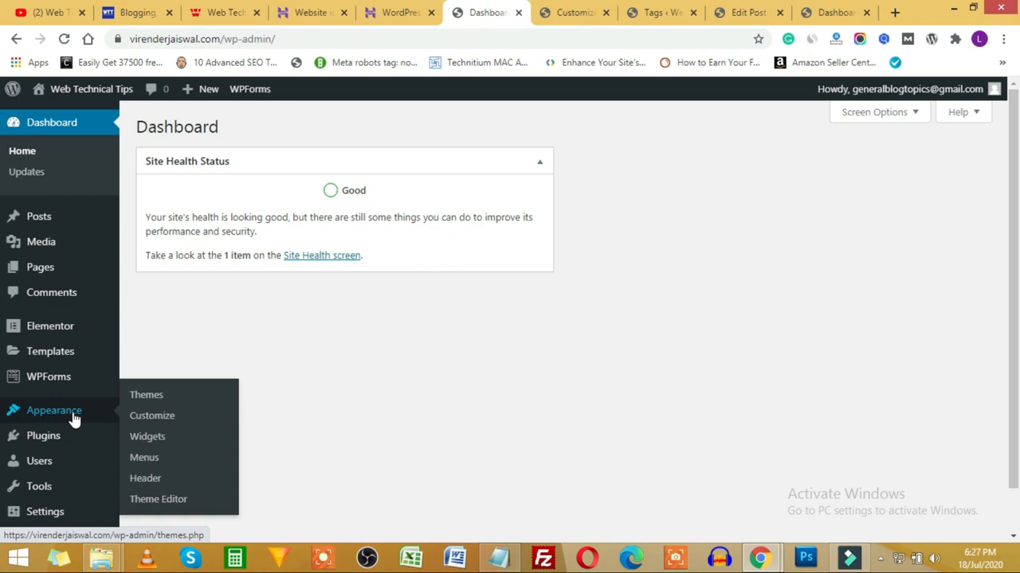
click(163, 444)
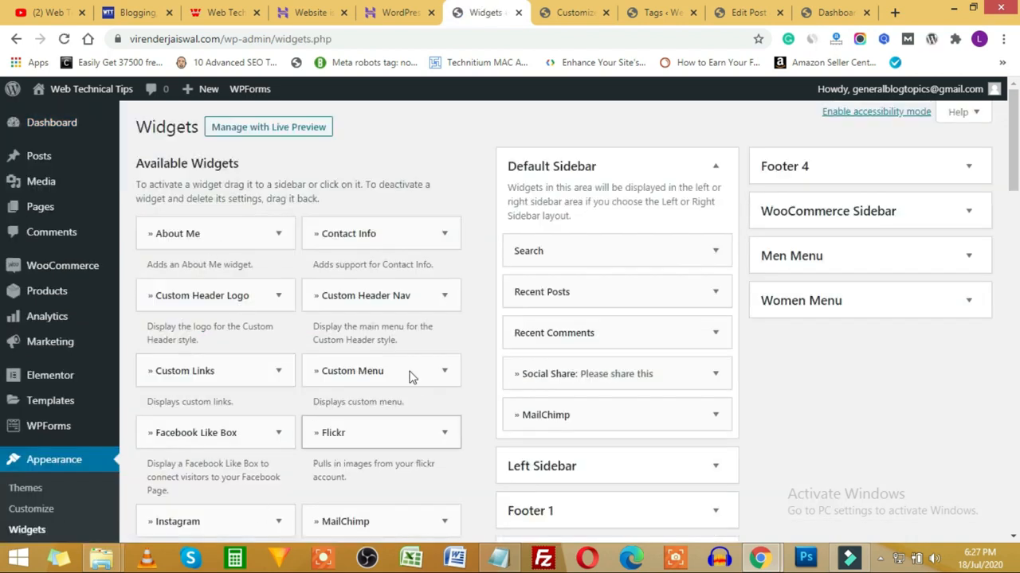
scroll(611, 316, down, 2)
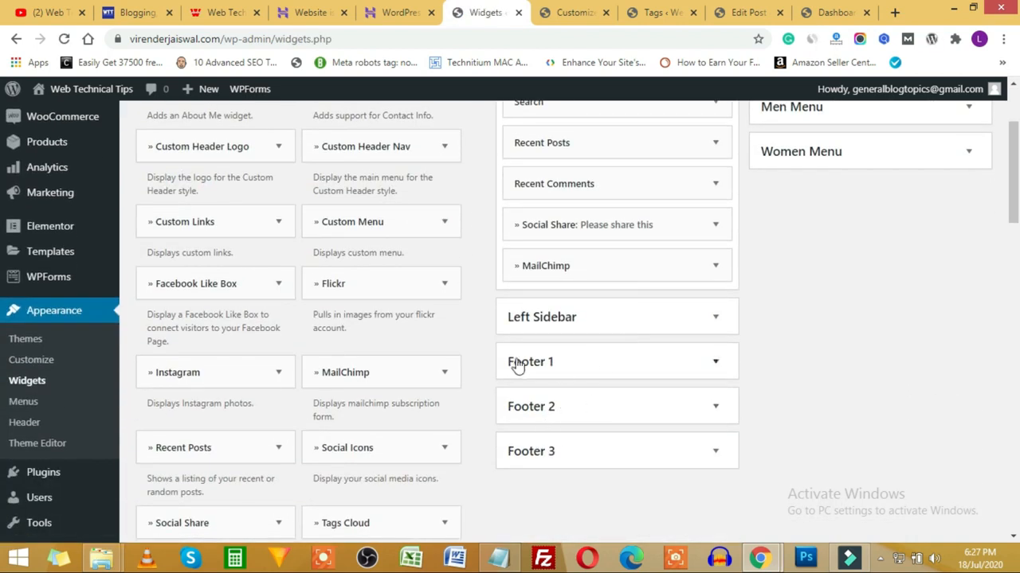
click(691, 363)
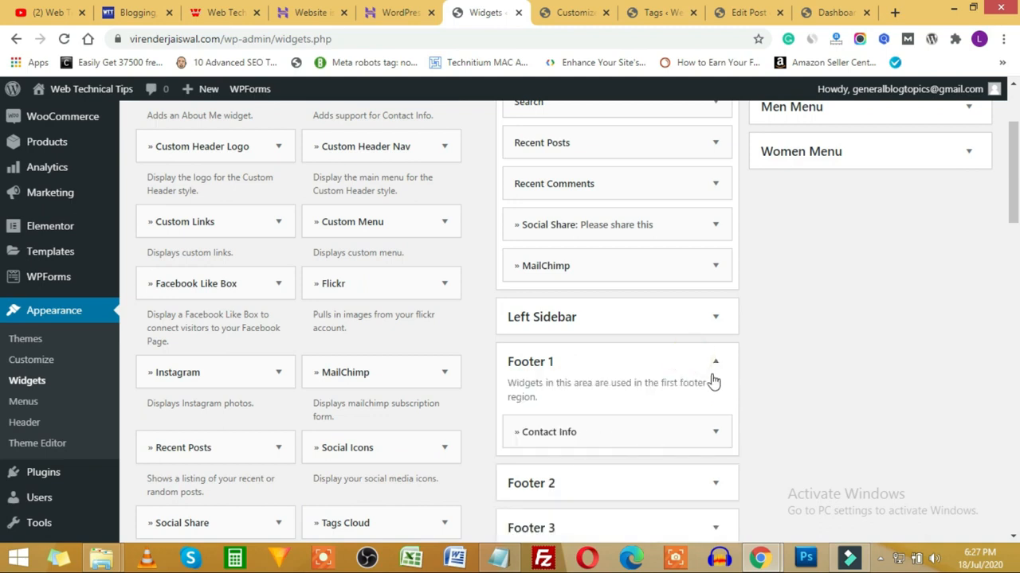
click(714, 360)
click(714, 406)
scroll(653, 404, down, 2)
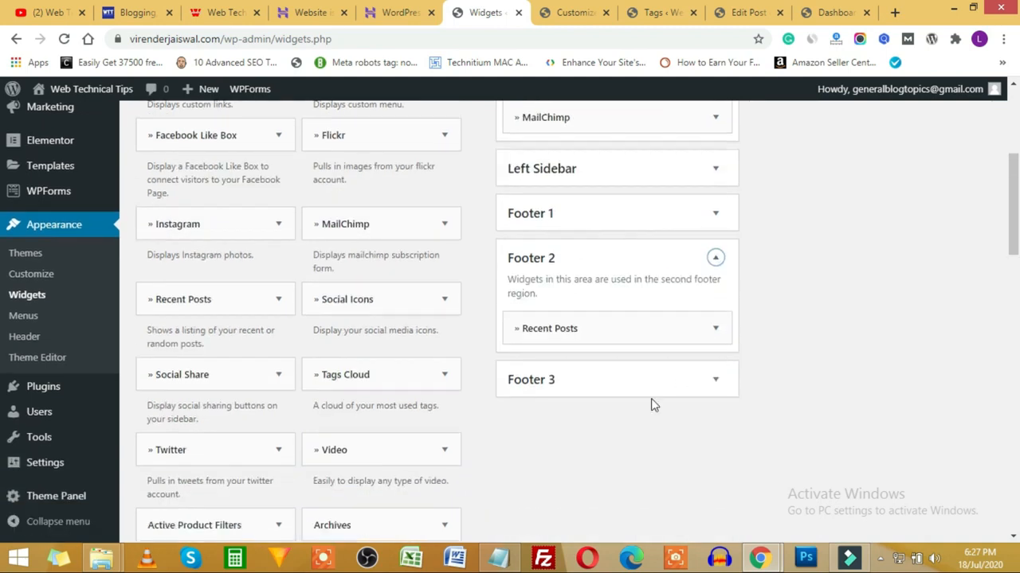
Step: Compare the Widgets page with the Customizer's footer preview, then return to the Customizer
click(575, 12)
scroll(594, 319, down, 5)
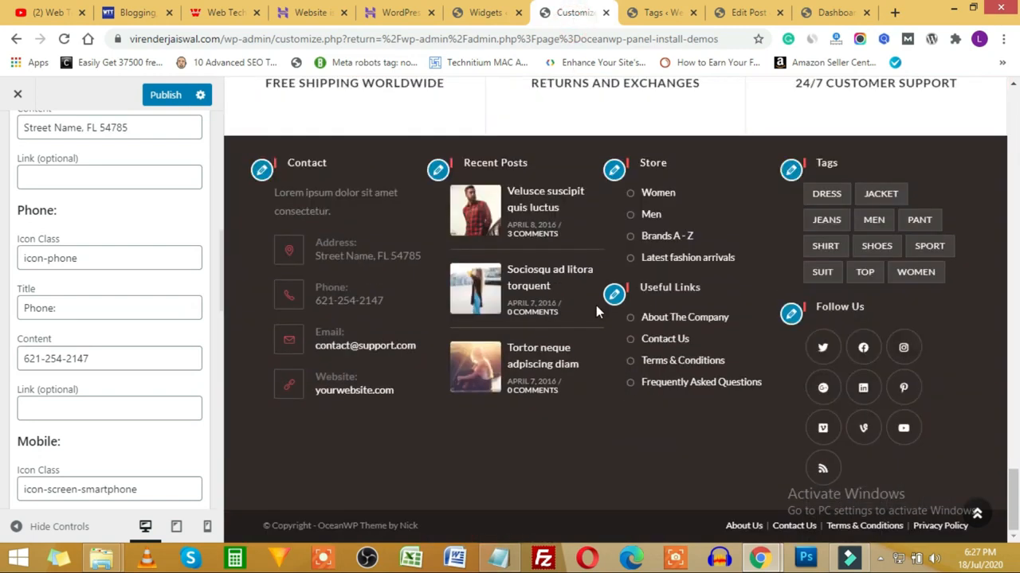
click(483, 12)
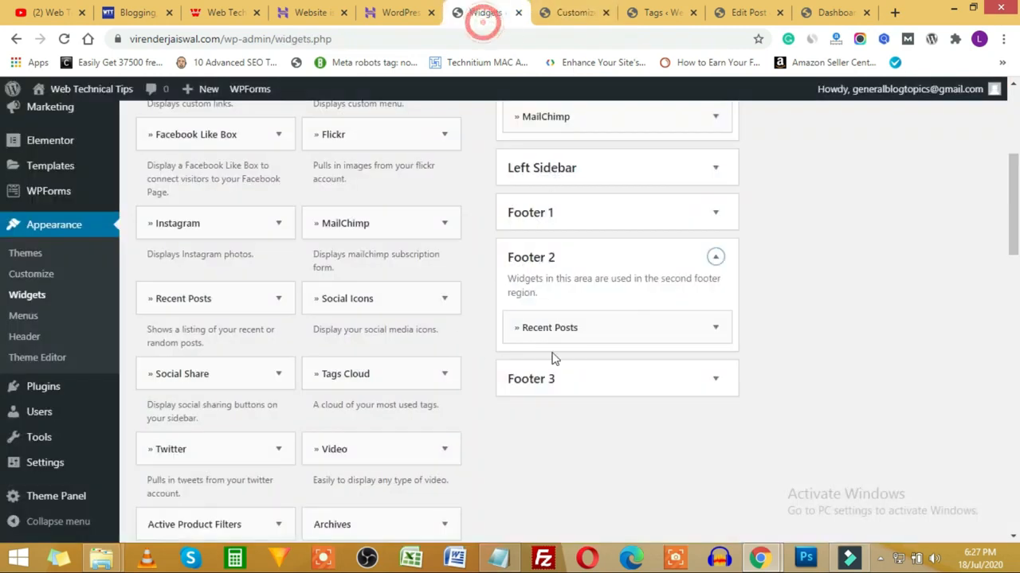
scroll(310, 283, down, 18)
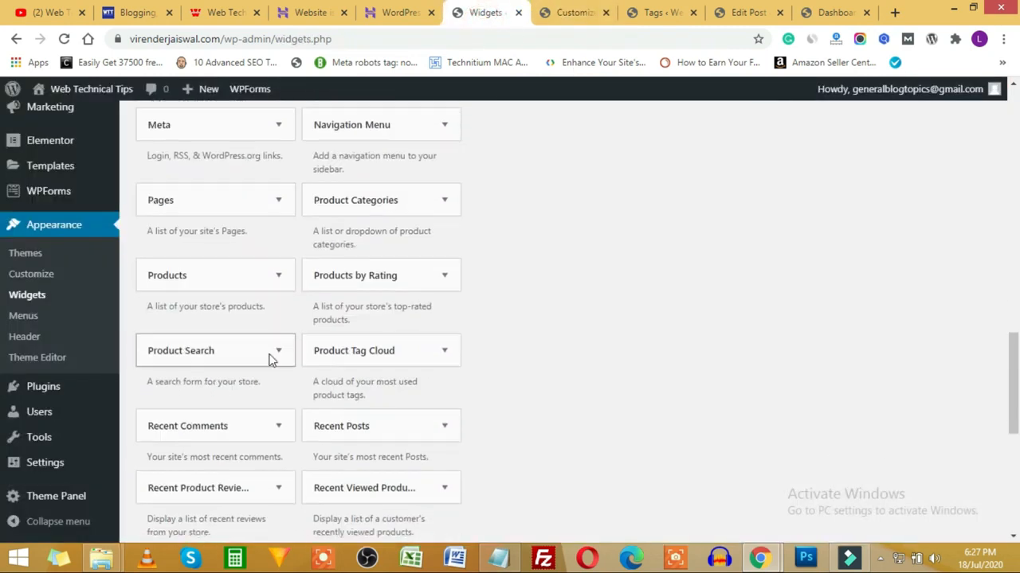
scroll(267, 362, up, 15)
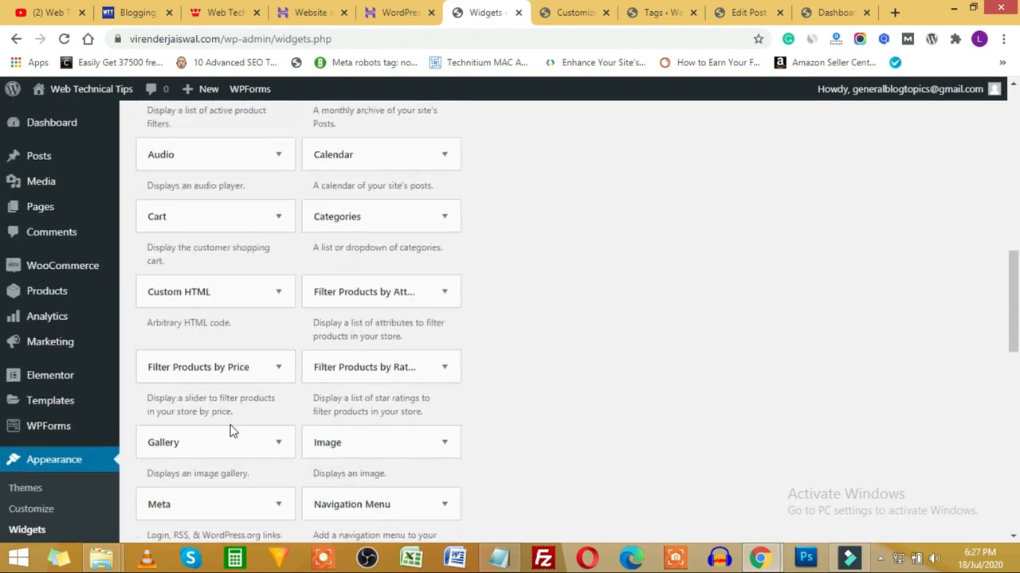
scroll(246, 346, up, 4)
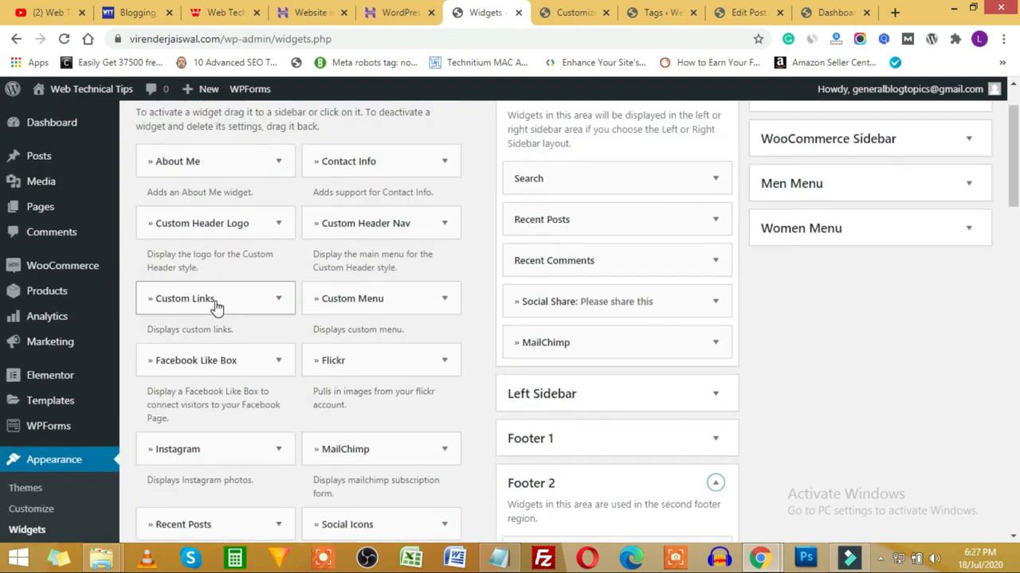
mouse_move(210, 303)
mouse_down()
mouse_move(576, 289)
mouse_move(635, 395)
mouse_move(351, 292)
mouse_move(203, 310)
mouse_up()
scroll(735, 332, up, 3)
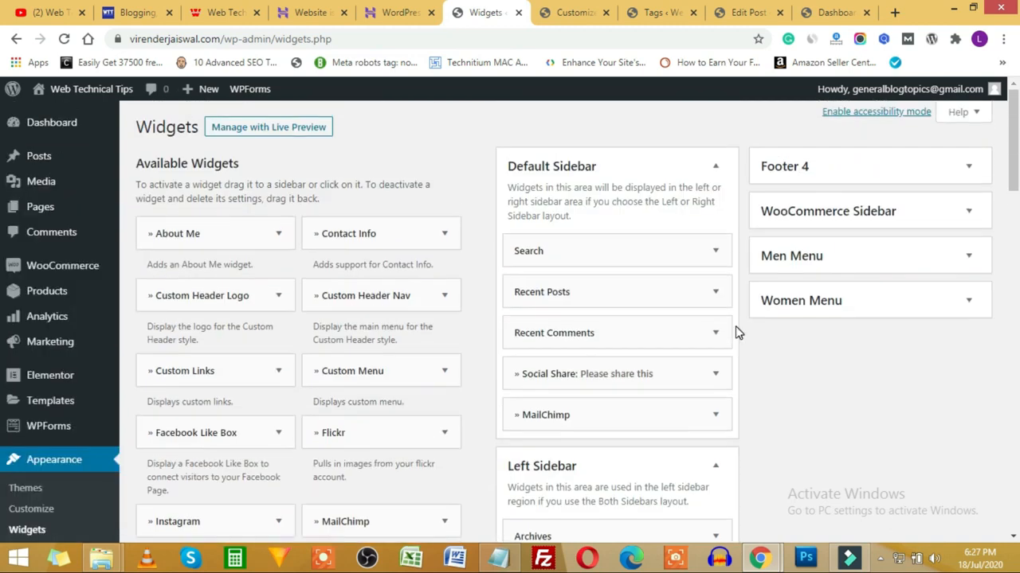
click(567, 12)
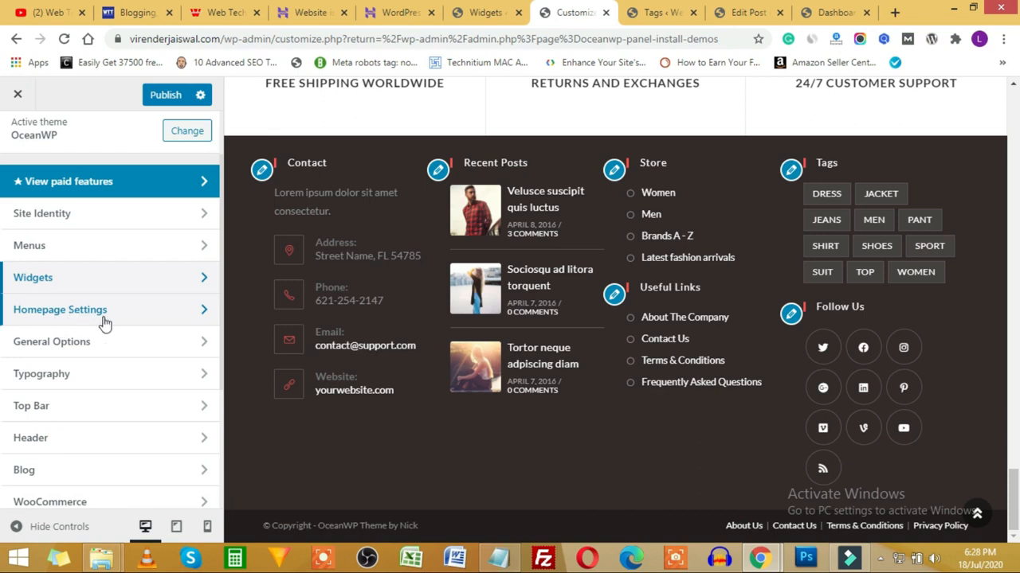
click(155, 323)
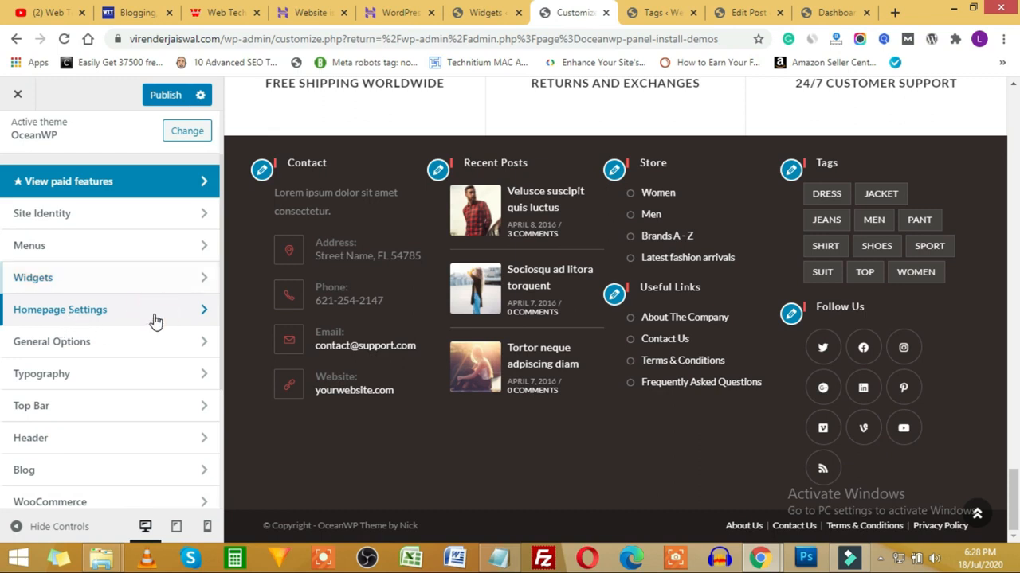
scroll(77, 356, down, 1)
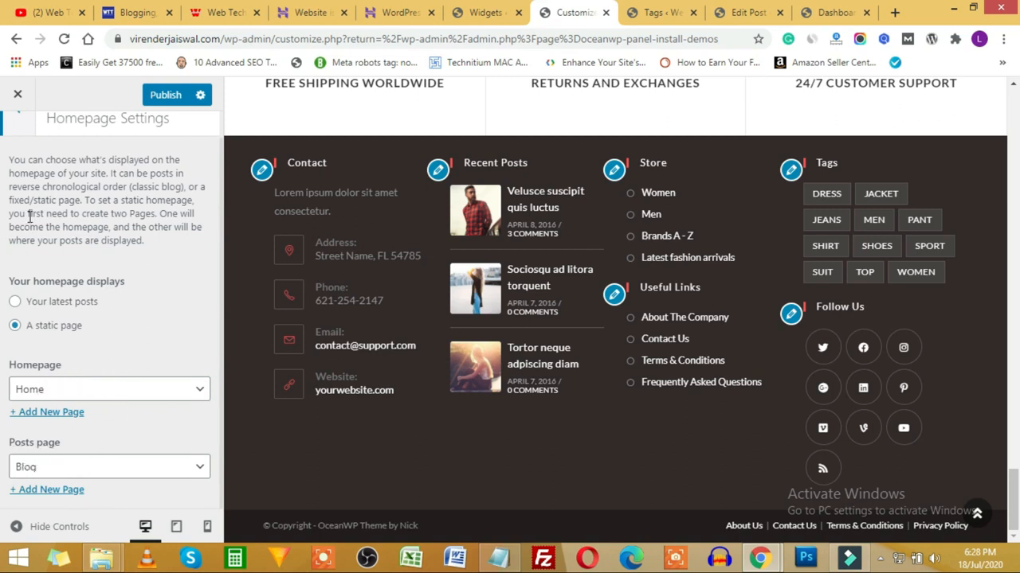
scroll(68, 279, up, 1)
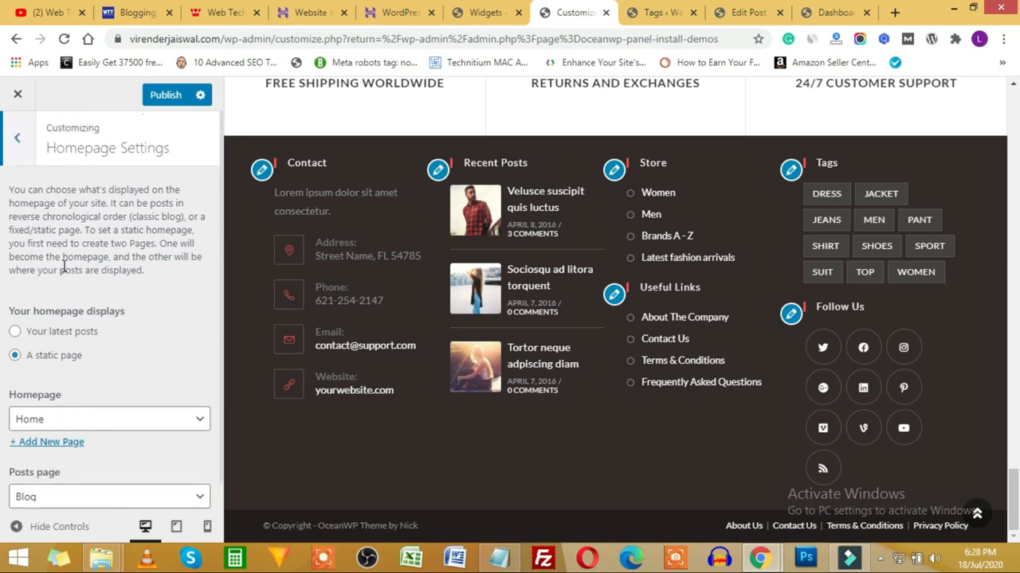
click(17, 145)
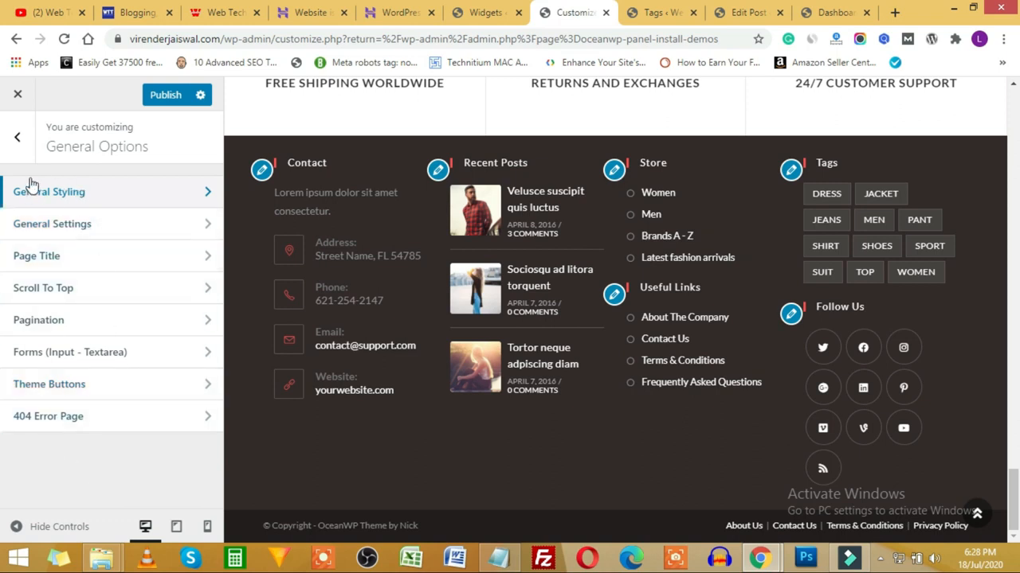
click(18, 137)
click(81, 378)
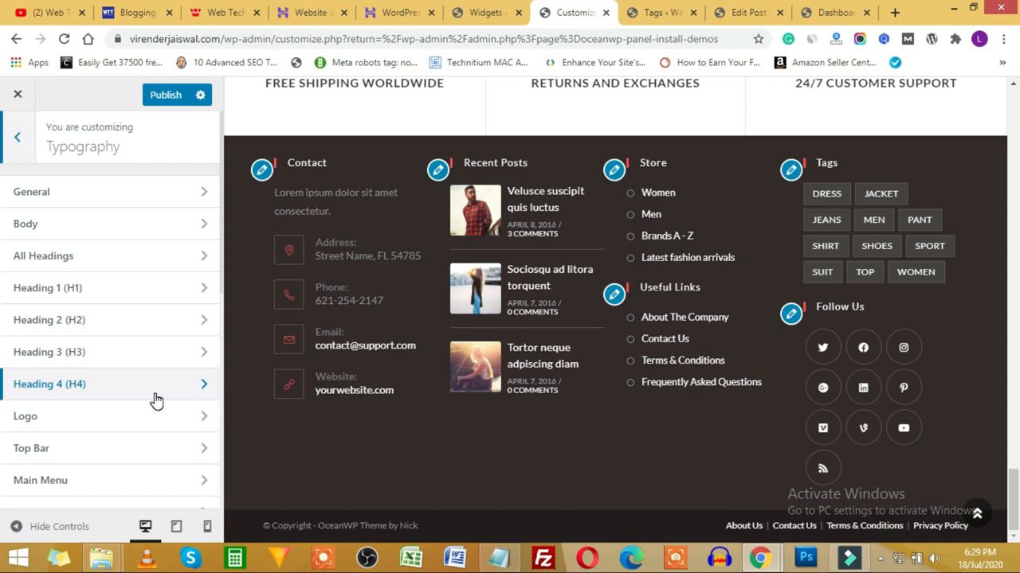
scroll(72, 319, down, 4)
scroll(102, 268, down, 2)
scroll(95, 398, up, 6)
click(24, 144)
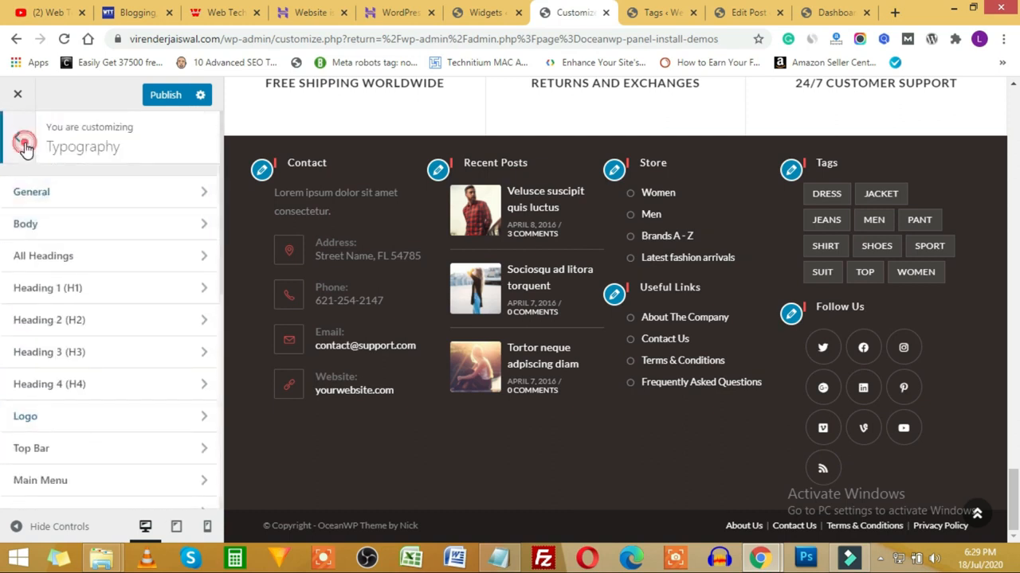
click(23, 144)
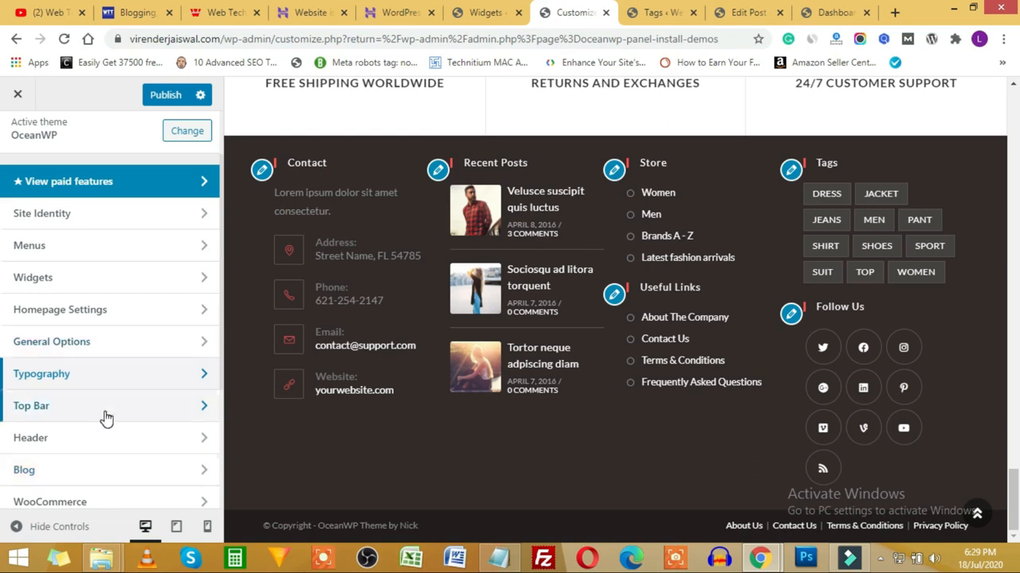
scroll(108, 419, down, 1)
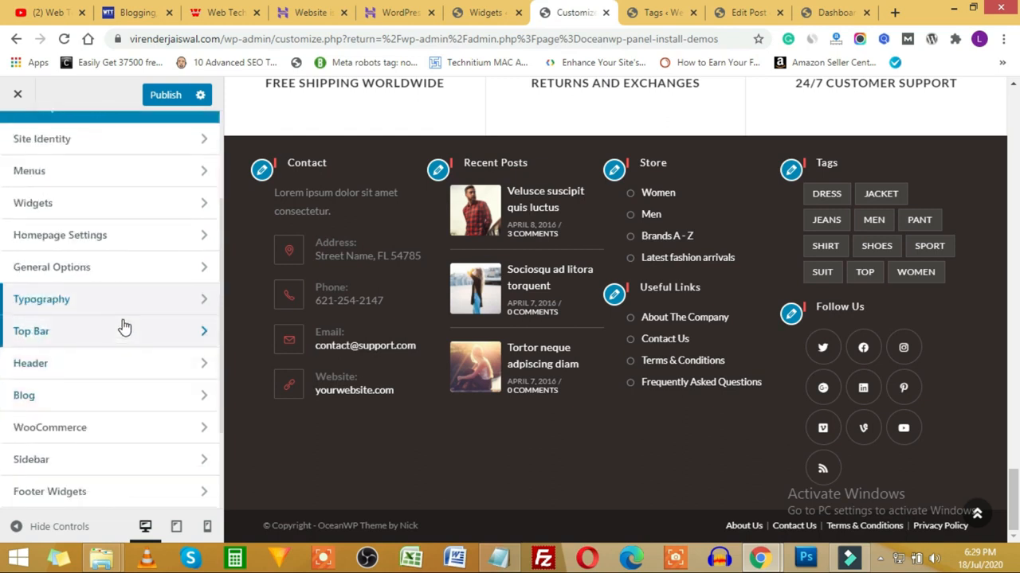
scroll(490, 346, up, 20)
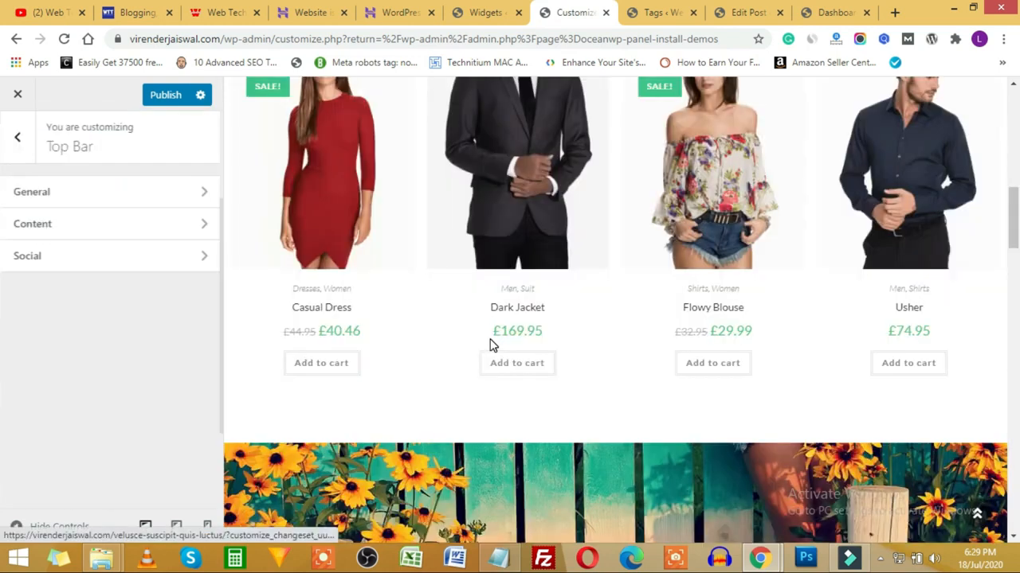
scroll(490, 298, up, 10)
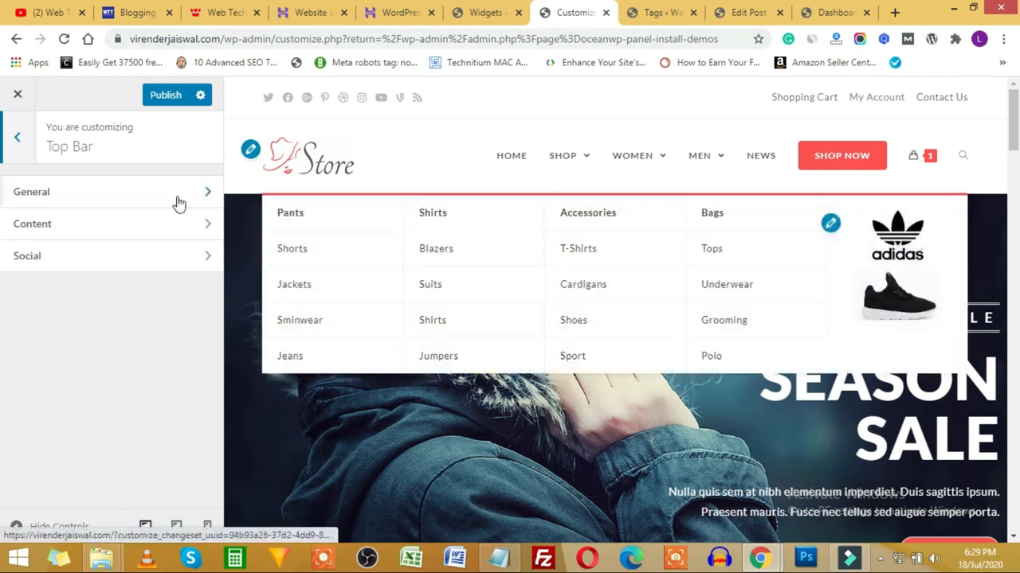
click(167, 193)
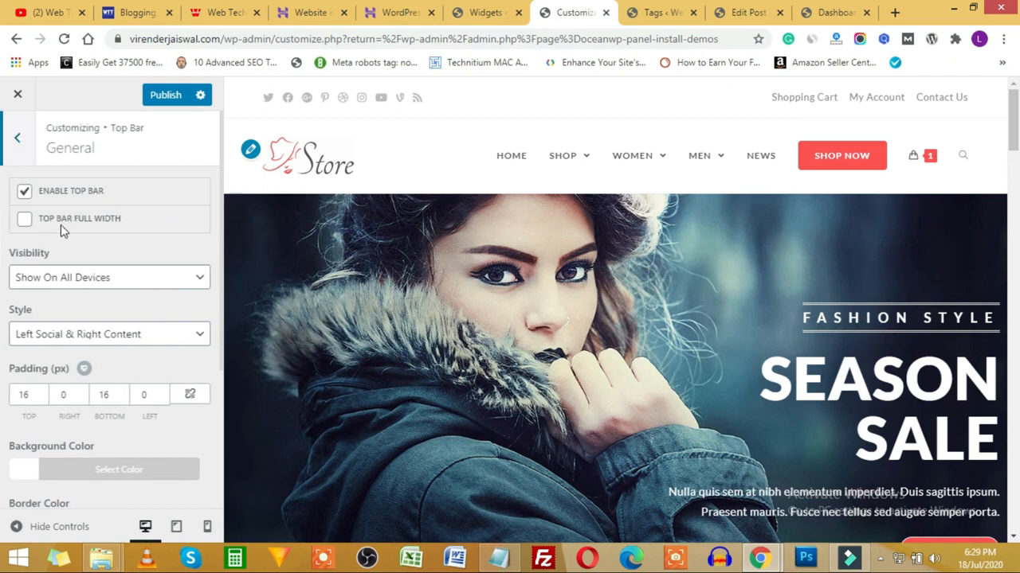
click(24, 194)
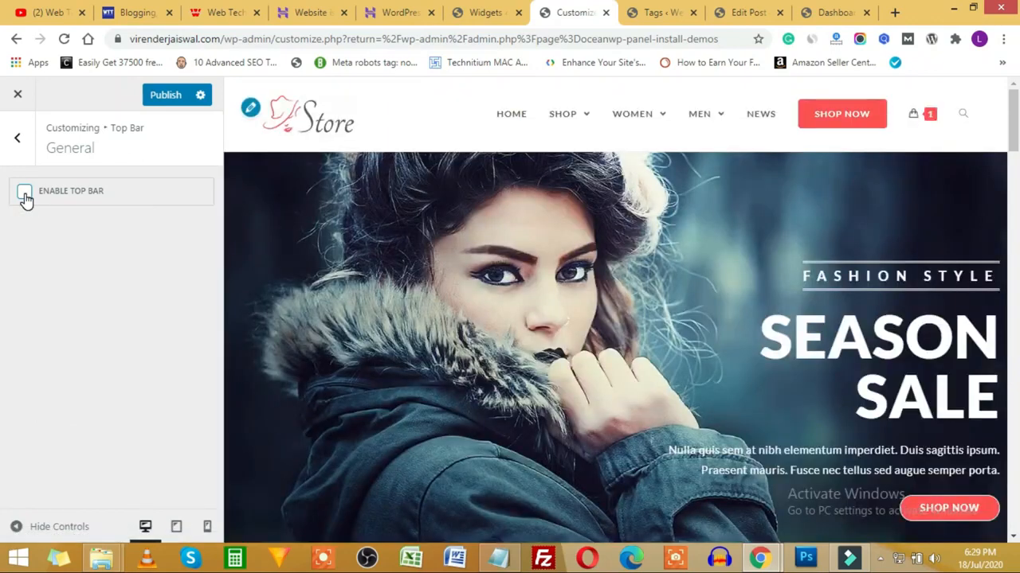
click(24, 194)
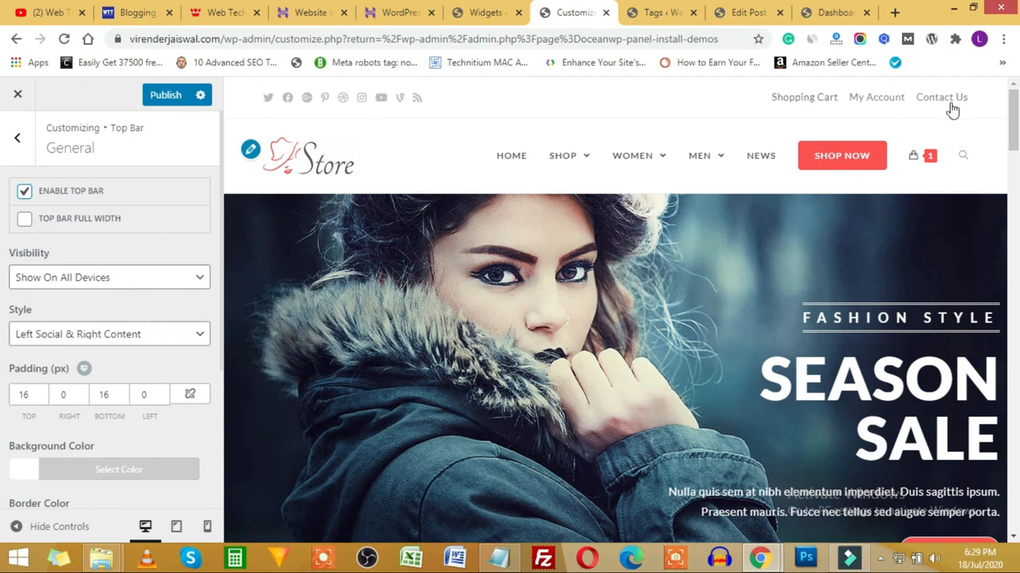
scroll(128, 335, down, 3)
scroll(120, 337, up, 3)
click(18, 138)
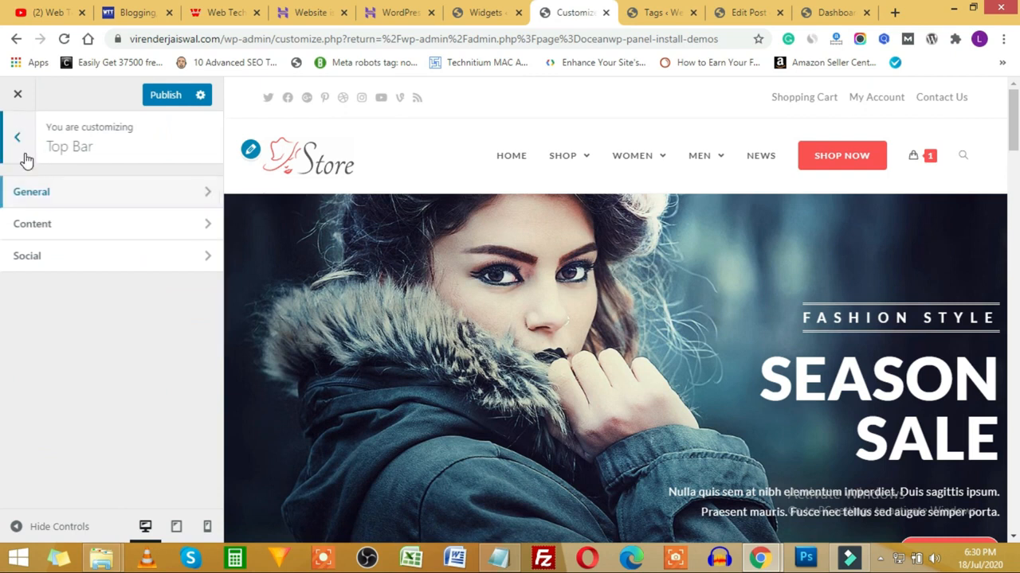
click(24, 160)
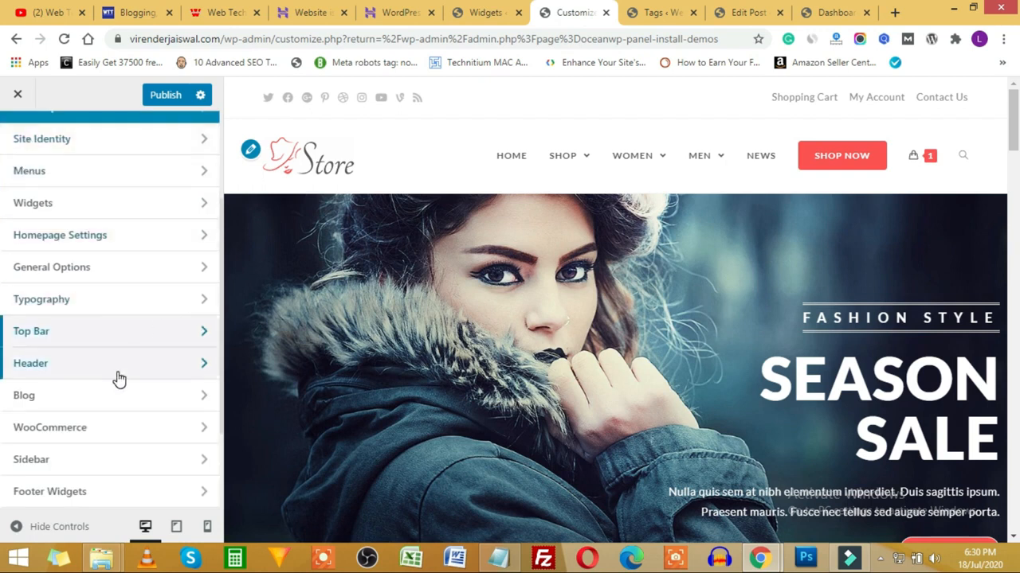
Step: Check the Customizer's WooCommerce panel, go back to the section list and close the Customizer
scroll(100, 348, up, 2)
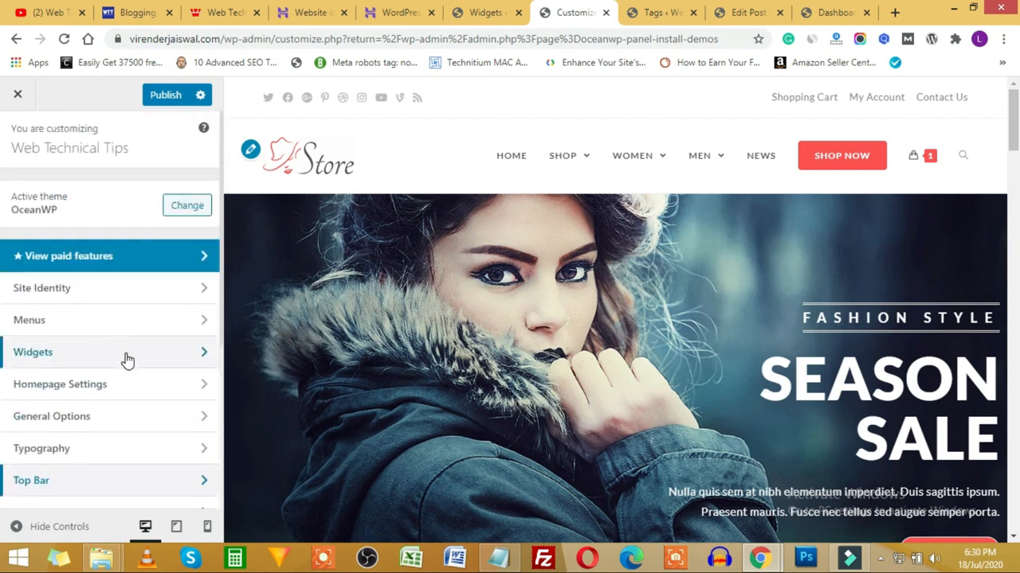
scroll(126, 360, down, 3)
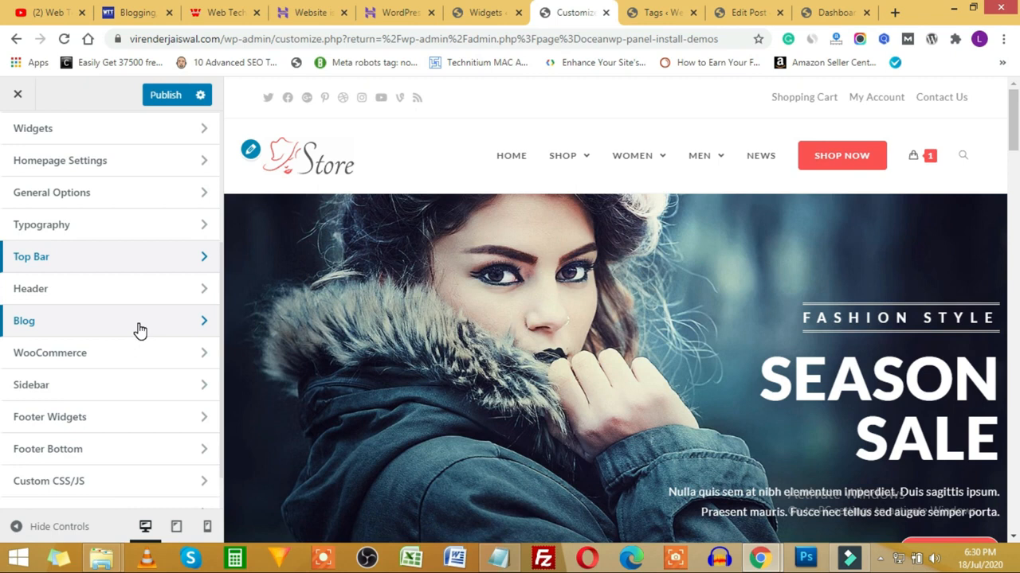
click(156, 359)
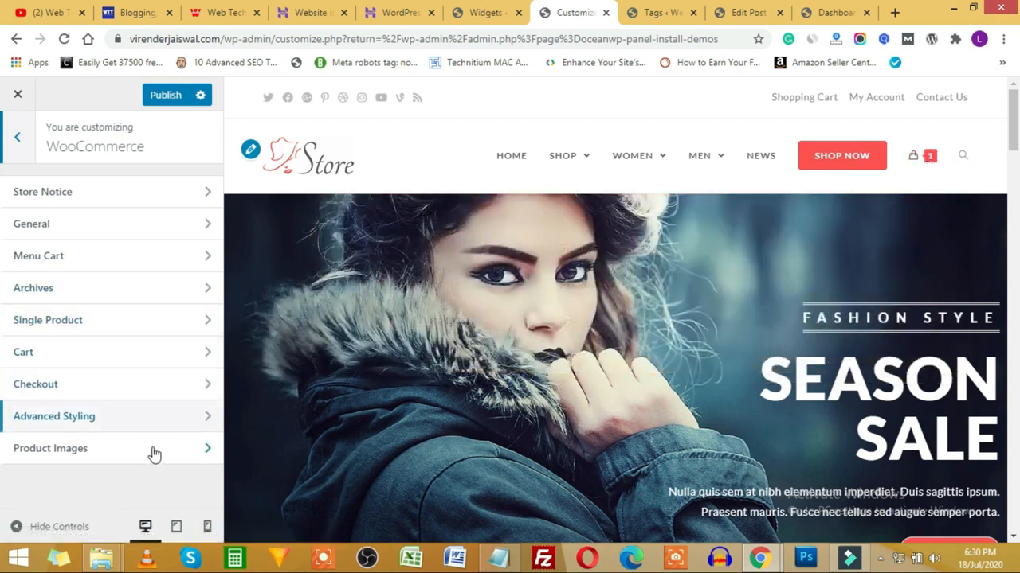
click(19, 140)
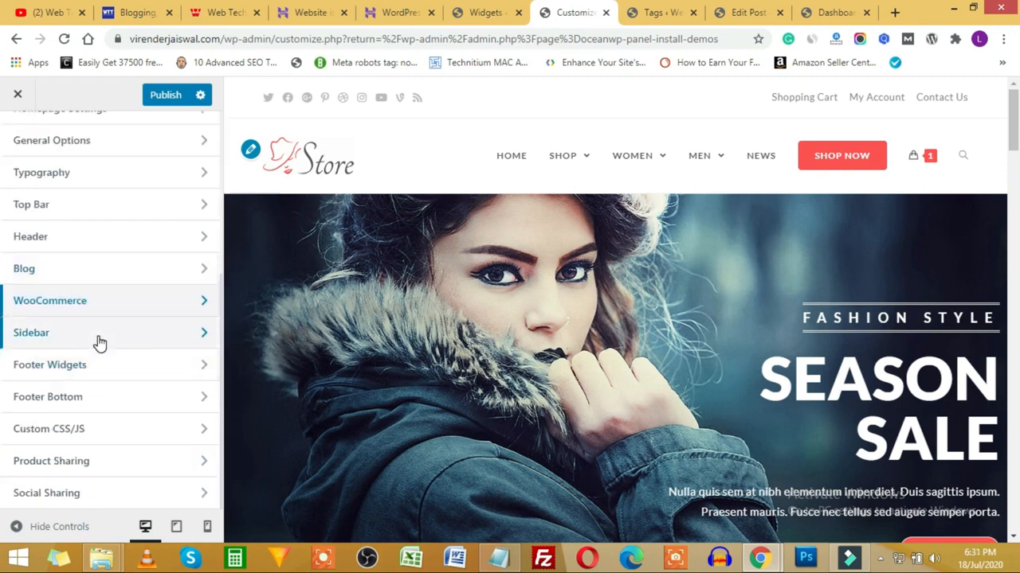
scroll(96, 367, up, 4)
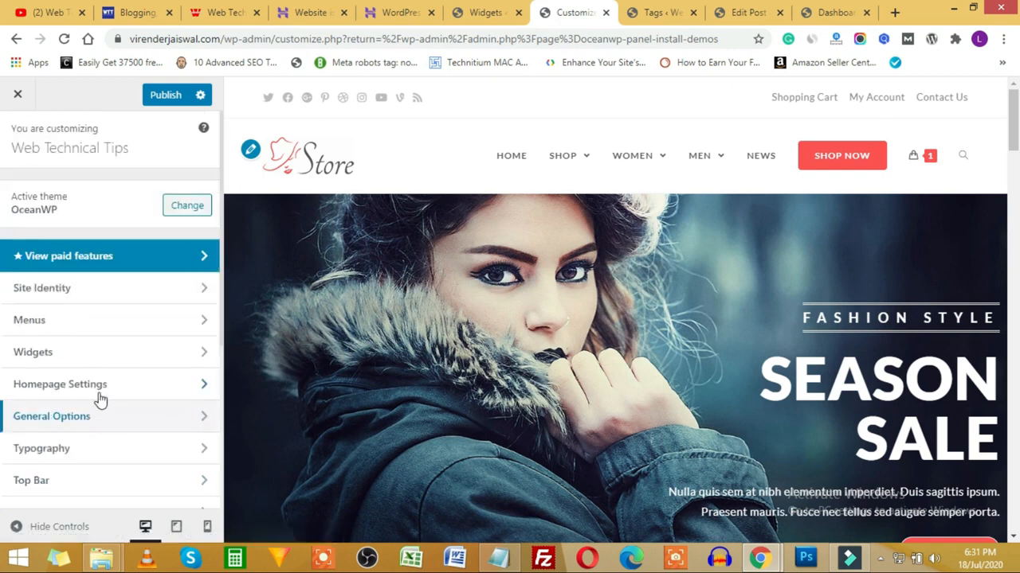
click(17, 95)
Step: Open Appearance > Menus and check which menus are available to edit
scroll(77, 458, down, 2)
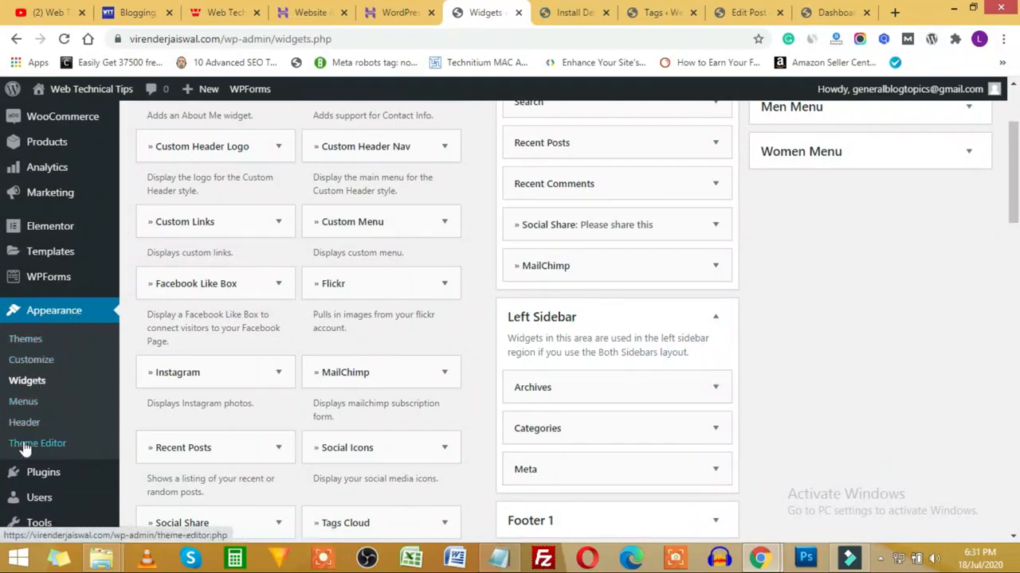
click(30, 409)
scroll(725, 263, down, 2)
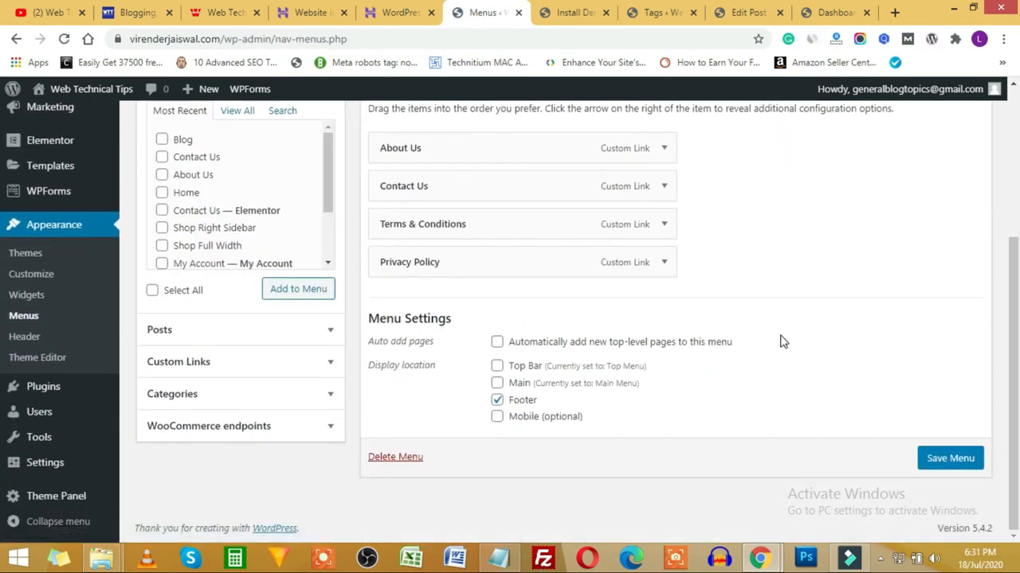
scroll(780, 342, up, 3)
click(356, 201)
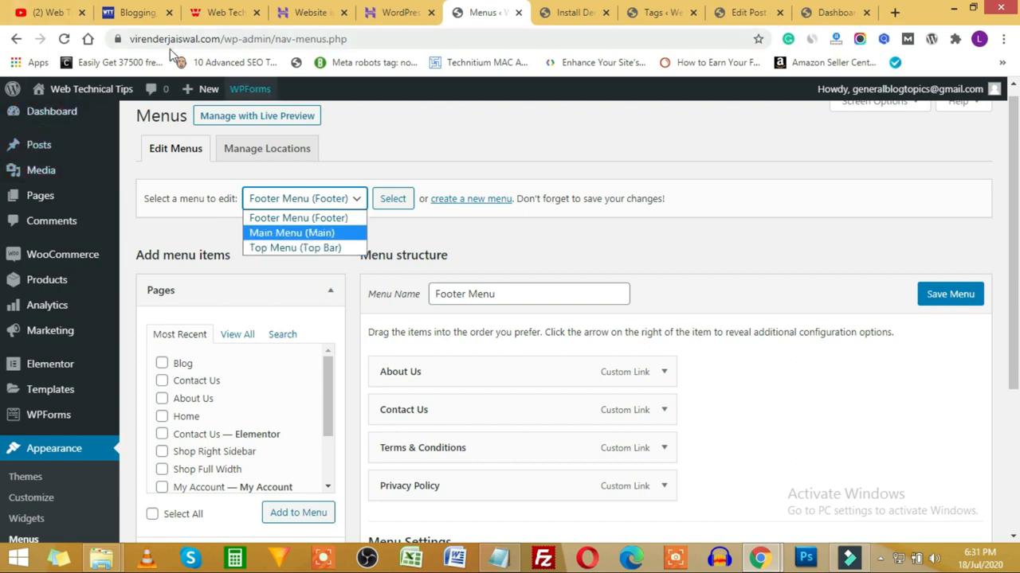
Step: Keep the Footer Menu selected and compare it with the live storefront's footer links
click(834, 16)
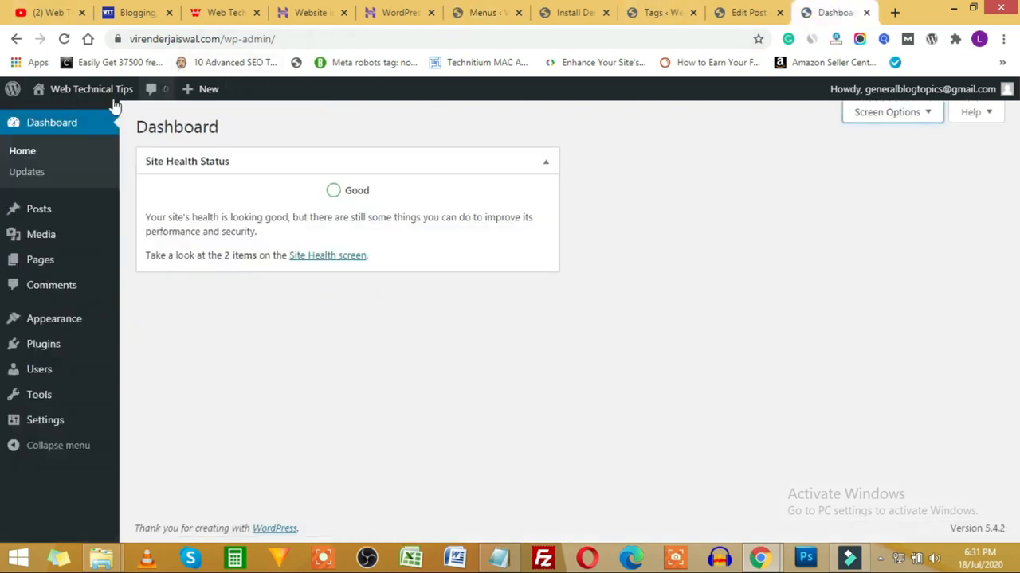
mouse_move(82, 99)
click(63, 118)
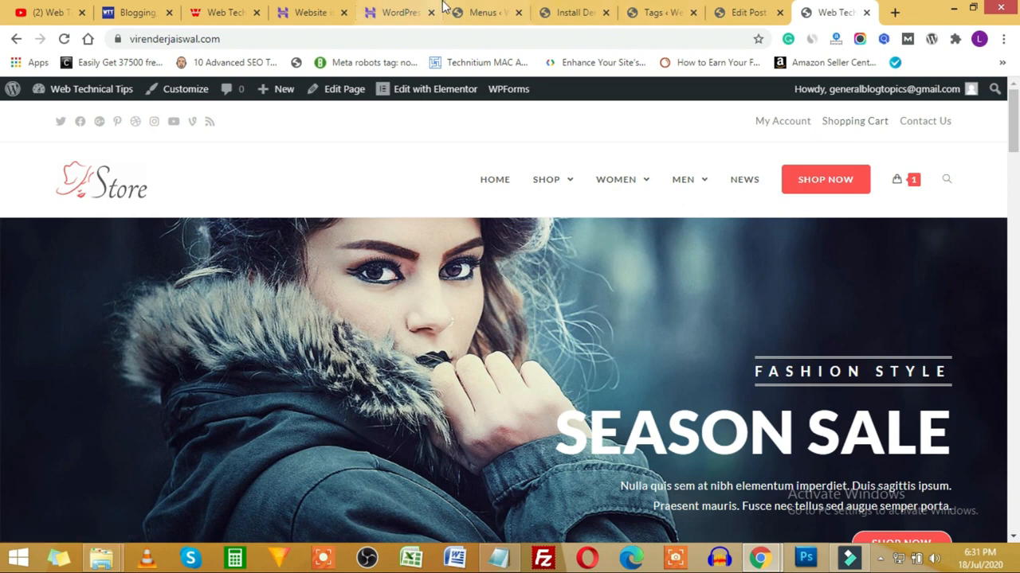
click(485, 16)
click(323, 200)
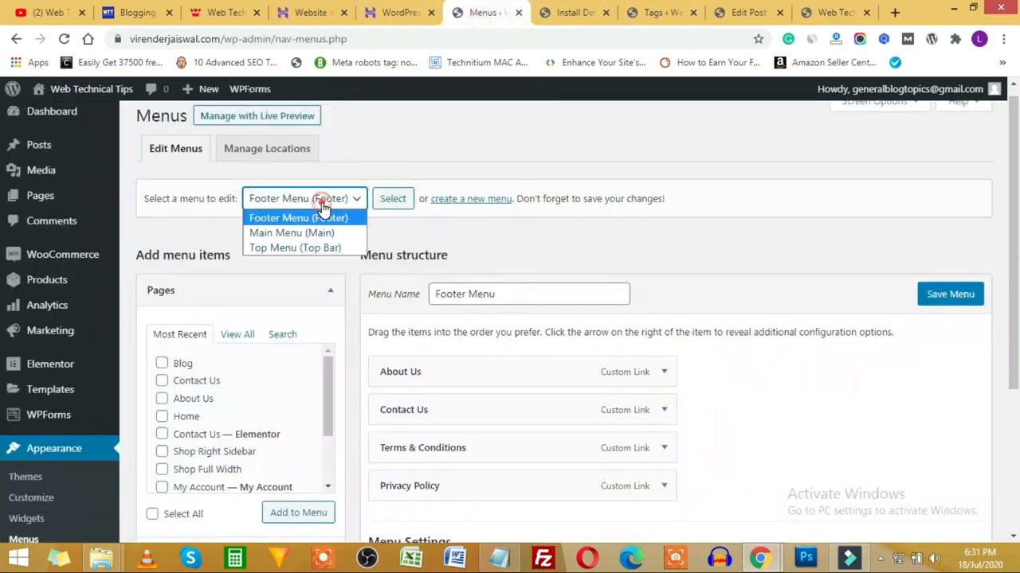
click(671, 252)
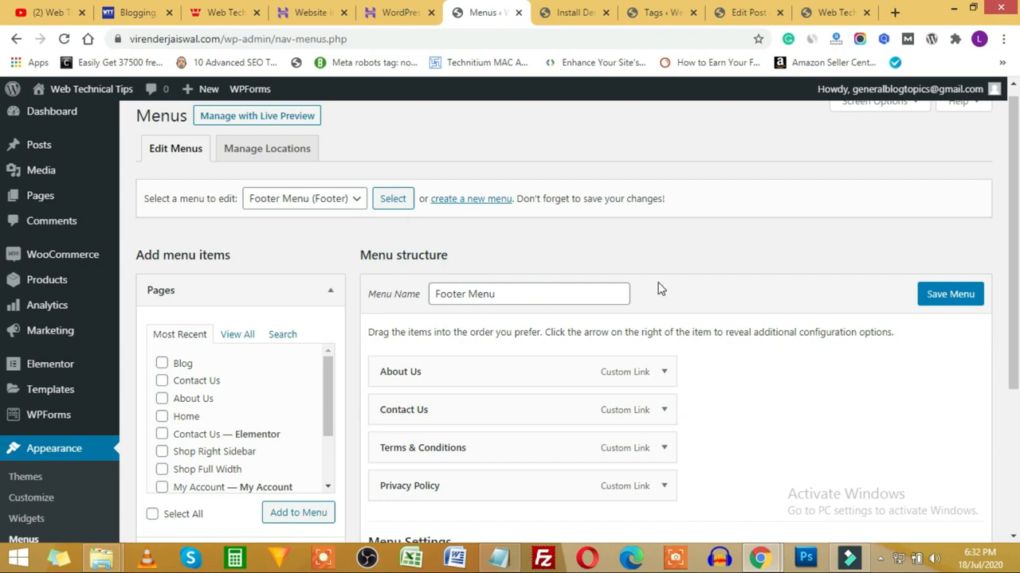
scroll(844, 319, down, 2)
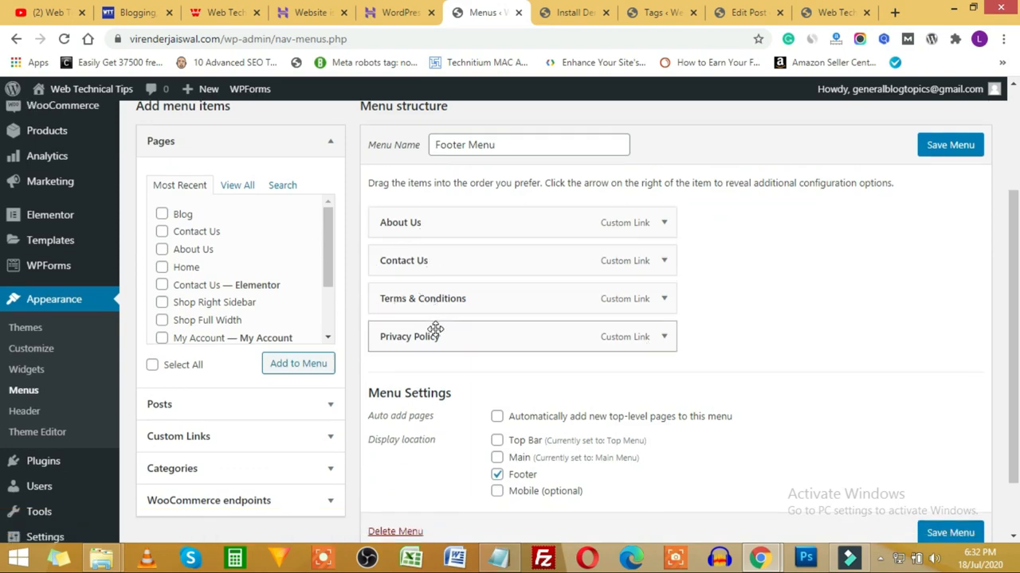
click(835, 12)
scroll(570, 357, down, 15)
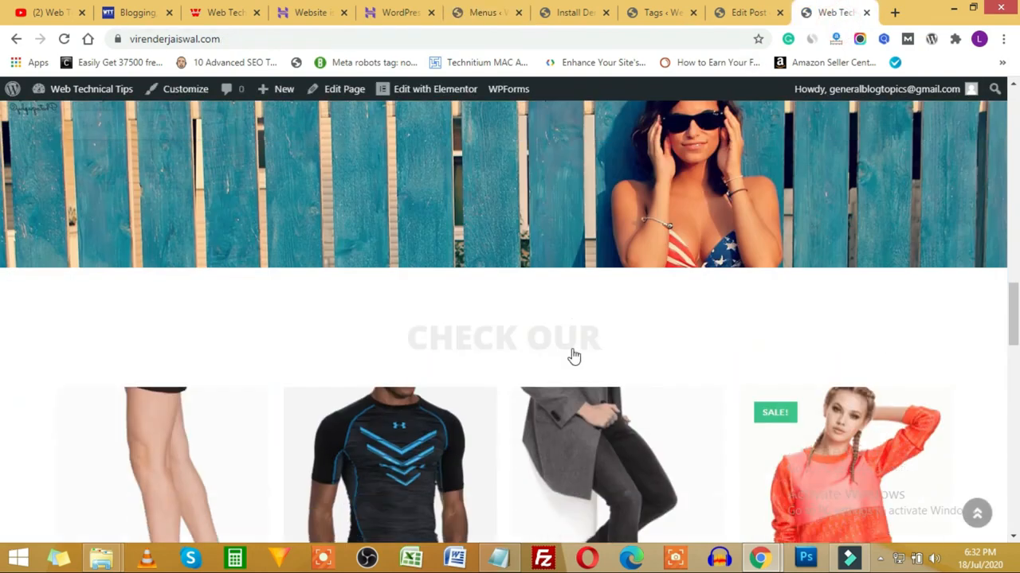
scroll(570, 357, down, 10)
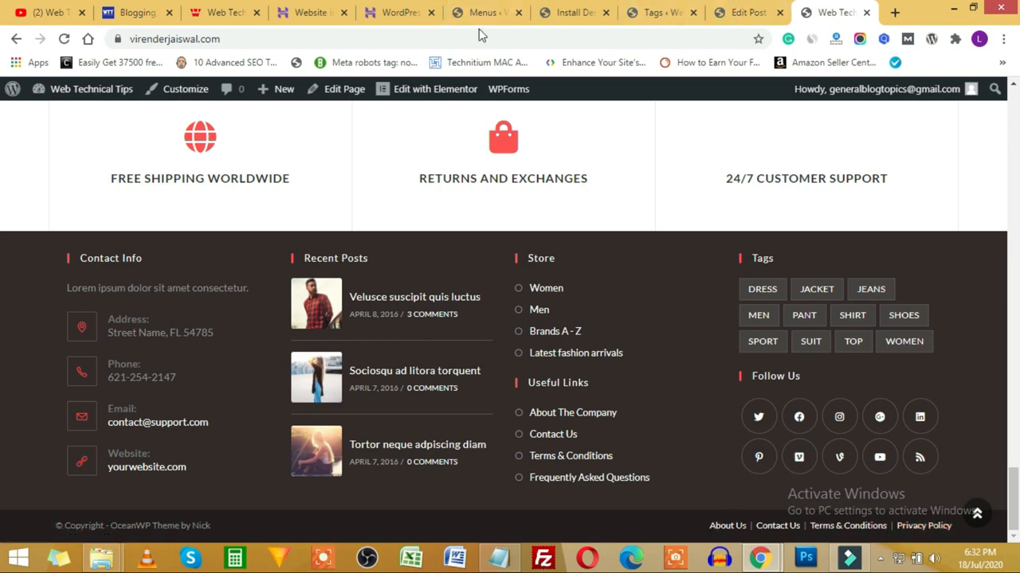
click(496, 10)
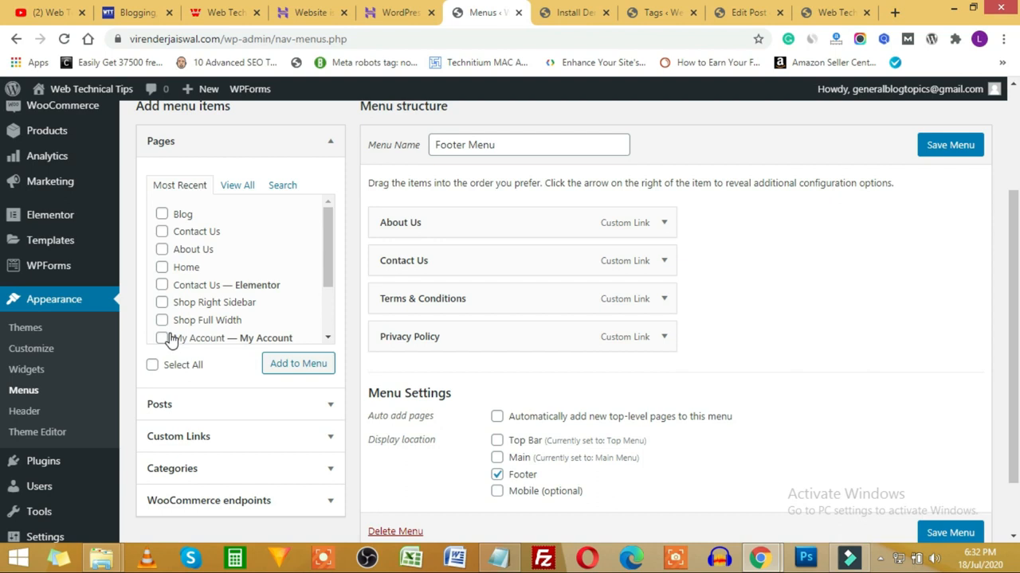
Step: Add the Blog — Posts Page to the Footer Menu and save the menu
click(245, 188)
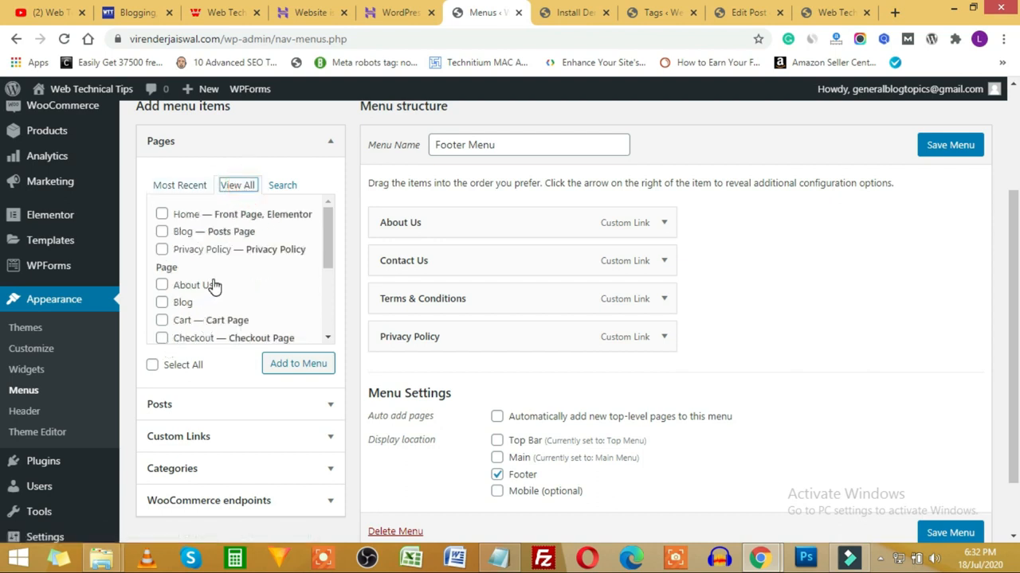
click(161, 232)
click(297, 364)
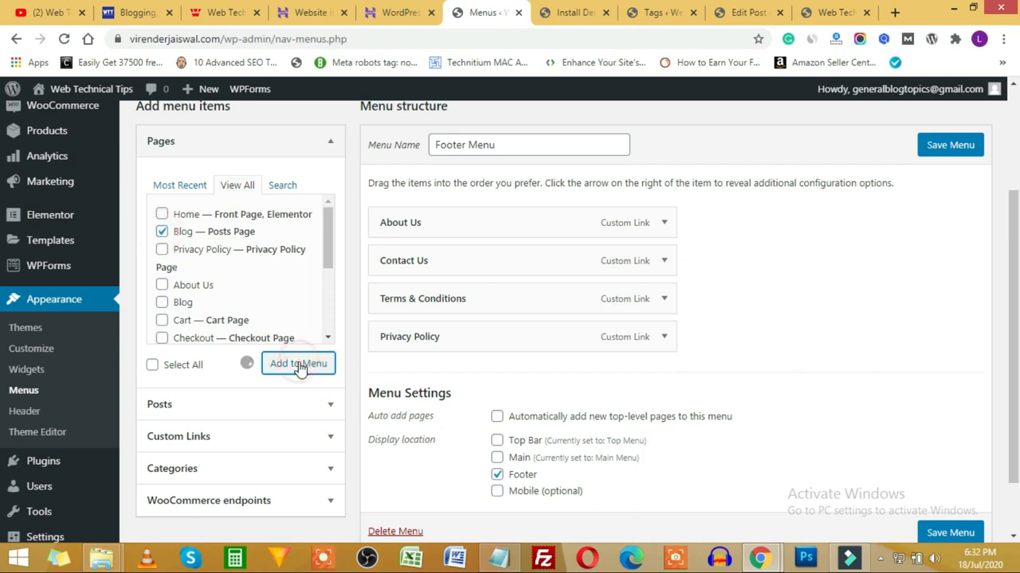
click(963, 148)
Step: Reload the storefront to confirm Blog now follows Privacy Policy in the footer
click(836, 12)
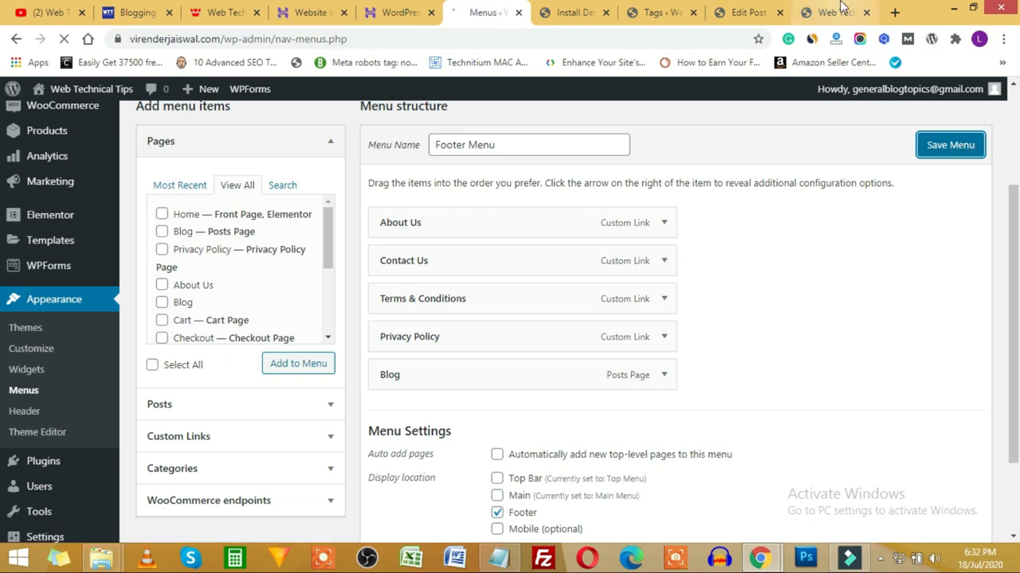
click(64, 38)
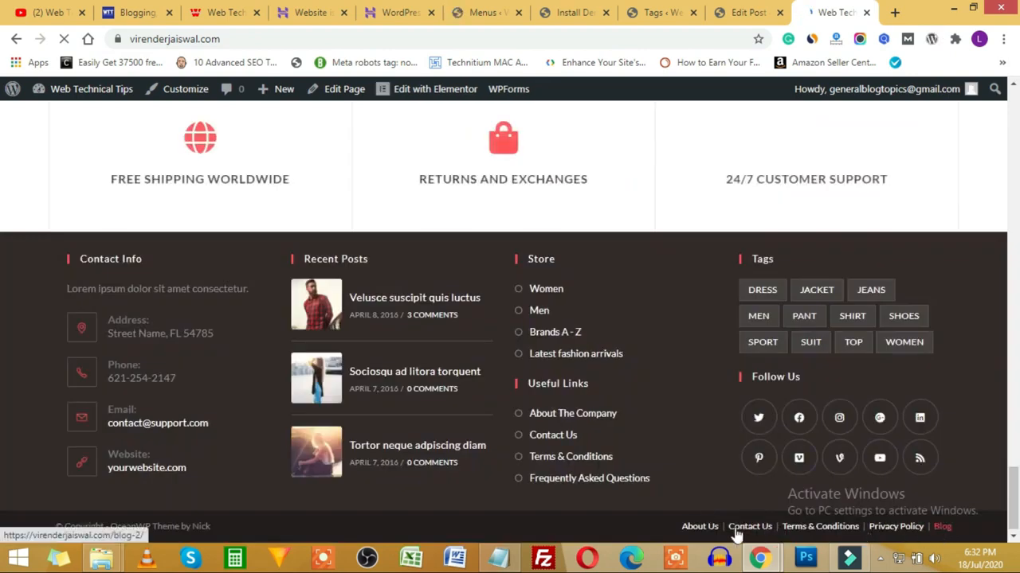
click(451, 15)
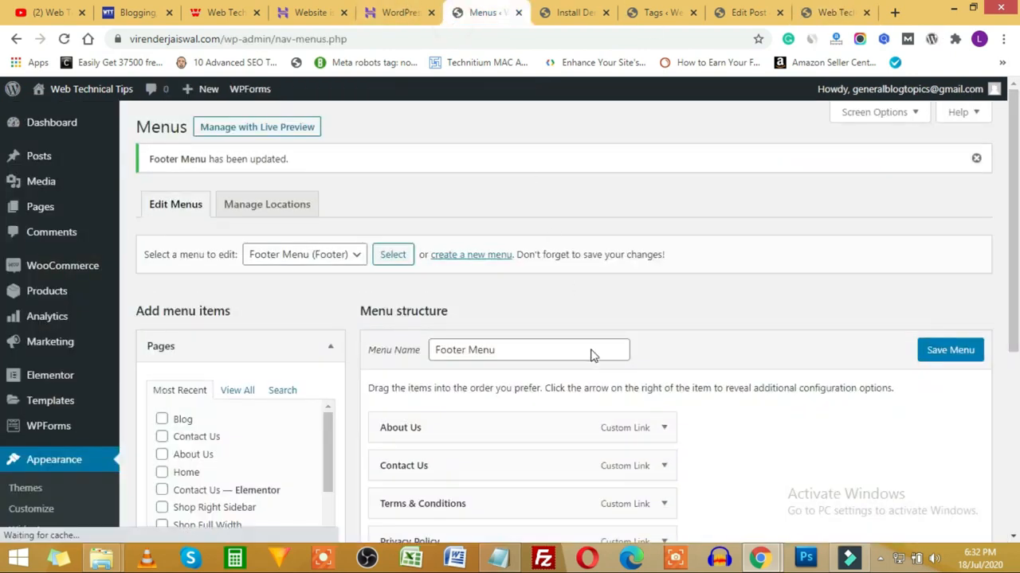
scroll(797, 366, down, 1)
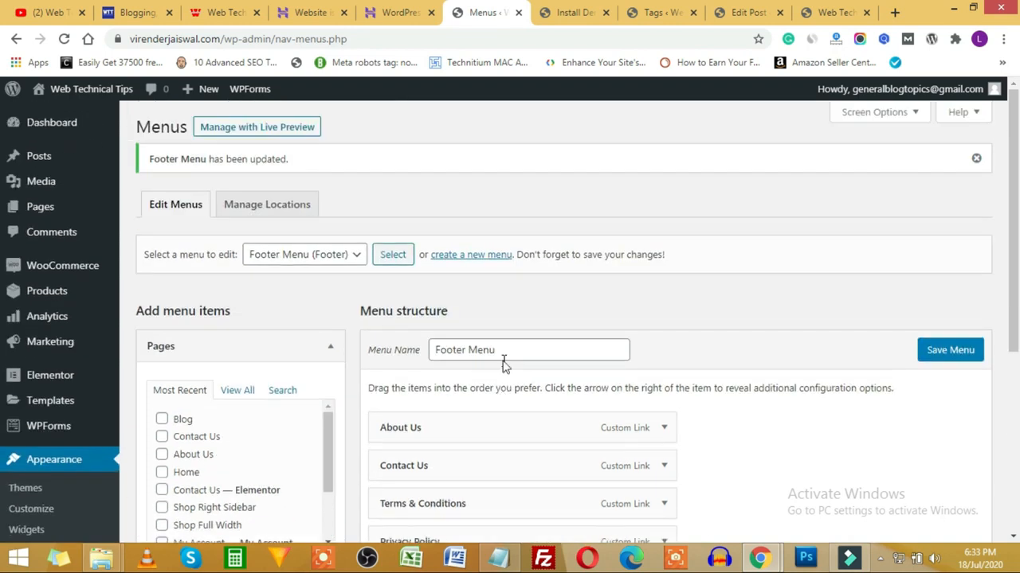
scroll(247, 288, down, 3)
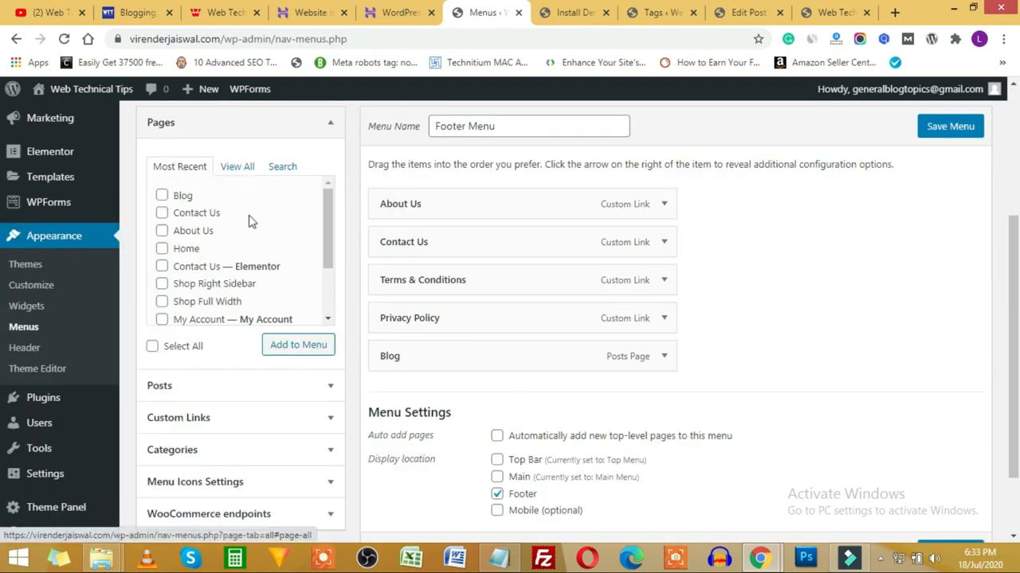
scroll(251, 227, down, 2)
click(222, 385)
scroll(225, 383, down, 1)
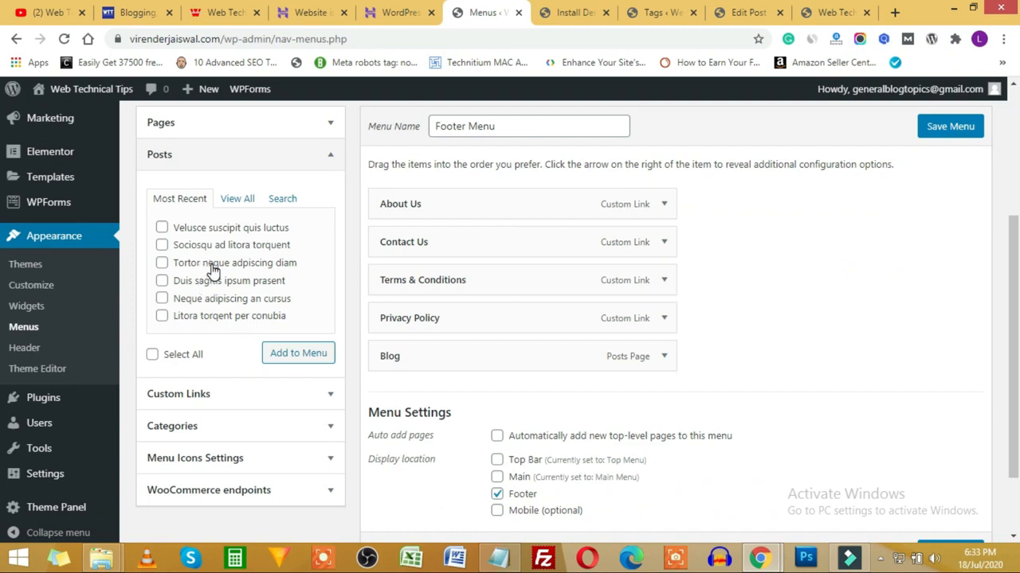
click(227, 399)
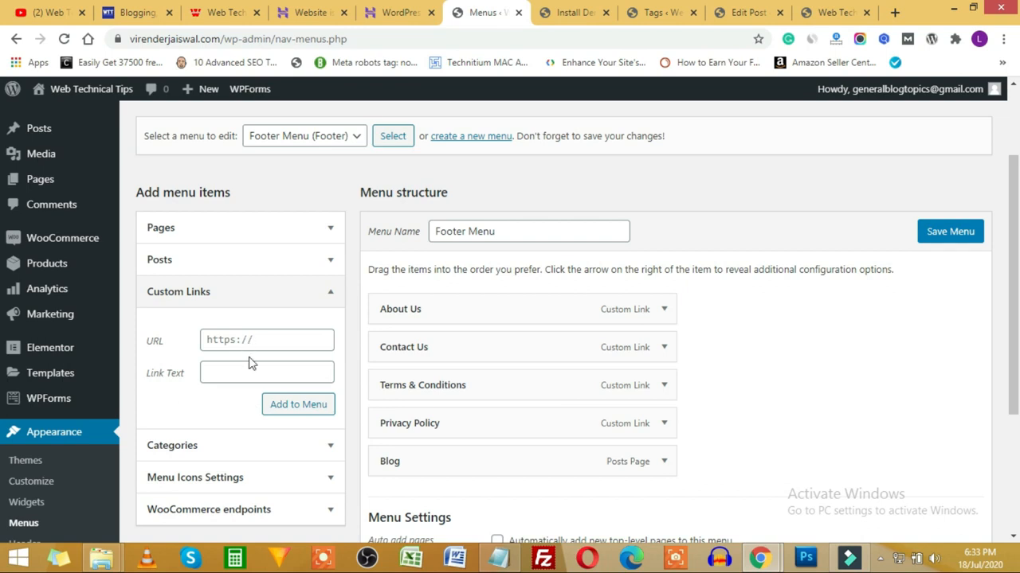
scroll(239, 359, down, 2)
click(216, 248)
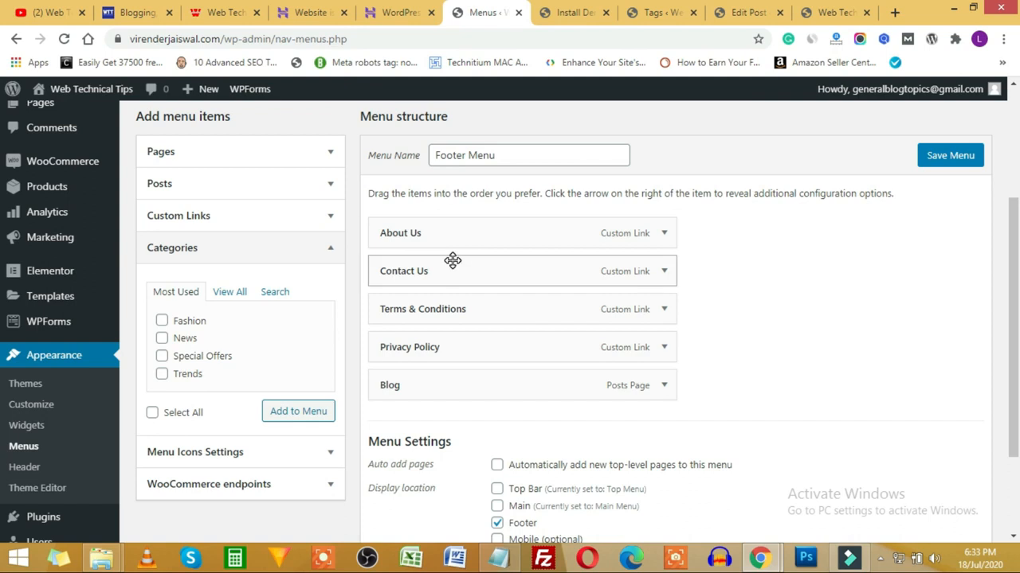
scroll(263, 396, down, 2)
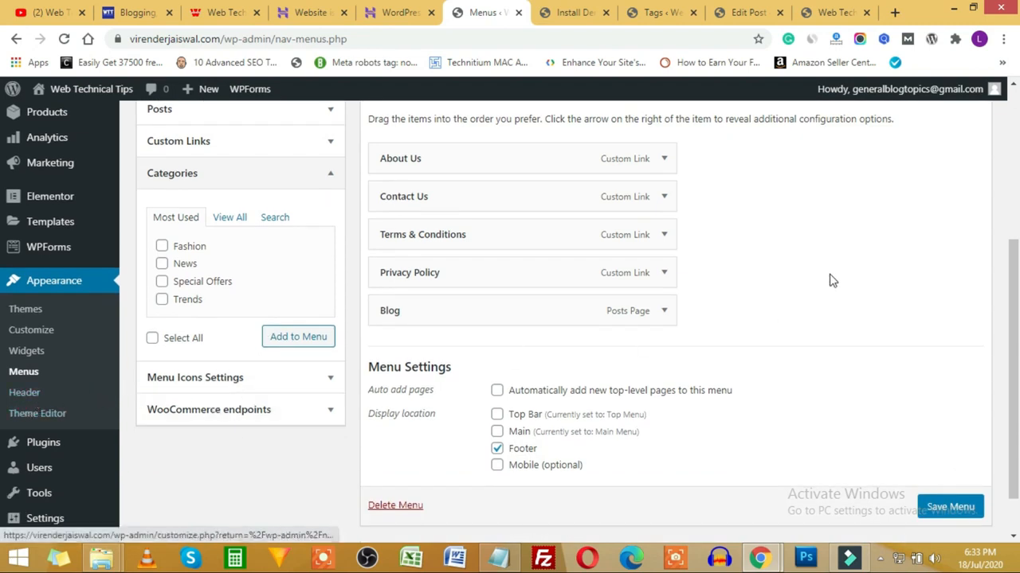
click(28, 398)
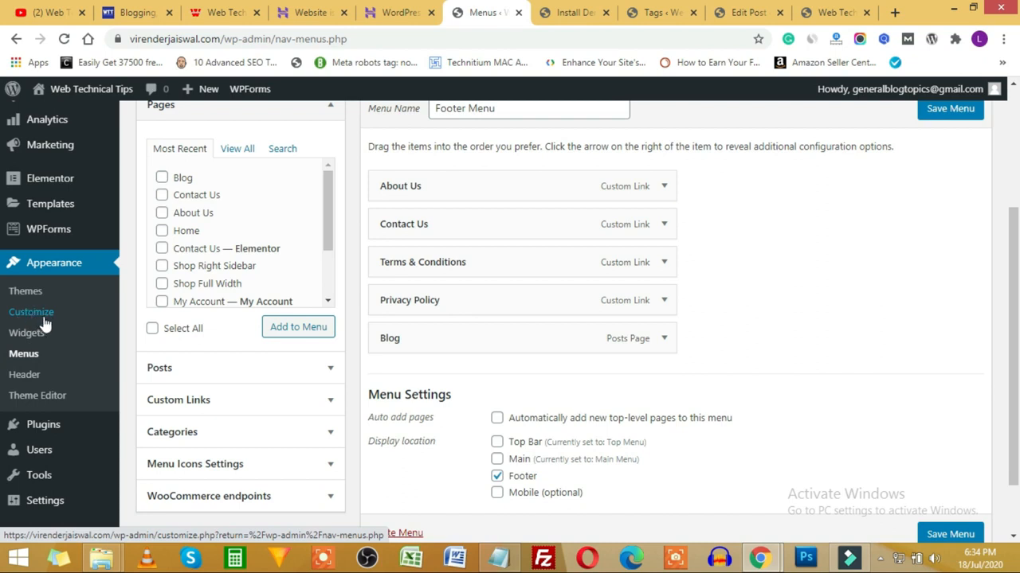
Step: Open the Theme Editor, accepting the warning about editing theme files
click(33, 402)
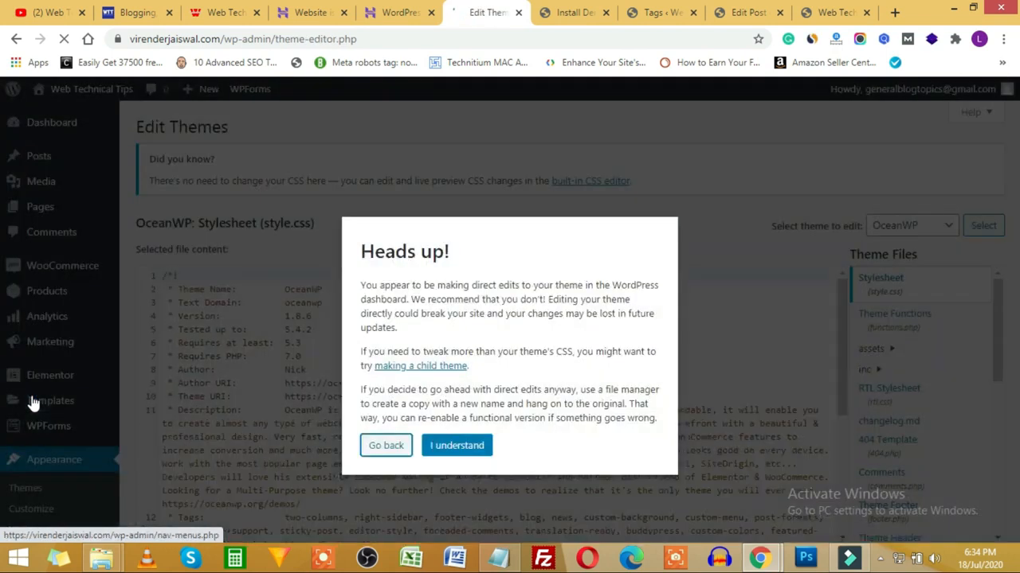
click(447, 449)
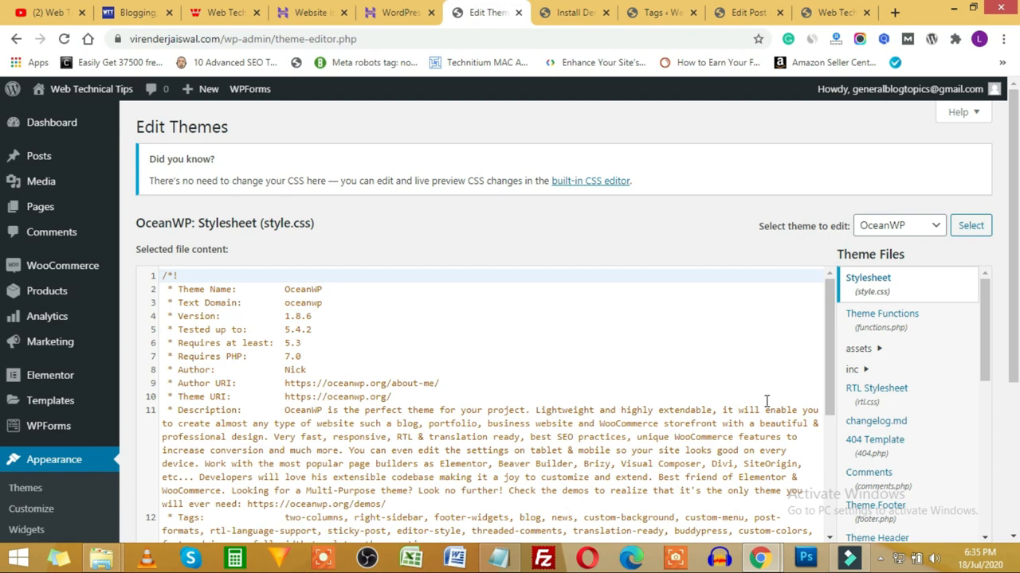
scroll(785, 363, down, 2)
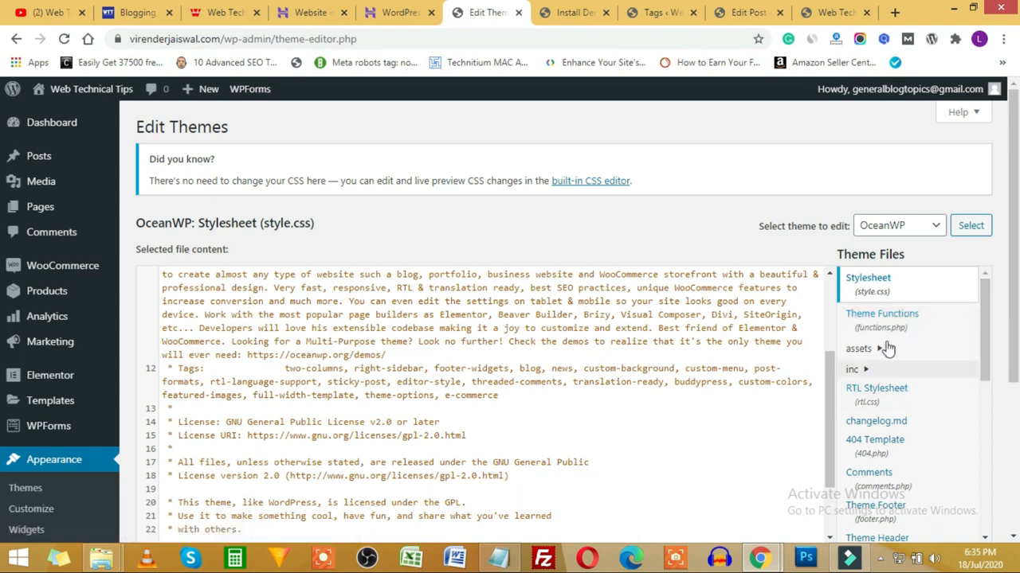
Step: Read through OceanWP's functions.php code, then go to the Installed Plugins list
click(926, 322)
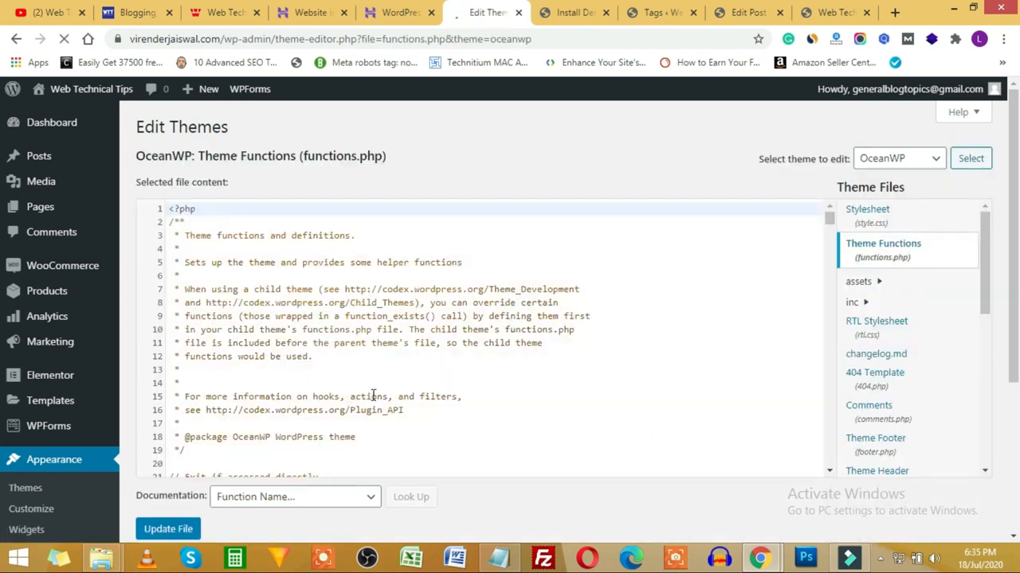
scroll(373, 396, down, 20)
scroll(386, 383, down, 20)
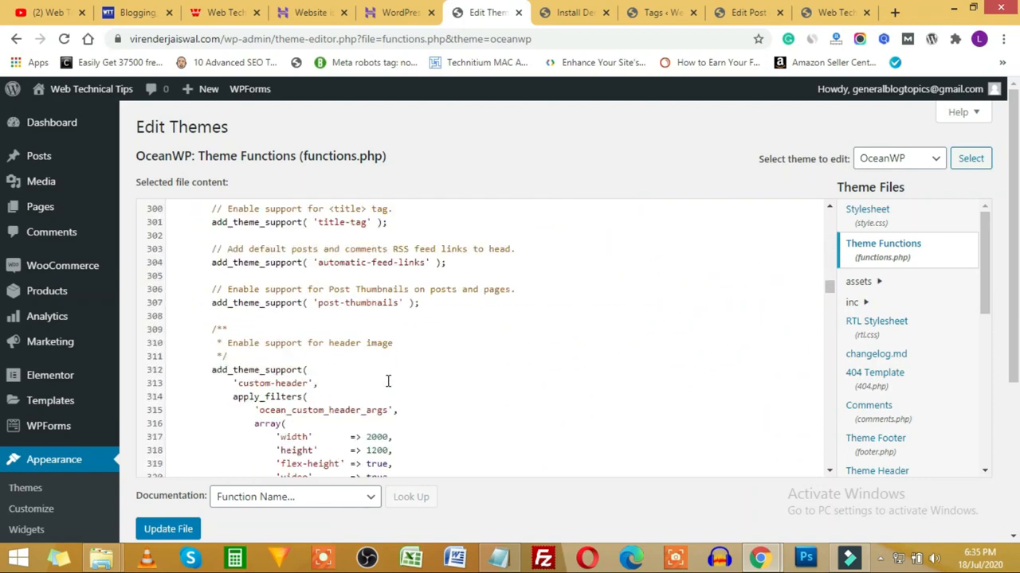
scroll(388, 379, down, 20)
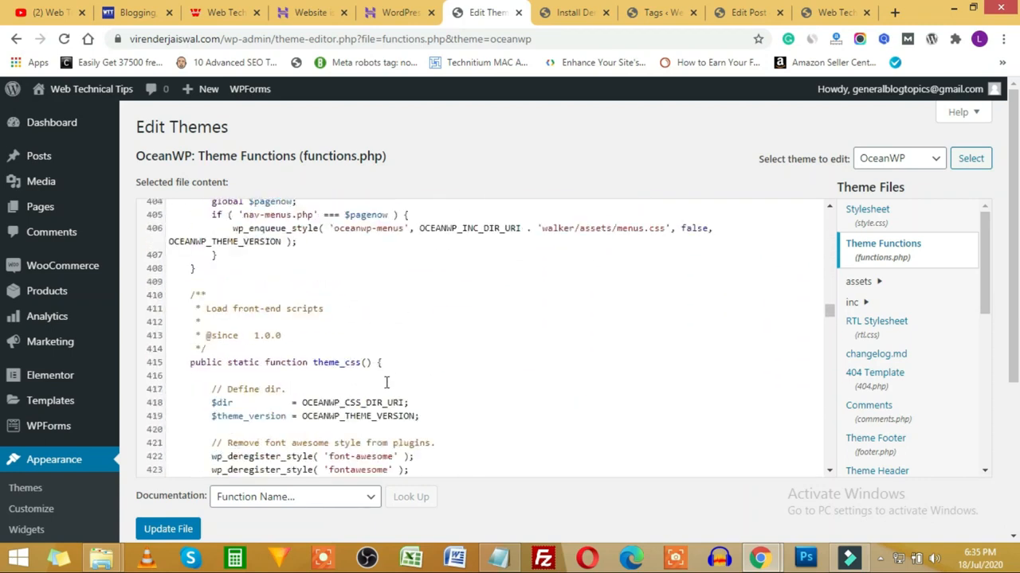
scroll(386, 384, down, 15)
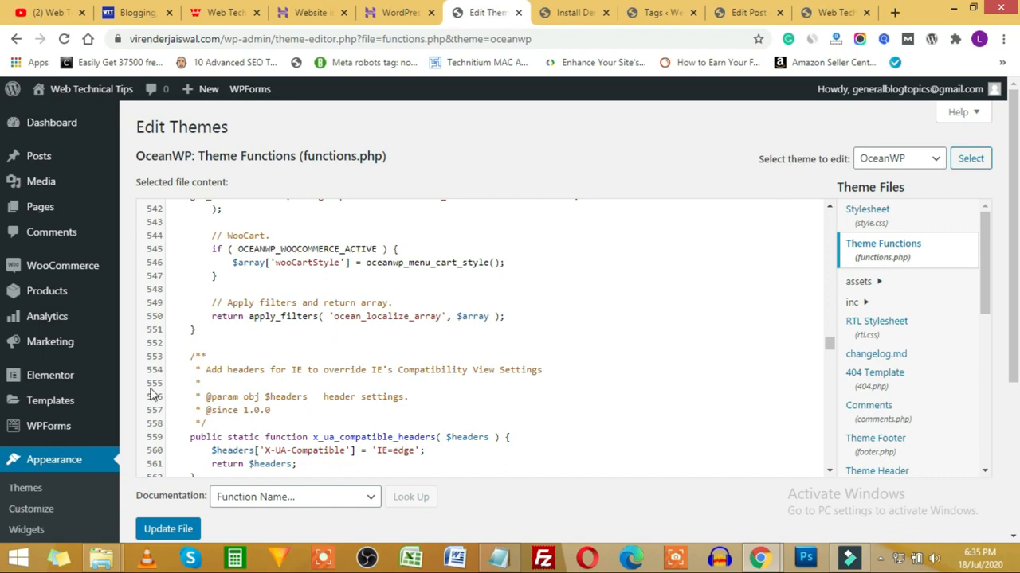
scroll(154, 394, down, 7)
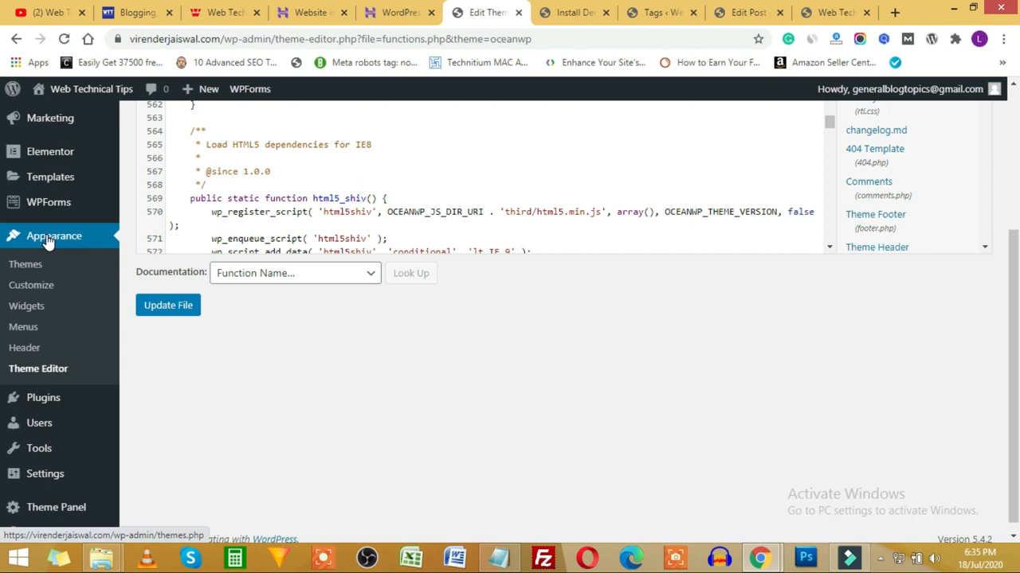
click(48, 407)
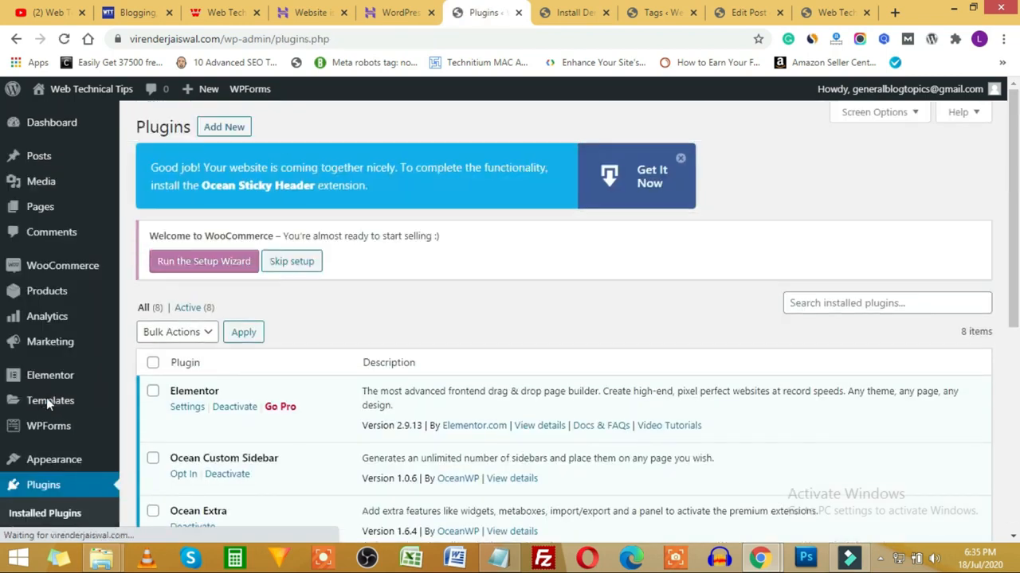
Step: Dismiss the Ocean Sticky Header banner and skip the WooCommerce setup notice
click(681, 158)
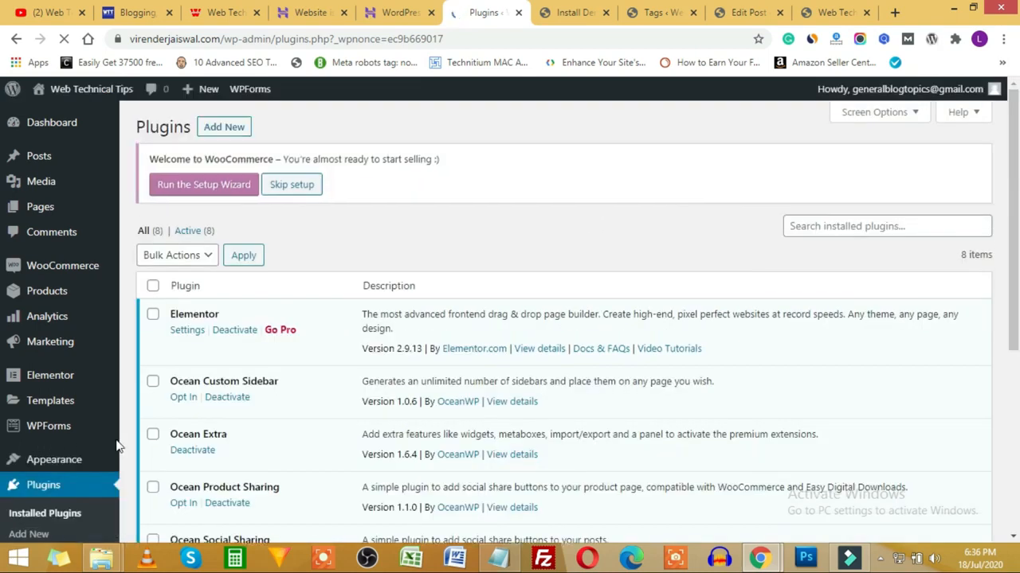
scroll(140, 415, down, 2)
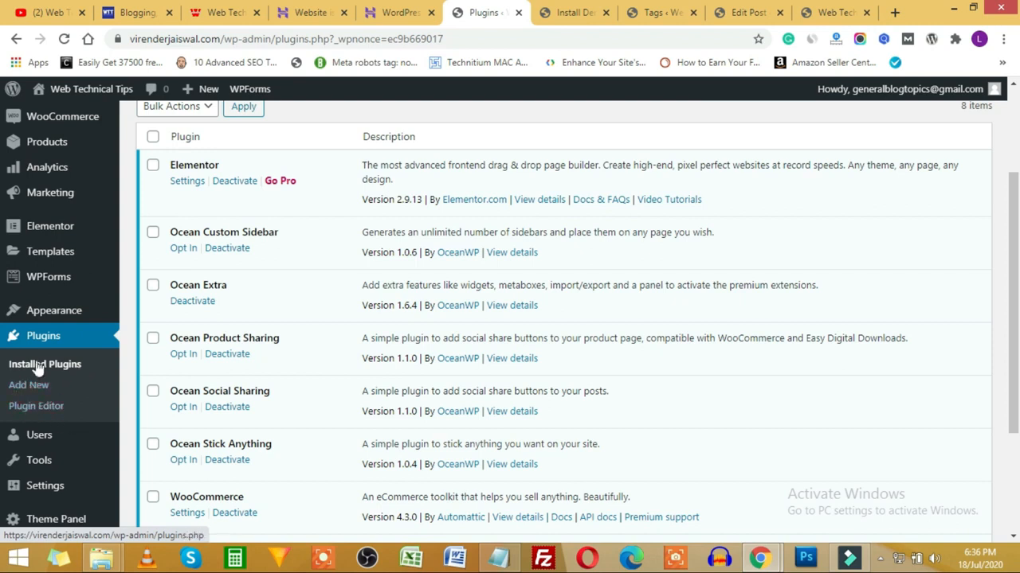
scroll(326, 355, up, 1)
scroll(326, 355, up, 1)
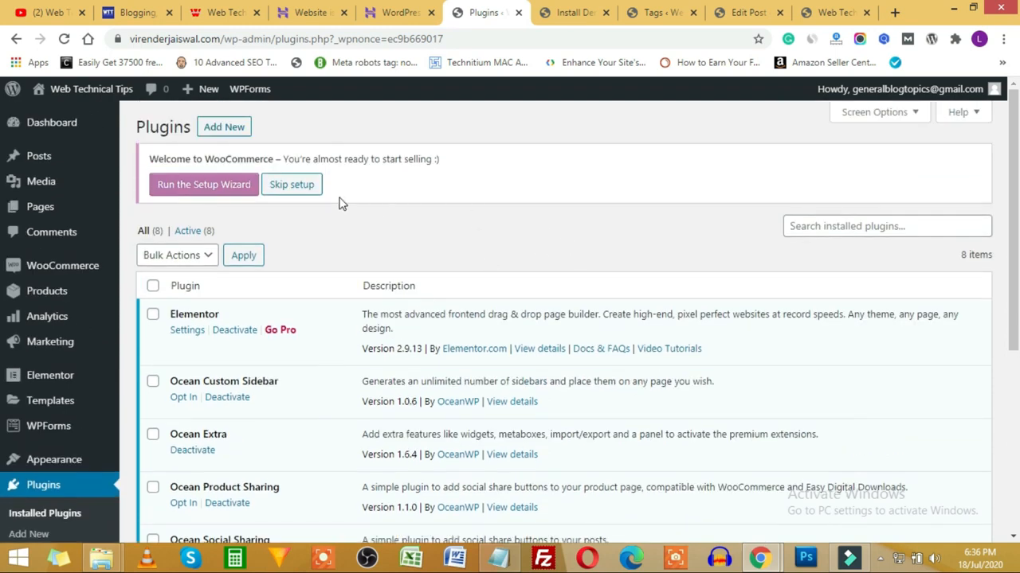
click(294, 184)
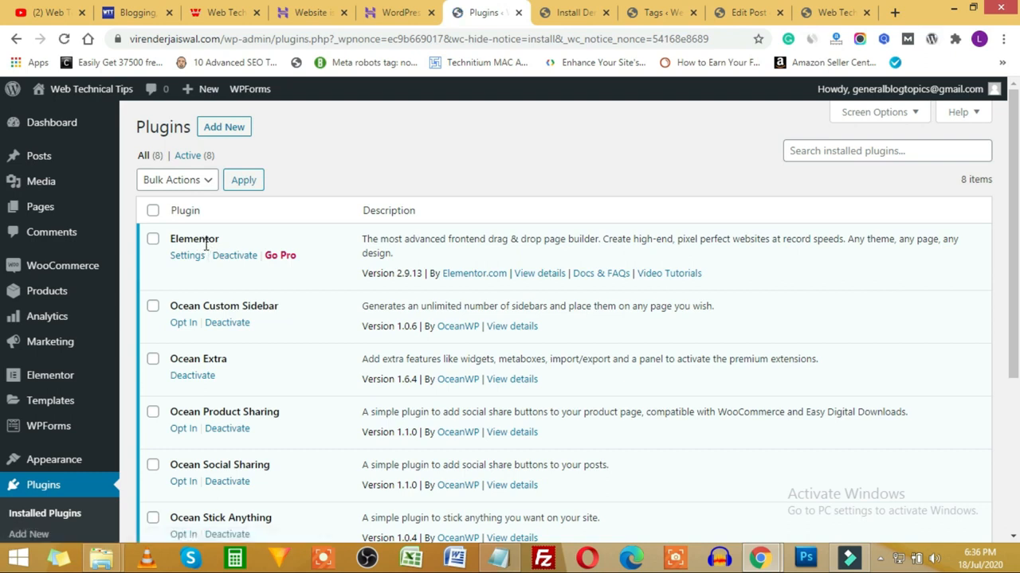
Step: Review the plugin entries such as Elementor, checking the live store site in between
drag(176, 241, 256, 257)
drag(179, 356, 236, 379)
scroll(302, 388, down, 3)
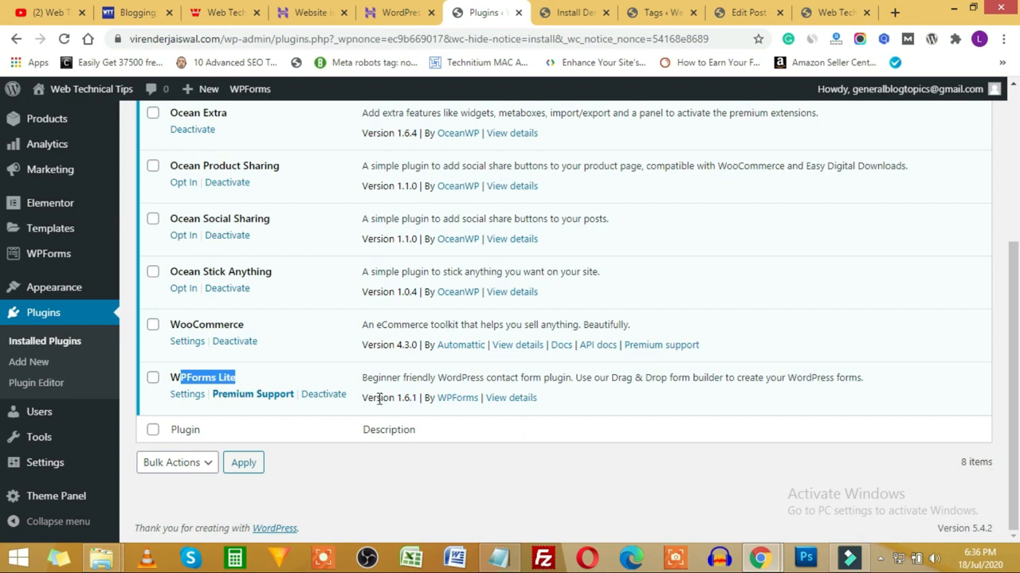
scroll(374, 401, up, 2)
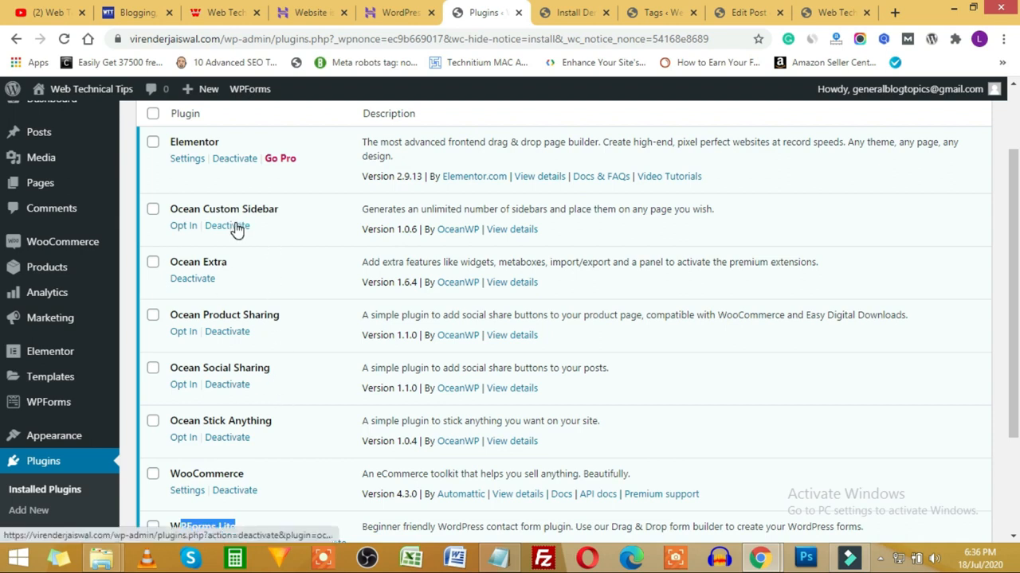
click(828, 12)
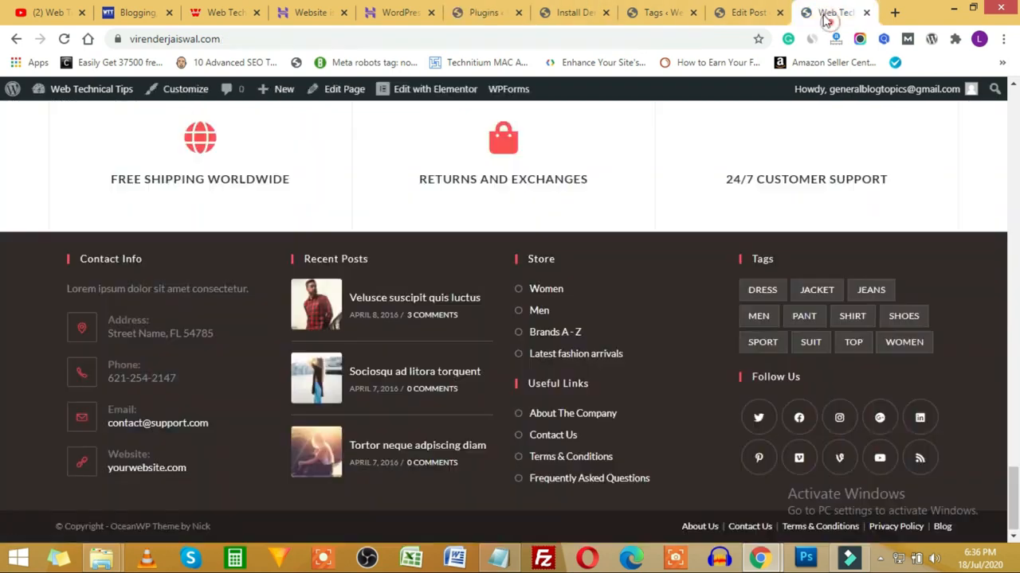
scroll(331, 318, up, 5)
scroll(330, 318, up, 10)
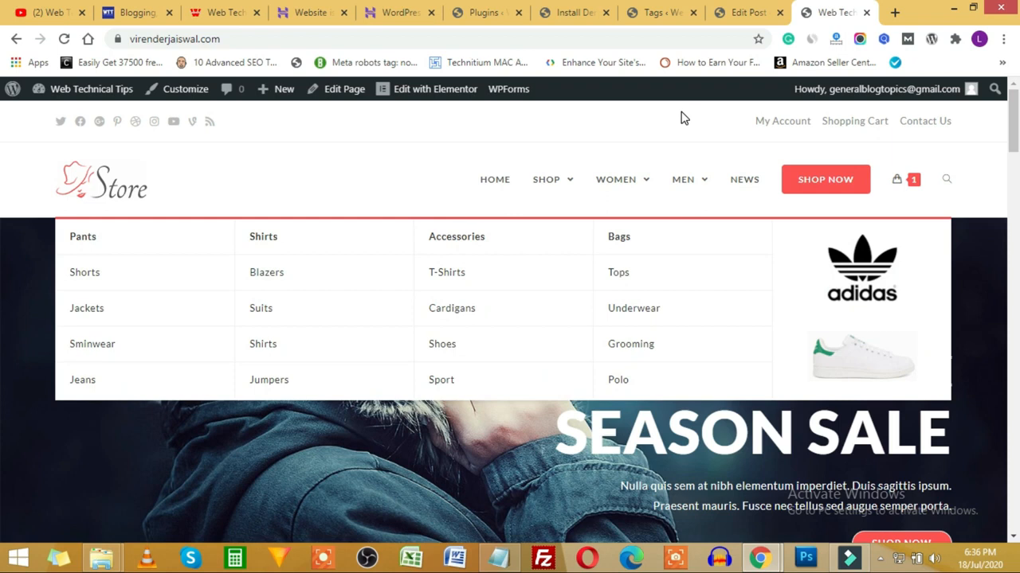
click(478, 12)
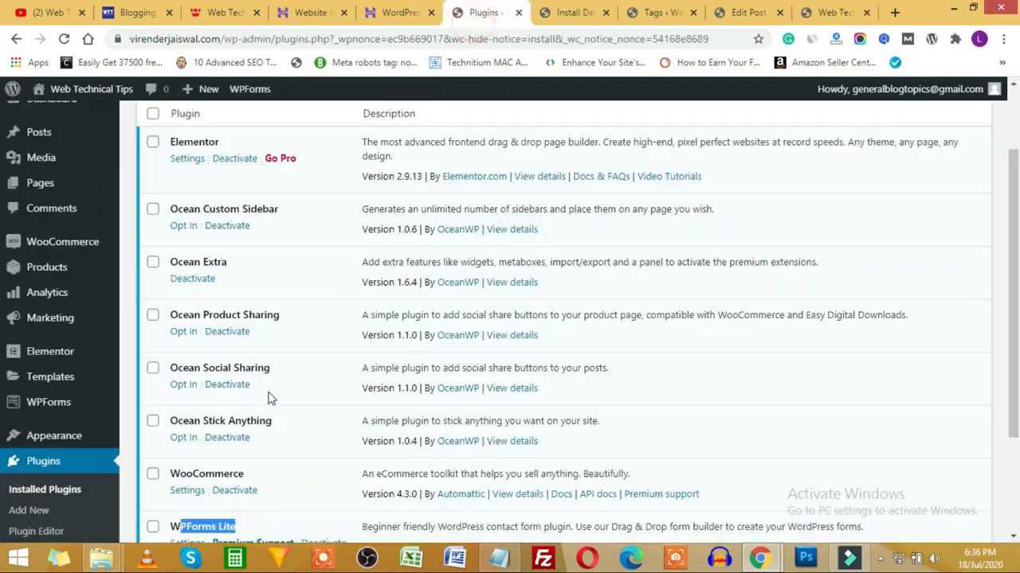
scroll(268, 350, up, 2)
scroll(268, 297, down, 1)
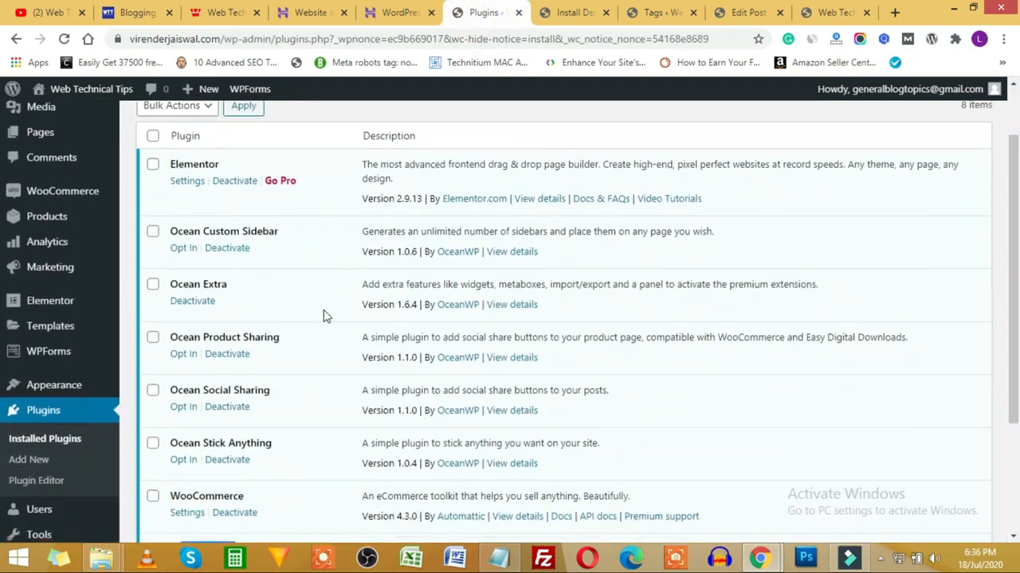
scroll(234, 296, down, 1)
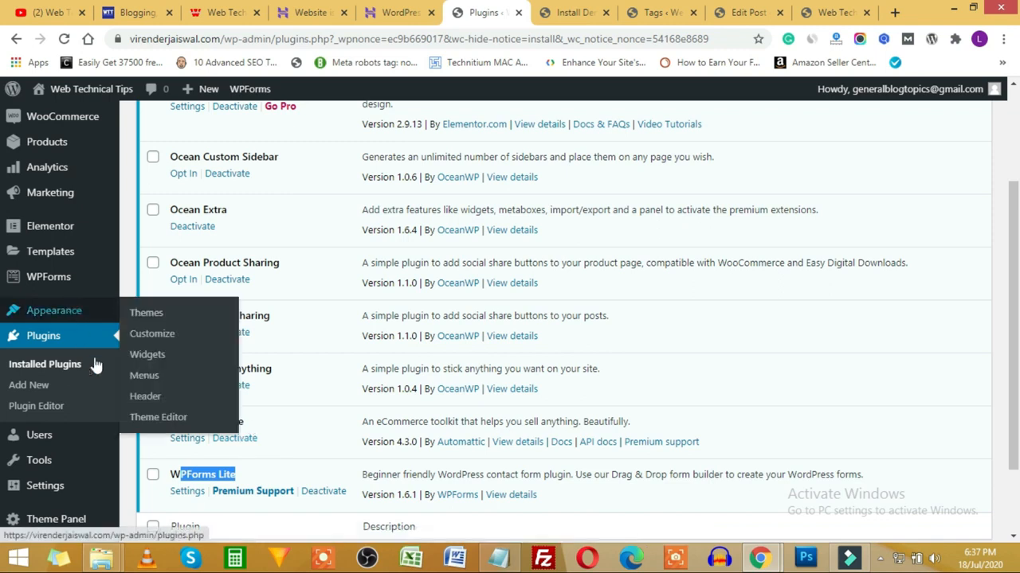
scroll(253, 447, up, 2)
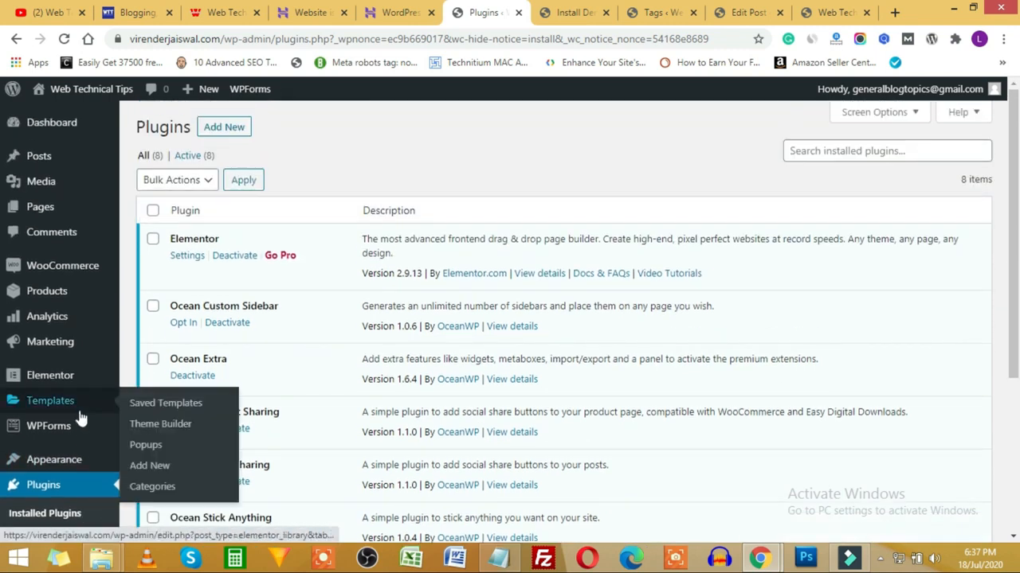
Step: Open WooCommerce Settings and scroll through the General options
mouse_move(42, 275)
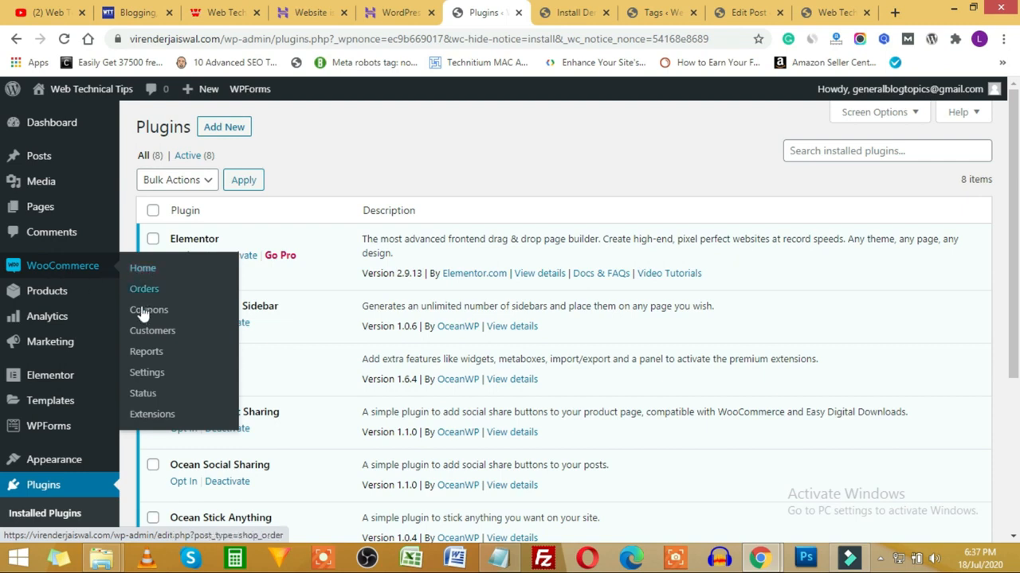
click(145, 374)
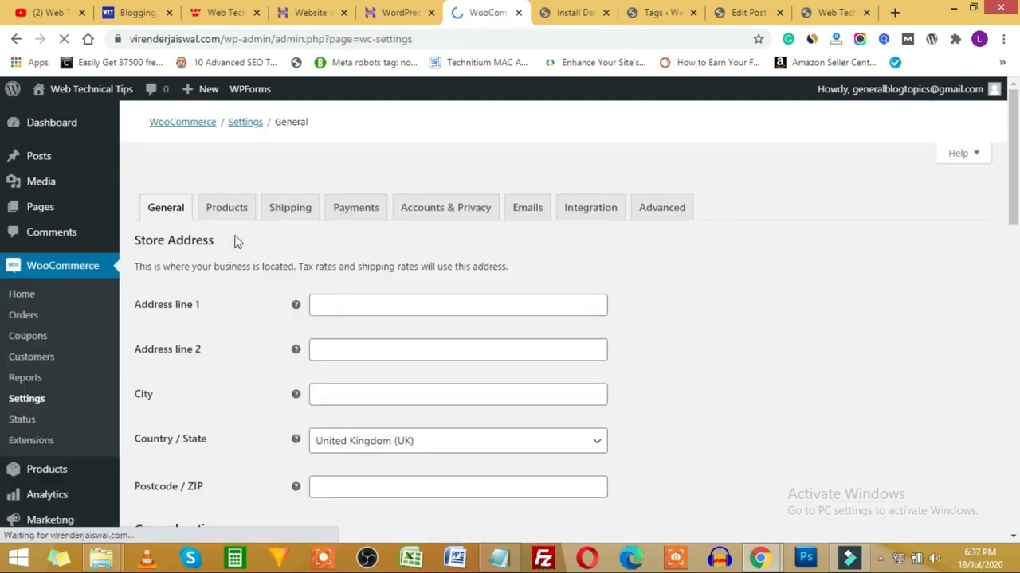
scroll(221, 311, down, 1)
scroll(195, 223, up, 1)
scroll(264, 256, down, 2)
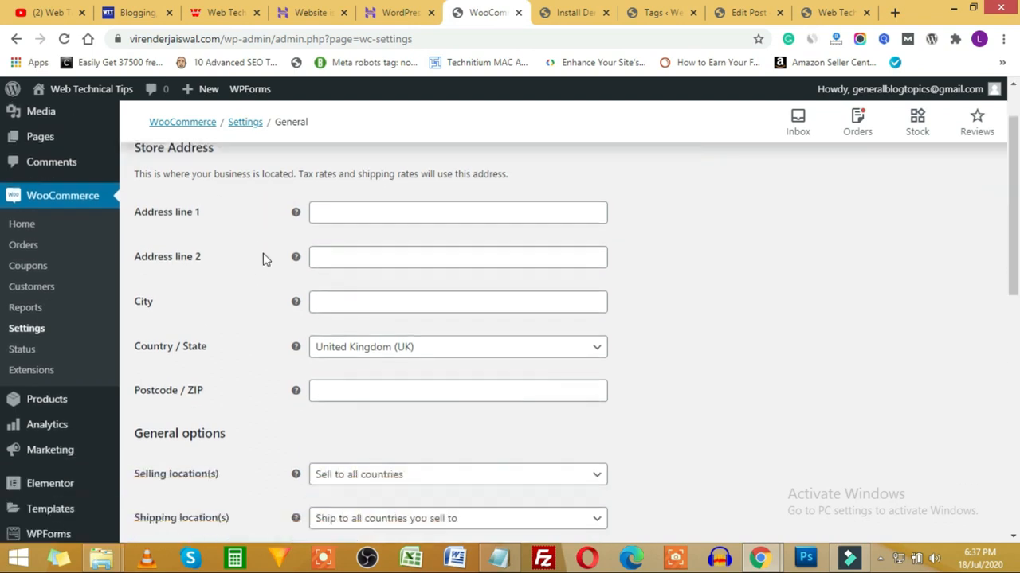
scroll(268, 239, down, 2)
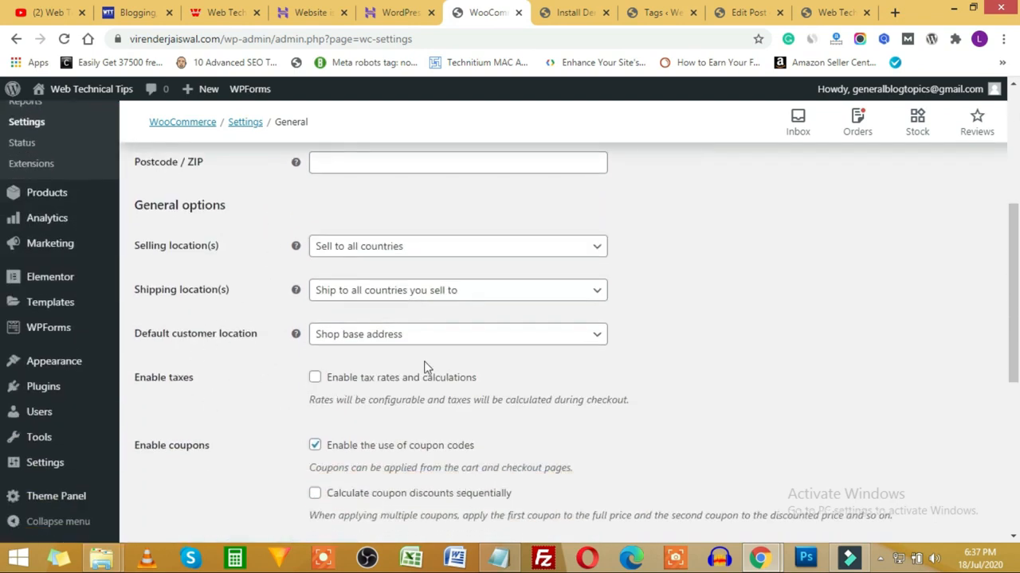
scroll(423, 368, down, 5)
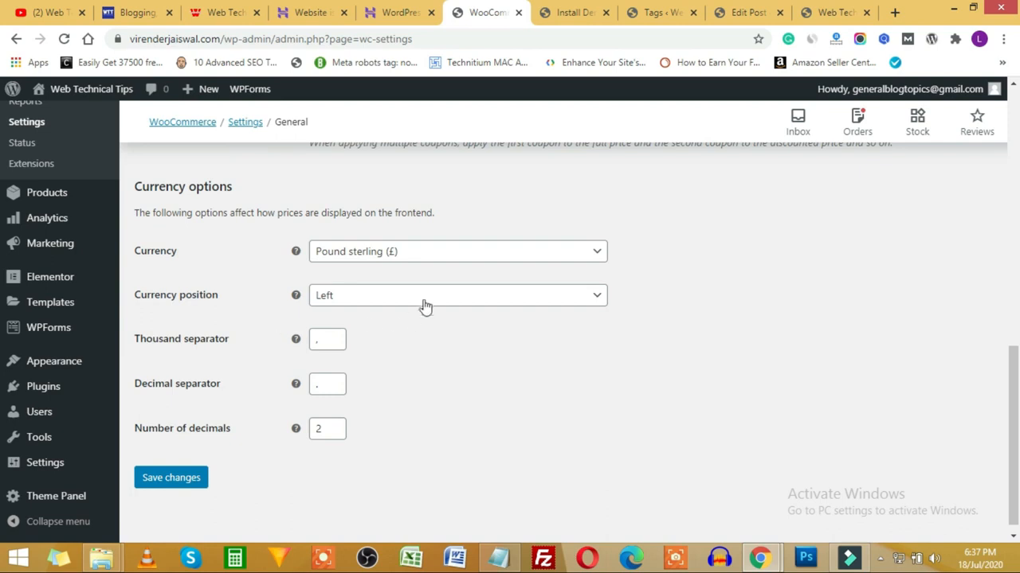
Step: Check the currency and shop page choices, leaving both unchanged
click(435, 253)
click(645, 247)
scroll(243, 375, up, 5)
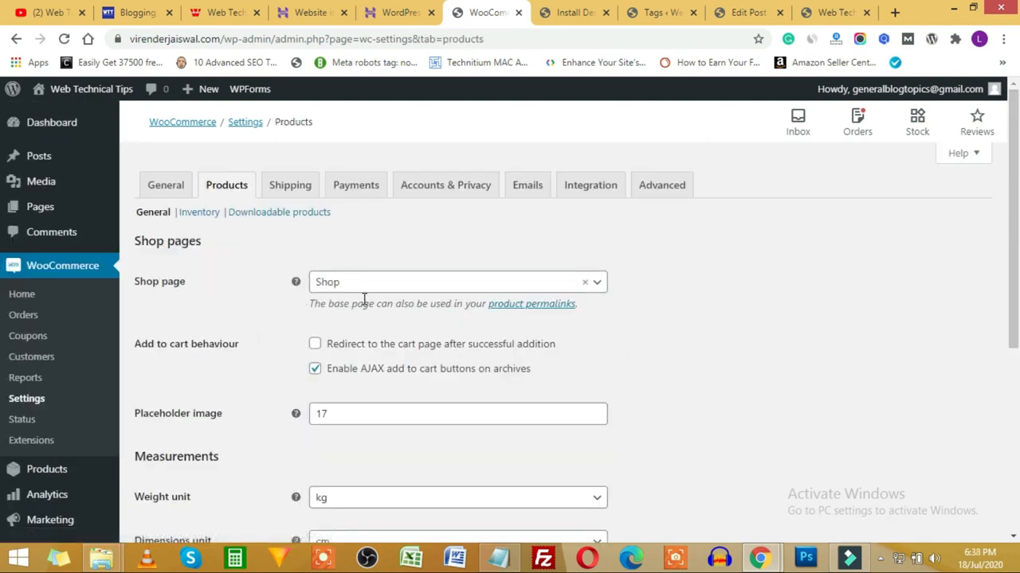
click(407, 284)
click(406, 283)
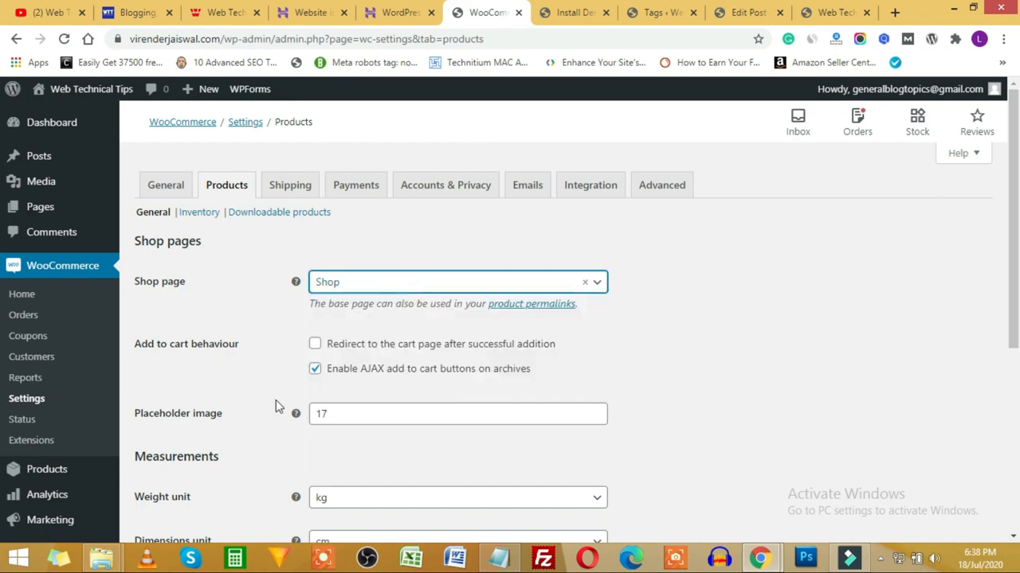
scroll(275, 407, down, 2)
scroll(319, 311, down, 2)
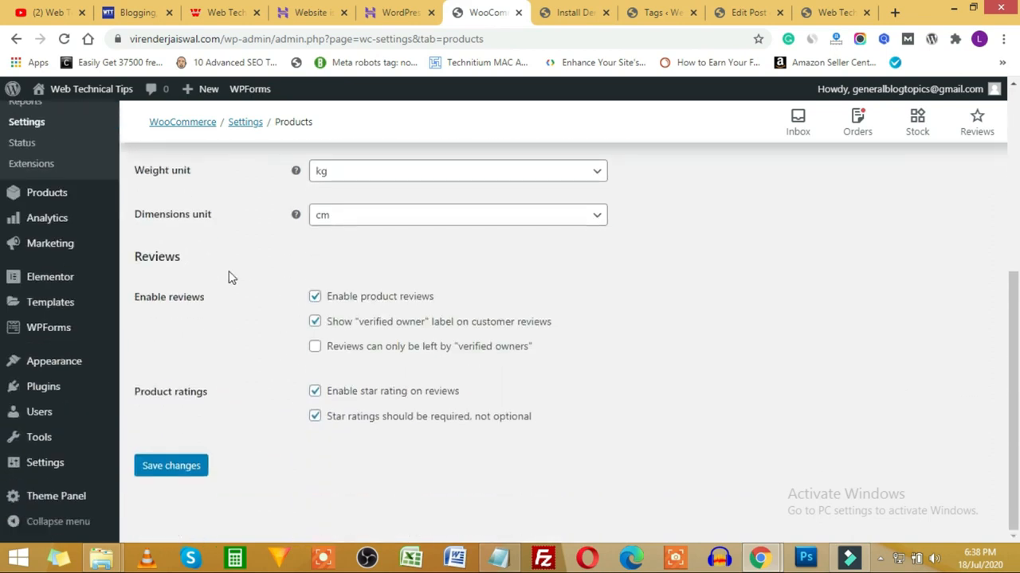
scroll(239, 295, up, 1)
Step: Keep kg as the weight unit and cm as the dimensions unit
click(389, 249)
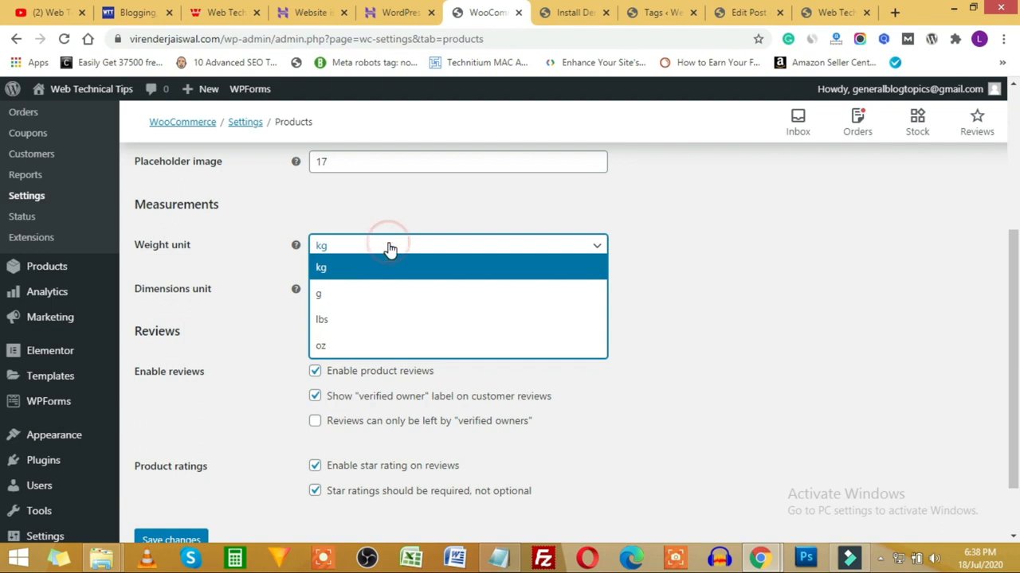
click(273, 250)
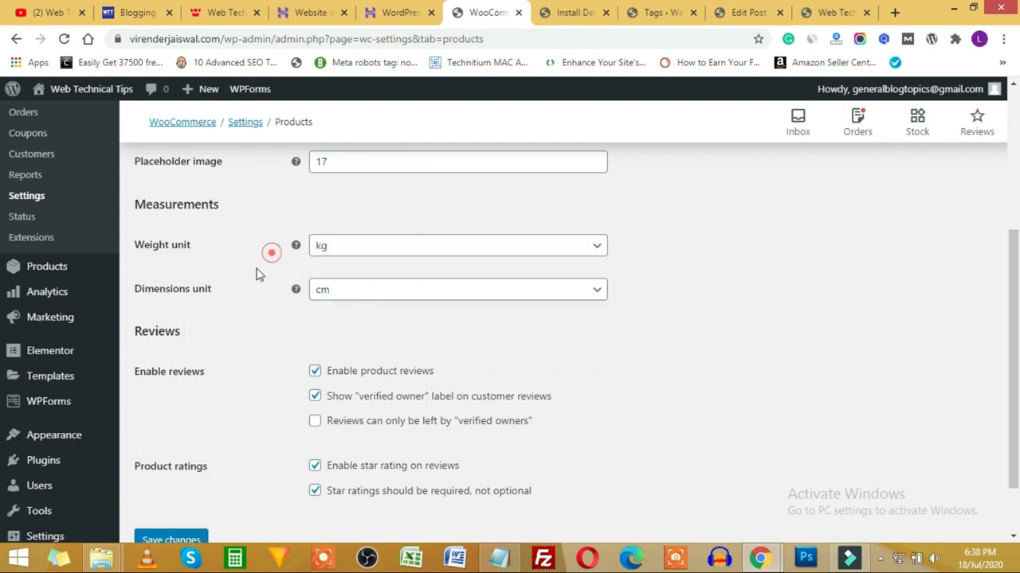
click(360, 292)
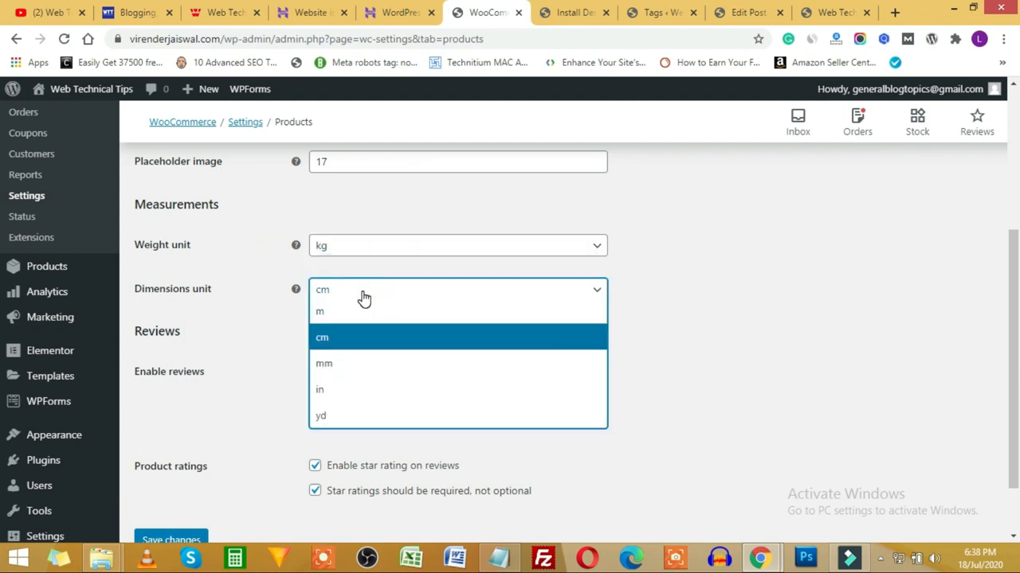
click(194, 298)
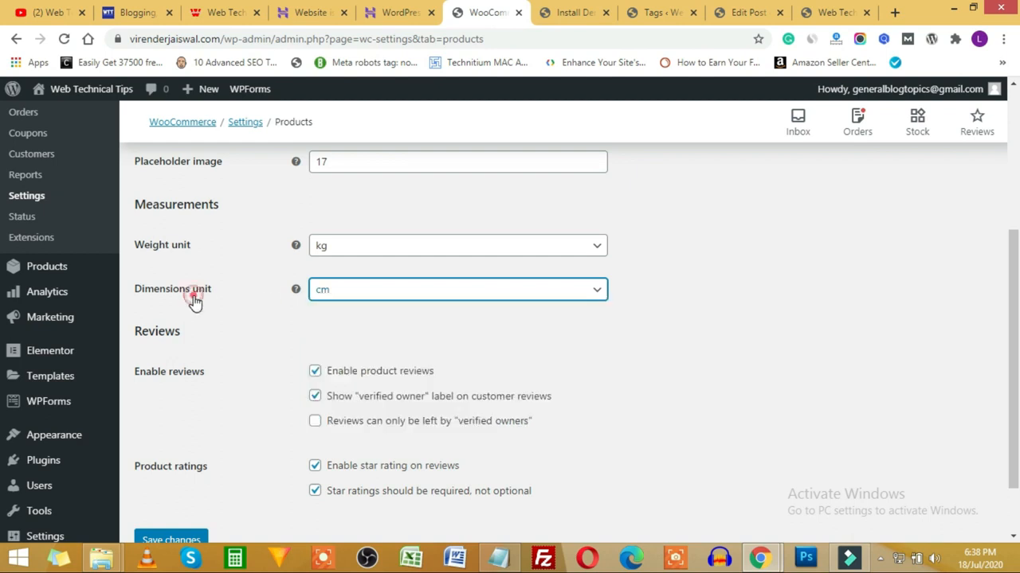
scroll(250, 355, down, 1)
scroll(262, 353, up, 4)
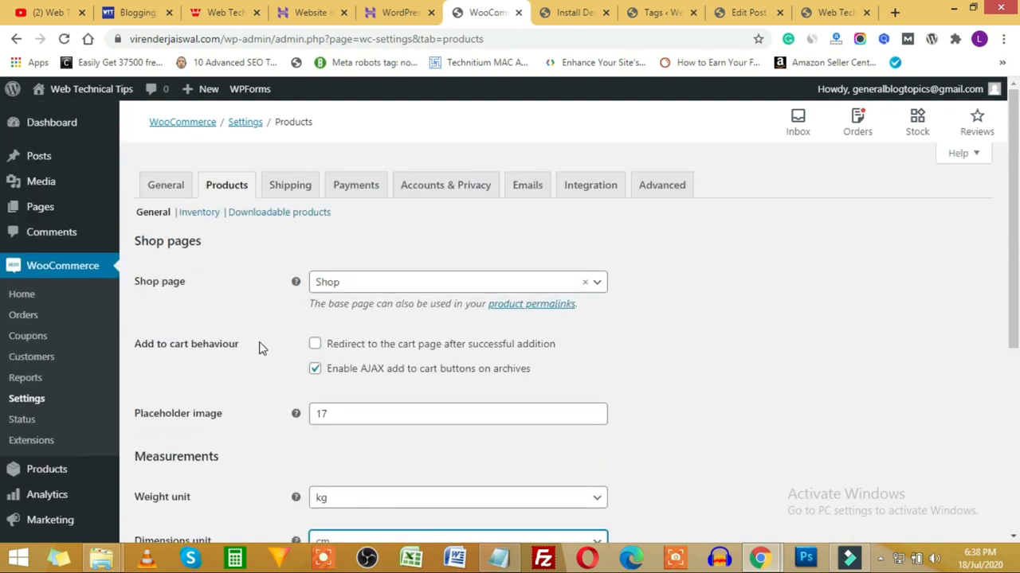
Step: Look over the Shipping and Payments method settings, then switch to the Add Plugins tab
click(296, 189)
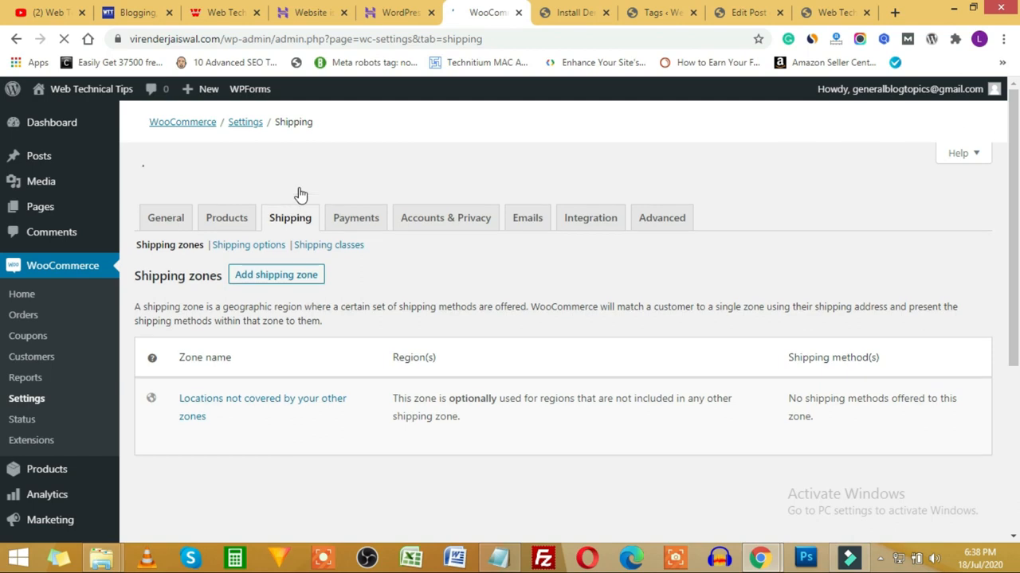
click(375, 191)
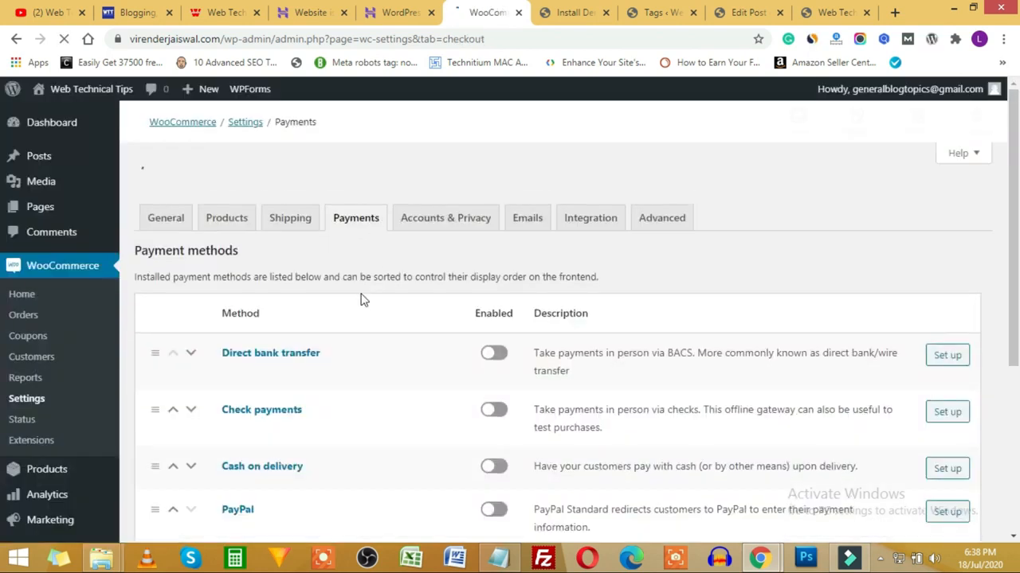
scroll(405, 359, down, 2)
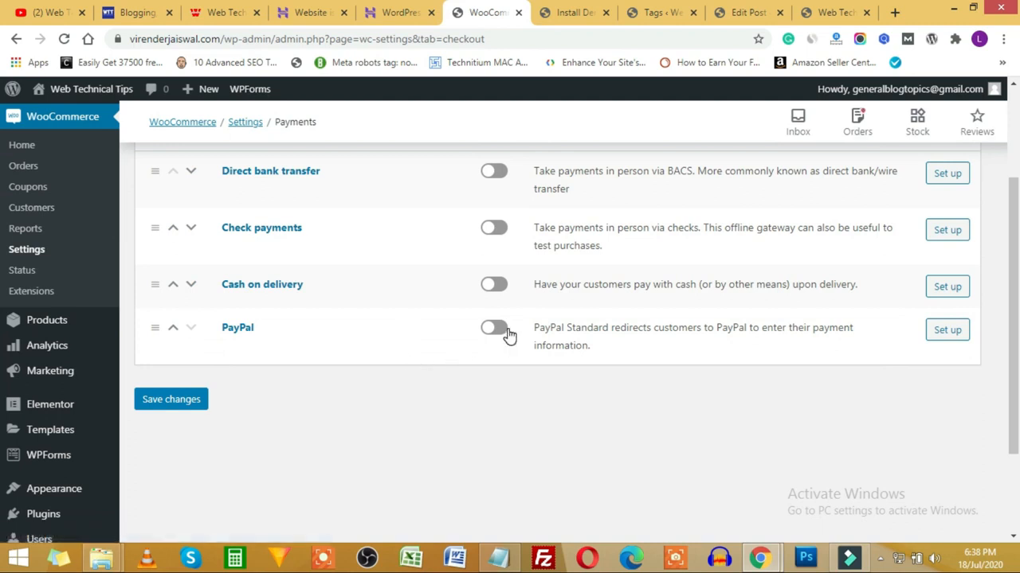
scroll(478, 337, up, 2)
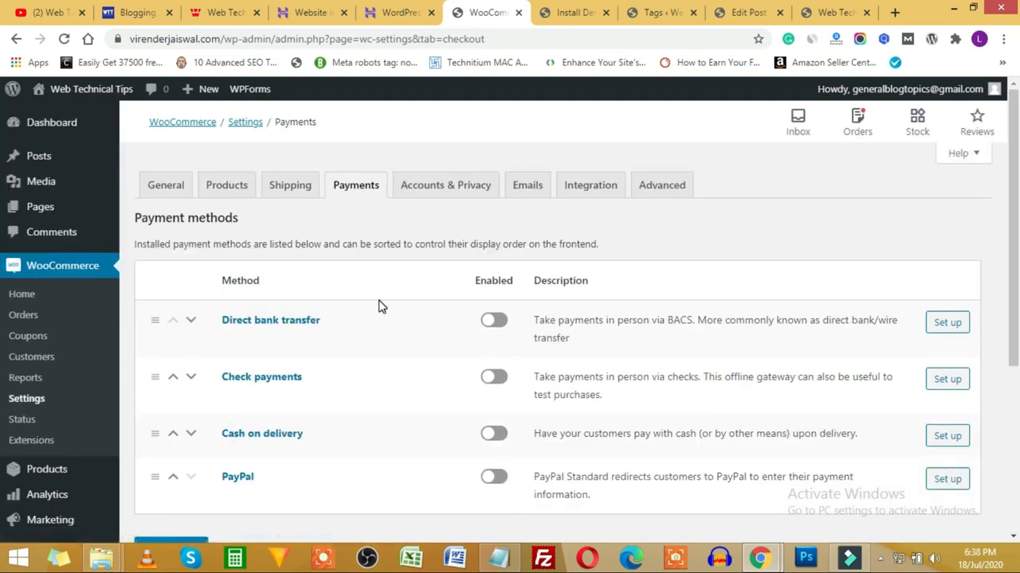
scroll(353, 211, down, 1)
scroll(353, 222, up, 1)
scroll(358, 201, down, 1)
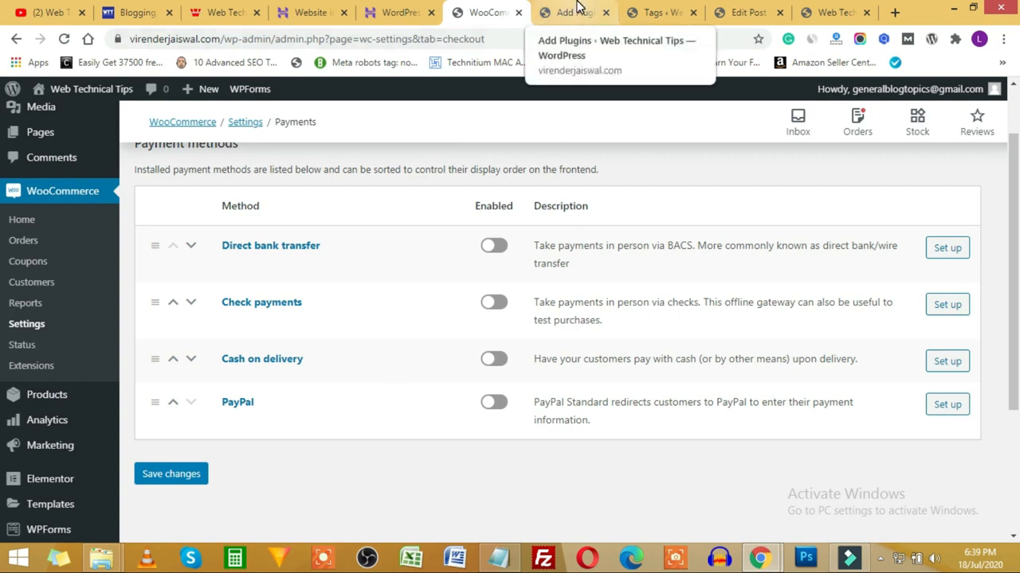
click(577, 10)
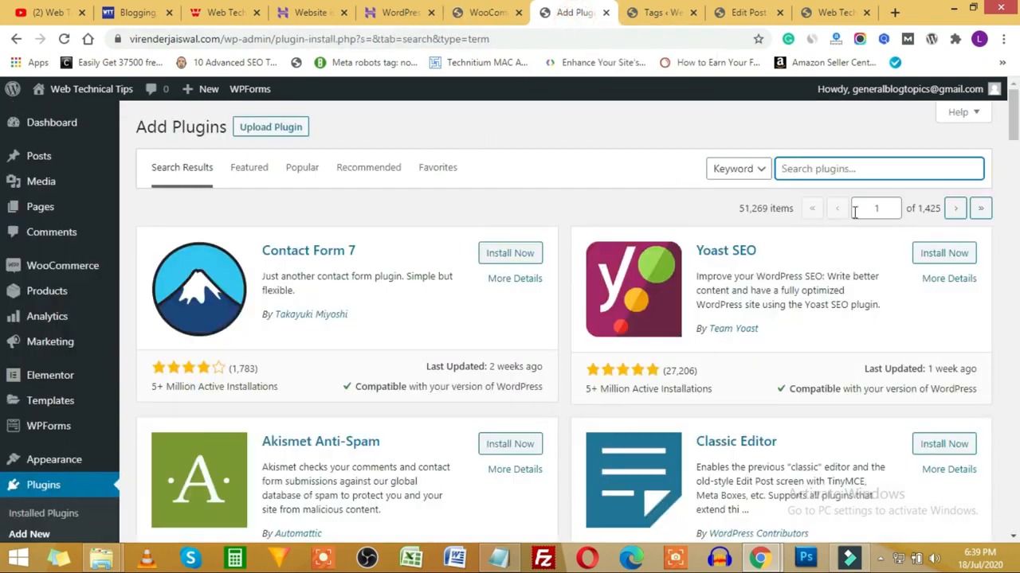
Step: Search for 'razorpay' and install and activate Razorpay for WooCommerce
click(830, 173)
text(razorpay)
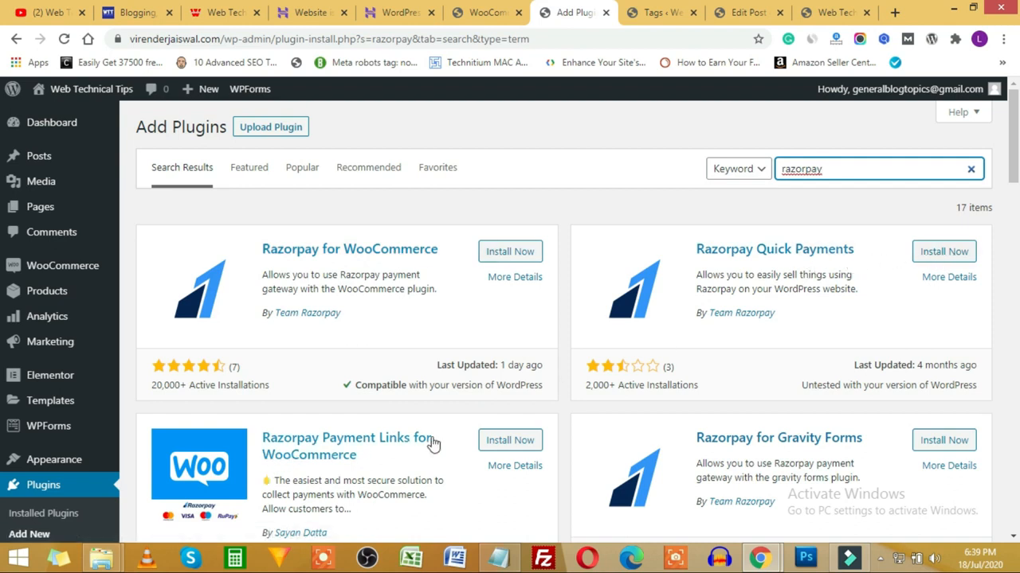
scroll(831, 433, down, 2)
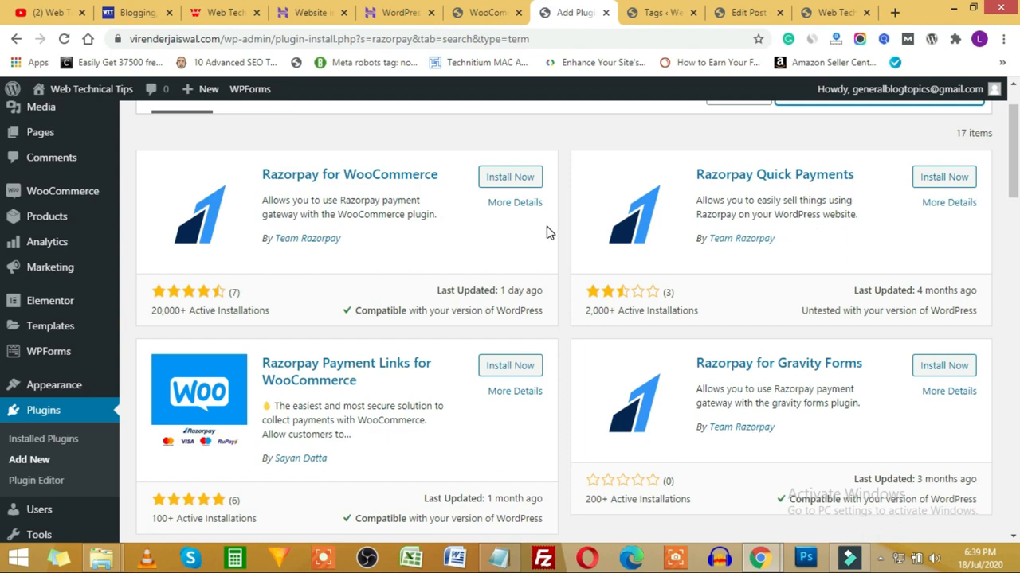
click(511, 178)
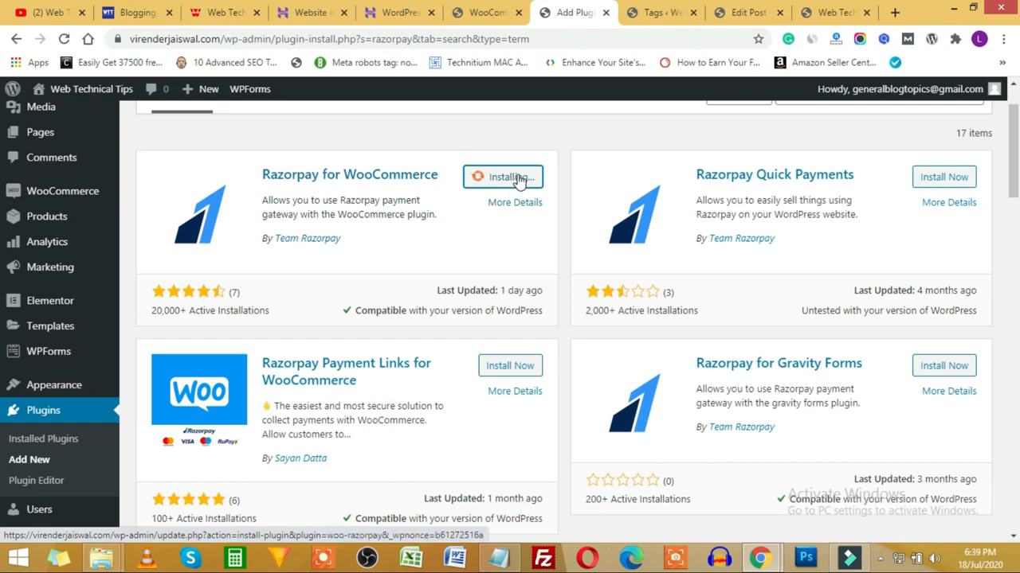
click(516, 178)
Step: Reload WooCommerce Payments and open the Razorpay gateway settings to review them
click(481, 16)
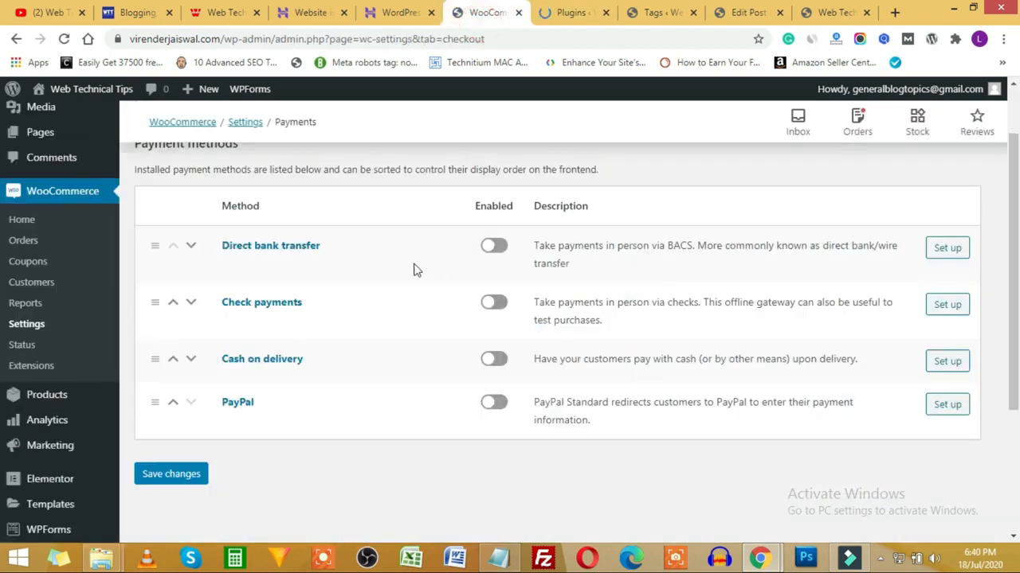
click(63, 39)
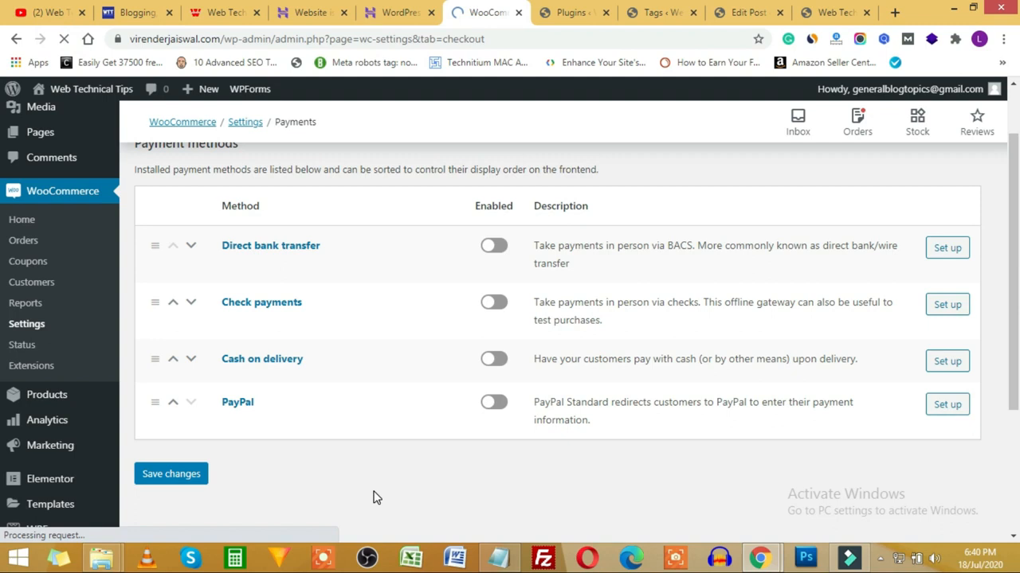
scroll(362, 460, down, 1)
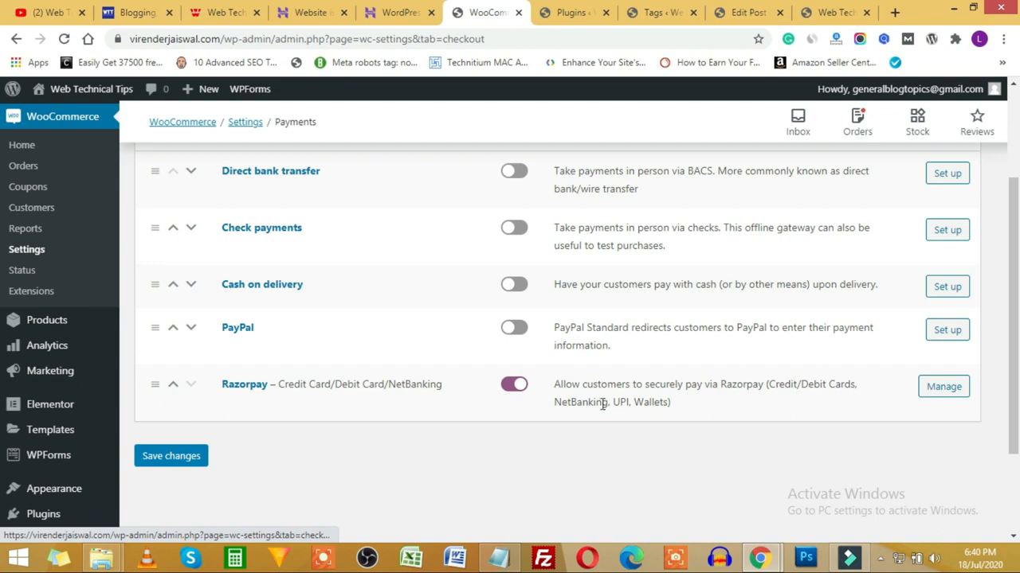
click(944, 388)
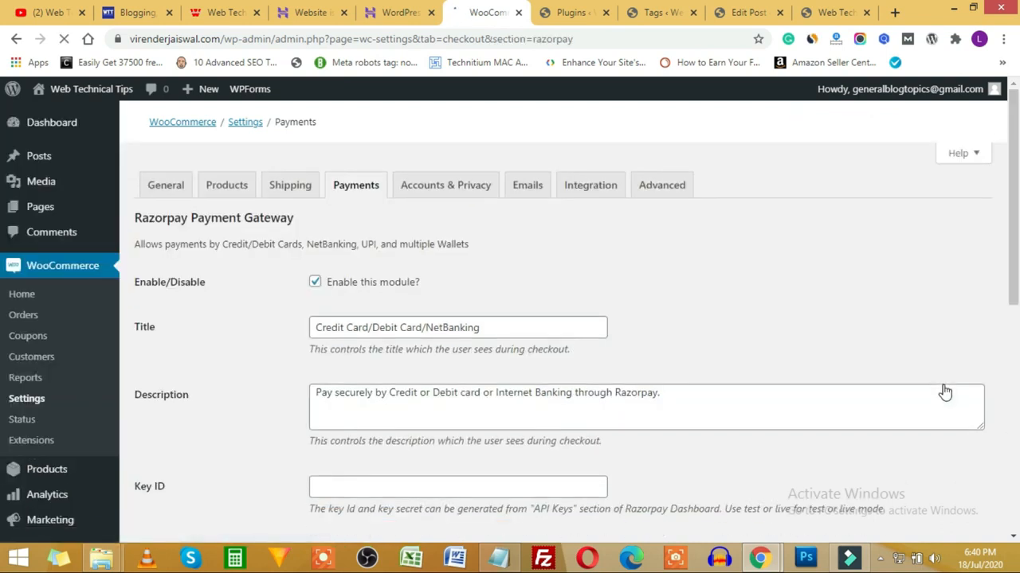
scroll(292, 383, down, 3)
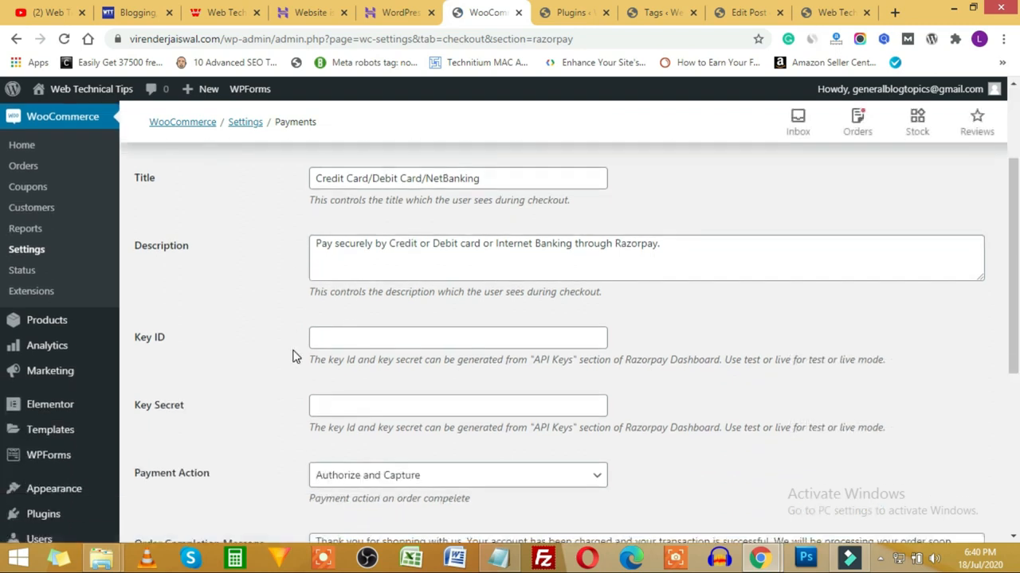
scroll(292, 357, down, 3)
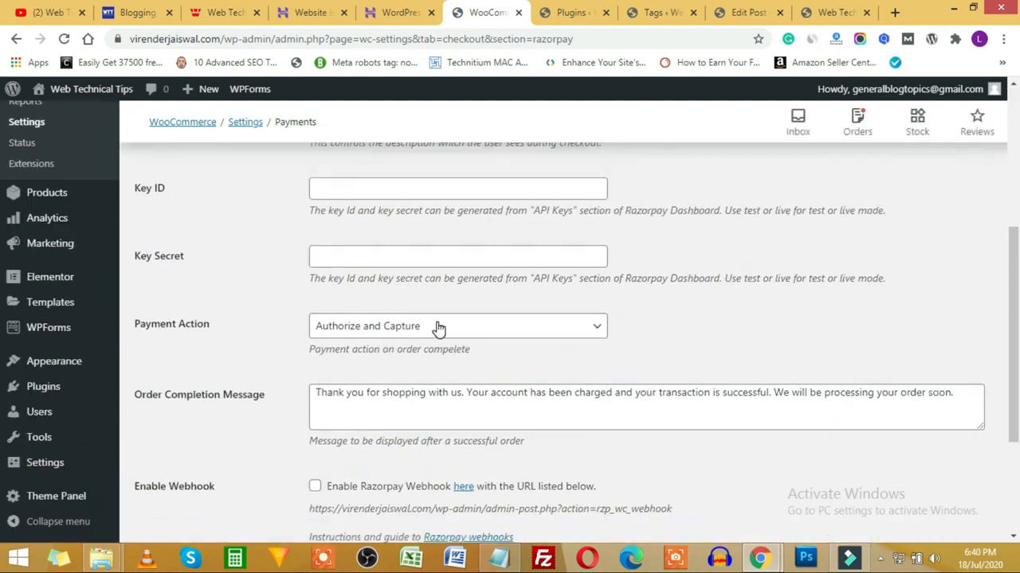
scroll(246, 343, up, 4)
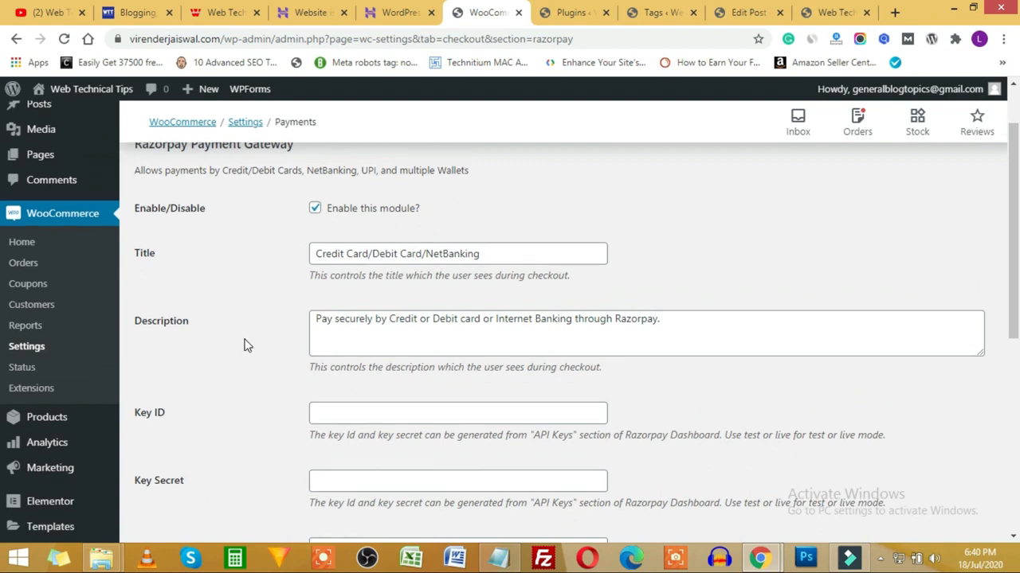
scroll(246, 347, up, 2)
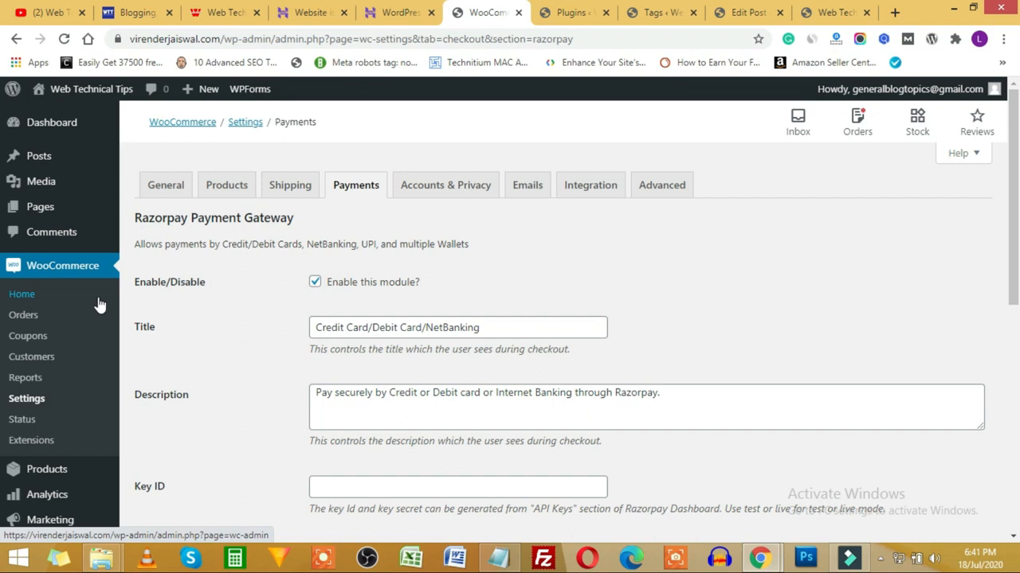
click(203, 16)
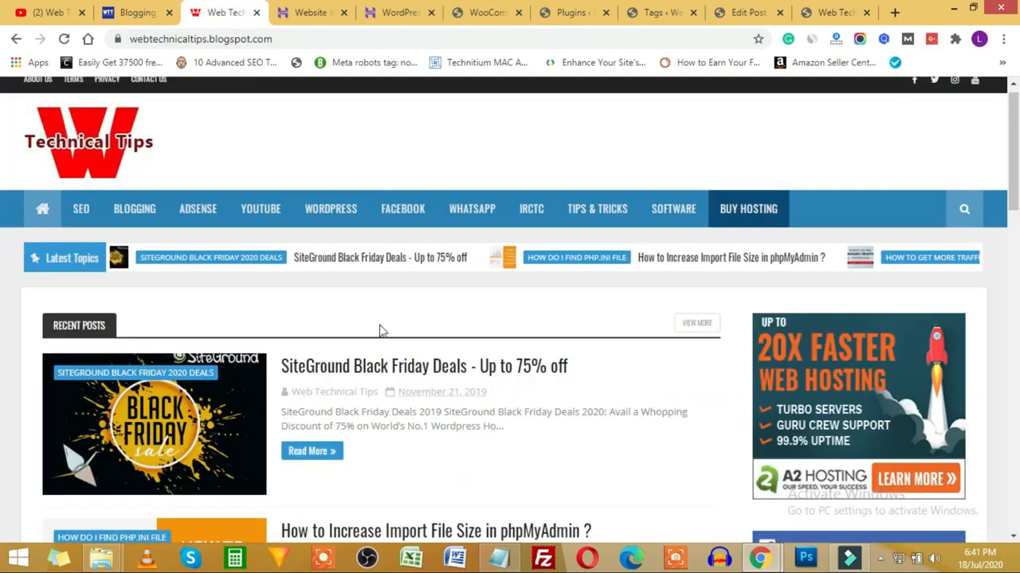
Step: Flip between the YouTube channel and Razorpay settings tabs, then go to Installed Plugins
click(71, 11)
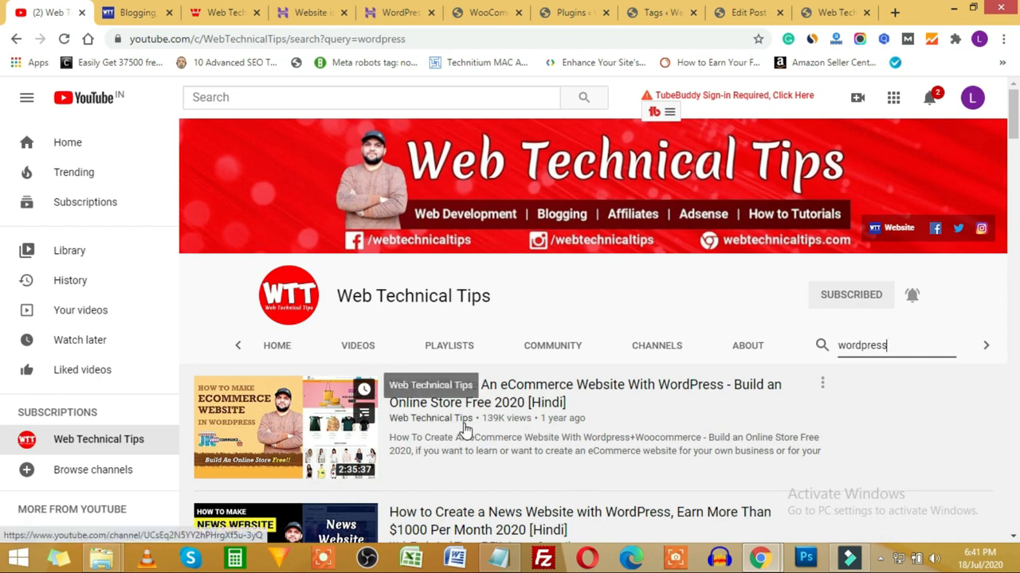
click(490, 12)
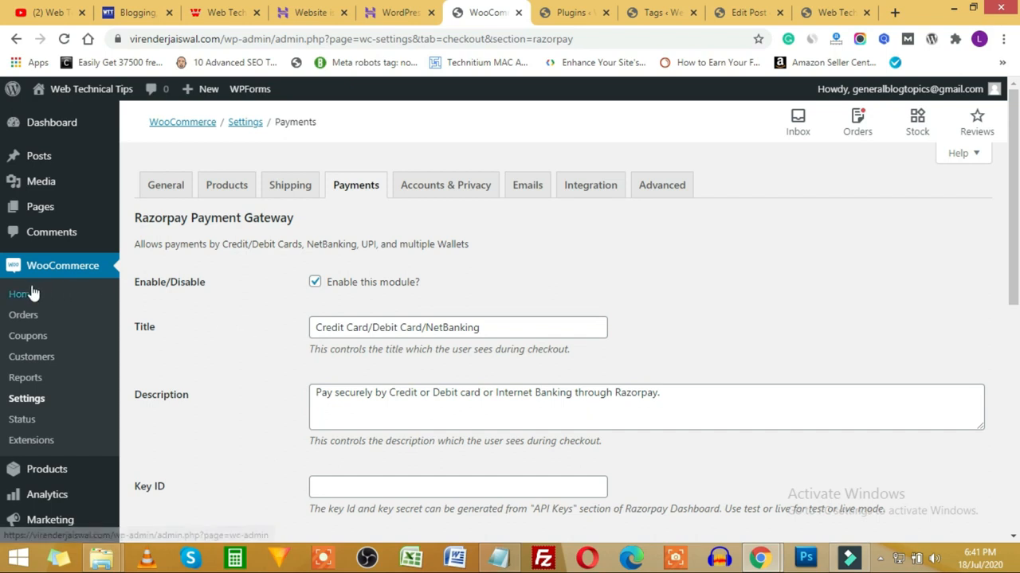
scroll(63, 456, down, 1)
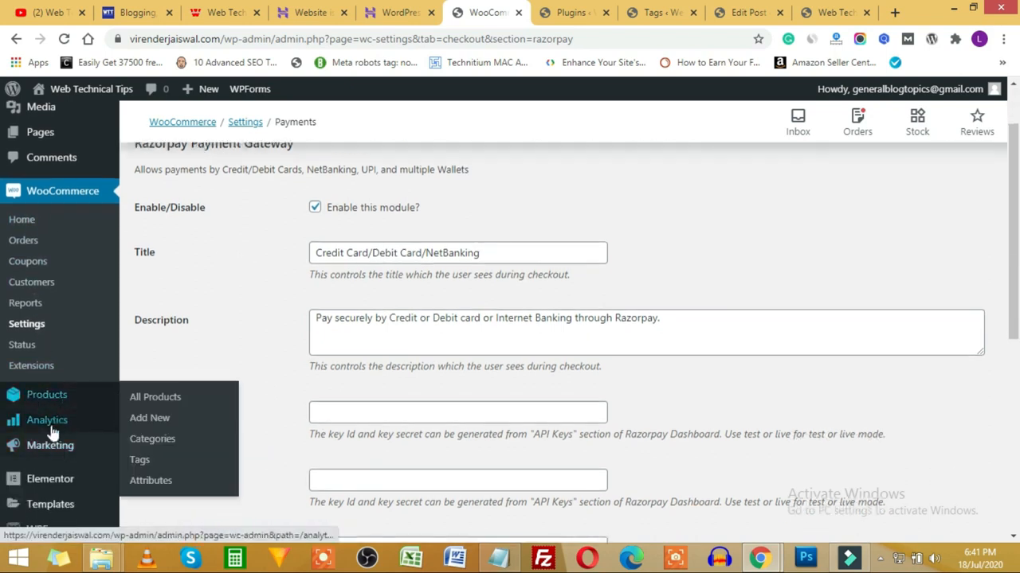
click(48, 12)
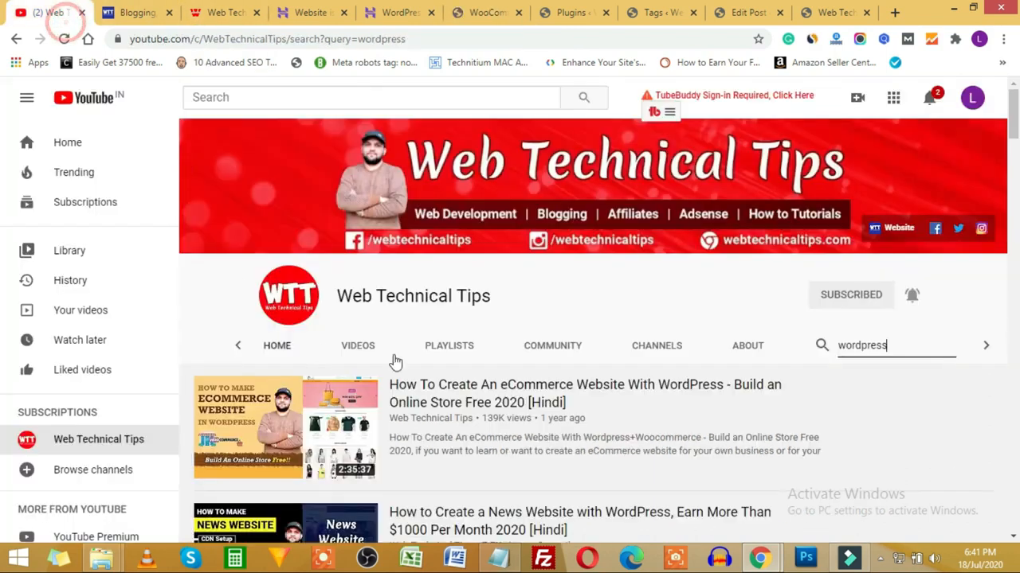
scroll(720, 319, down, 1)
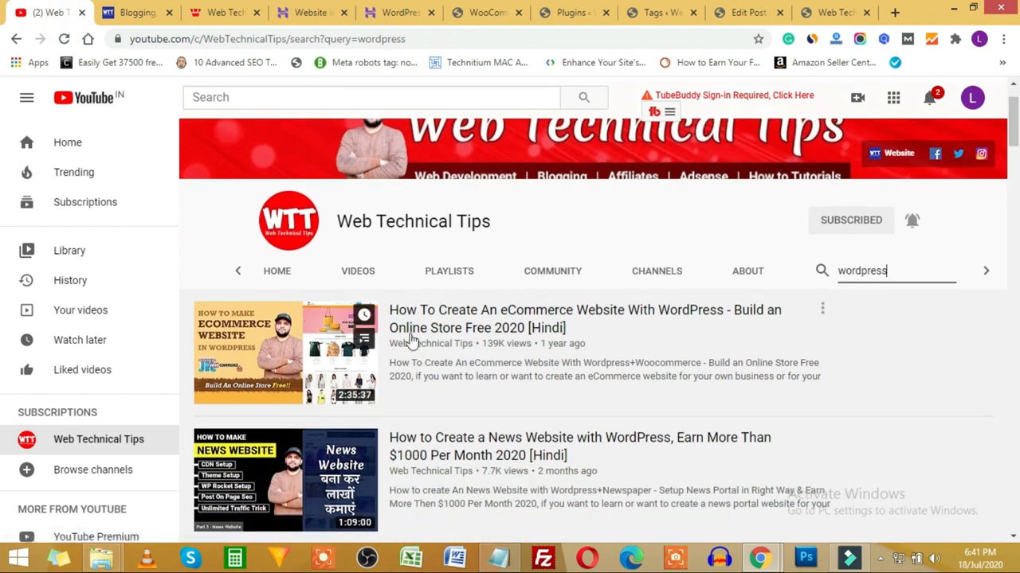
click(482, 12)
scroll(249, 386, up, 1)
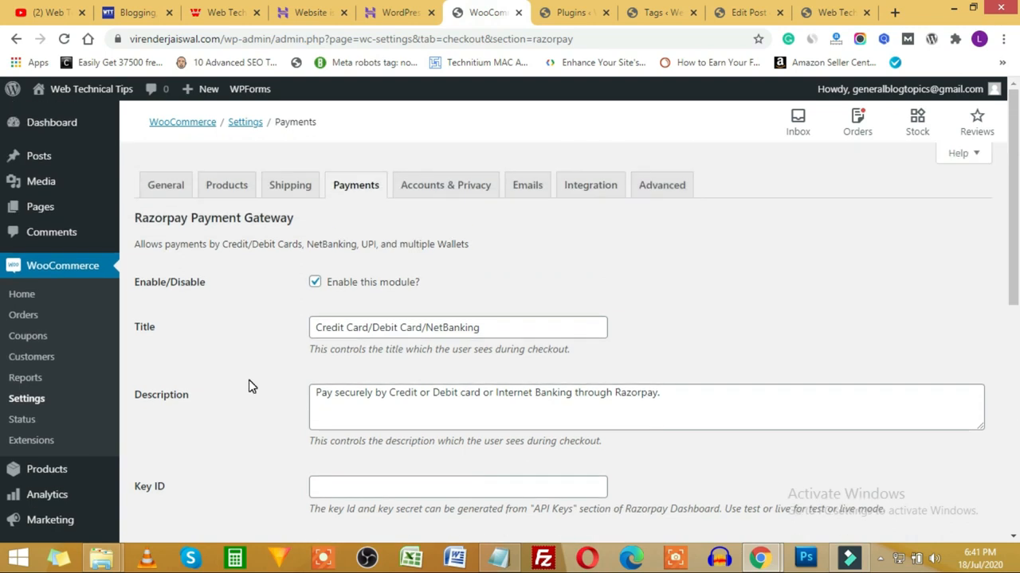
scroll(16, 421, down, 2)
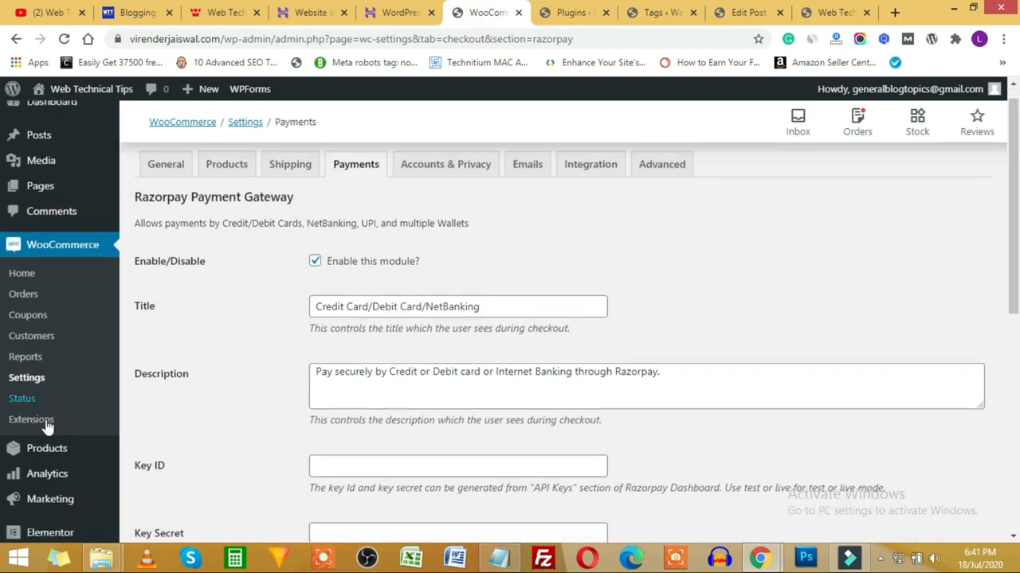
scroll(59, 470, down, 1)
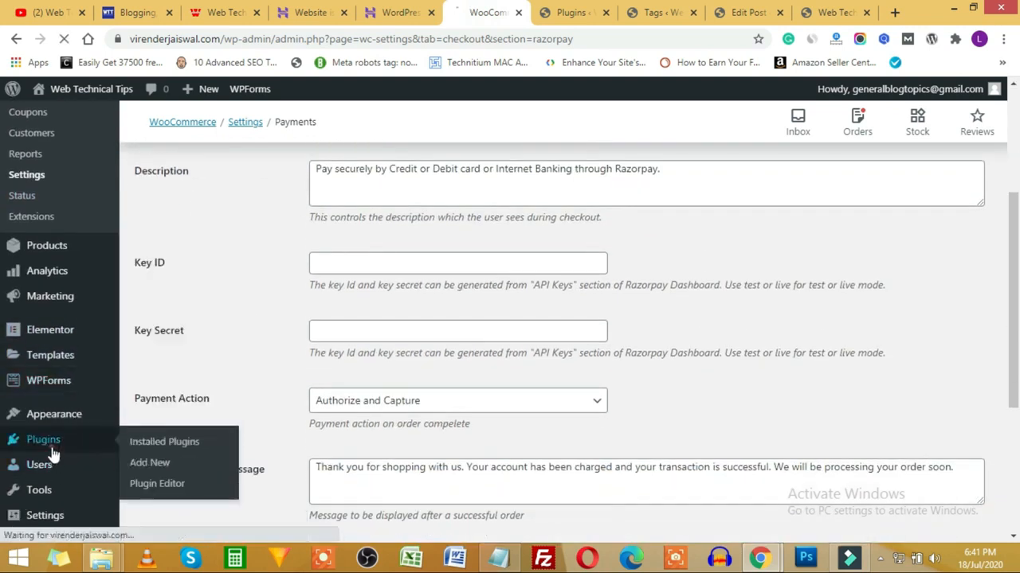
click(54, 447)
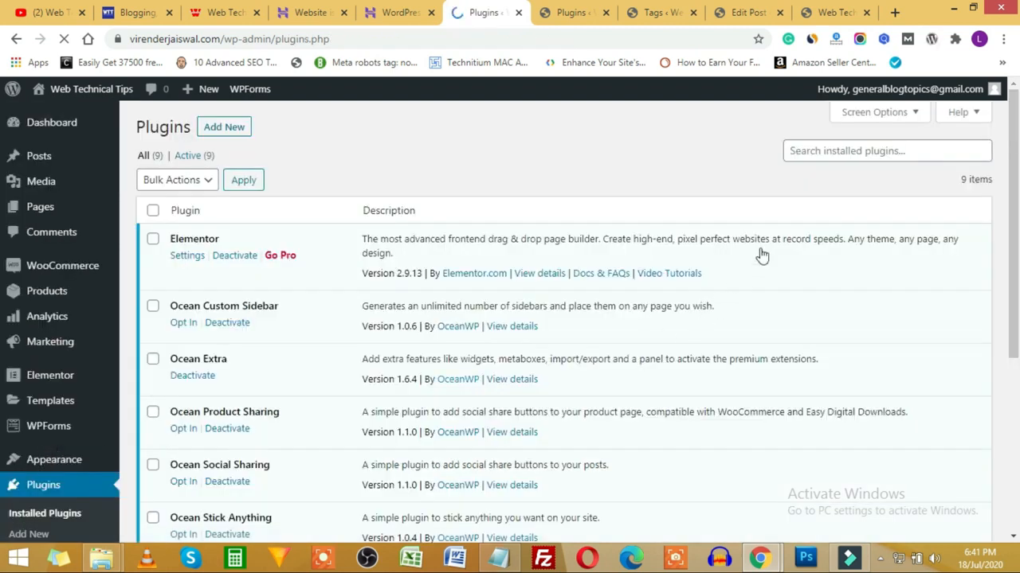
Step: Install and activate the Classic Editor plugin from Add New plugins
click(212, 129)
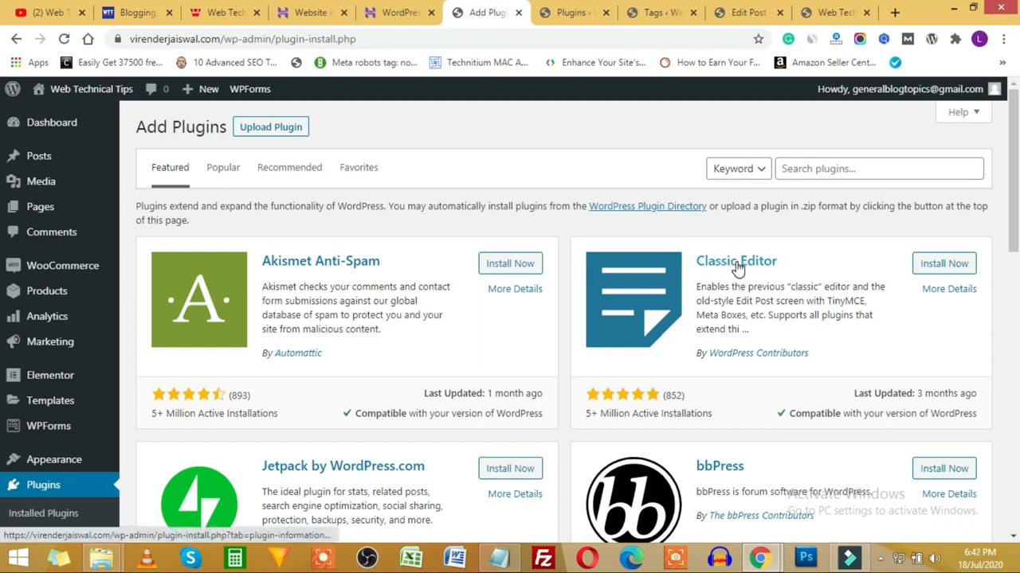
click(950, 270)
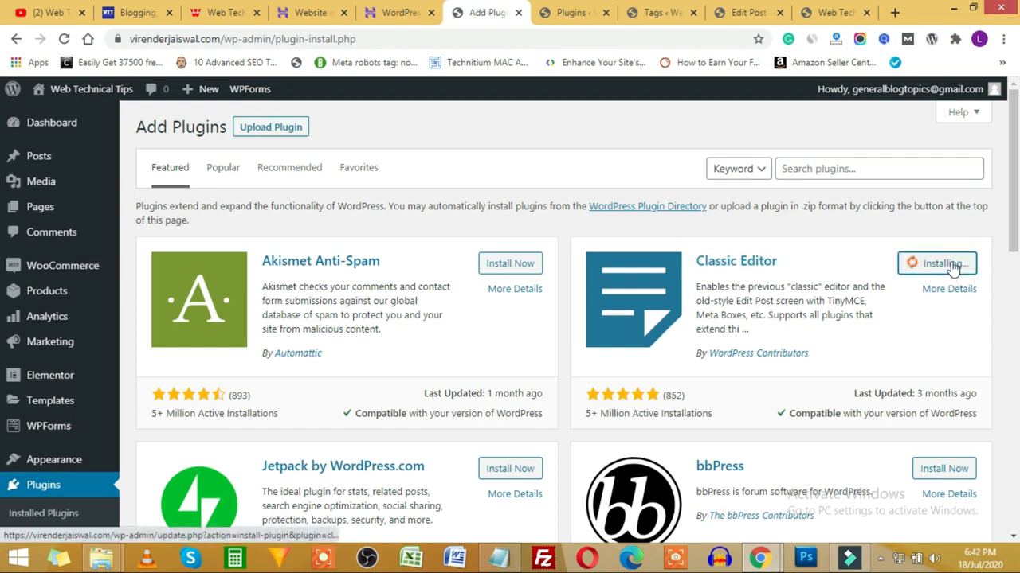
click(758, 16)
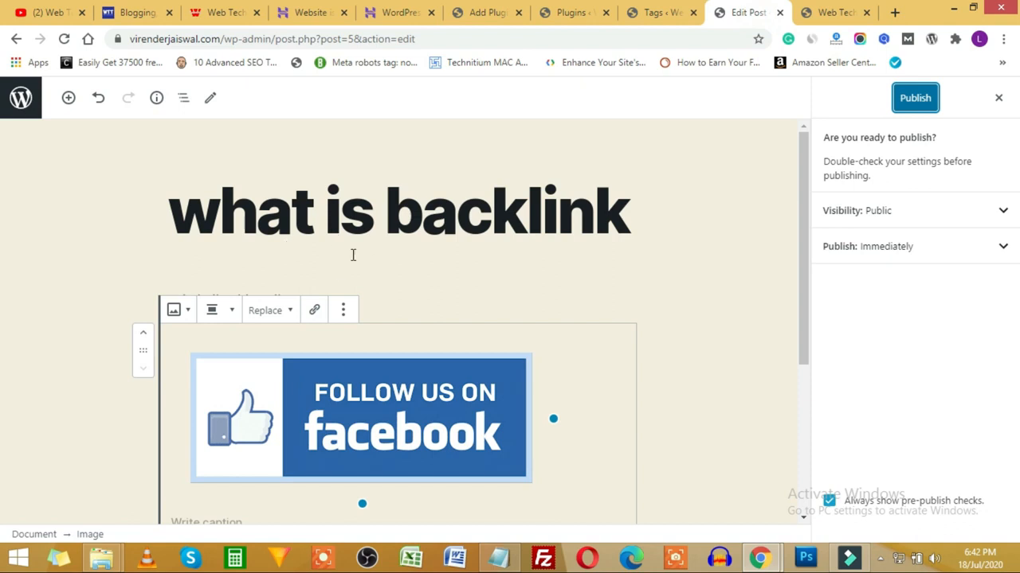
click(508, 14)
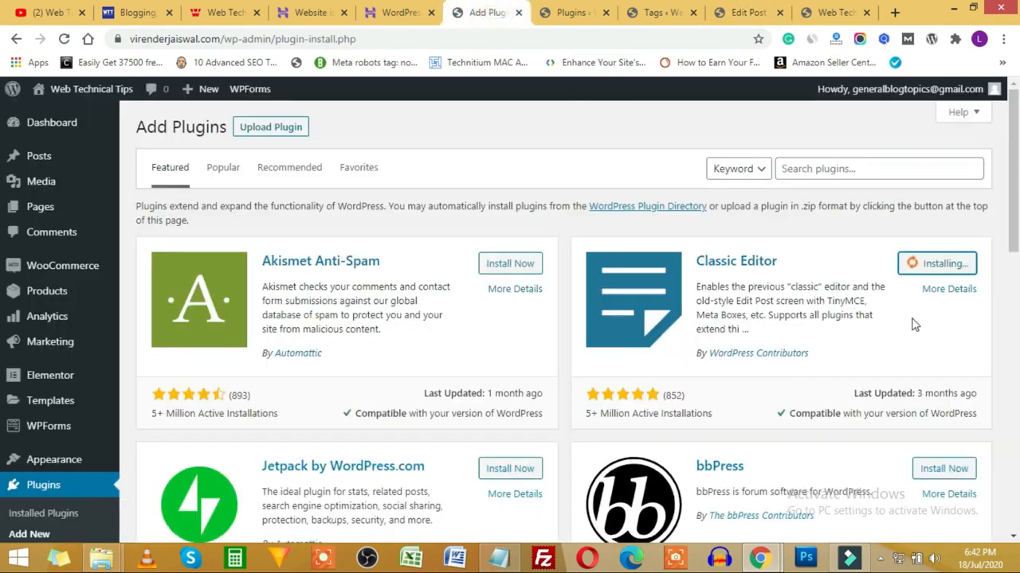
click(953, 269)
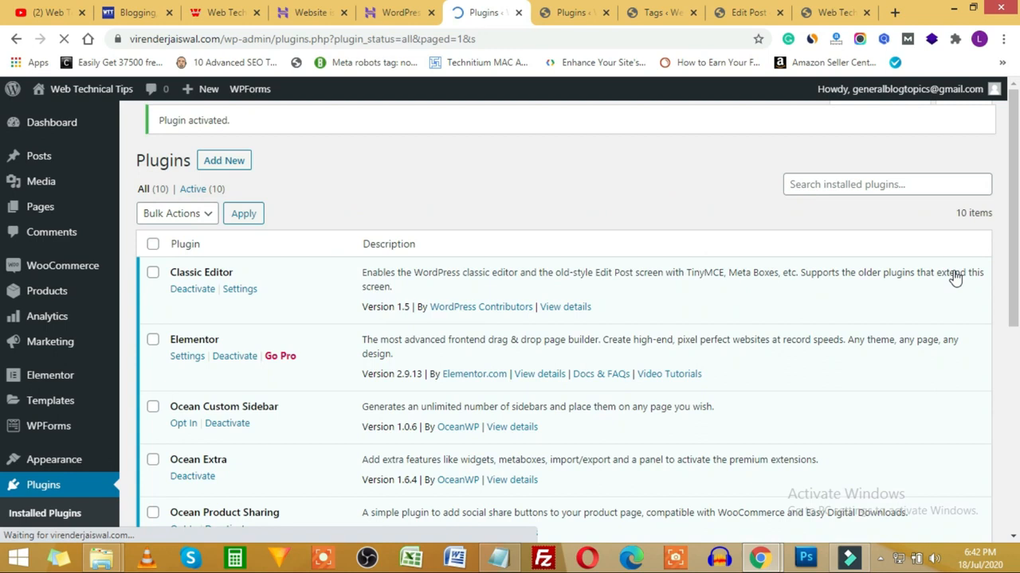
Step: Start a new post and show the classic editor's extra row of formatting tools
click(561, 13)
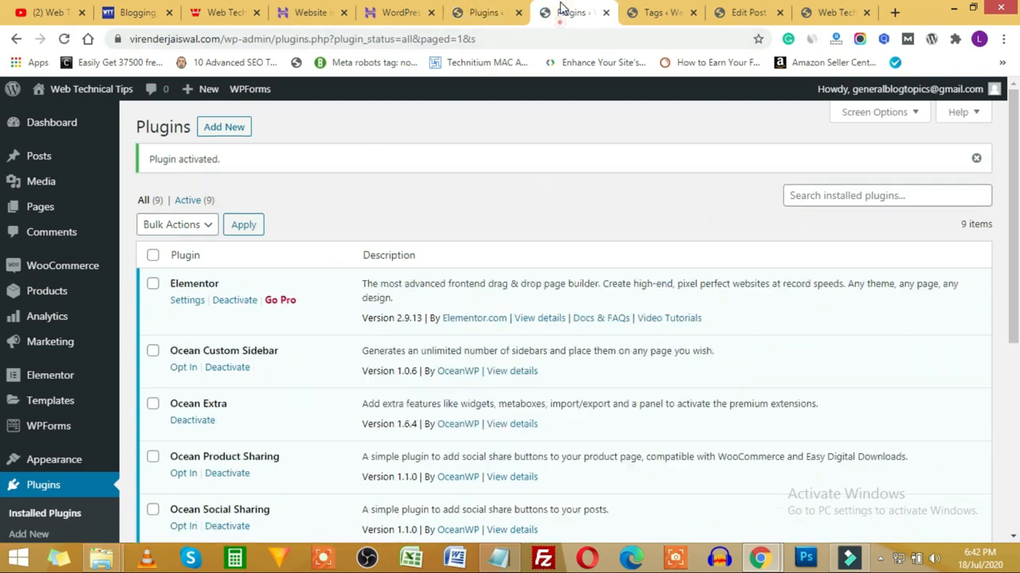
mouse_move(31, 155)
click(152, 183)
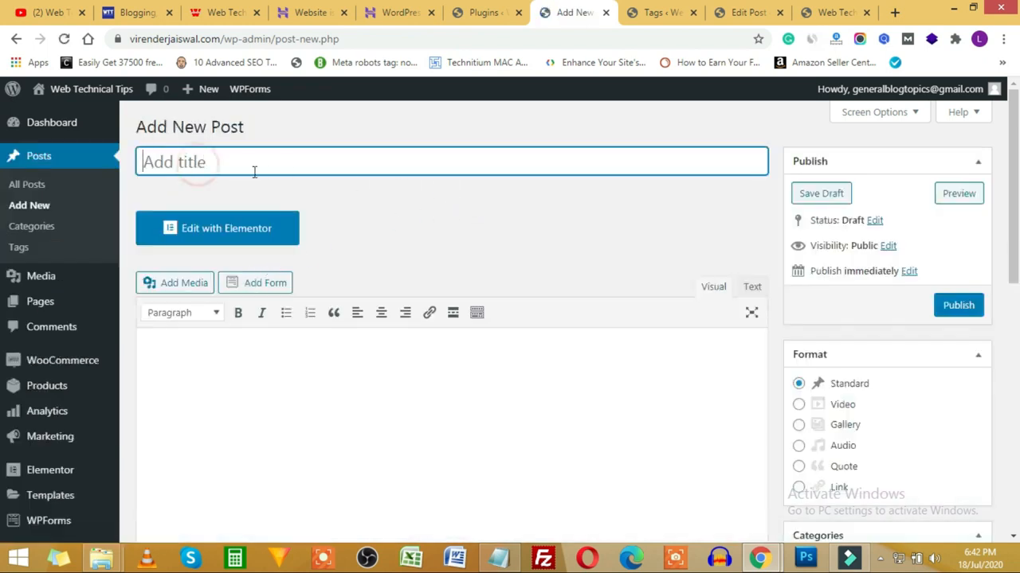
click(242, 413)
scroll(247, 407, down, 2)
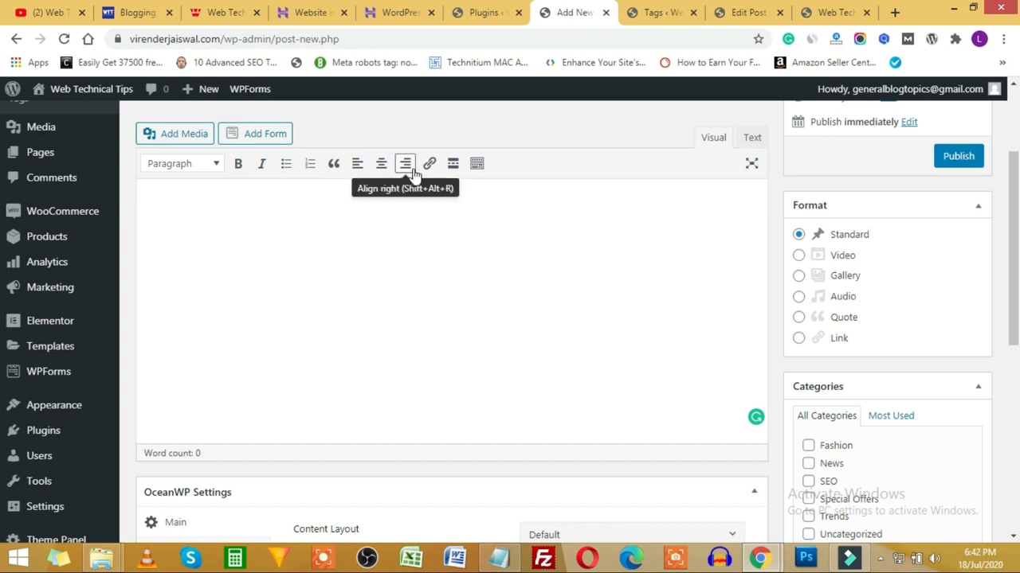
click(476, 165)
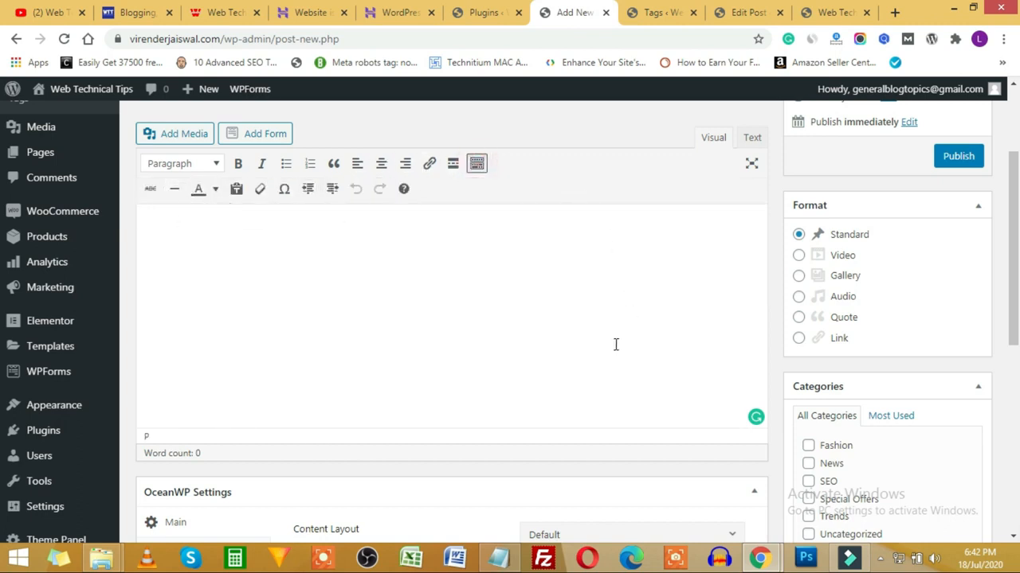
Step: Switch between the plugins, site and post tabs, ending back on the new post
click(482, 12)
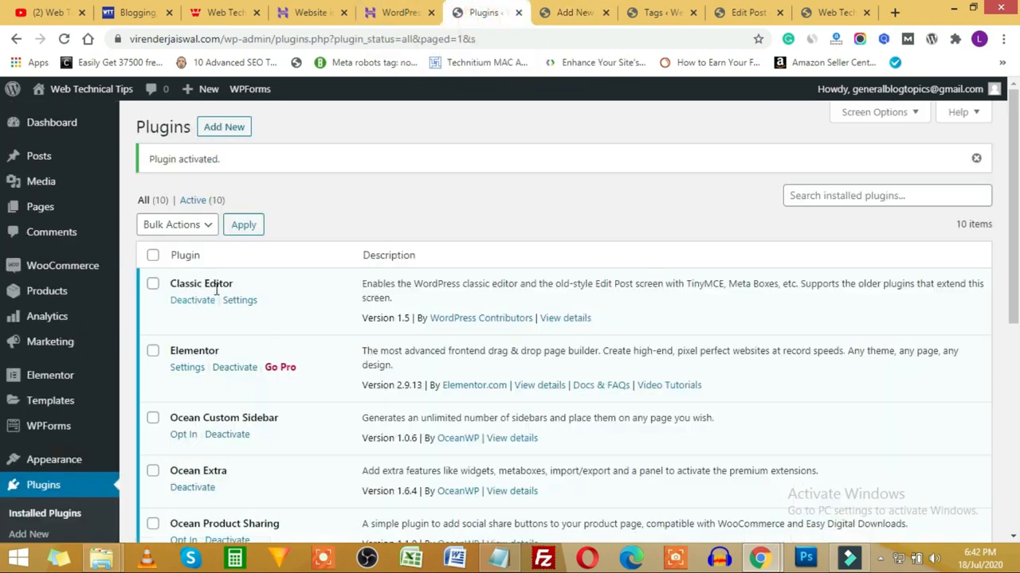
click(833, 12)
click(747, 12)
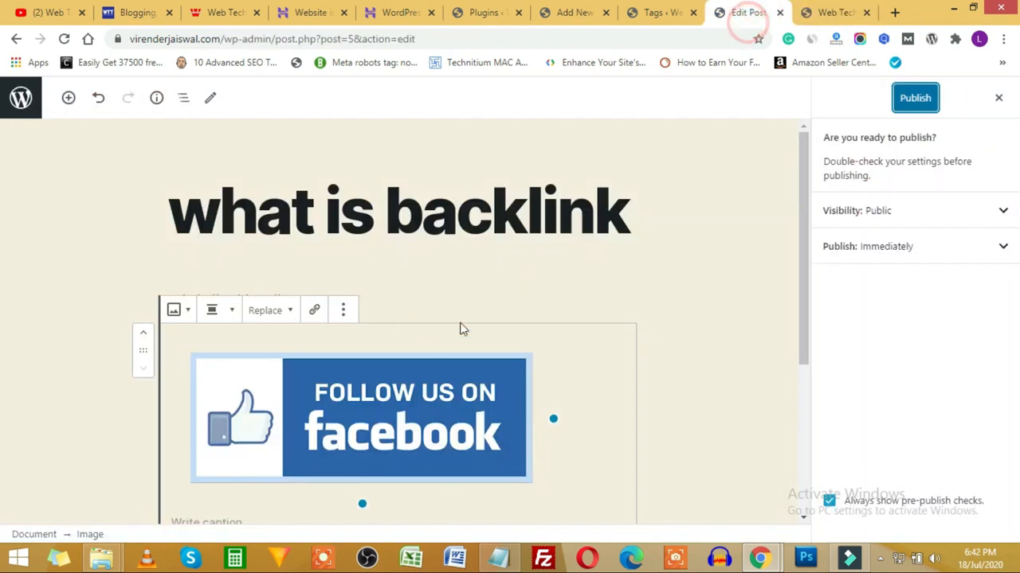
click(478, 10)
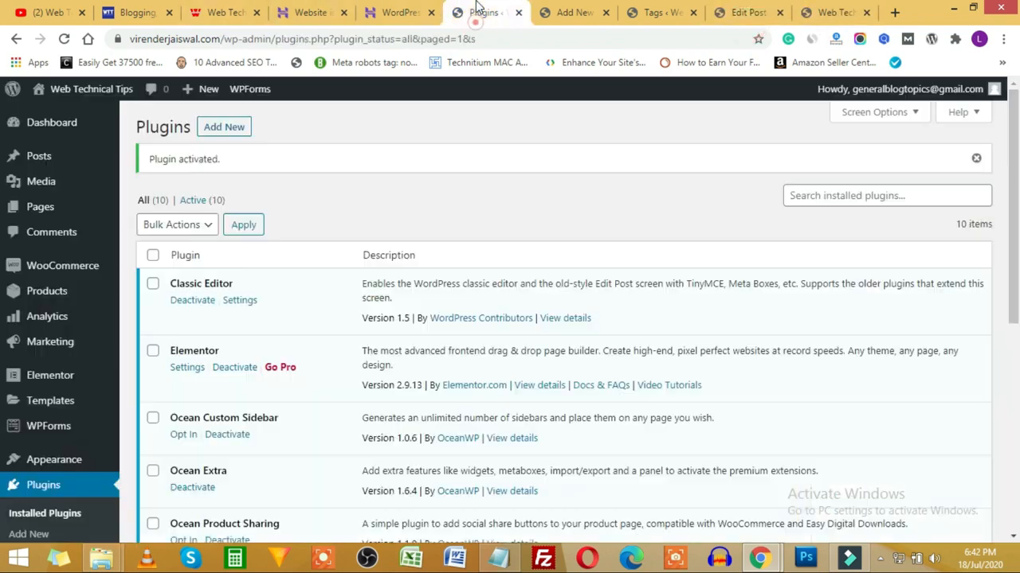
click(574, 12)
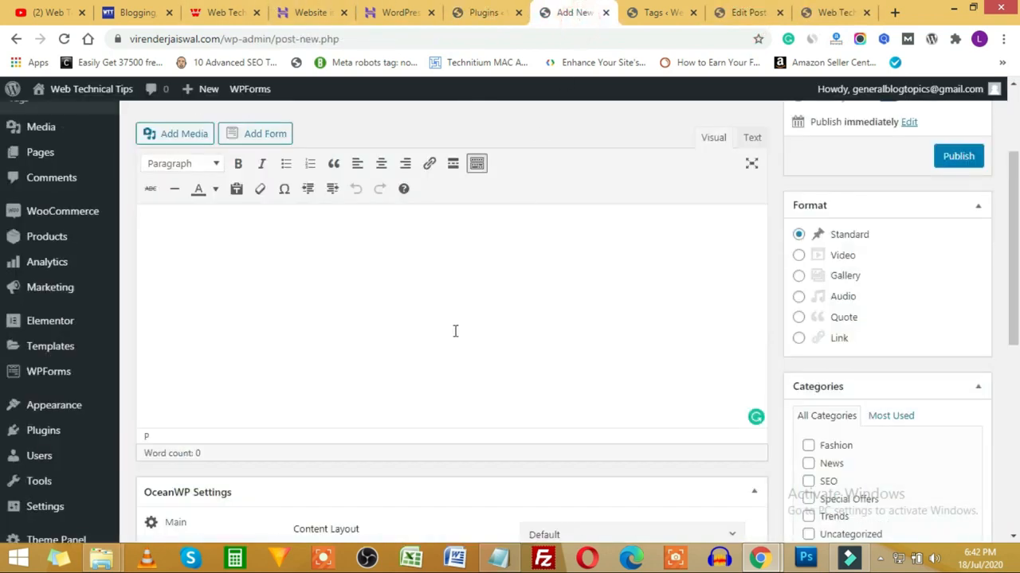
Step: Scroll through the new post, then go to Add New on the plugins page
scroll(915, 343, up, 2)
scroll(892, 328, down, 6)
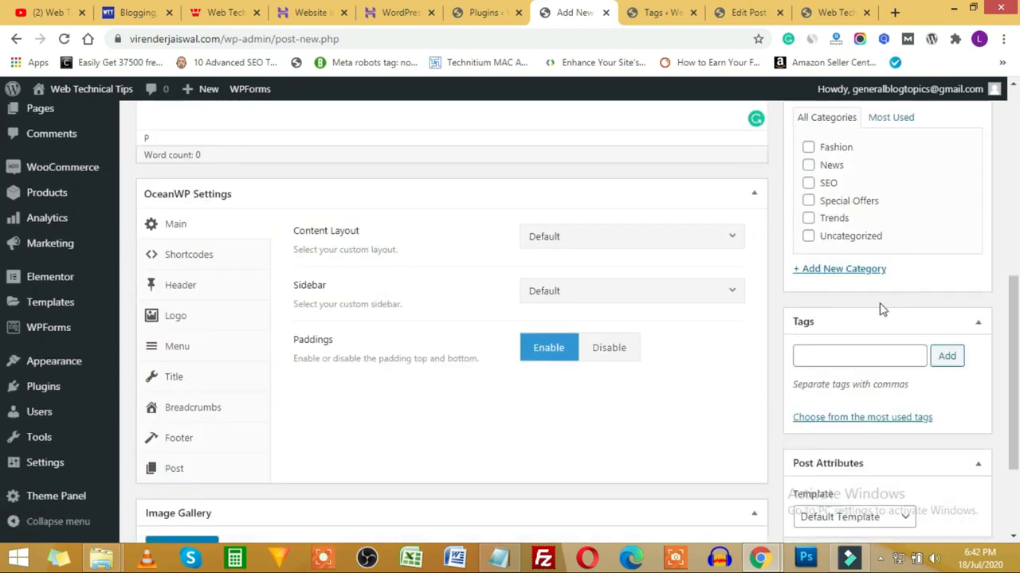
scroll(857, 279, down, 3)
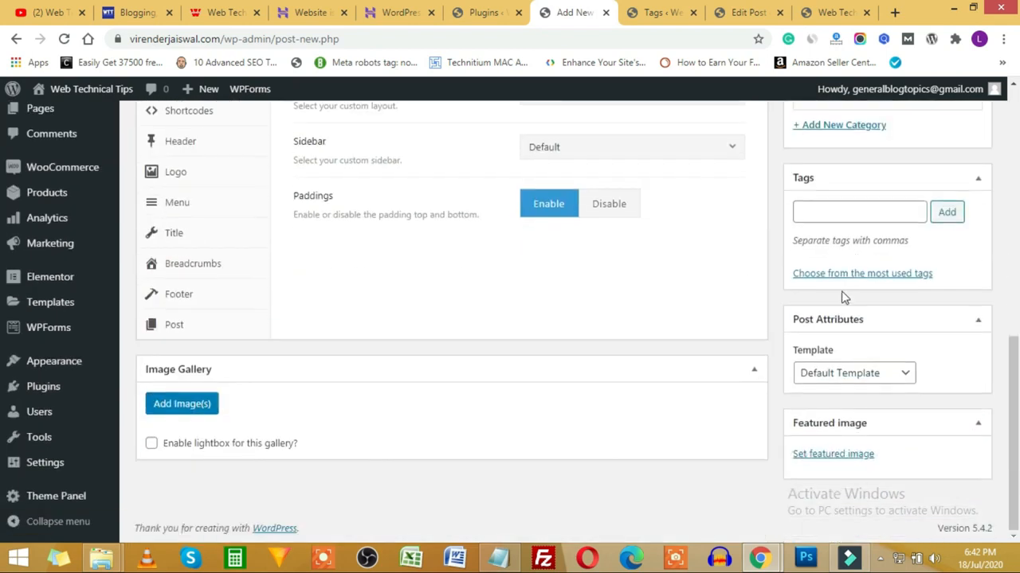
scroll(701, 387, up, 2)
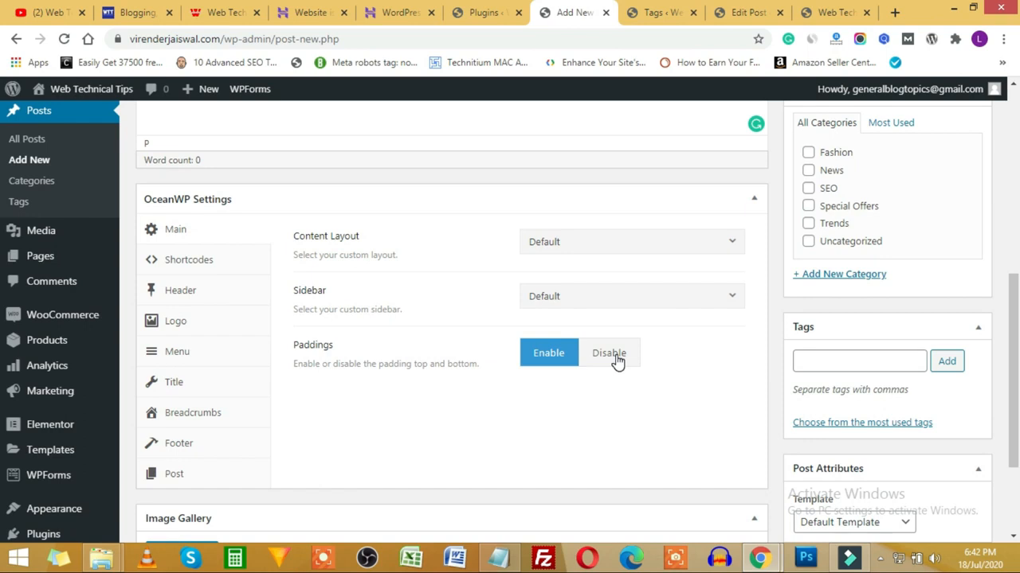
scroll(614, 358, up, 3)
scroll(605, 358, down, 3)
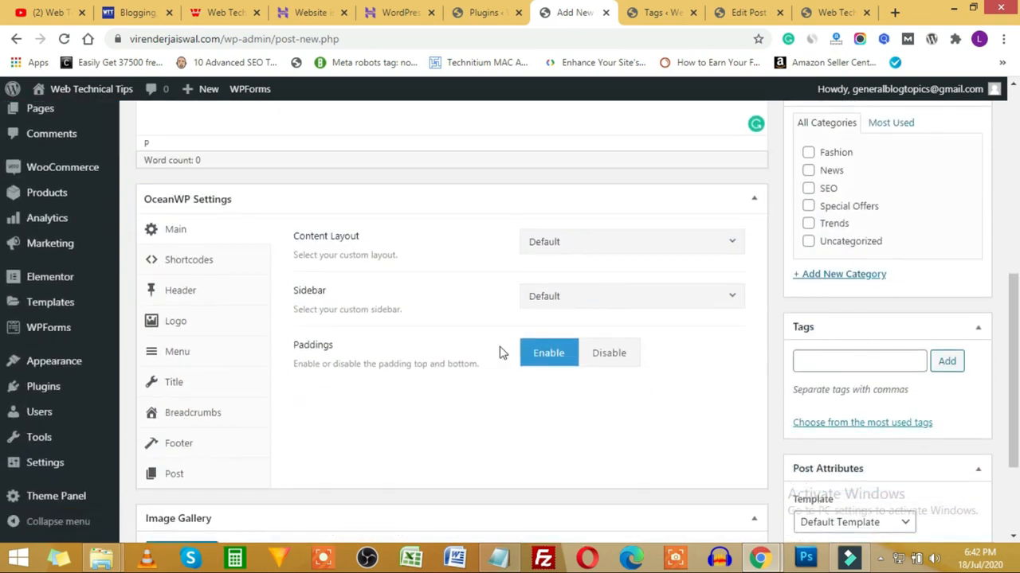
scroll(493, 347, up, 5)
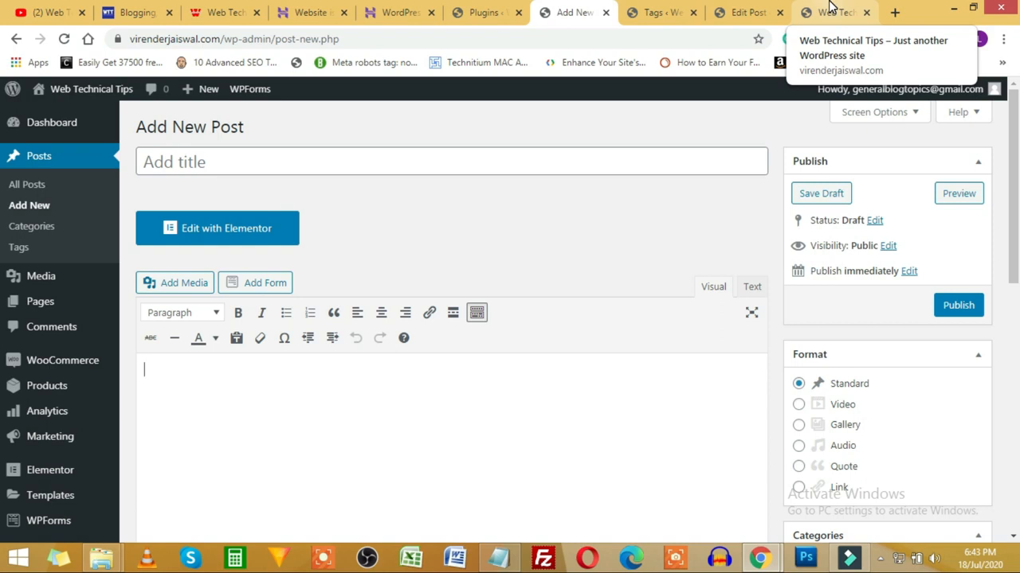
click(487, 12)
click(225, 129)
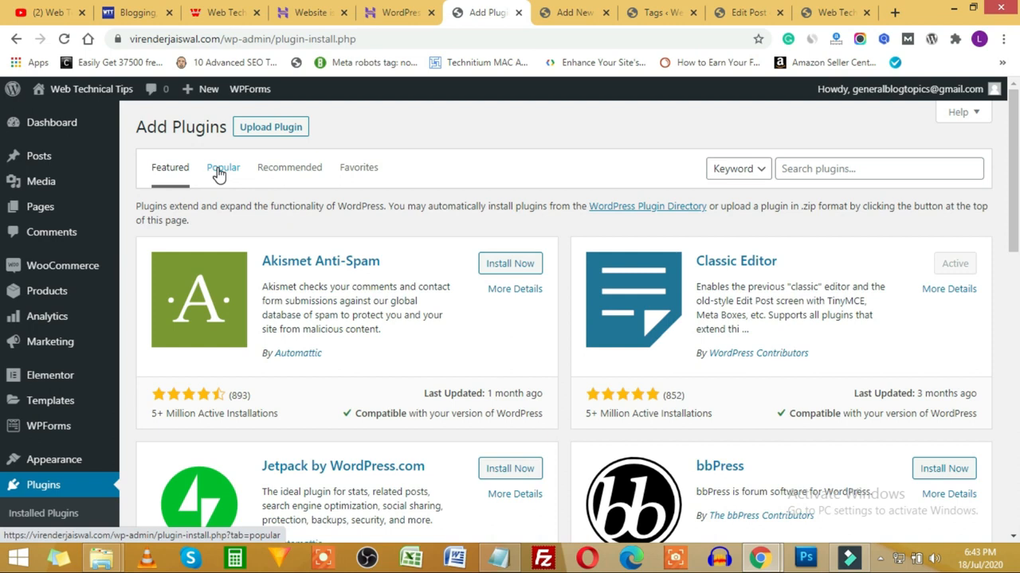
Step: Show the Popular plugins list on the Add Plugins page
click(219, 171)
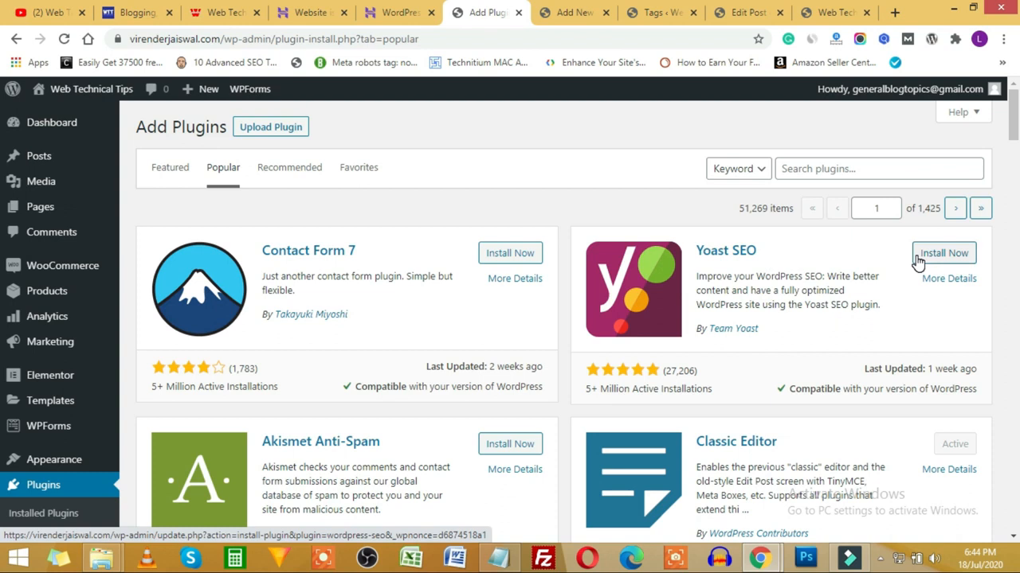
scroll(789, 274, down, 5)
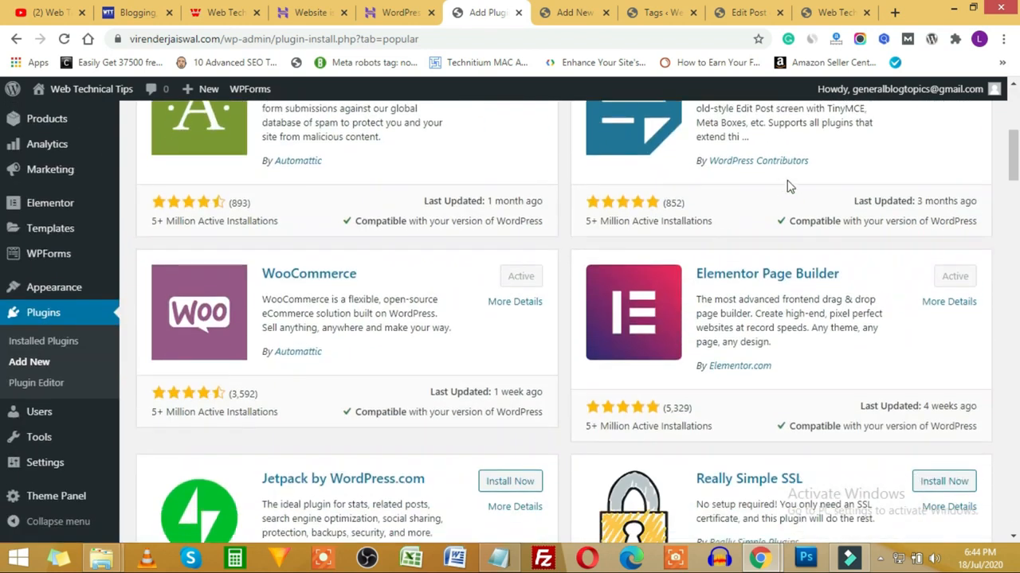
scroll(787, 186, up, 2)
scroll(781, 240, down, 1)
scroll(401, 326, down, 2)
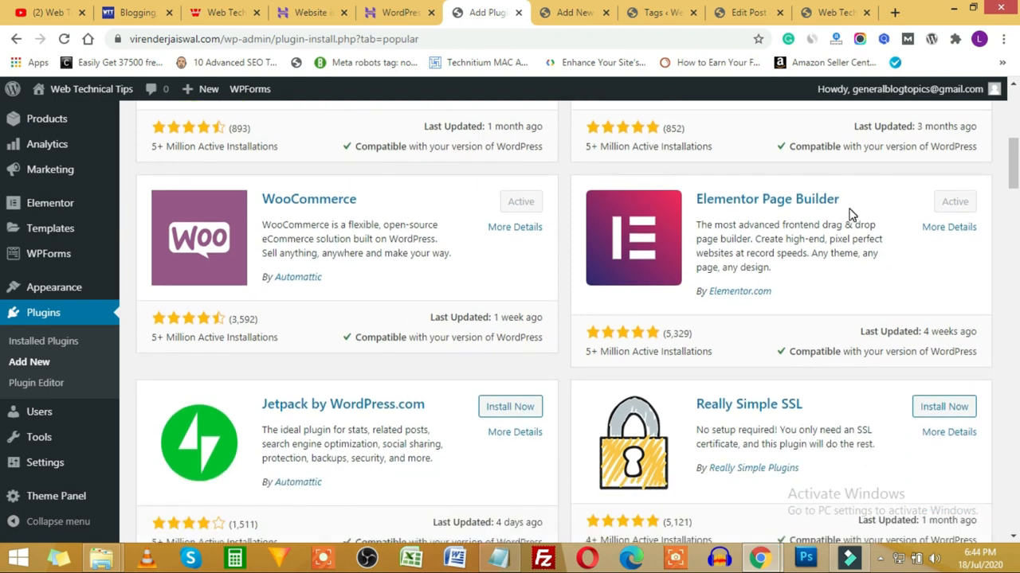
scroll(796, 238, down, 2)
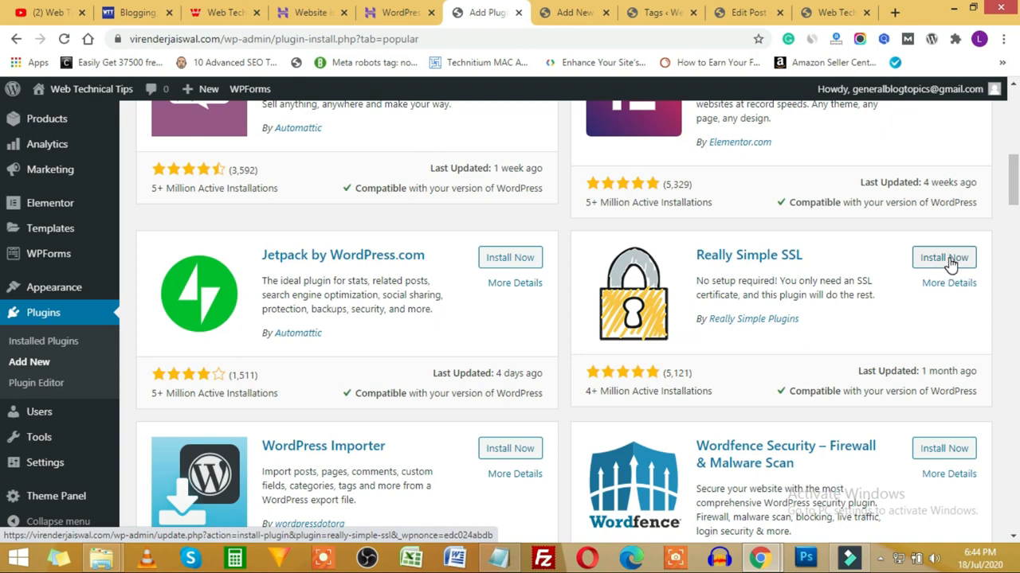
scroll(940, 263, down, 4)
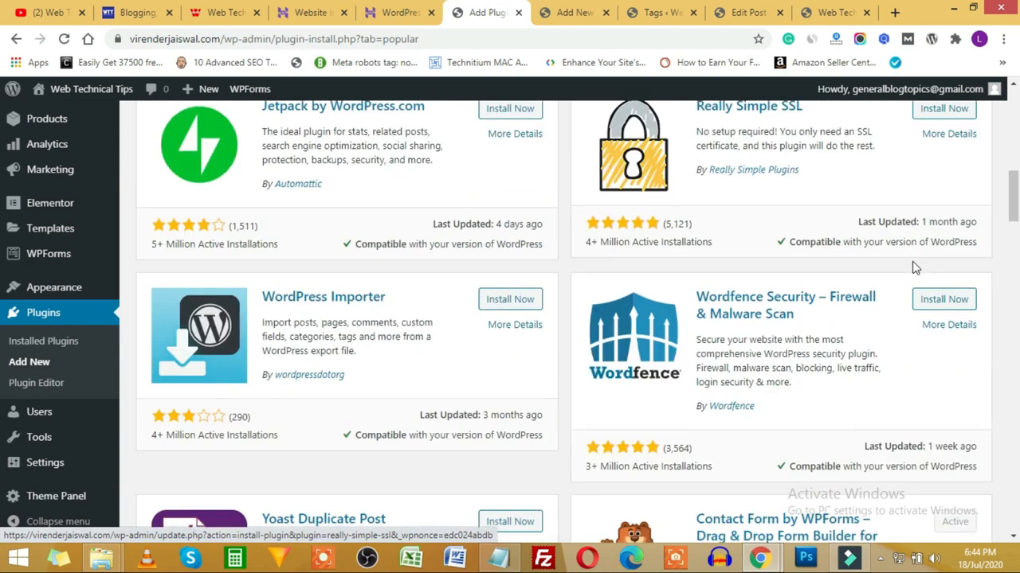
scroll(854, 261, up, 1)
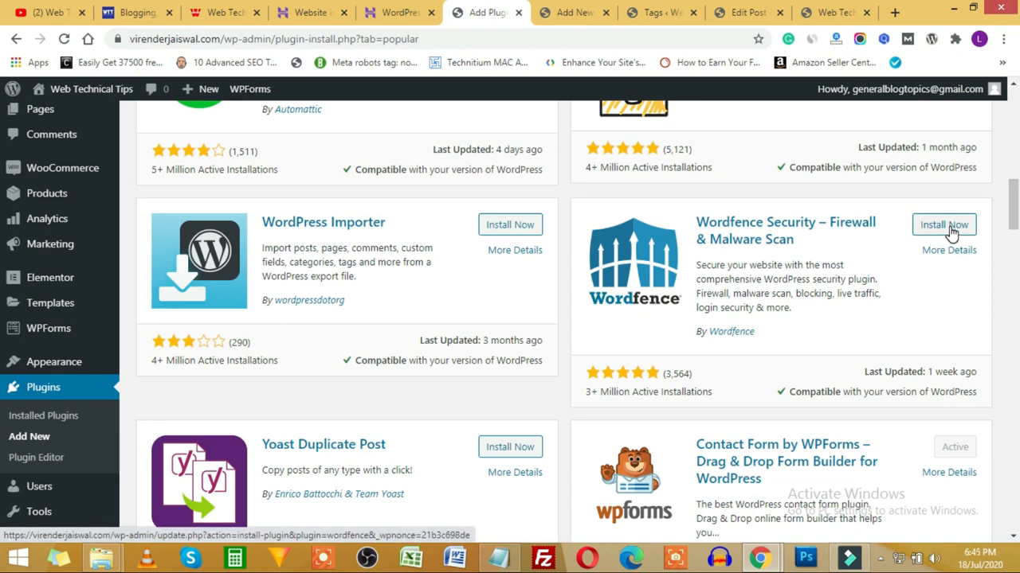
scroll(949, 231, down, 3)
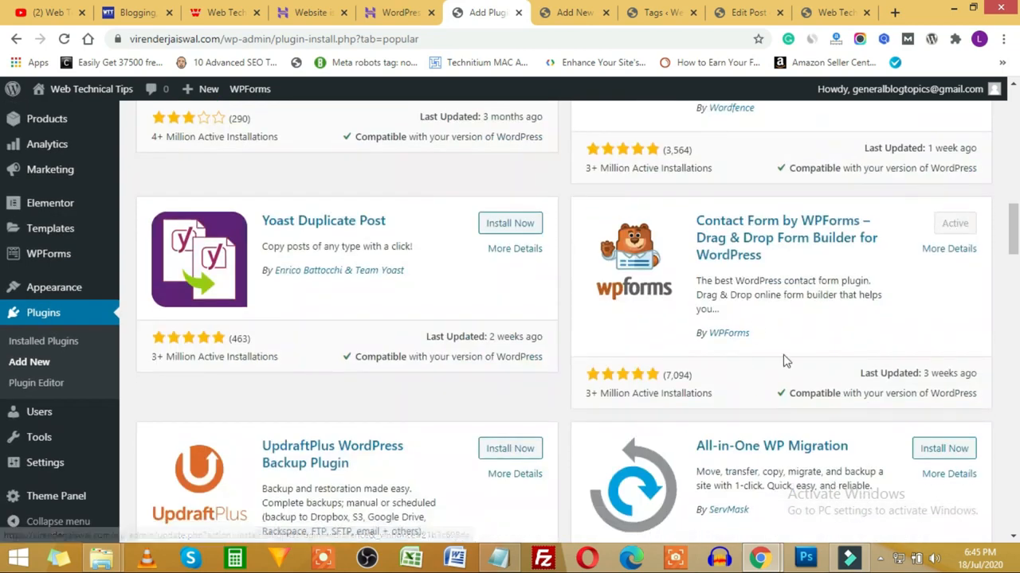
scroll(552, 291, up, 6)
scroll(542, 287, up, 7)
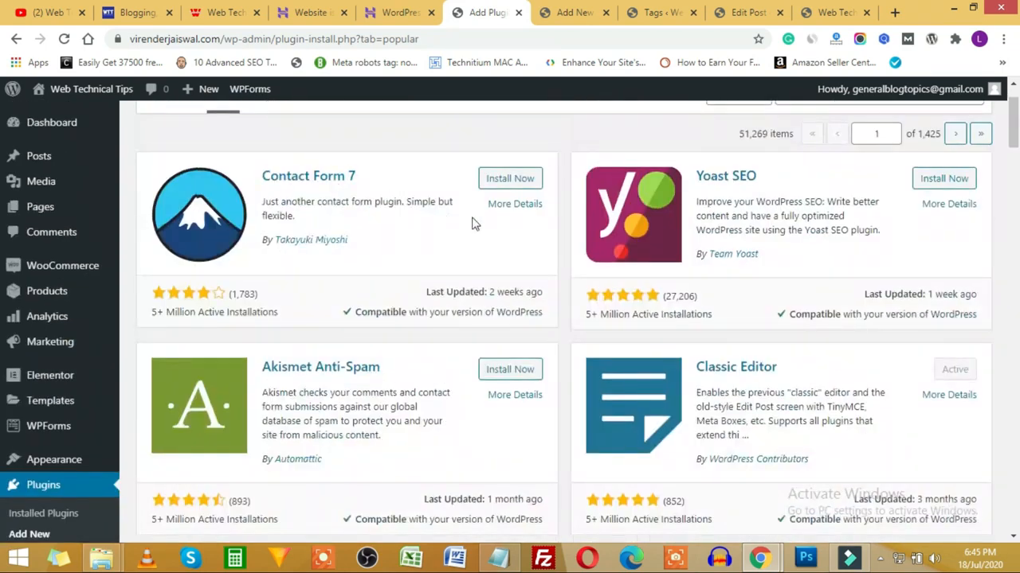
scroll(705, 270, down, 8)
scroll(705, 275, down, 4)
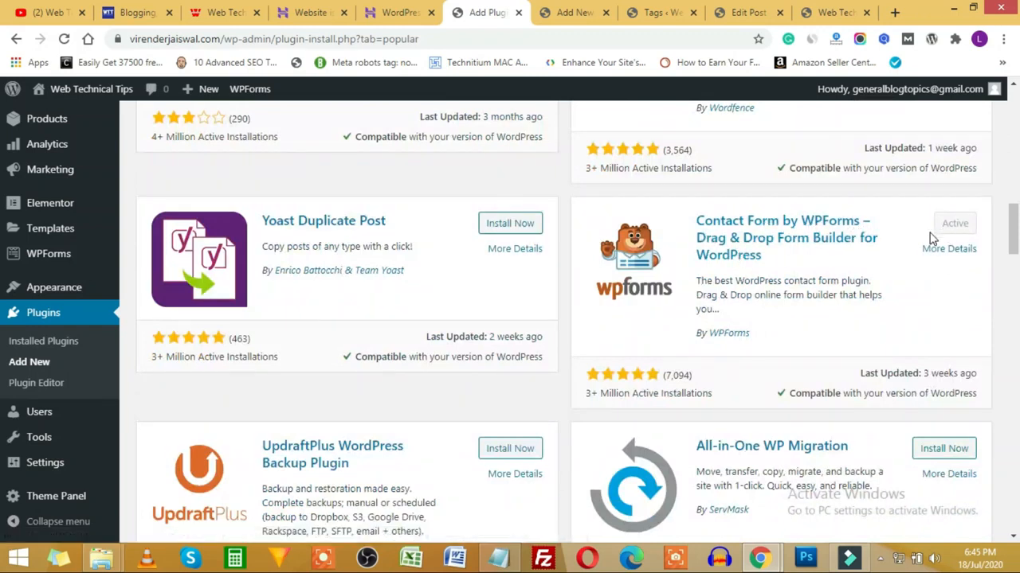
scroll(895, 246, down, 3)
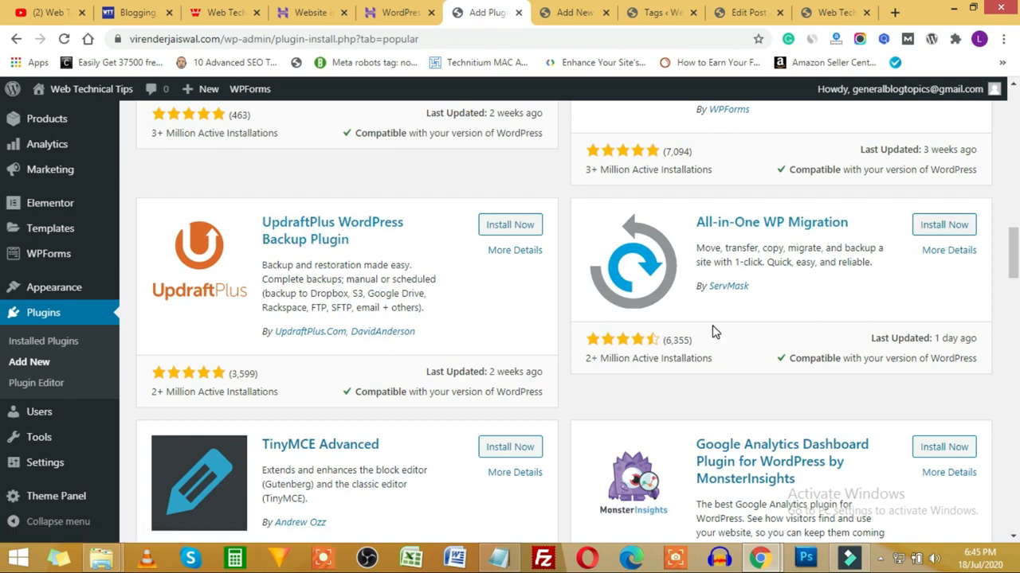
scroll(713, 332, down, 3)
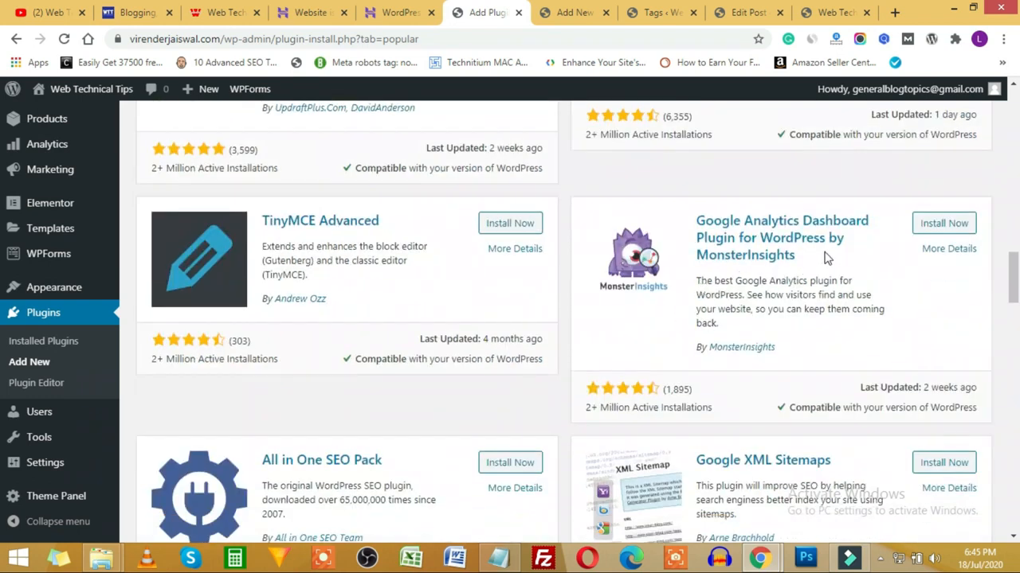
scroll(767, 267, down, 1)
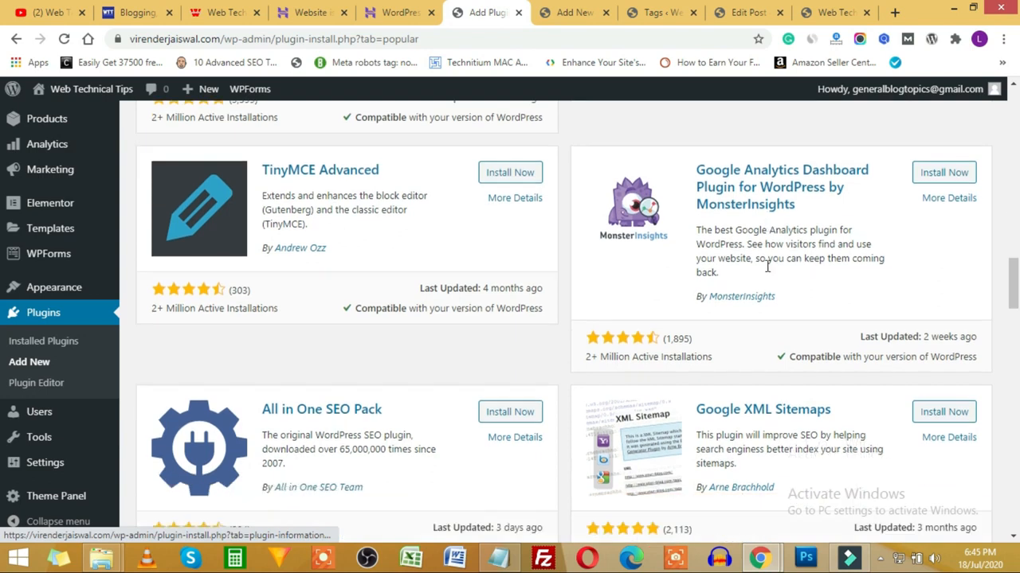
scroll(767, 267, down, 2)
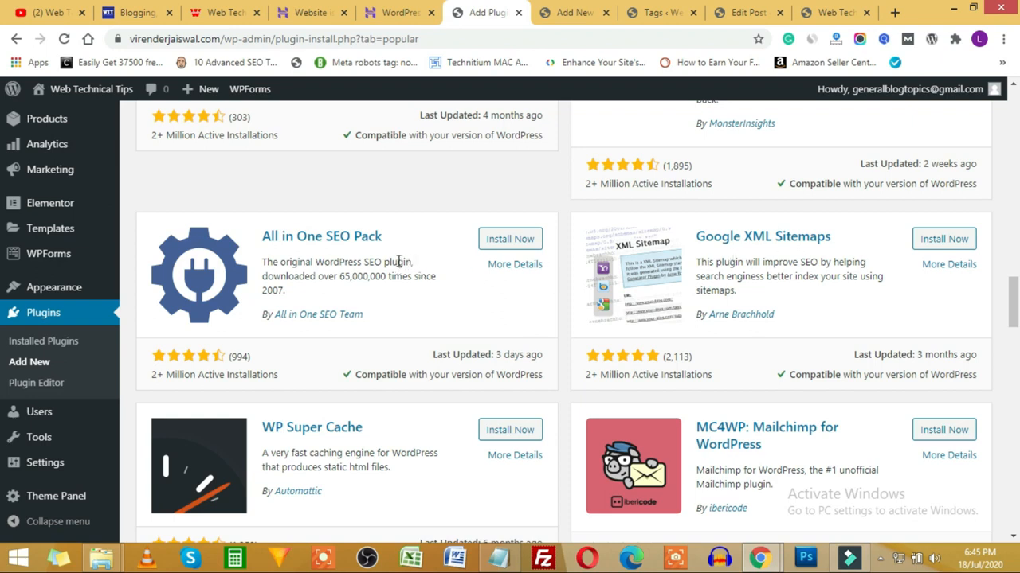
scroll(828, 256, down, 3)
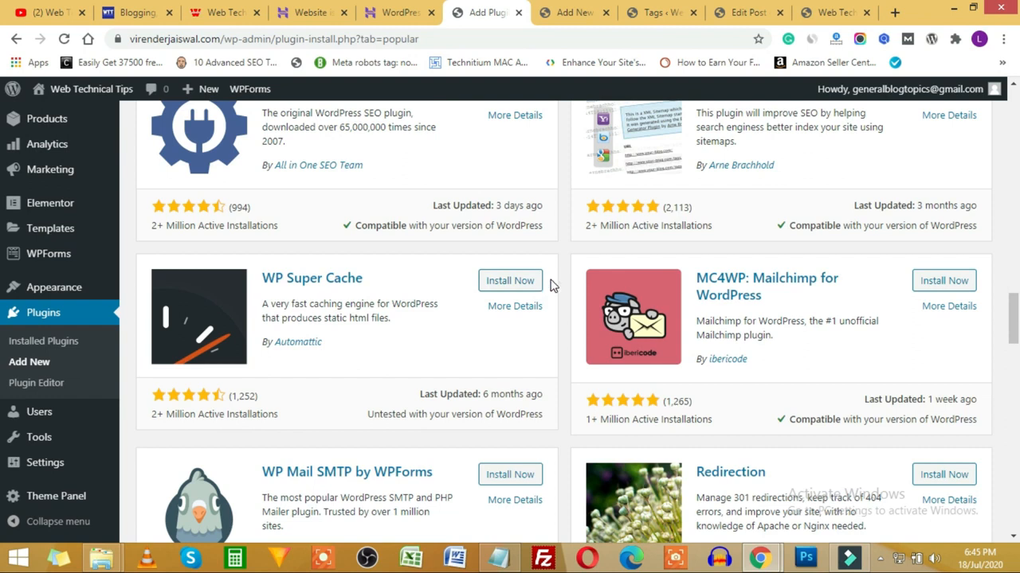
scroll(562, 263, down, 1)
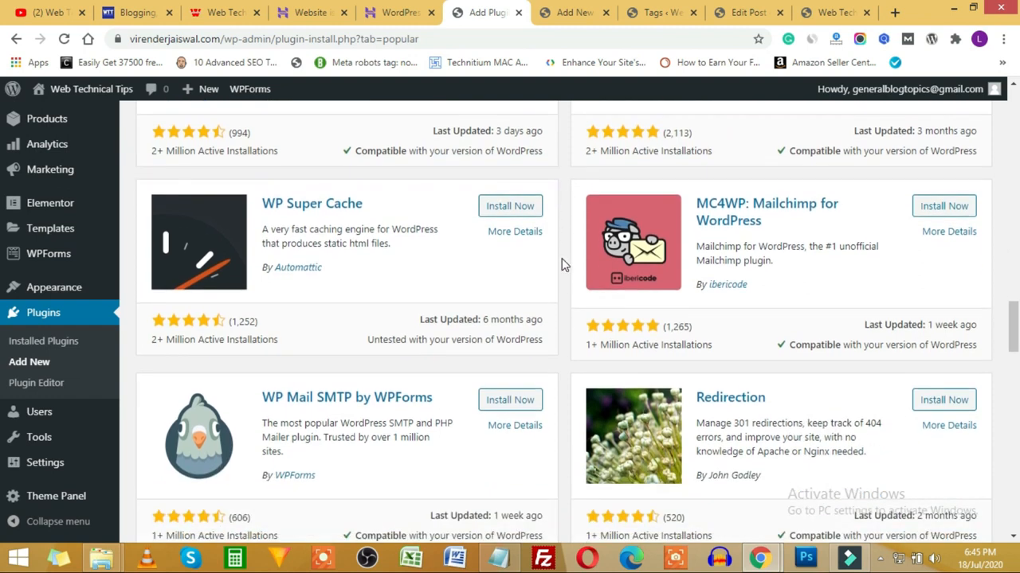
drag(154, 342, 269, 337)
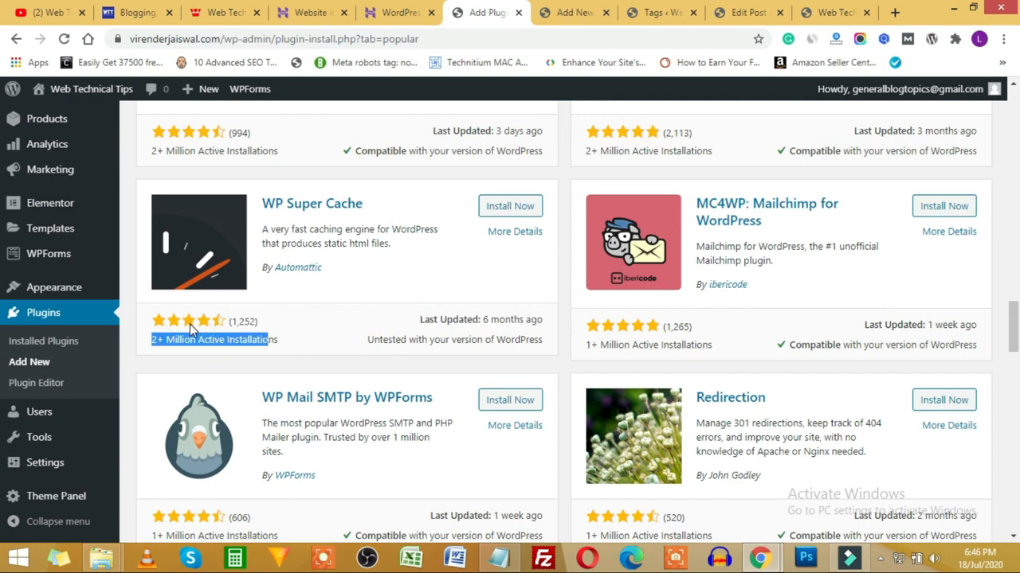
drag(526, 323, 476, 322)
drag(395, 342, 494, 353)
click(513, 343)
scroll(529, 342, up, 1)
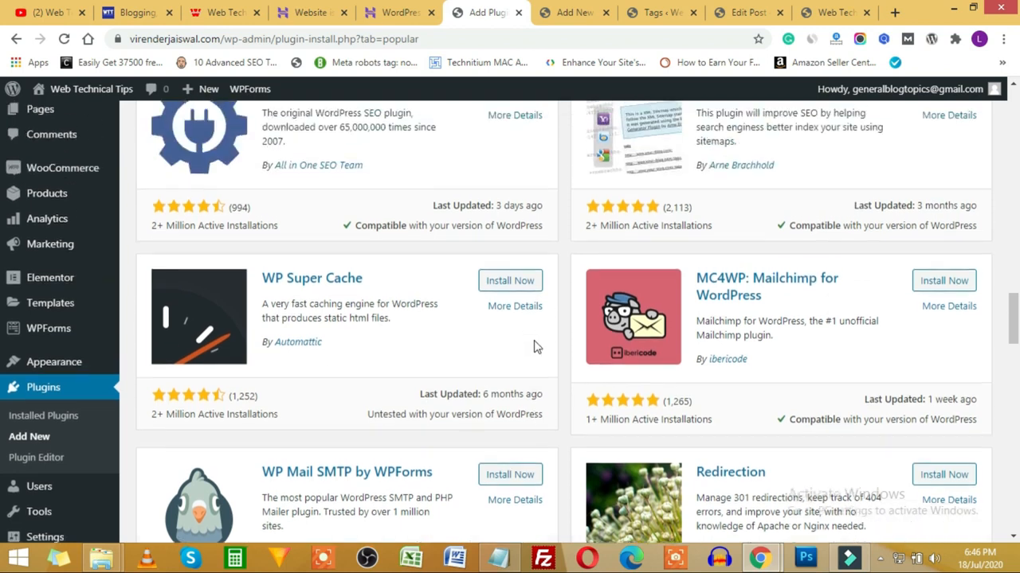
drag(338, 239, 352, 226)
drag(408, 415, 481, 414)
double_click(852, 226)
scroll(560, 262, down, 3)
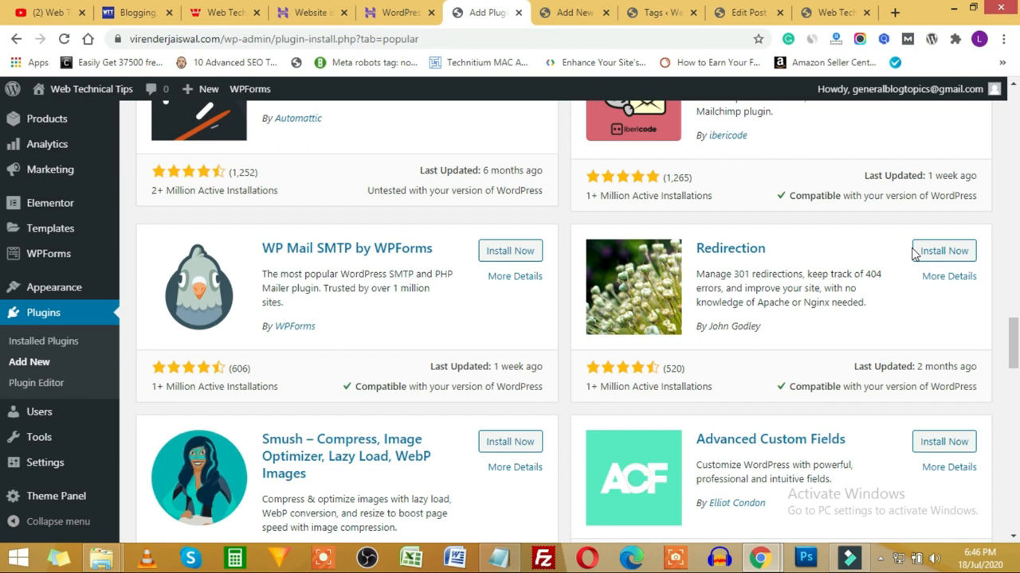
scroll(362, 526, down, 1)
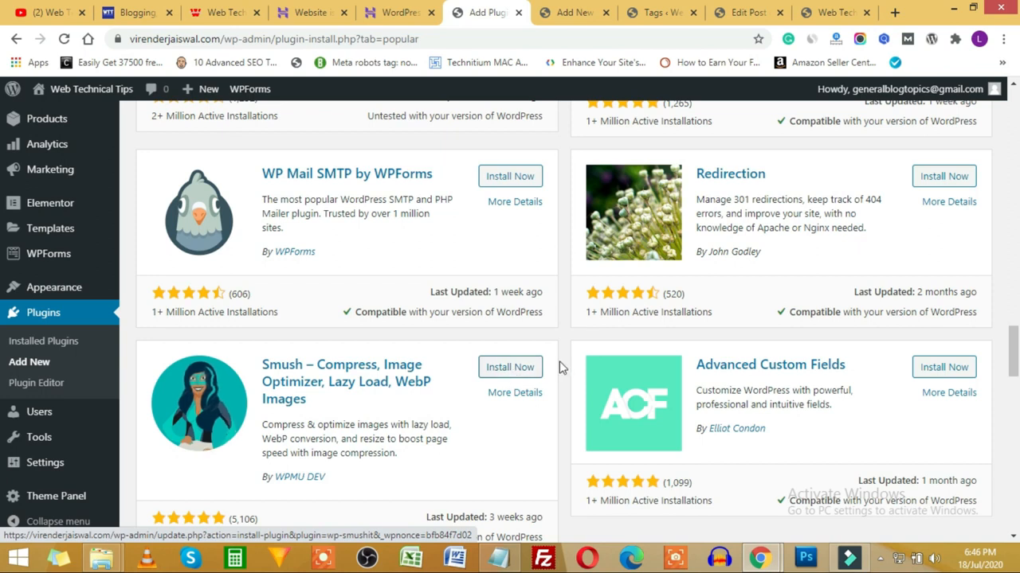
scroll(575, 355, down, 5)
scroll(575, 356, down, 5)
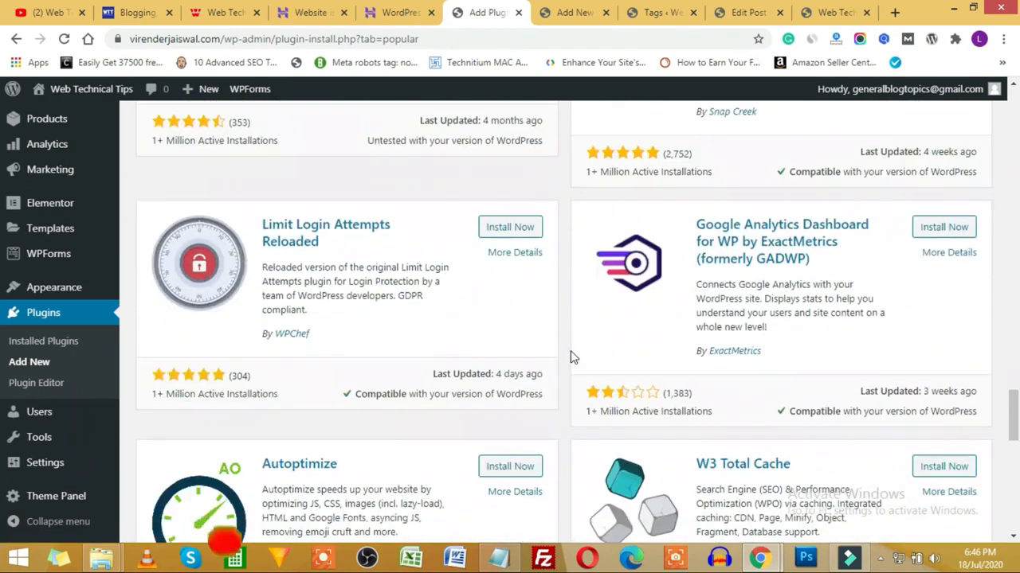
scroll(567, 363, down, 3)
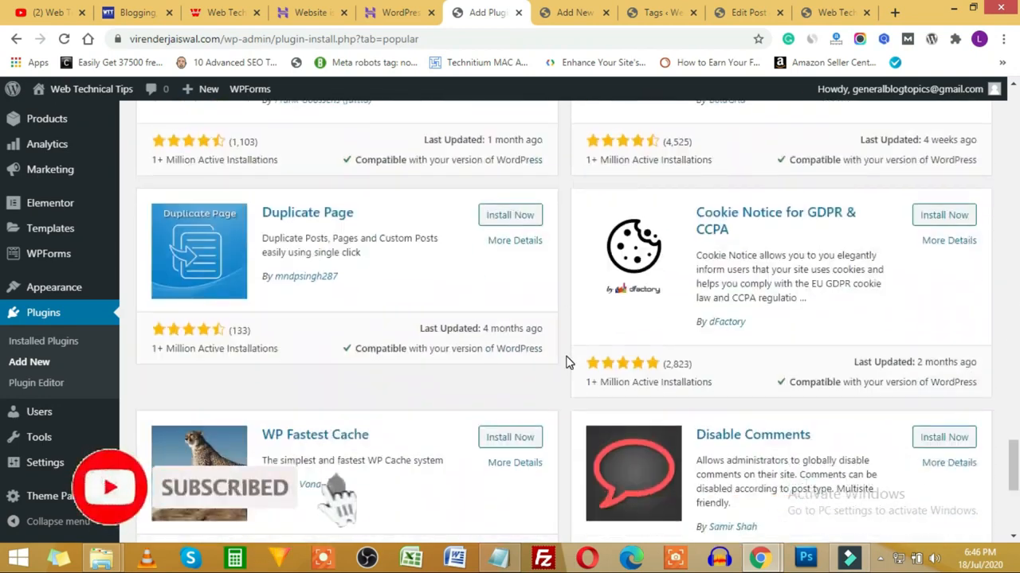
scroll(562, 407, up, 20)
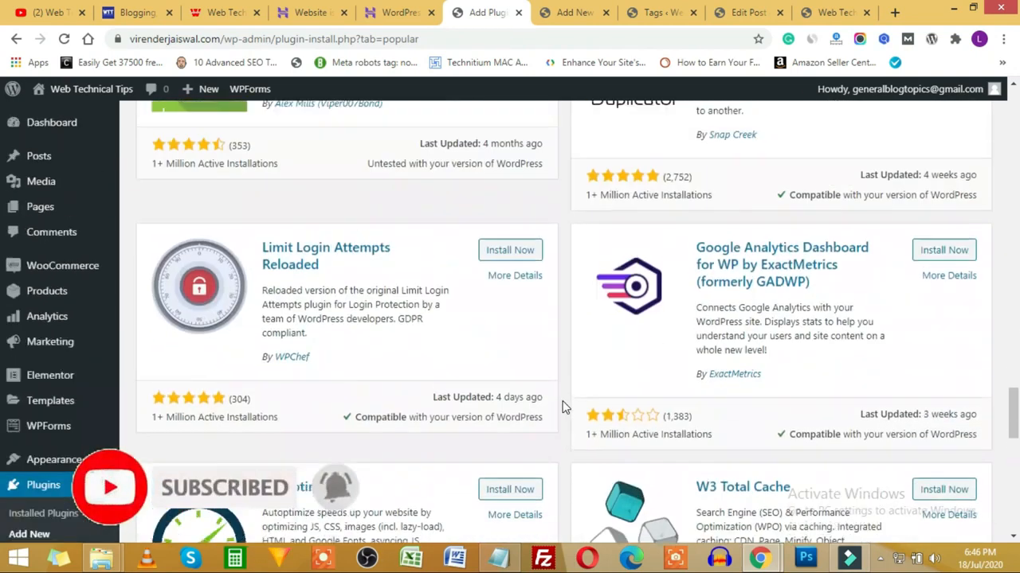
scroll(562, 407, up, 5)
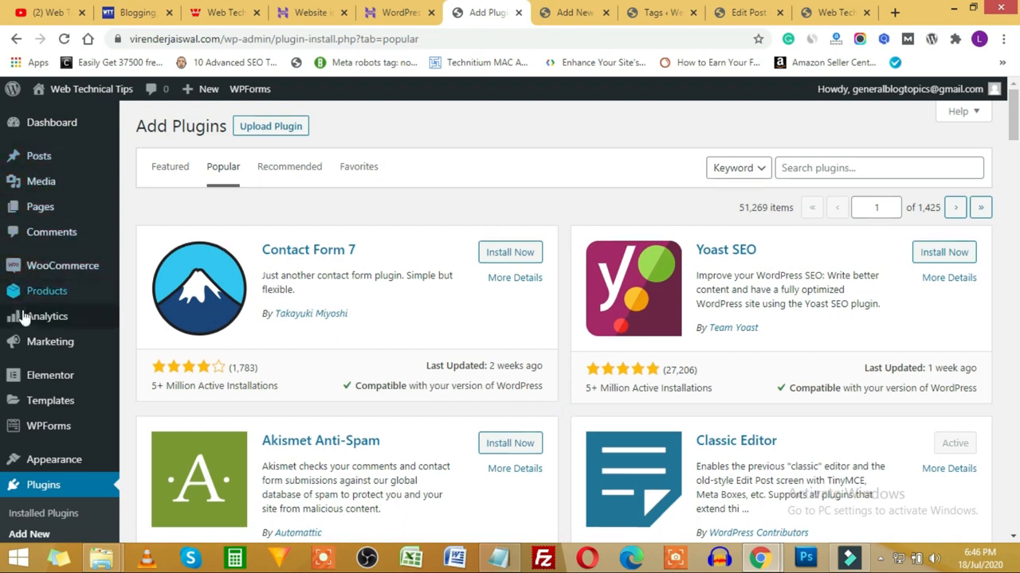
scroll(36, 358, down, 3)
scroll(37, 430, down, 4)
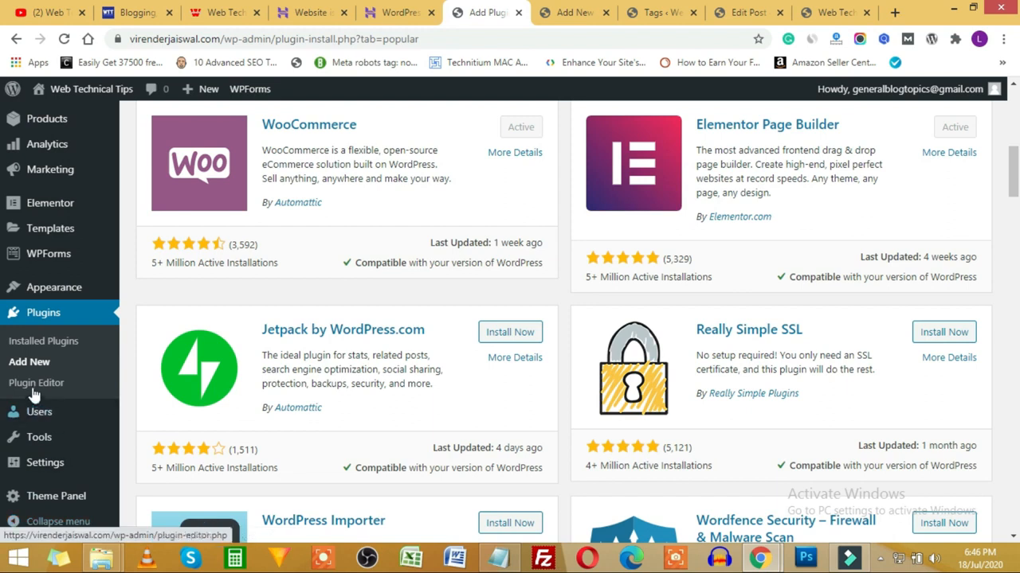
scroll(33, 374, up, 5)
scroll(36, 354, up, 2)
Step: Bring the Notepad outline forward and highlight the Theme Customization and Professional Look Website lines
click(498, 557)
drag(288, 141, 392, 141)
drag(298, 167, 389, 168)
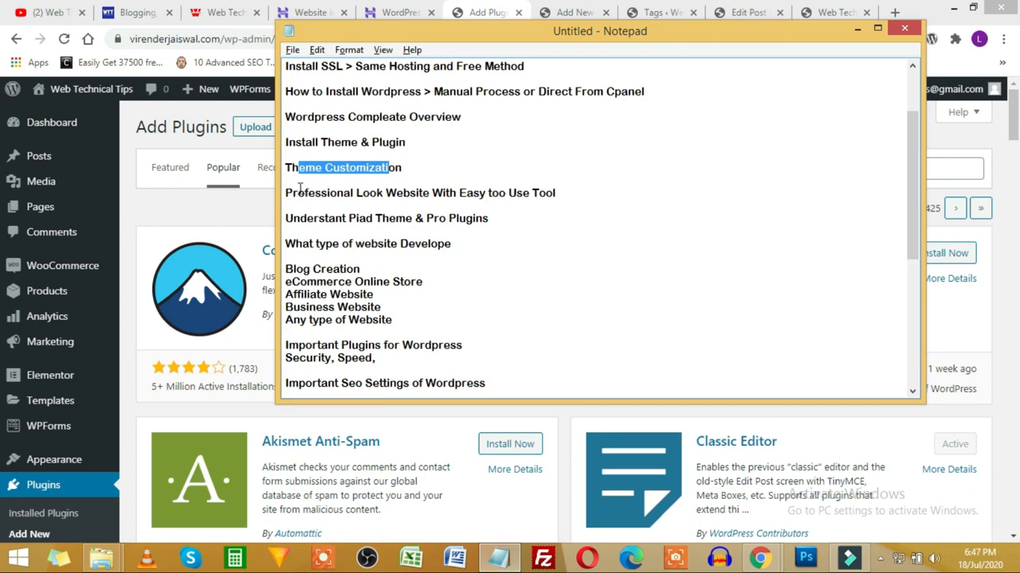
drag(296, 193, 547, 193)
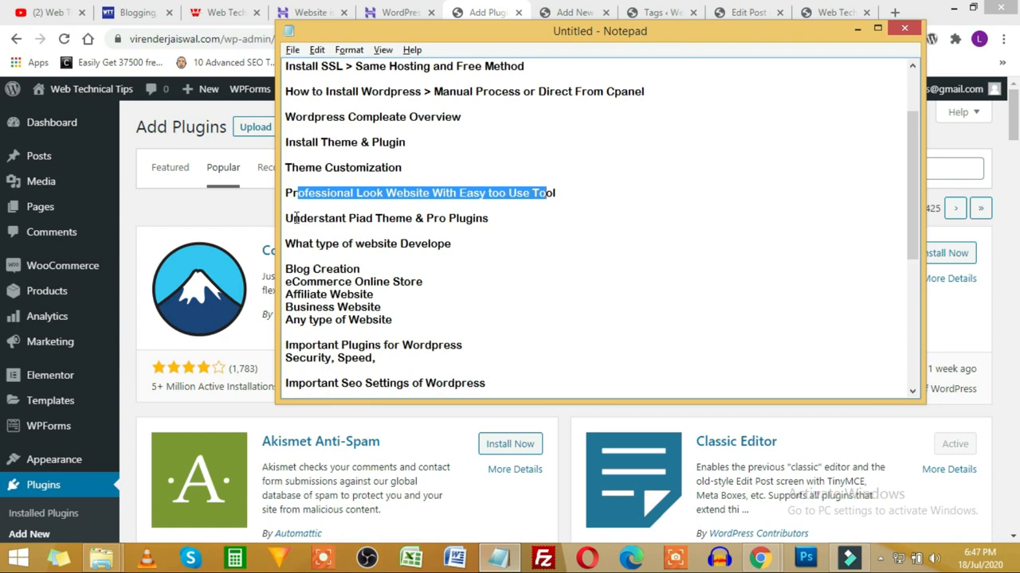
mouse_move(55, 396)
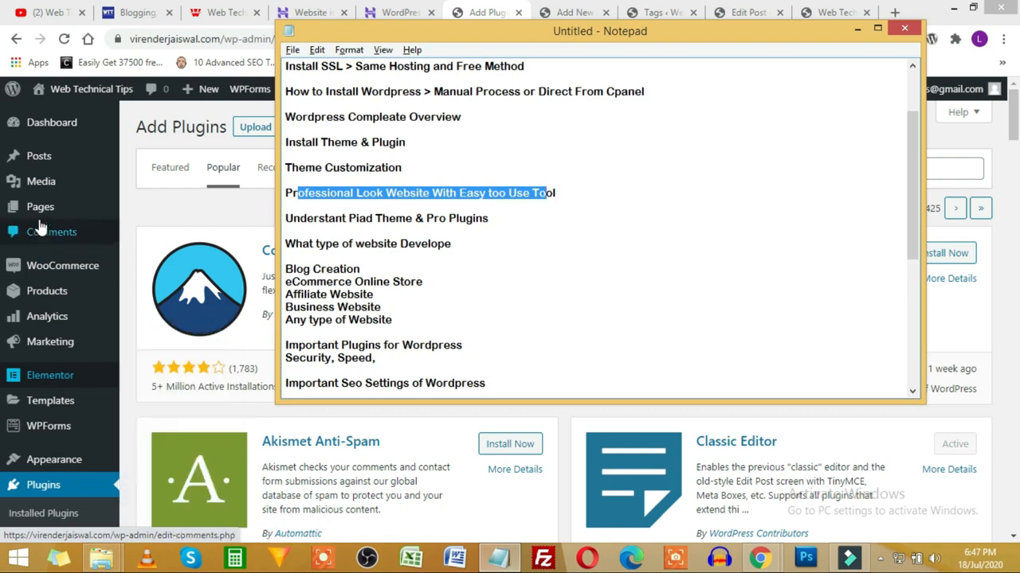
Step: From the Pages list, open Home – Front Page in Elementor after glancing at the live store
click(42, 209)
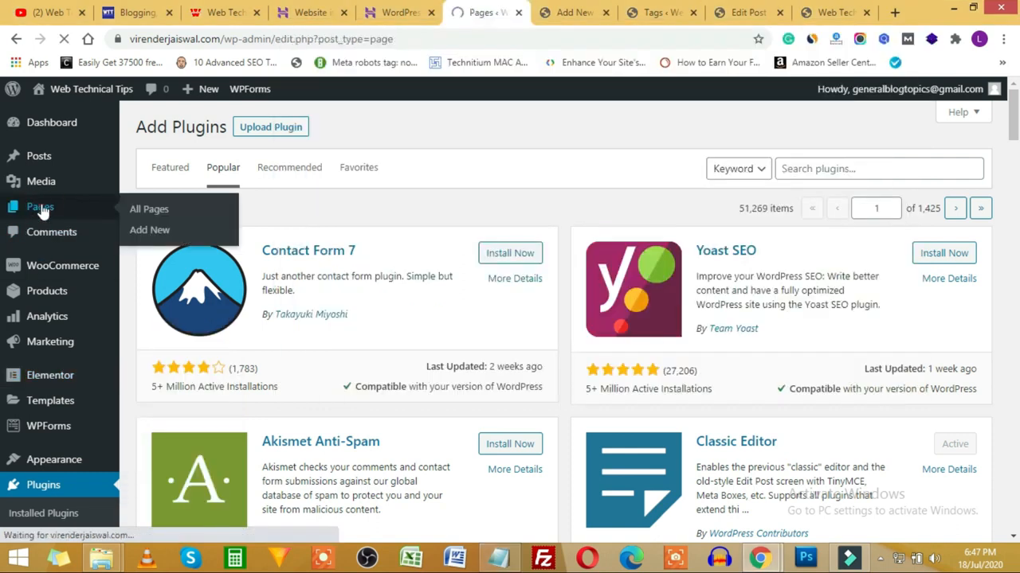
scroll(199, 418, down, 3)
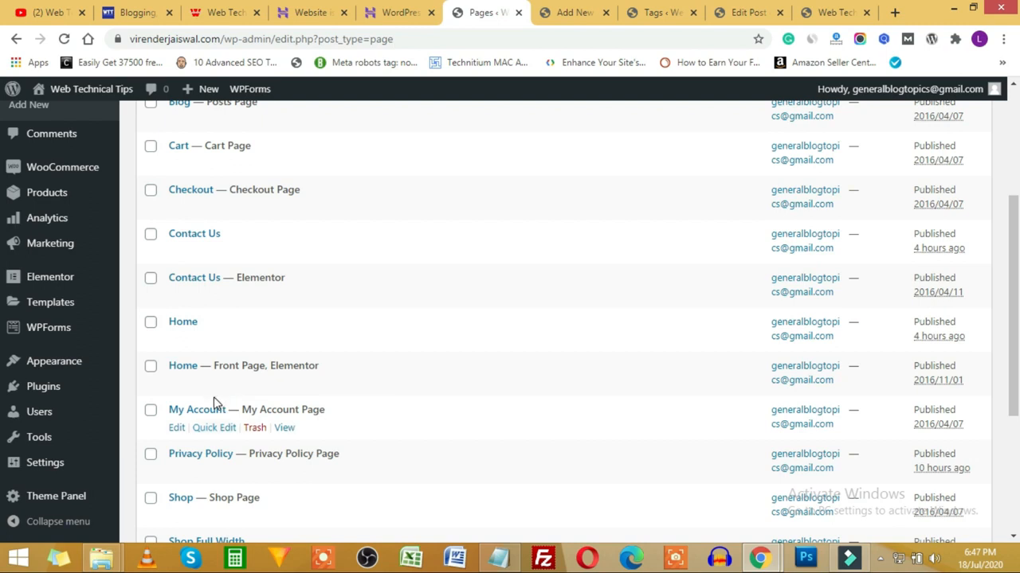
click(838, 8)
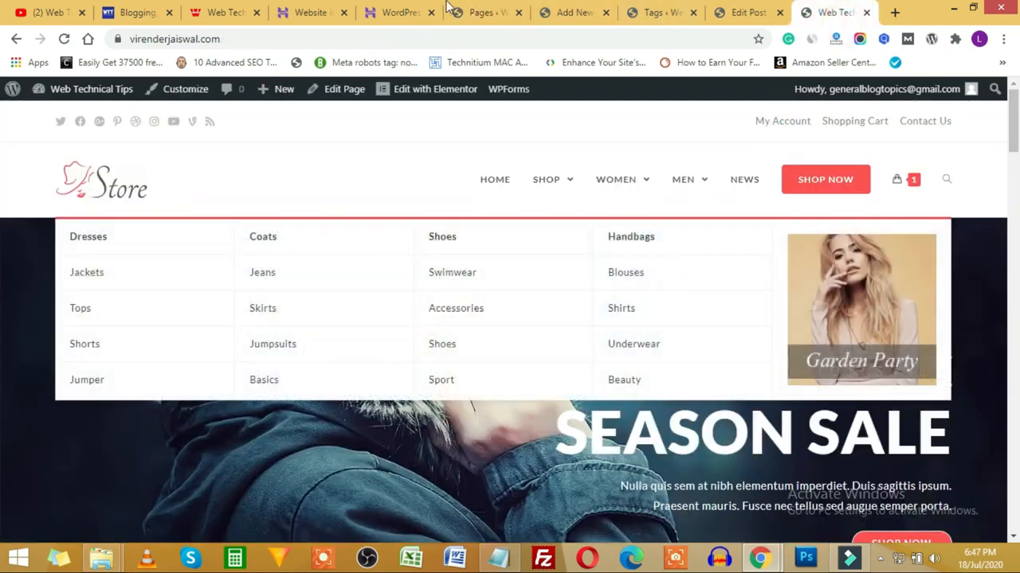
click(514, 9)
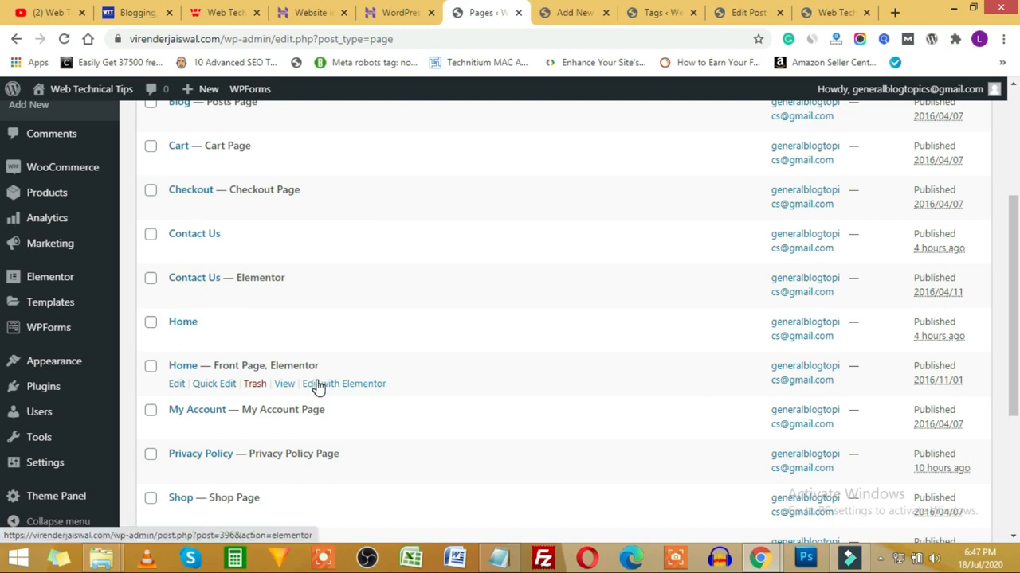
click(358, 386)
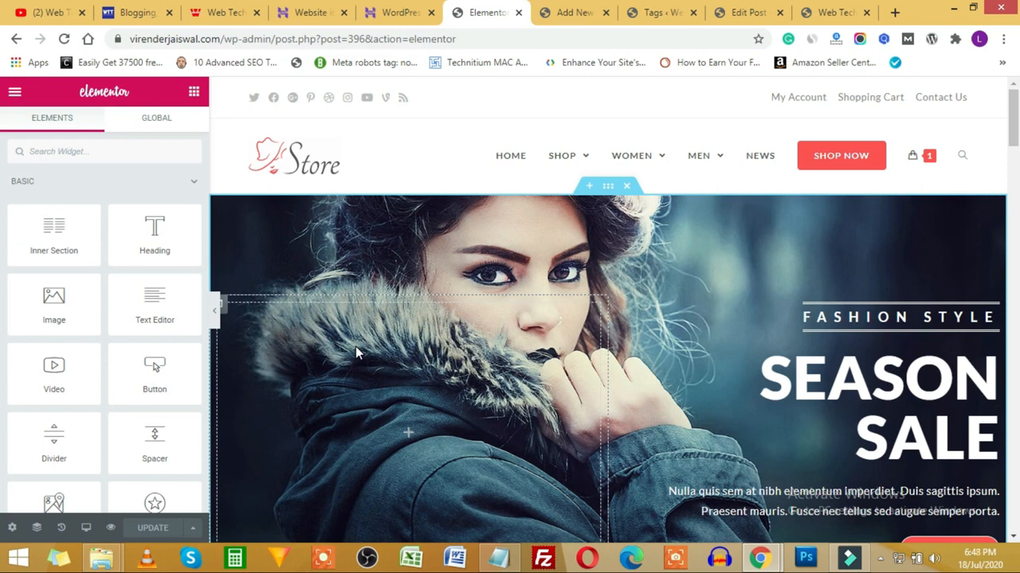
Step: Drop the Video widget from the Basic panel into the empty section above the footer
scroll(64, 231, down, 3)
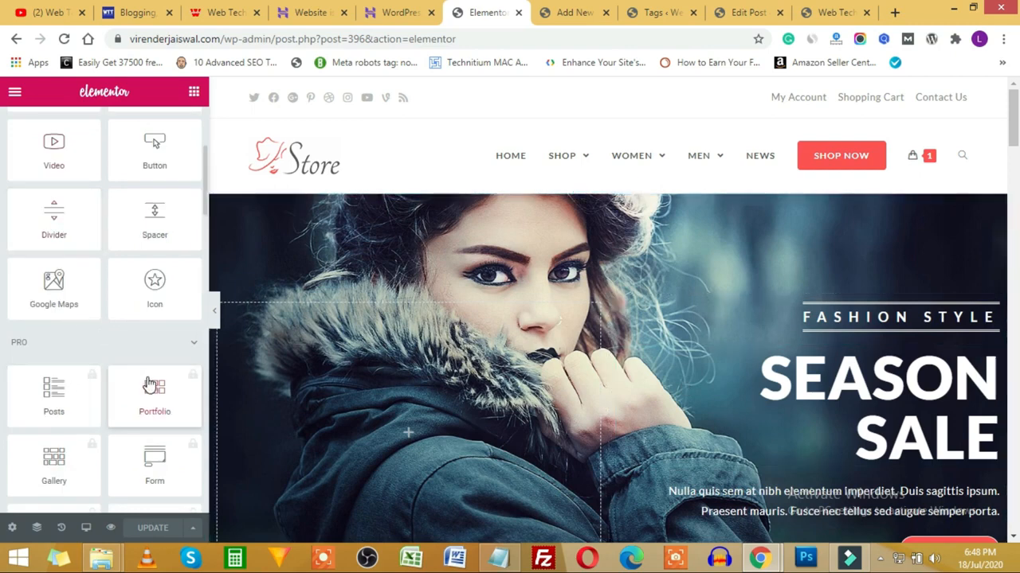
scroll(647, 312, down, 15)
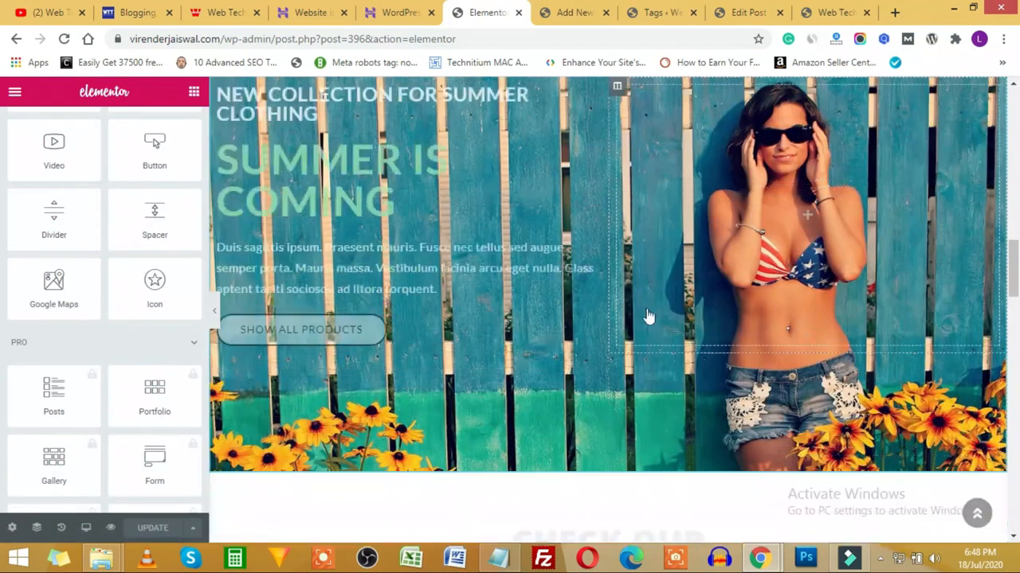
scroll(648, 312, down, 6)
scroll(646, 310, up, 2)
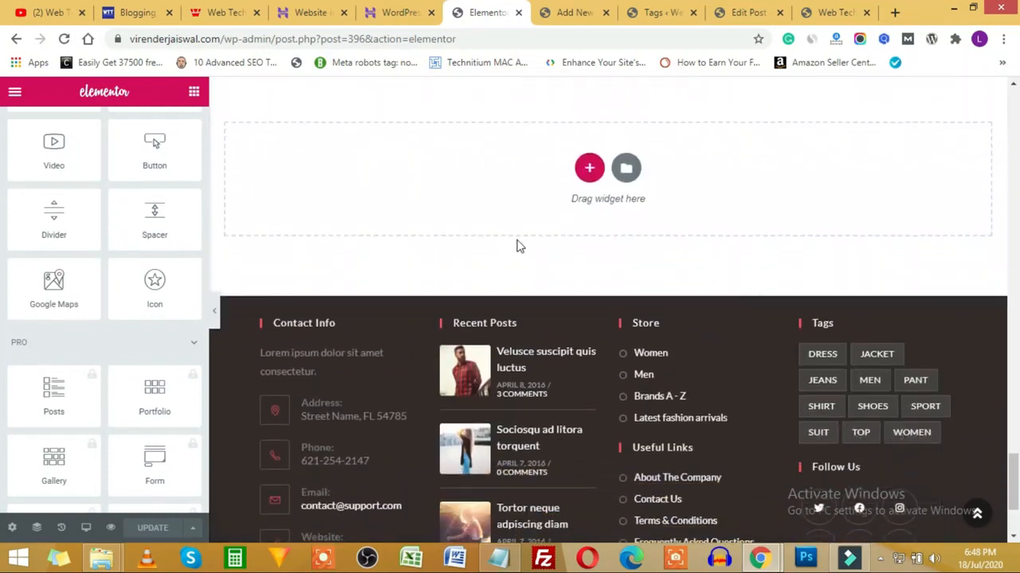
scroll(119, 263, up, 1)
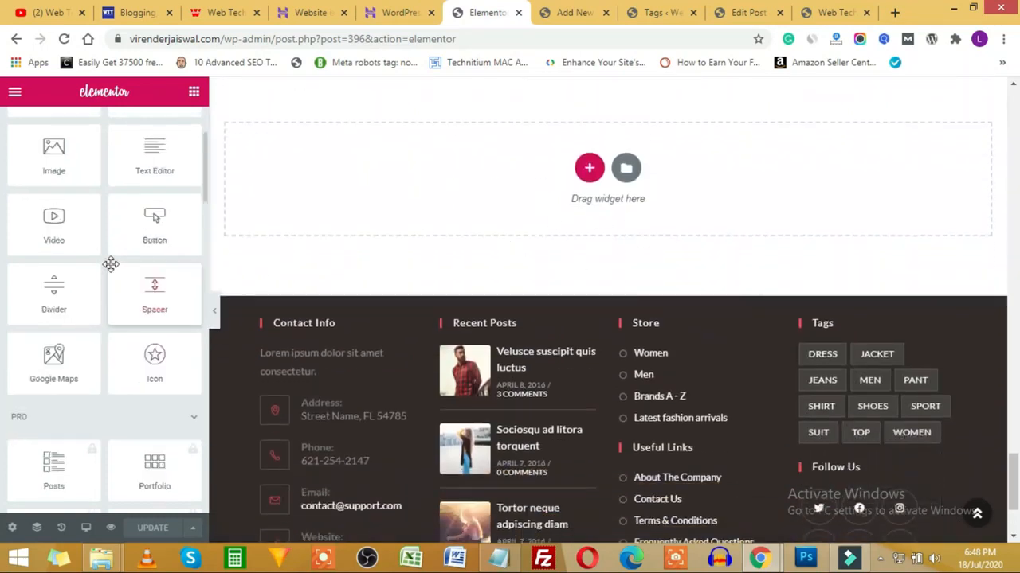
drag(154, 213, 510, 159)
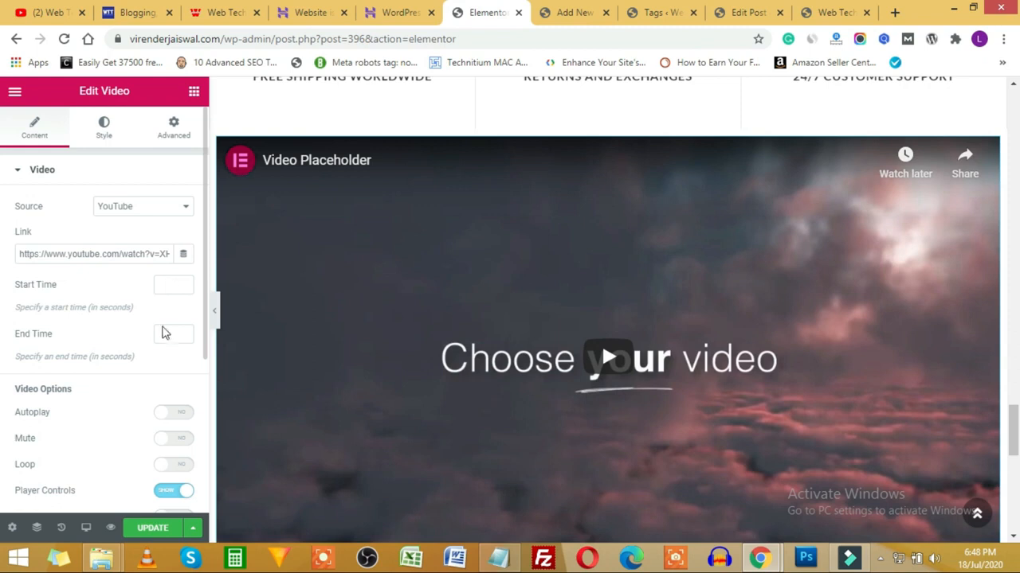
Step: Expand the video's Image Overlay settings and turn on the overlay and Lazy Load
scroll(153, 363, down, 1)
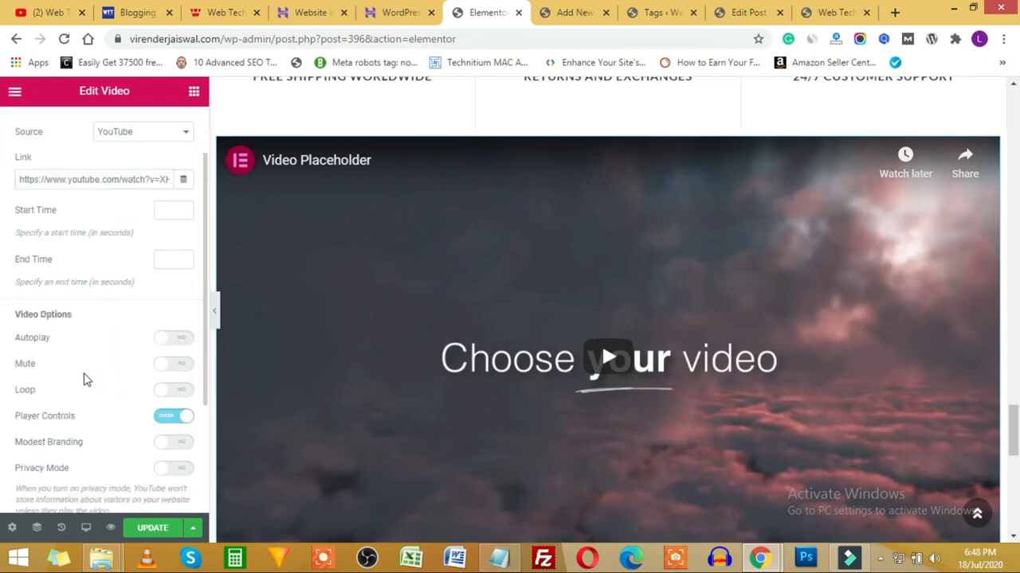
scroll(124, 415, down, 2)
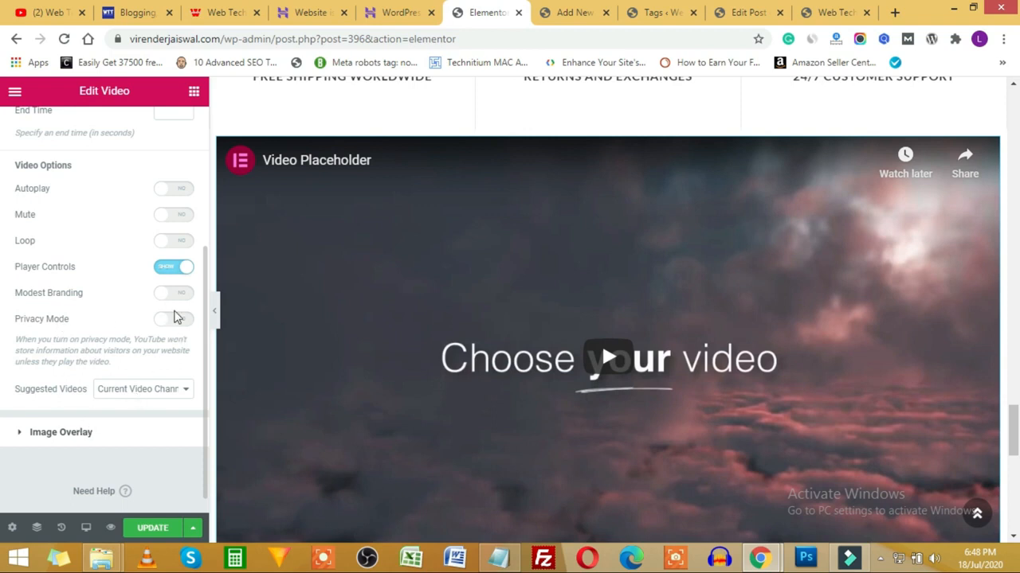
click(32, 430)
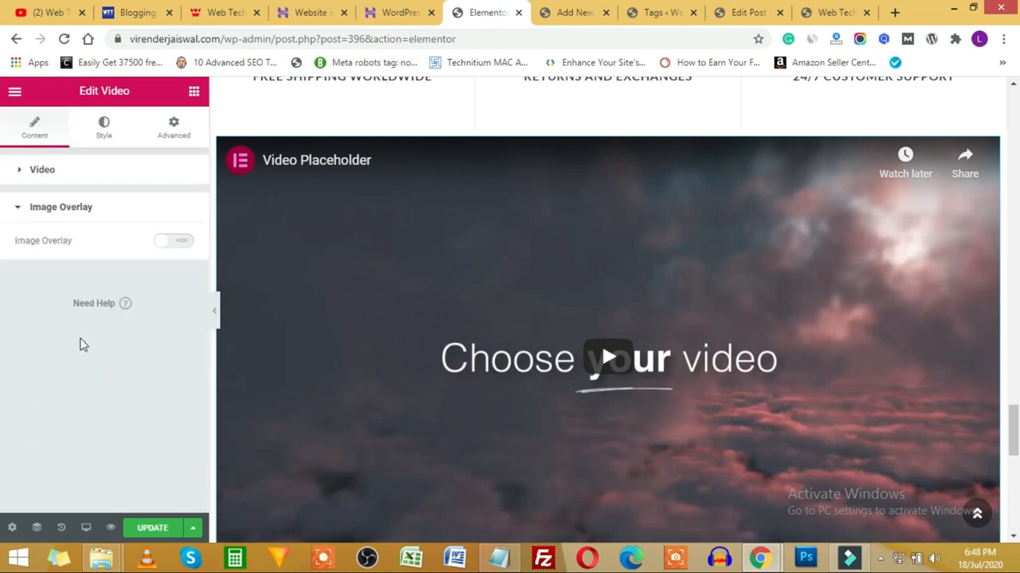
click(177, 243)
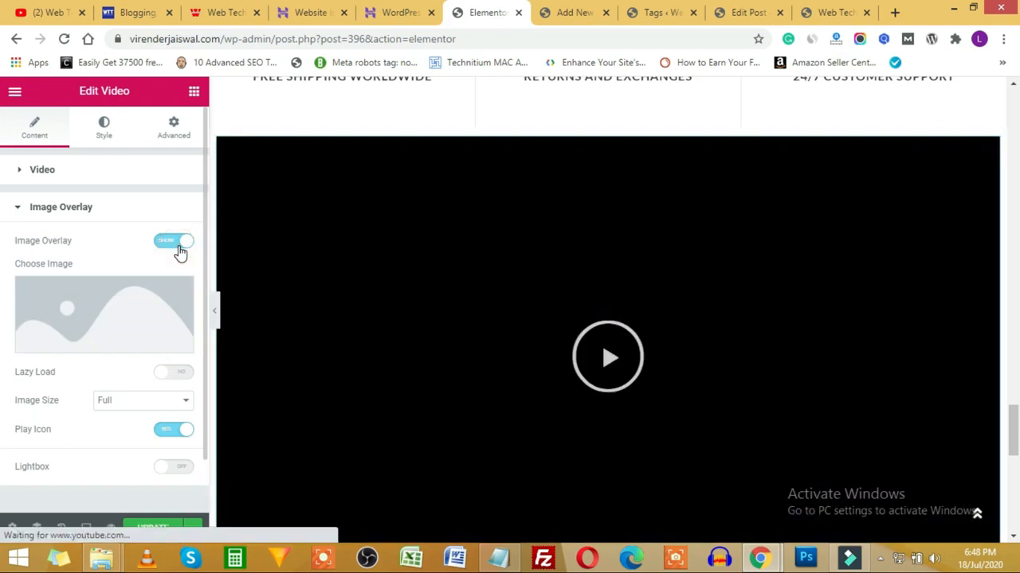
scroll(102, 316, down, 1)
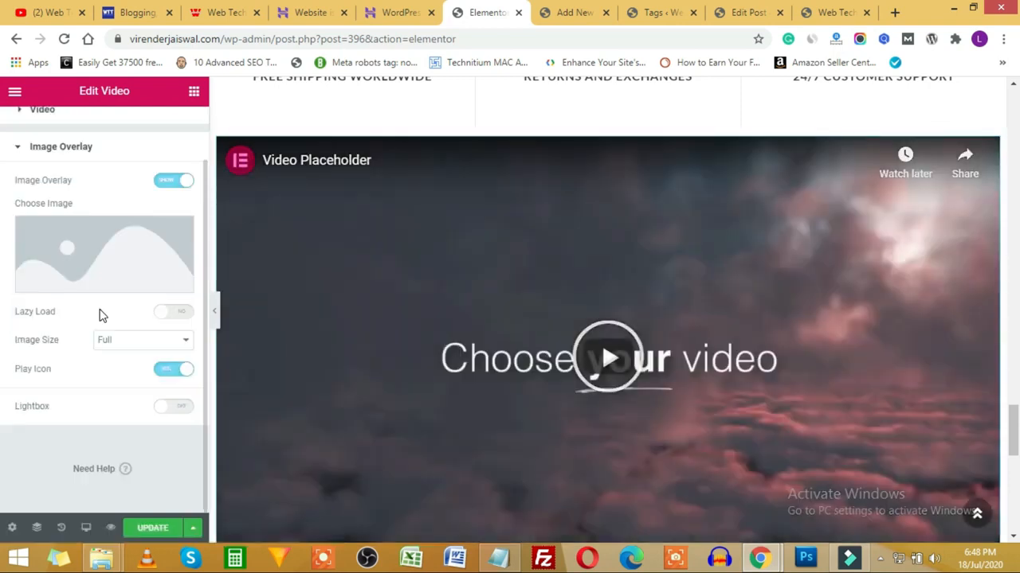
click(169, 317)
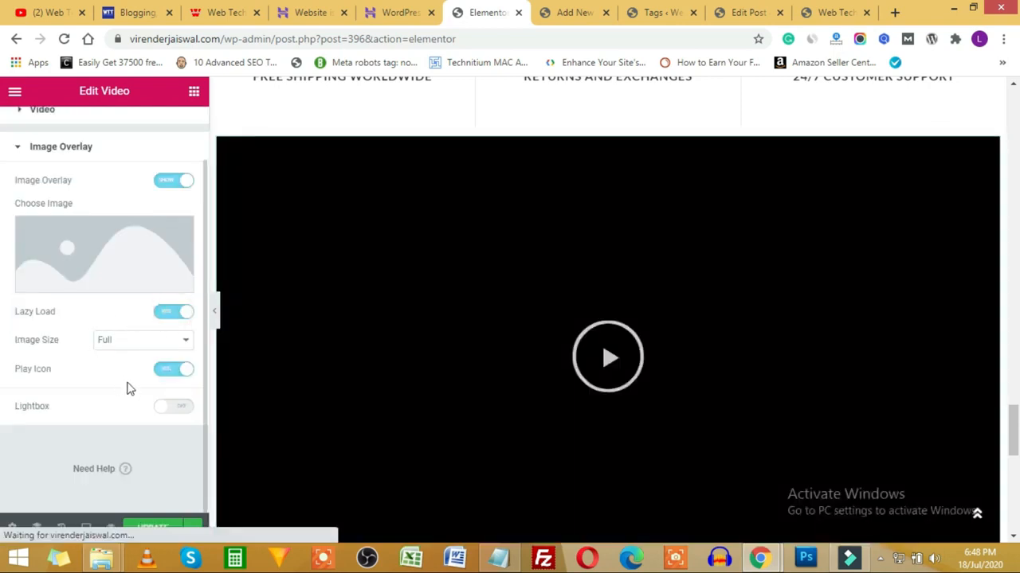
Step: Try Play Icon and Lightbox with a preview, then switch Lightbox, Play Icon and Lazy Load off
click(169, 372)
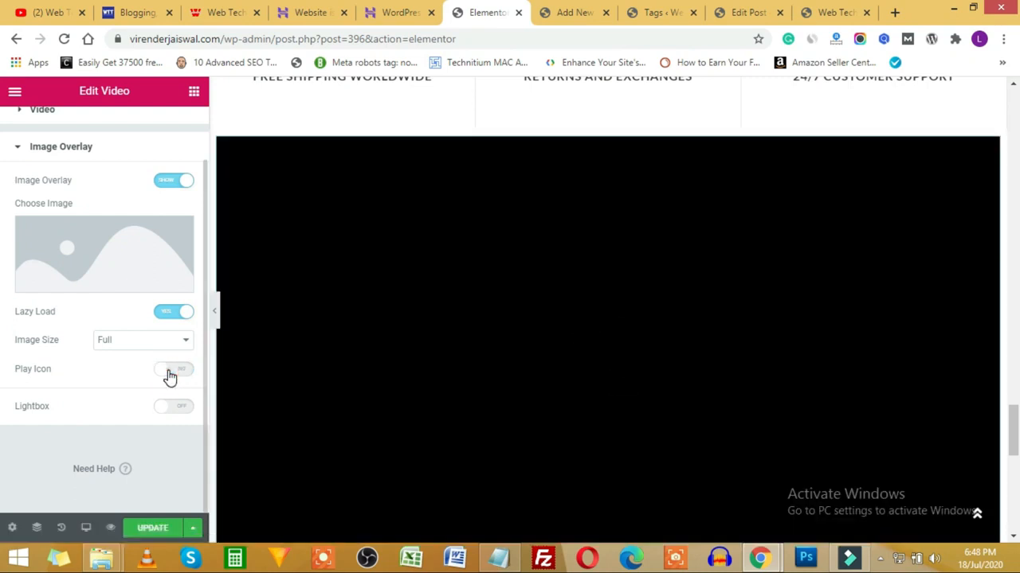
click(170, 372)
click(182, 406)
click(612, 396)
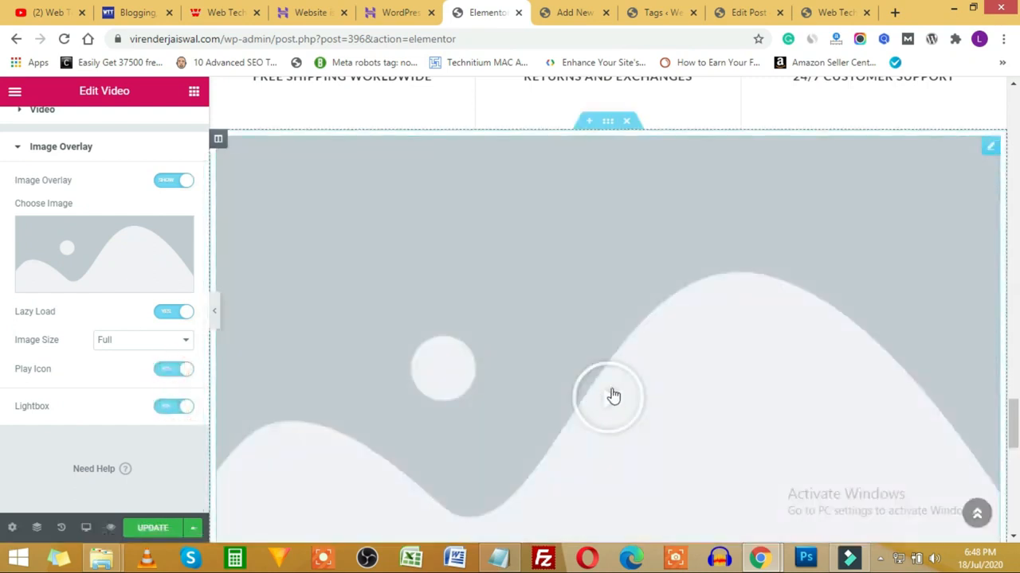
click(168, 408)
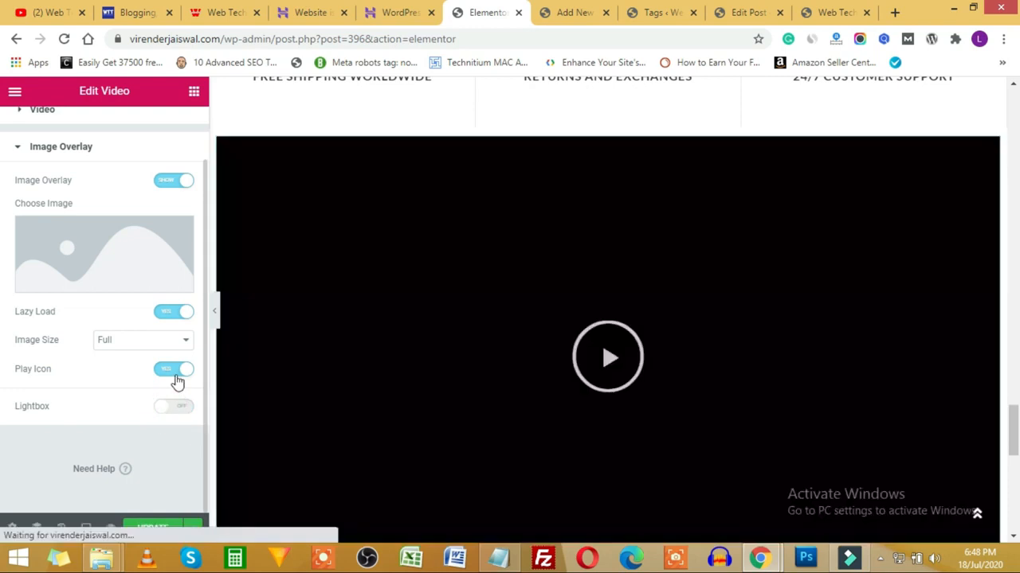
click(173, 370)
click(172, 312)
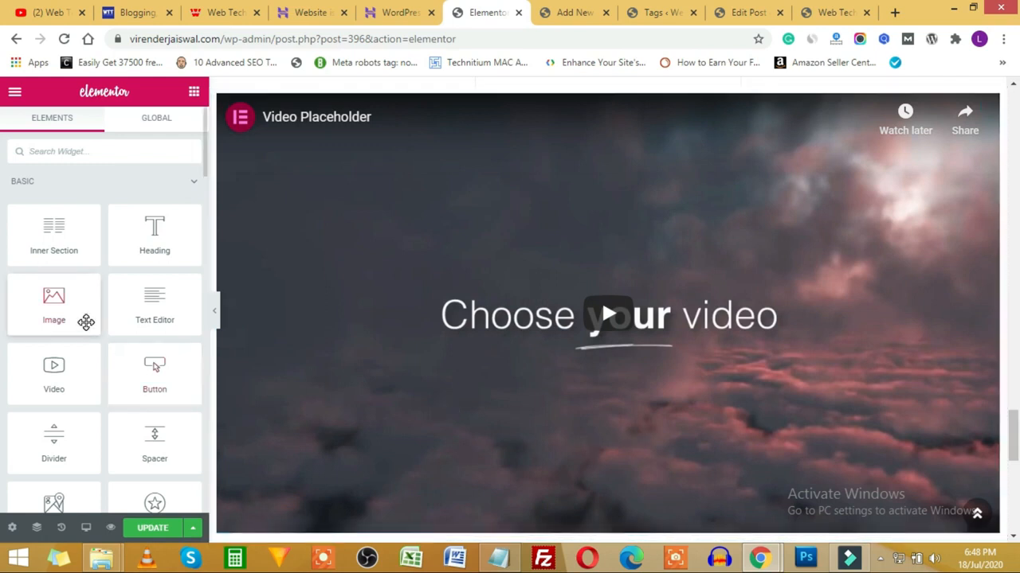
scroll(72, 303, down, 15)
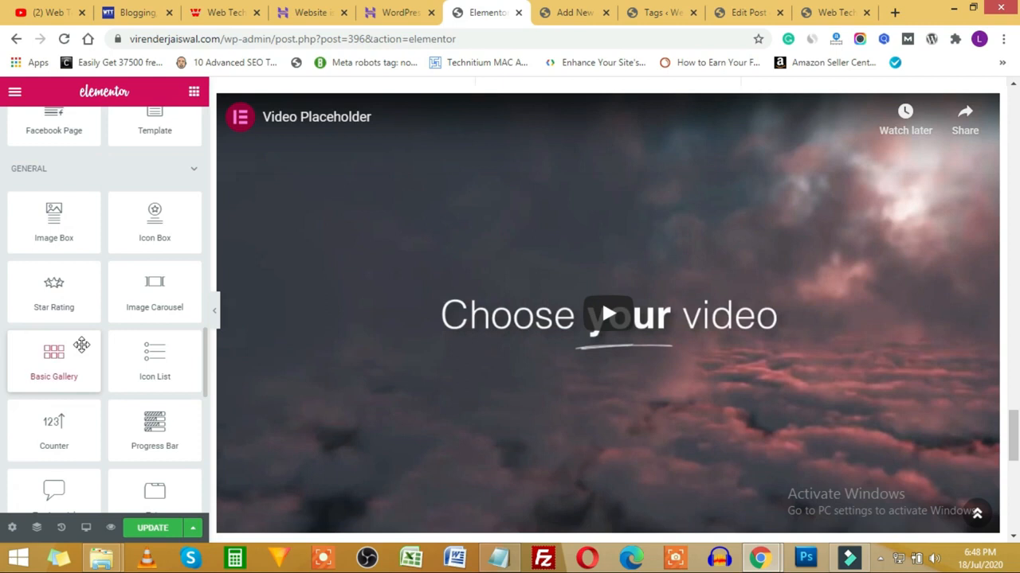
scroll(81, 344, down, 9)
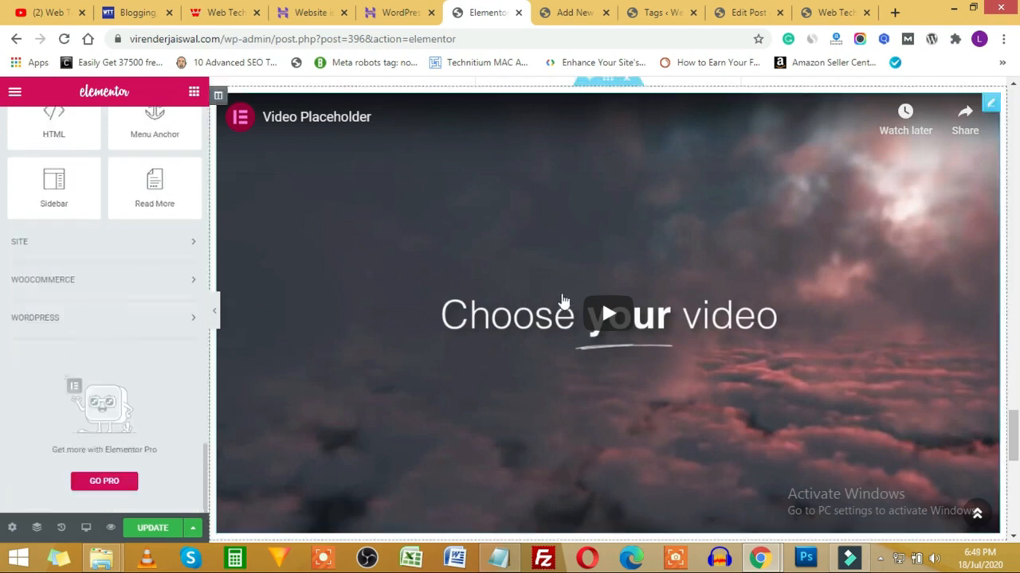
scroll(561, 301, down, 5)
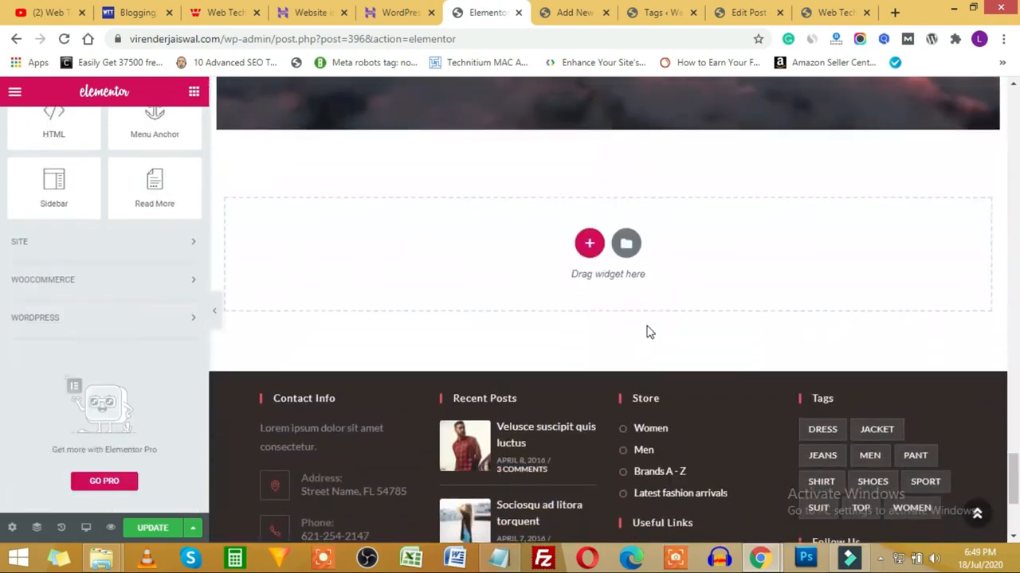
click(627, 245)
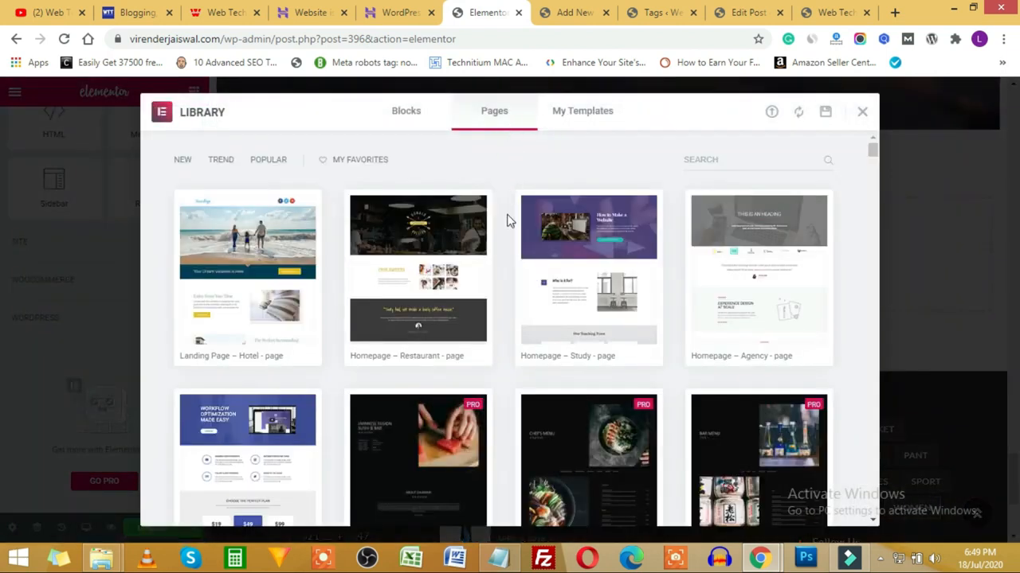
scroll(505, 338, down, 3)
scroll(323, 337, down, 2)
scroll(275, 329, up, 2)
scroll(450, 311, up, 2)
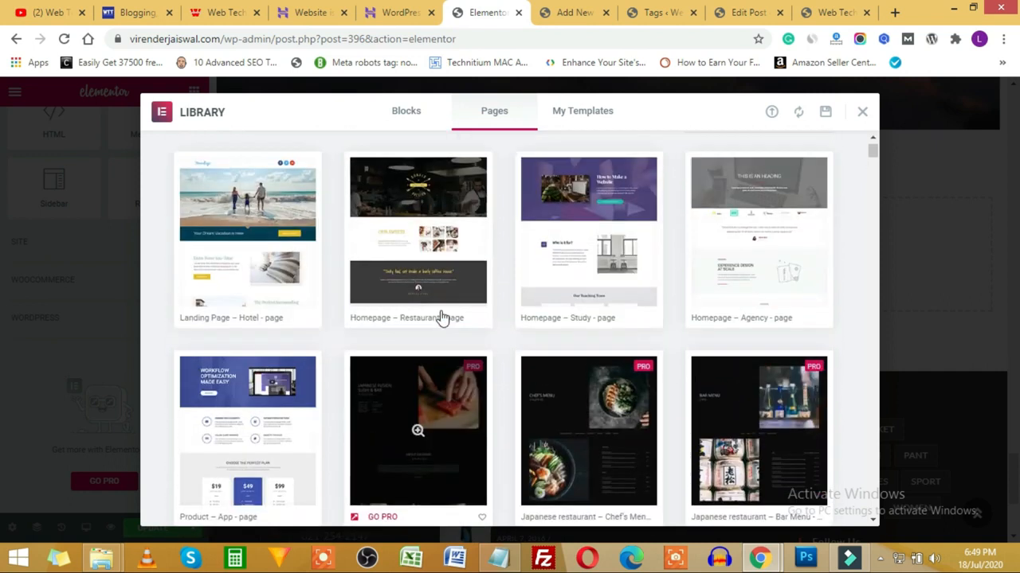
scroll(223, 326, down, 4)
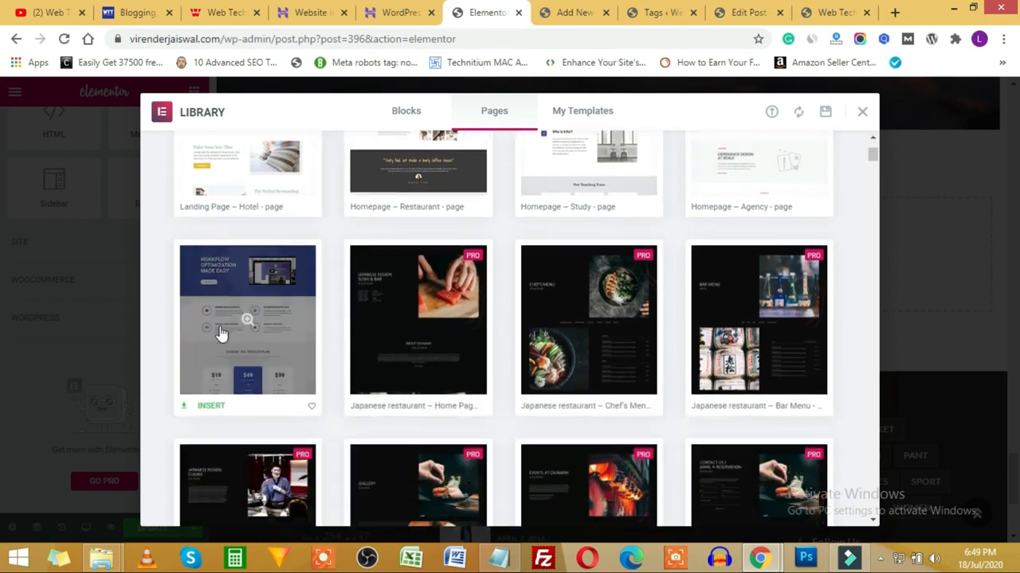
scroll(404, 360, down, 3)
scroll(721, 354, up, 7)
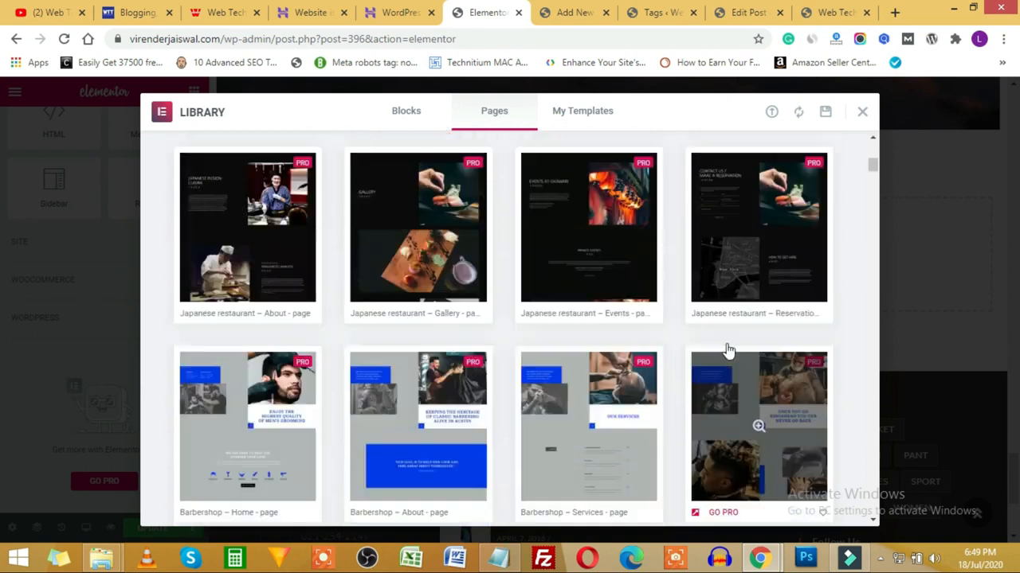
click(400, 110)
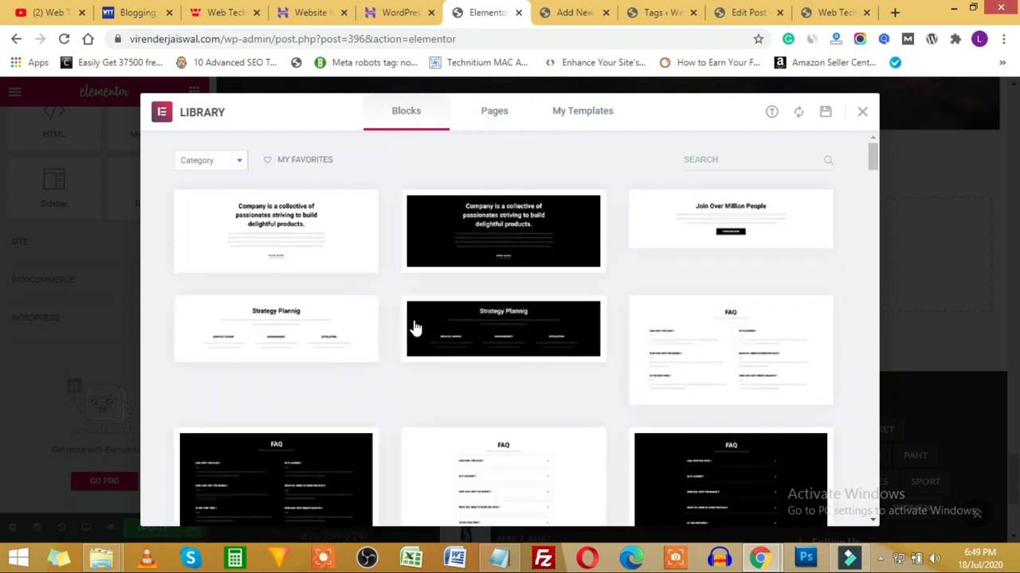
click(223, 160)
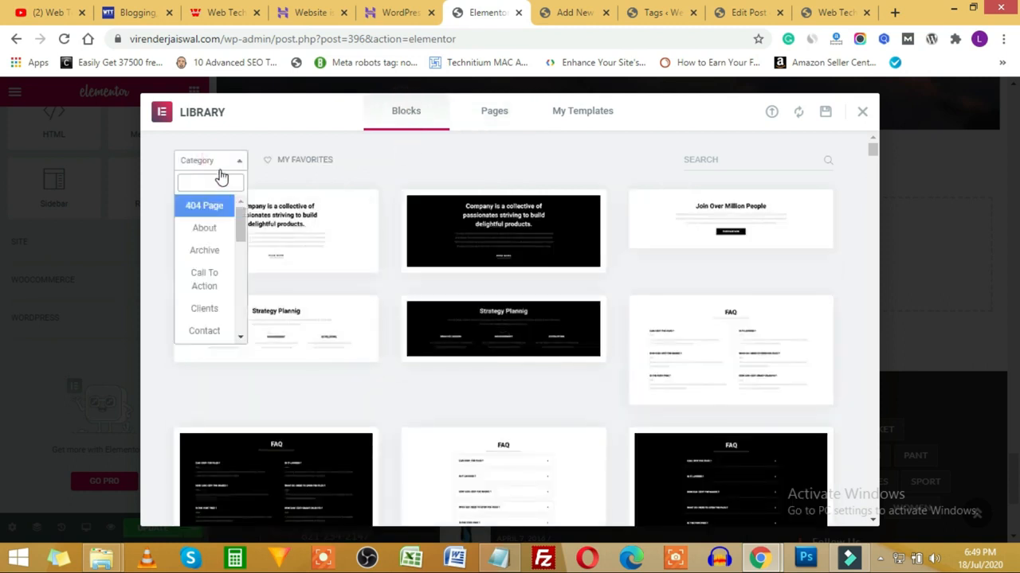
click(205, 230)
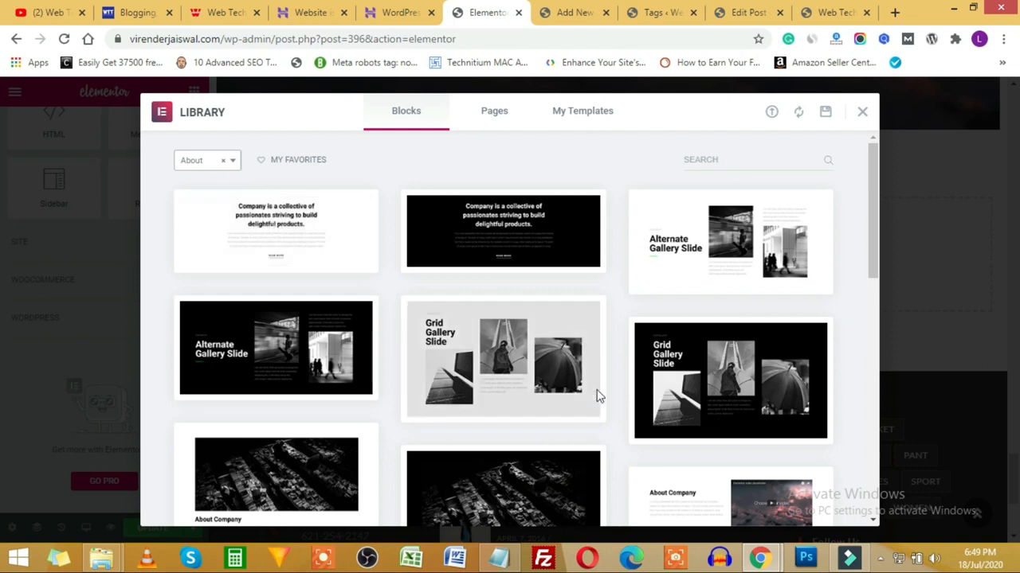
click(191, 163)
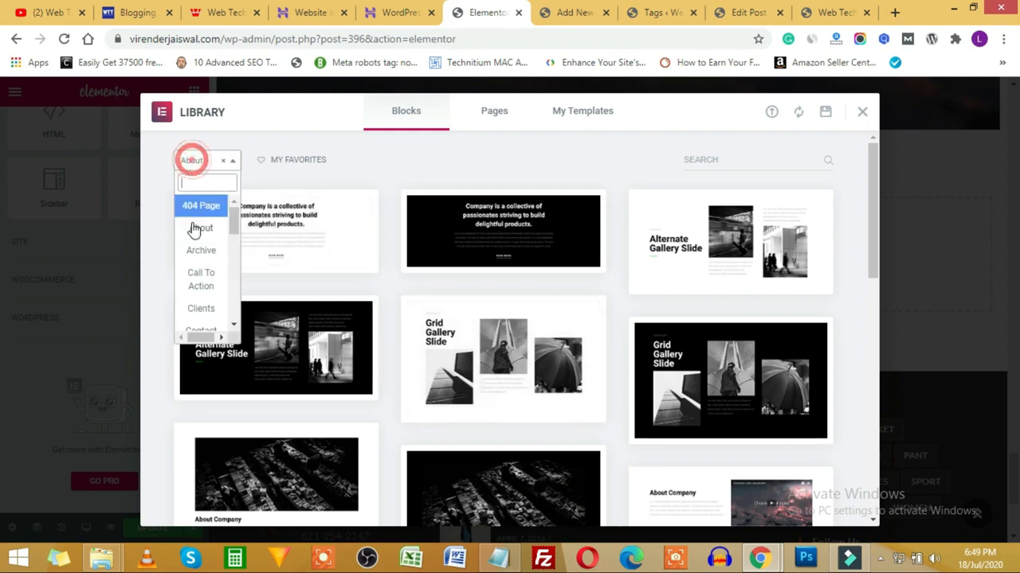
click(204, 283)
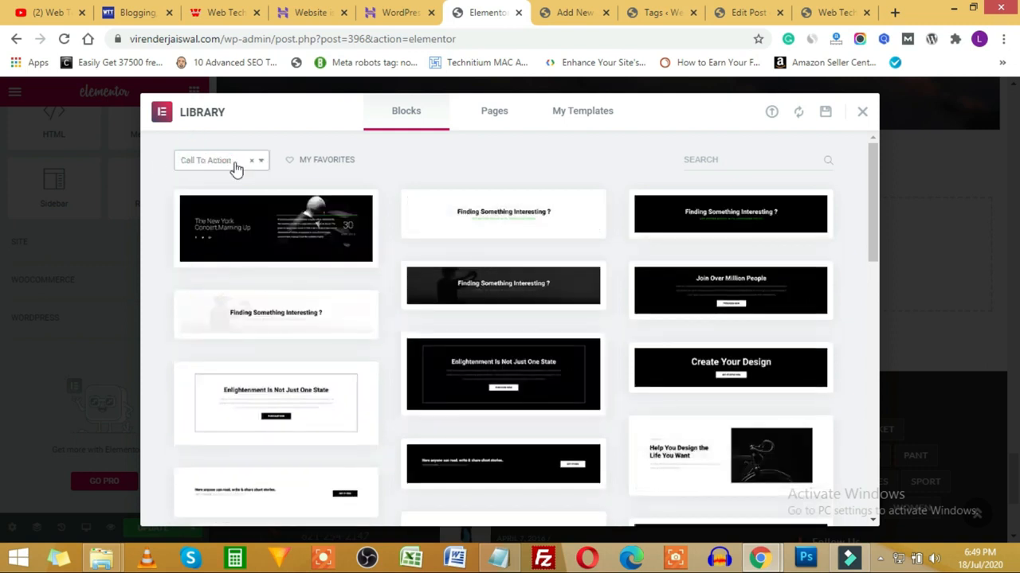
click(236, 163)
scroll(210, 280, down, 1)
click(214, 246)
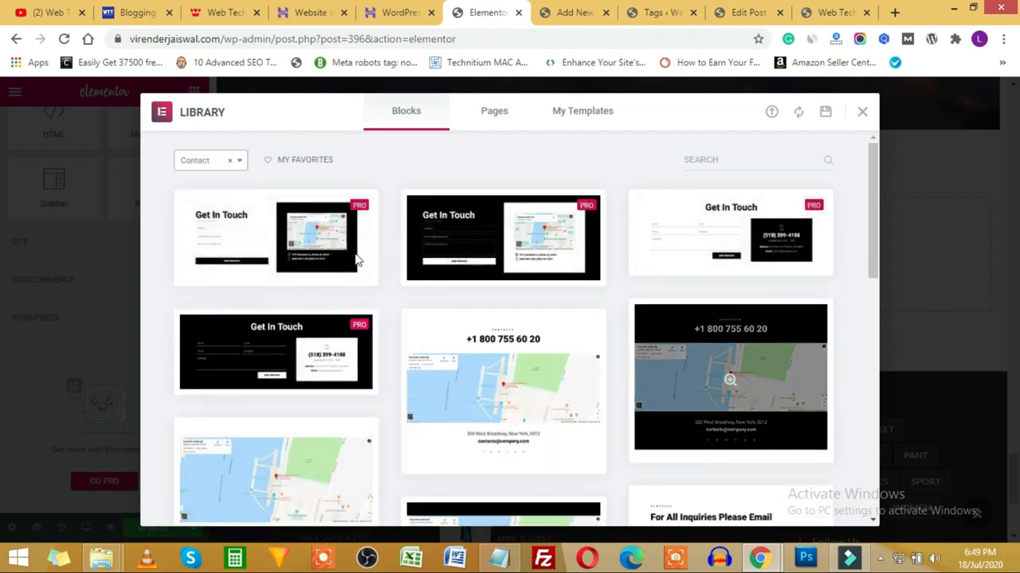
click(211, 163)
click(438, 166)
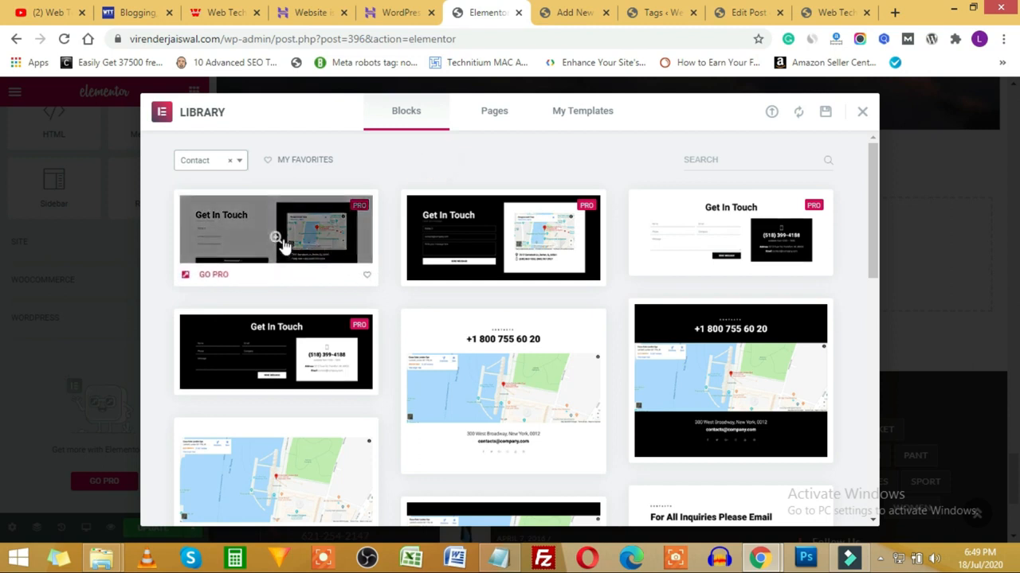
click(191, 162)
scroll(207, 275, down, 3)
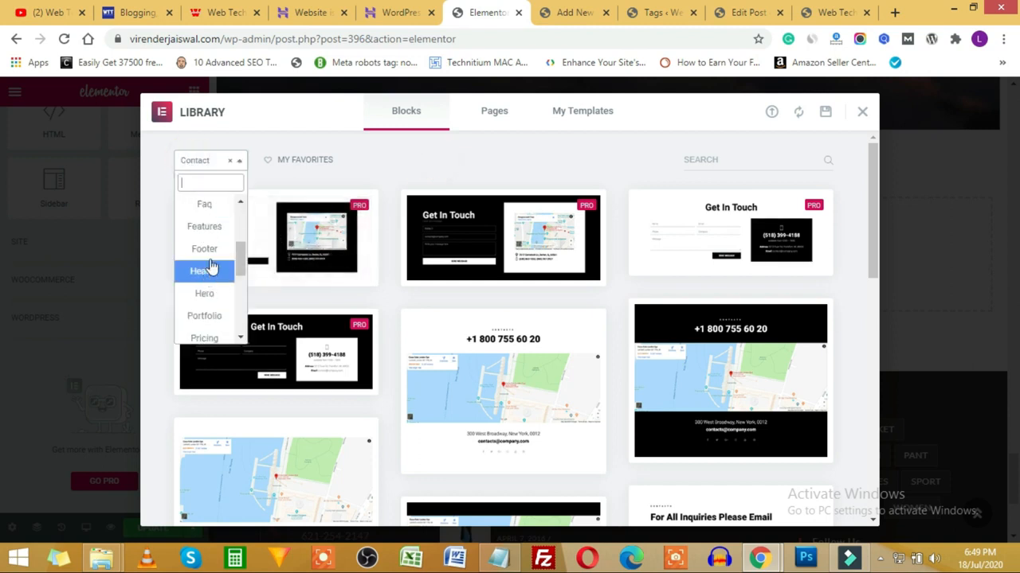
click(209, 249)
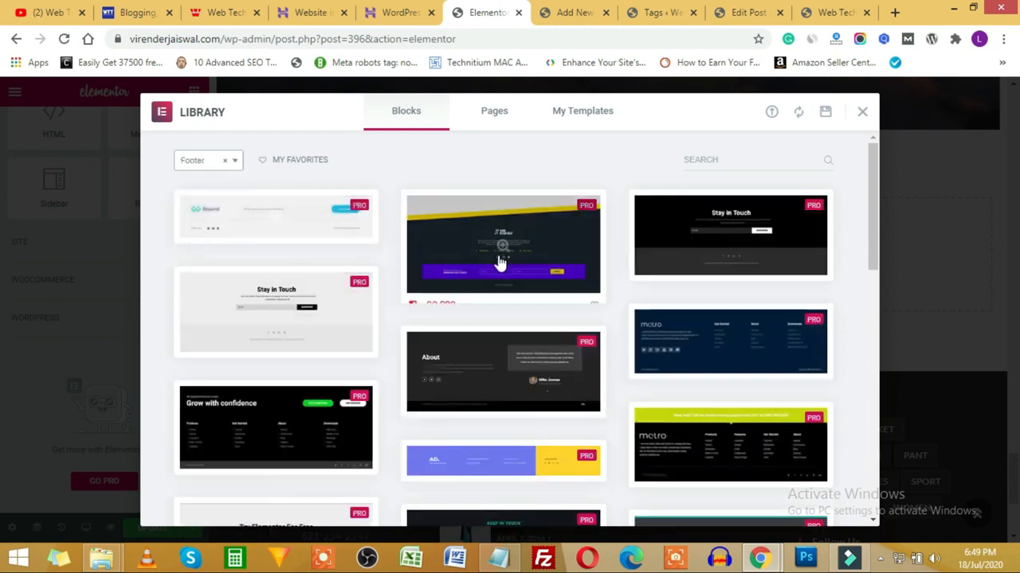
scroll(616, 282, down, 5)
scroll(649, 192, up, 5)
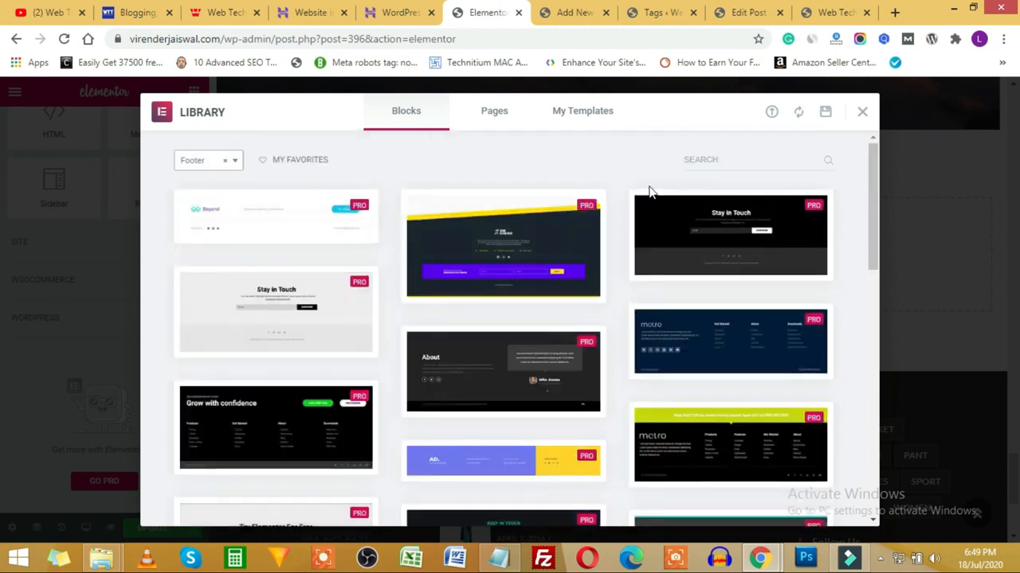
click(863, 112)
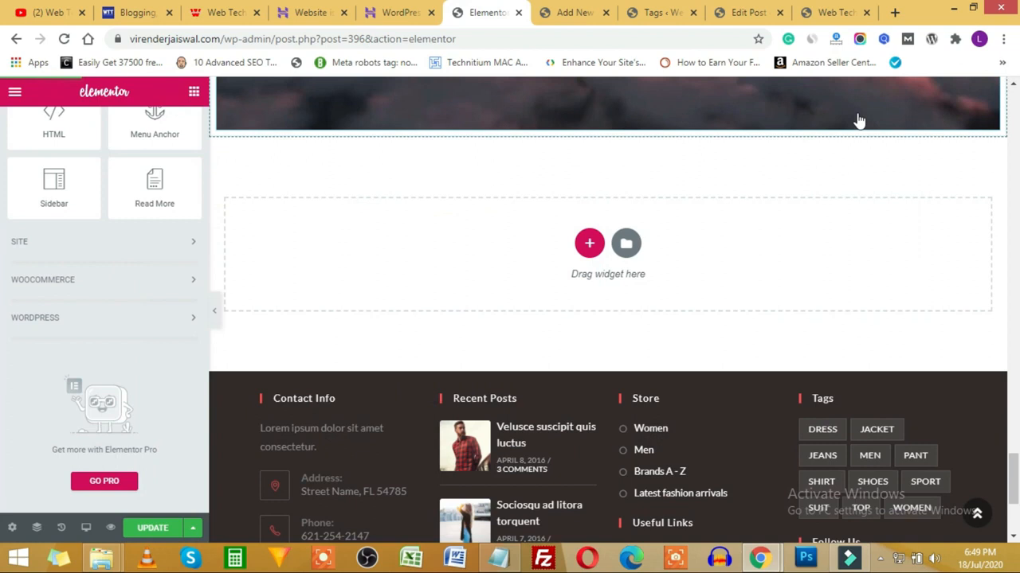
Step: Search Plugins > Add New for Envato, then install and activate Envato Elements
click(569, 12)
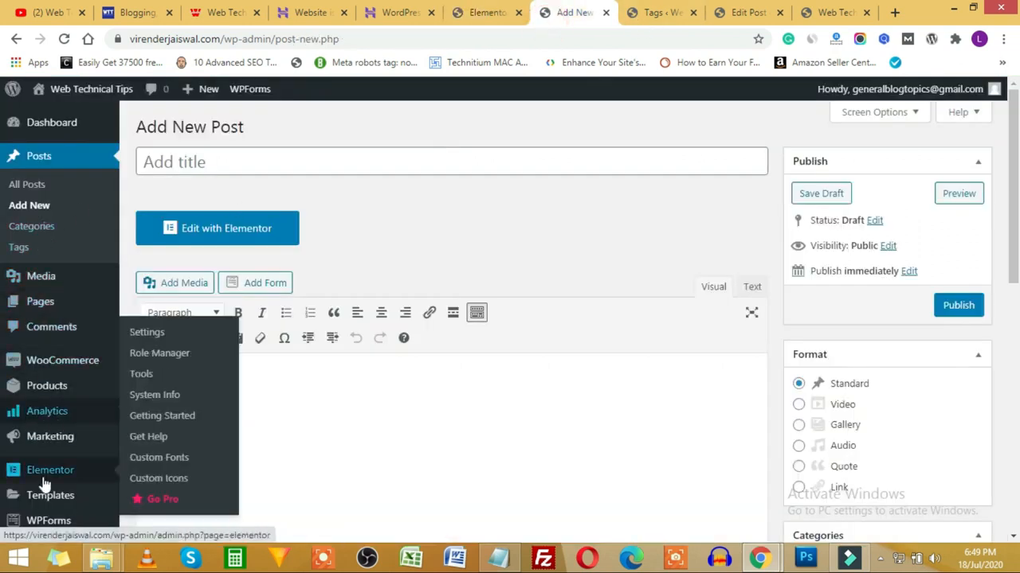
scroll(45, 478, down, 2)
mouse_move(48, 434)
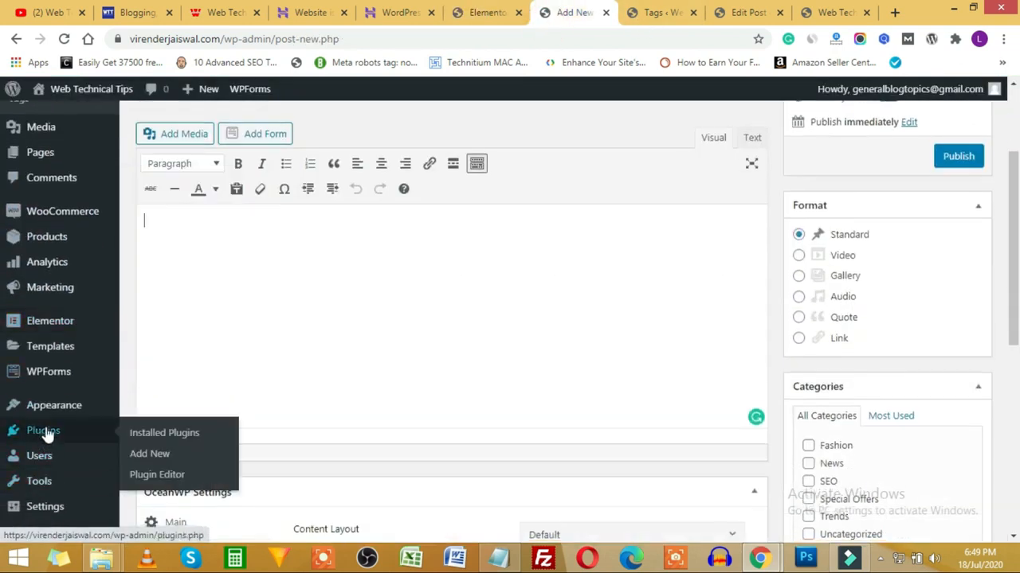
click(155, 453)
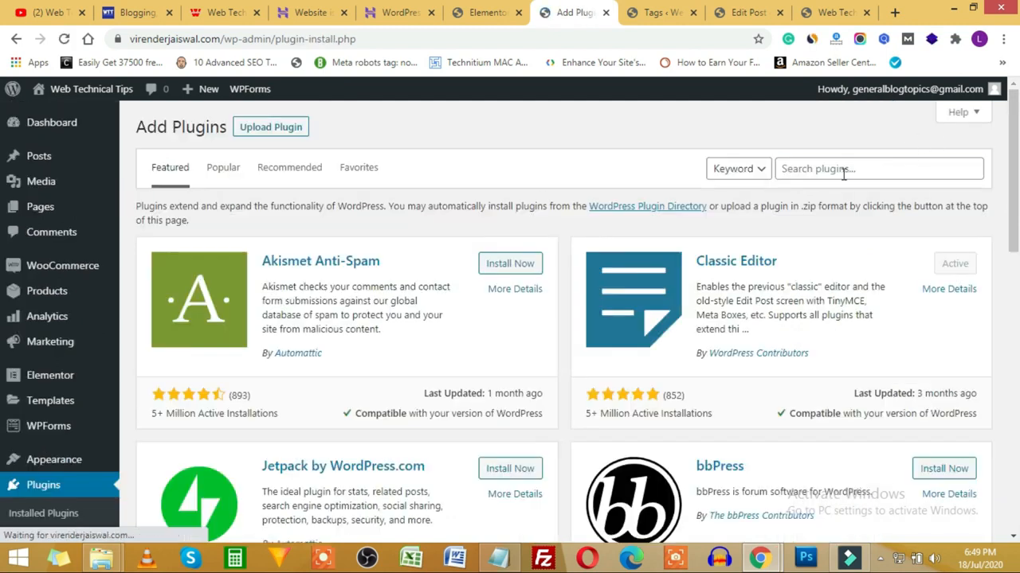
click(843, 170)
text(envato)
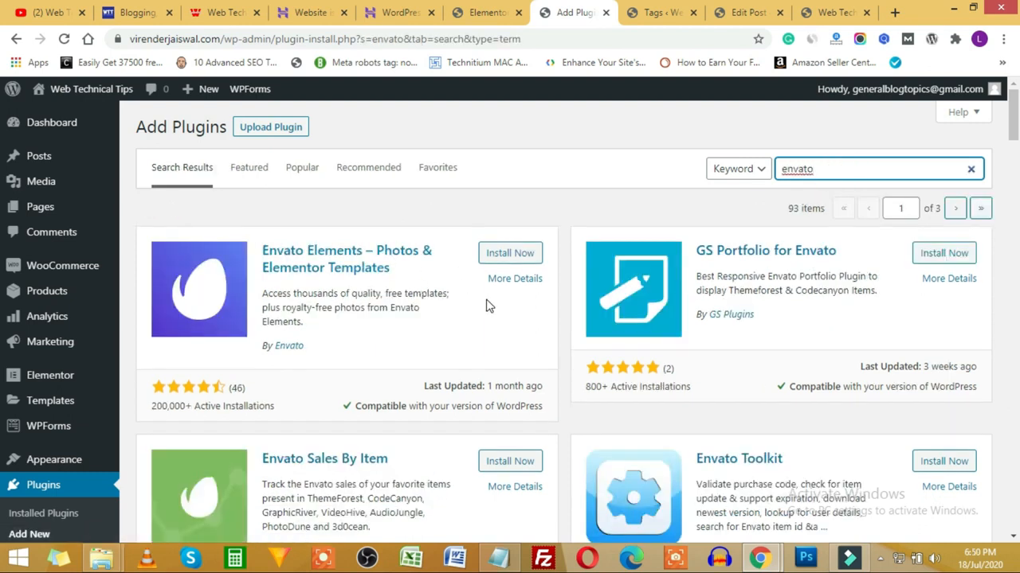
click(512, 254)
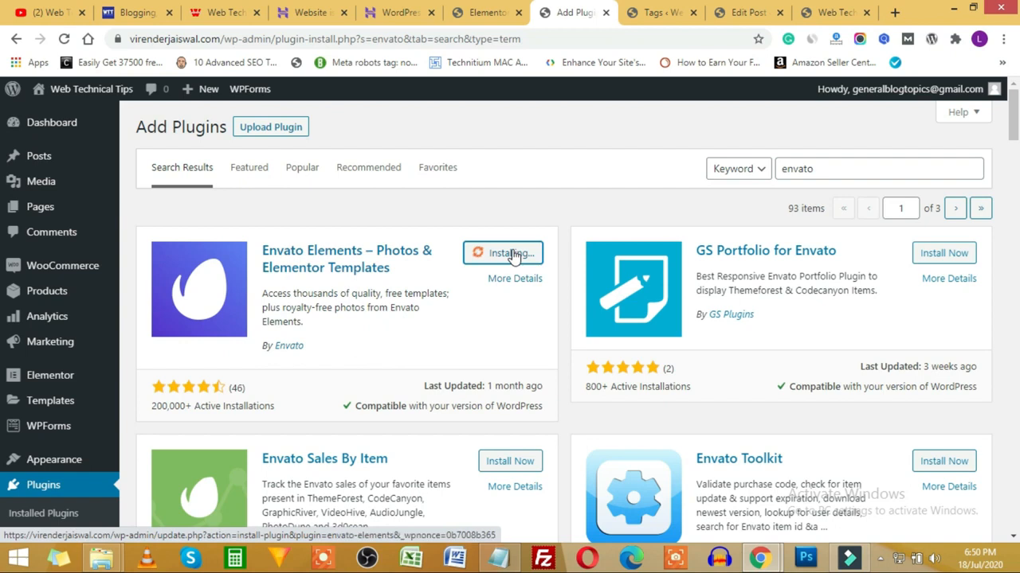
click(517, 257)
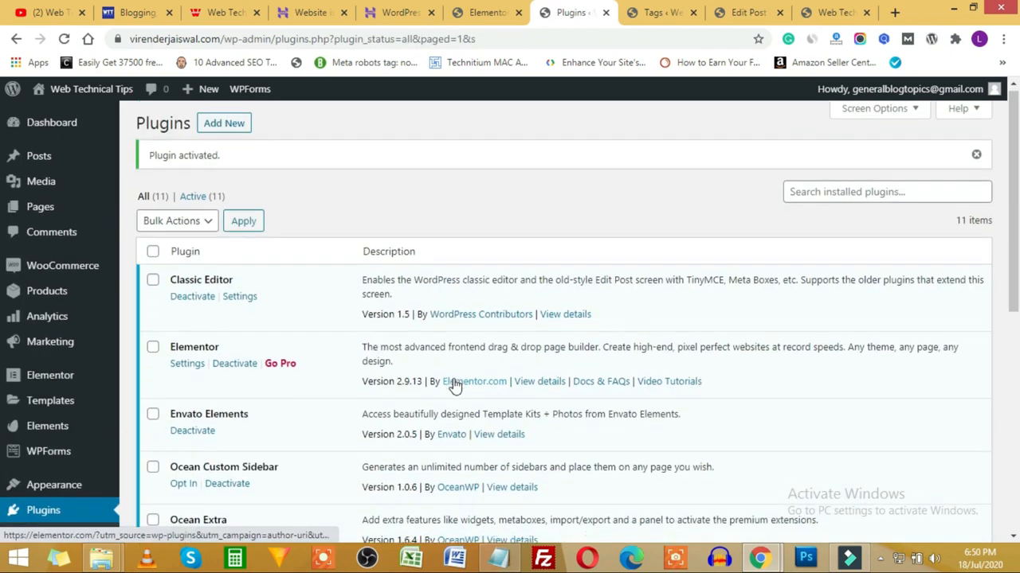
mouse_move(6, 402)
mouse_move(41, 427)
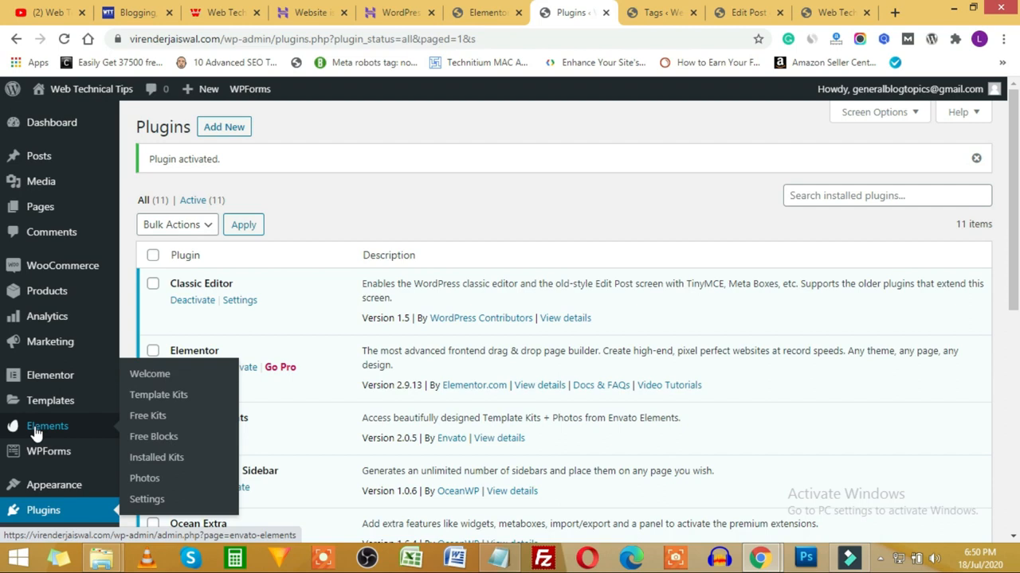
Step: Open Envato Elements and browse its Free Template Kits
click(35, 430)
scroll(518, 377, down, 1)
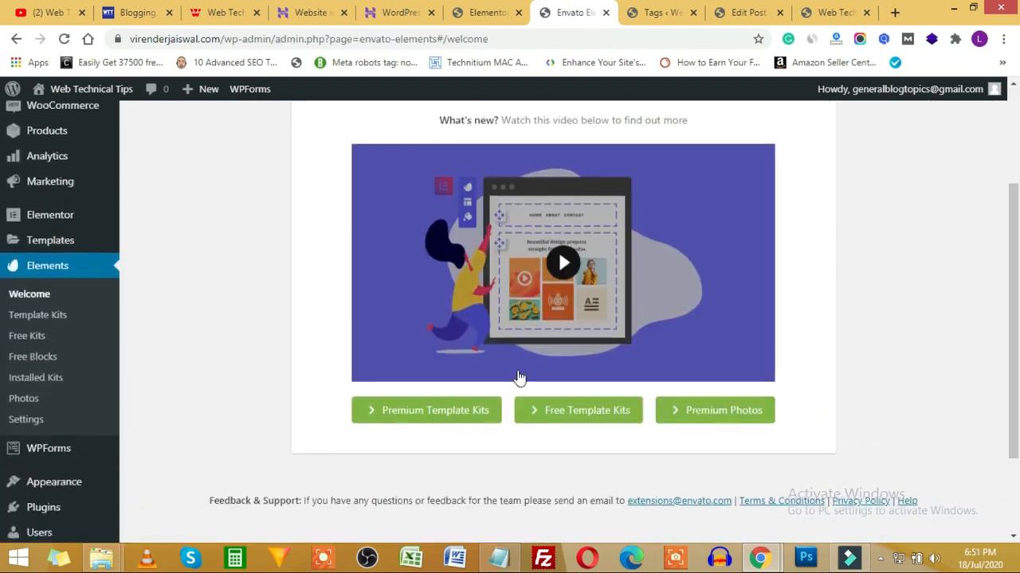
click(592, 414)
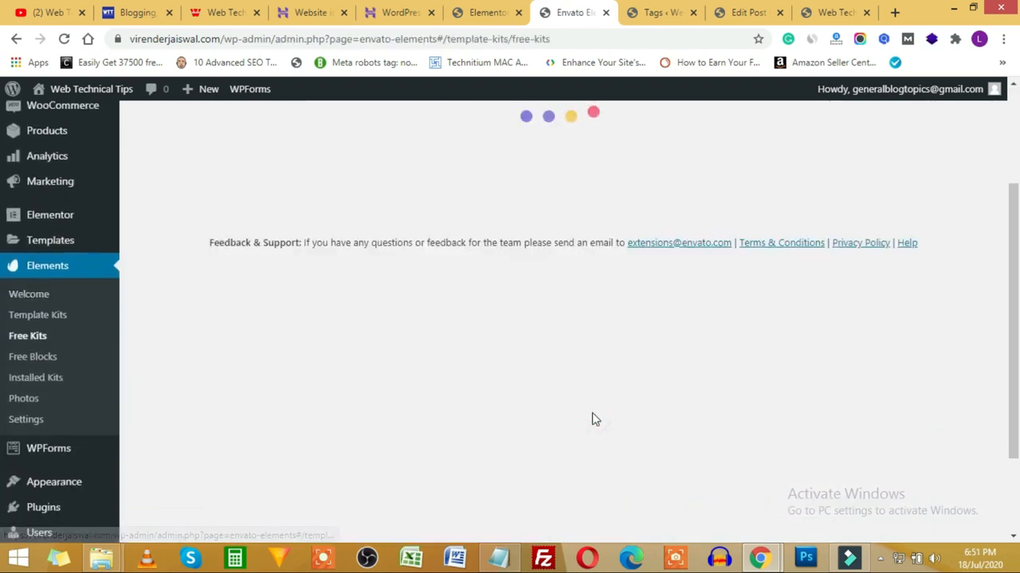
Step: Find the Flight Training kit in the free kits list and install it
scroll(436, 421, up, 3)
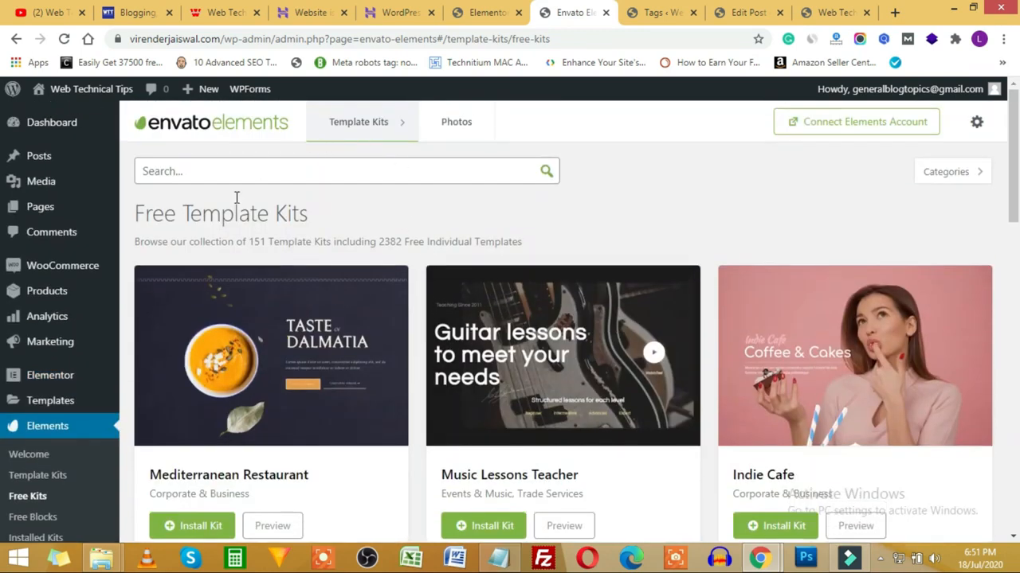
mouse_move(377, 123)
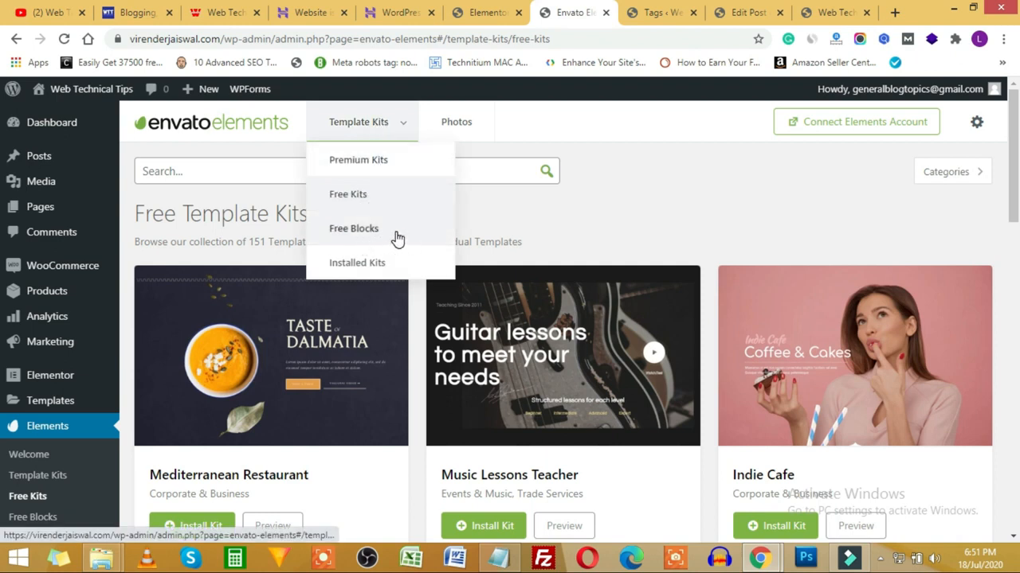
scroll(269, 319, down, 2)
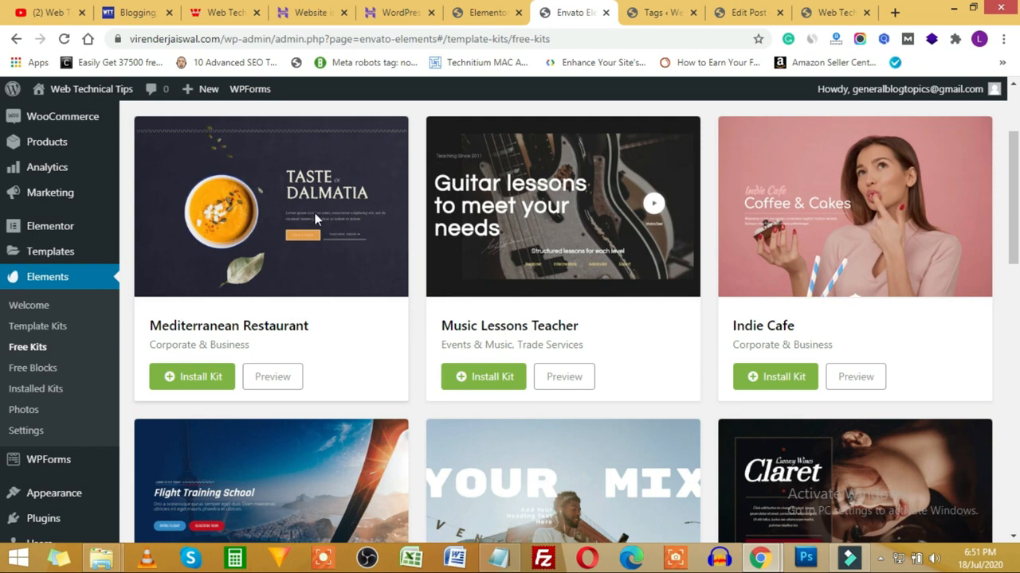
scroll(290, 326, up, 2)
scroll(445, 364, down, 3)
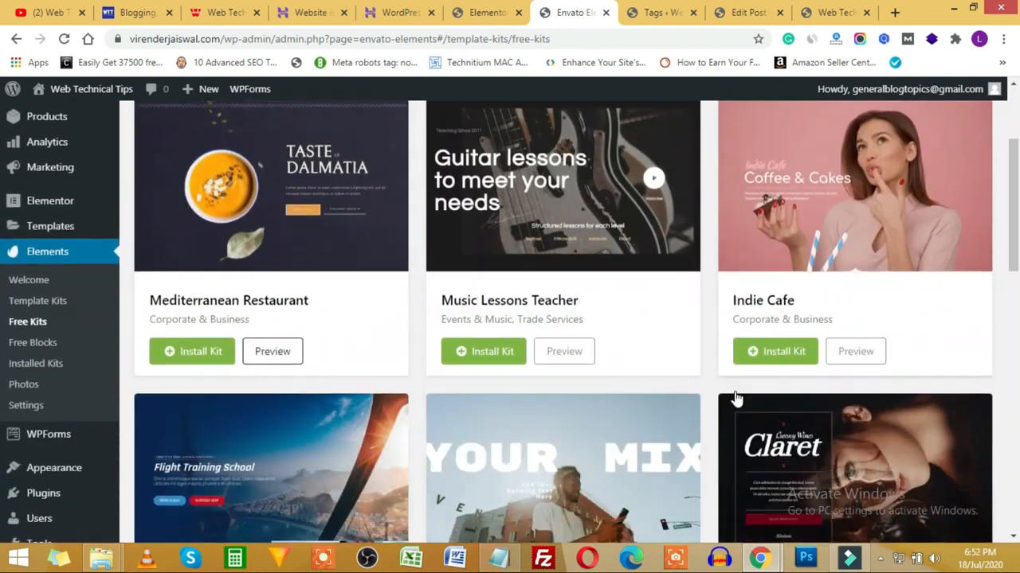
scroll(737, 399, down, 10)
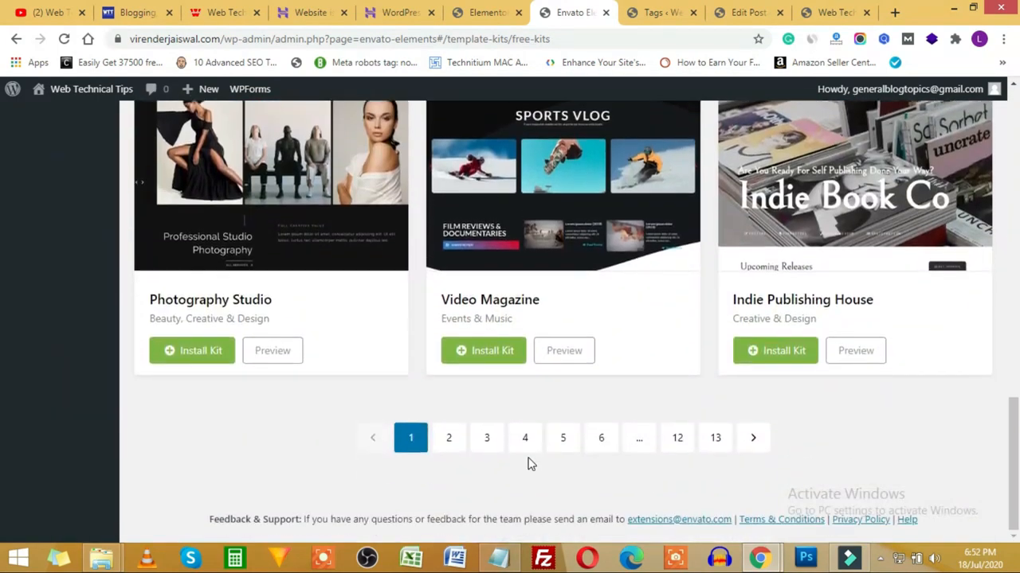
scroll(531, 464, up, 10)
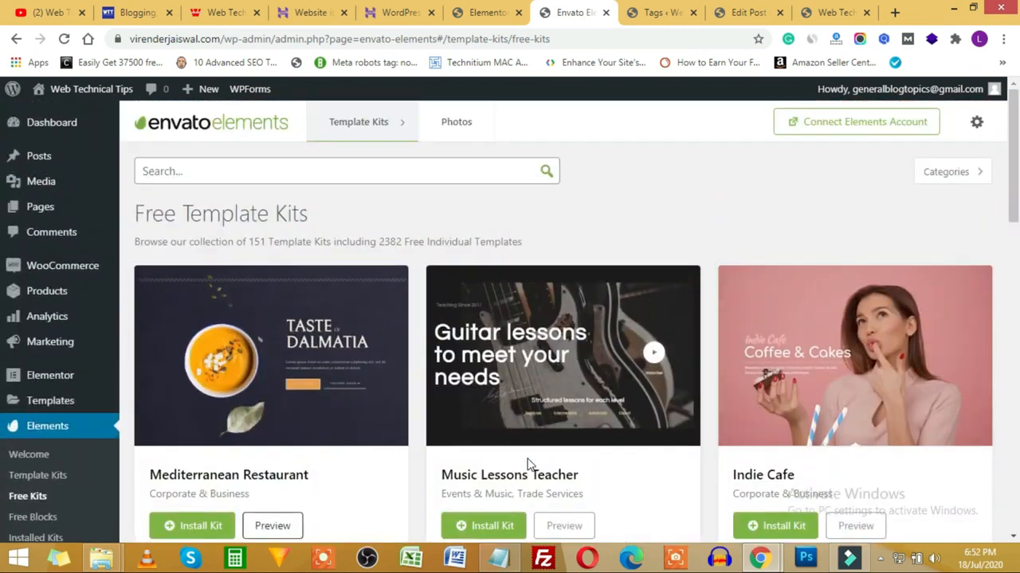
scroll(530, 446, down, 2)
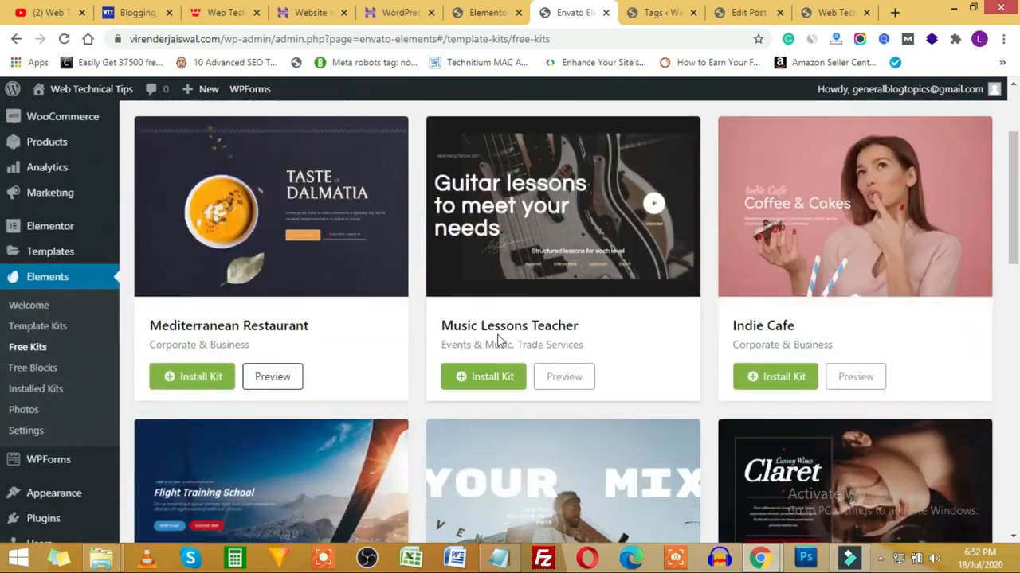
scroll(558, 351, down, 4)
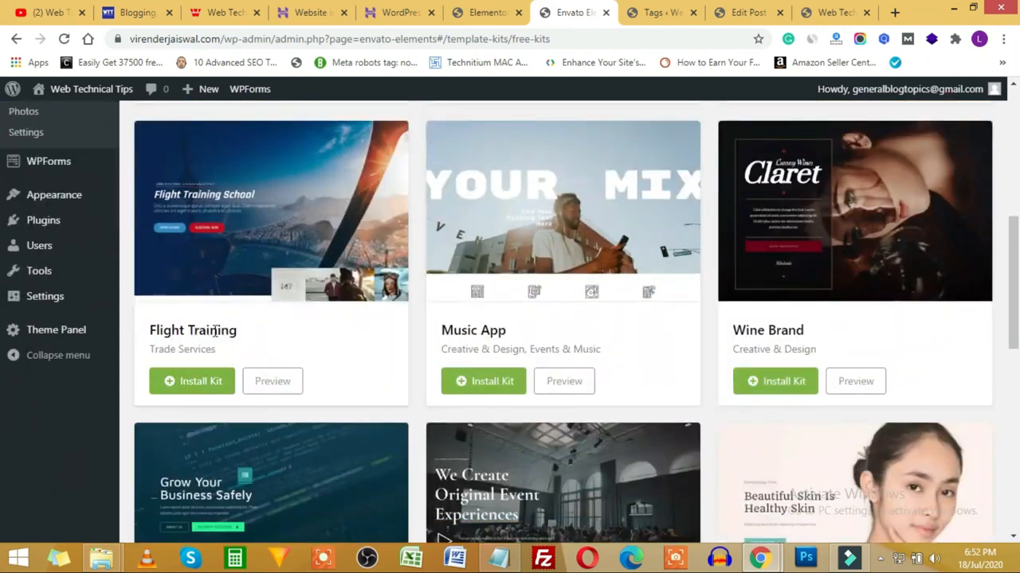
click(168, 386)
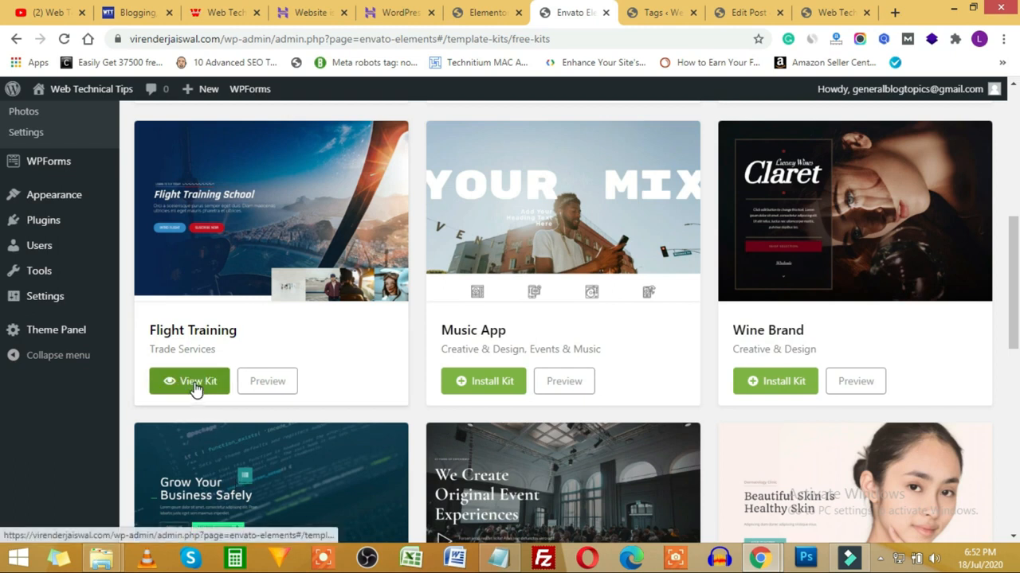
click(195, 386)
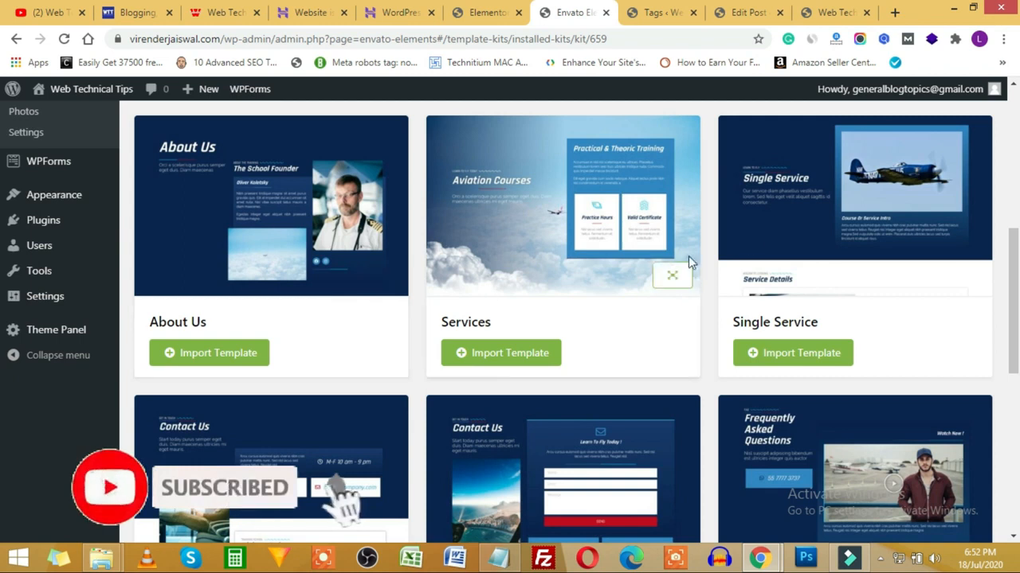
Step: Import the Flight Training kit's About Us template, then go back to the Elementor editor tab
scroll(815, 223, down, 3)
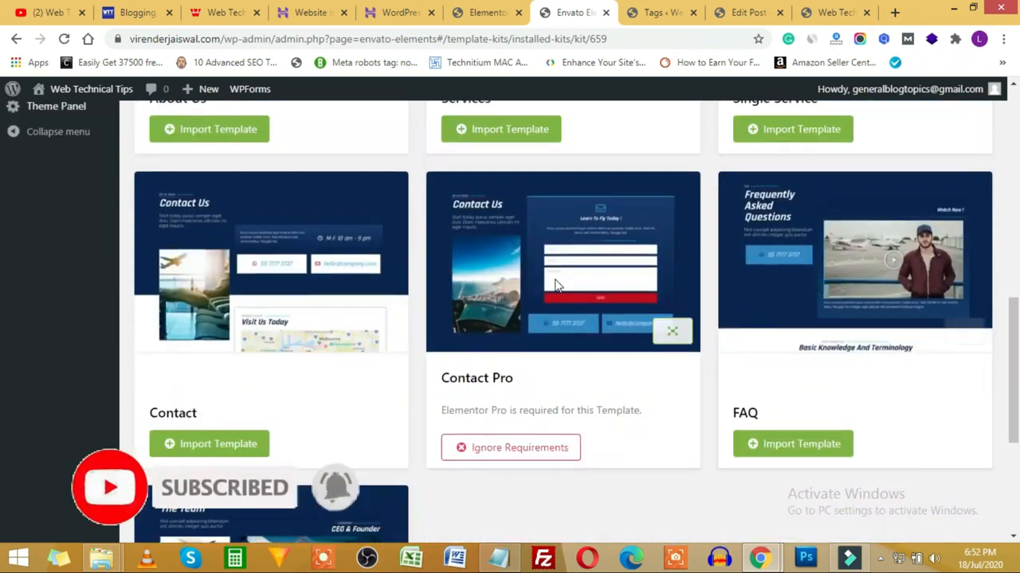
scroll(218, 291, down, 3)
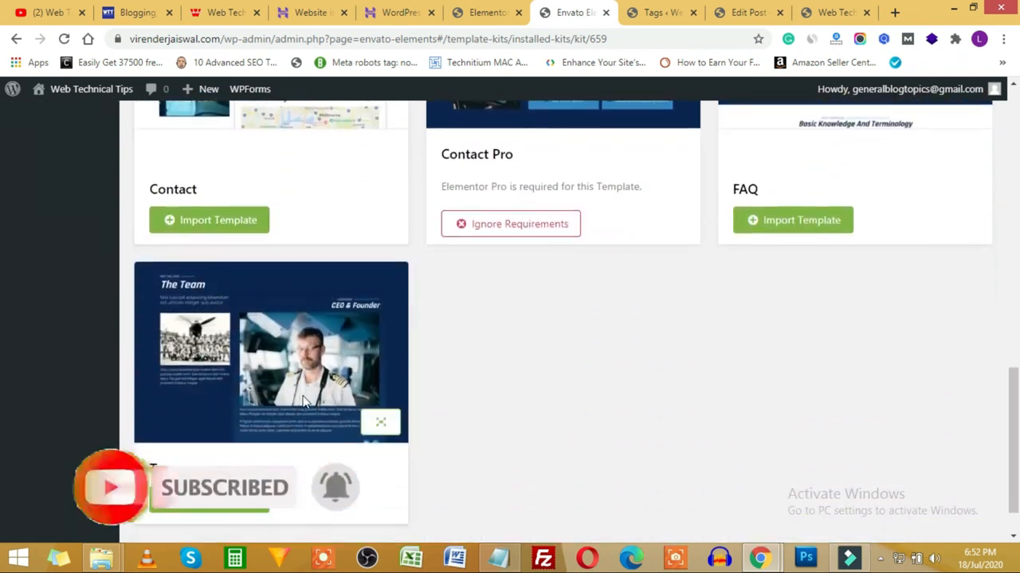
scroll(304, 403, up, 12)
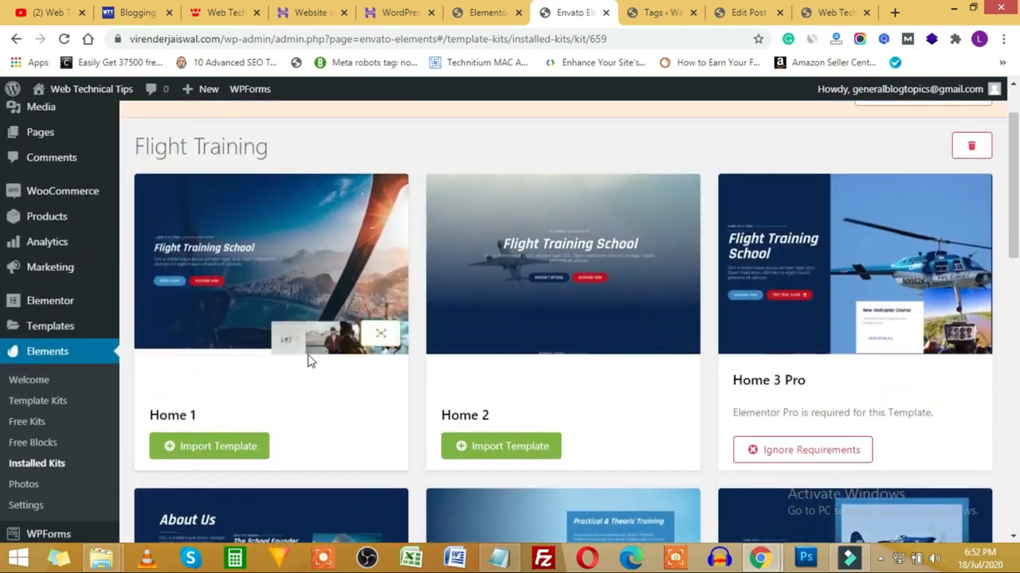
scroll(465, 389, down, 2)
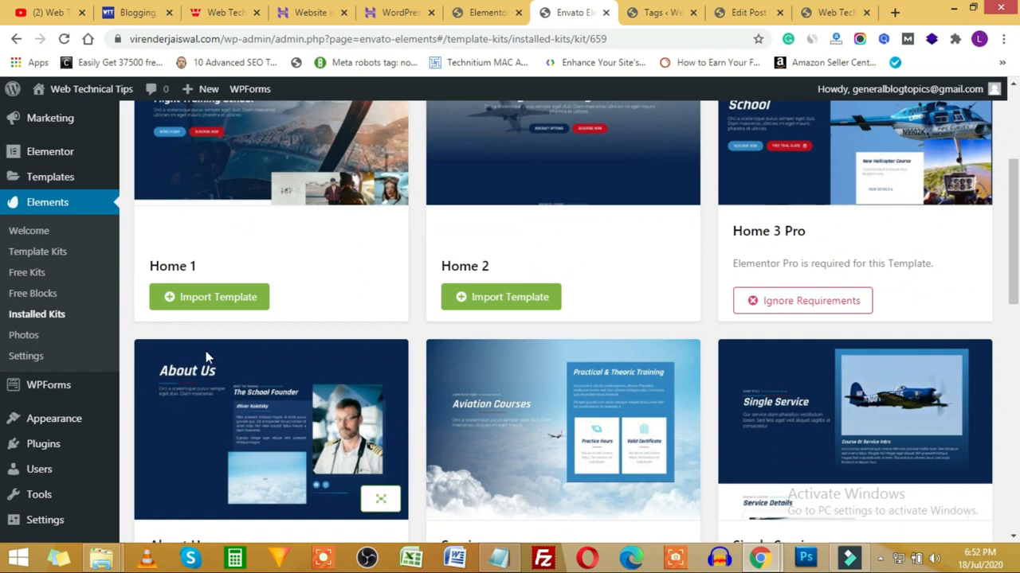
scroll(263, 295, up, 2)
scroll(510, 299, down, 4)
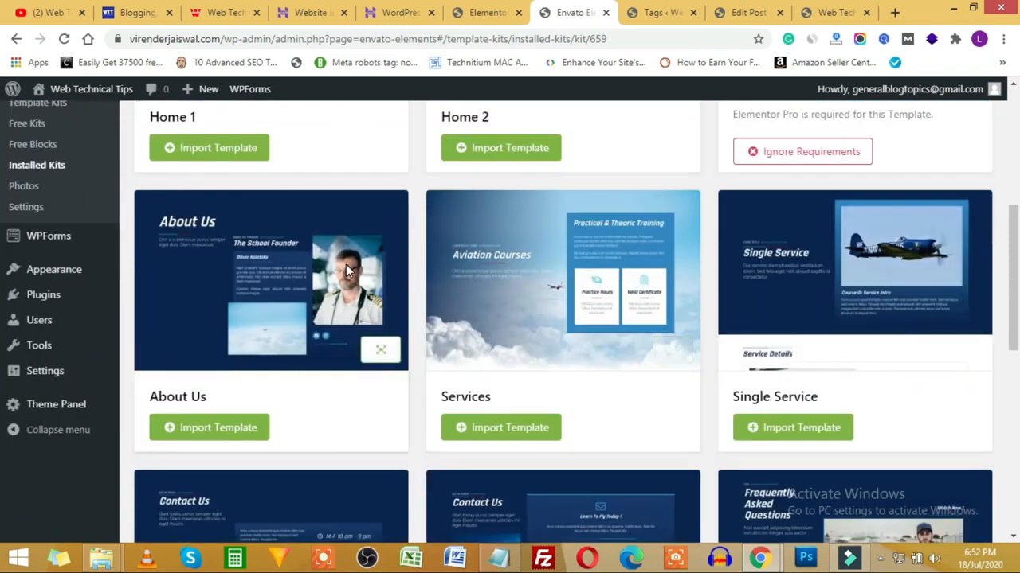
scroll(511, 309, down, 1)
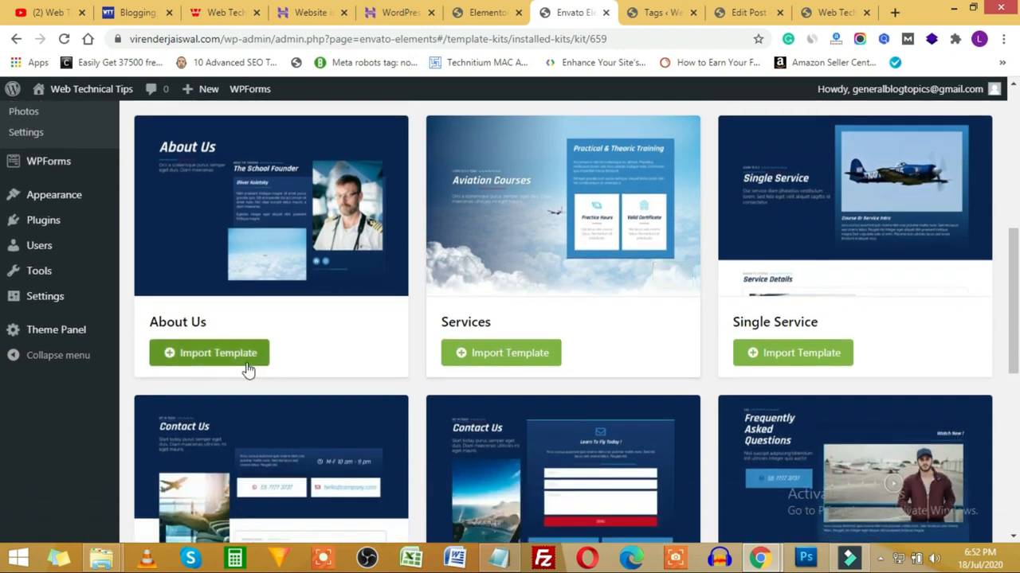
click(185, 361)
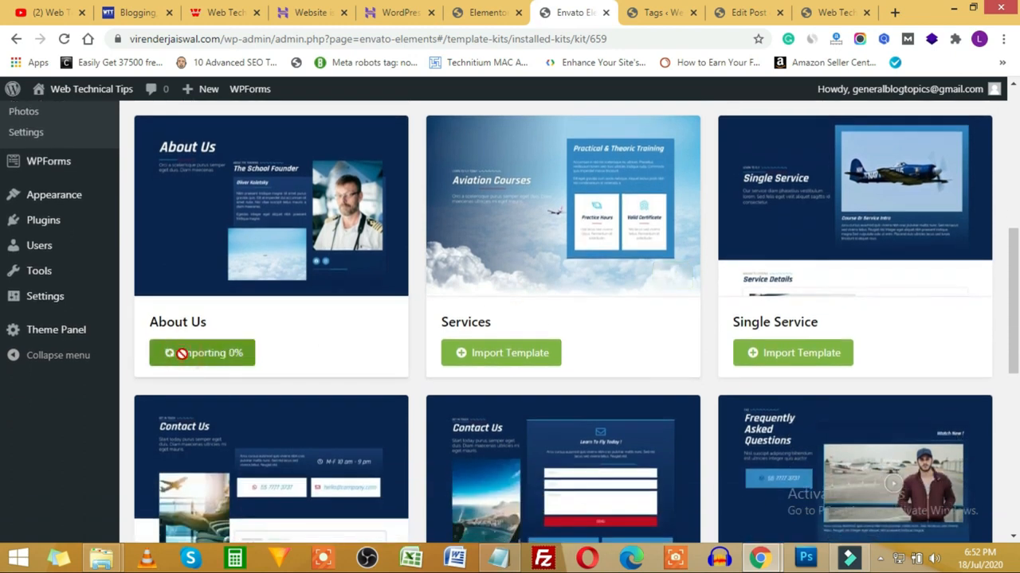
scroll(188, 423, down, 2)
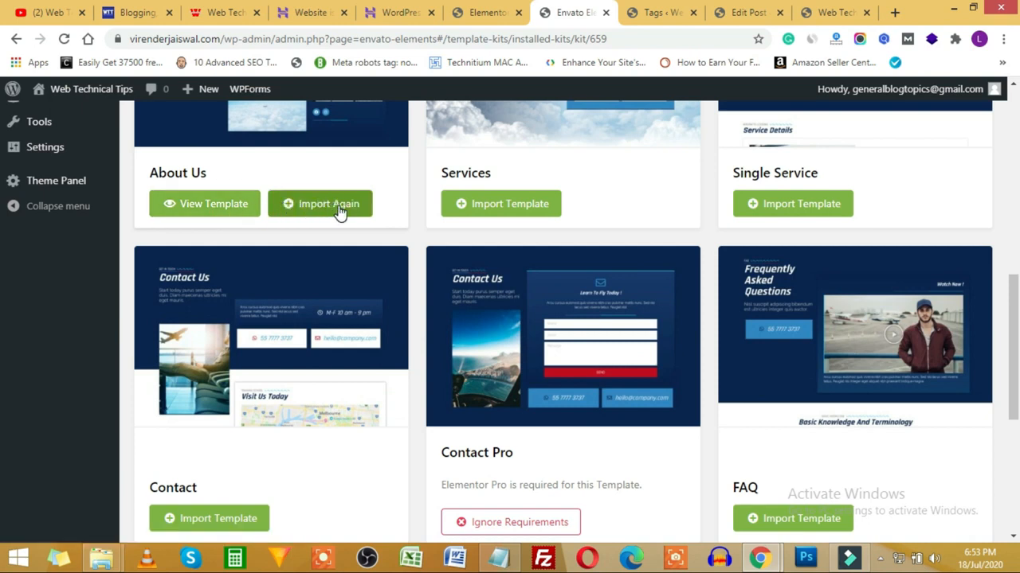
click(488, 12)
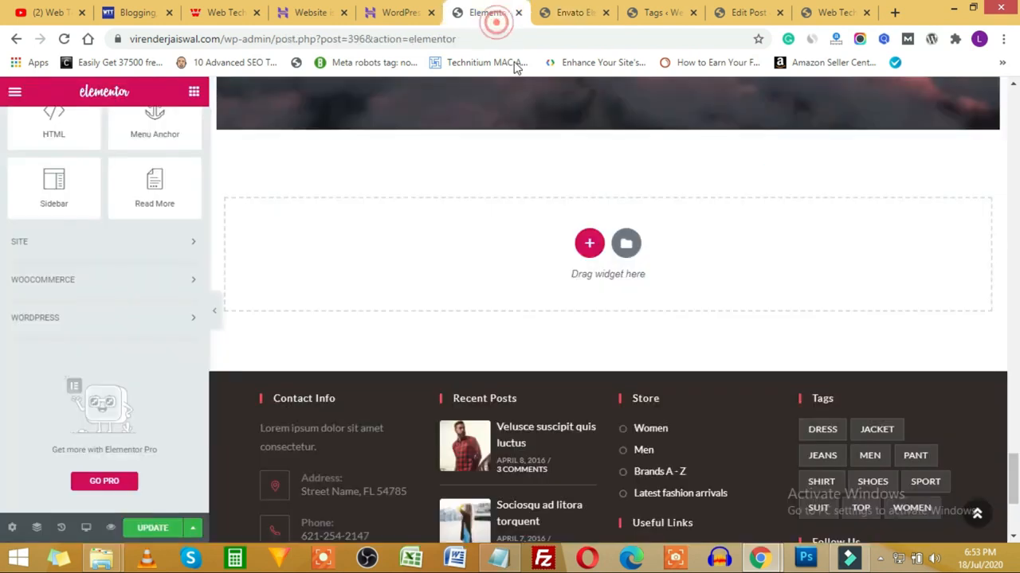
Step: Reload the Elementor editor page, confirming the reload
click(65, 39)
click(633, 126)
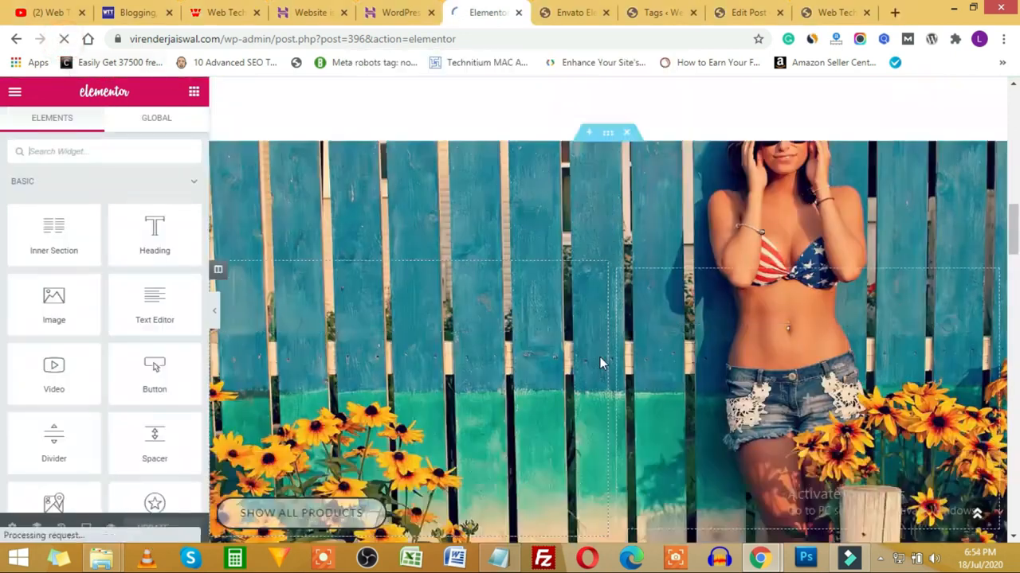
scroll(600, 356, down, 15)
scroll(598, 356, up, 1)
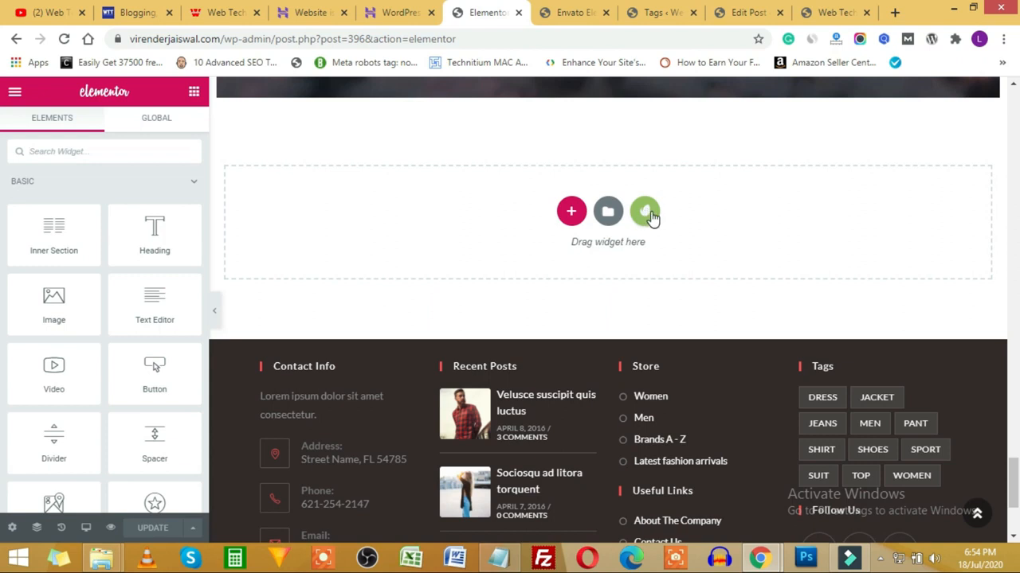
Step: From the Envato Elements library, open the installed Flight Training kit and insert its About Us template
click(648, 223)
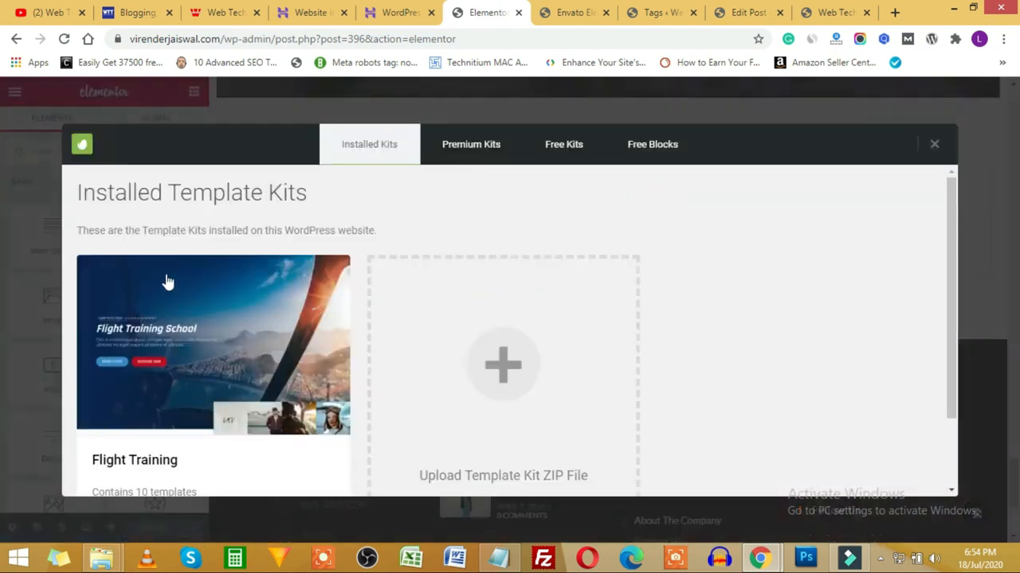
scroll(164, 281, down, 1)
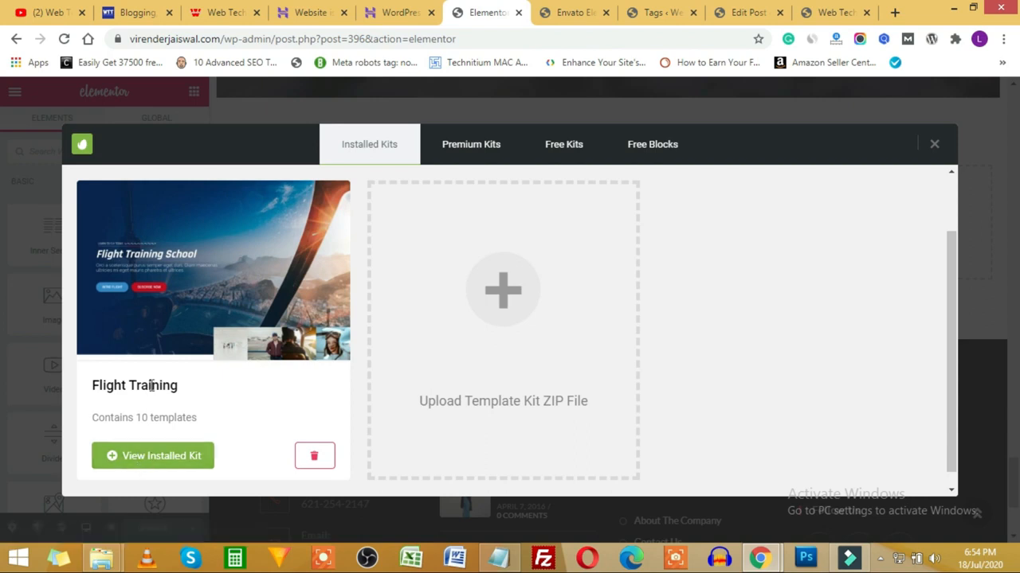
click(163, 455)
scroll(487, 304, down, 10)
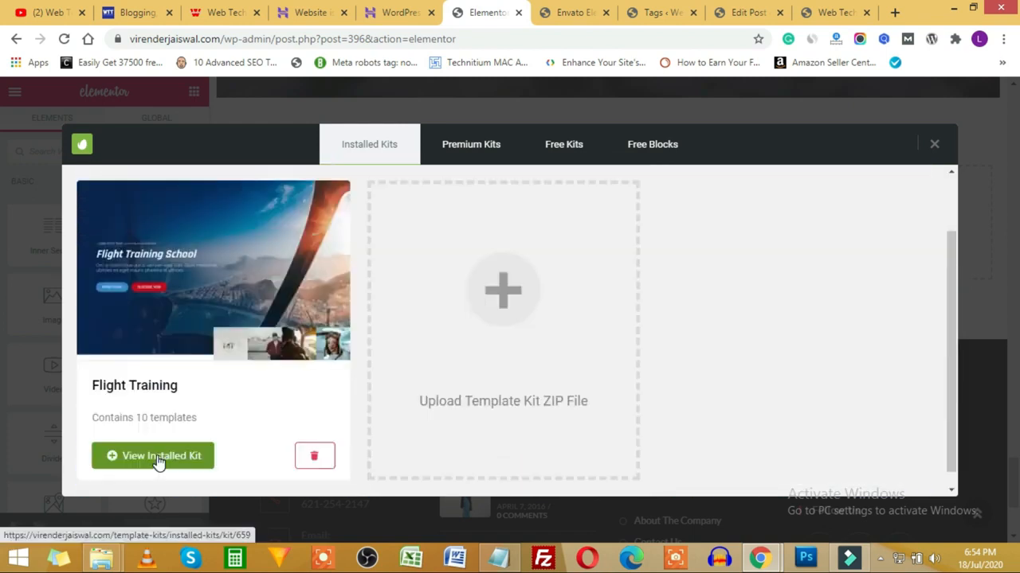
click(158, 455)
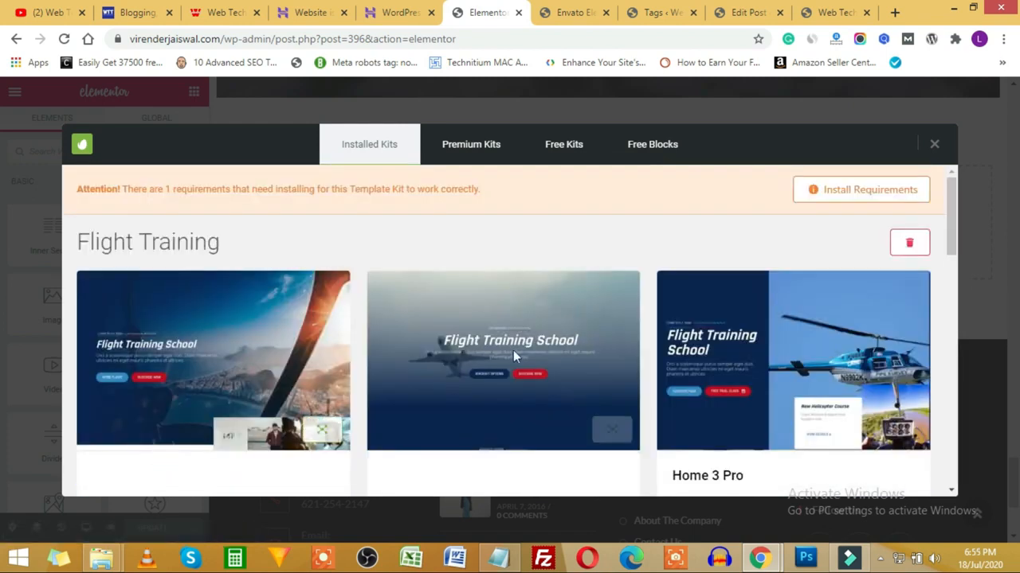
scroll(391, 334, down, 2)
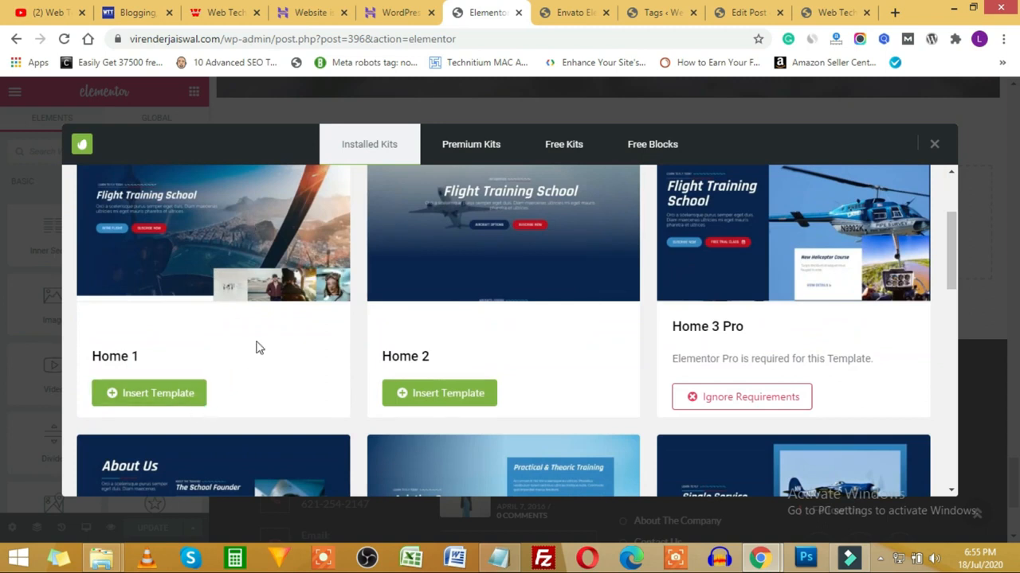
scroll(262, 342, up, 1)
scroll(579, 283, down, 5)
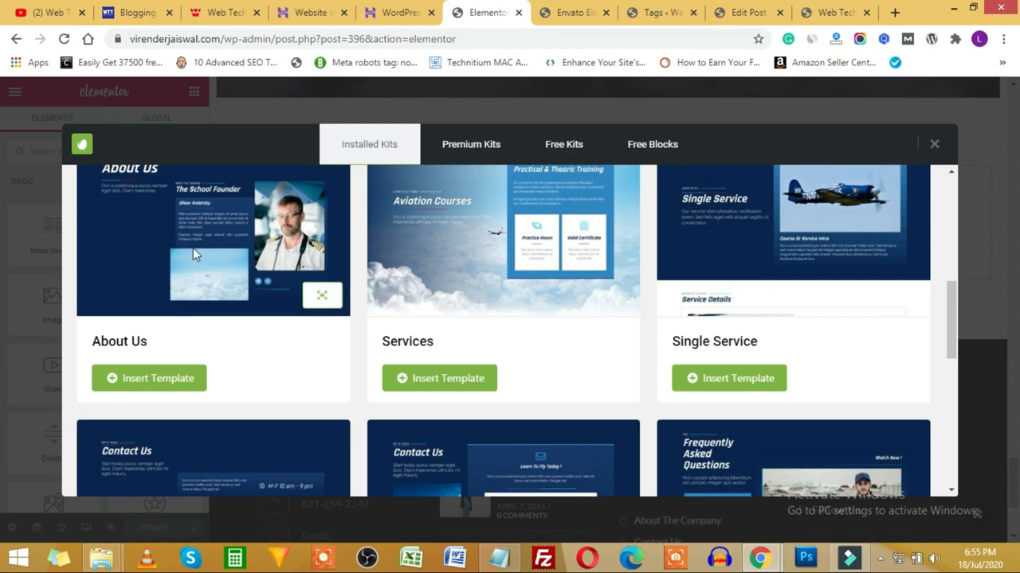
scroll(200, 251, up, 1)
click(143, 453)
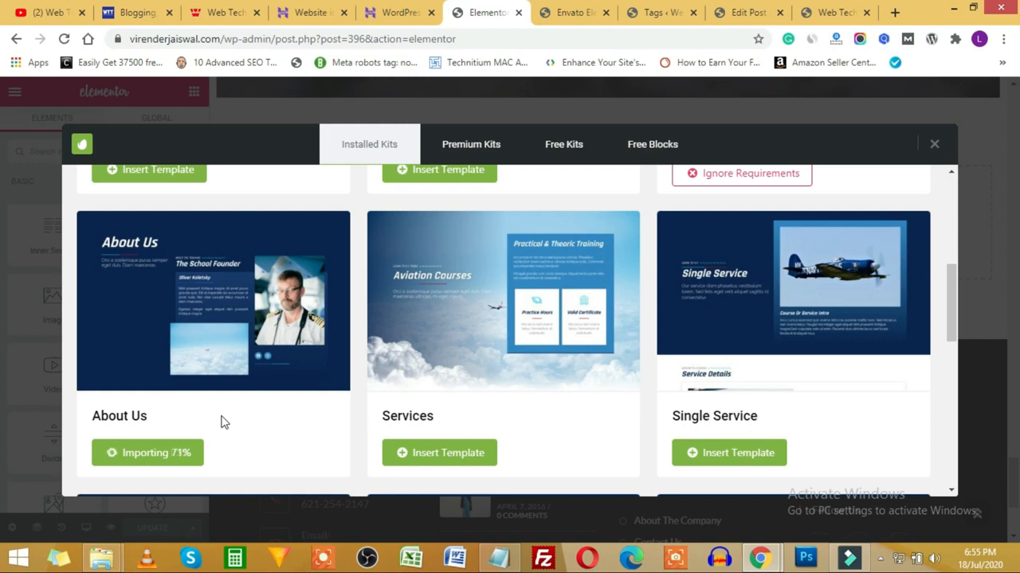
Step: Scroll the Elementor canvas to review the imported About Us section with The School Founder block
scroll(602, 180, down, 4)
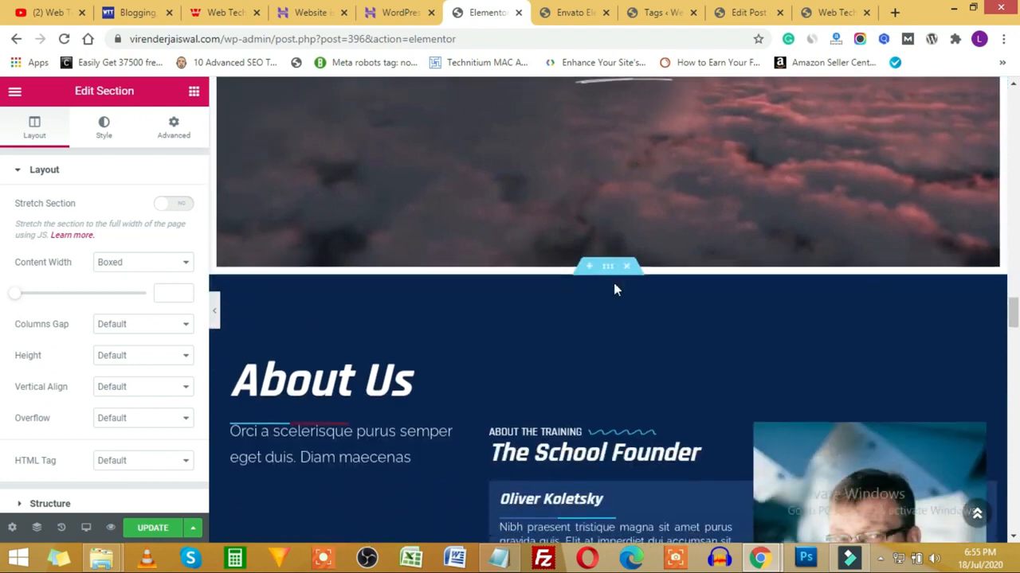
scroll(609, 291, up, 4)
scroll(569, 442, down, 7)
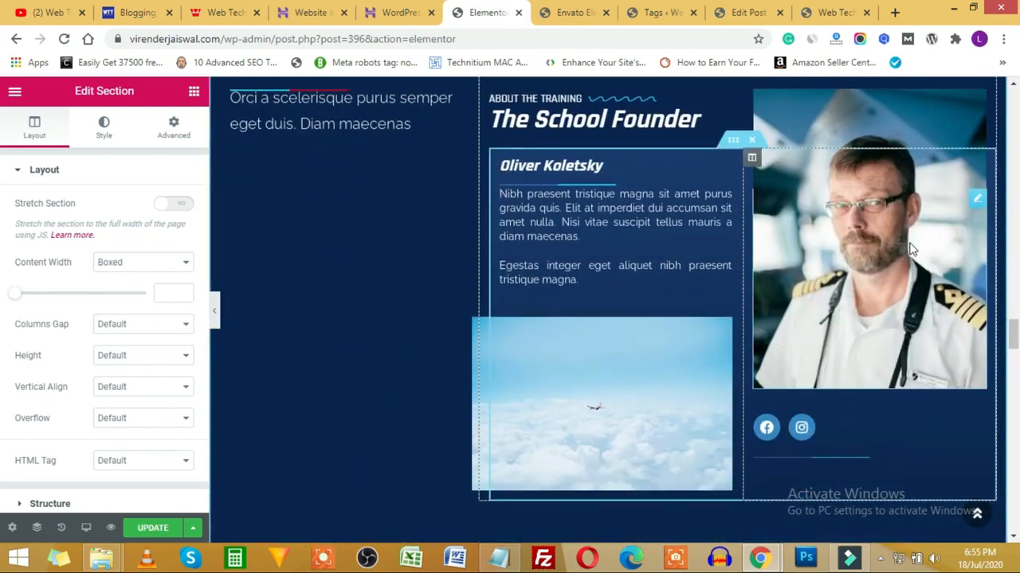
scroll(835, 391, down, 2)
scroll(831, 323, up, 3)
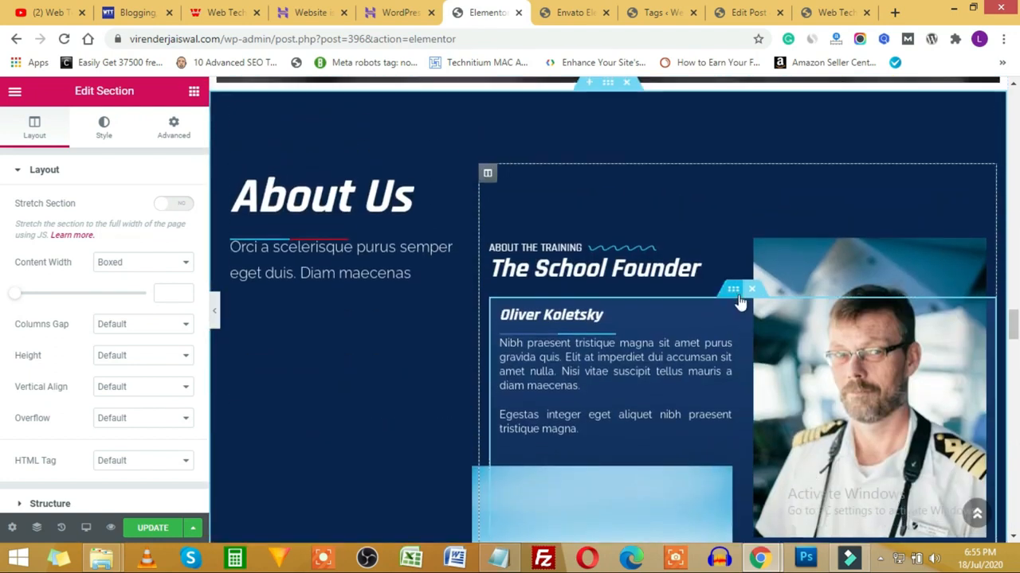
Step: Inspect the settings of the founder photo, description, School Founder heading, captain photo and About Us heading
click(977, 351)
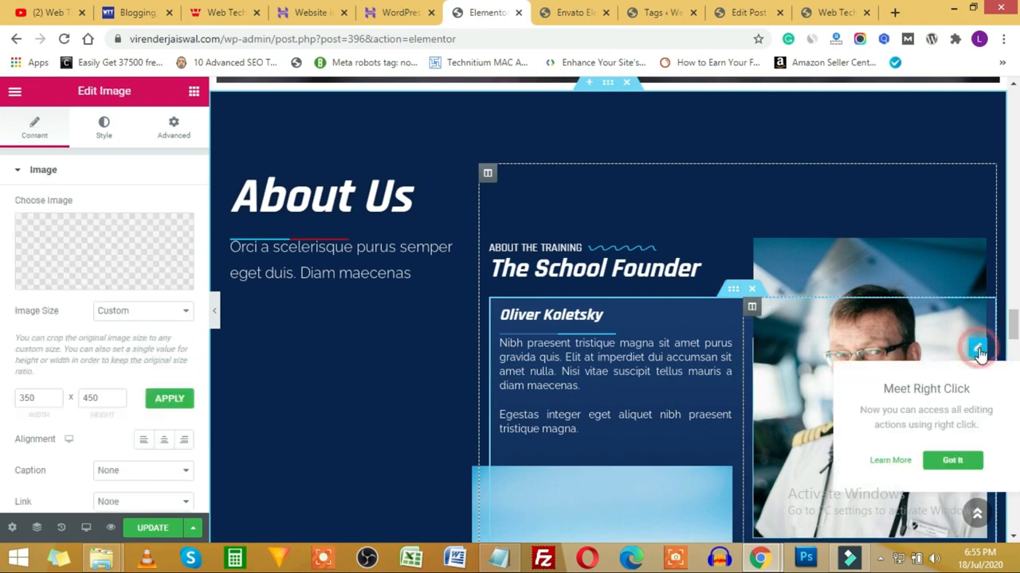
click(944, 462)
click(660, 340)
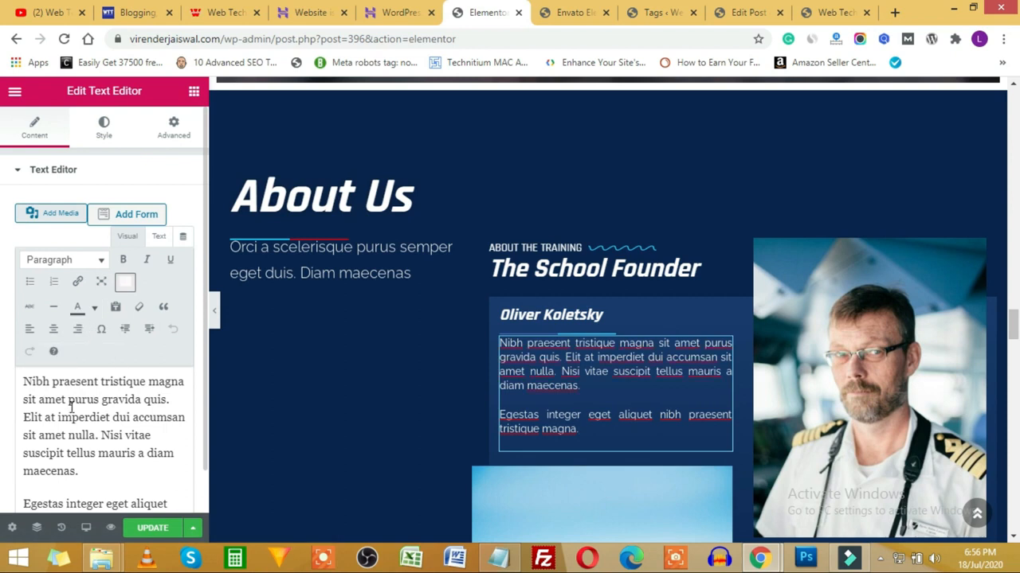
click(661, 279)
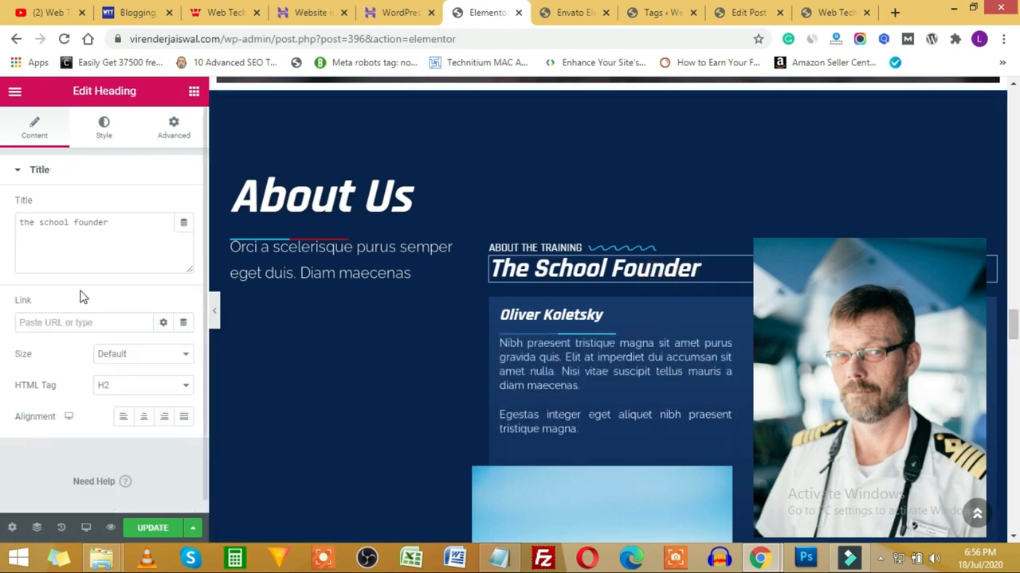
click(881, 319)
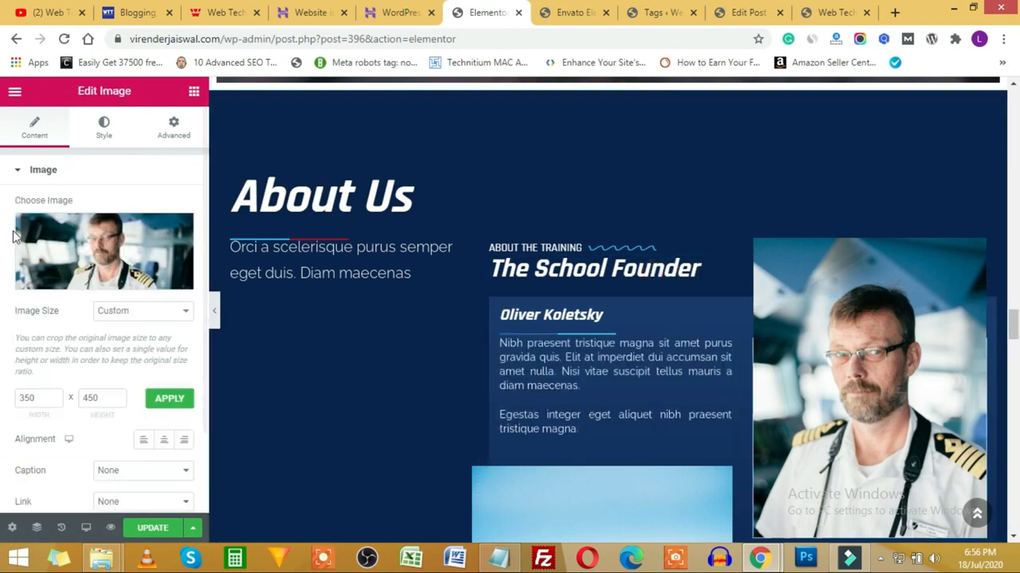
click(317, 204)
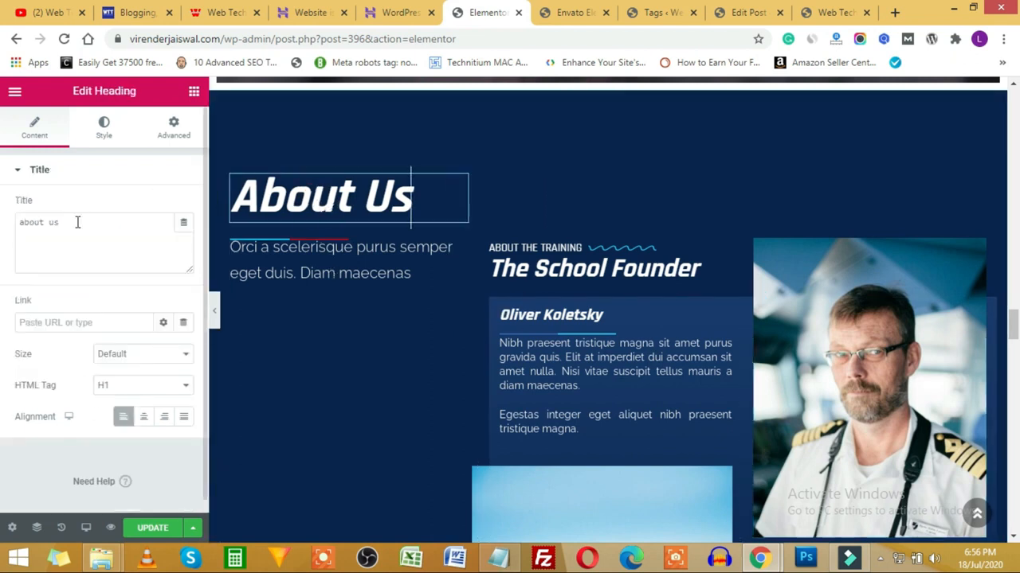
Step: Update the page in Elementor and reload the live site's homepage
click(146, 528)
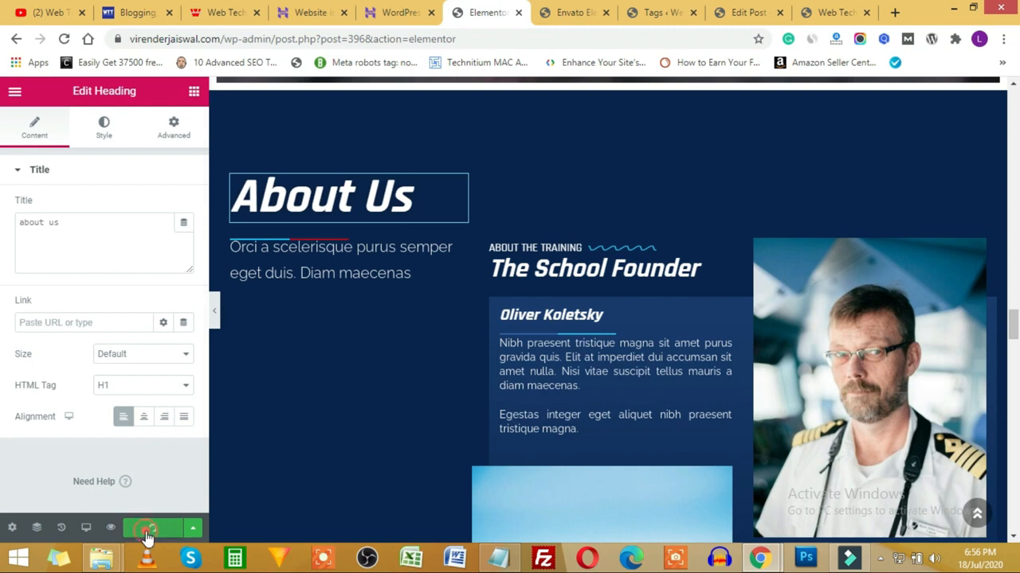
click(836, 12)
click(64, 39)
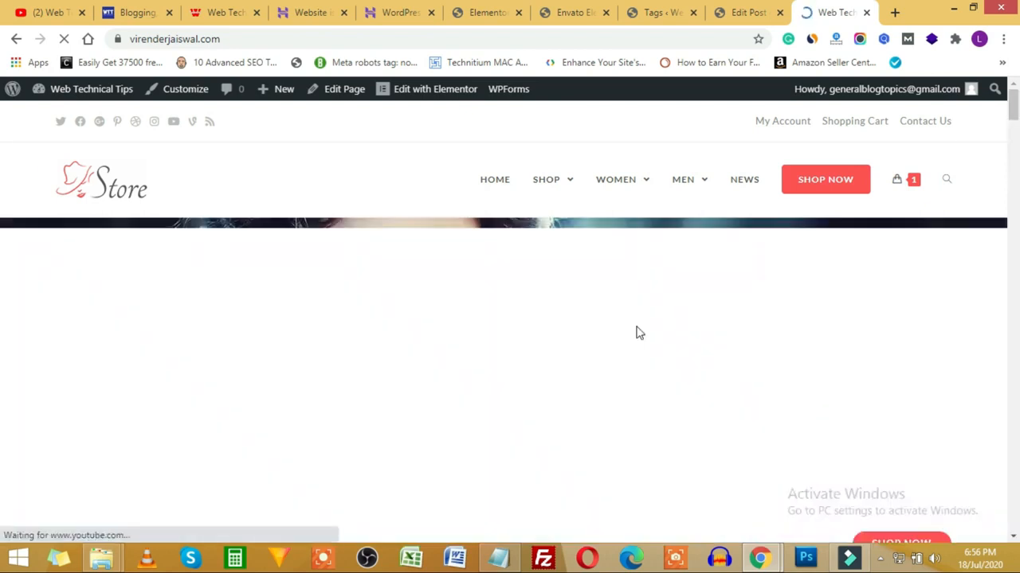
Step: Scroll through the reloaded live homepage to review the new About Us section
scroll(635, 326, down, 15)
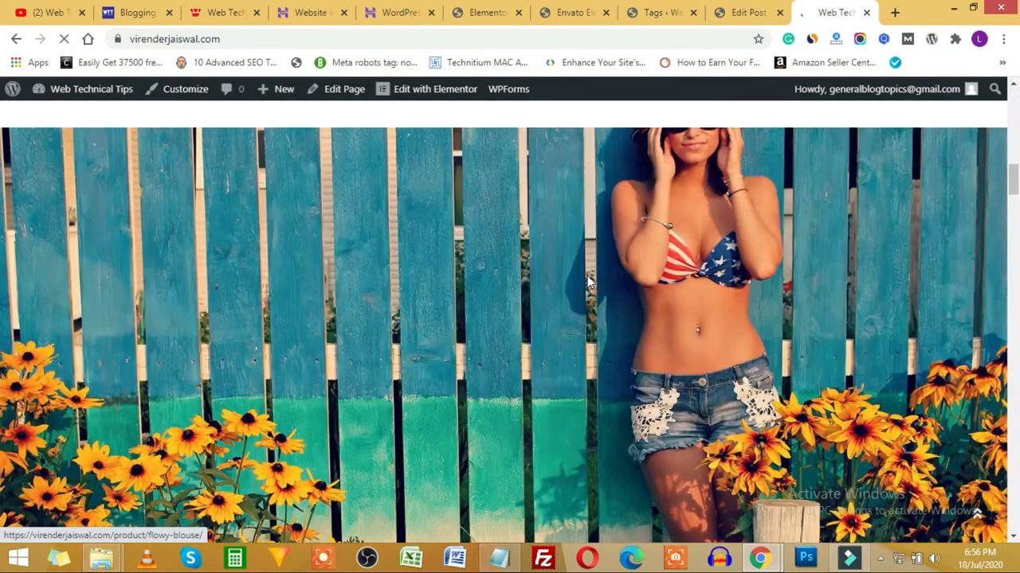
scroll(589, 283, up, 11)
scroll(589, 284, down, 8)
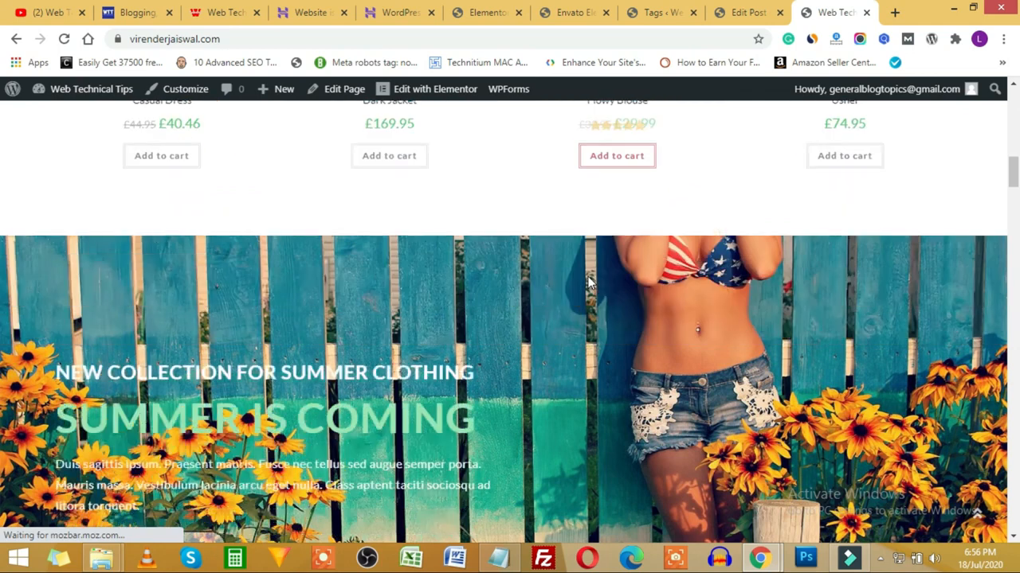
scroll(587, 282, down, 12)
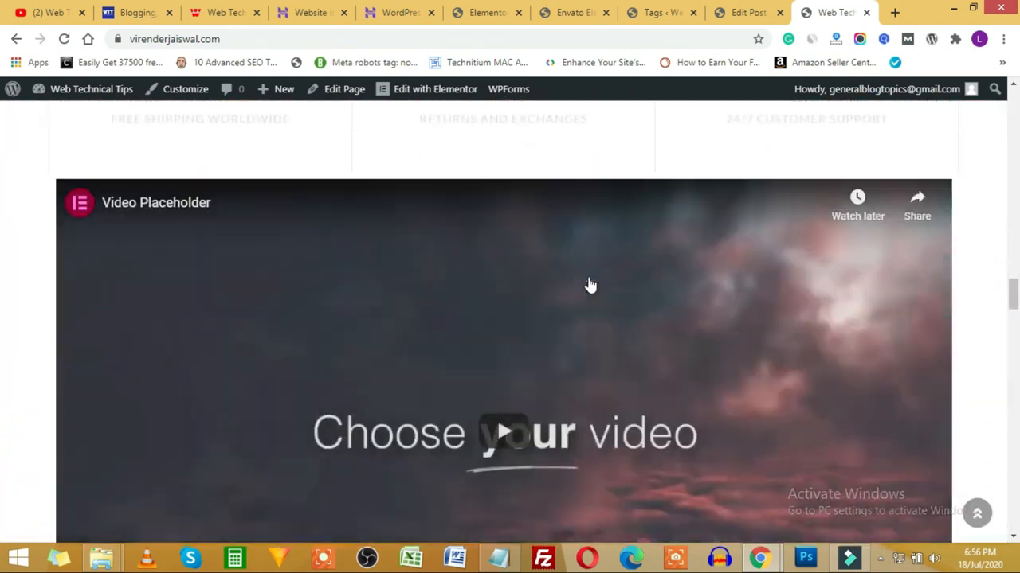
scroll(480, 296, down, 9)
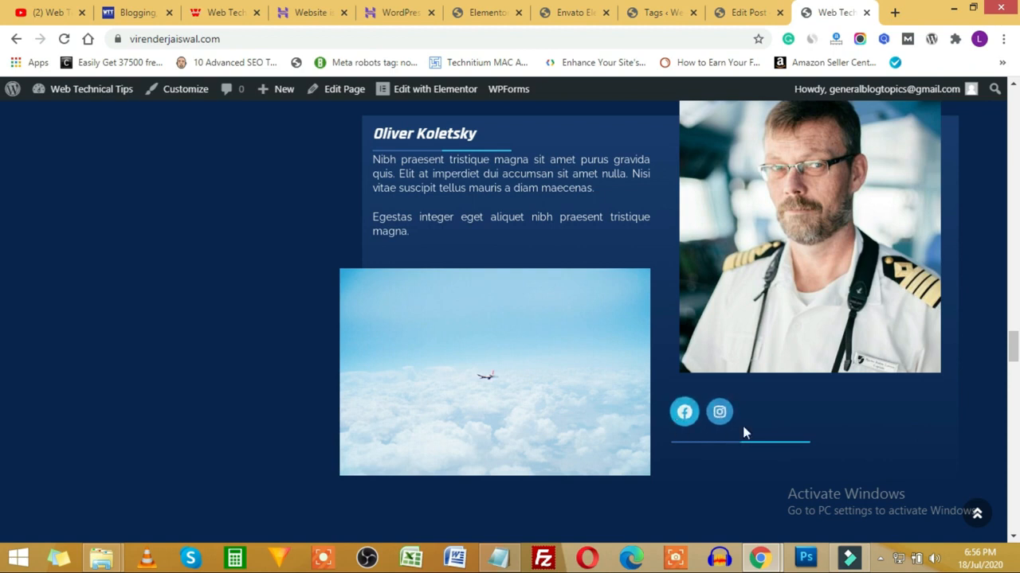
scroll(512, 377, up, 1)
scroll(512, 378, up, 8)
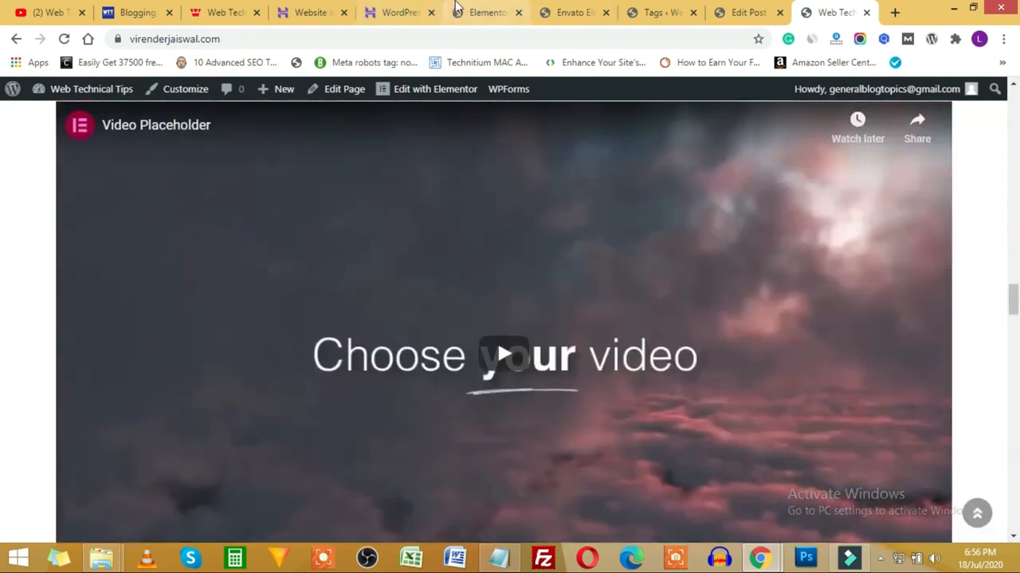
Step: Glance at the Flight Training kit in Envato Elements, then scroll the About Us section in the Elementor editor
click(486, 12)
click(569, 12)
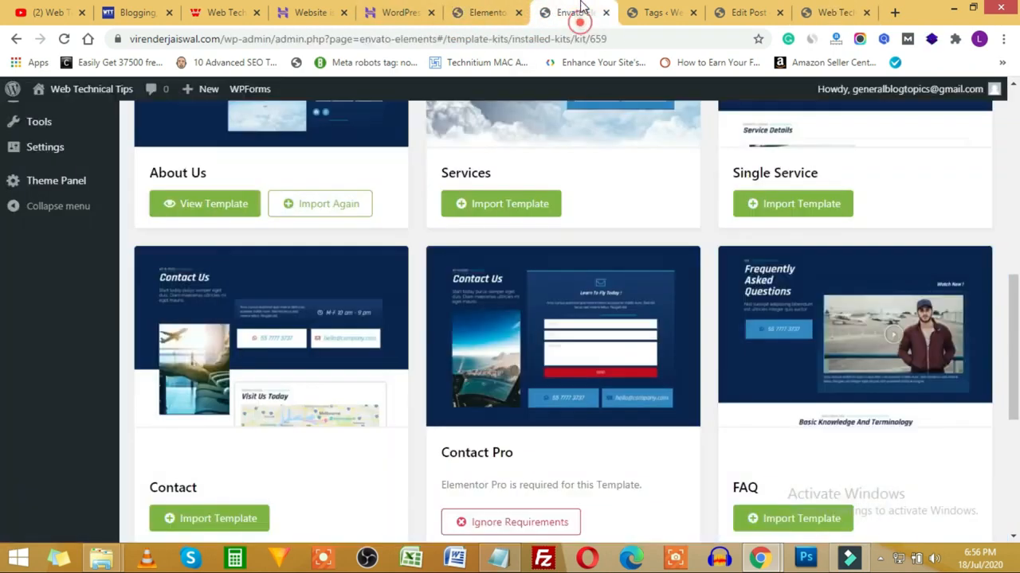
scroll(661, 322, up, 6)
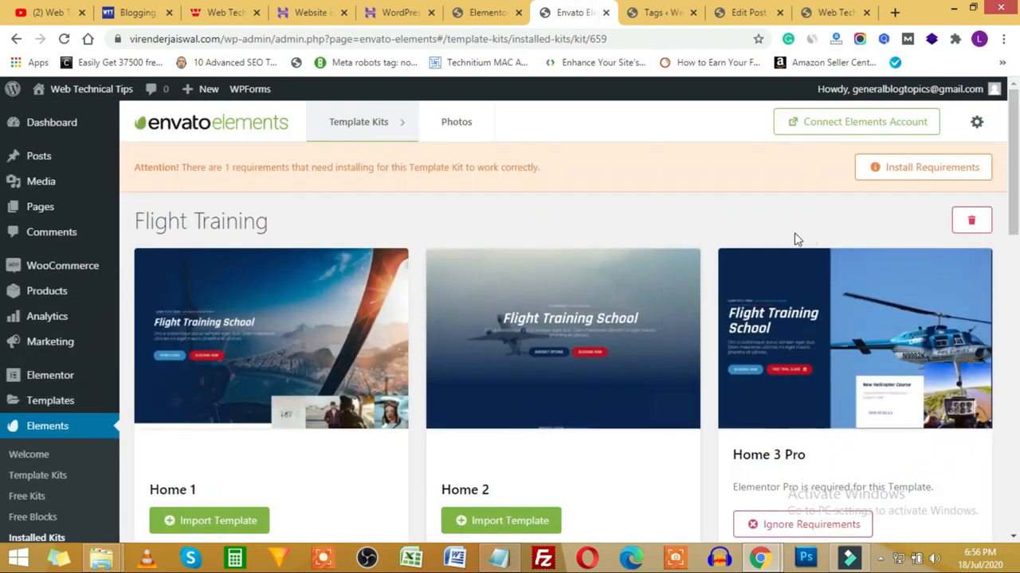
click(485, 12)
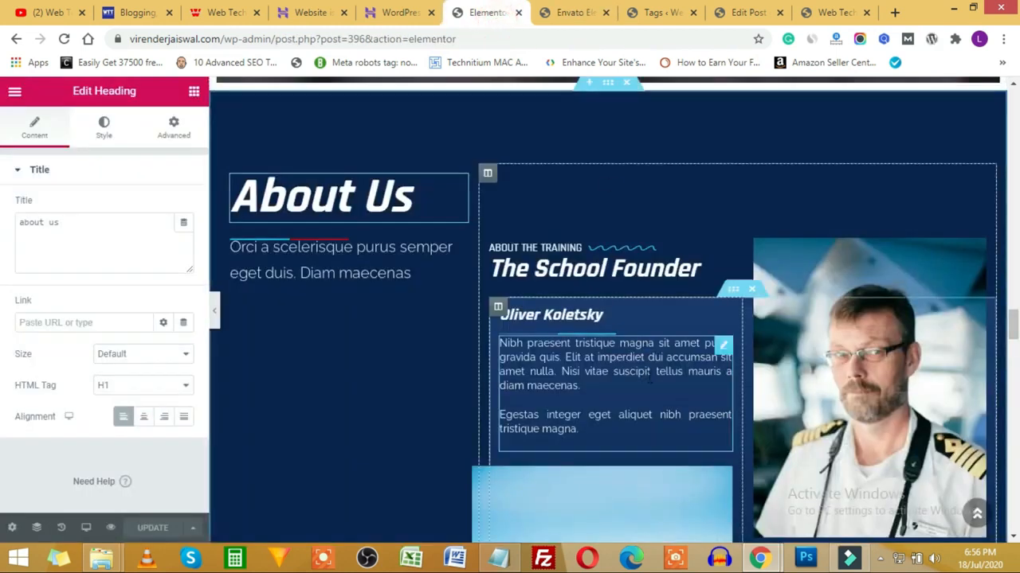
scroll(647, 382, down, 5)
scroll(647, 382, down, 15)
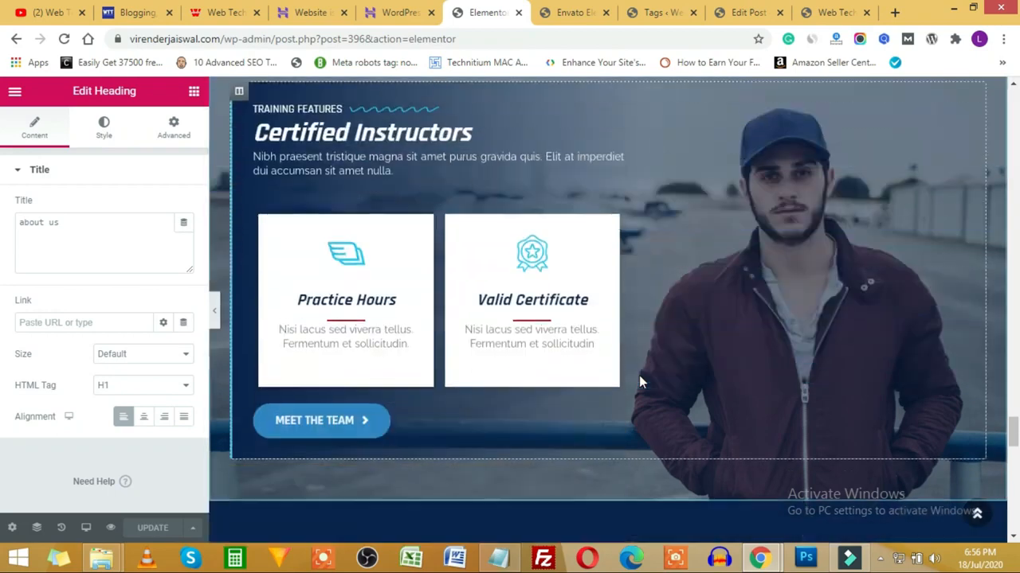
scroll(650, 247, down, 10)
scroll(648, 316, up, 4)
scroll(647, 316, up, 8)
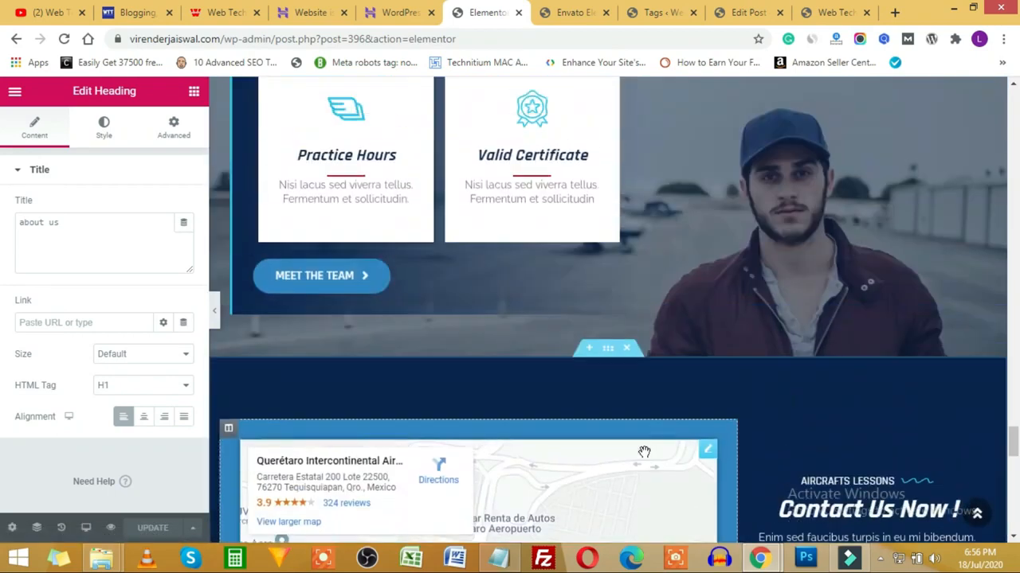
scroll(637, 374, up, 15)
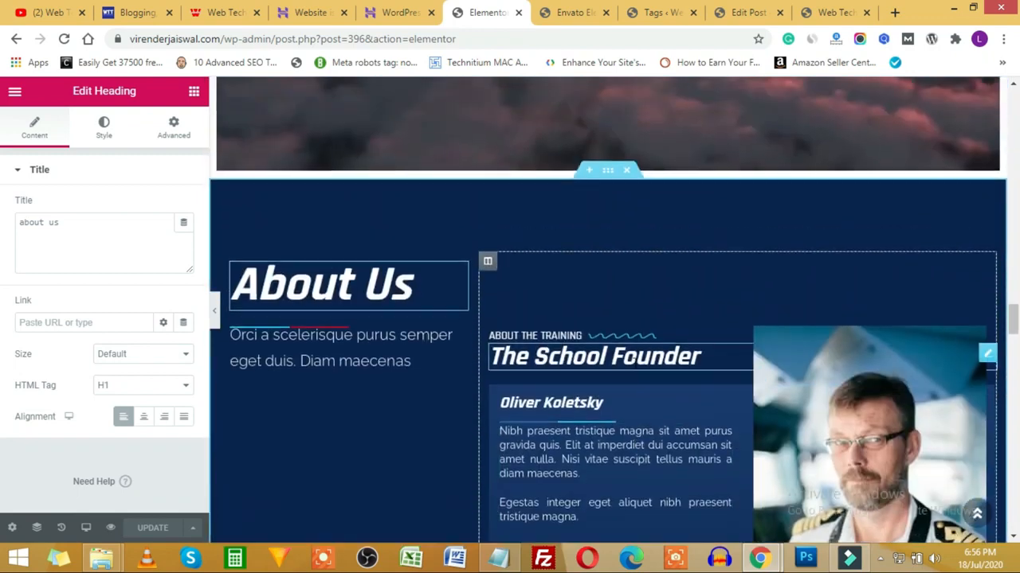
Step: Compare by scrolling through the live page again, then return to the Elementor editor
click(835, 12)
scroll(582, 287, down, 5)
scroll(583, 290, down, 15)
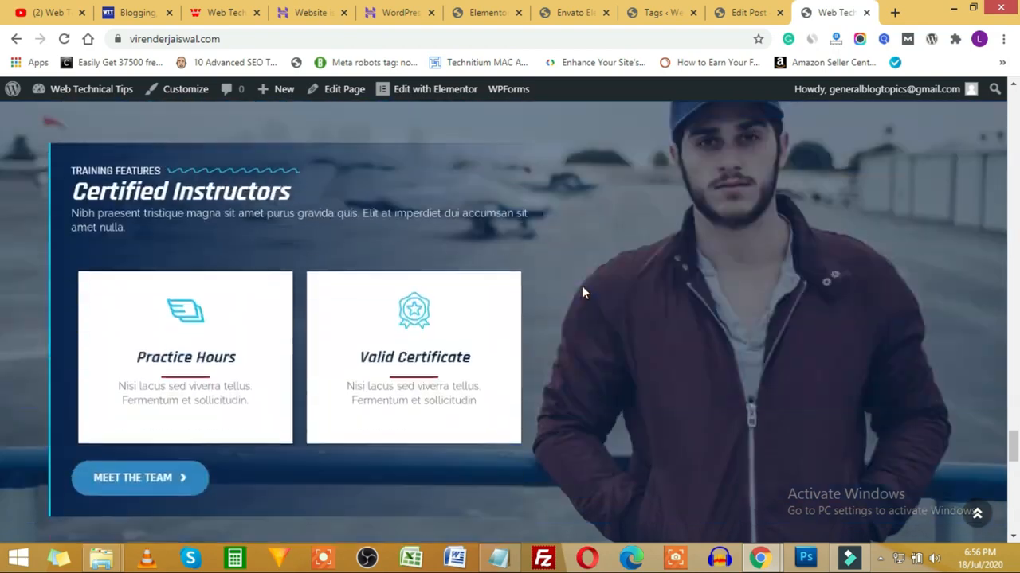
scroll(581, 286, down, 9)
scroll(581, 287, up, 6)
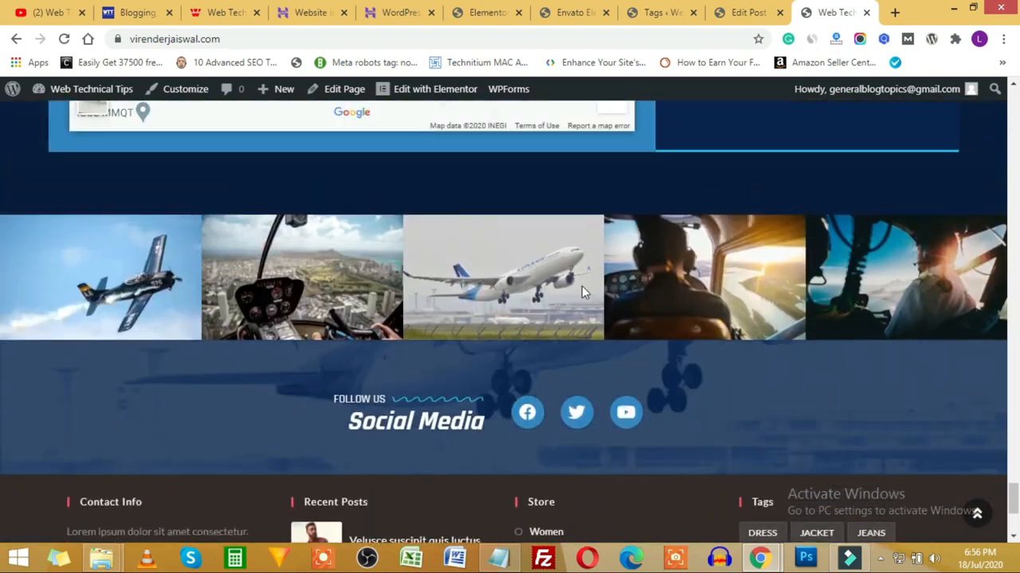
scroll(582, 293, up, 8)
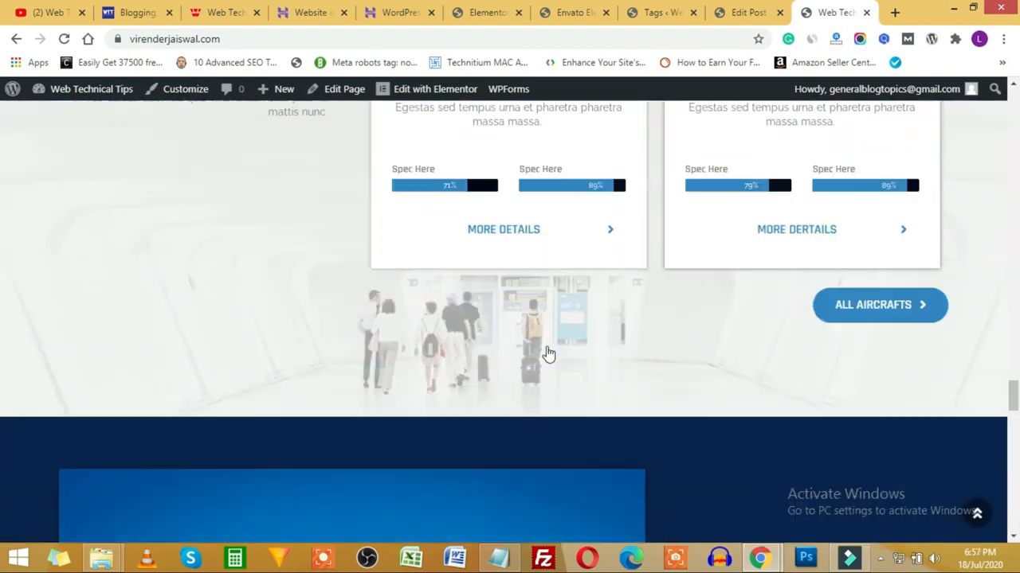
scroll(544, 350, up, 8)
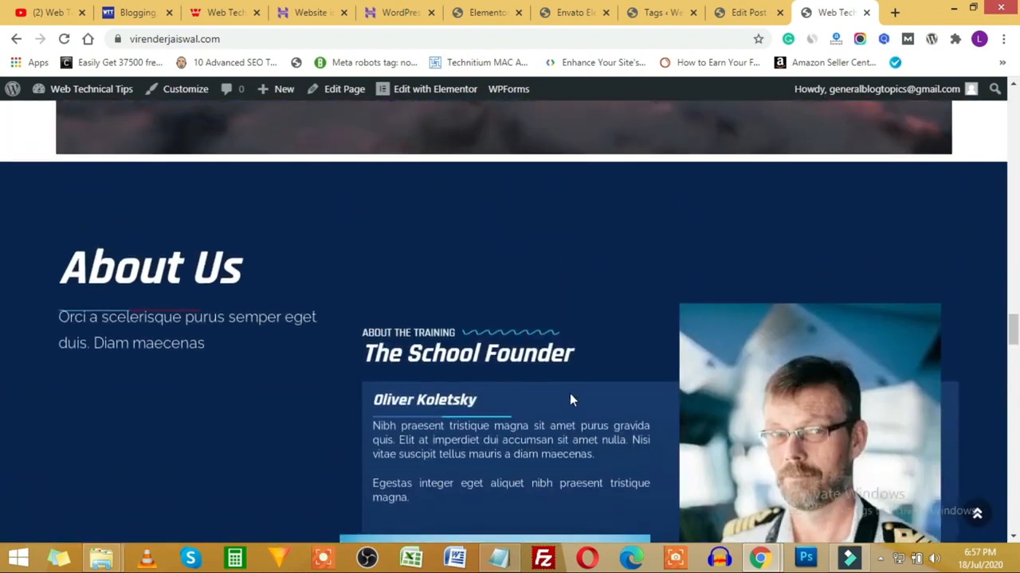
scroll(569, 394, down, 3)
scroll(570, 400, down, 7)
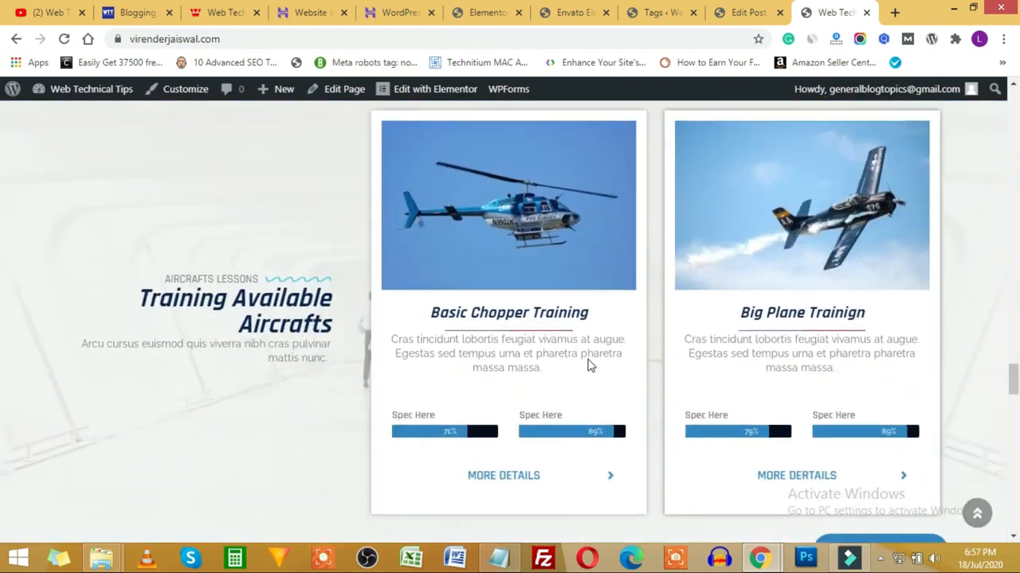
scroll(589, 366, down, 3)
scroll(615, 343, down, 10)
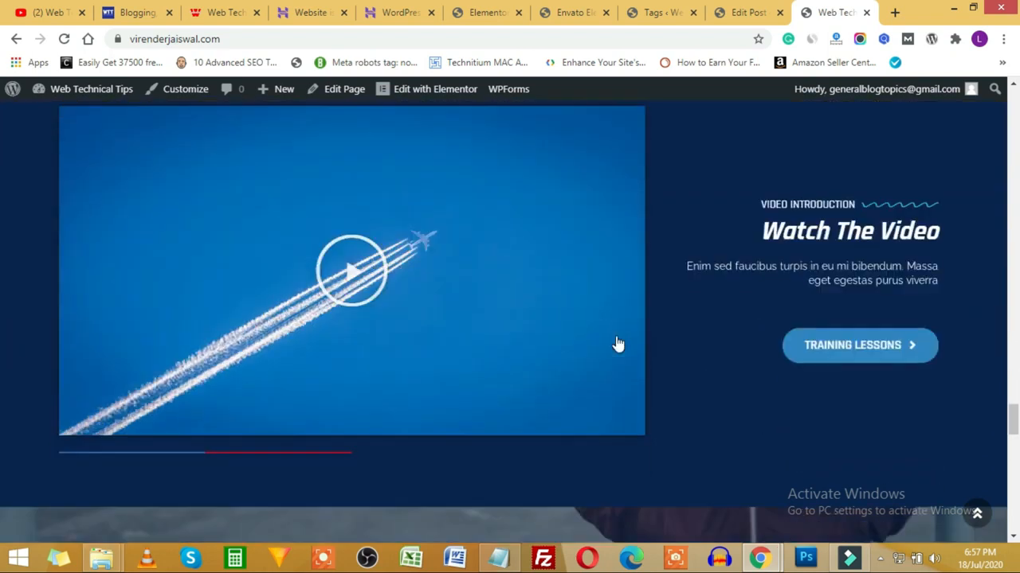
scroll(618, 341, down, 3)
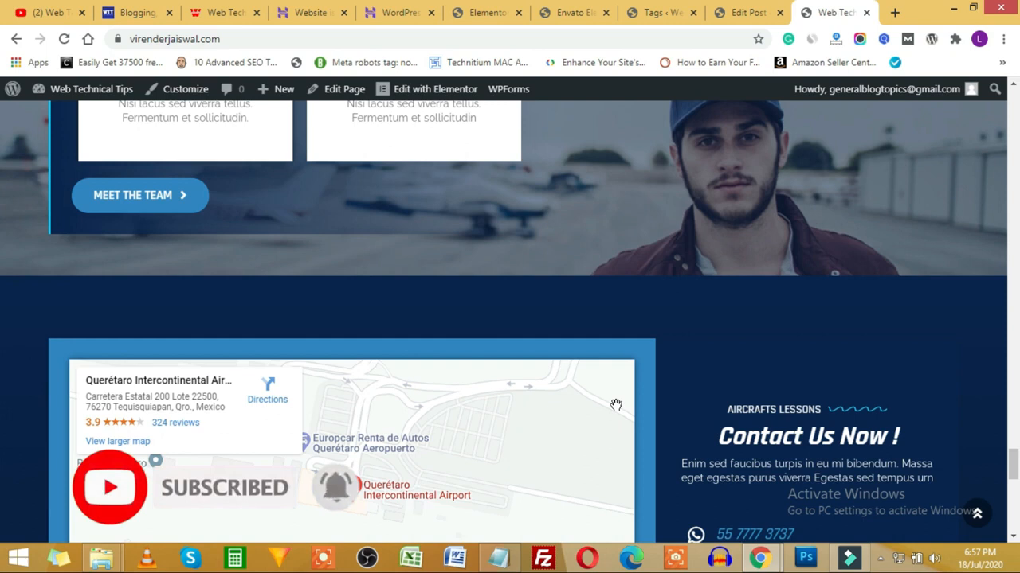
click(478, 12)
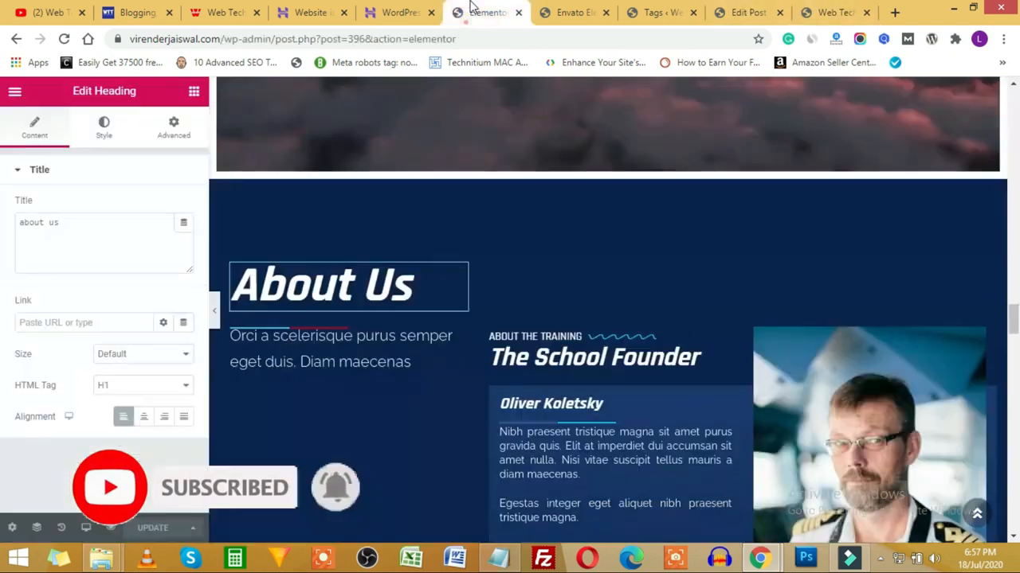
Step: Correct 'Piad' to 'Paid' in the outline line 'Understant Paid Theme & Pro Plugins'
click(498, 558)
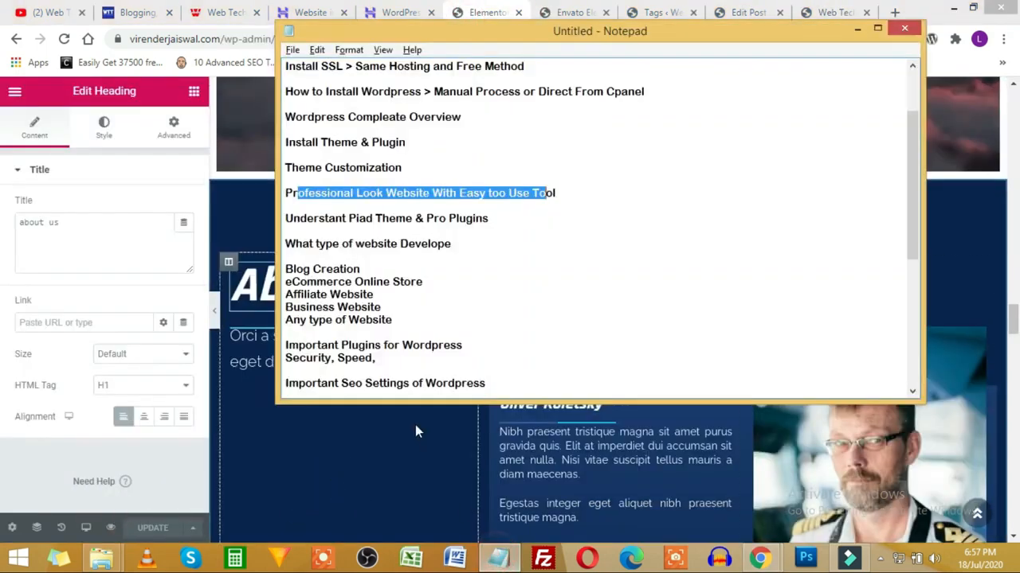
click(515, 222)
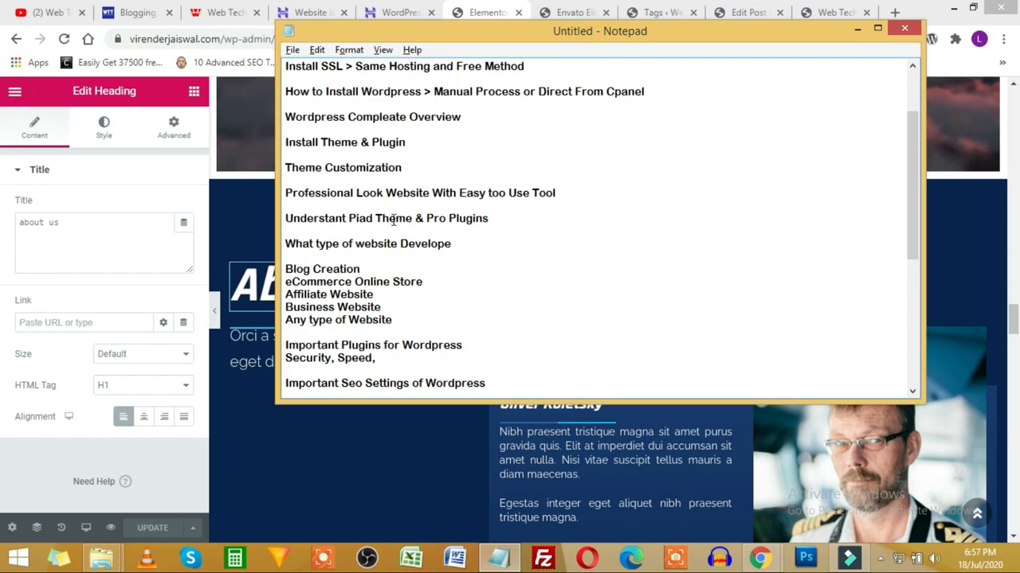
click(368, 220)
text(i)
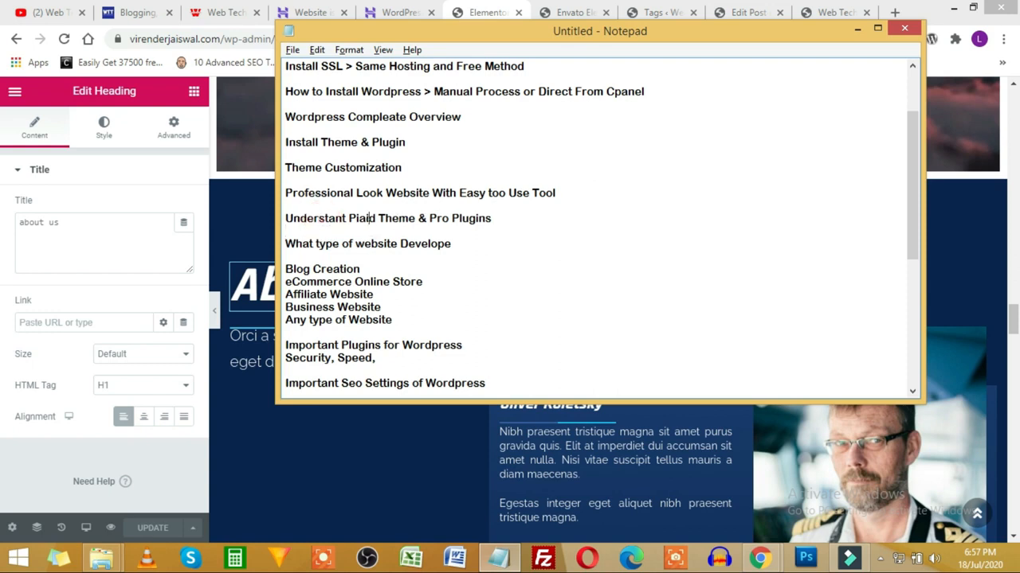
key(BackSpace)
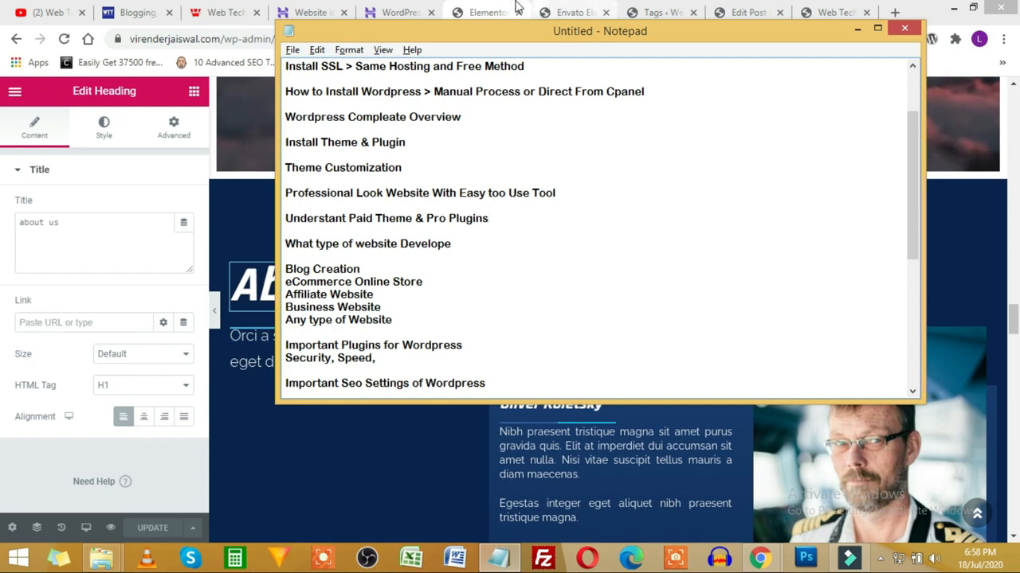
click(567, 12)
Step: Cycle through the Envato Elements and Elementor editor tabs, ending on the WordPress admin
click(651, 12)
click(601, 8)
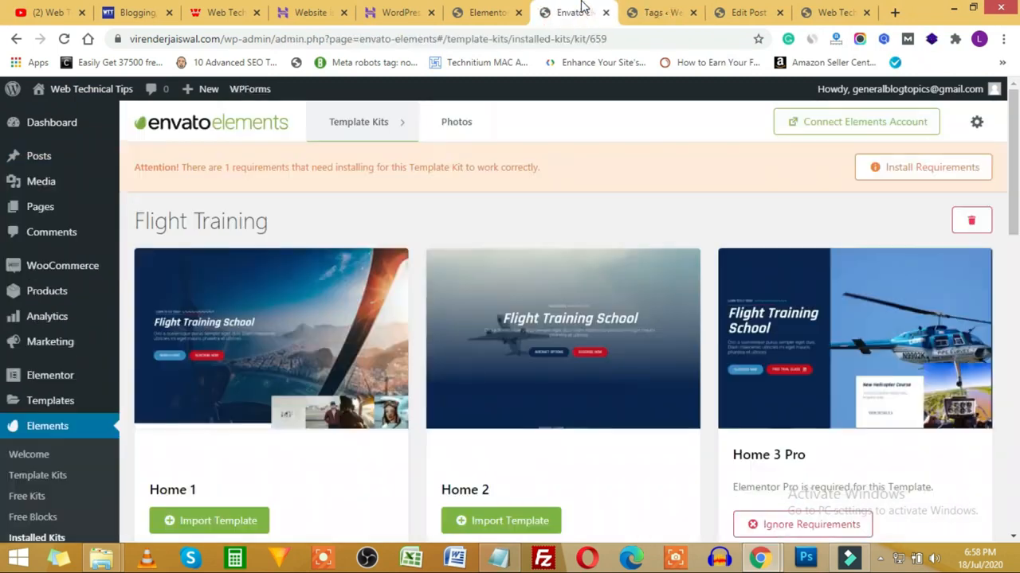
click(494, 12)
click(610, 9)
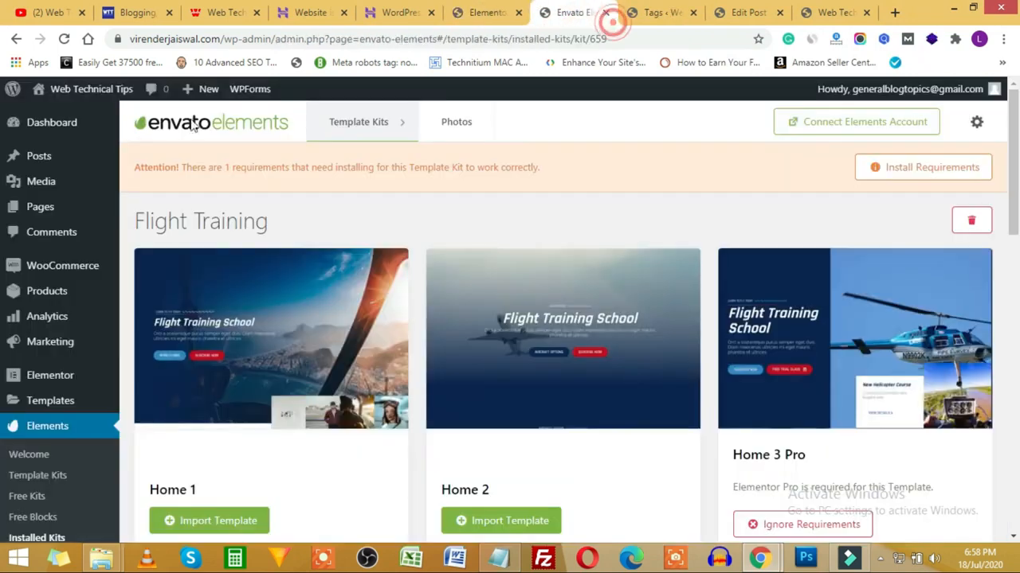
scroll(40, 454, down, 3)
scroll(42, 459, down, 3)
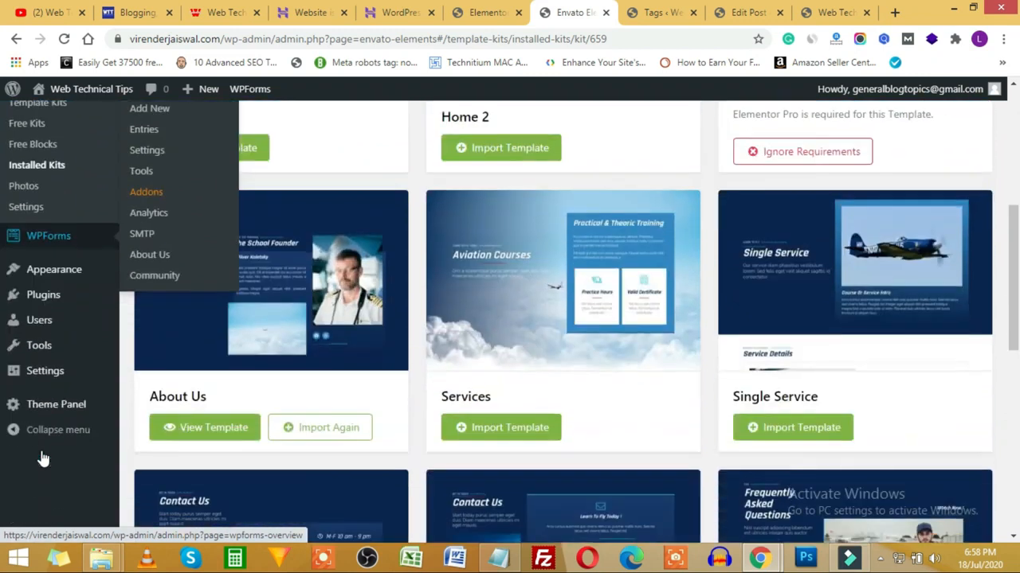
Step: Open Plugins > Add New, browse the Popular plugins list, and check the outline's Paid Theme & Pro Plugins line
mouse_move(62, 301)
click(148, 319)
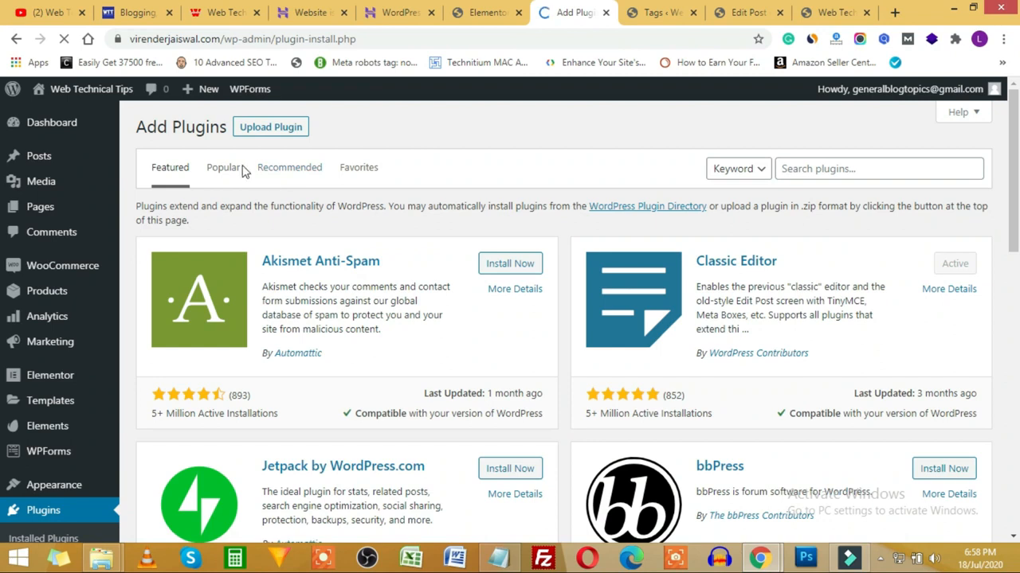
click(224, 169)
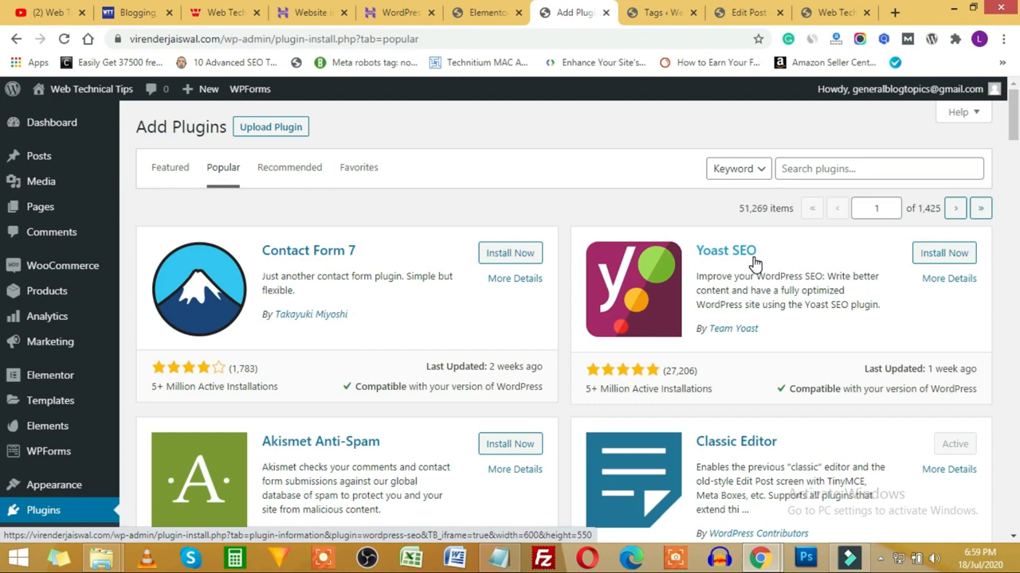
scroll(568, 376, down, 8)
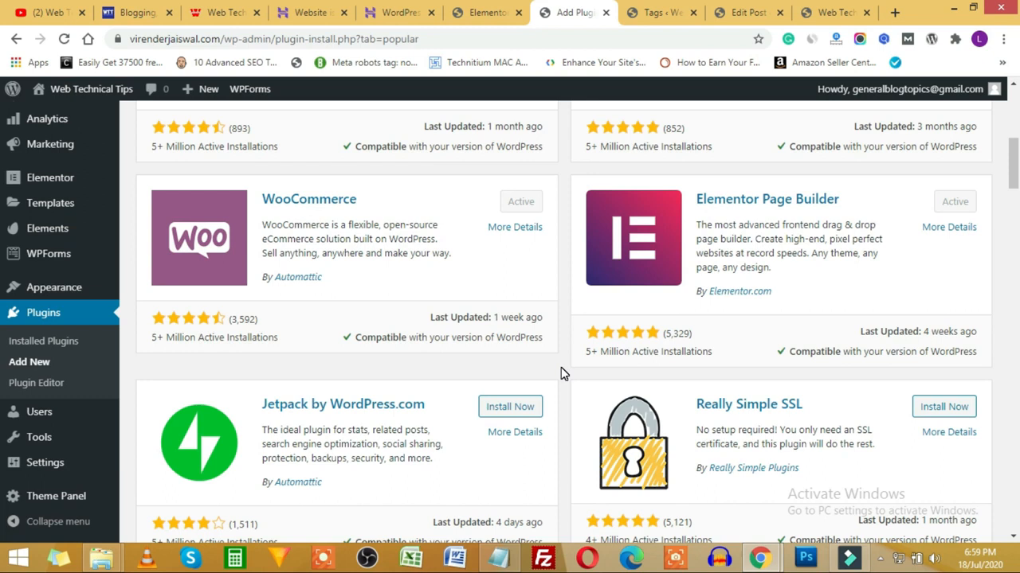
scroll(561, 368, down, 4)
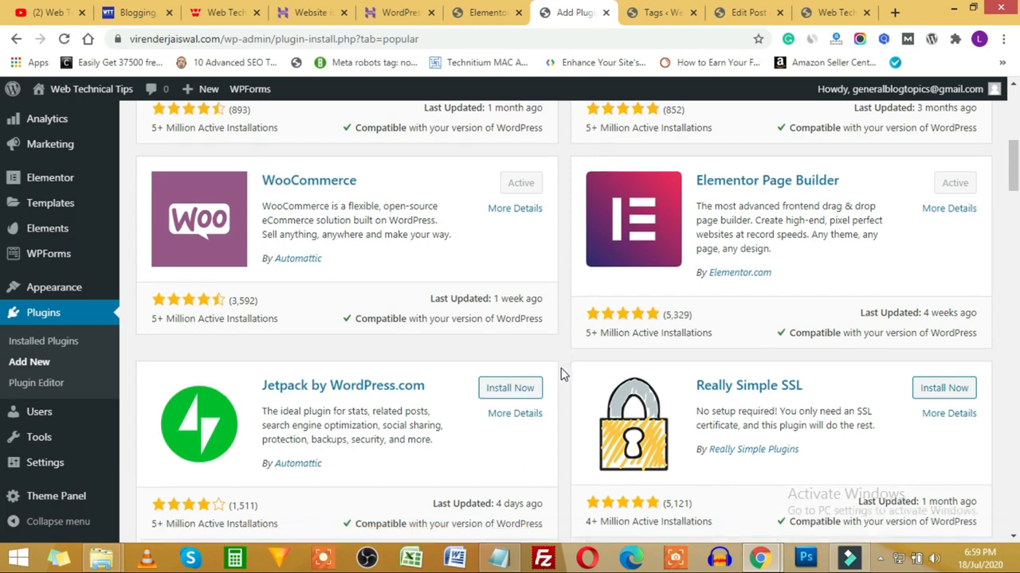
key(alt+Tab)
shift+click(335, 230)
click(467, 219)
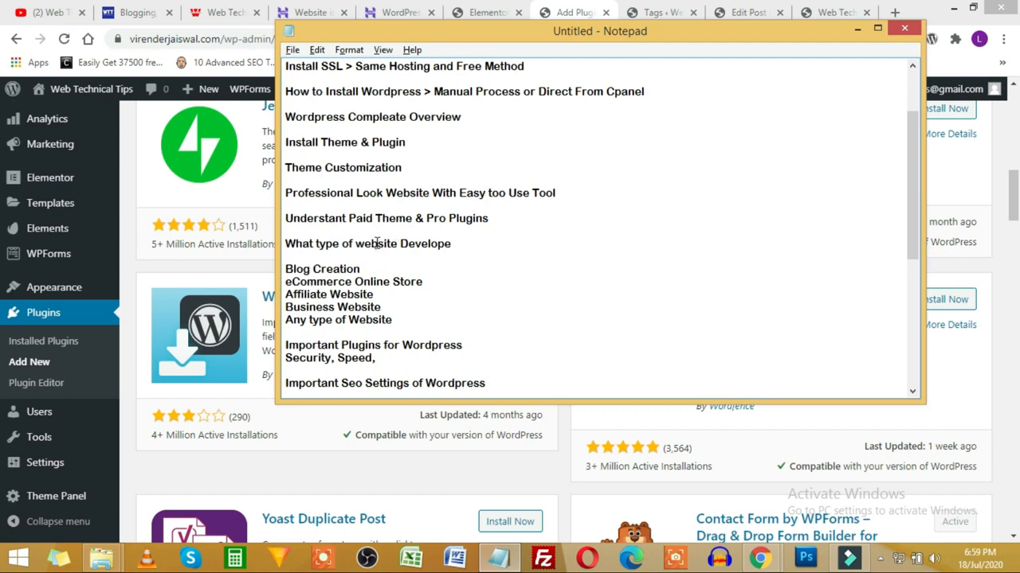
Step: Highlight the outline's list of website types, then scroll the popular plugins list
drag(293, 231, 398, 330)
scroll(398, 329, down, 1)
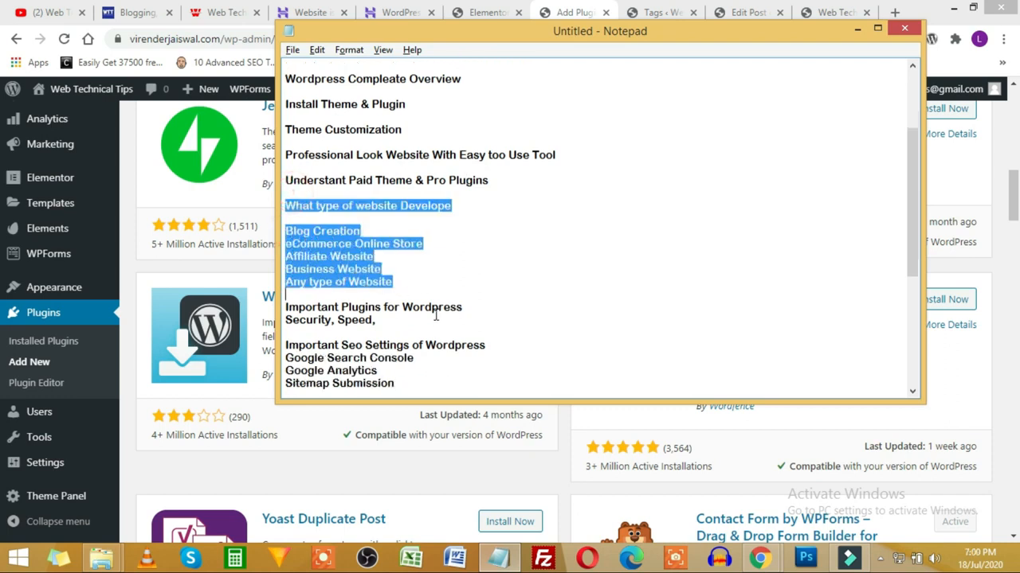
click(300, 268)
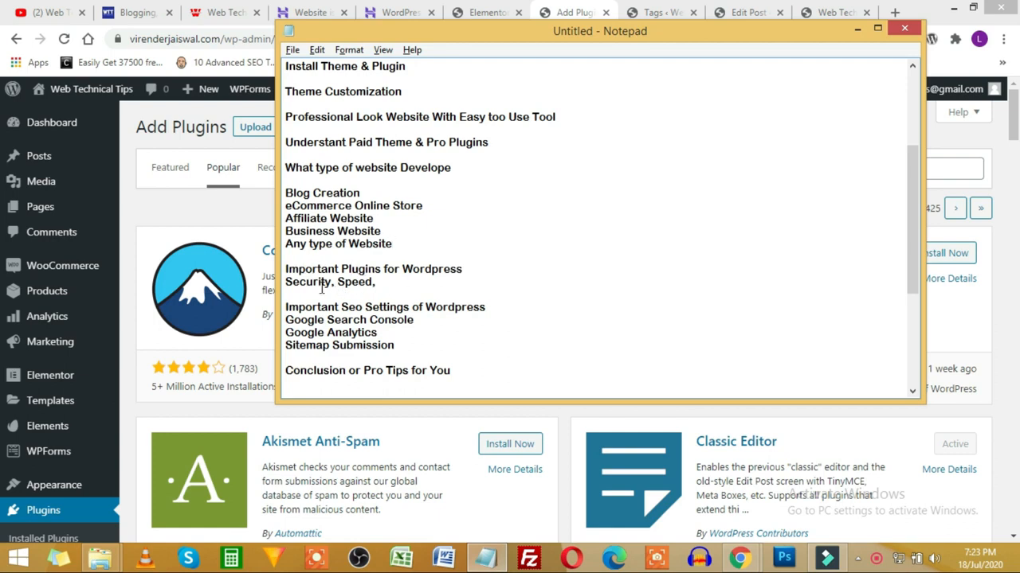
click(560, 418)
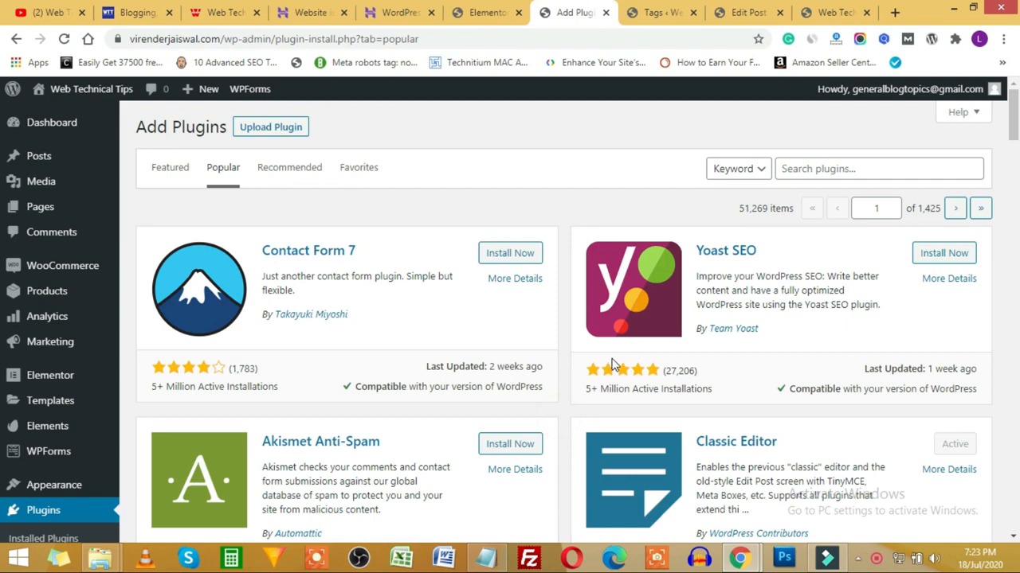
scroll(614, 364, down, 4)
scroll(612, 364, down, 9)
scroll(740, 308, up, 3)
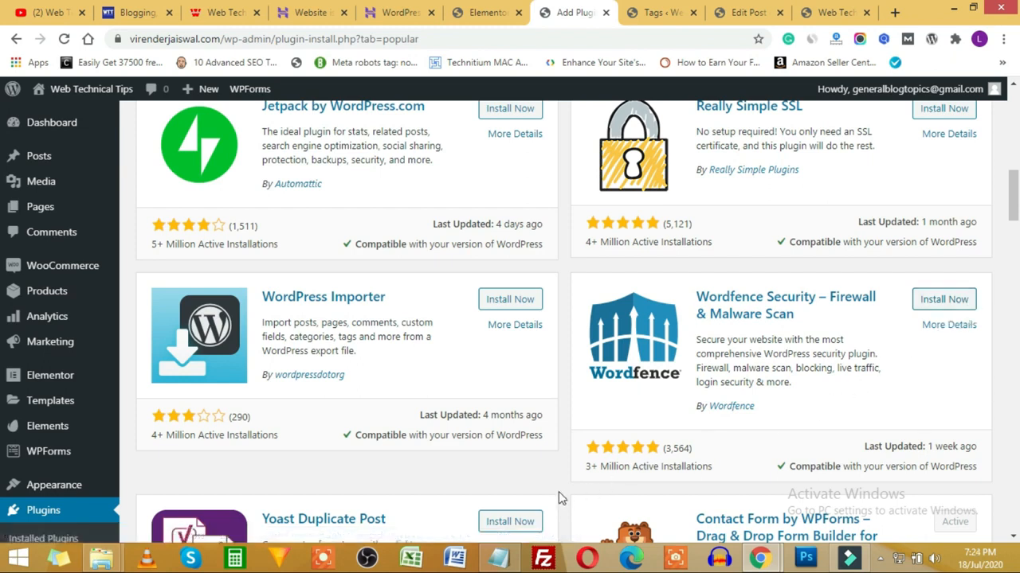
Step: Recheck the outline's Security, Speed plugin categories and open a new browser tab
click(499, 558)
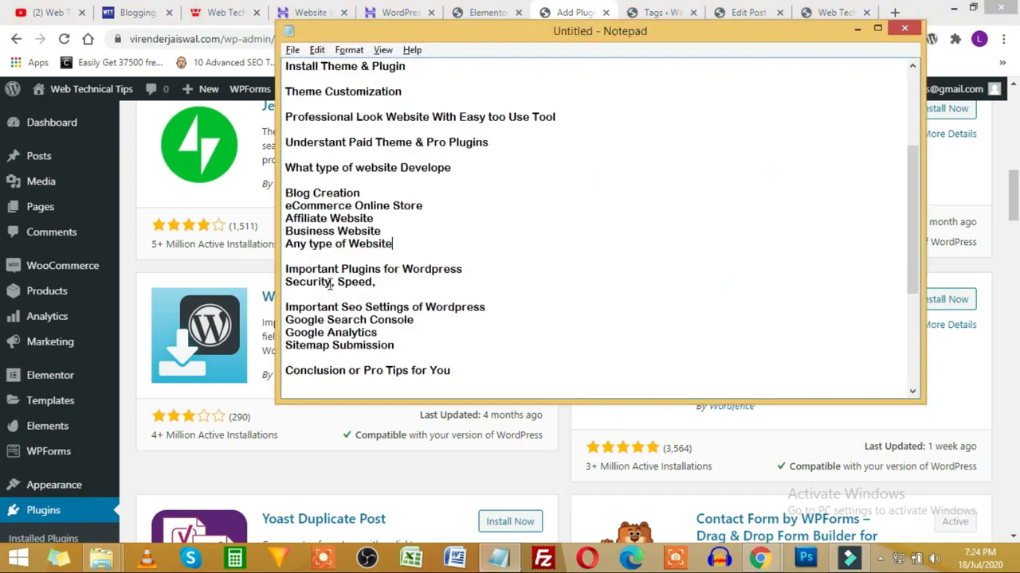
click(382, 282)
click(562, 458)
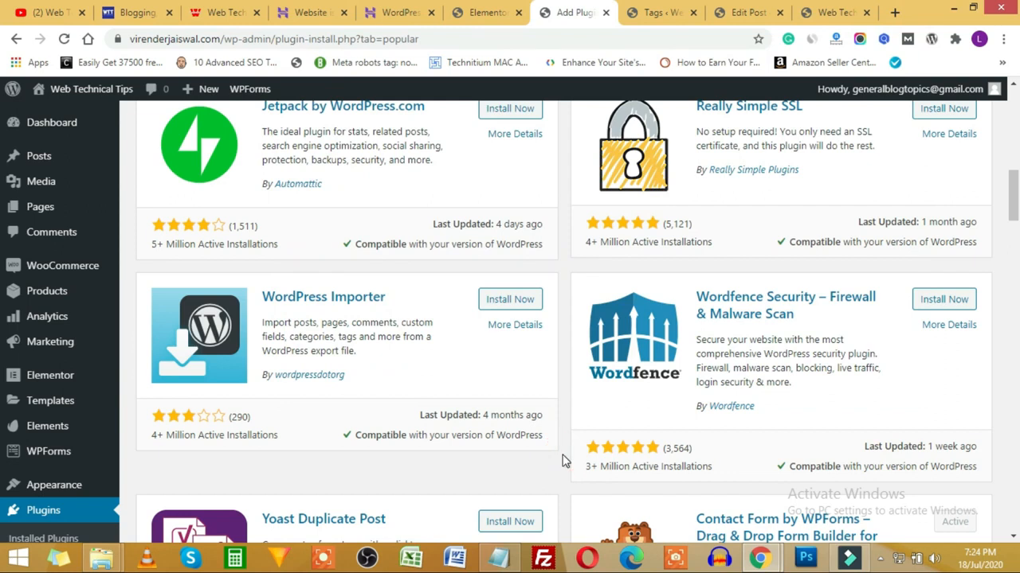
click(894, 13)
Step: Search 'wp rocket', open wp-rocket.me and view its $49, $99 and $249 pricing plans
text(w)
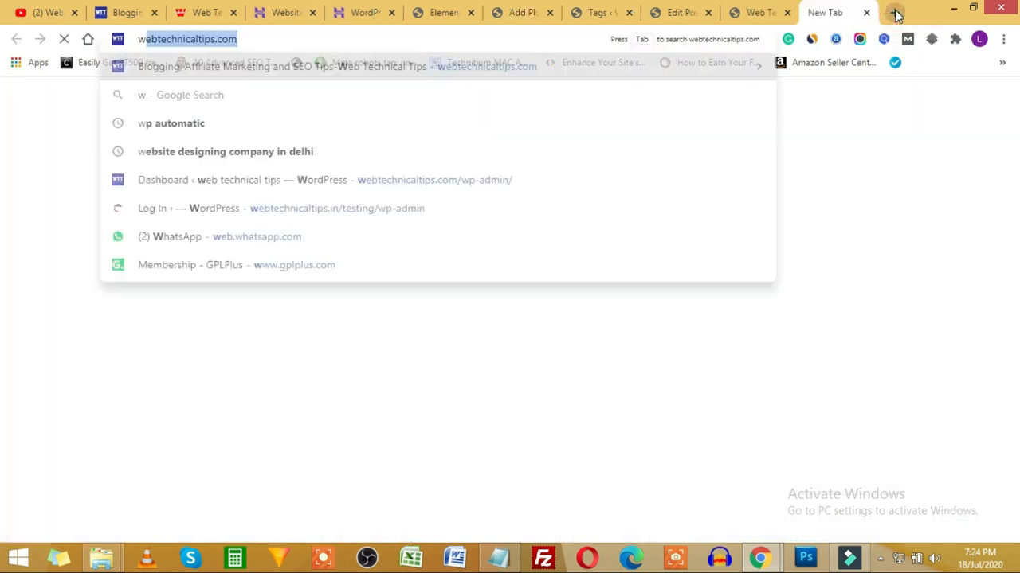
text(pro)
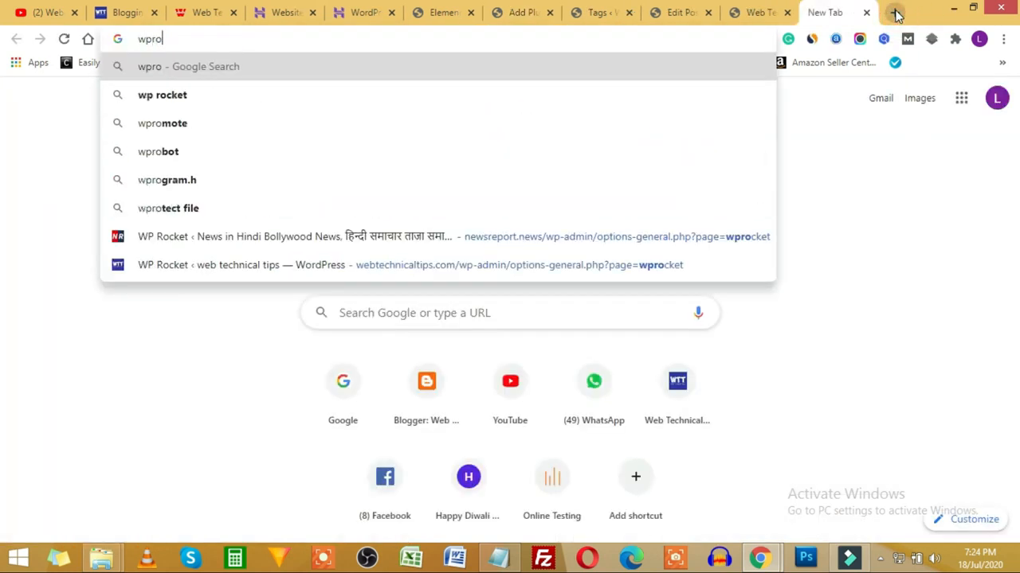
key(Down)
key(Return)
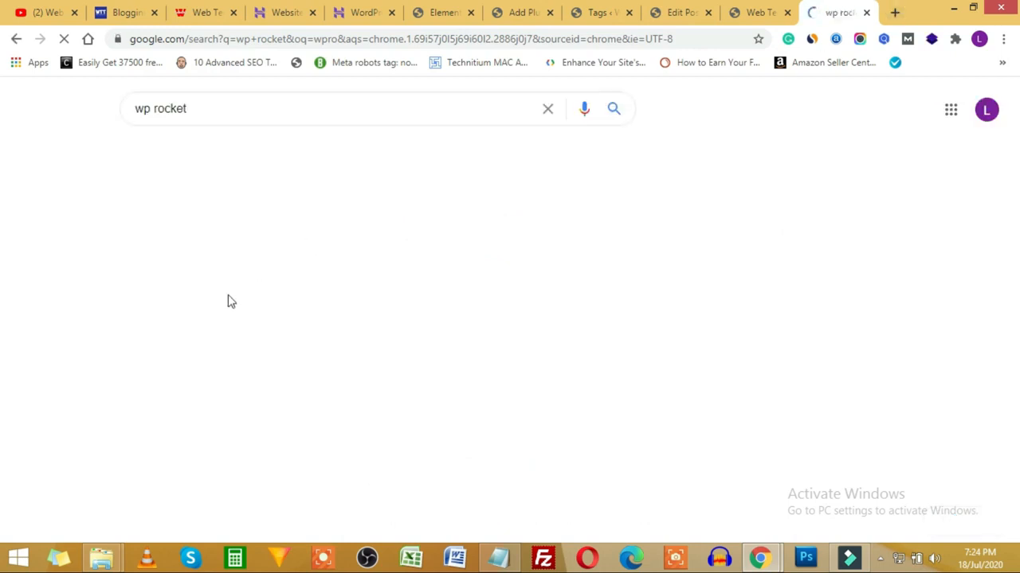
click(188, 234)
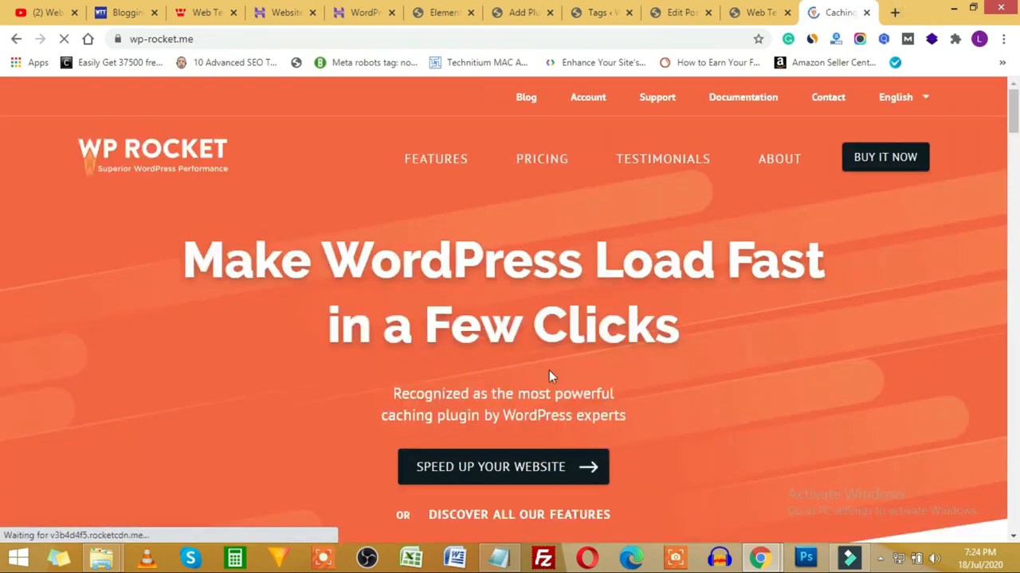
scroll(549, 371, down, 1)
scroll(567, 299, up, 1)
click(546, 157)
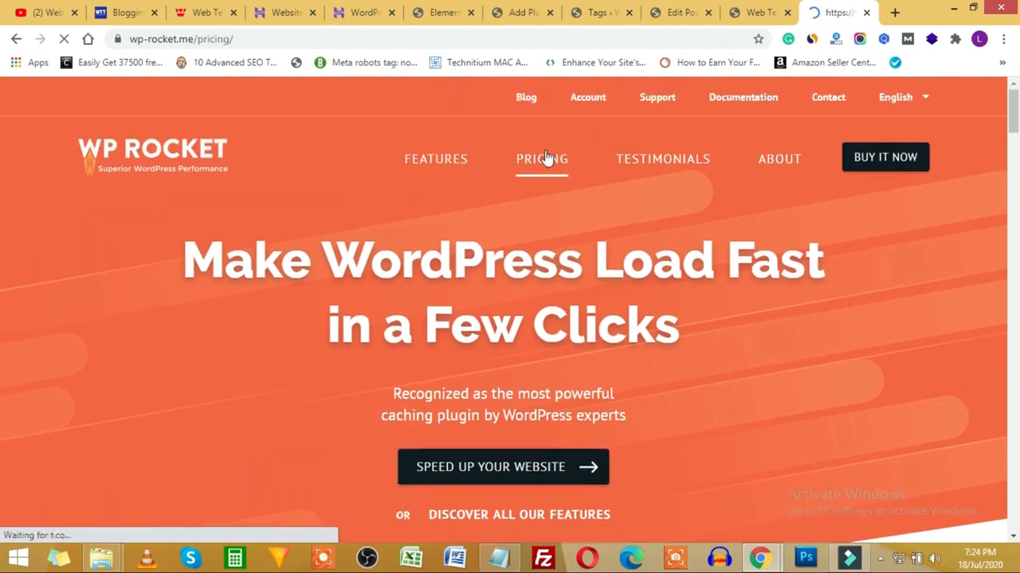
scroll(310, 376, down, 2)
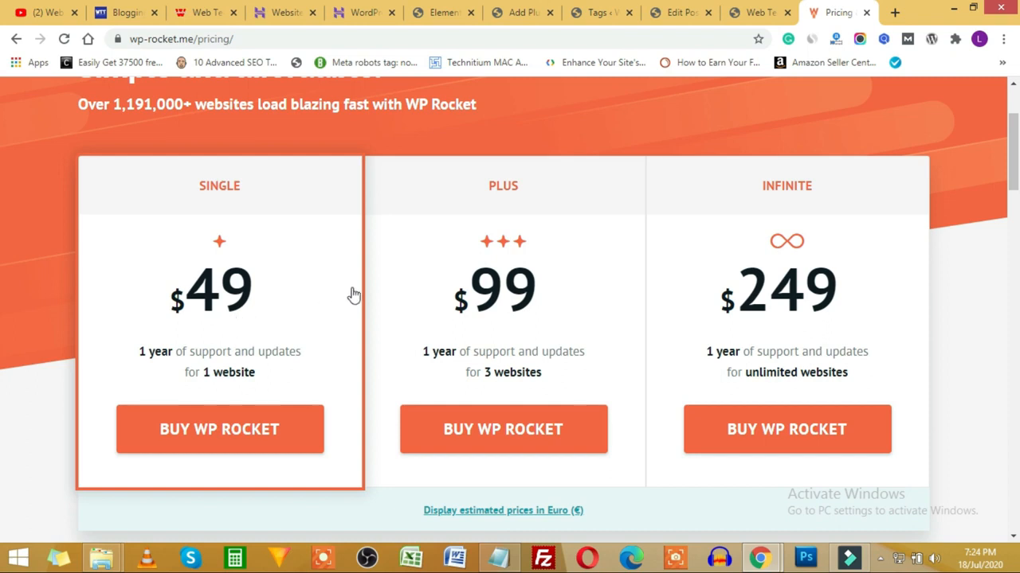
scroll(396, 355, up, 2)
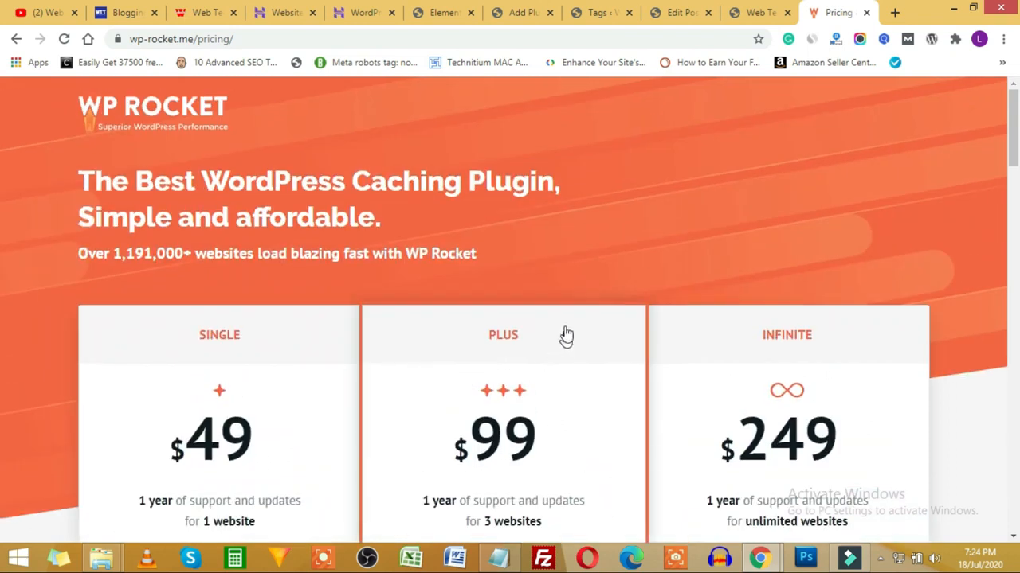
click(431, 18)
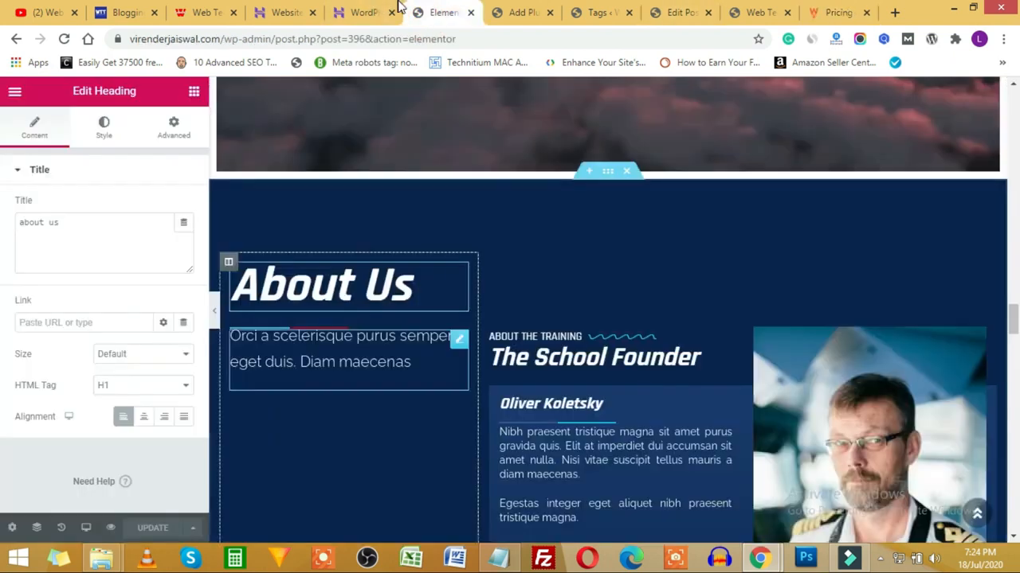
Step: Highlight 'Google Search Console' in the outline's Important Seo Settings section
click(498, 16)
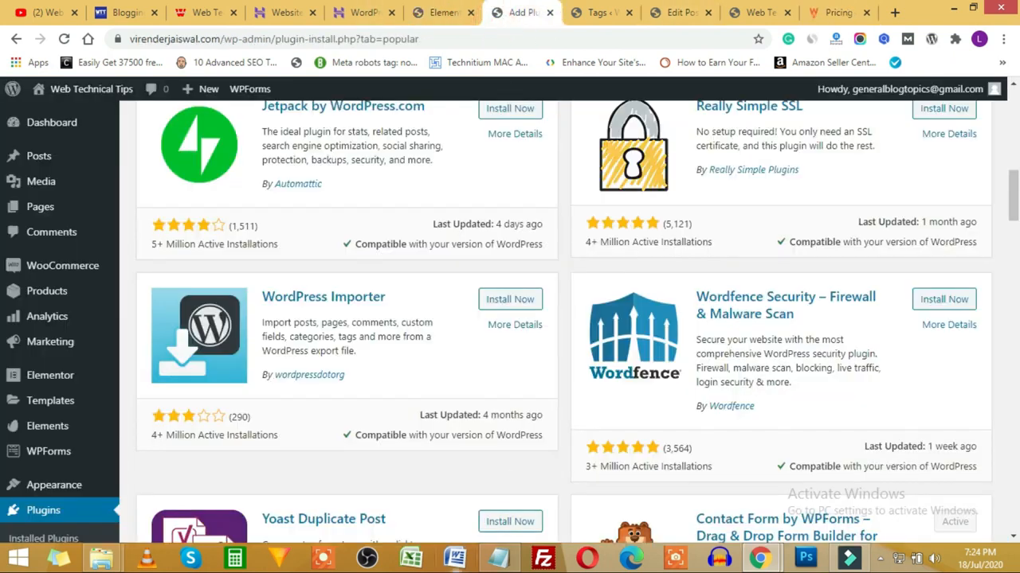
click(499, 558)
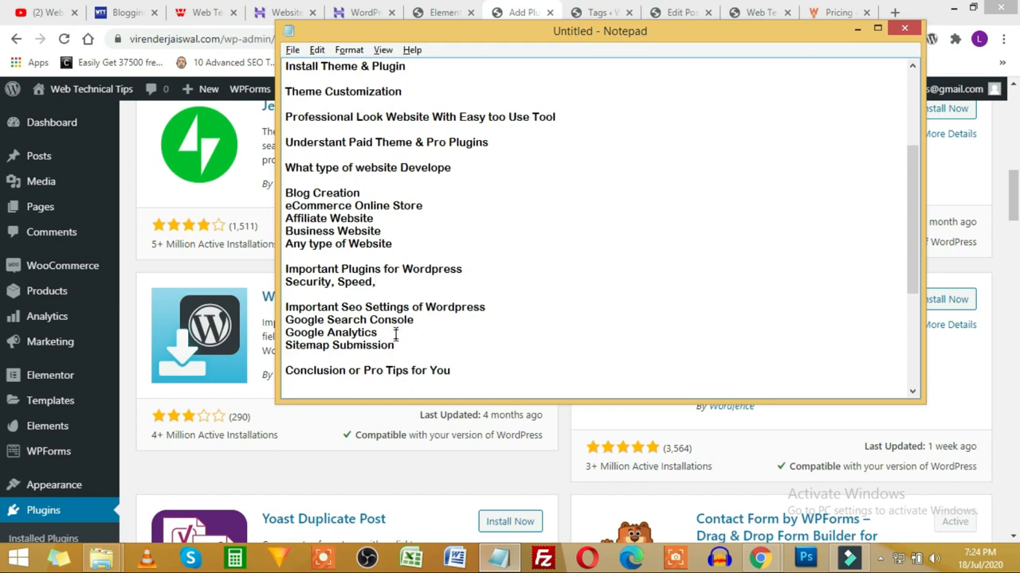
drag(433, 320, 353, 320)
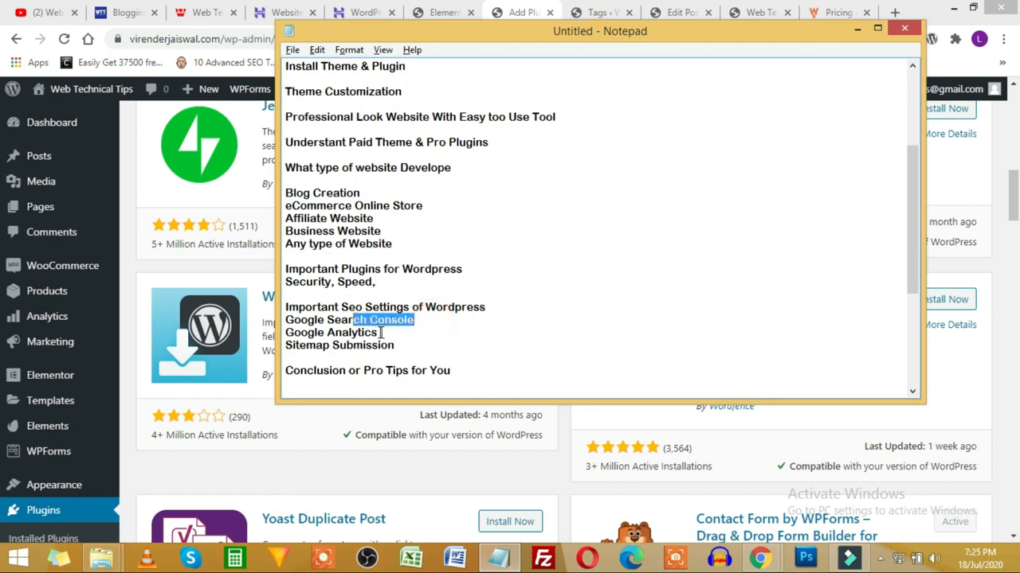
click(406, 282)
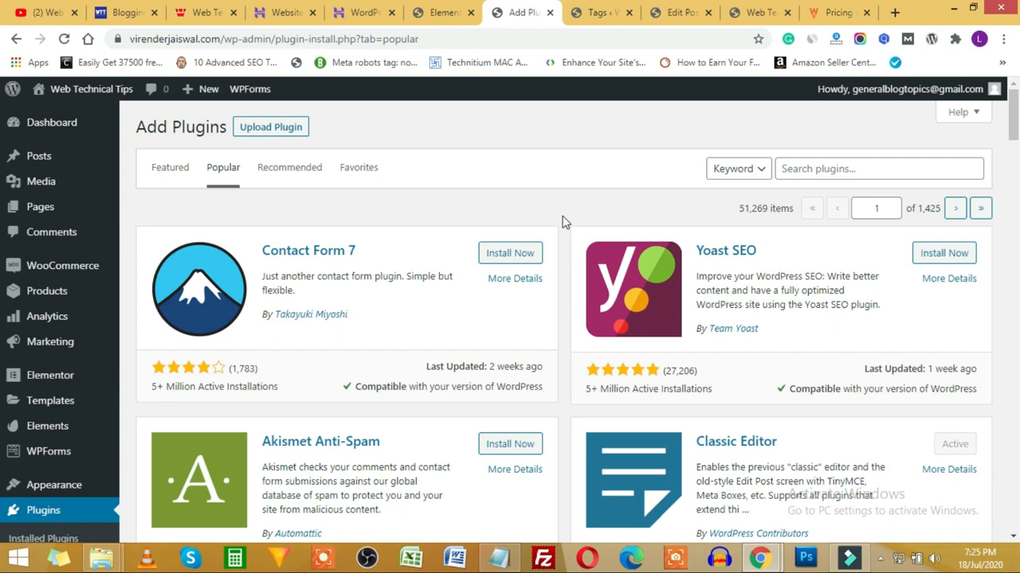
Step: Scroll through the Popular plugins list on the Add Plugins page
scroll(562, 221, down, 4)
scroll(560, 216, down, 2)
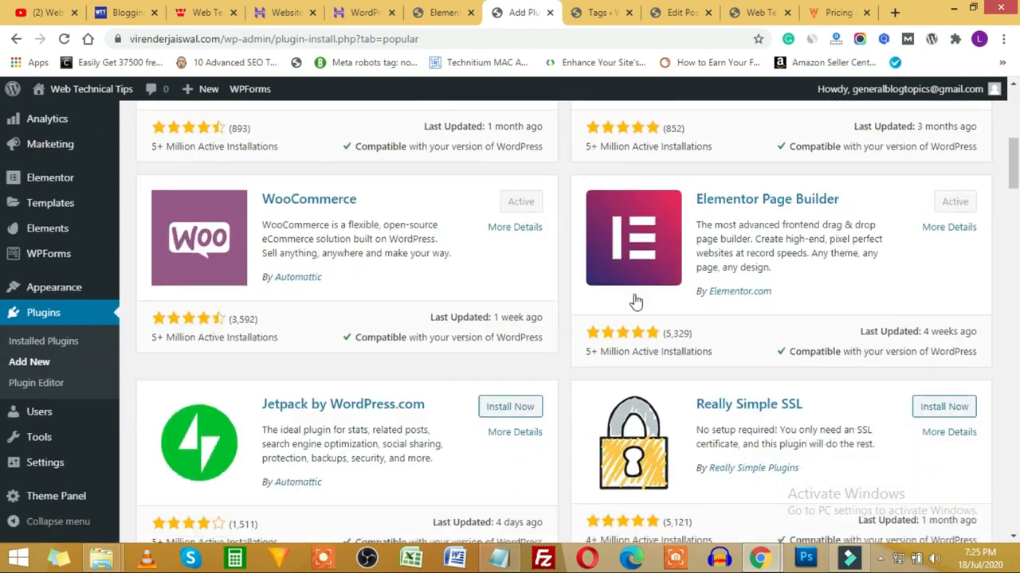
scroll(725, 271, down, 5)
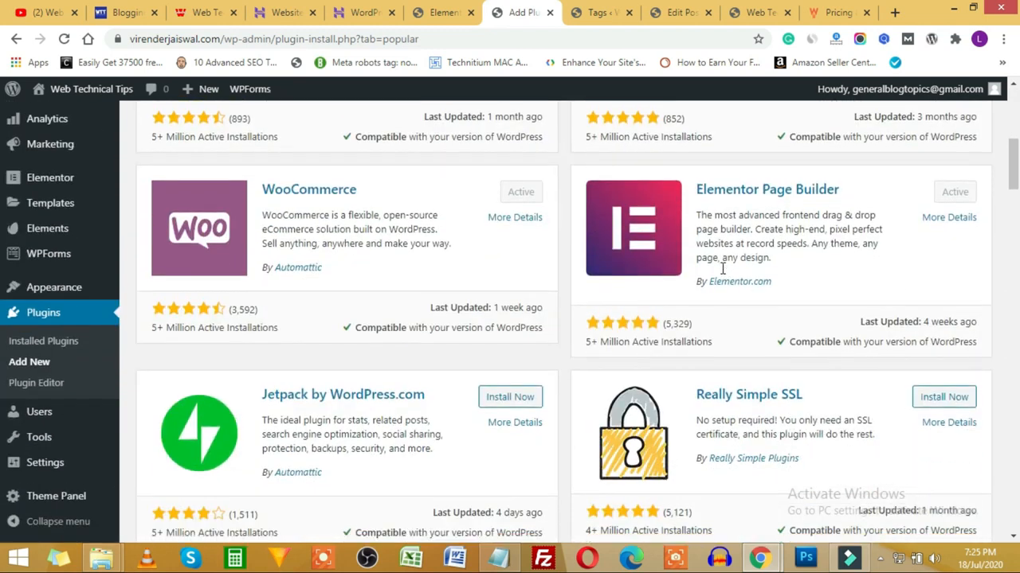
scroll(708, 276, down, 4)
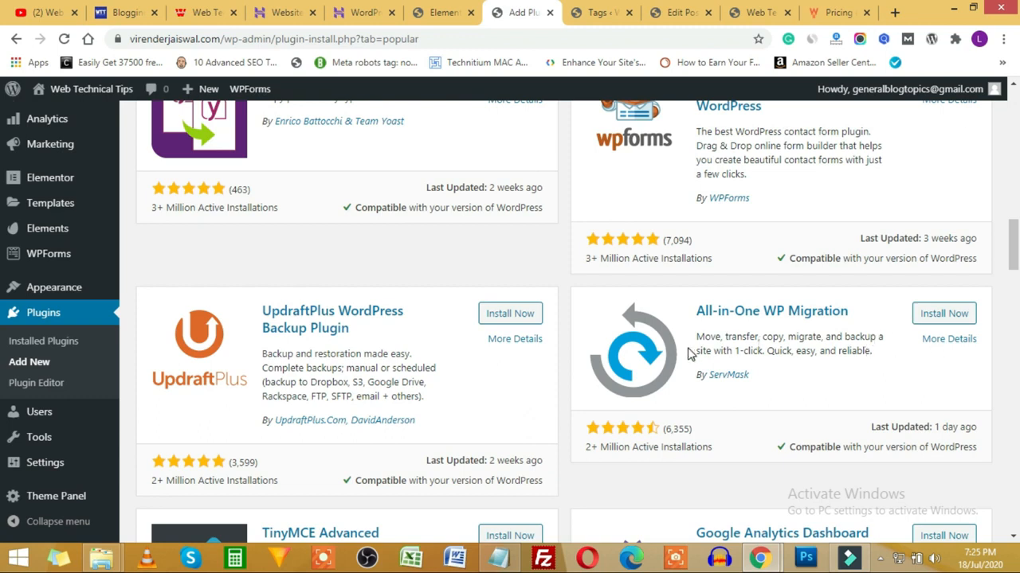
scroll(689, 354, down, 3)
scroll(690, 353, down, 10)
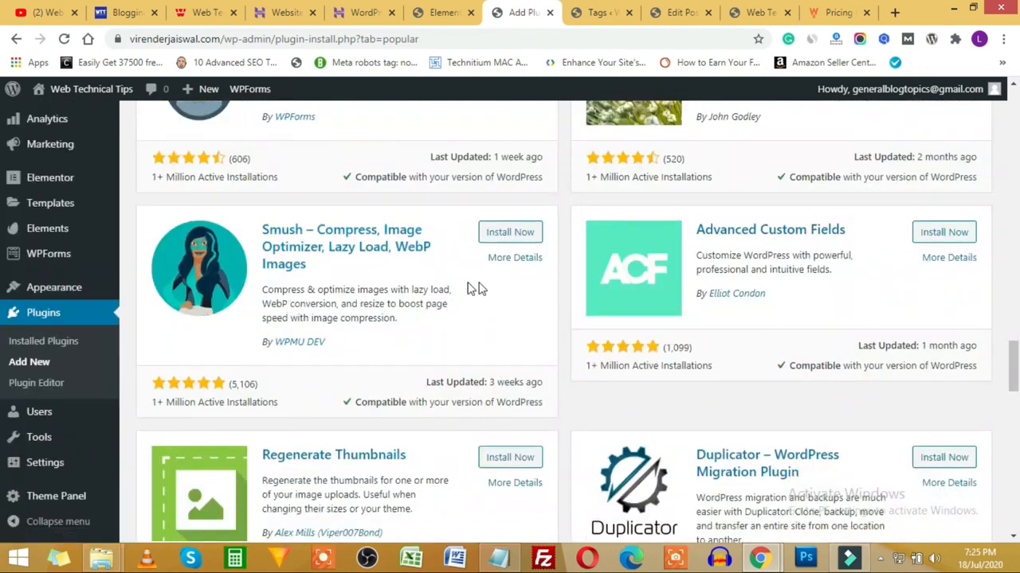
scroll(557, 291, up, 1)
scroll(556, 291, down, 5)
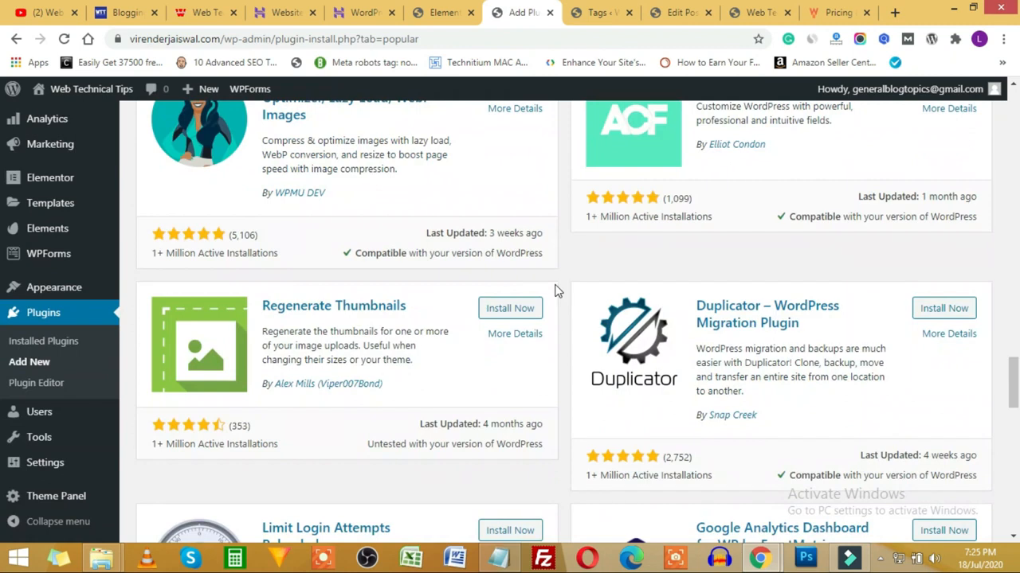
scroll(557, 291, down, 5)
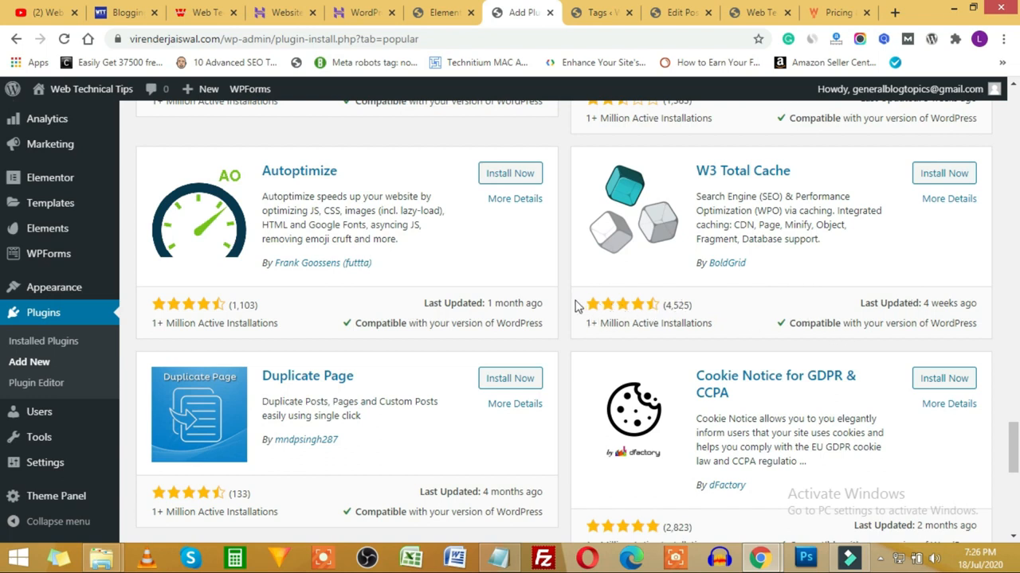
scroll(574, 301, down, 2)
scroll(570, 296, down, 5)
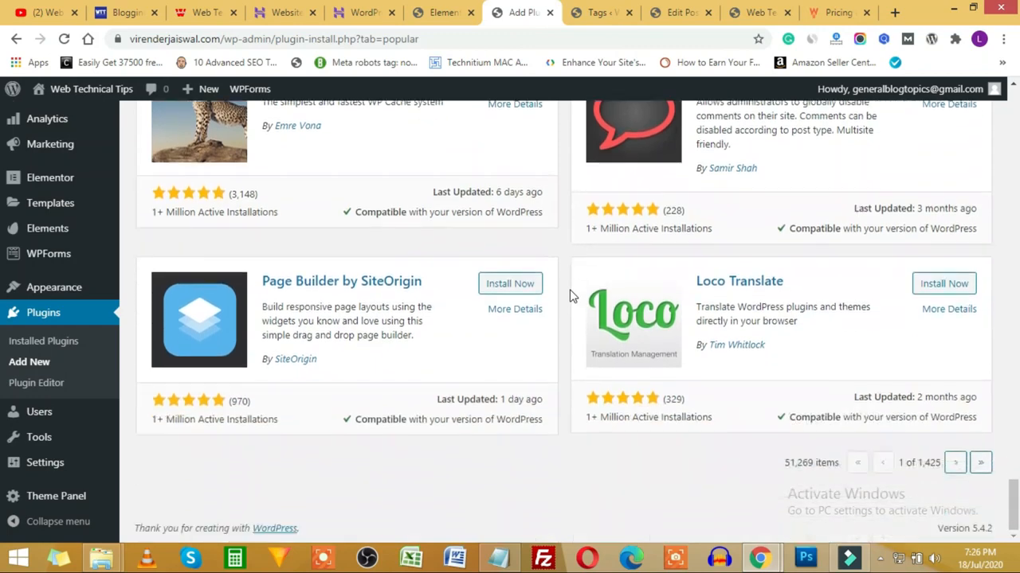
scroll(558, 353, up, 20)
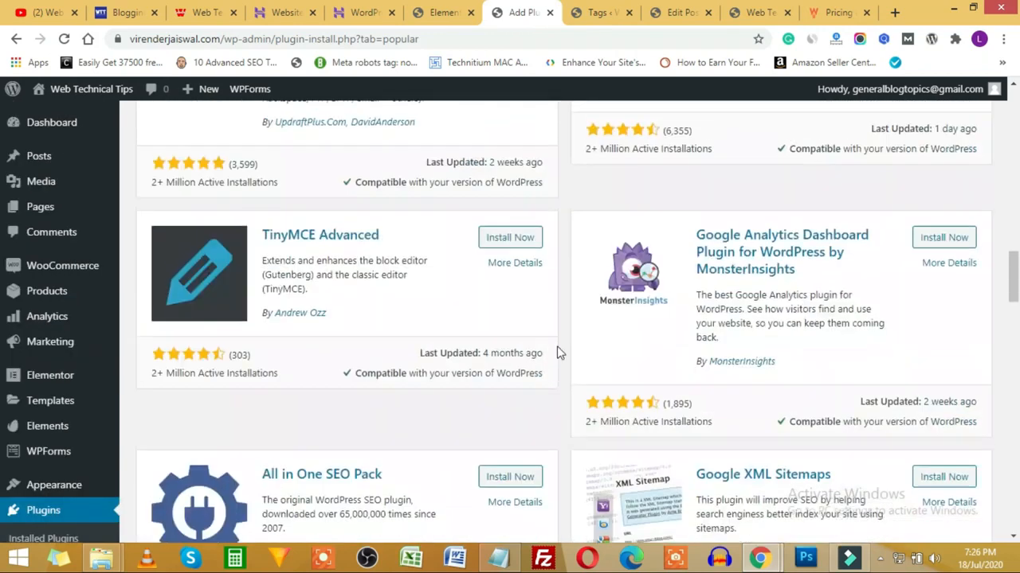
scroll(557, 353, up, 5)
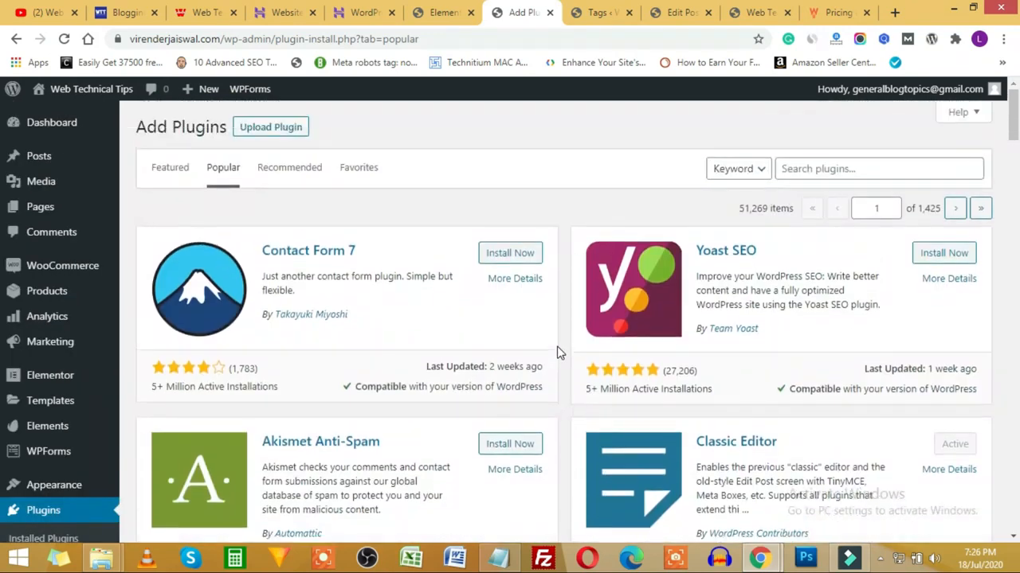
Step: Consult the outline, then install the Yoast SEO plugin from its card
click(498, 560)
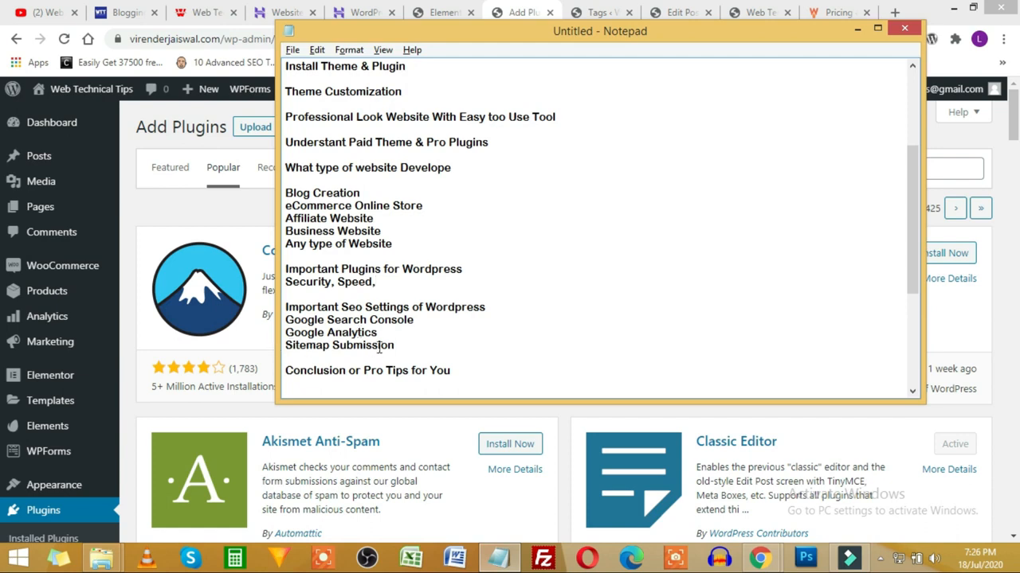
click(562, 416)
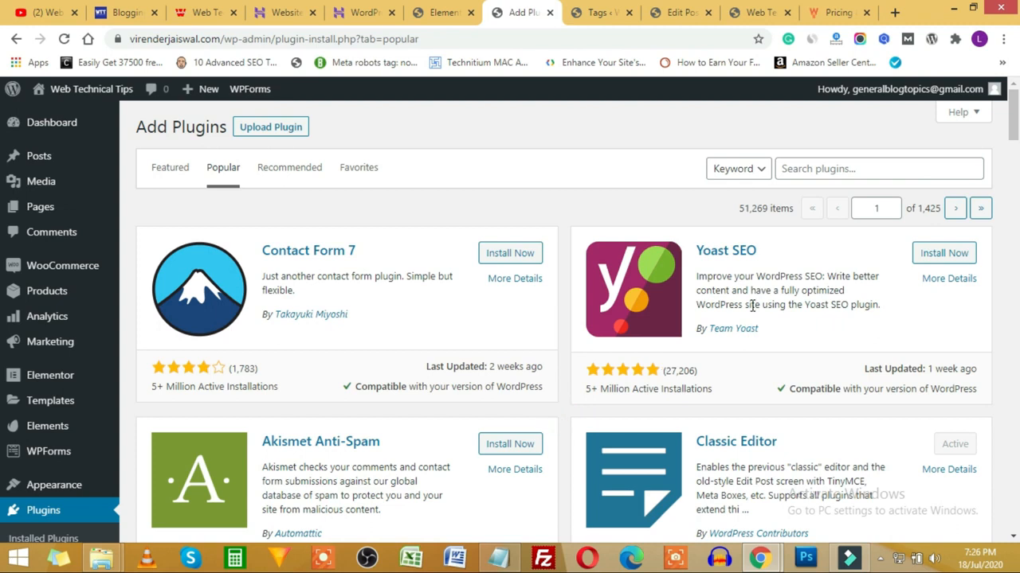
click(939, 253)
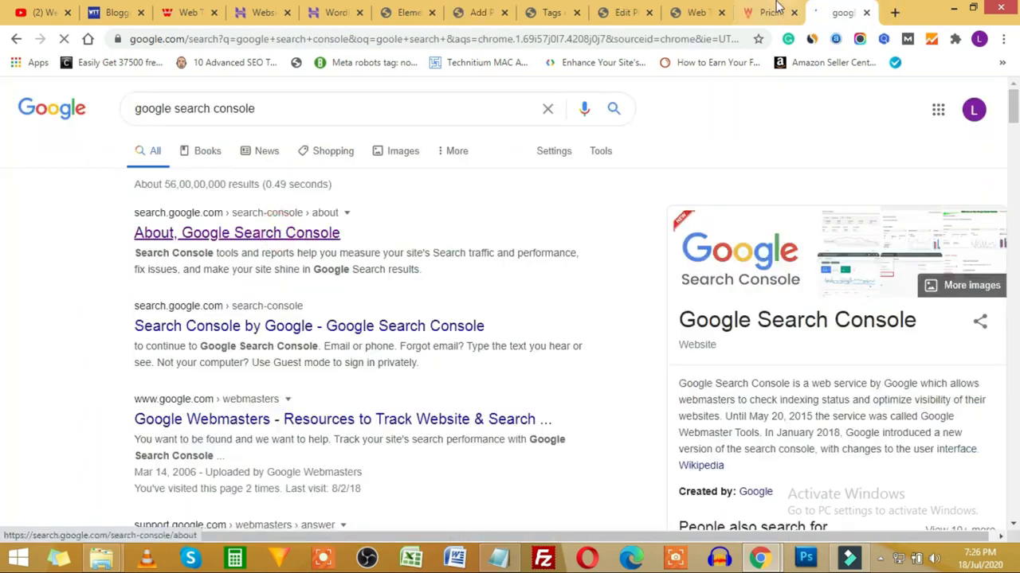
Step: Close the WP Rocket tab and activate the newly installed Yoast SEO plugin
click(787, 13)
click(793, 13)
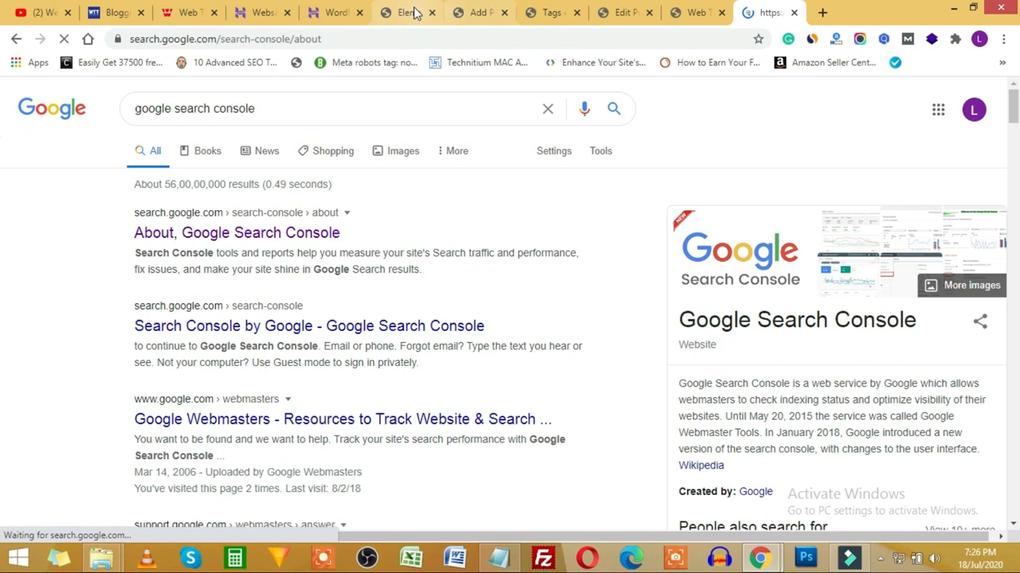
click(411, 13)
click(473, 10)
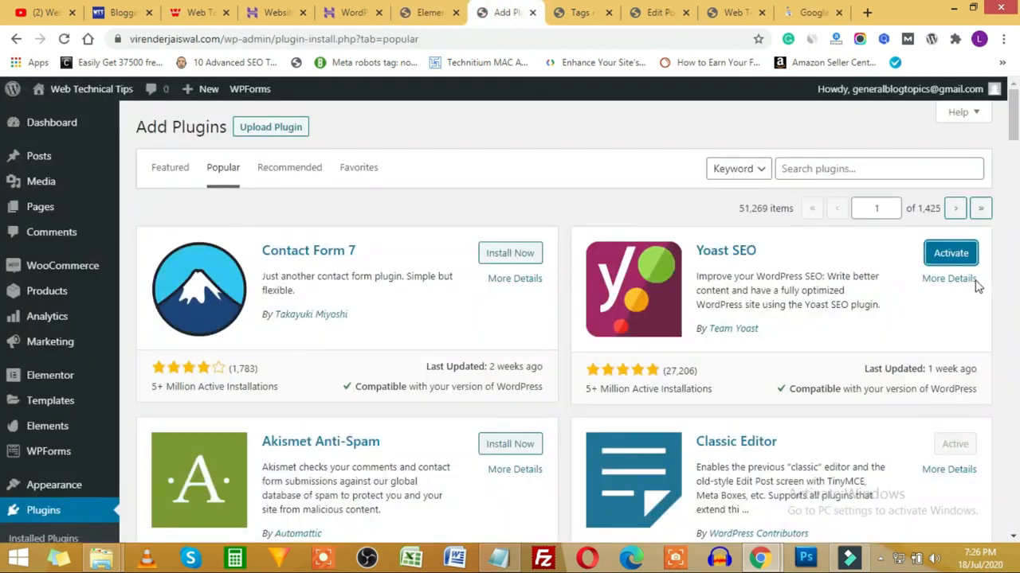
click(950, 253)
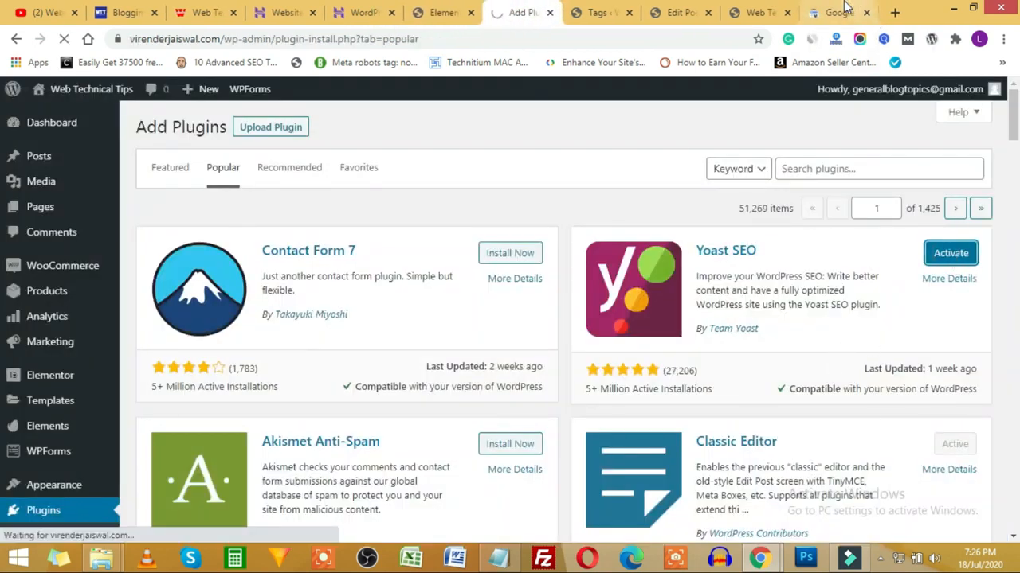
Step: Start Google Search Console, dismiss its welcome and tour tips, and begin adding a property
click(838, 13)
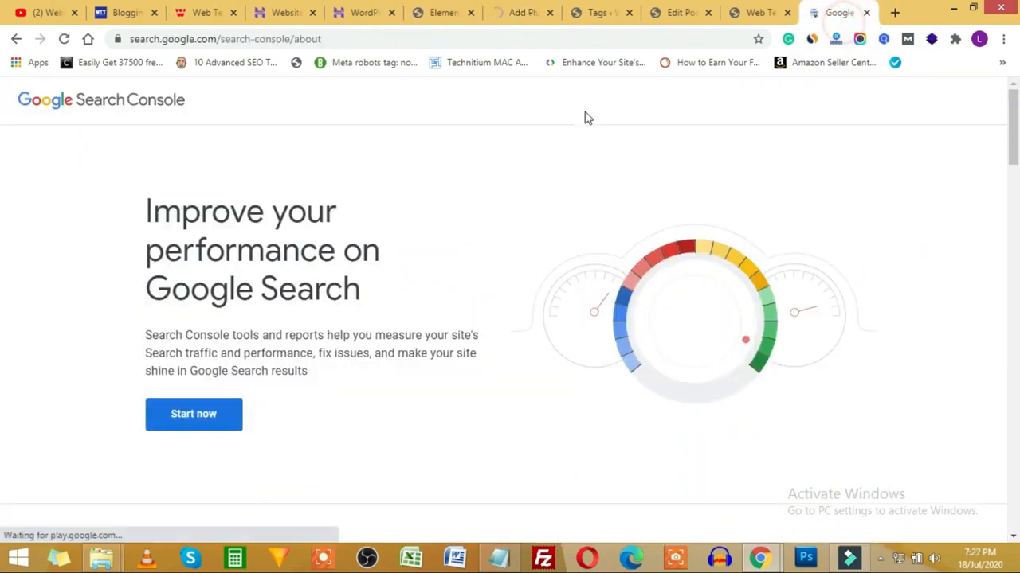
click(198, 420)
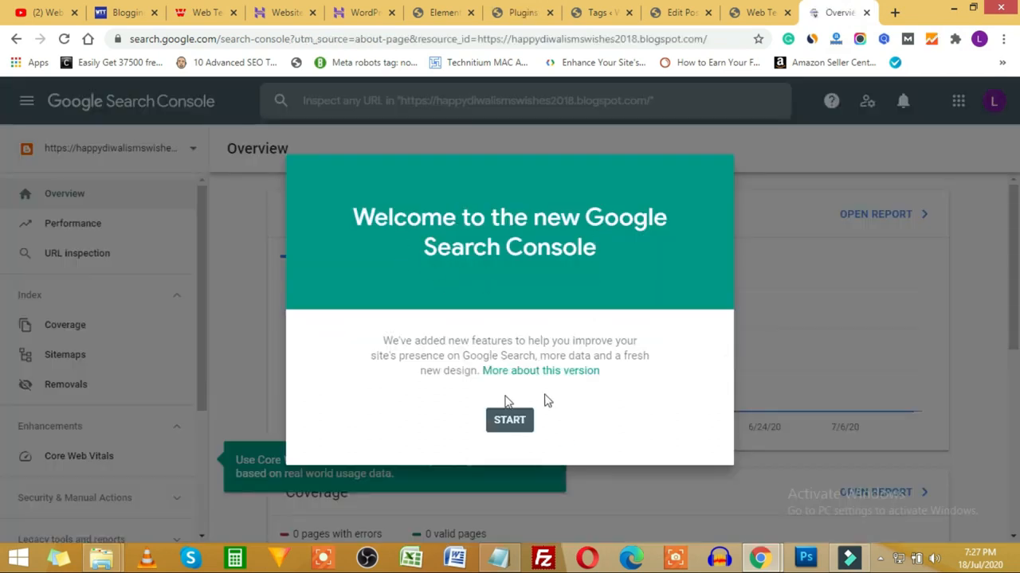
click(509, 423)
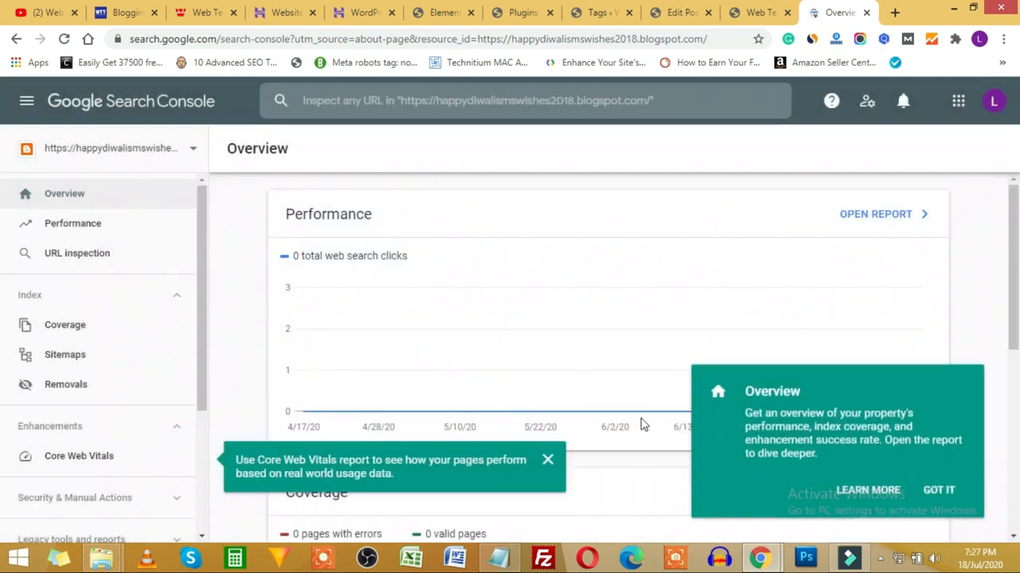
click(939, 491)
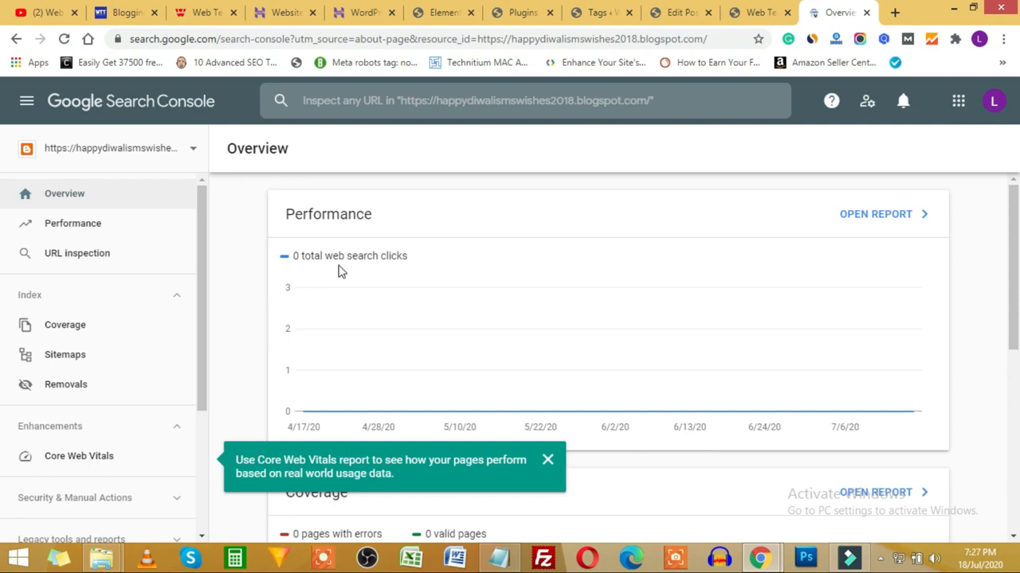
click(190, 148)
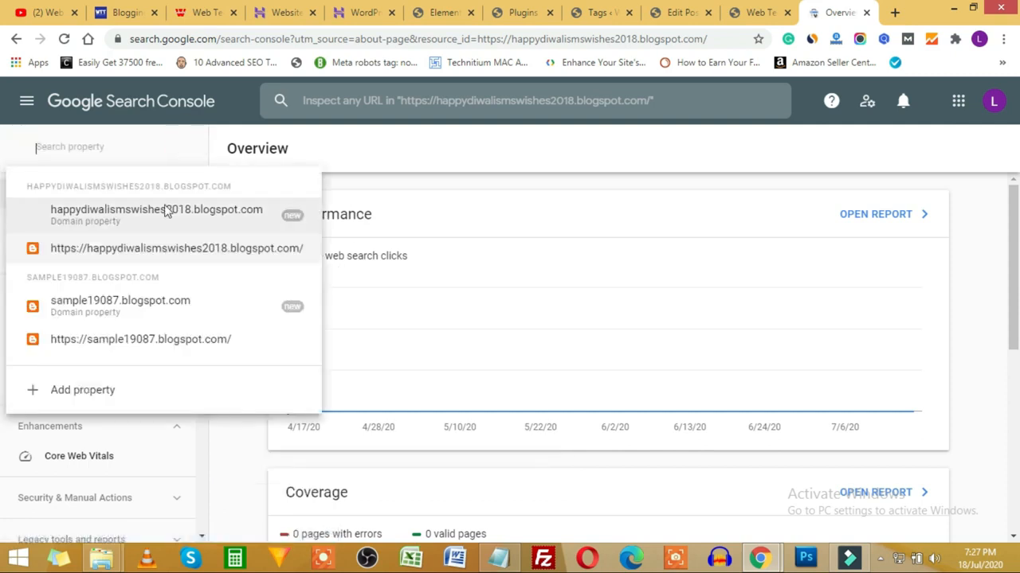
click(80, 392)
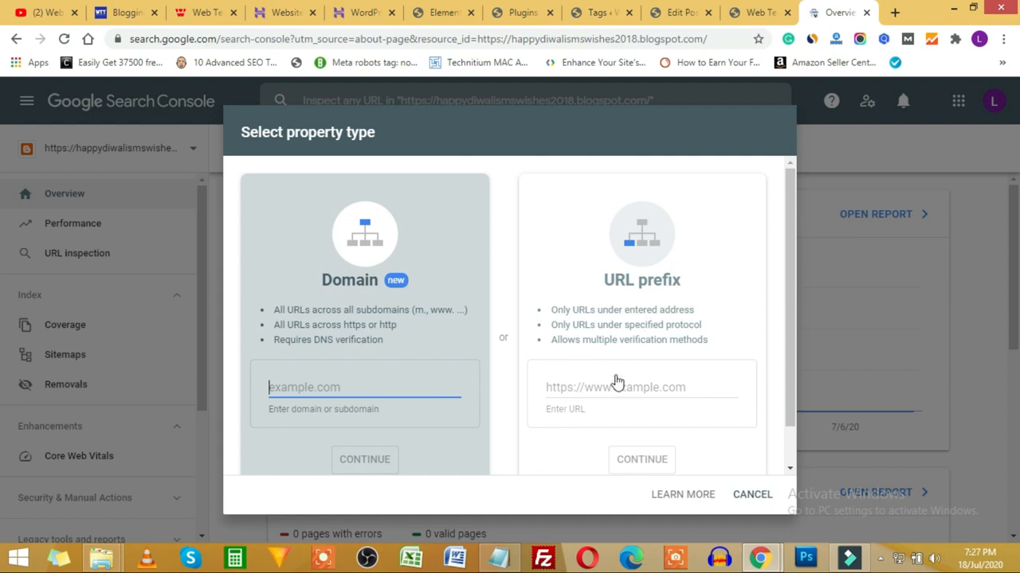
Step: Add the live site's copied address as a URL-prefix property
click(757, 12)
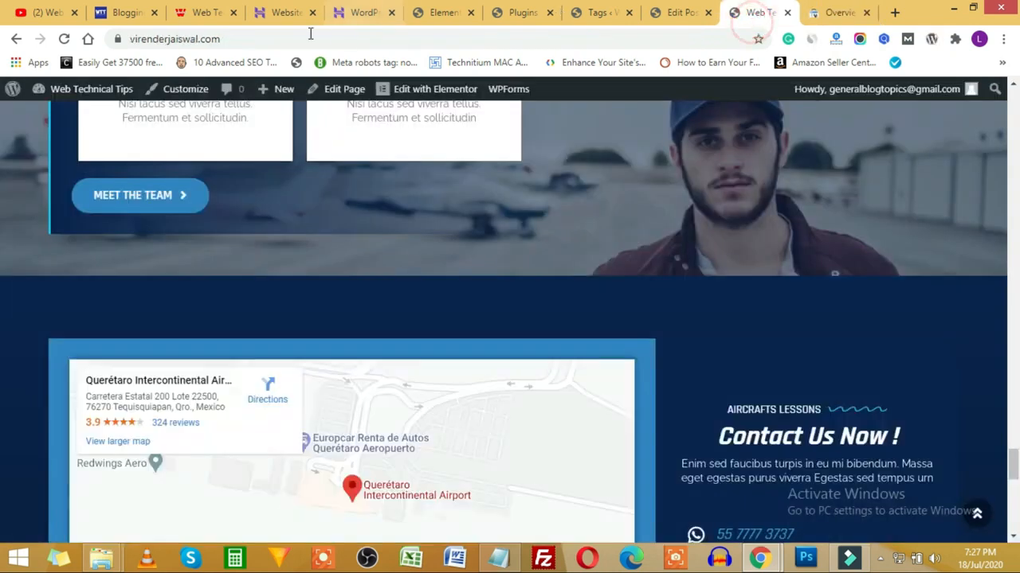
click(267, 35)
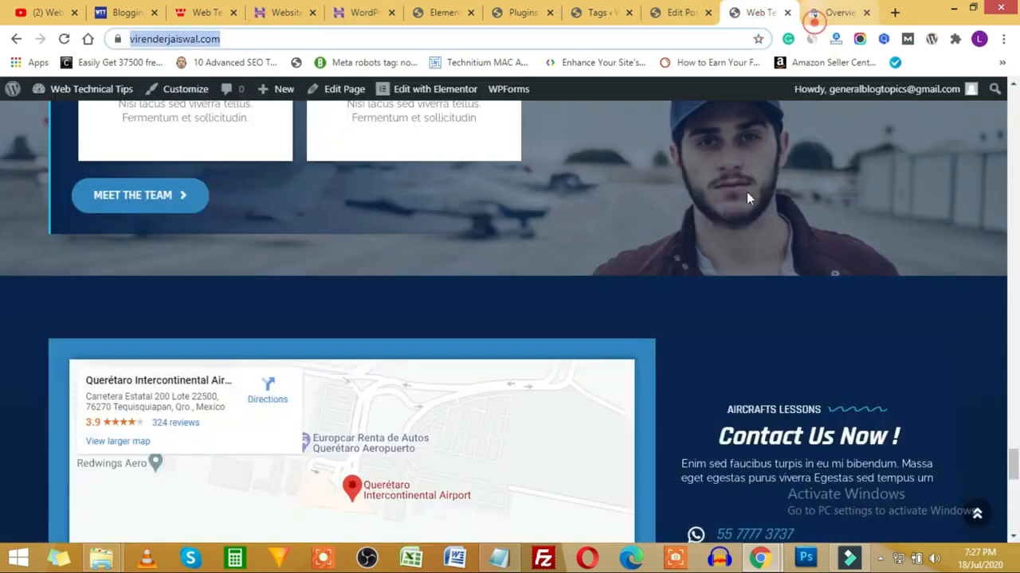
click(824, 14)
click(613, 382)
text(https://virenderjaiswal.com/)
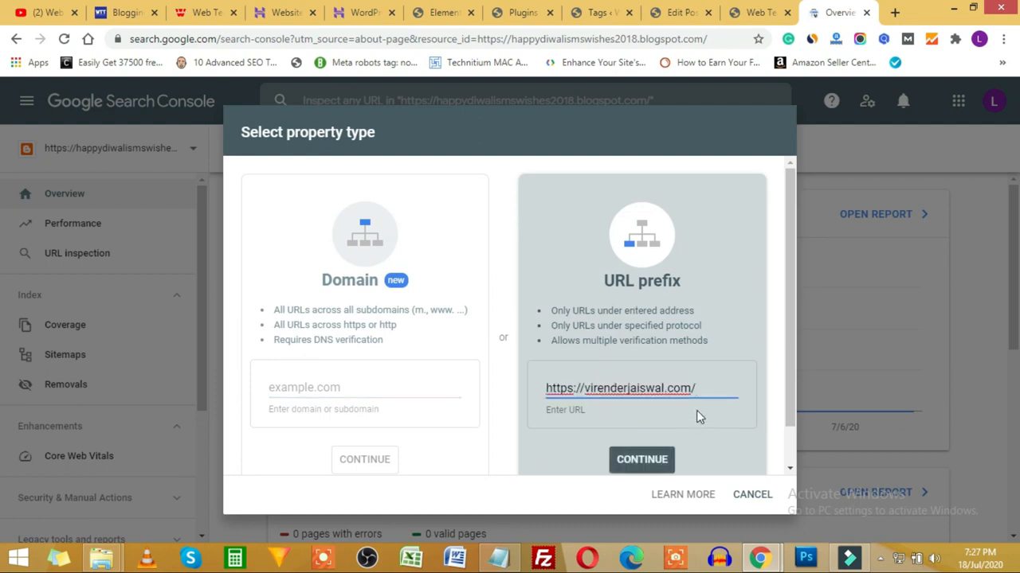
click(659, 459)
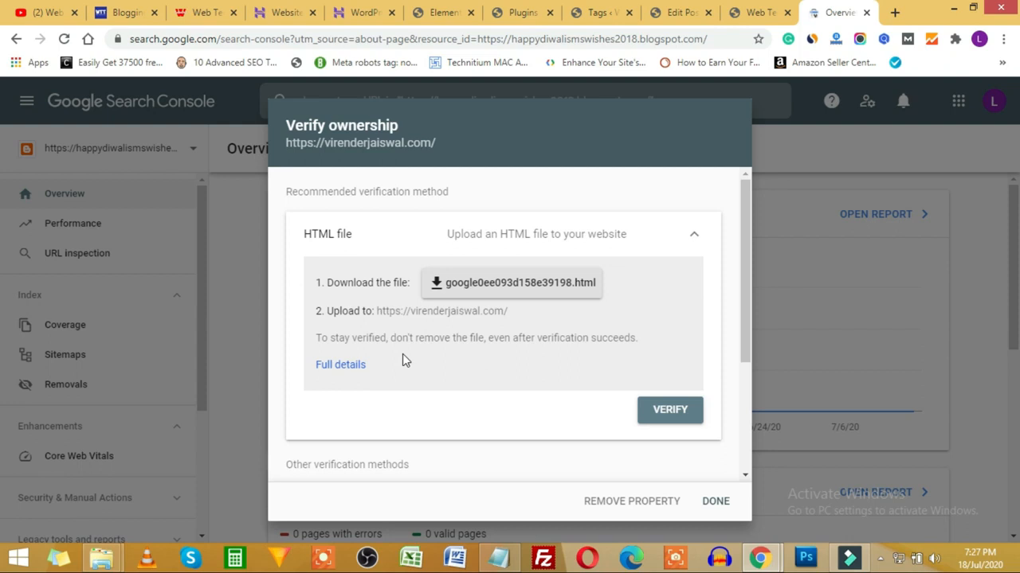
Step: Download the HTML verification file and save it to the desktop
click(514, 293)
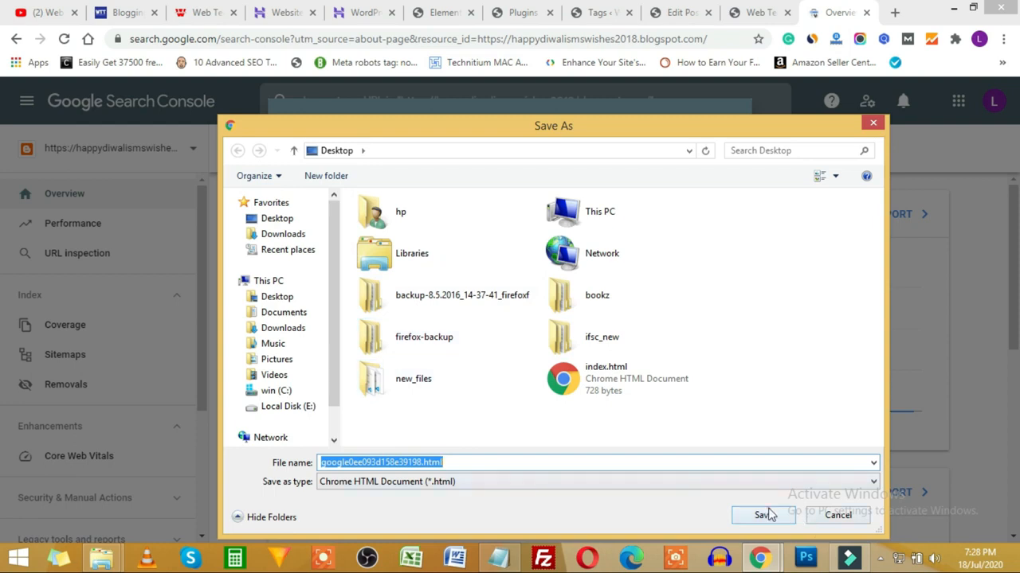
click(763, 515)
click(362, 12)
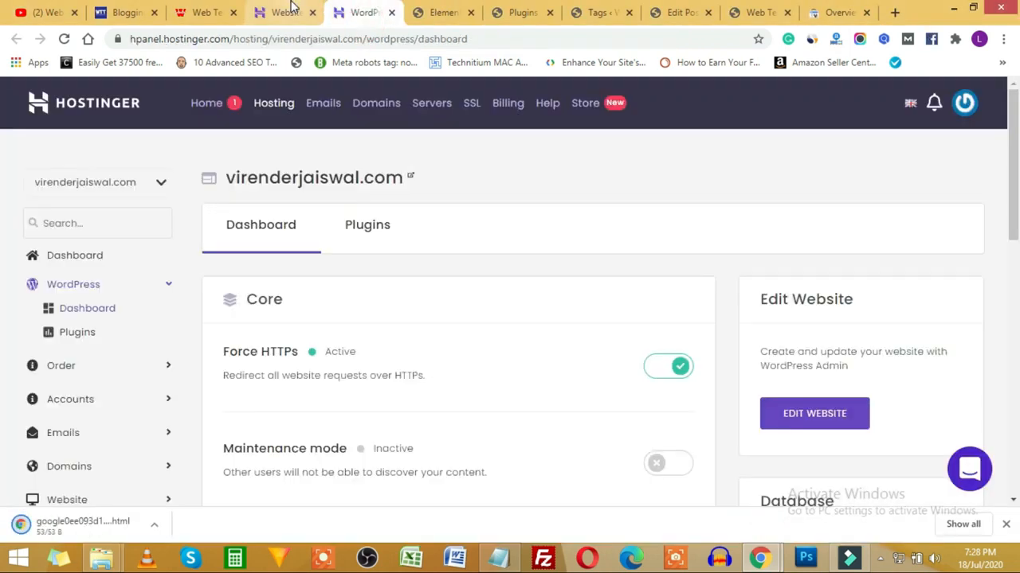
Step: From the hPanel hosting account overview, open the File Manager in a new tab
click(286, 12)
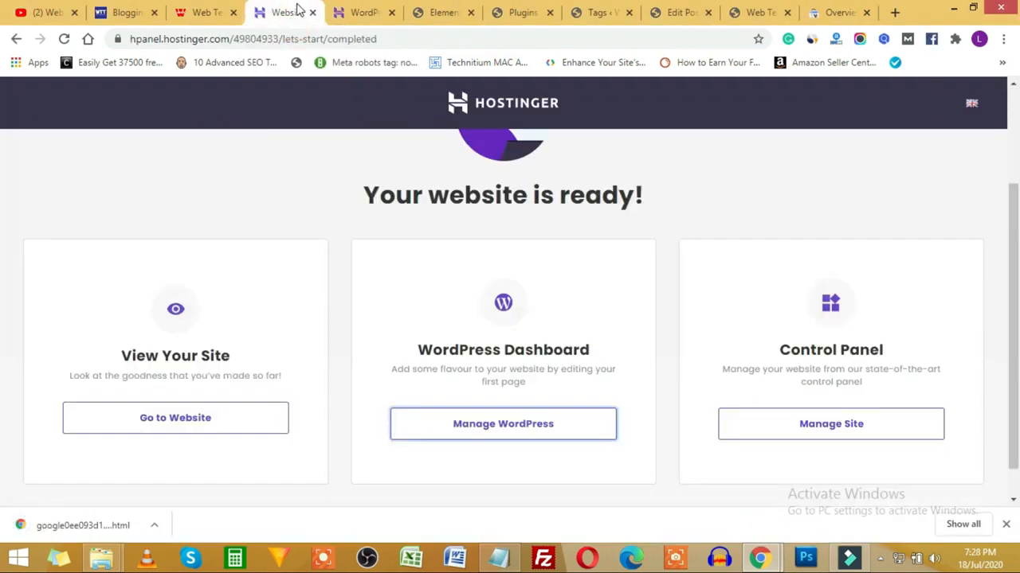
click(351, 12)
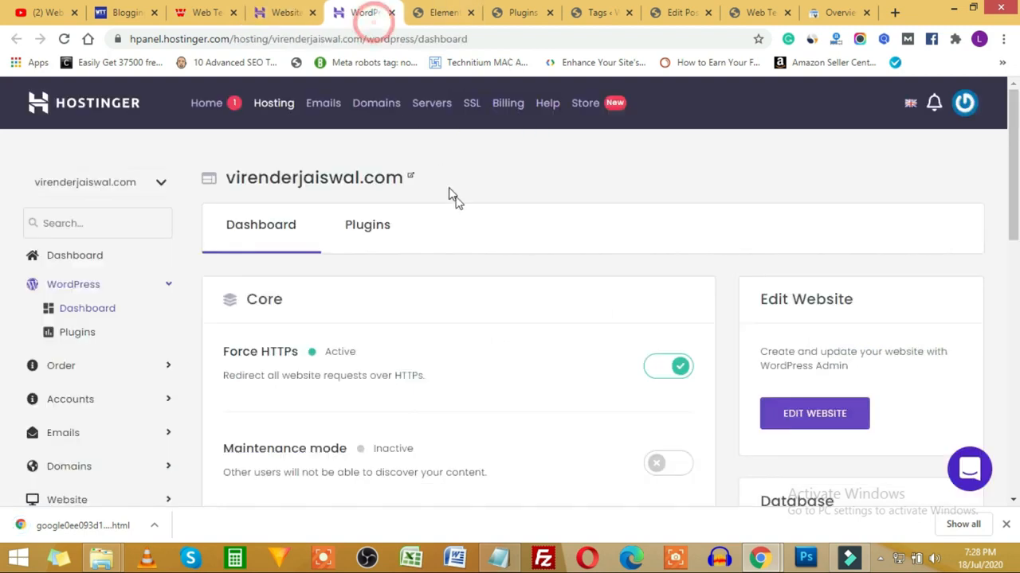
click(118, 372)
scroll(419, 374, down, 5)
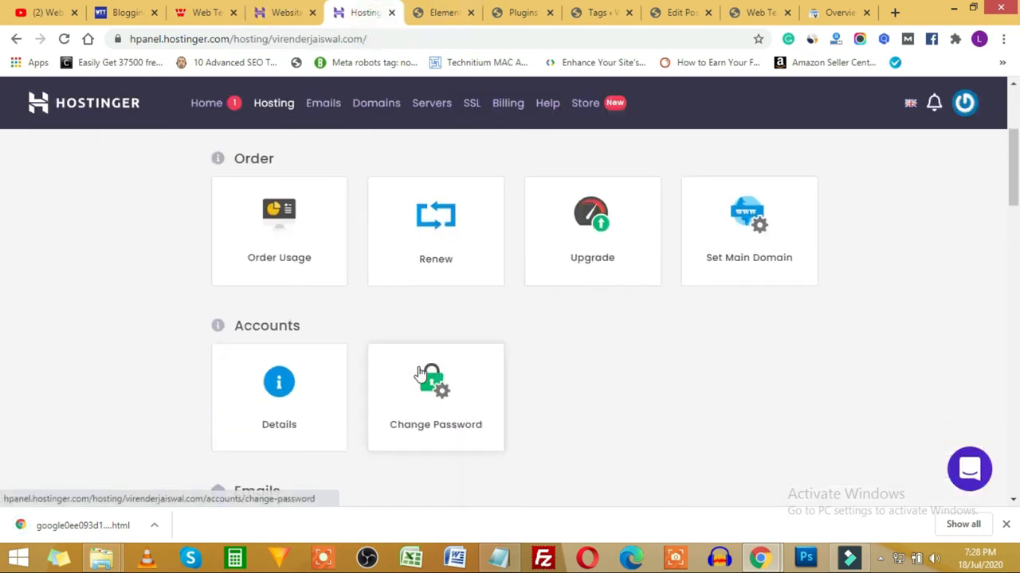
scroll(468, 436, down, 2)
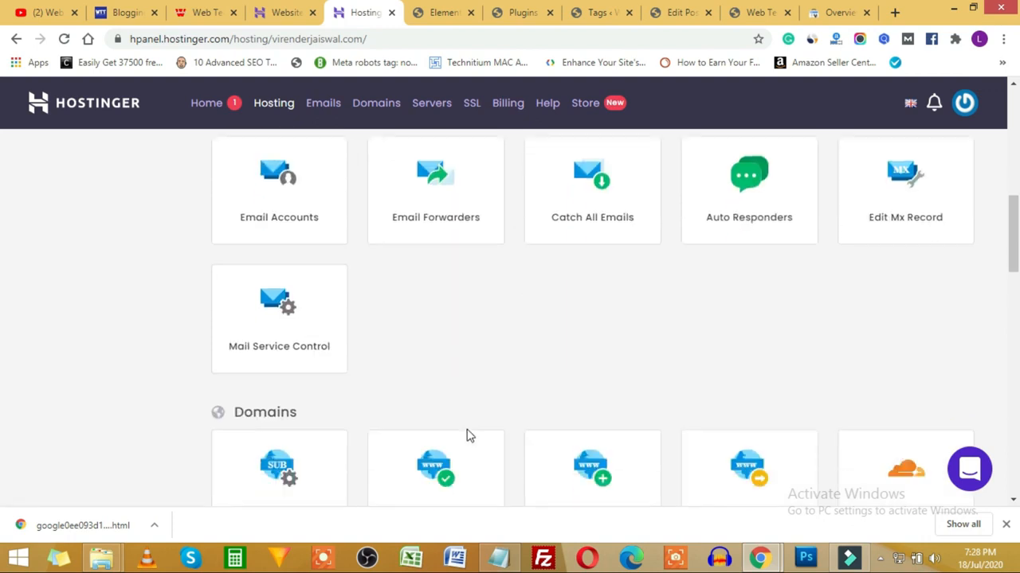
scroll(402, 427, down, 6)
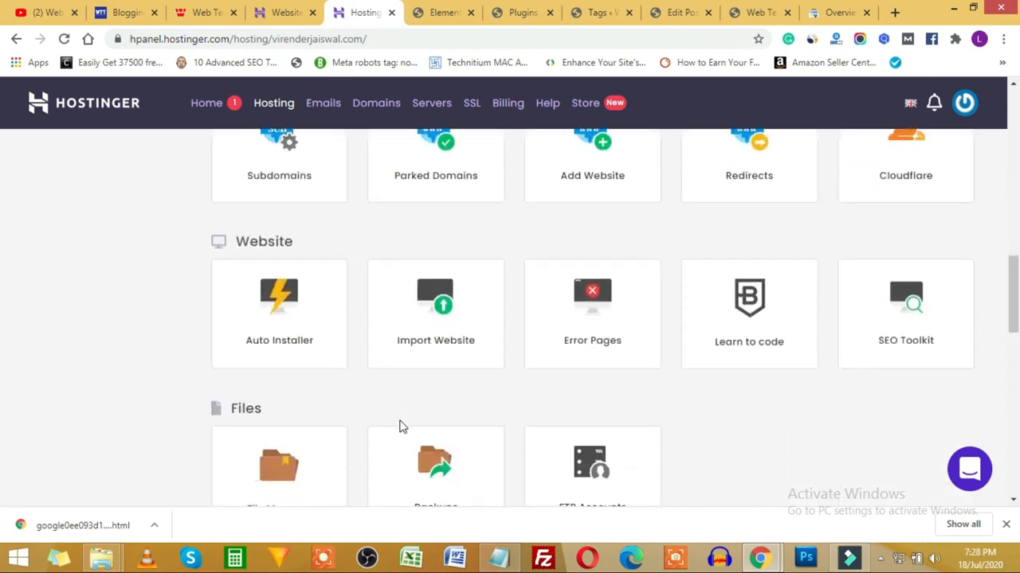
click(304, 385)
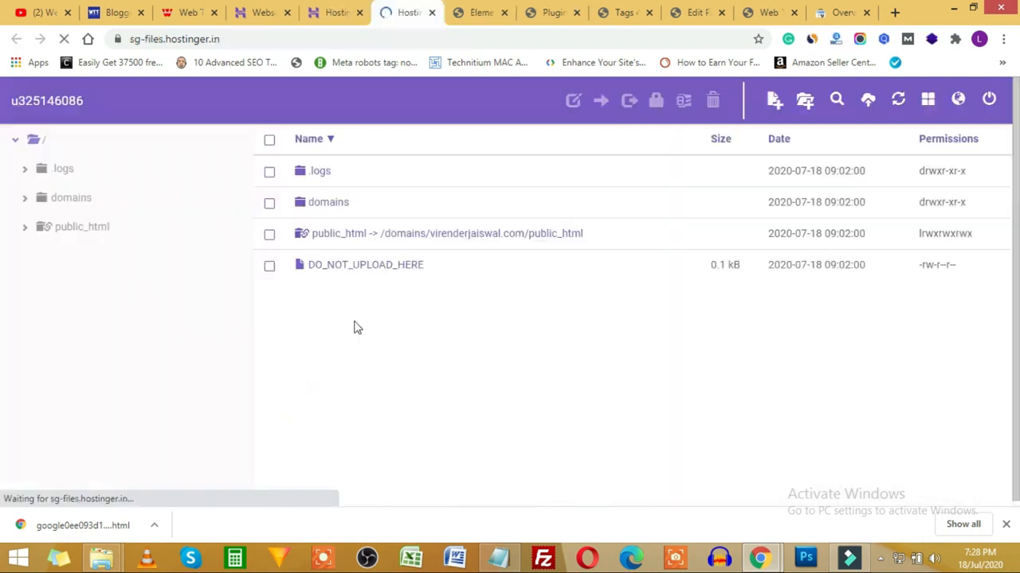
Step: Upload google0ee093d158e39198.html into public_html and refresh the file list
double_click(329, 243)
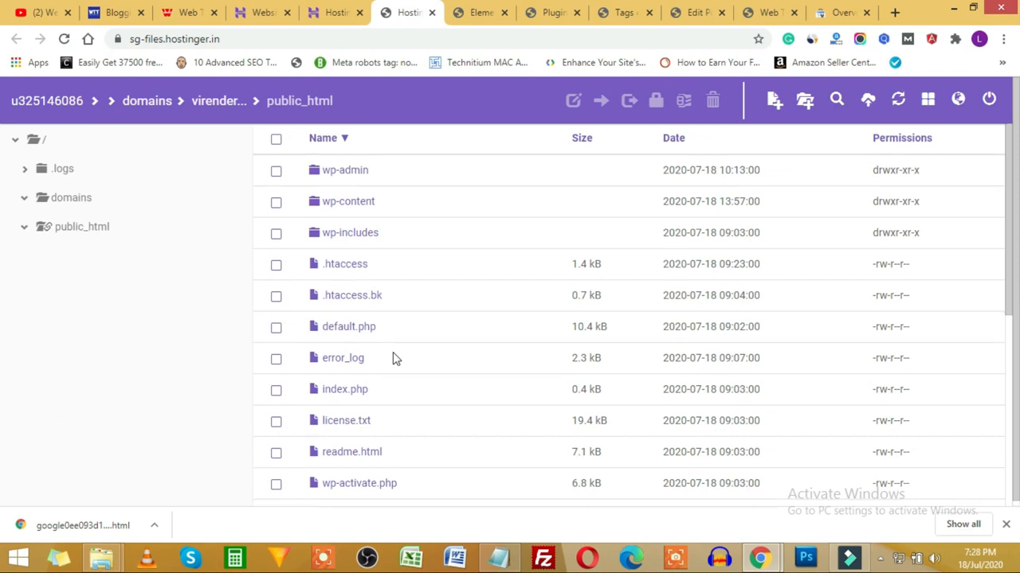
scroll(393, 359, down, 5)
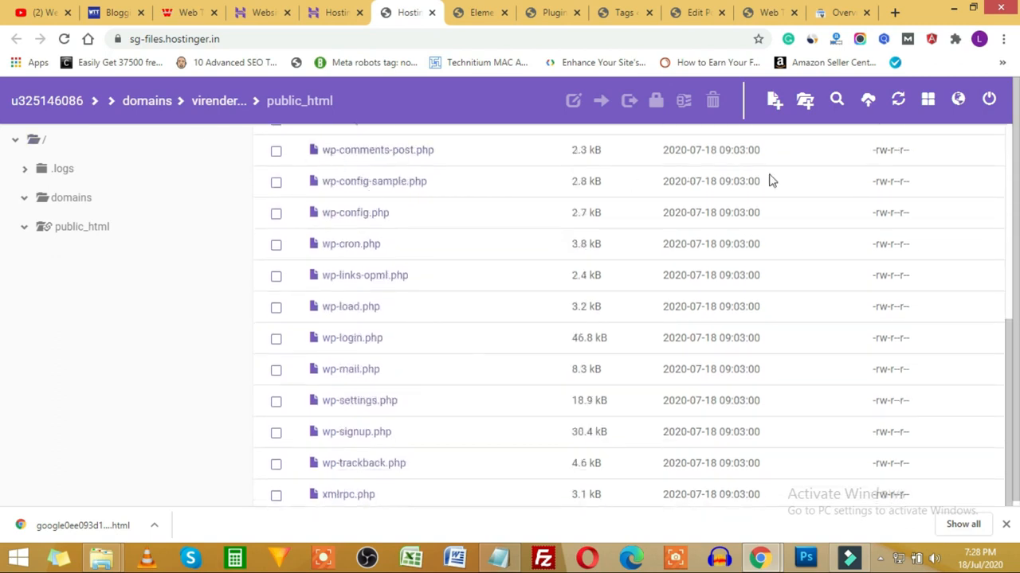
click(869, 101)
click(563, 205)
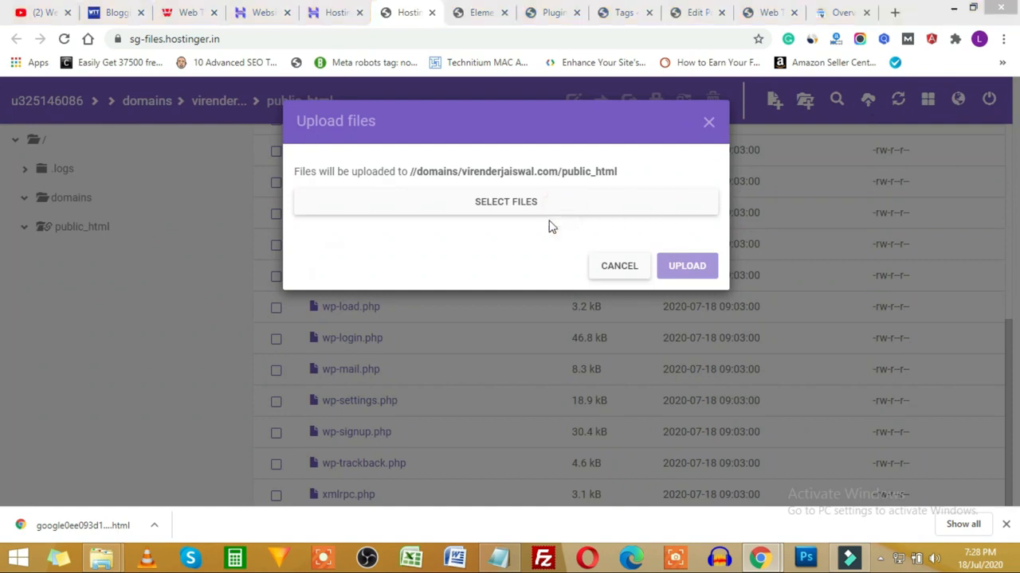
click(426, 209)
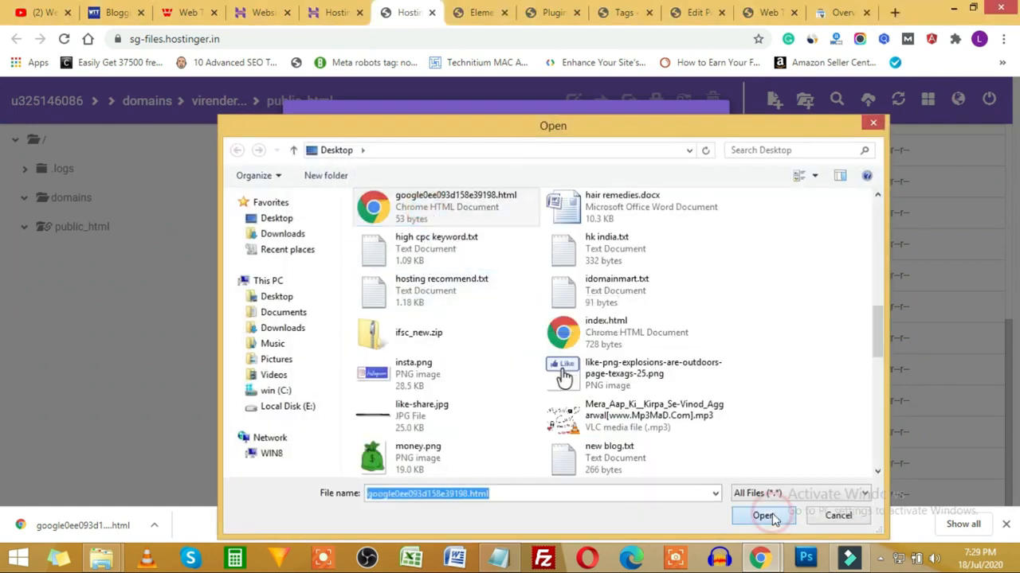
click(765, 515)
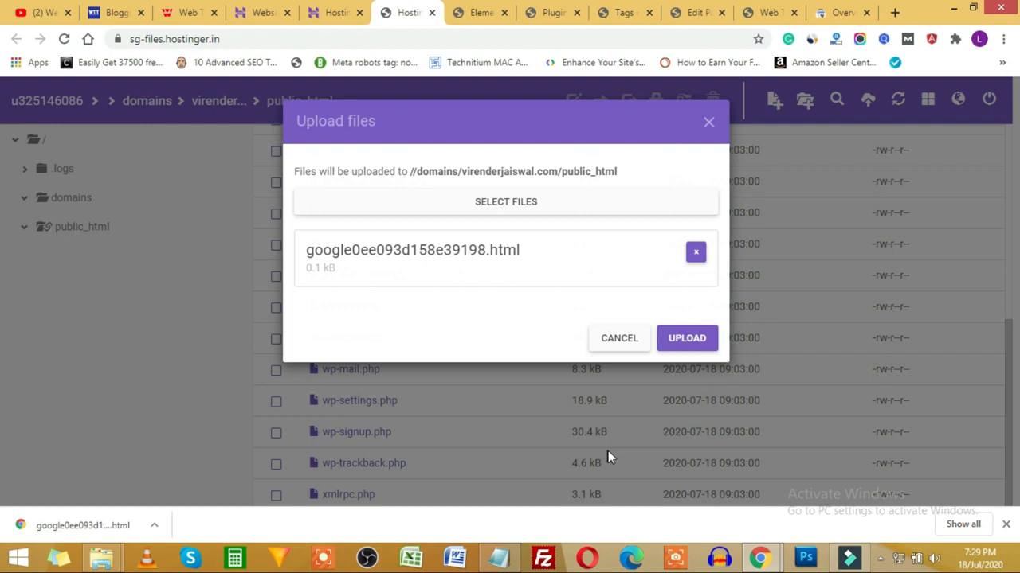
click(684, 338)
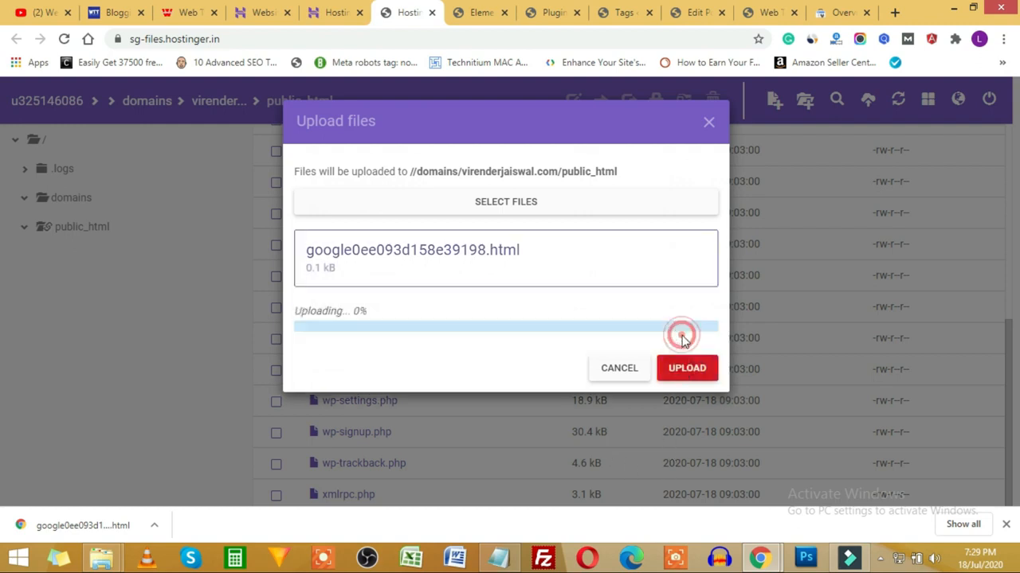
click(903, 107)
Step: Verify virenderjaiswal.com ownership with the uploaded HTML file and dismiss the success message
click(841, 12)
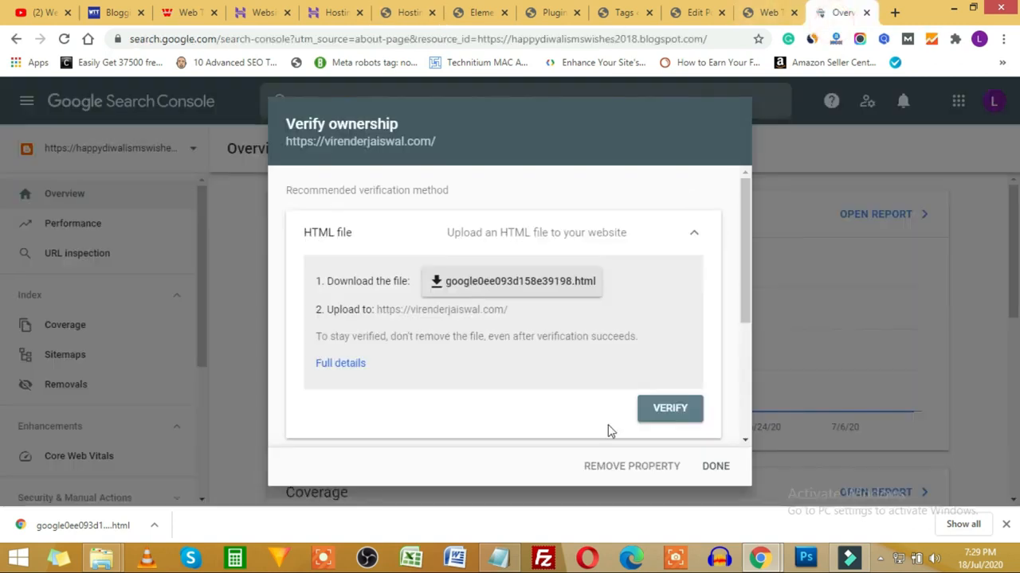
click(674, 411)
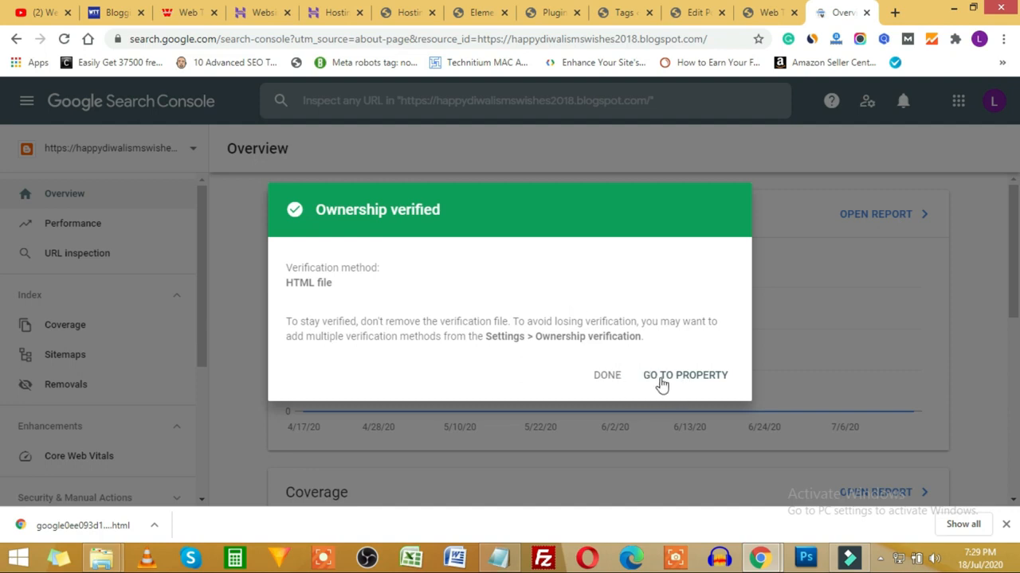
click(606, 377)
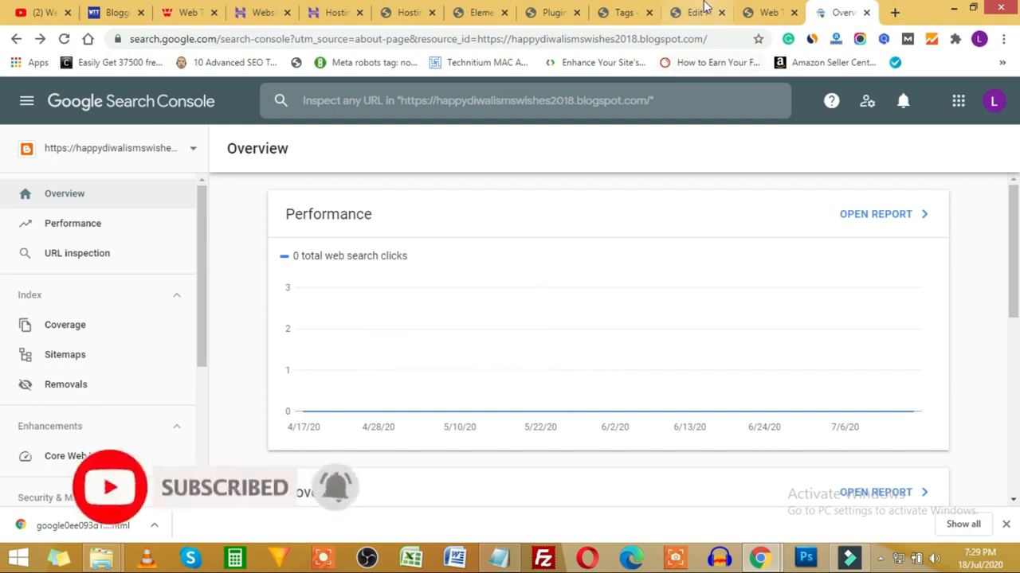
click(428, 10)
Step: Go to the WordPress installed plugins page and hide the recent downloads bar
click(459, 8)
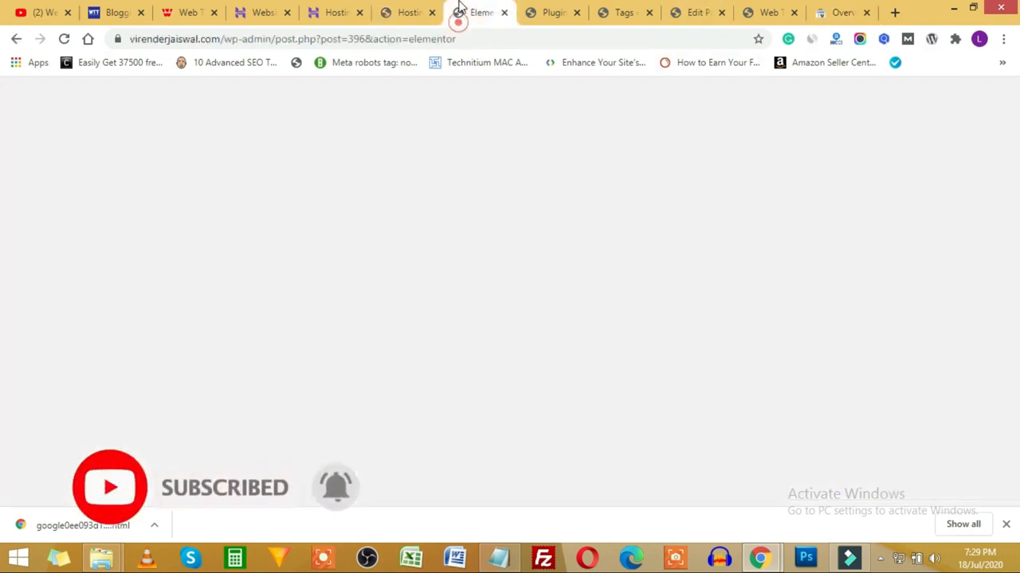
click(549, 12)
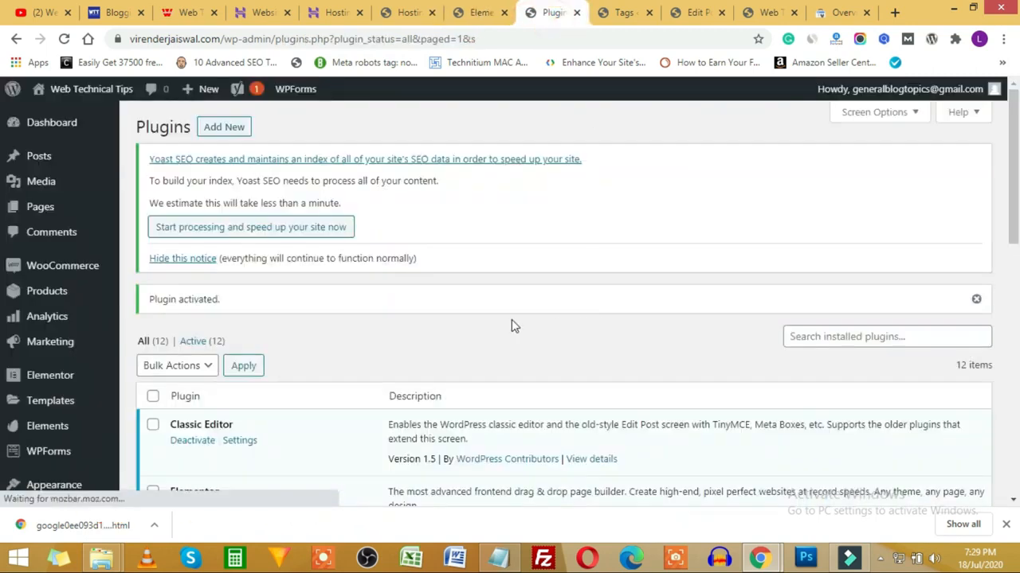
scroll(32, 470, down, 2)
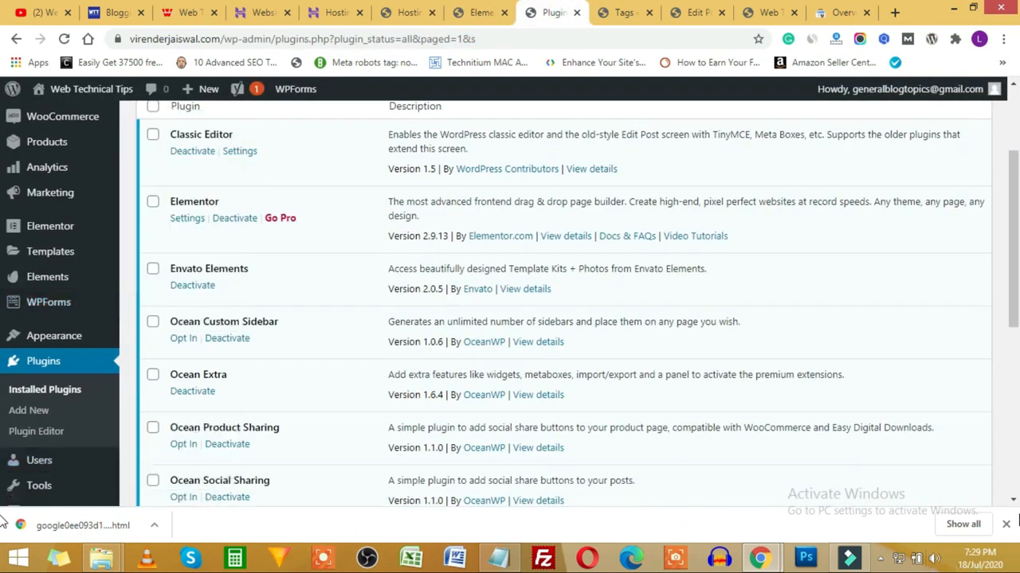
click(1006, 527)
scroll(16, 430, down, 4)
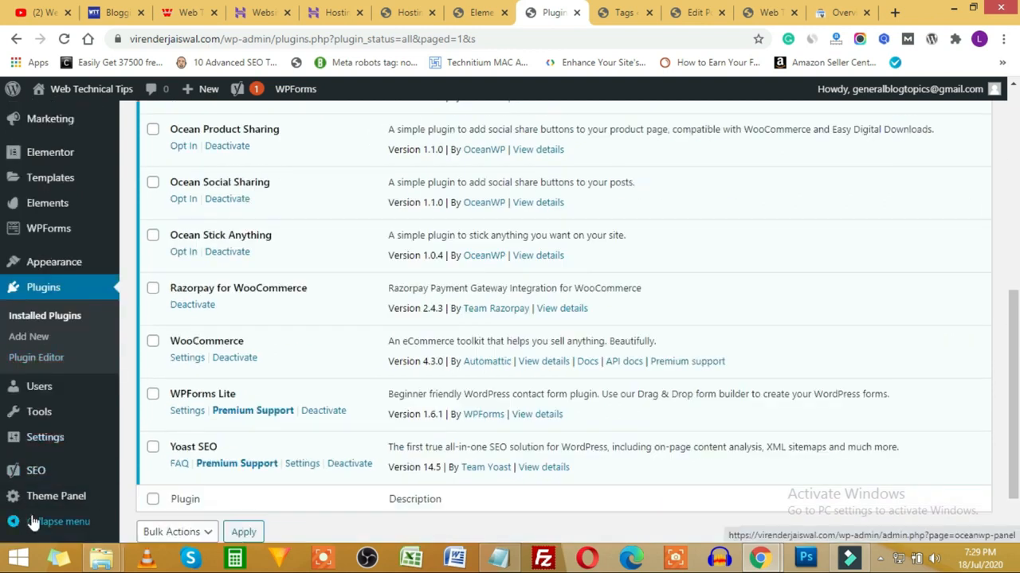
Step: Open Yoast SEO's Search Appearance page and review its Knowledge Graph organization settings
click(37, 475)
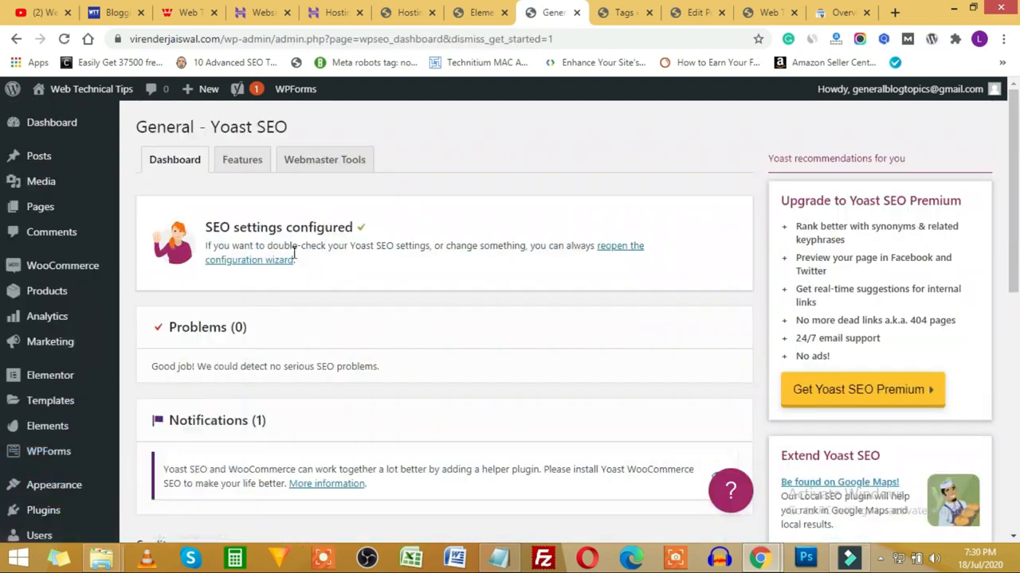
scroll(395, 339, down, 3)
click(35, 448)
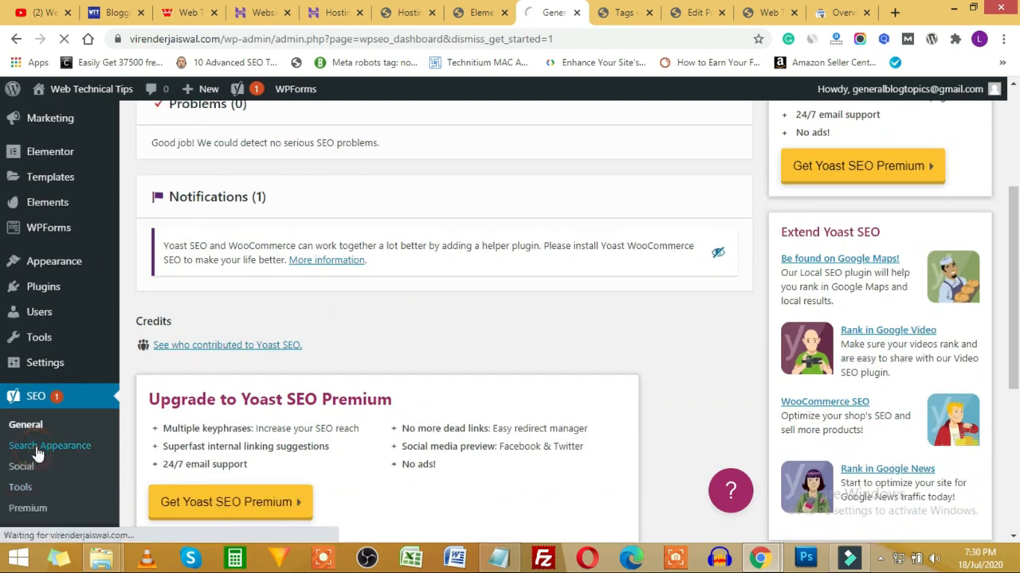
scroll(422, 378, down, 4)
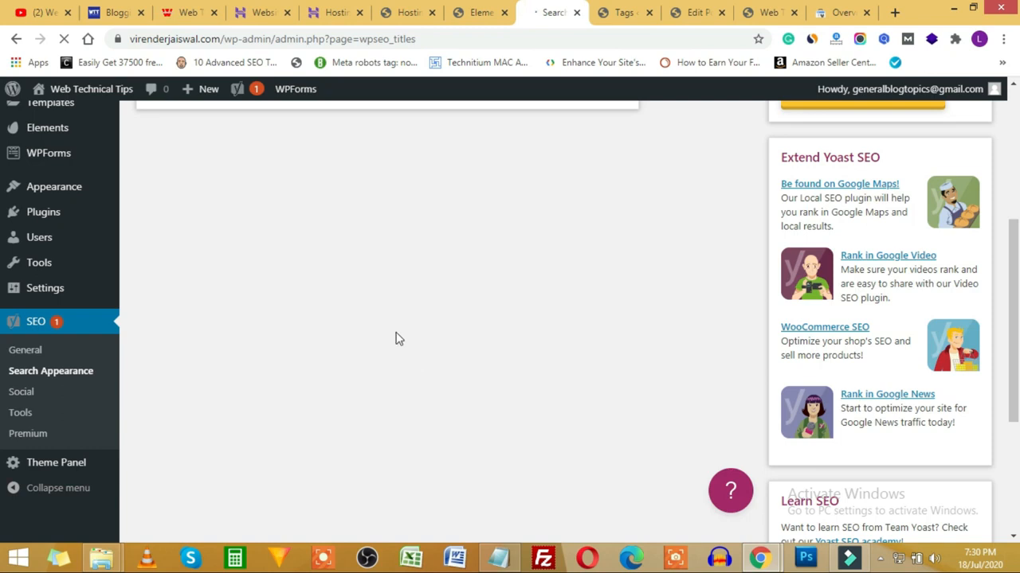
scroll(347, 304, down, 4)
scroll(339, 310, up, 1)
scroll(338, 310, down, 1)
scroll(338, 310, up, 5)
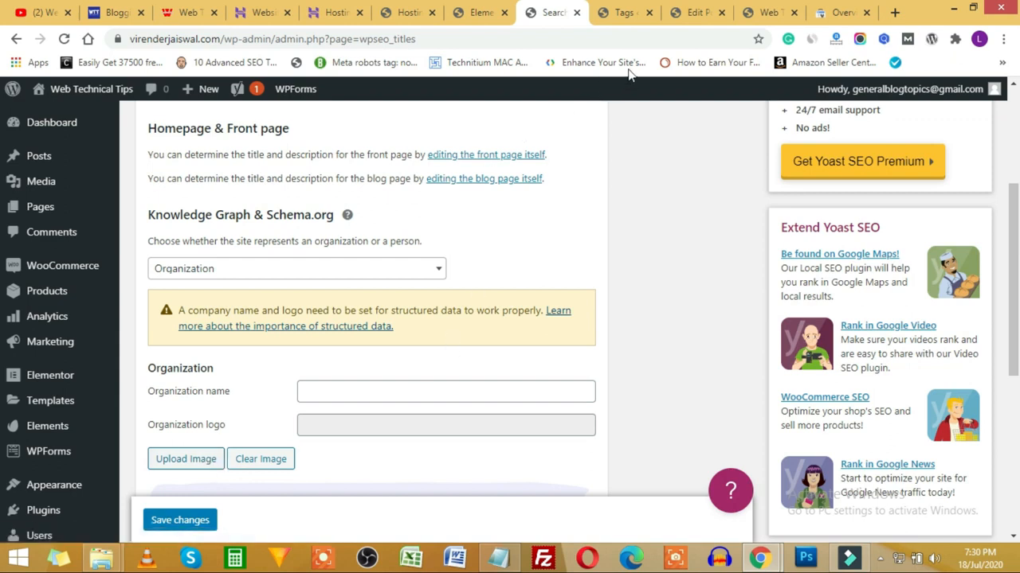
click(767, 12)
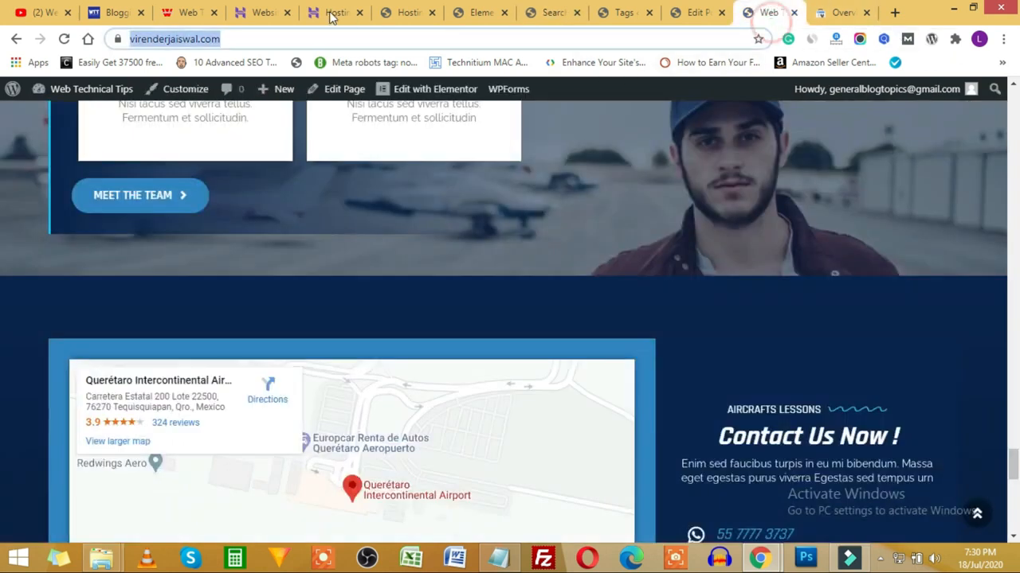
Step: Load the site's /sitemap.xml, which resolves to sitemap_index.xml, and select that filename in the URL
click(263, 38)
text(/site)
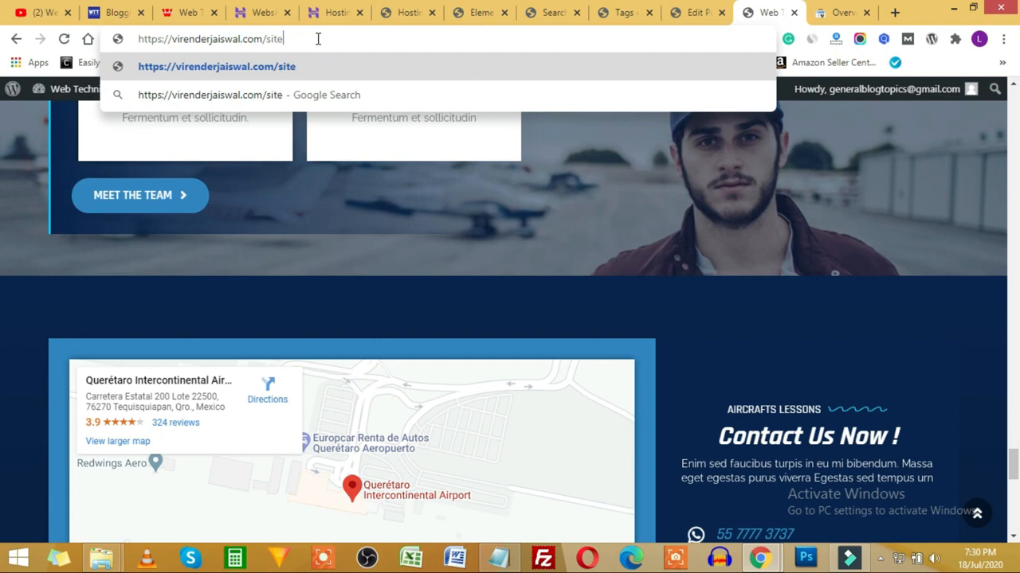
text(map.xml)
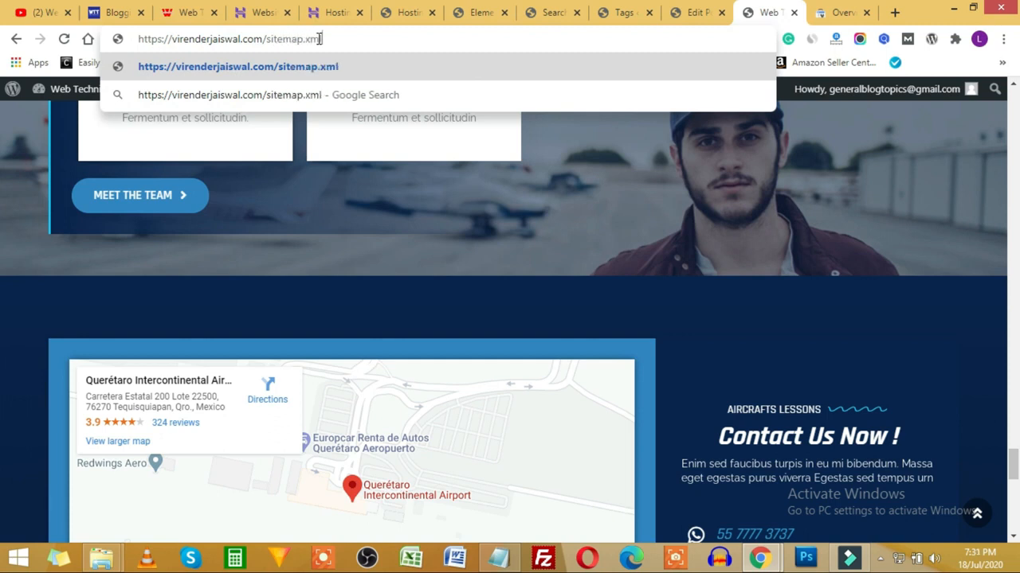
key(Return)
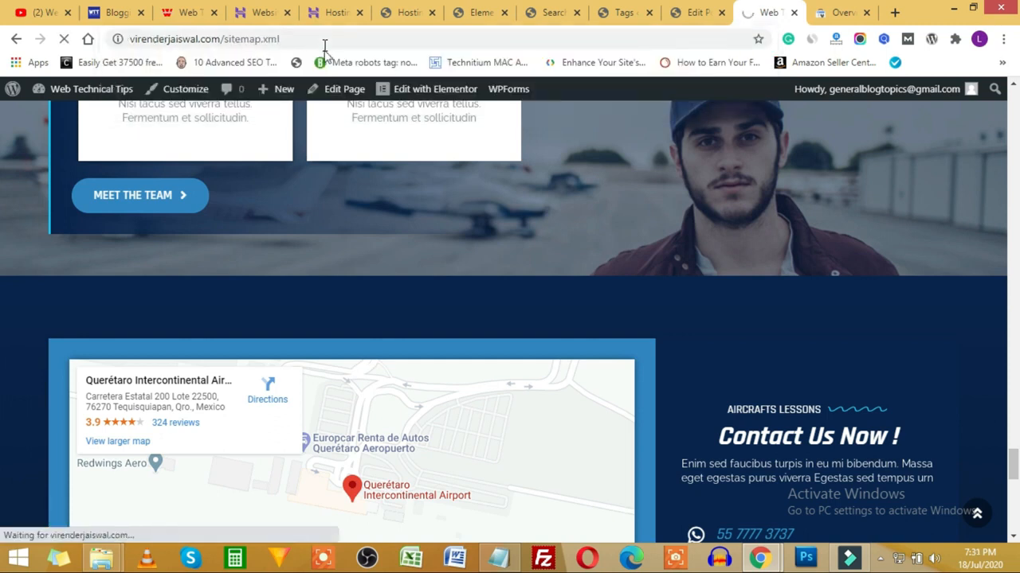
click(280, 40)
click(319, 39)
drag(344, 39, 257, 39)
key(ctrl+c)
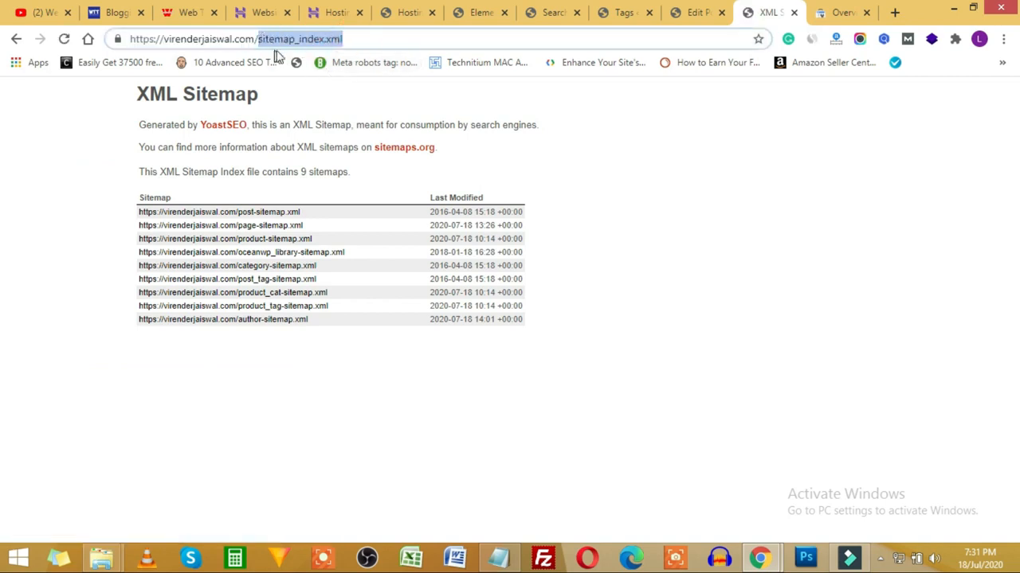
Step: Submit sitemap_index.xml in the Sitemaps report of the virenderjaiswal.com property
click(840, 12)
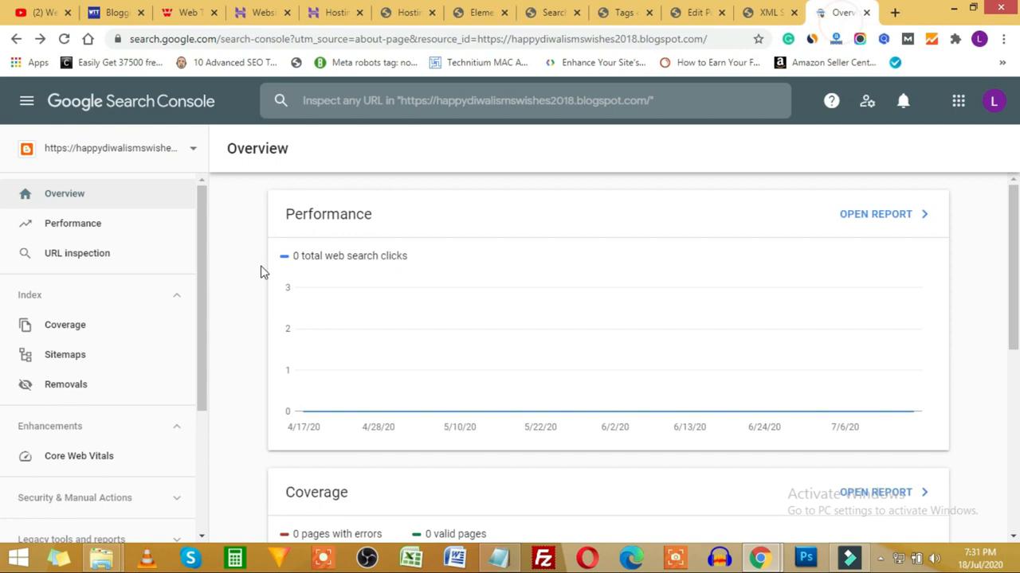
click(77, 366)
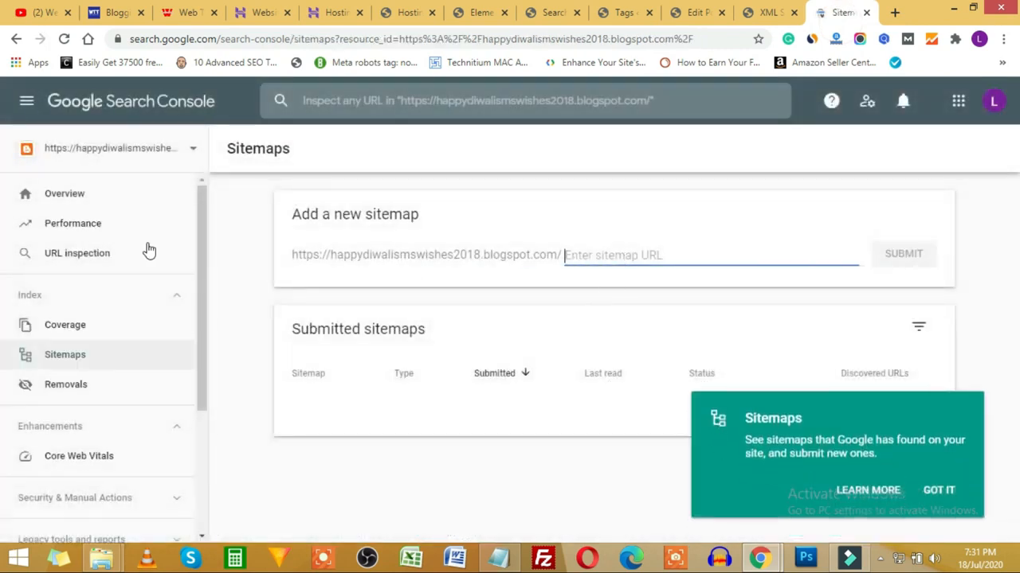
click(157, 155)
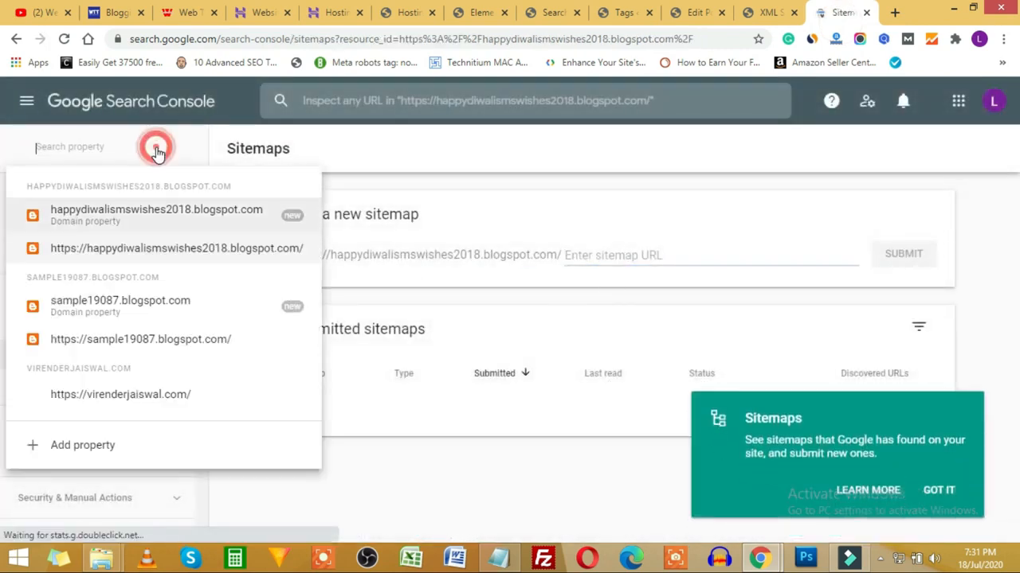
click(124, 398)
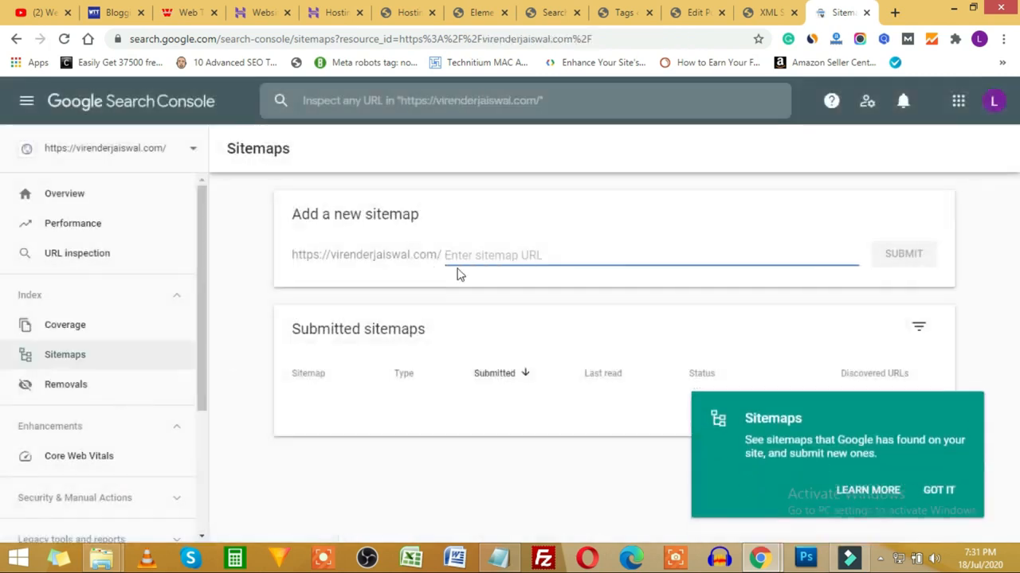
key(ctrl+v)
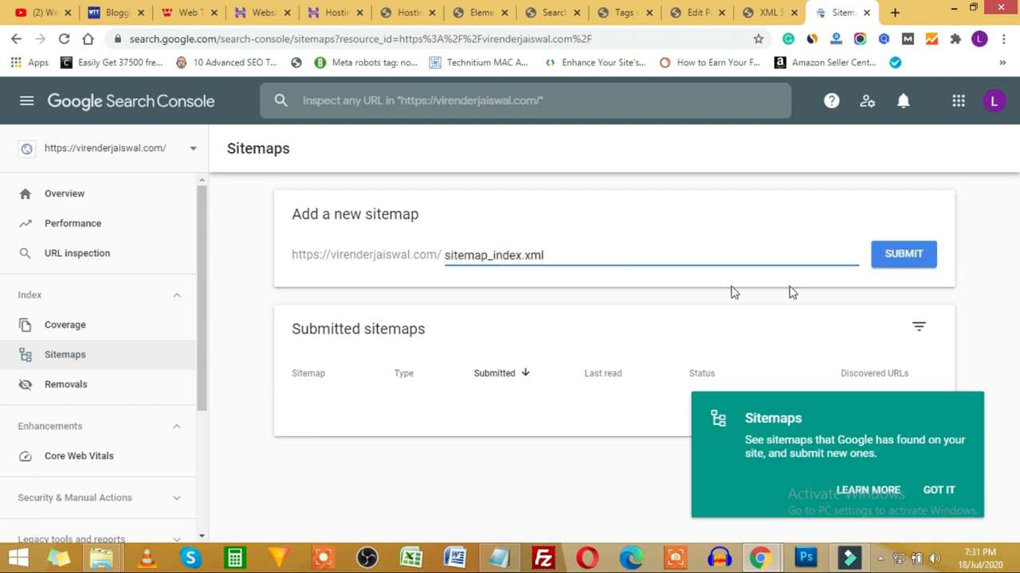
click(911, 271)
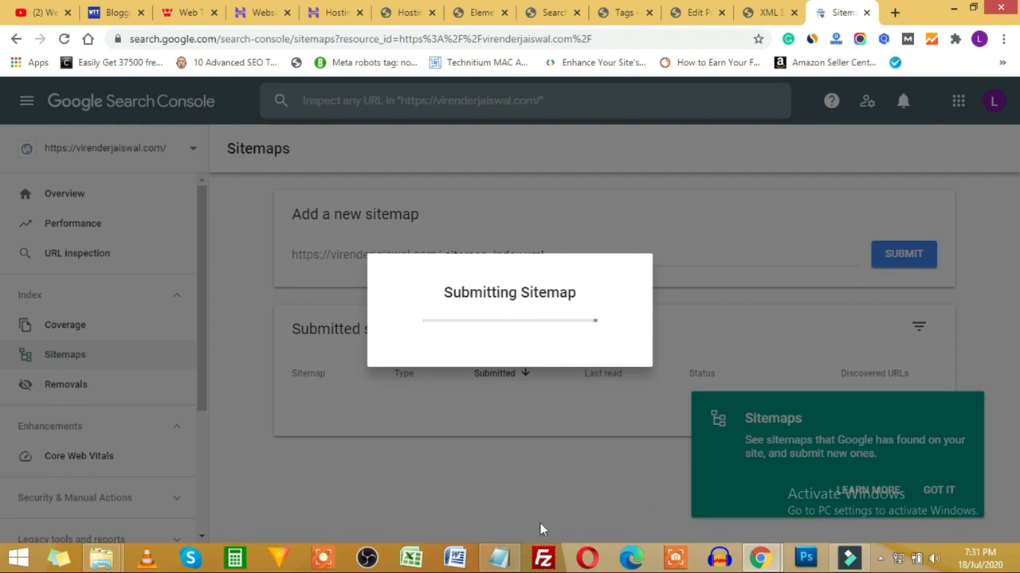
click(498, 558)
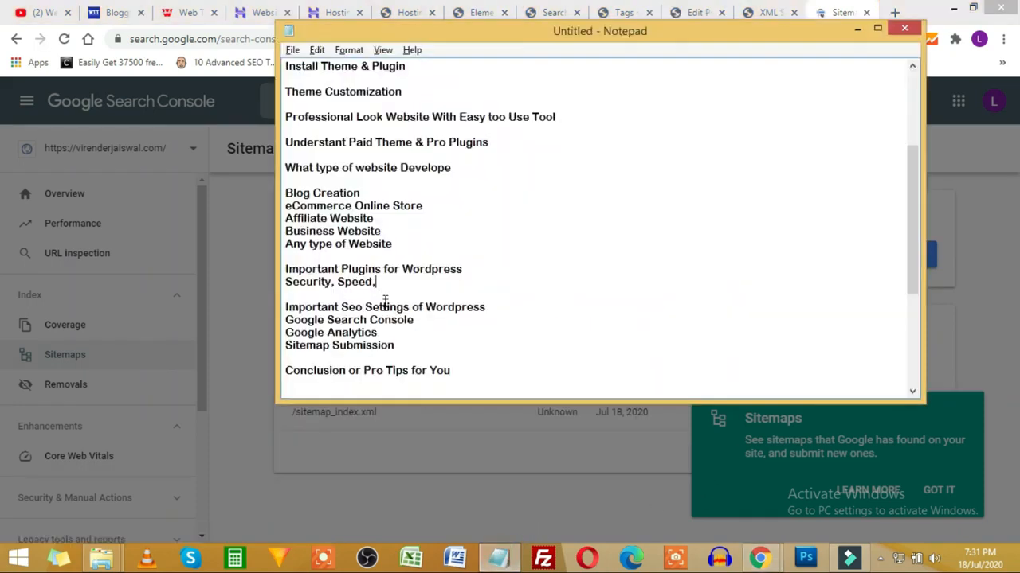
Step: Highlight the Sitemap Submission, Google Search Console and Google Analytics lines, then open a new tab
drag(392, 345, 286, 357)
drag(407, 320, 296, 321)
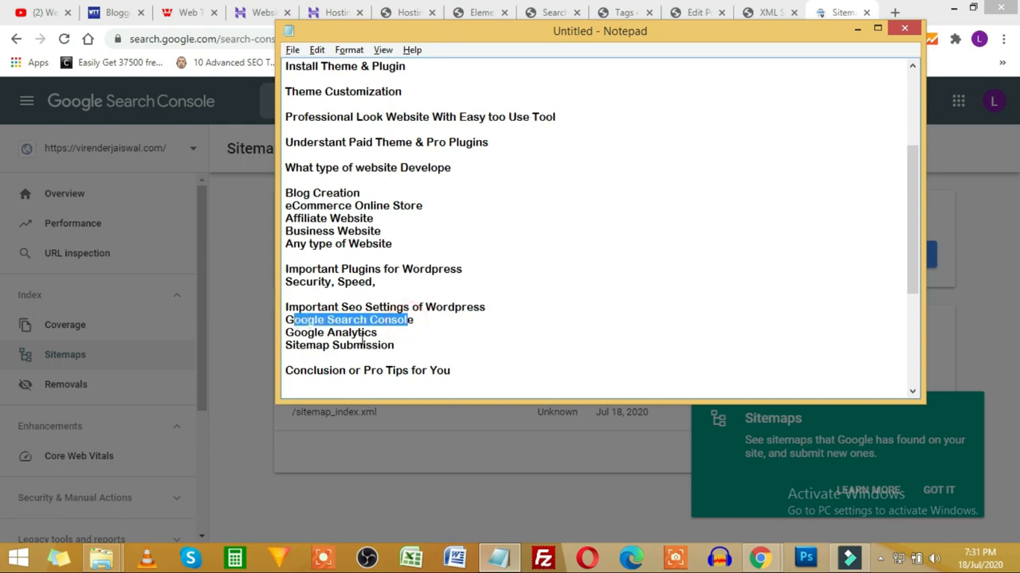
drag(365, 336, 316, 334)
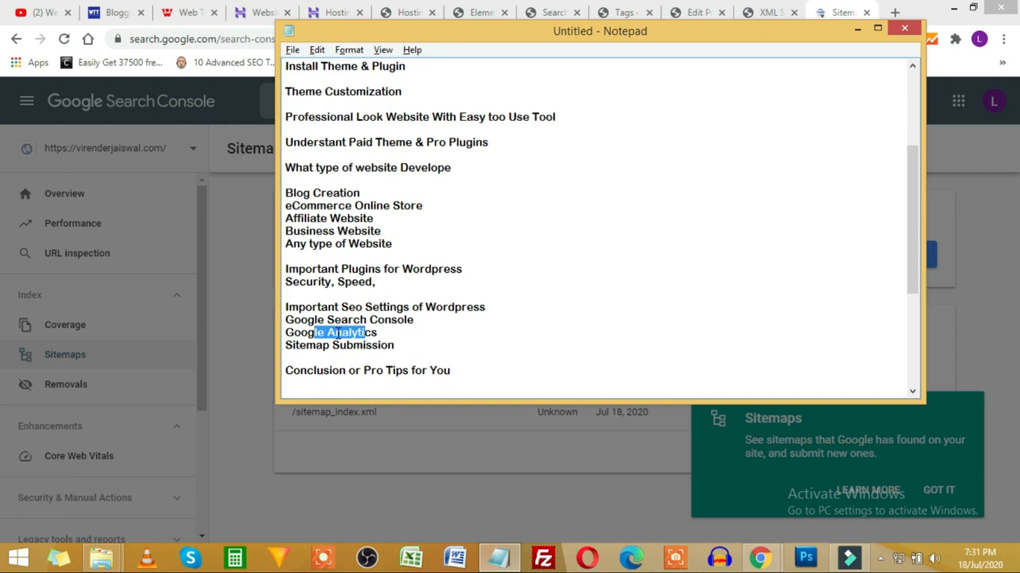
click(894, 11)
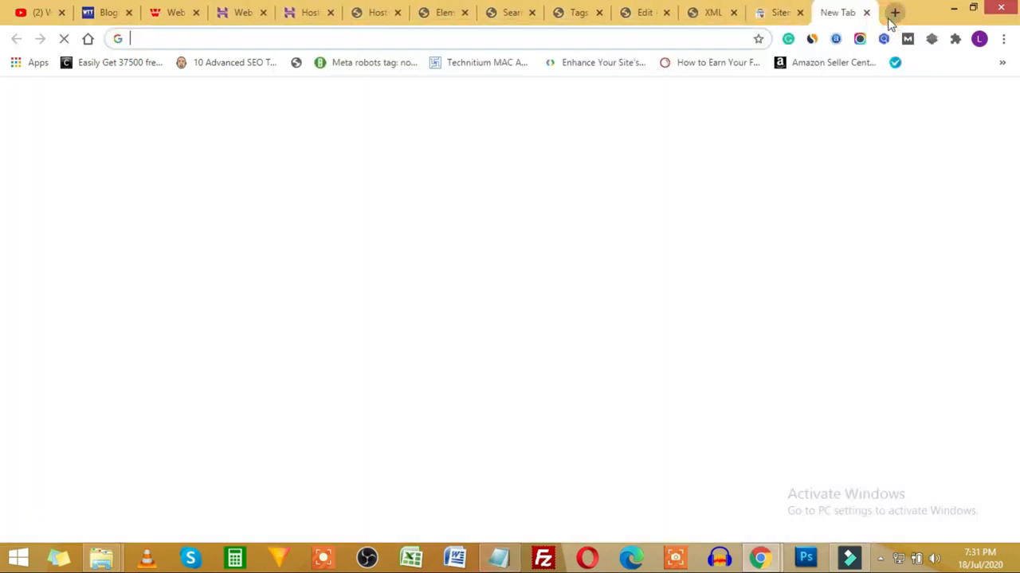
Step: Search for 'google analytics', open Google Analytics, and go to its Admin page
text(google analytics)
key(Return)
click(209, 237)
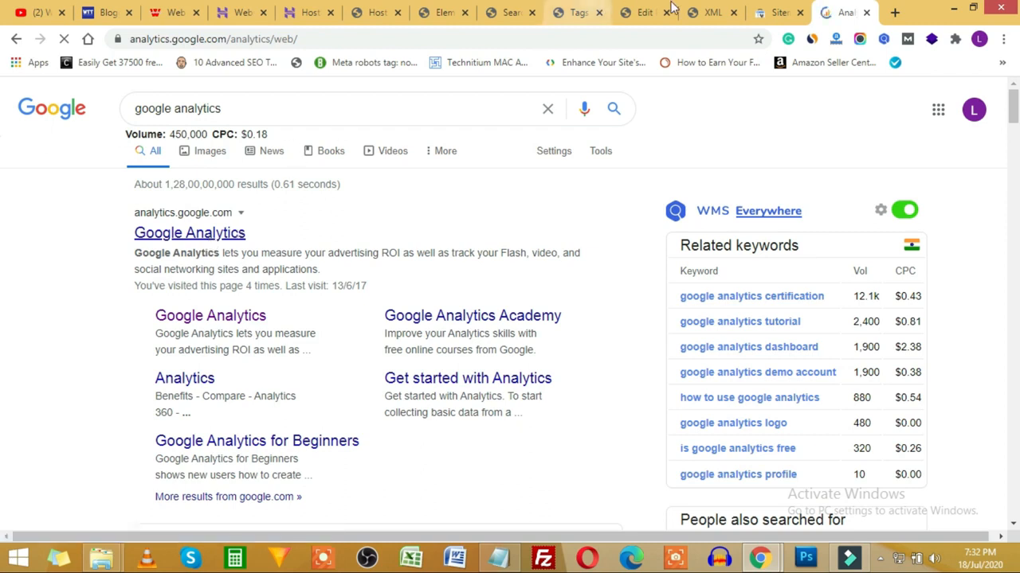
click(577, 12)
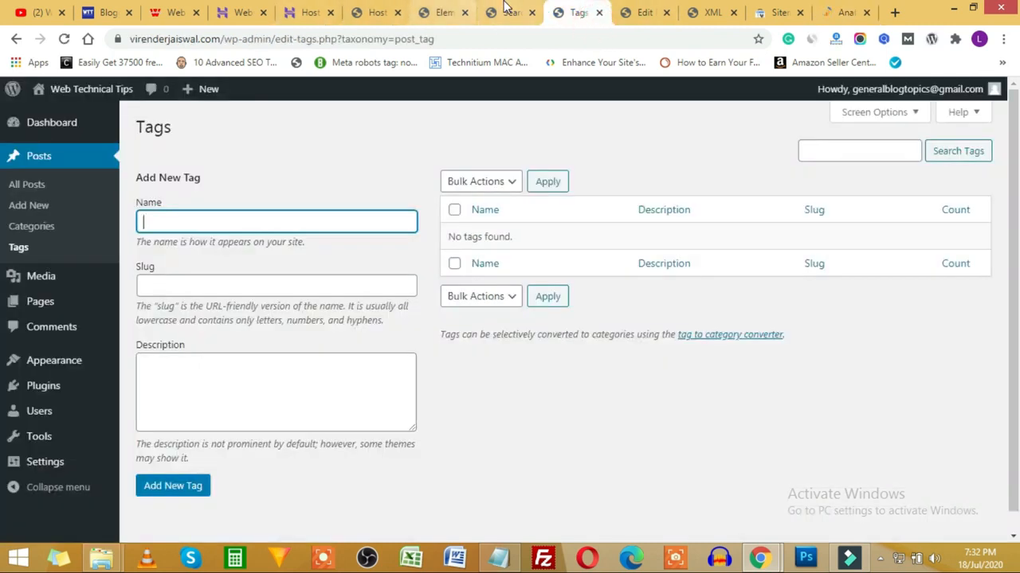
click(507, 8)
click(630, 7)
click(700, 7)
drag(251, 39, 129, 38)
key(ctrl+c)
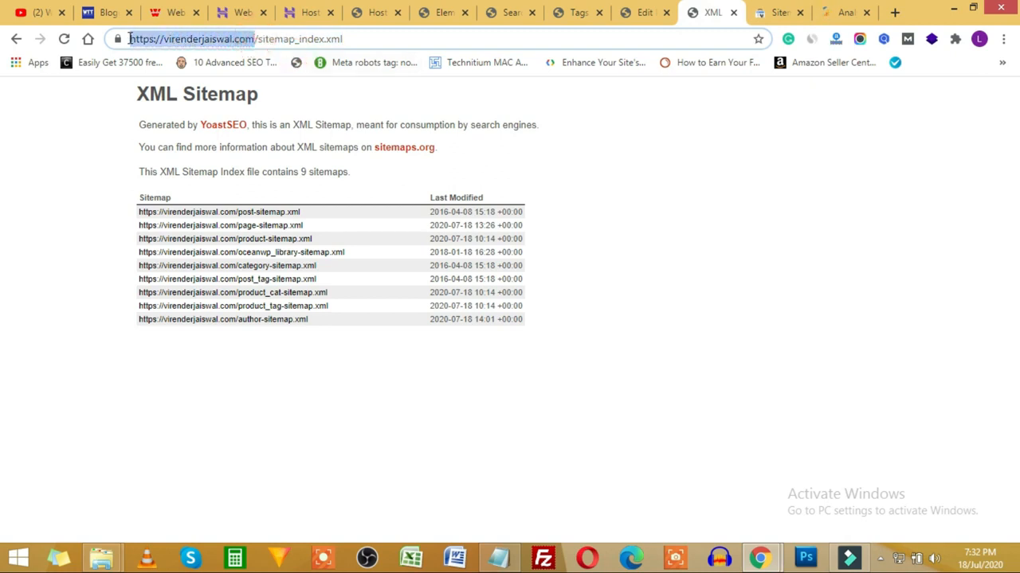
click(826, 9)
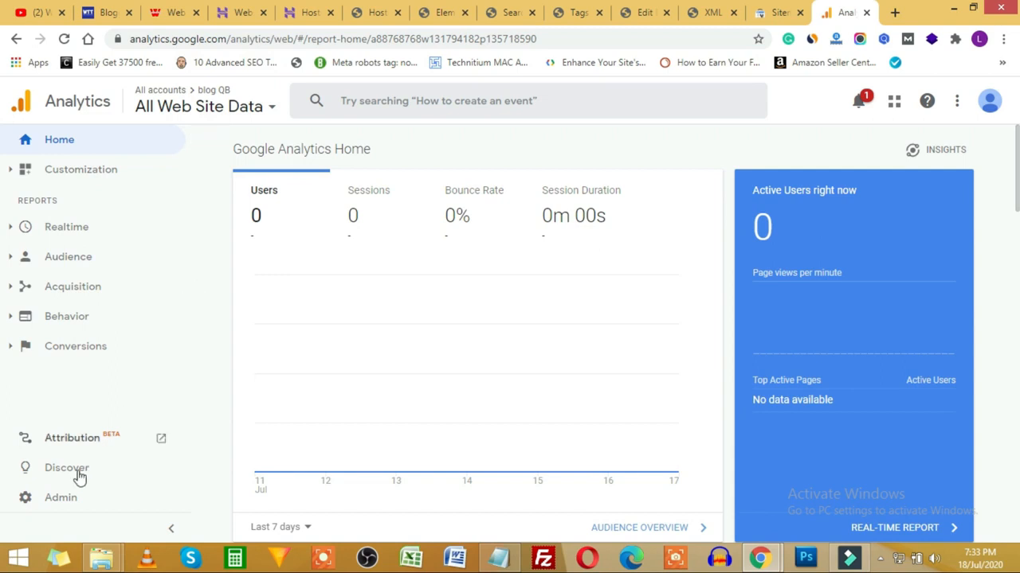
click(54, 502)
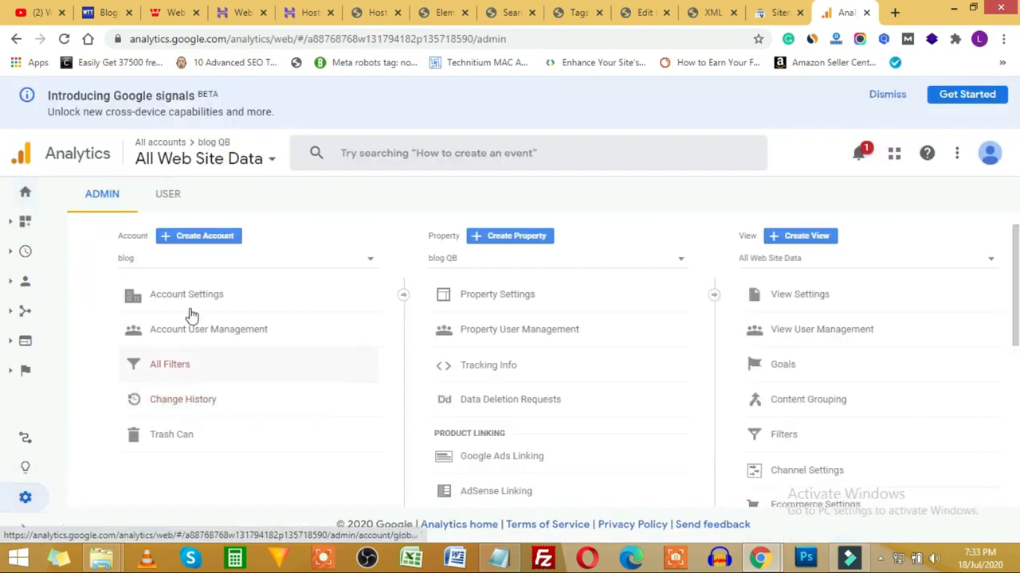
Step: Start a new Analytics account, enter its name, and choose Web as what to measure
click(215, 239)
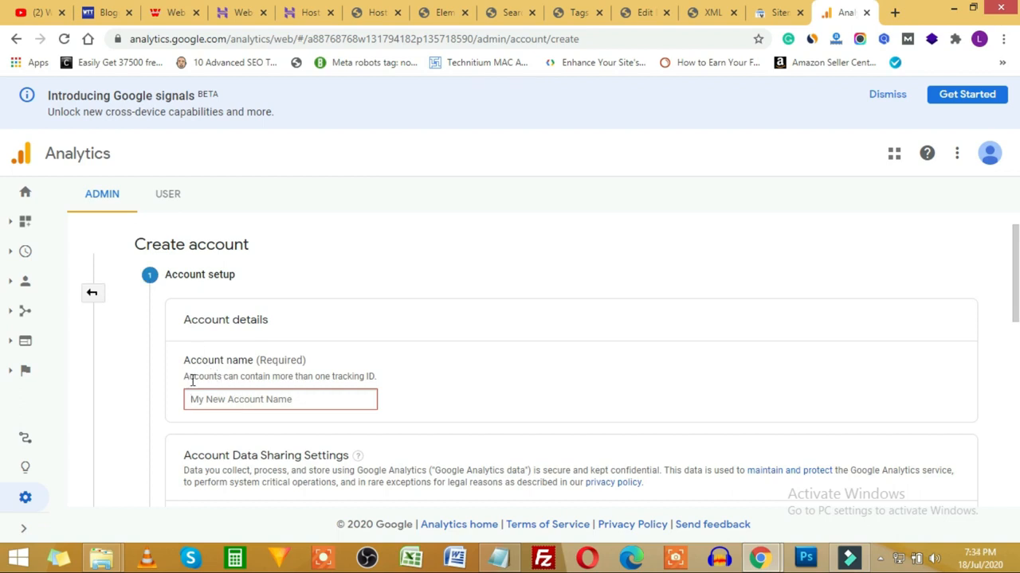
scroll(228, 341, down, 1)
click(228, 325)
text(virender jaiswal)
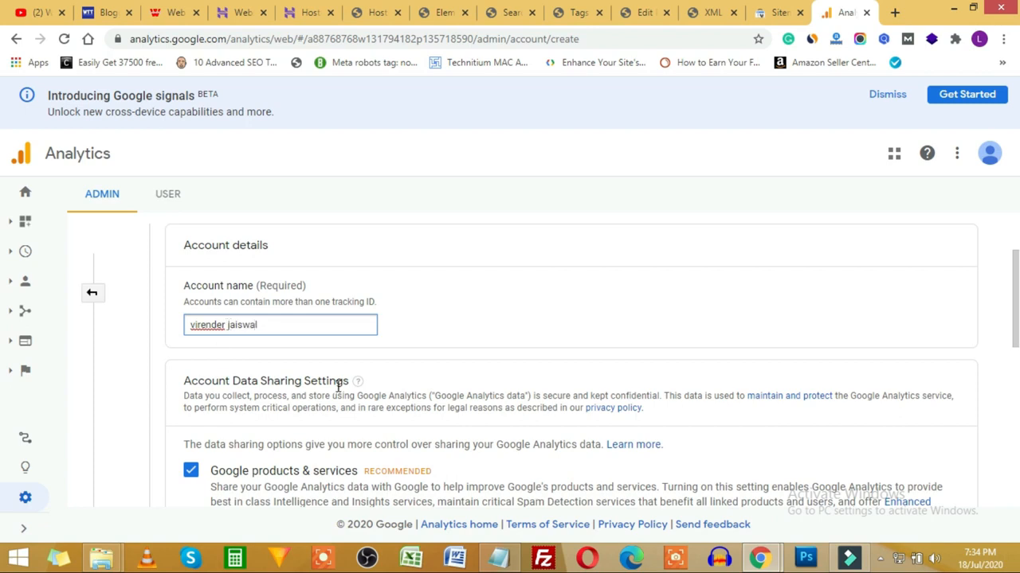
scroll(339, 386, down, 6)
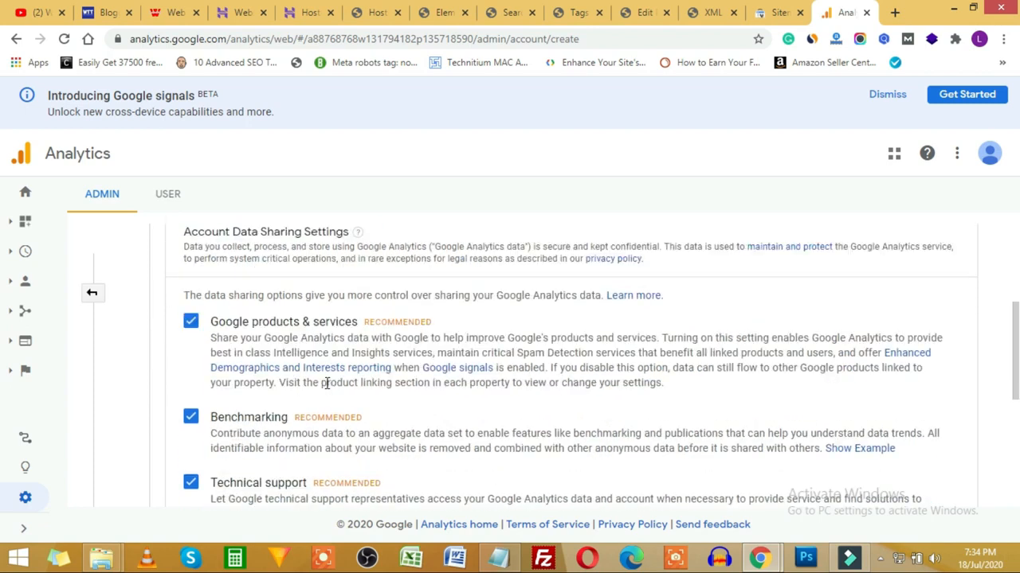
click(199, 414)
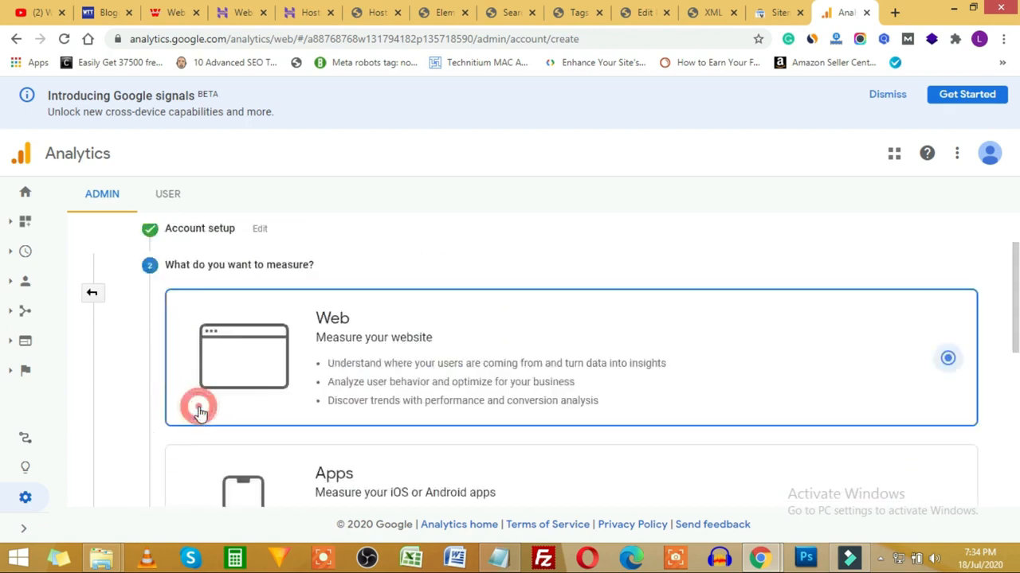
scroll(597, 338, down, 2)
scroll(597, 342, down, 3)
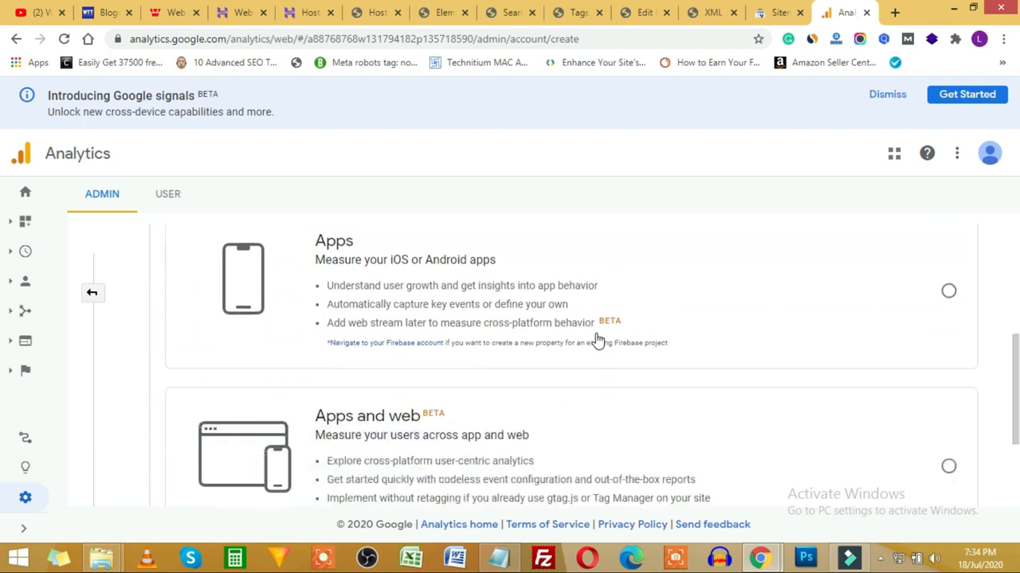
scroll(518, 346, up, 2)
scroll(518, 346, up, 3)
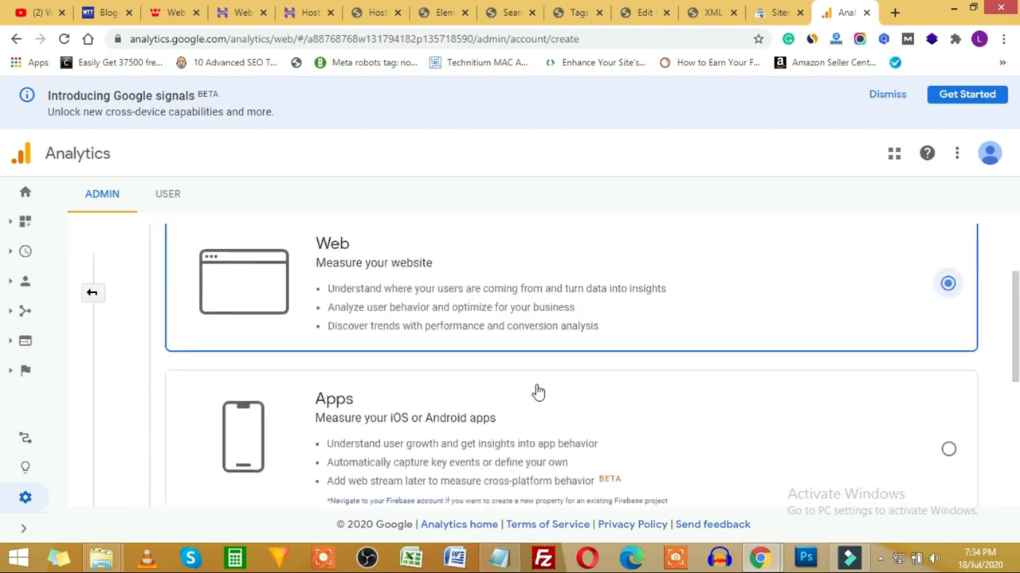
scroll(558, 358, down, 3)
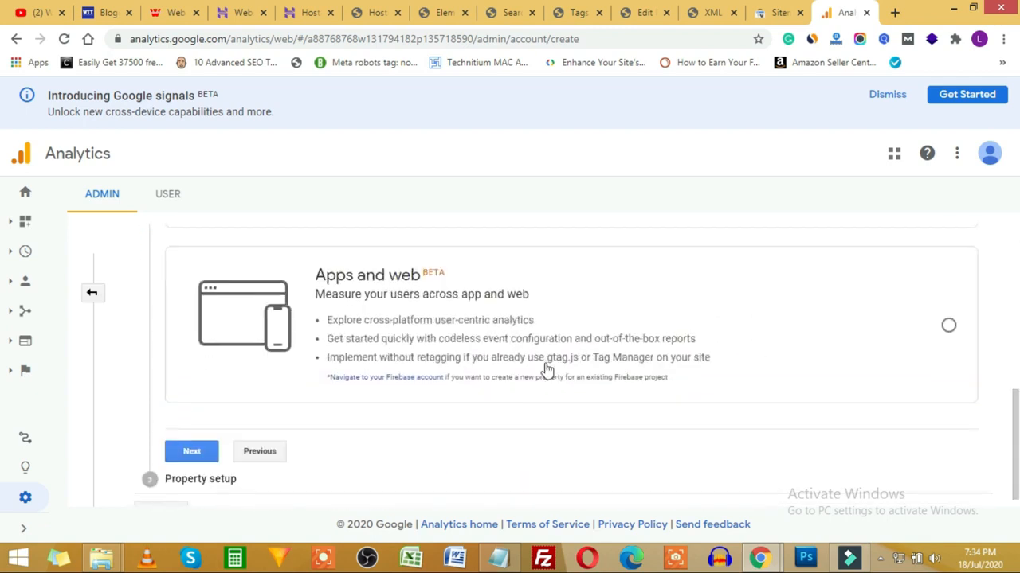
click(200, 439)
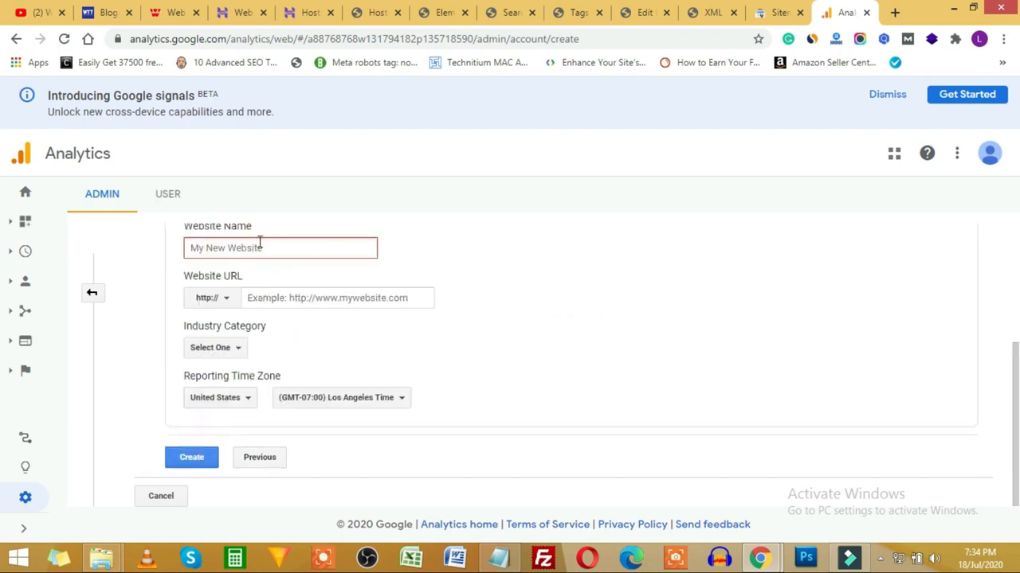
Step: Enter the website name and site URL, without duplicate prefix or trailing slash, under https
text(virender)
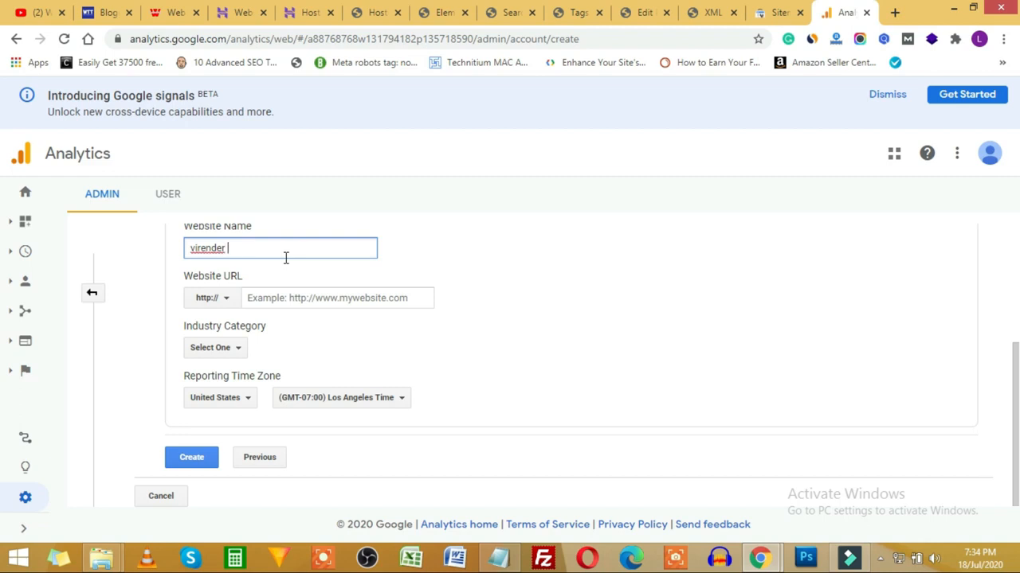
click(291, 298)
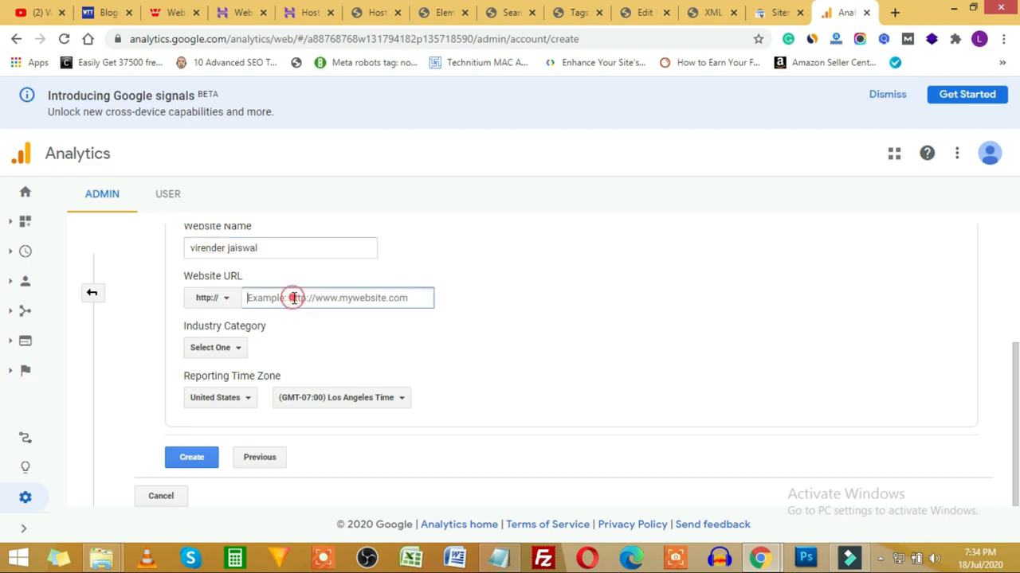
key(ctrl+v)
drag(276, 297, 238, 296)
key(BackSpace)
click(364, 288)
key(BackSpace)
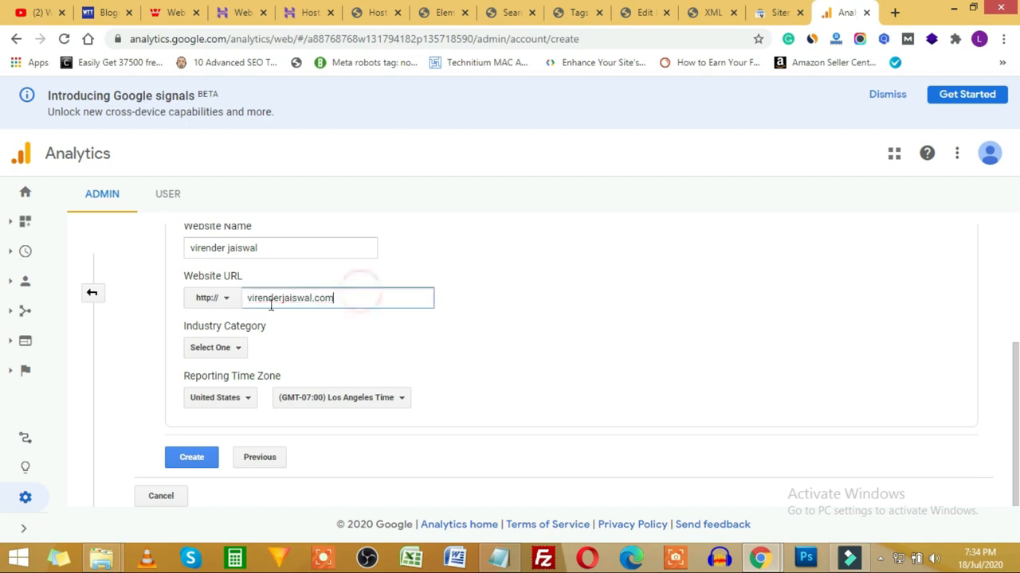
click(223, 304)
click(224, 350)
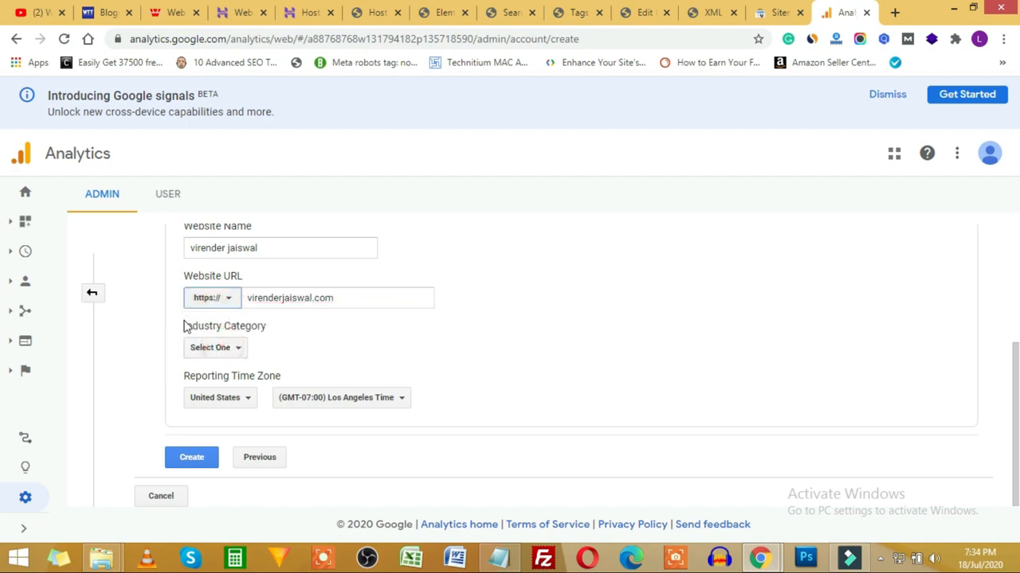
Step: Set the category to Computers and Electronics and the time zone to India, then create it
click(219, 350)
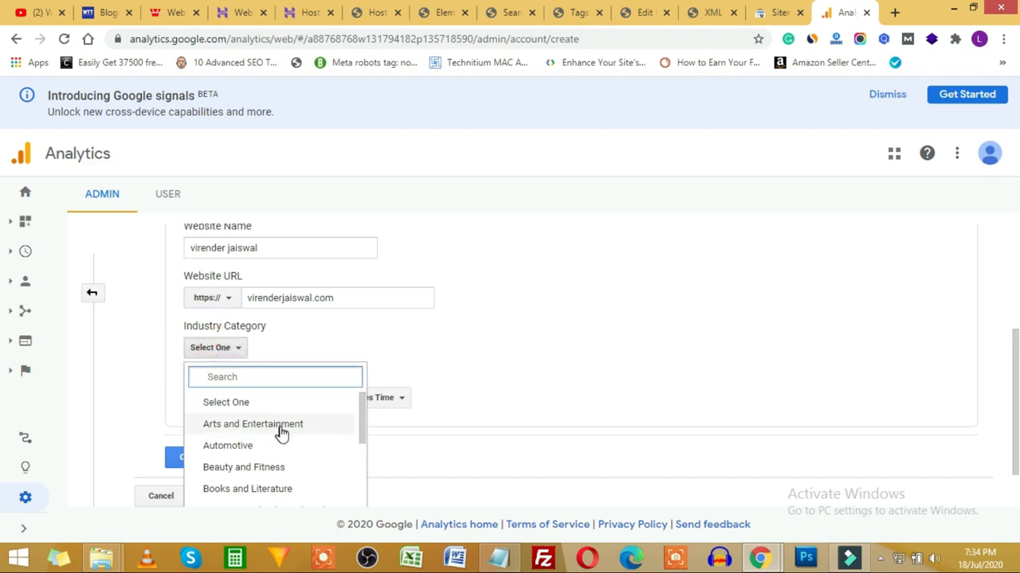
scroll(280, 433, down, 3)
scroll(275, 457, up, 1)
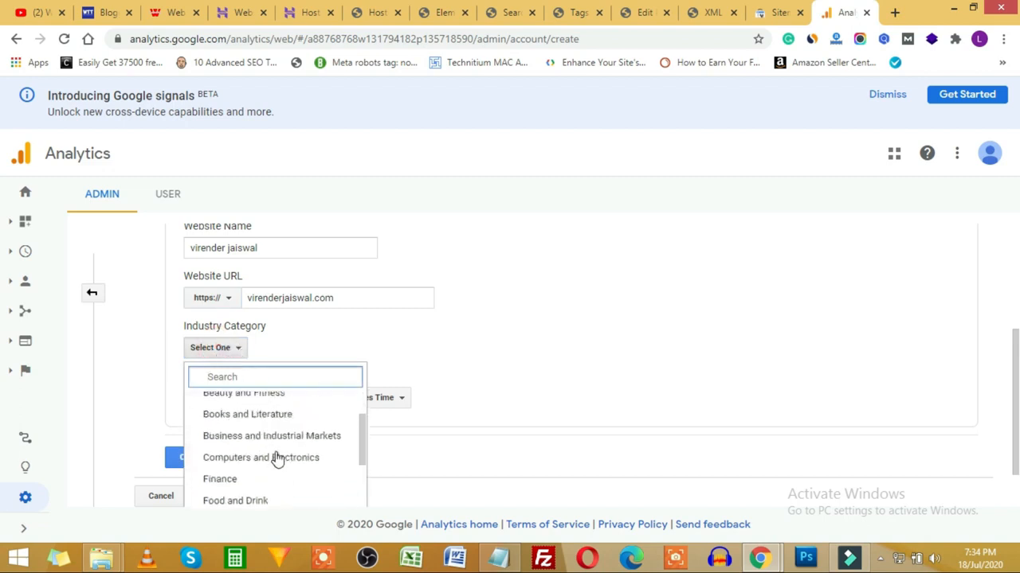
click(273, 457)
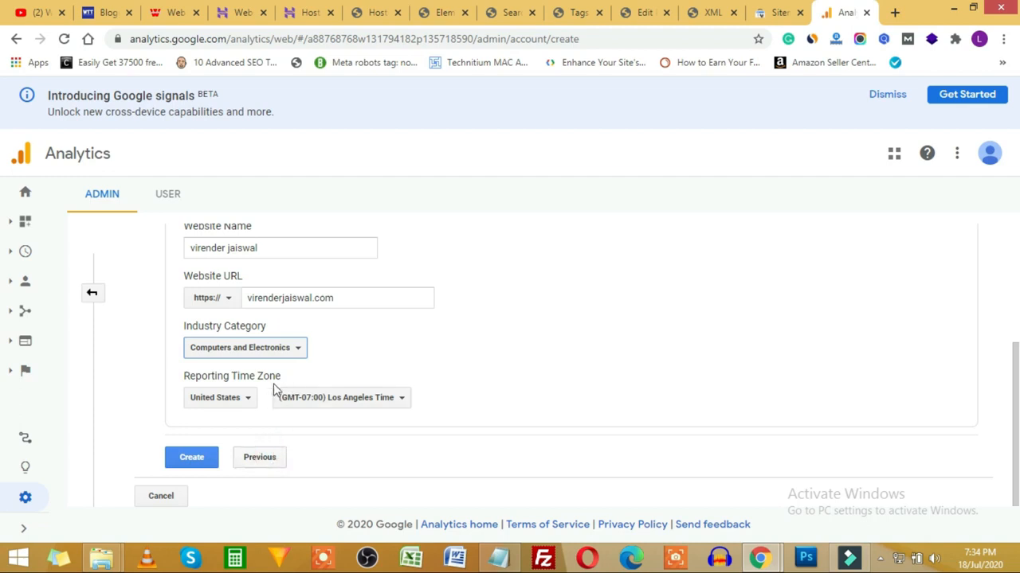
click(228, 403)
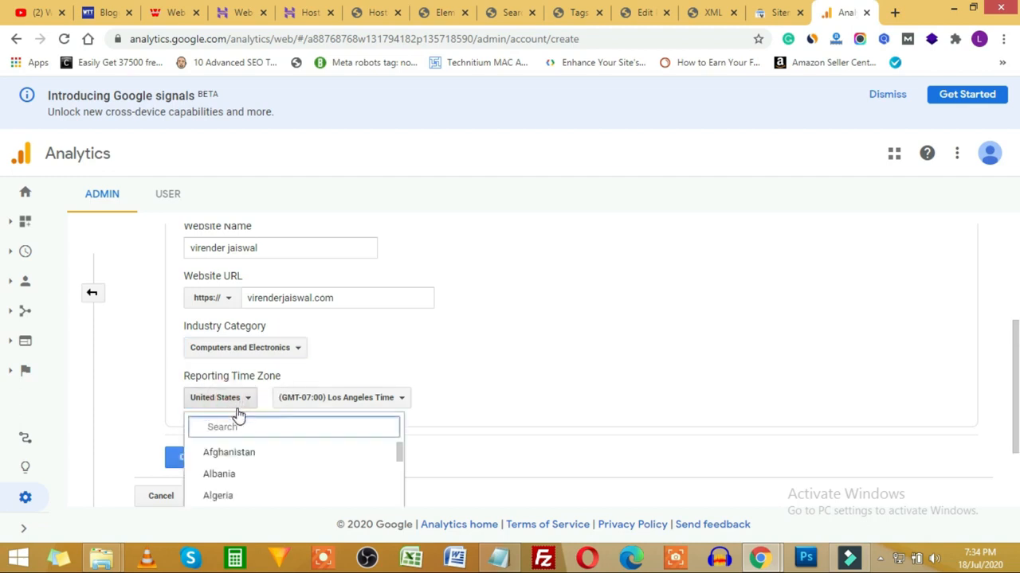
text(india)
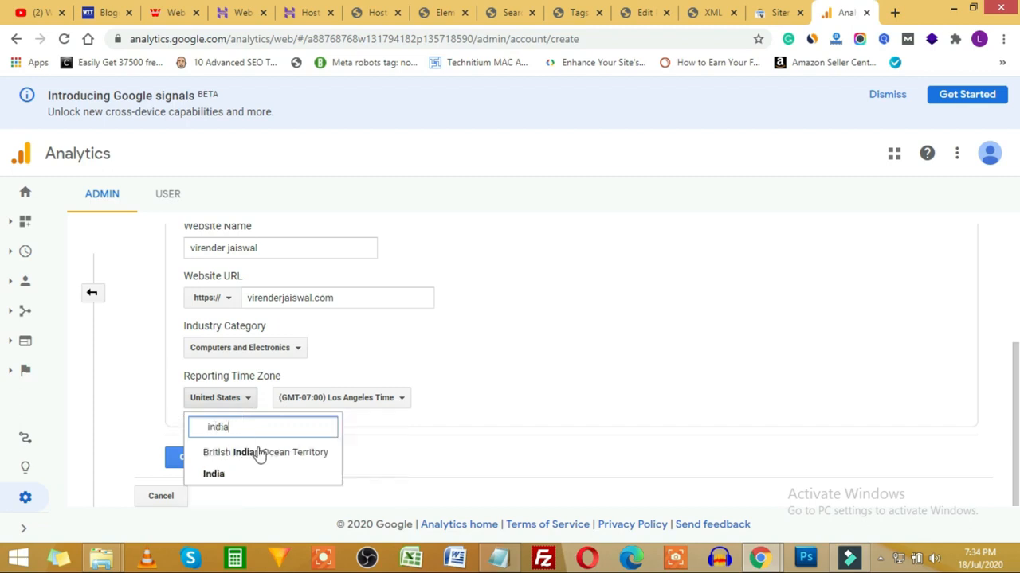
click(238, 479)
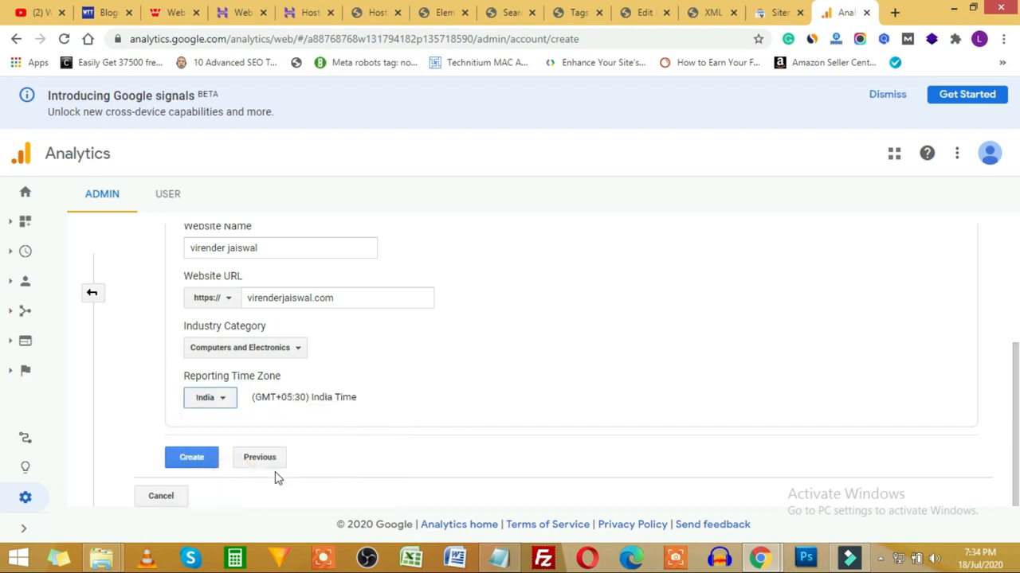
click(190, 462)
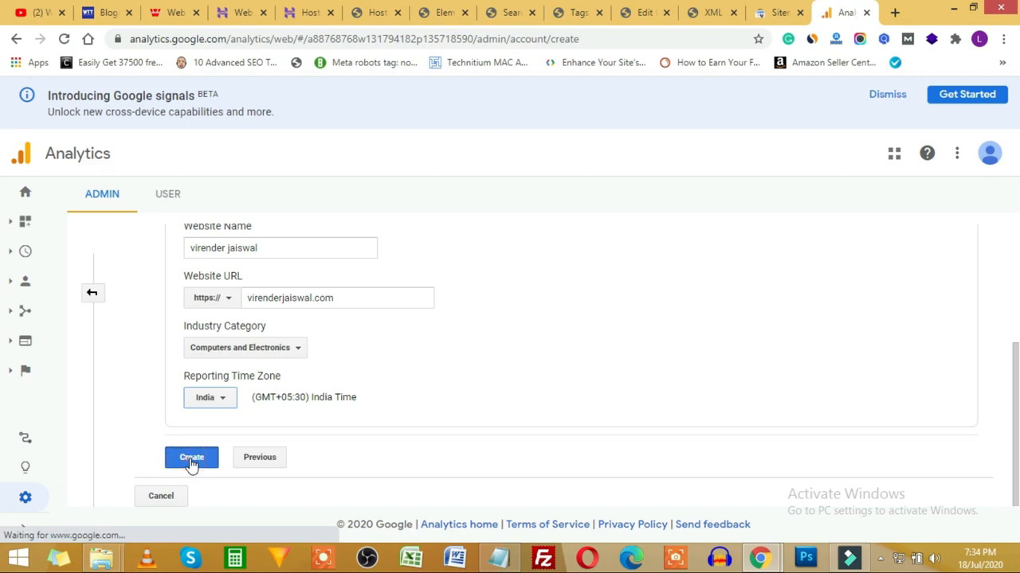
Step: Set the terms country to India, tick both data-processing terms, and accept them
click(376, 176)
text(in)
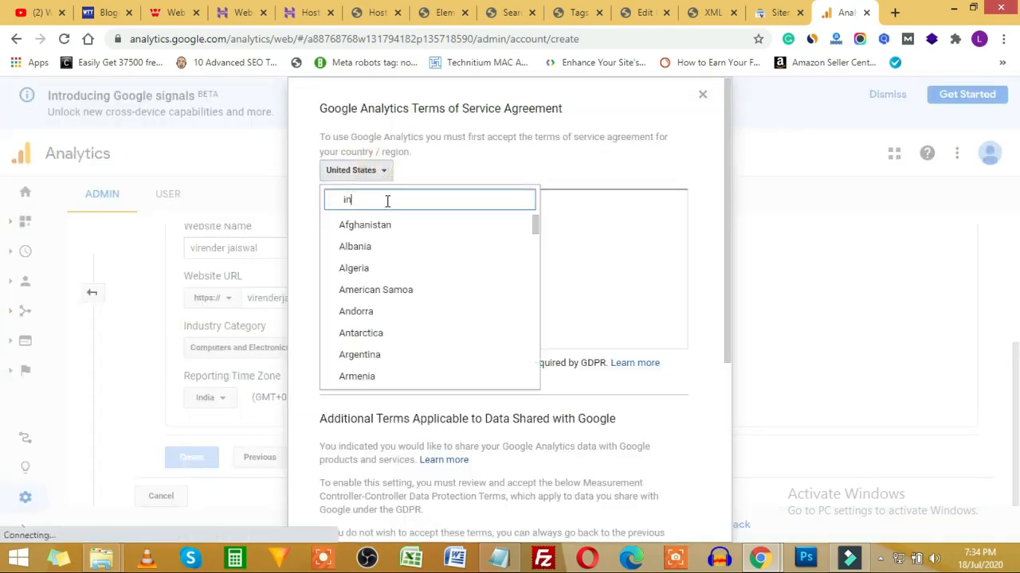
text(dia)
click(351, 245)
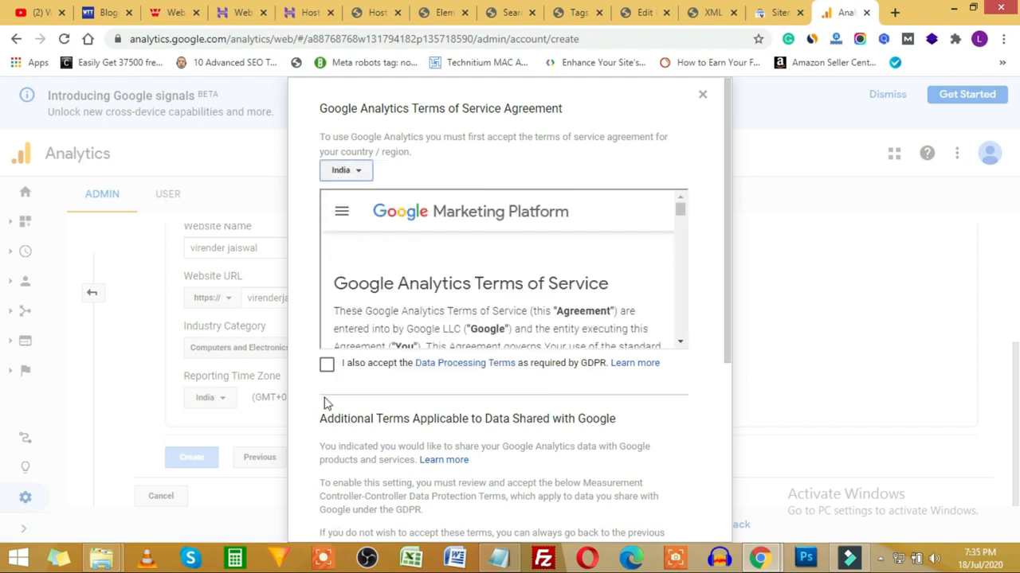
click(326, 366)
scroll(316, 372, down, 4)
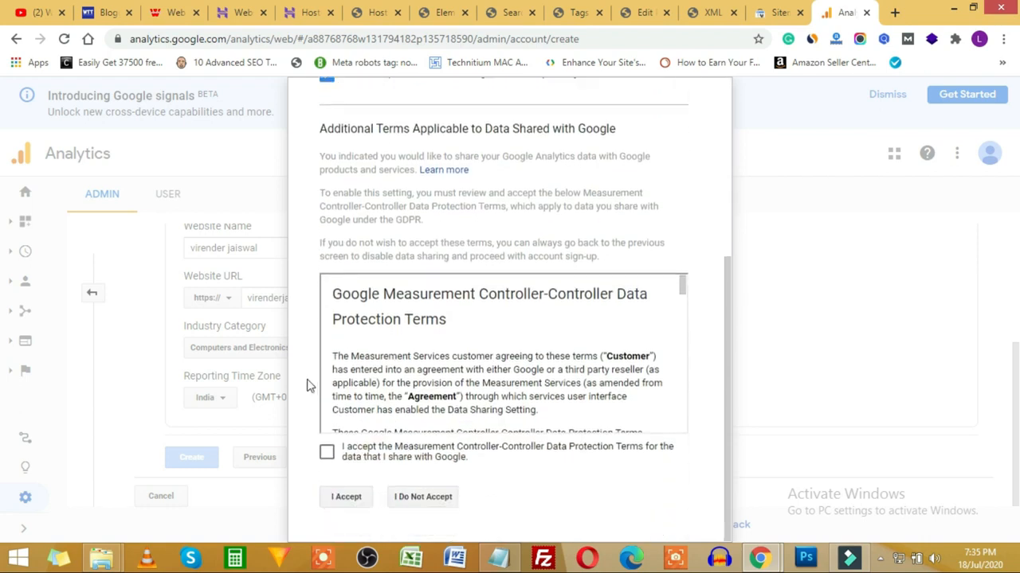
click(325, 454)
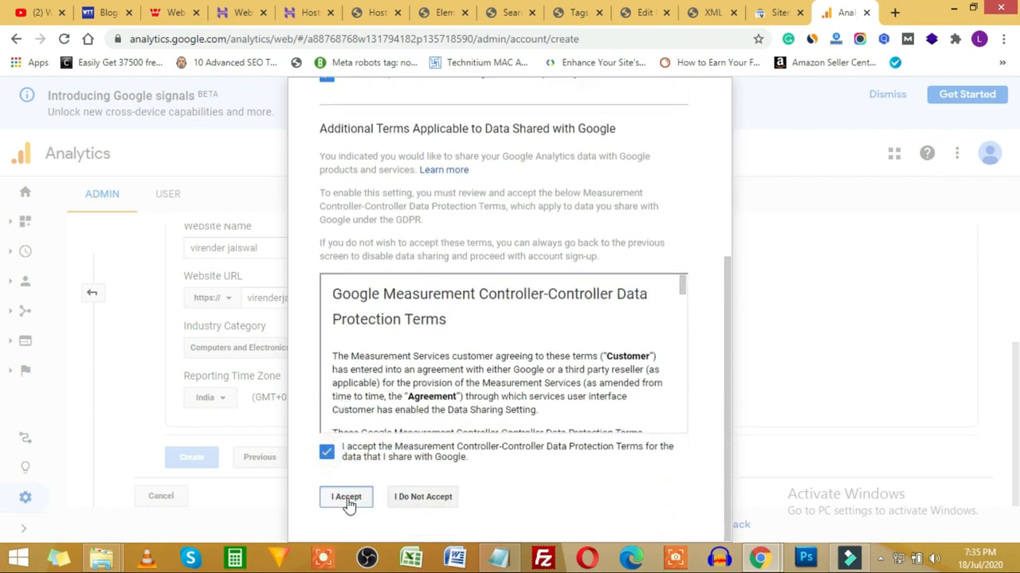
click(346, 496)
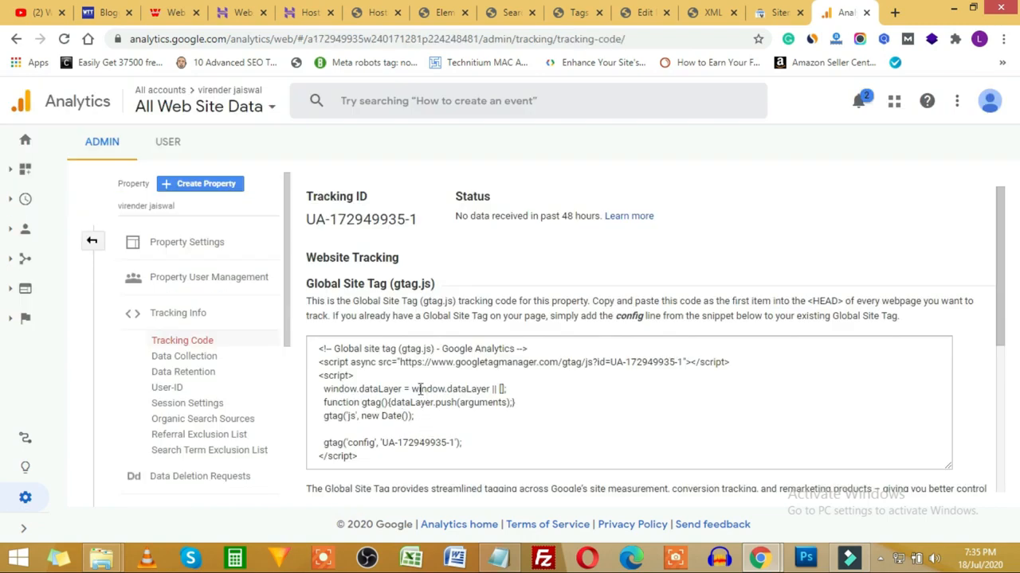
Step: Select the gtag tracking code snippet and return to the WordPress admin tab
click(407, 386)
key(ctrl+c)
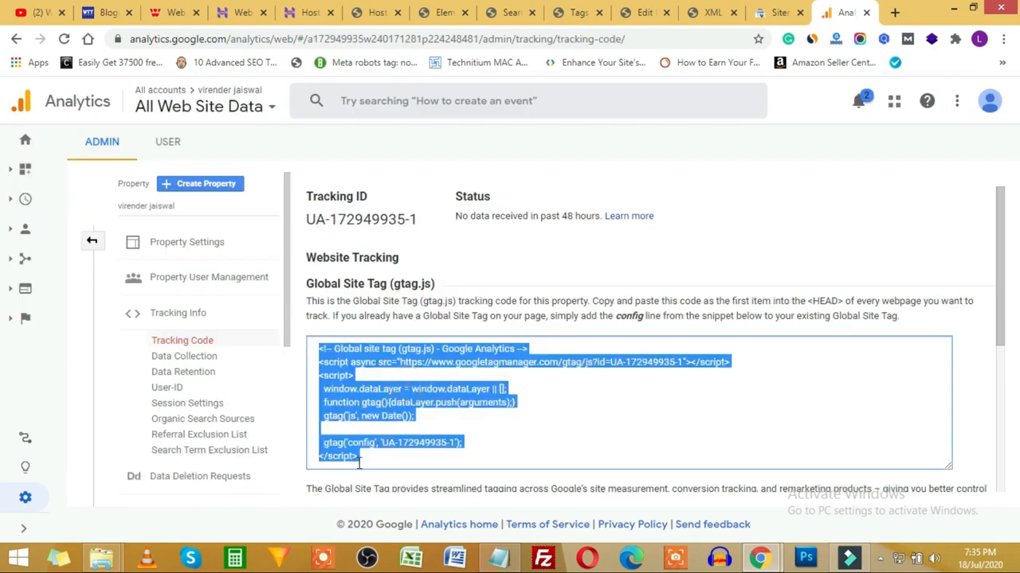
click(450, 12)
click(389, 13)
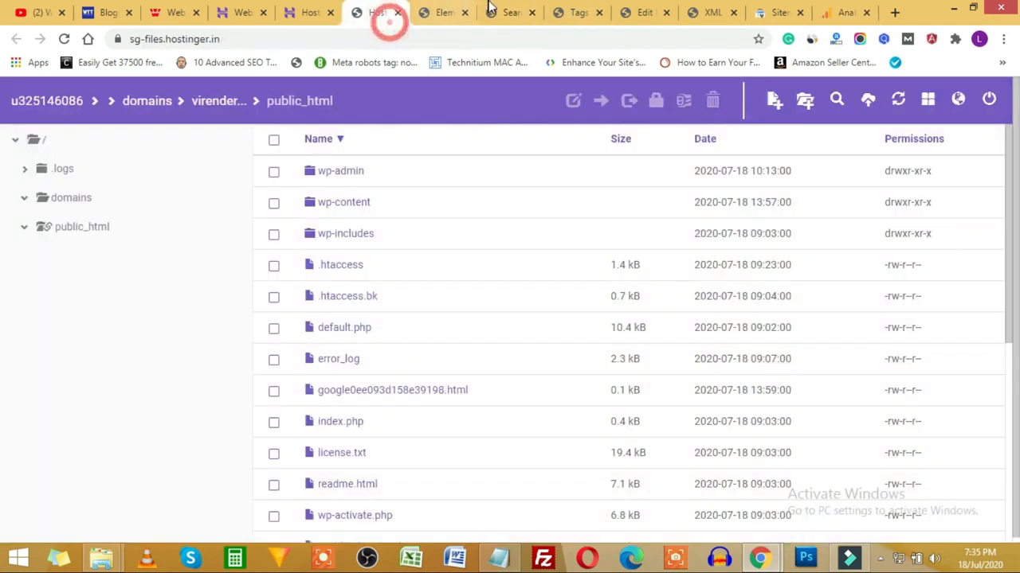
click(492, 10)
Step: Open the OceanWP theme's Theme Header (header.php) in the Theme Editor
mouse_move(55, 385)
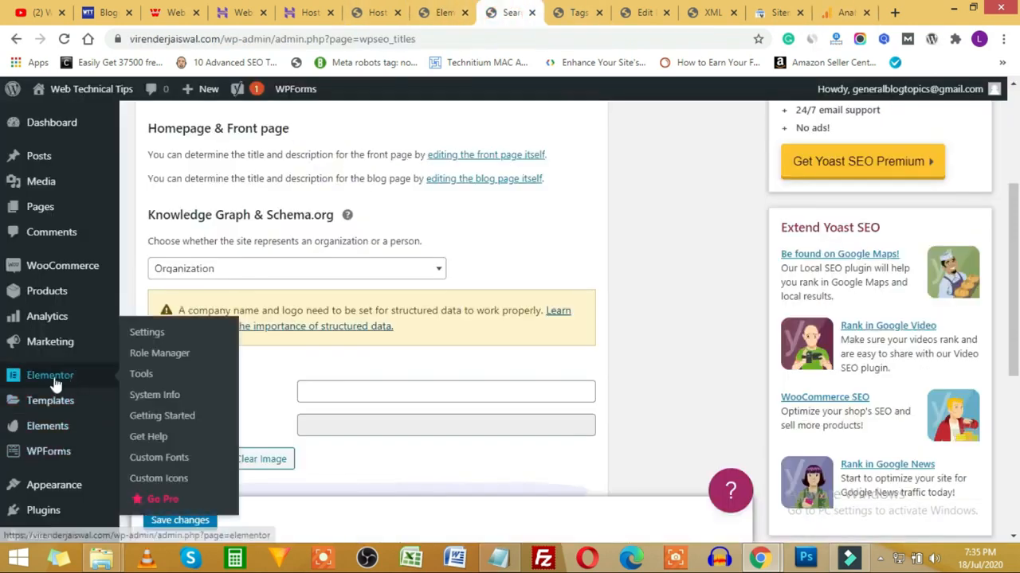
mouse_move(82, 494)
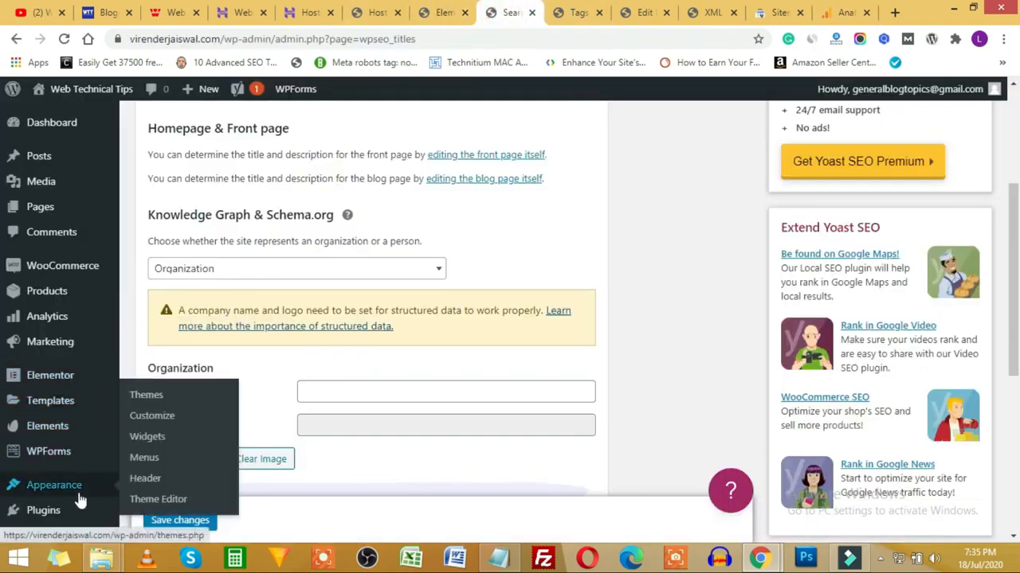
click(156, 502)
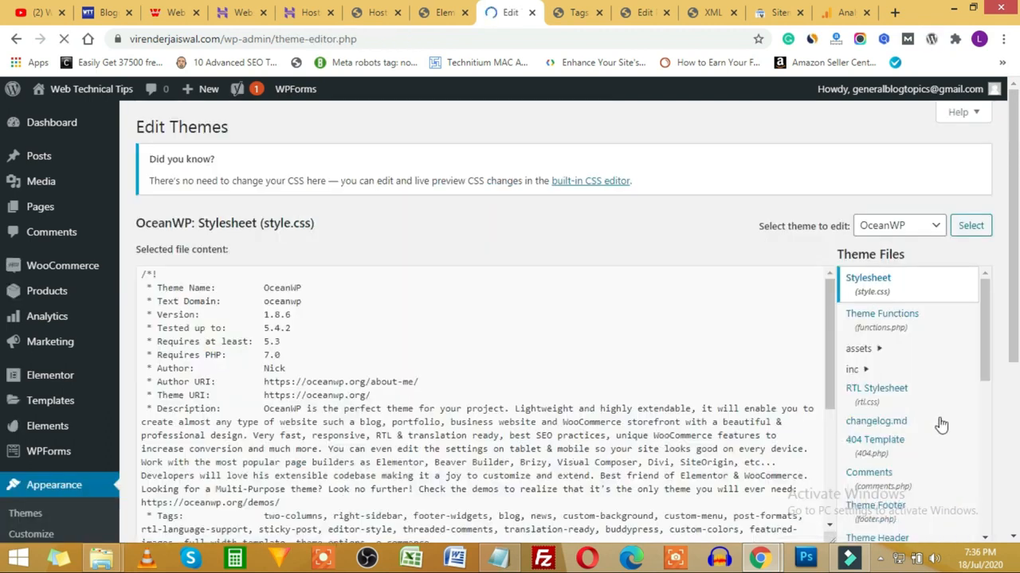
click(902, 226)
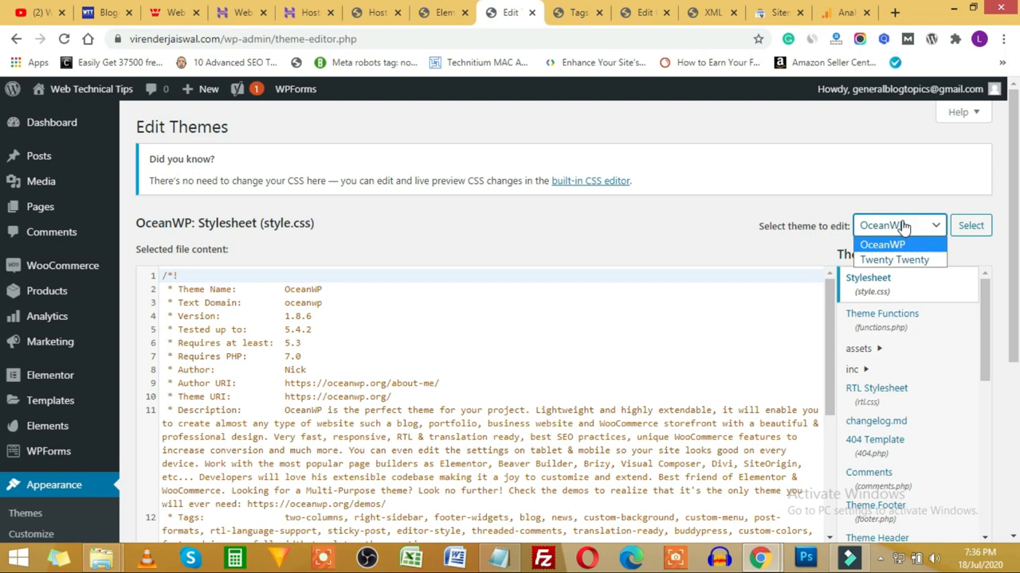
click(902, 226)
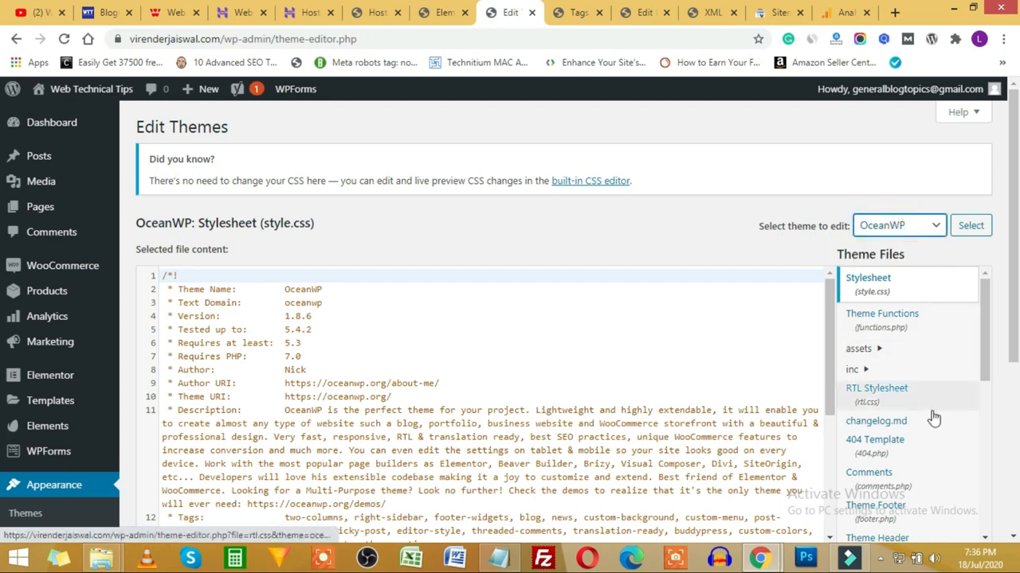
scroll(934, 335, down, 2)
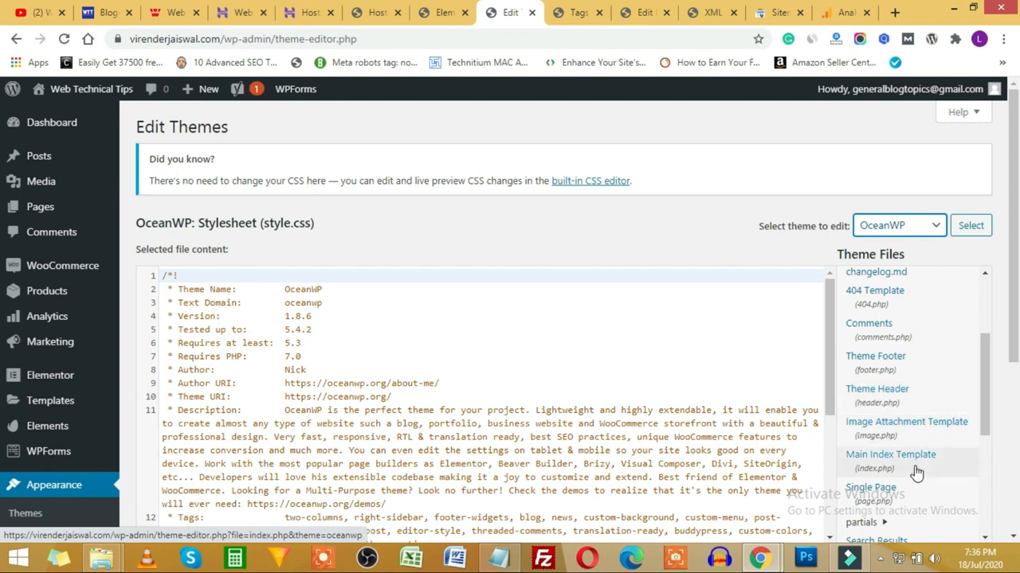
scroll(916, 473, down, 1)
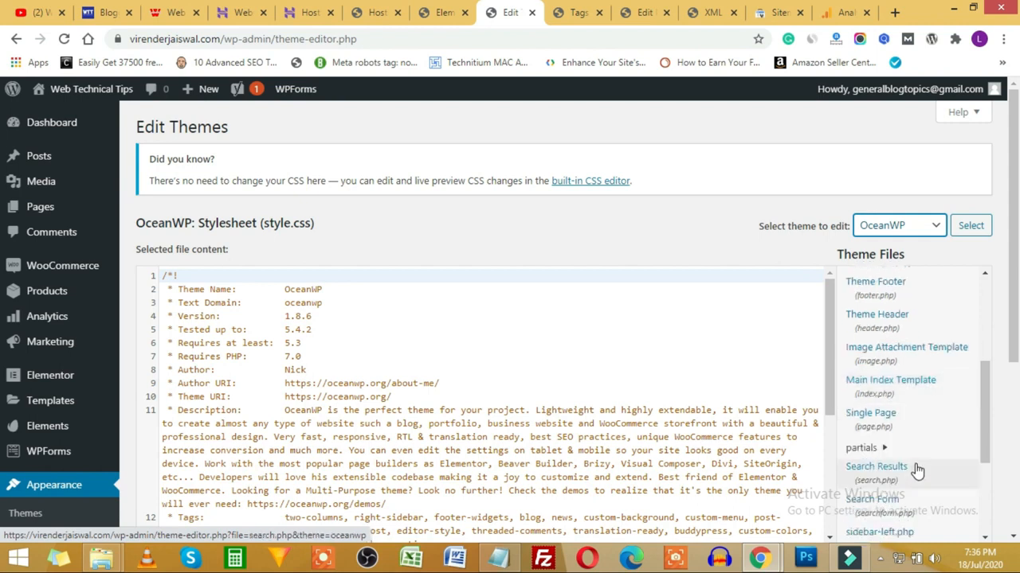
click(919, 326)
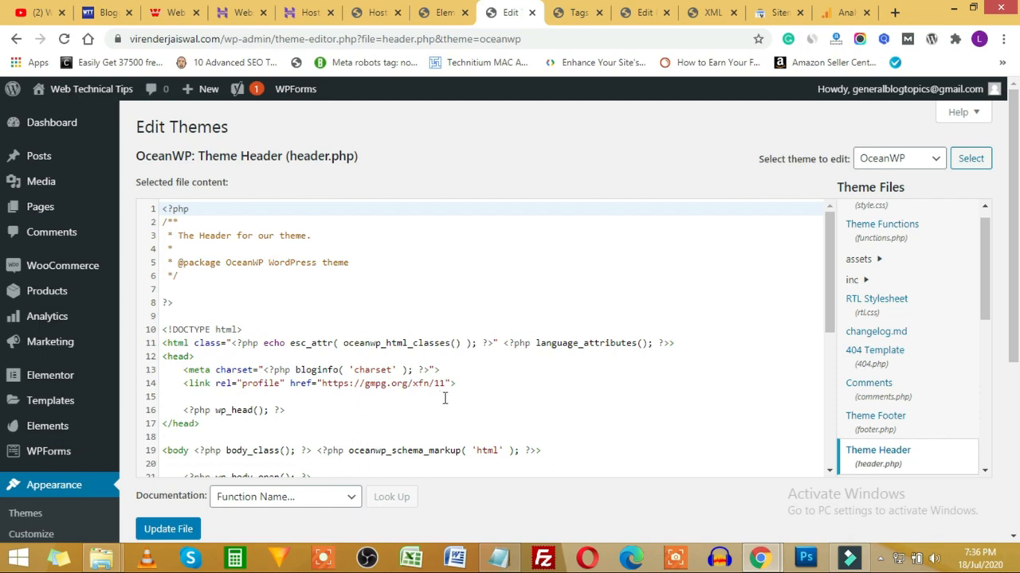
Step: Paste the Google Analytics gtag snippet on a new line after wp_head() and update header.php
scroll(445, 398, down, 5)
scroll(246, 359, up, 4)
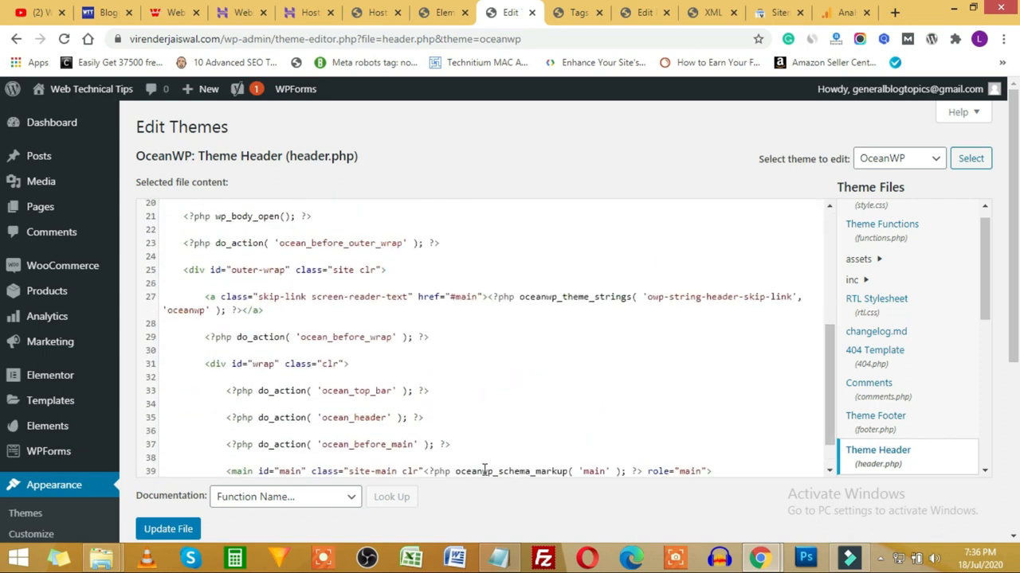
click(296, 330)
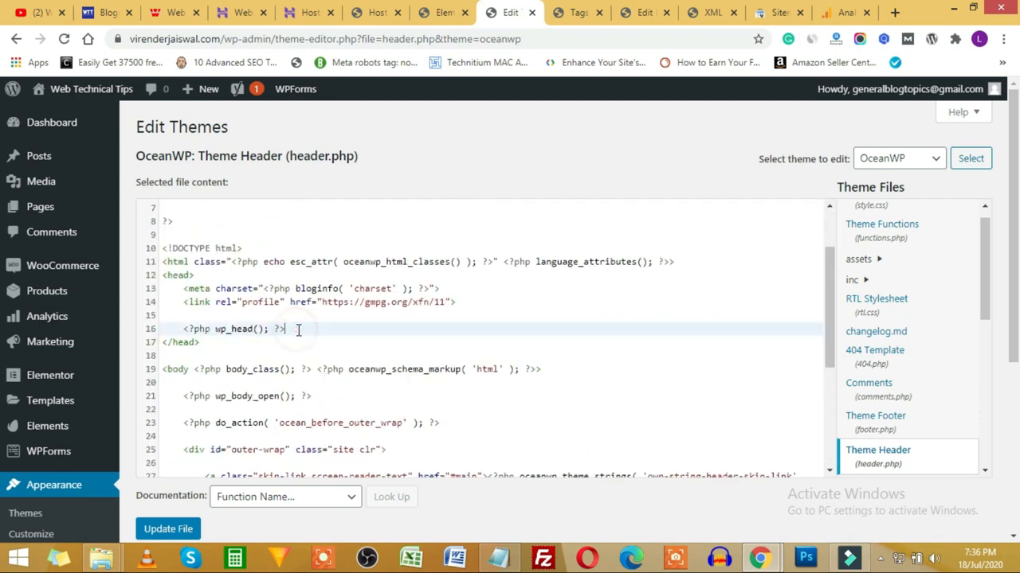
key(Return)
key(ctrl+v)
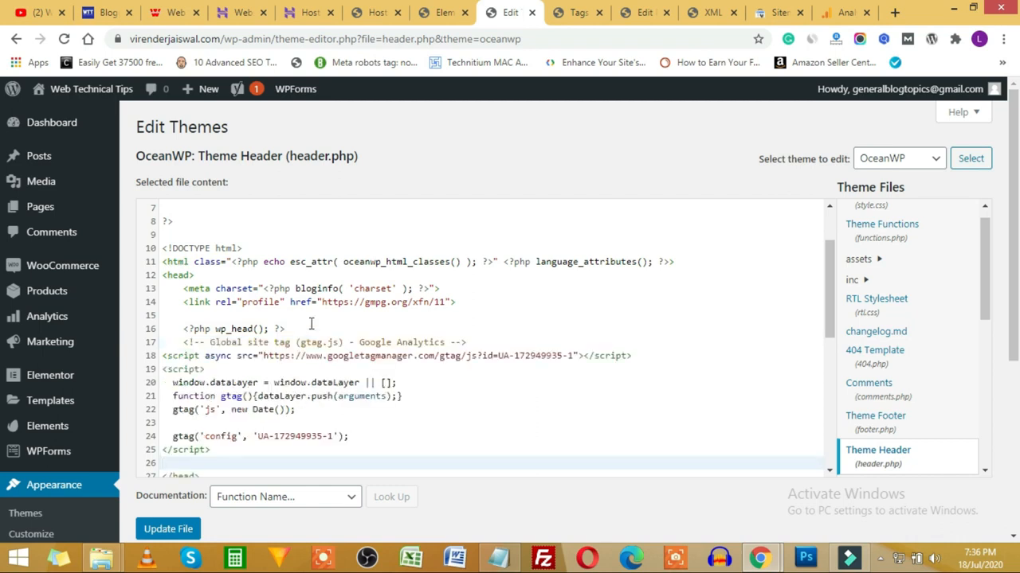
click(168, 530)
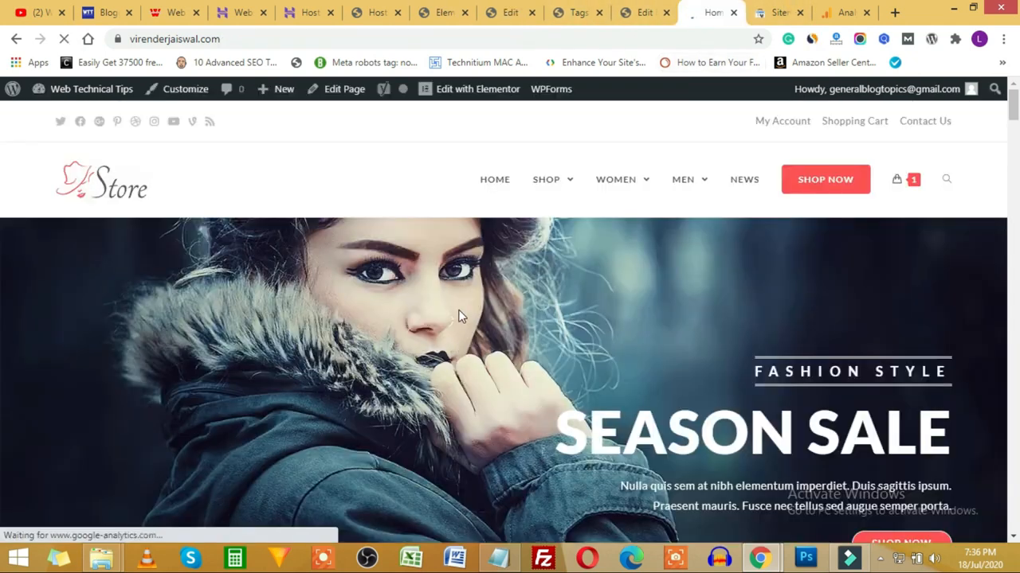
key(ctrl+u)
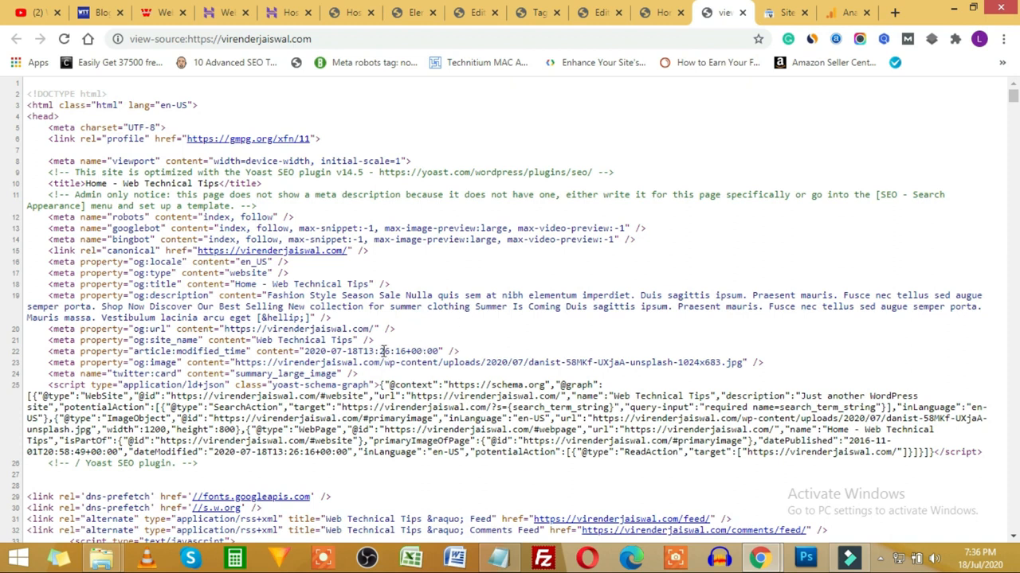
key(ctrl+f)
text(head>)
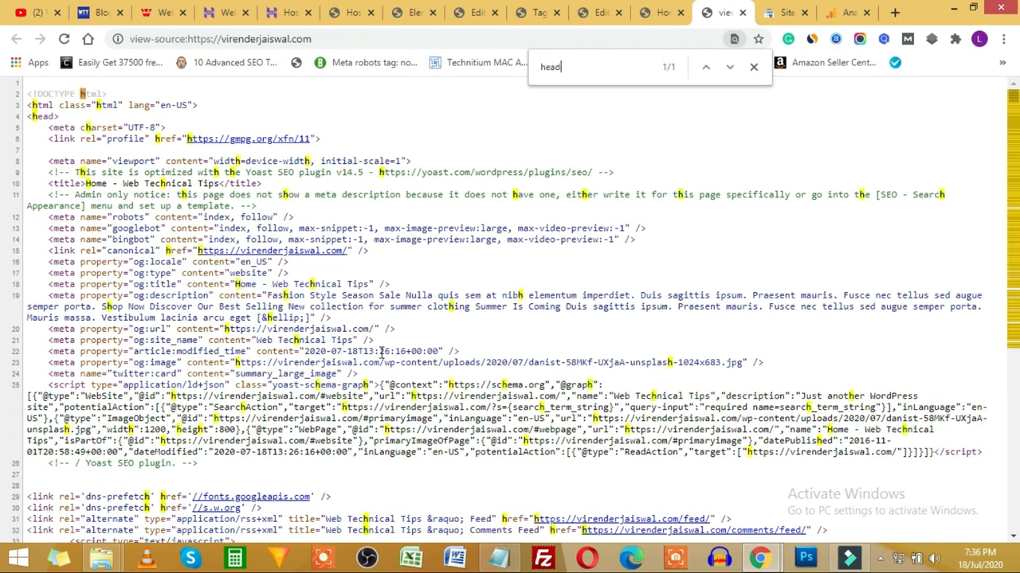
key(Return)
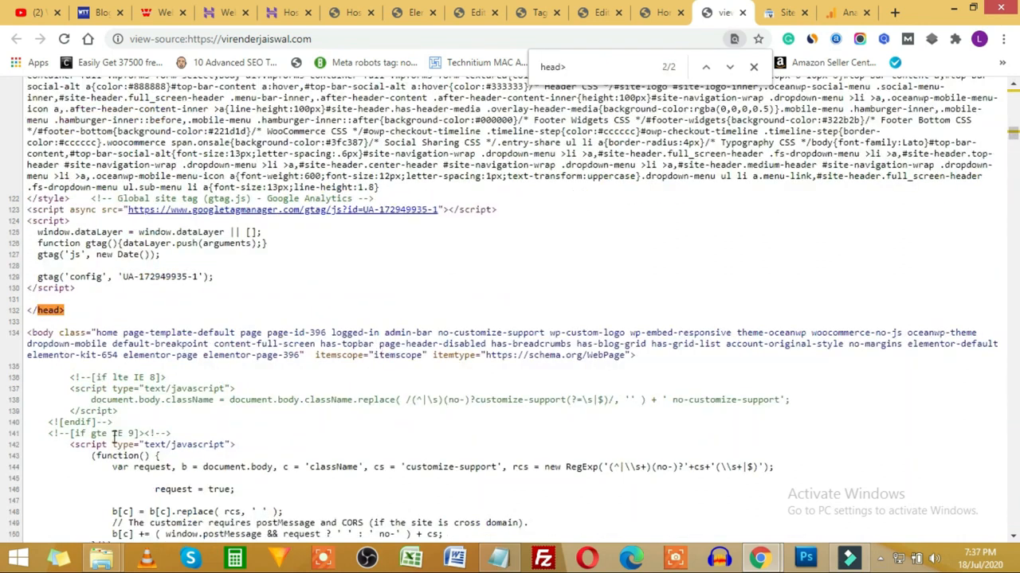
drag(215, 277, 46, 281)
click(142, 282)
click(850, 13)
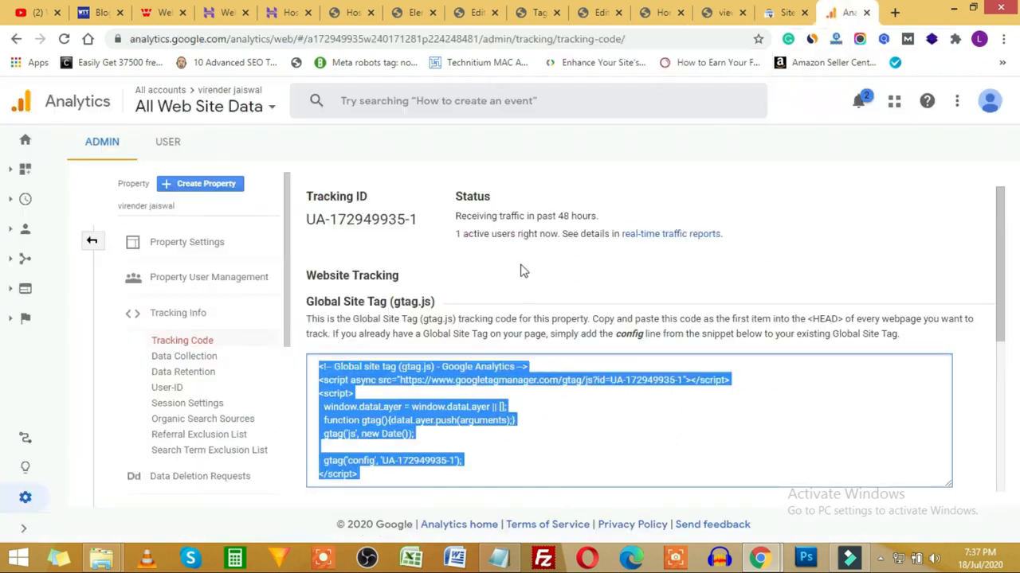
Step: Open the Realtime Overview showing 1 active user from New Delhi, then bring Notepad forward
scroll(555, 278, down, 2)
scroll(555, 279, down, 2)
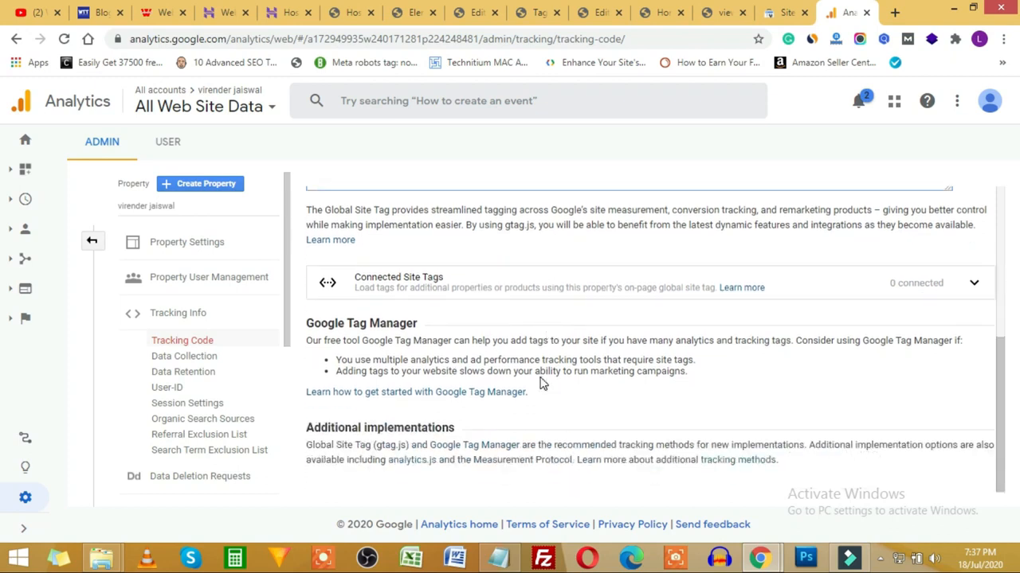
scroll(542, 382, up, 4)
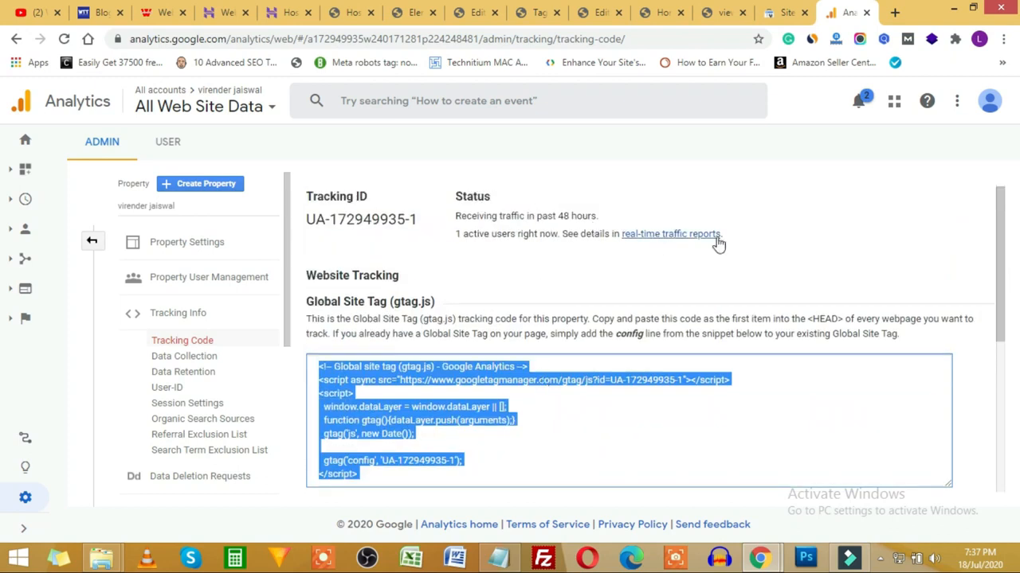
click(673, 239)
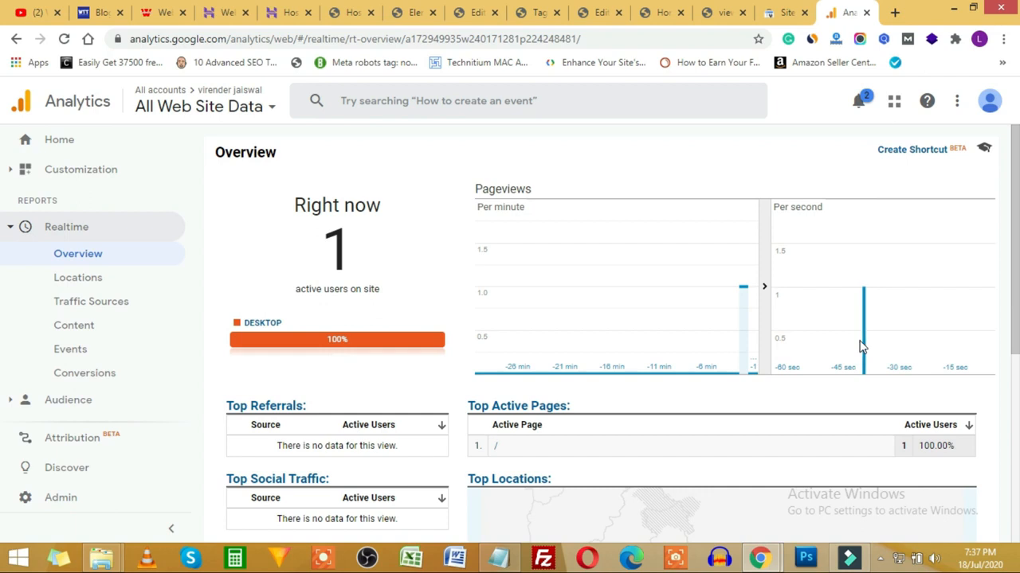
scroll(569, 401, down, 5)
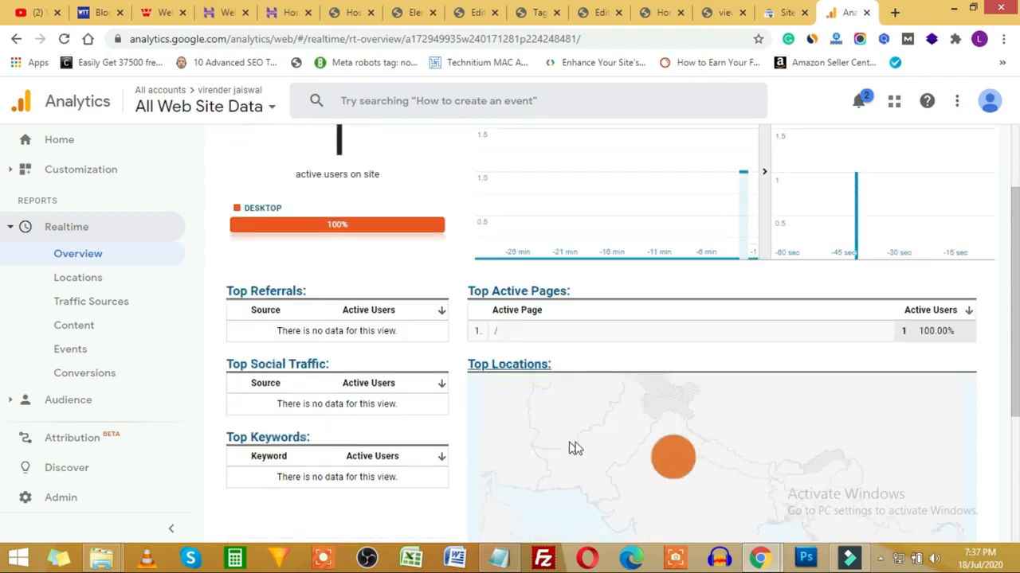
mouse_move(668, 230)
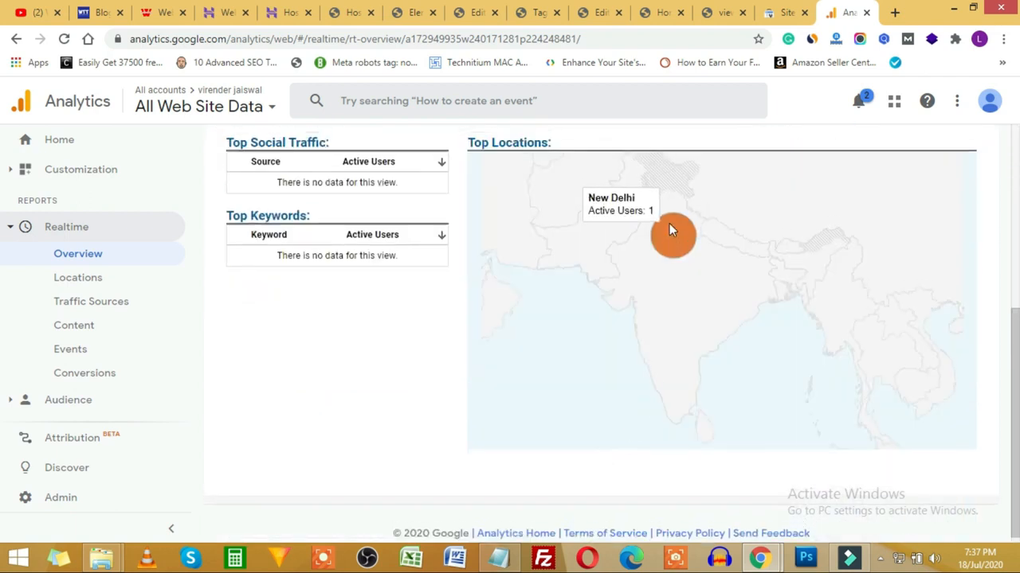
scroll(669, 227, up, 5)
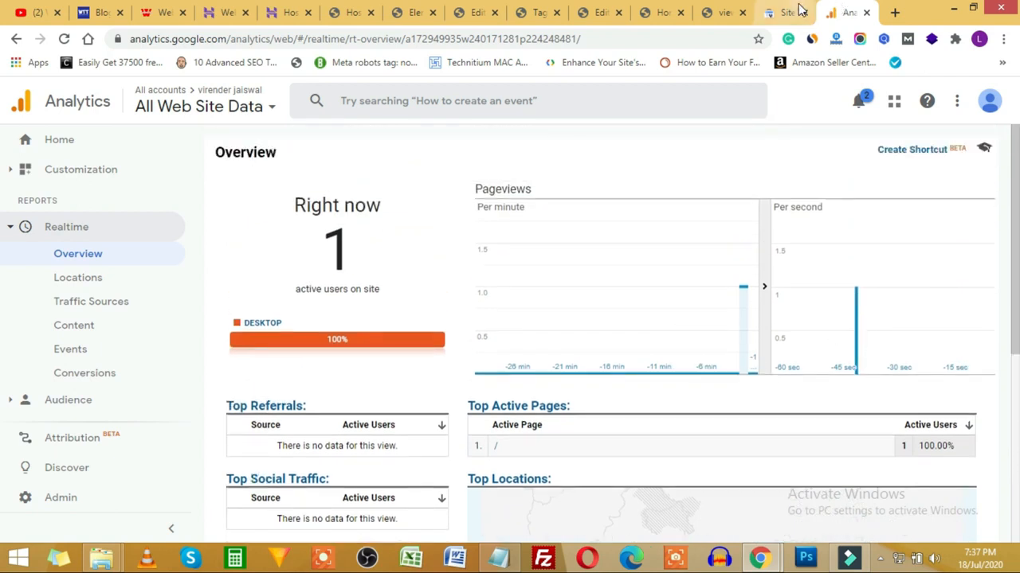
click(498, 558)
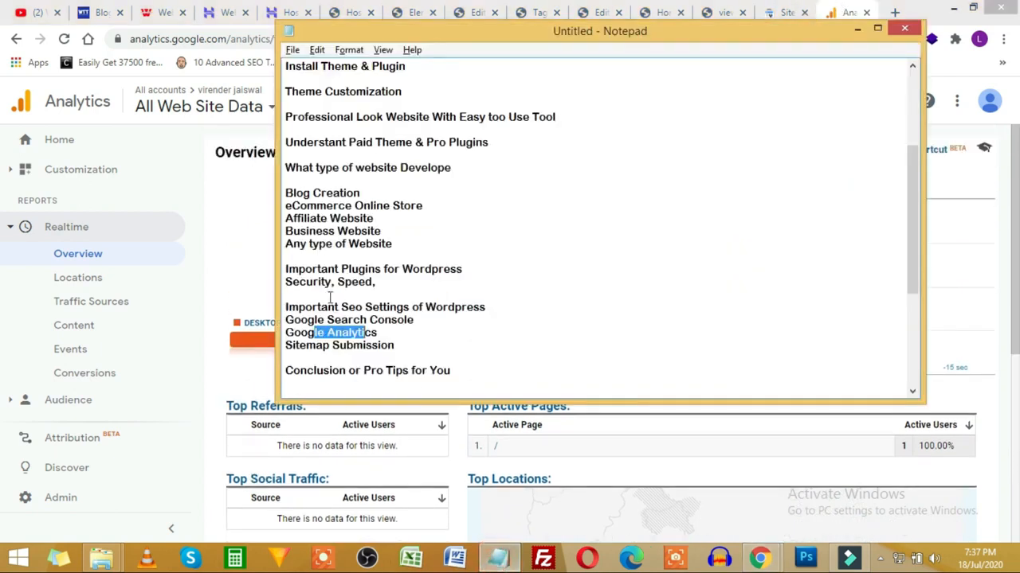
Step: Highlight the Google Analytics, SEO and sitemap topics in the outline, then select the hostinger.in link
drag(306, 323, 387, 322)
drag(300, 336, 317, 310)
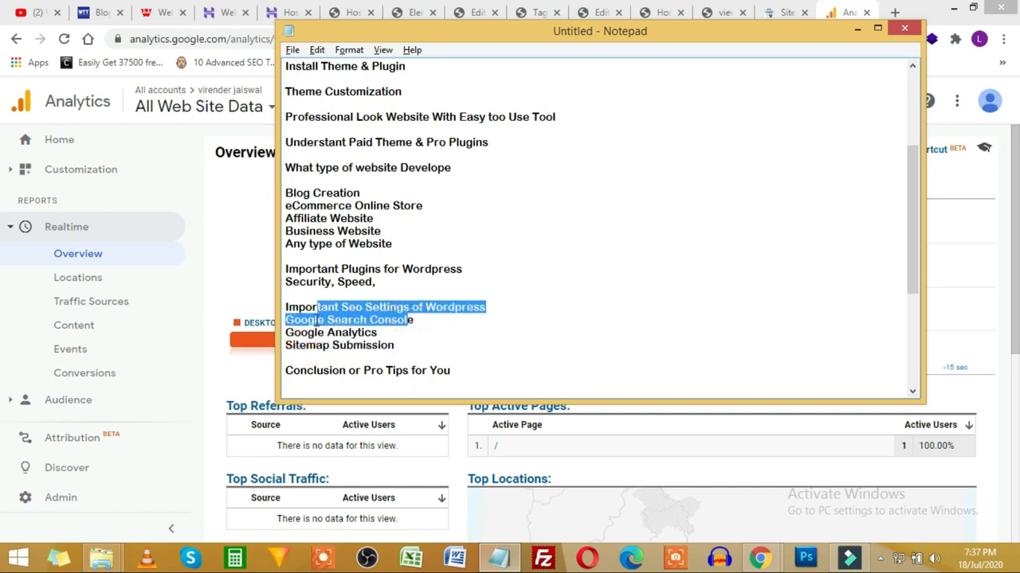
drag(397, 345, 267, 206)
click(351, 251)
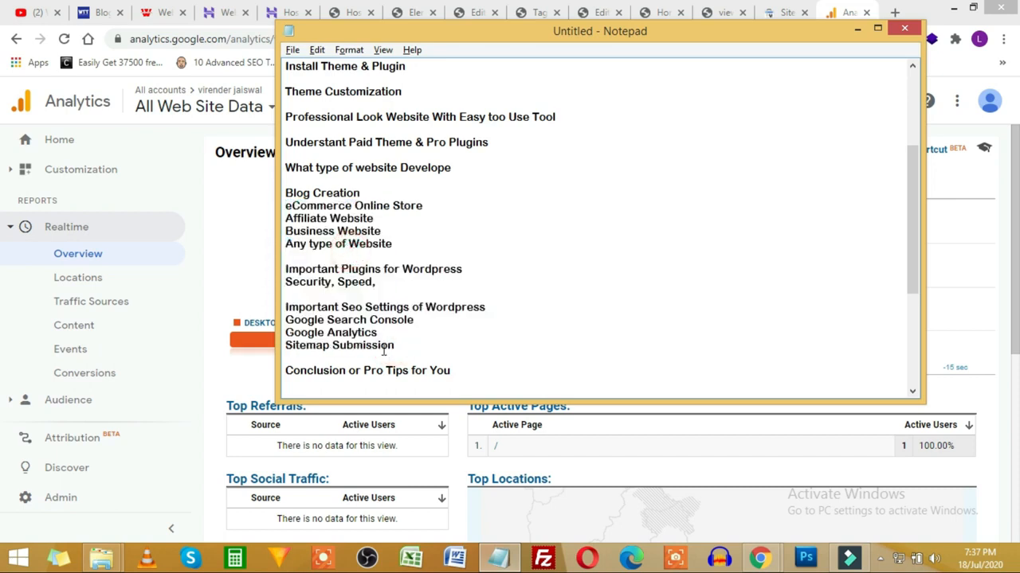
scroll(403, 338, down, 2)
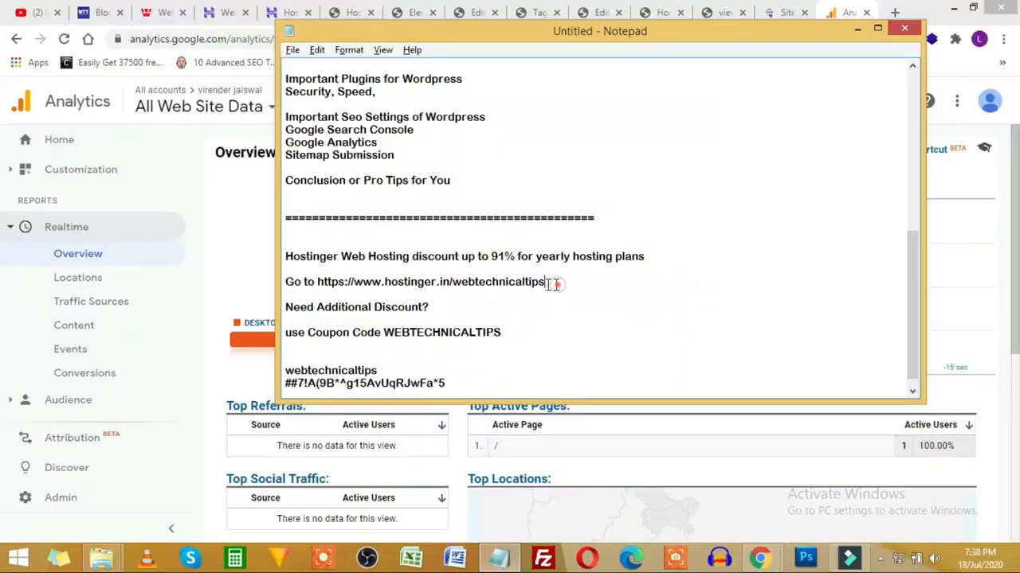
double_click(318, 282)
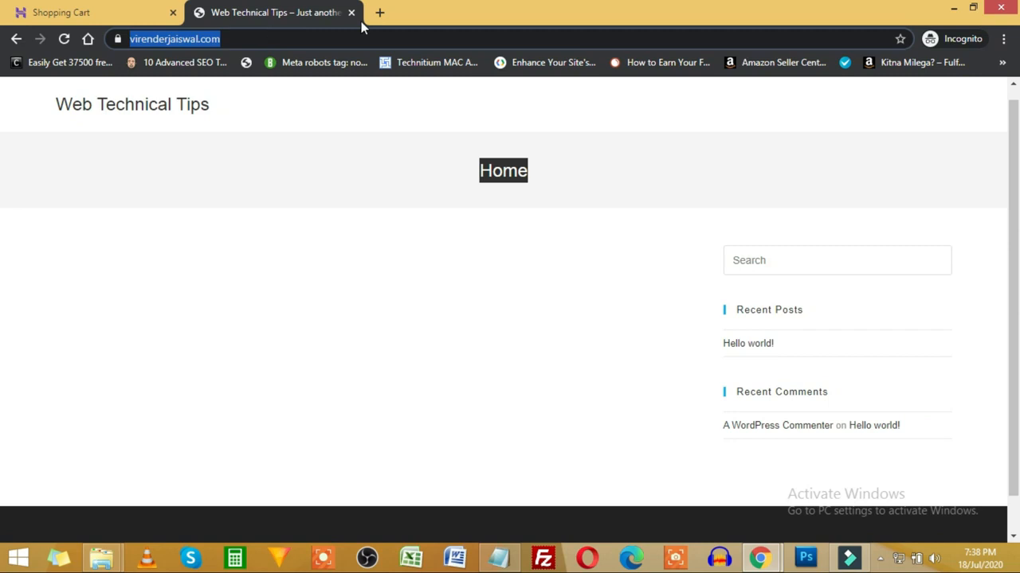
Step: Open hostinger.in and highlight Premium Web Hosting's 20 GB disk, 100 websites and unlimited bandwidth
click(380, 13)
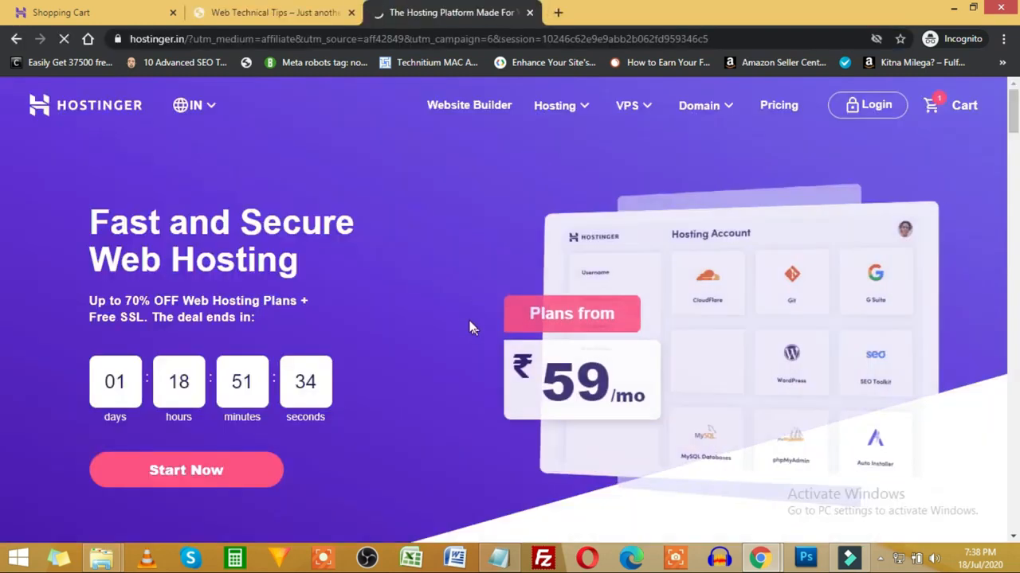
scroll(470, 325, down, 5)
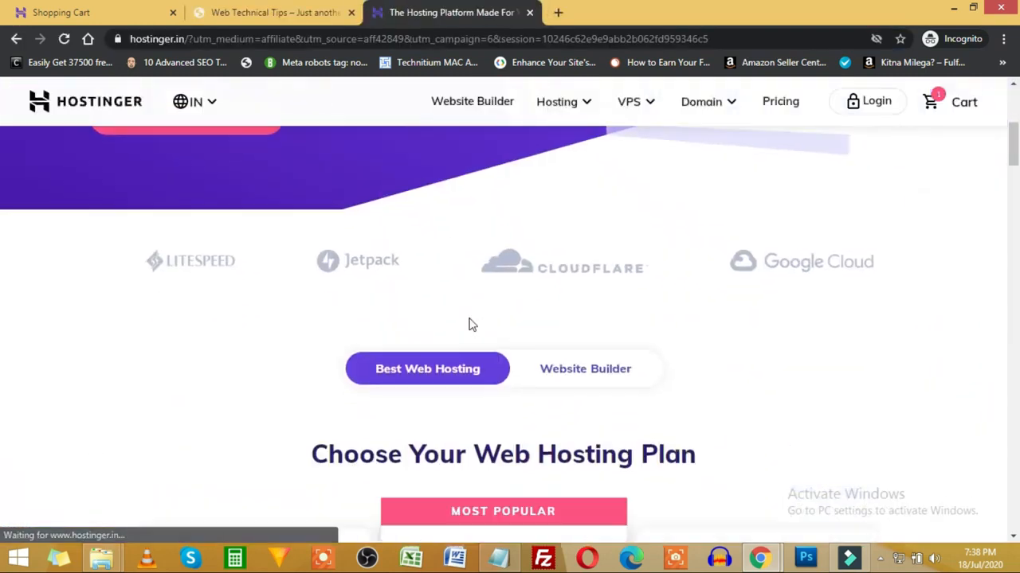
scroll(470, 324, down, 5)
scroll(348, 345, up, 2)
scroll(463, 352, down, 3)
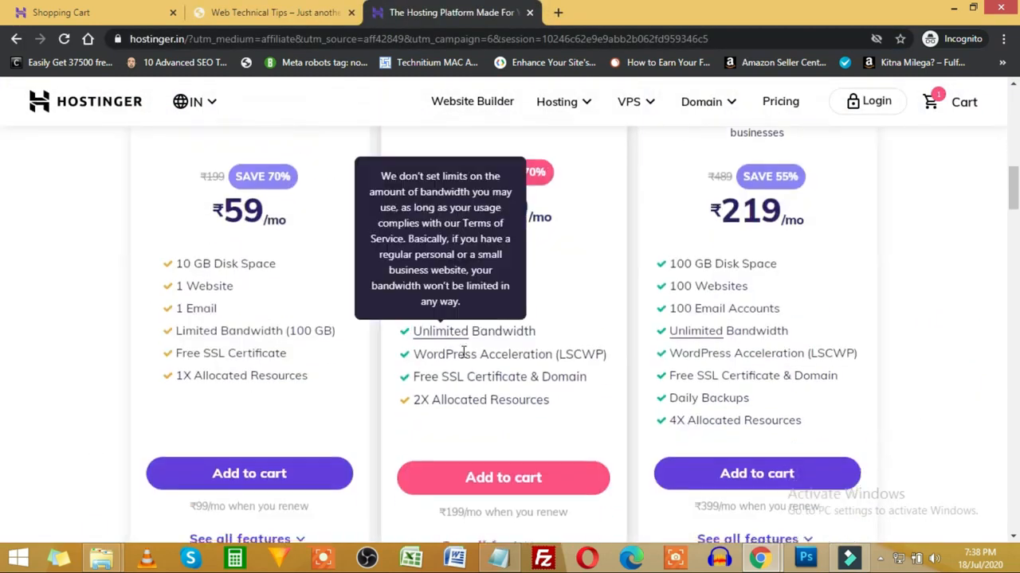
scroll(466, 343, up, 2)
drag(456, 238, 580, 246)
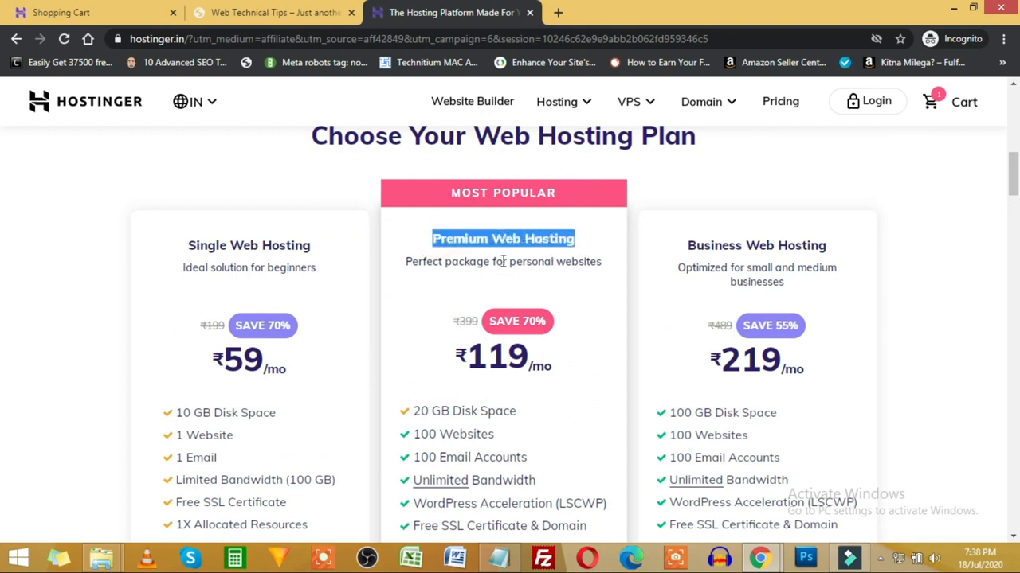
scroll(498, 265, down, 1)
drag(432, 338, 516, 337)
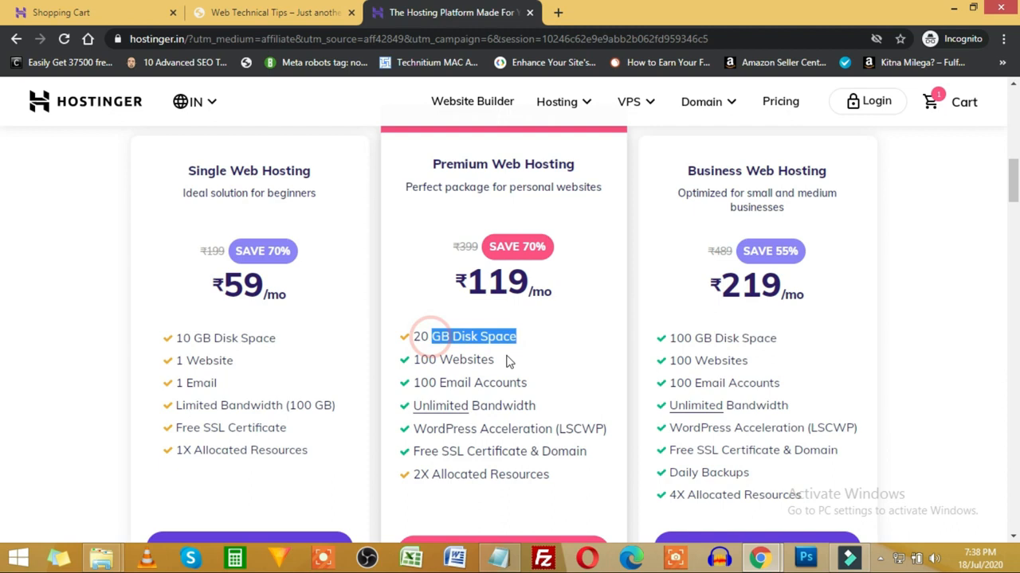
drag(439, 359, 476, 360)
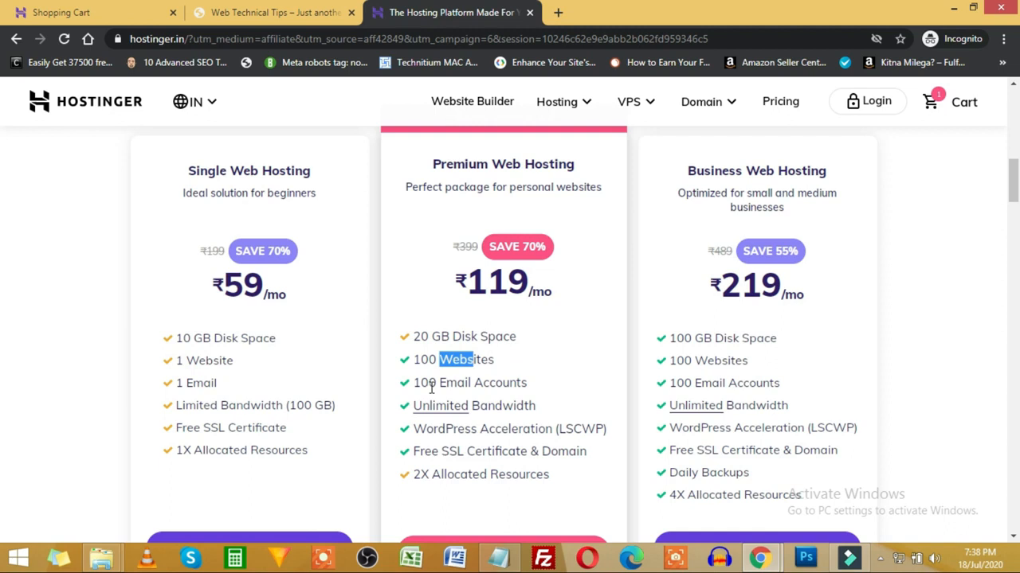
click(454, 356)
drag(460, 356, 483, 359)
drag(514, 406, 444, 407)
click(587, 436)
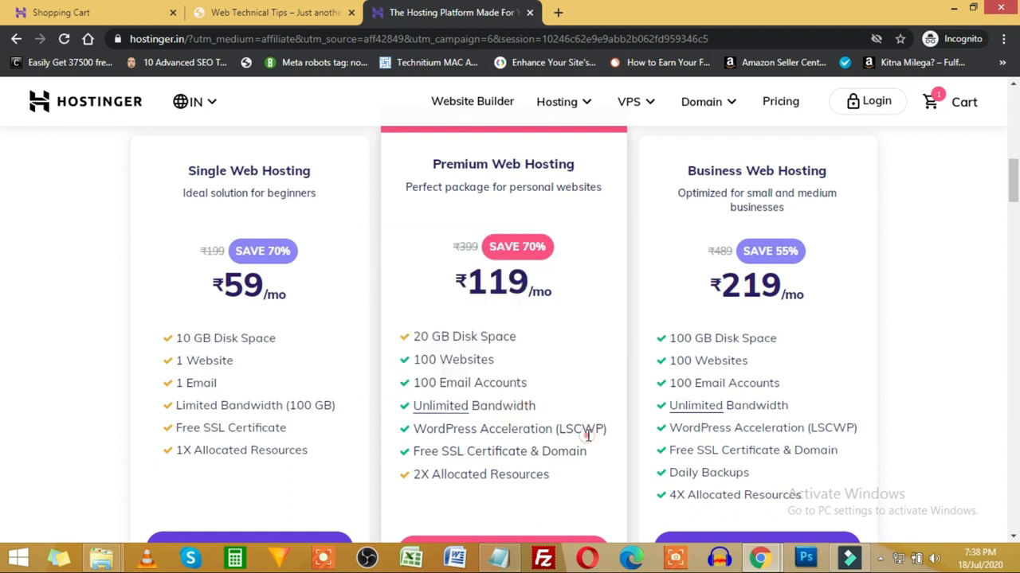
Step: Expand all plan features, highlight Weekly Backups and Free Domain Name, and add Premium Web Hosting to cart
scroll(494, 414, down, 2)
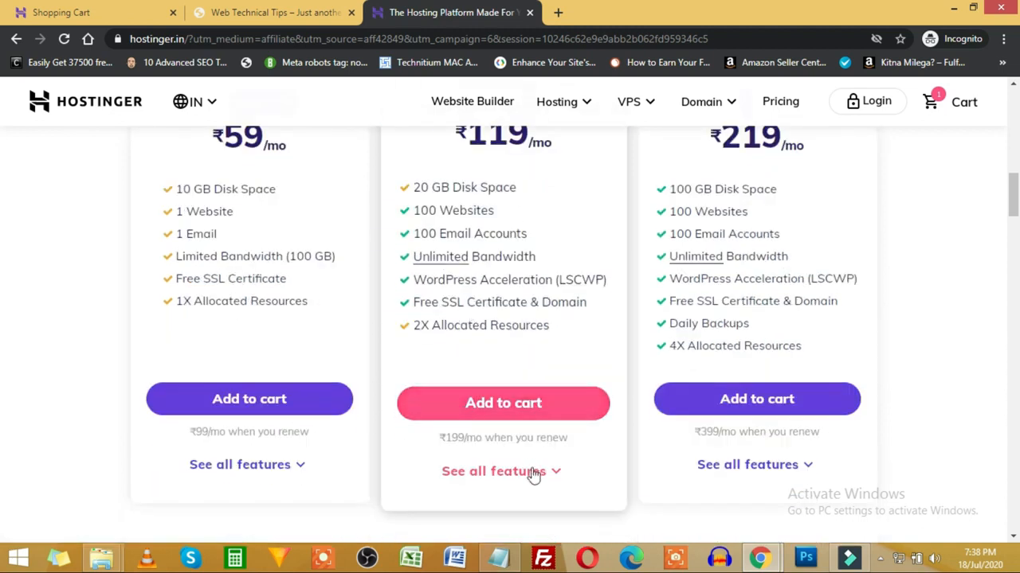
click(530, 473)
scroll(482, 362, down, 2)
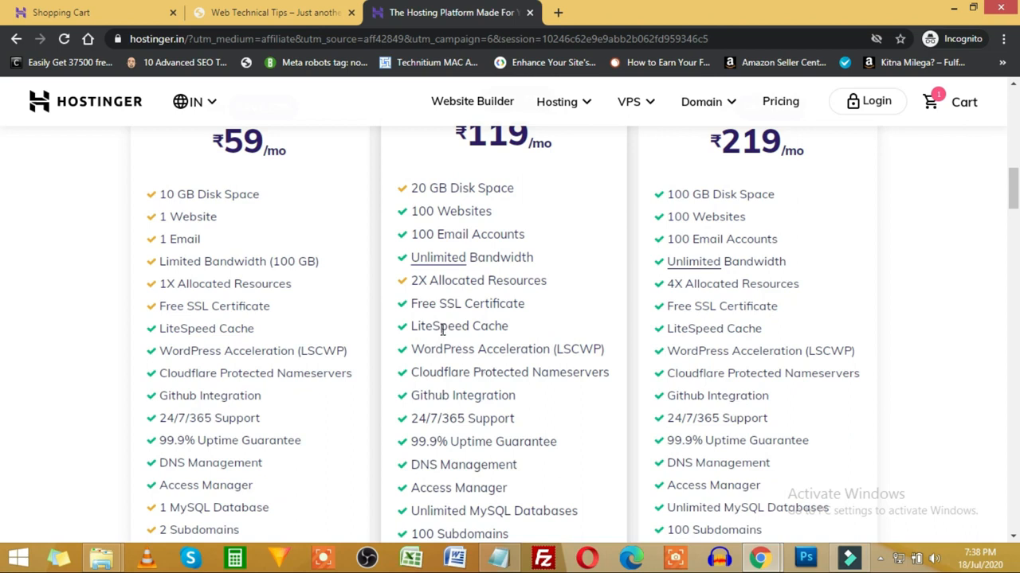
drag(499, 328, 609, 301)
scroll(509, 389, down, 1)
drag(420, 345, 482, 344)
scroll(446, 319, down, 2)
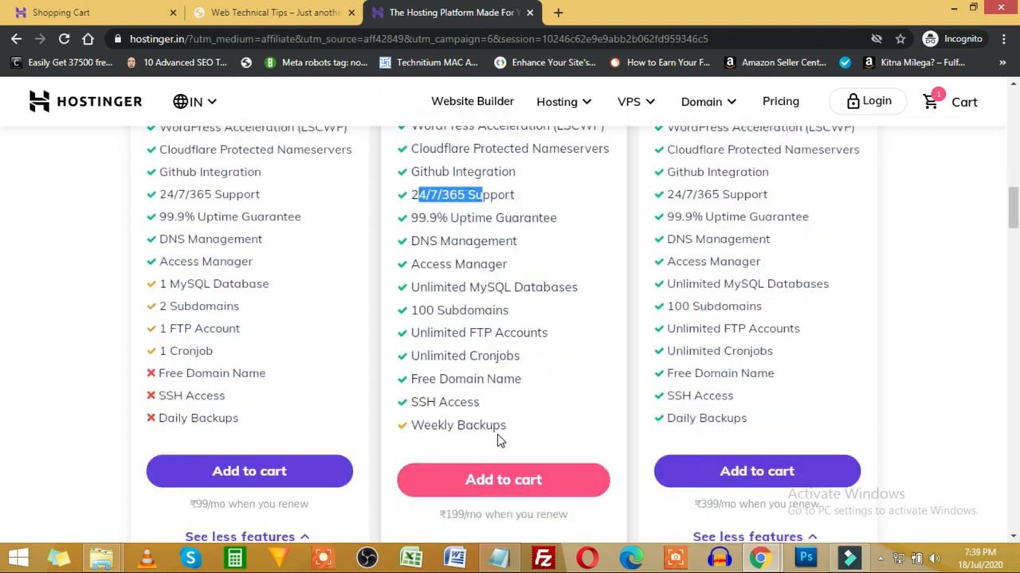
drag(492, 427, 417, 427)
drag(516, 380, 408, 379)
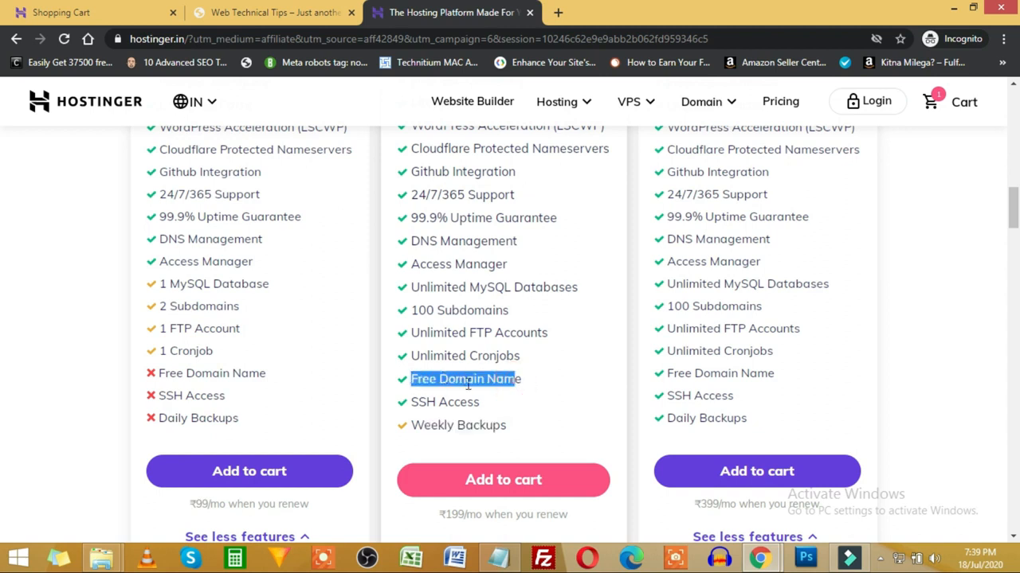
scroll(494, 358, up, 6)
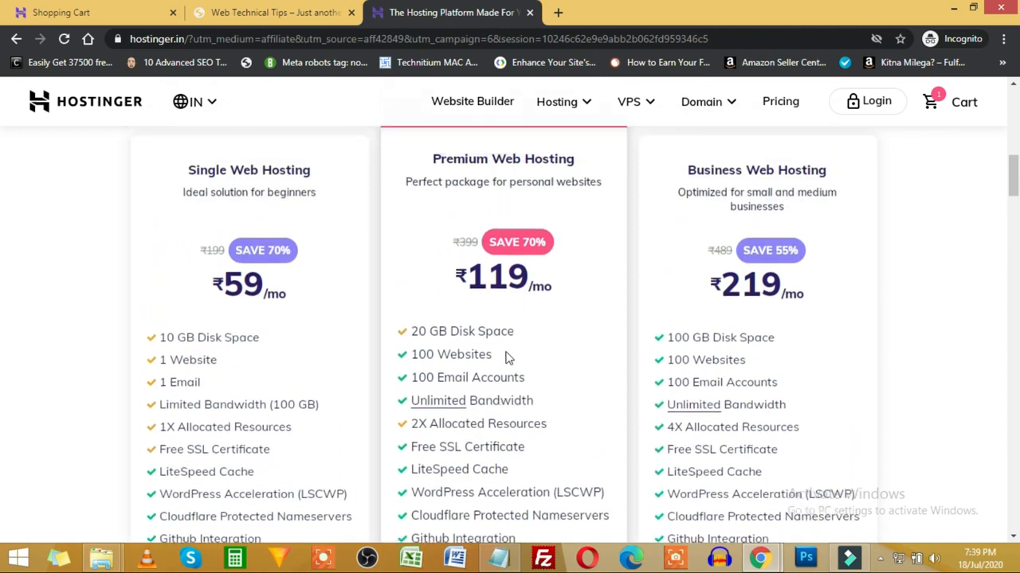
drag(440, 313, 550, 314)
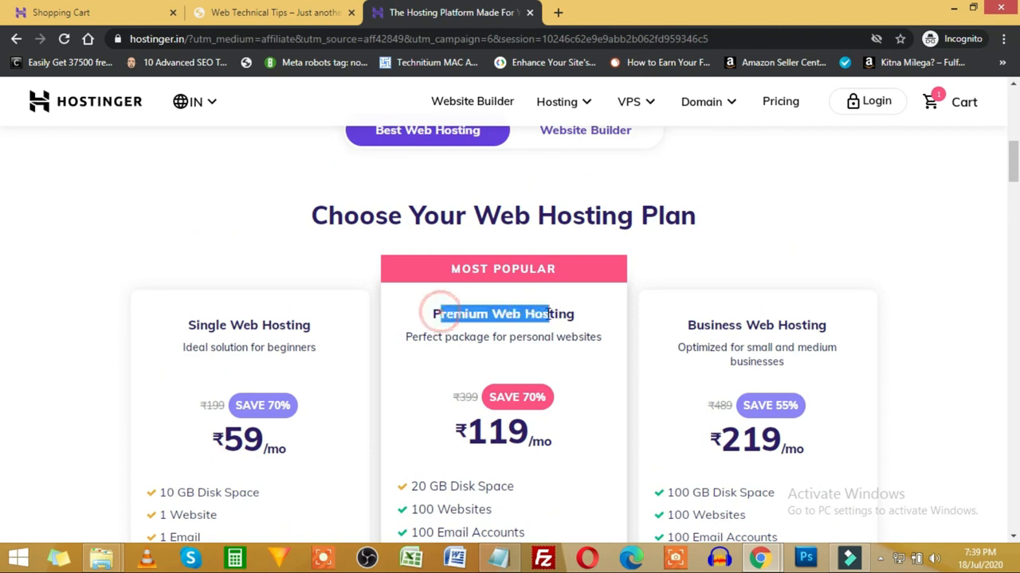
scroll(552, 317, down, 2)
scroll(554, 321, down, 6)
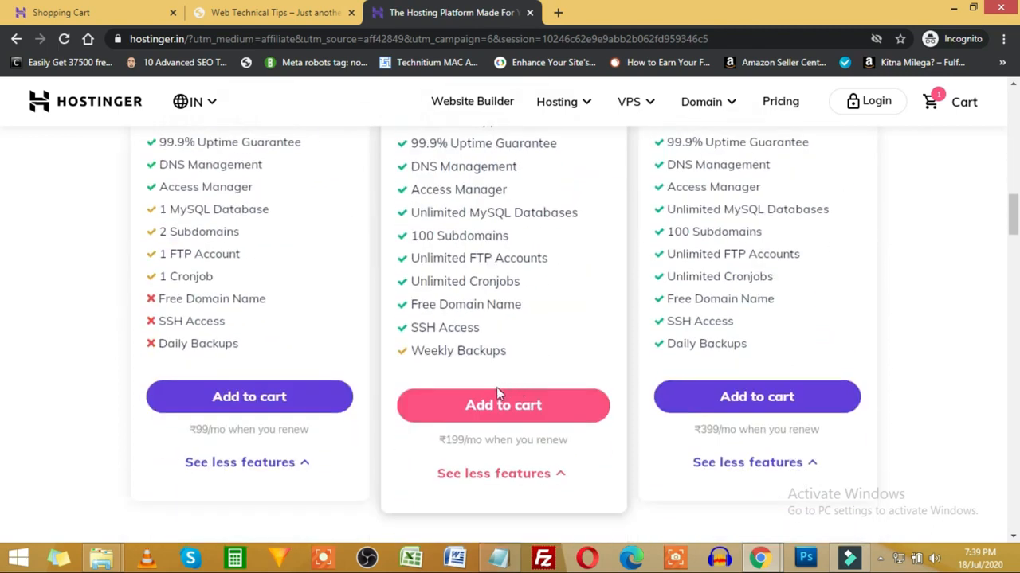
click(489, 406)
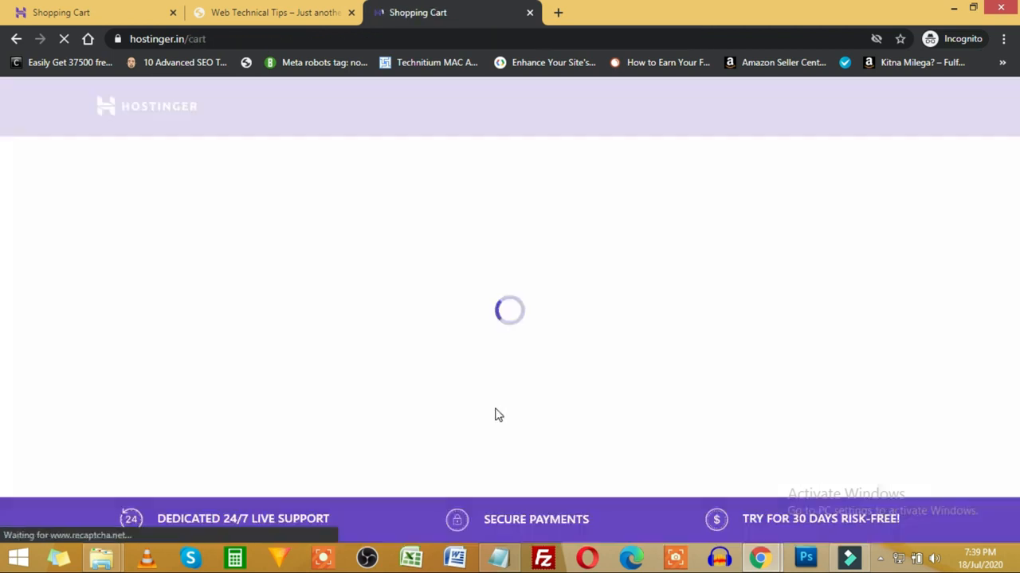
Step: Choose the 12-month billing period and point out the ₹3,016 order total
click(364, 325)
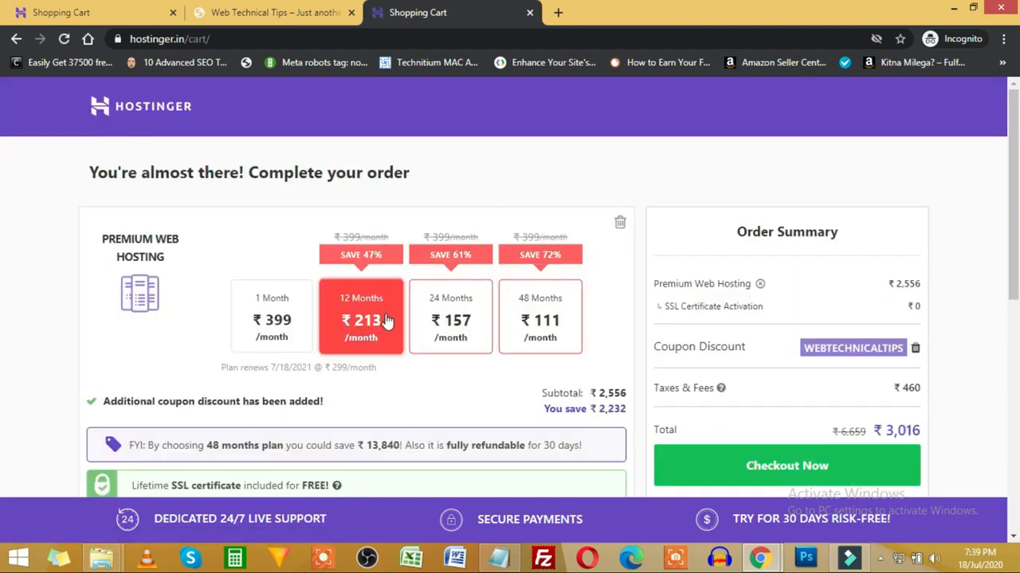
scroll(382, 327, down, 4)
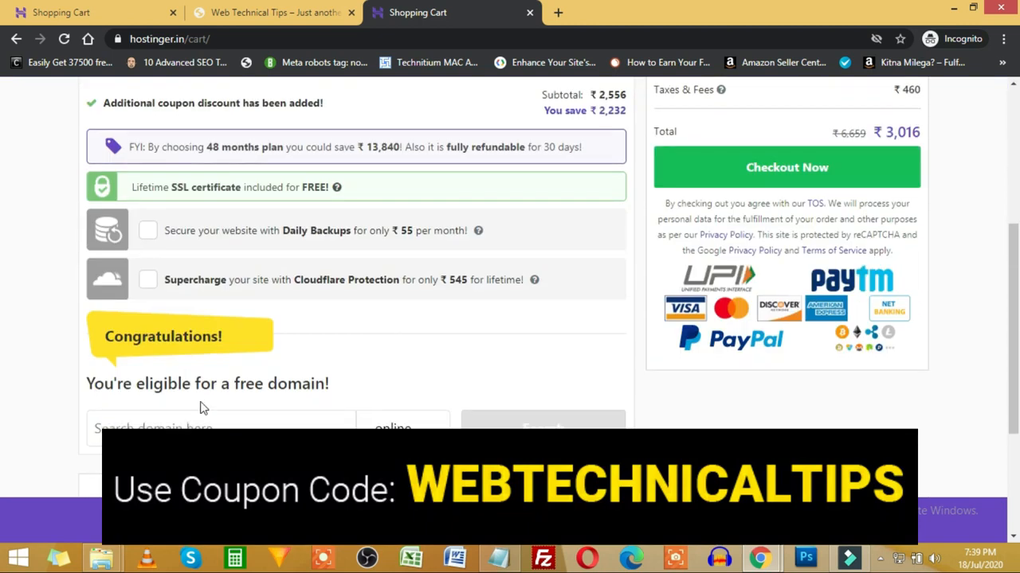
scroll(632, 379, up, 3)
scroll(632, 378, up, 1)
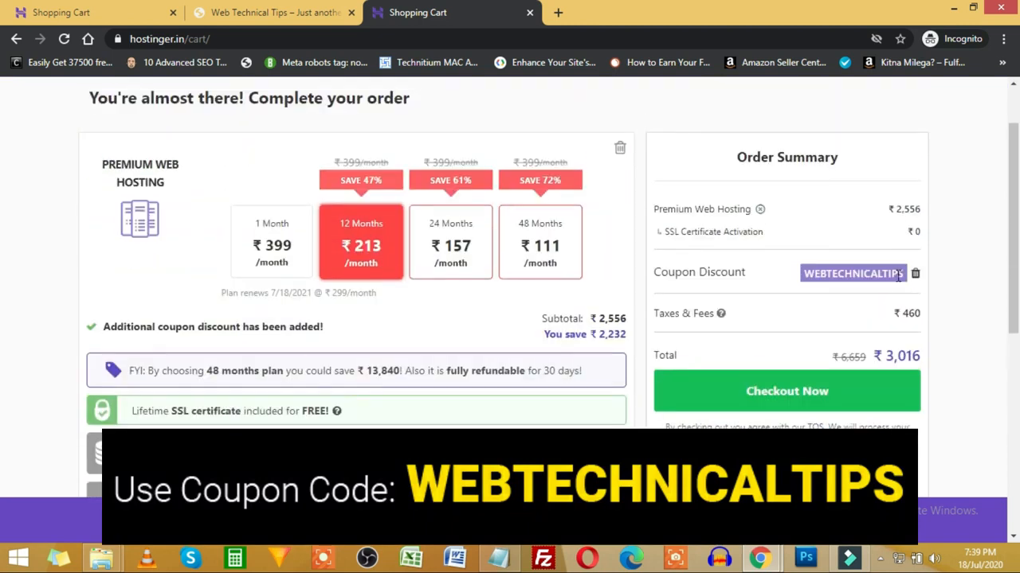
drag(886, 356, 917, 356)
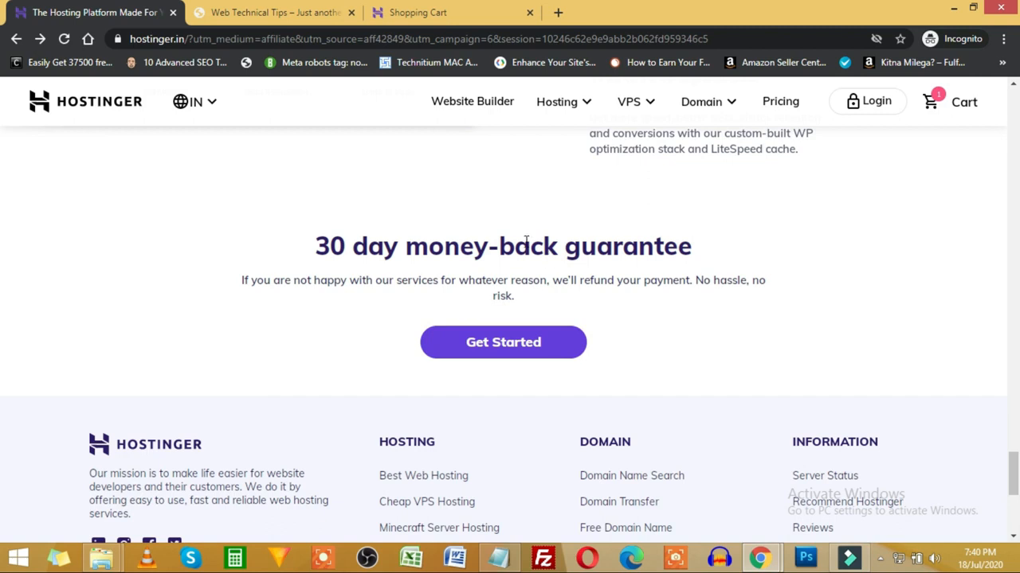
Step: Switch between the open tabs, then open and close the YouTube channel's notification bell menu
scroll(526, 240, up, 5)
click(243, 11)
click(434, 11)
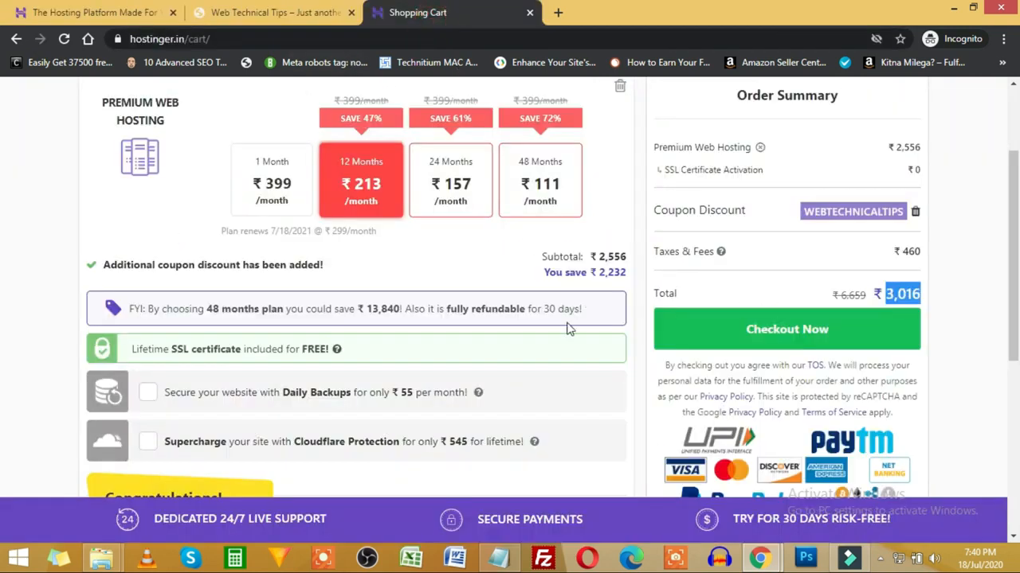
scroll(637, 331, up, 2)
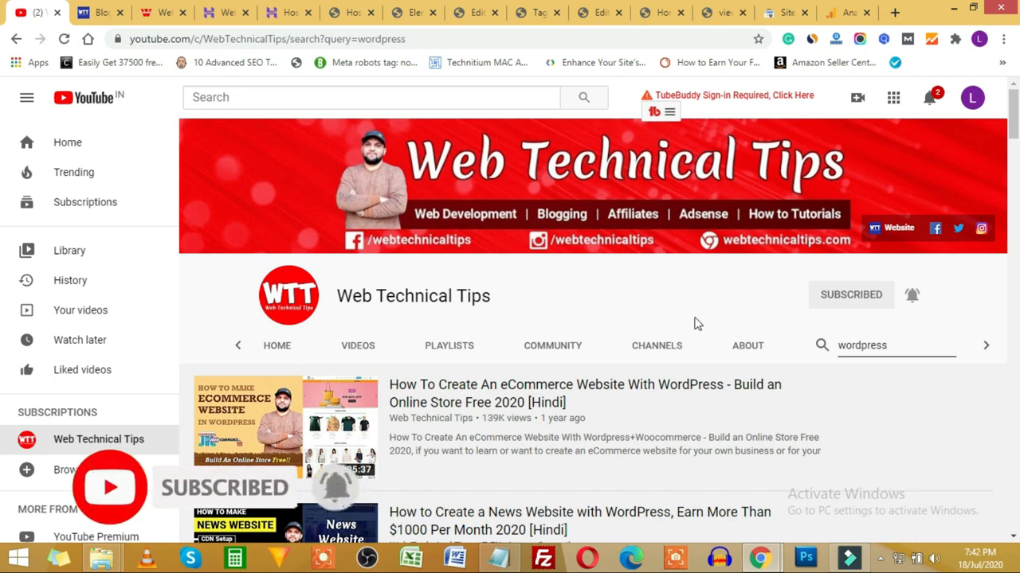
click(911, 300)
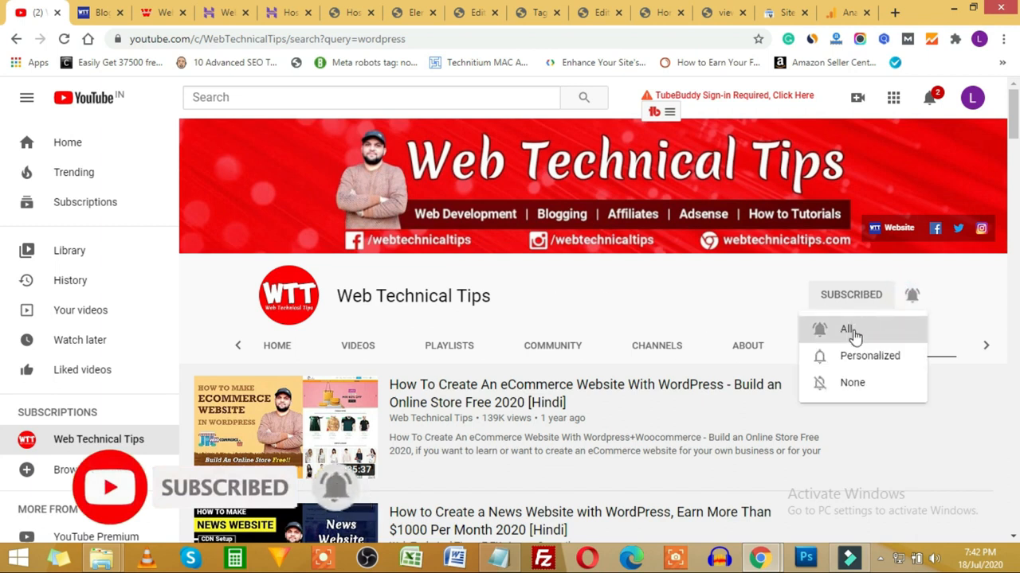
click(785, 288)
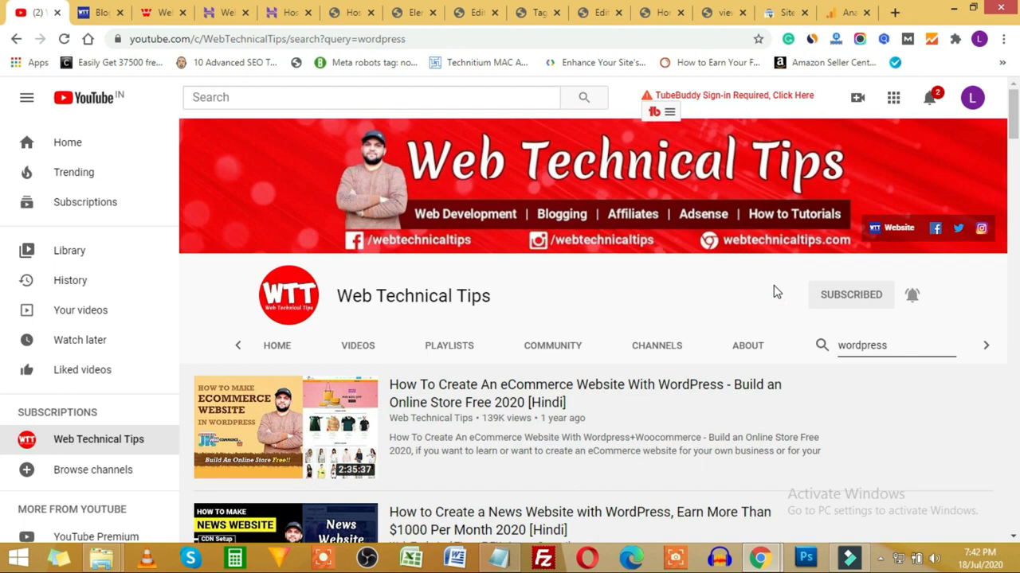